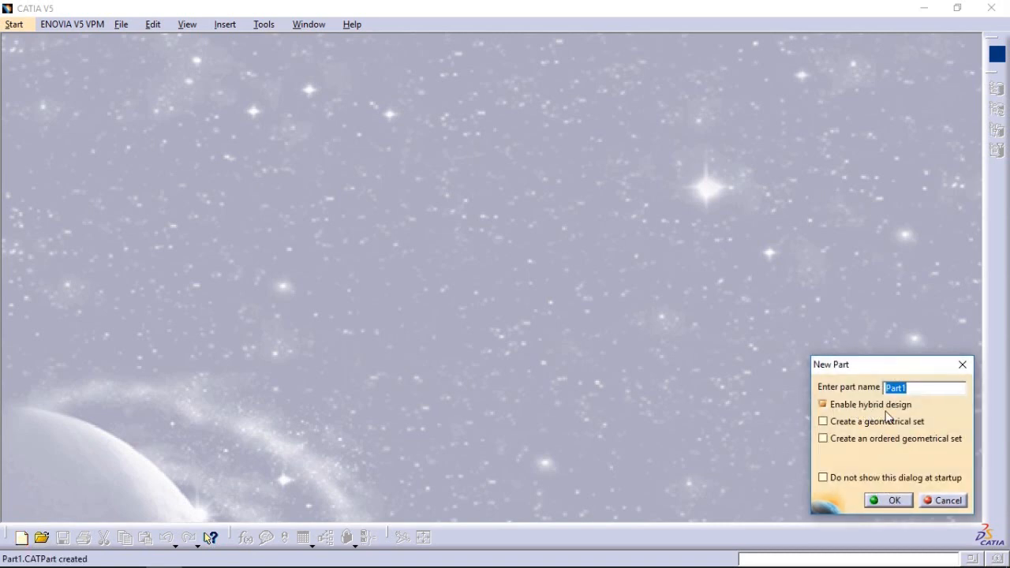
# Step: Create a new part named Part1 with hybrid design enabled
pyautogui.click(891, 500)
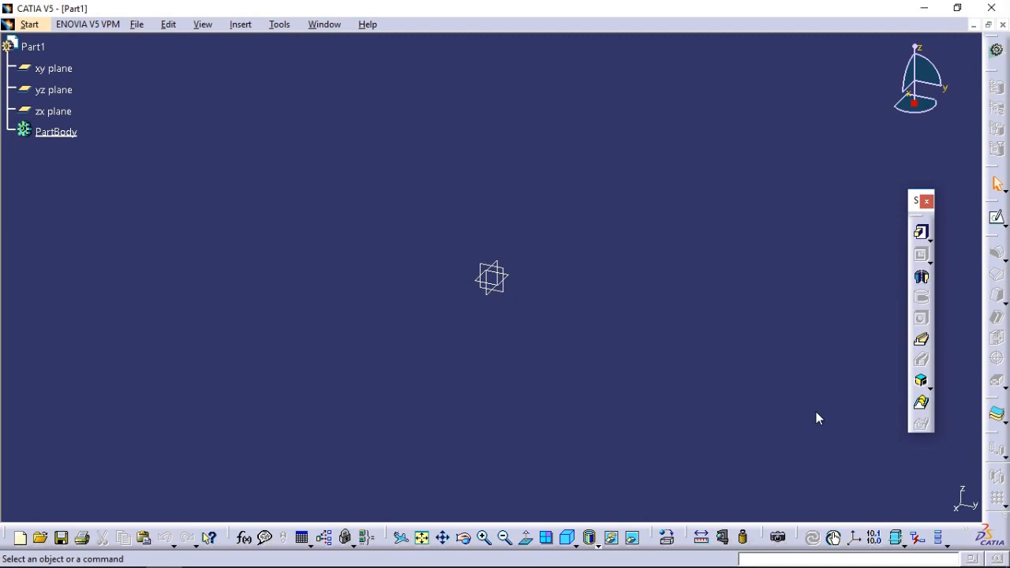
# Step: Examine the available length, angle and time units in the Parameters and Measure options without changing them
pyautogui.click(280, 25)
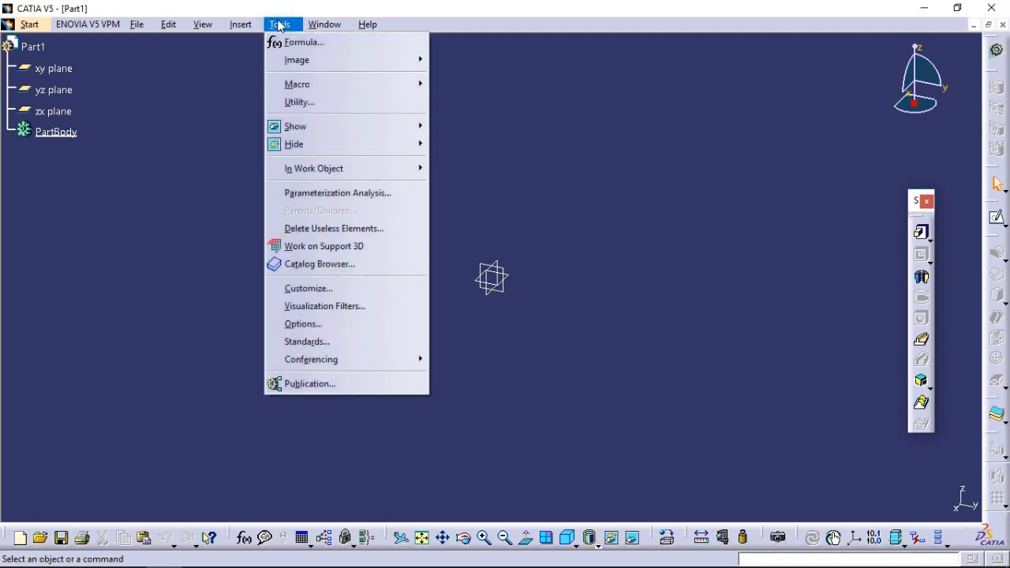
pyautogui.click(370, 327)
pyautogui.moveTo(402, 175); pyautogui.dragTo(415, 89)
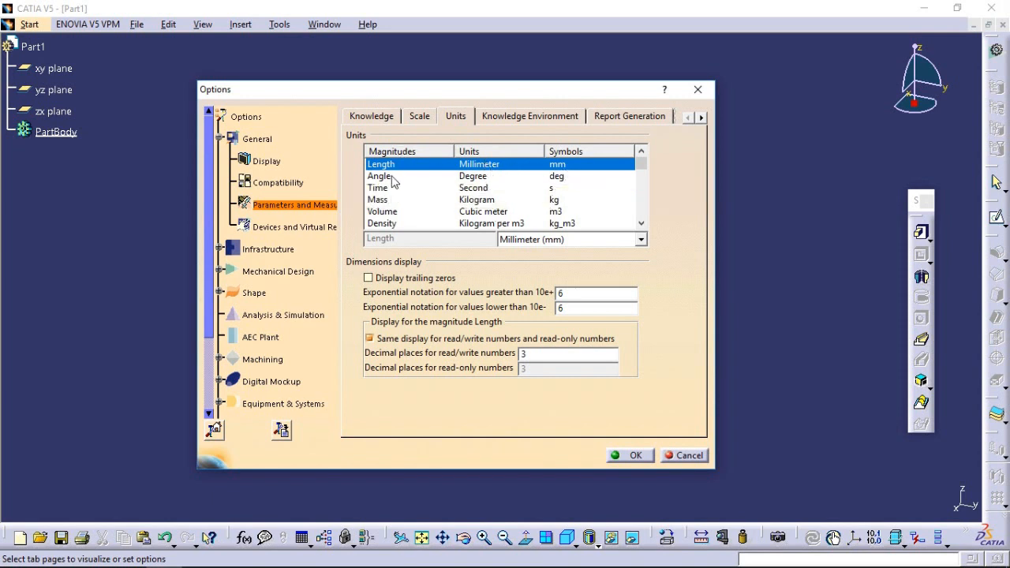
pyautogui.click(634, 242)
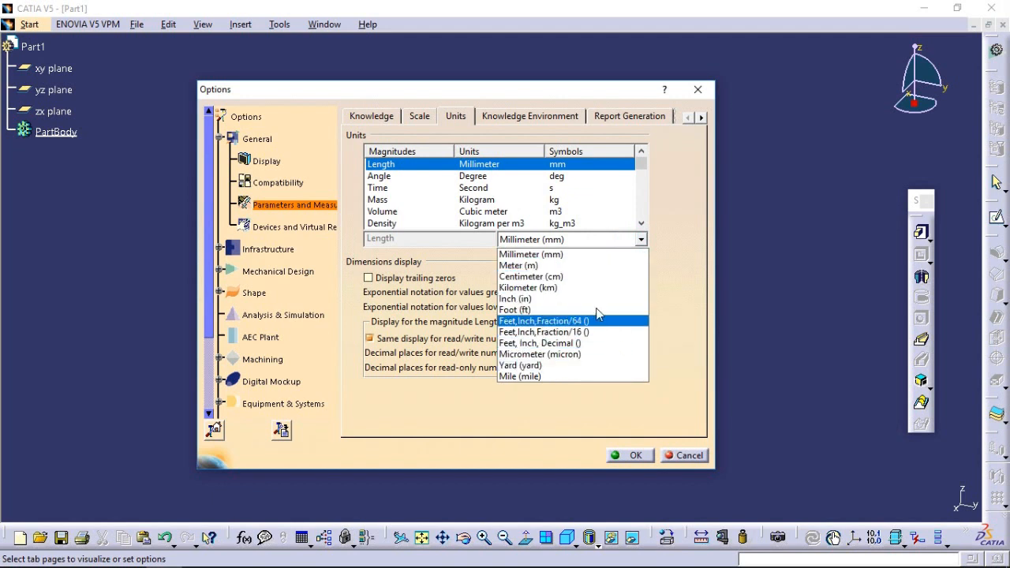
pyautogui.click(384, 178)
pyautogui.click(385, 177)
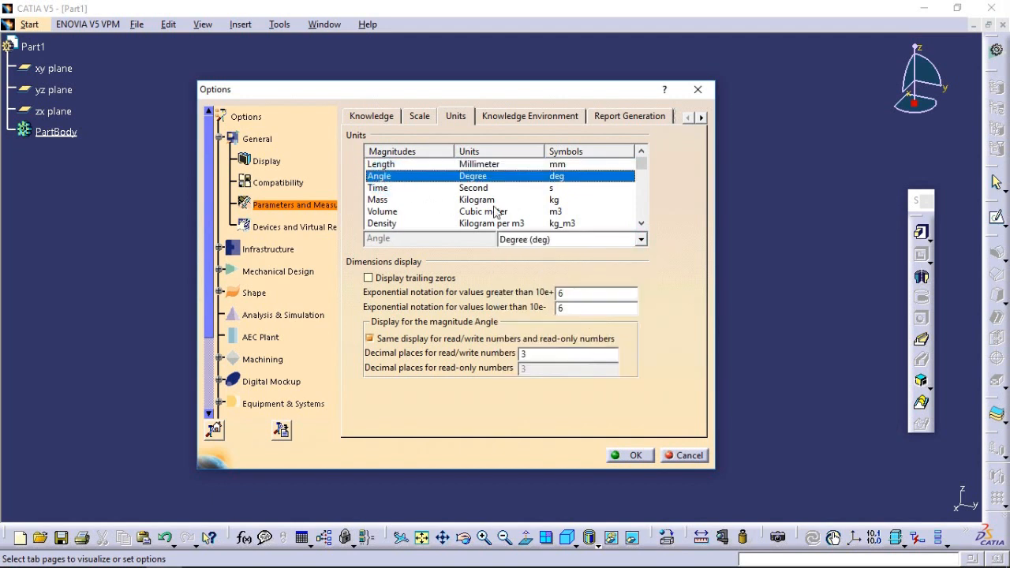
pyautogui.click(634, 243)
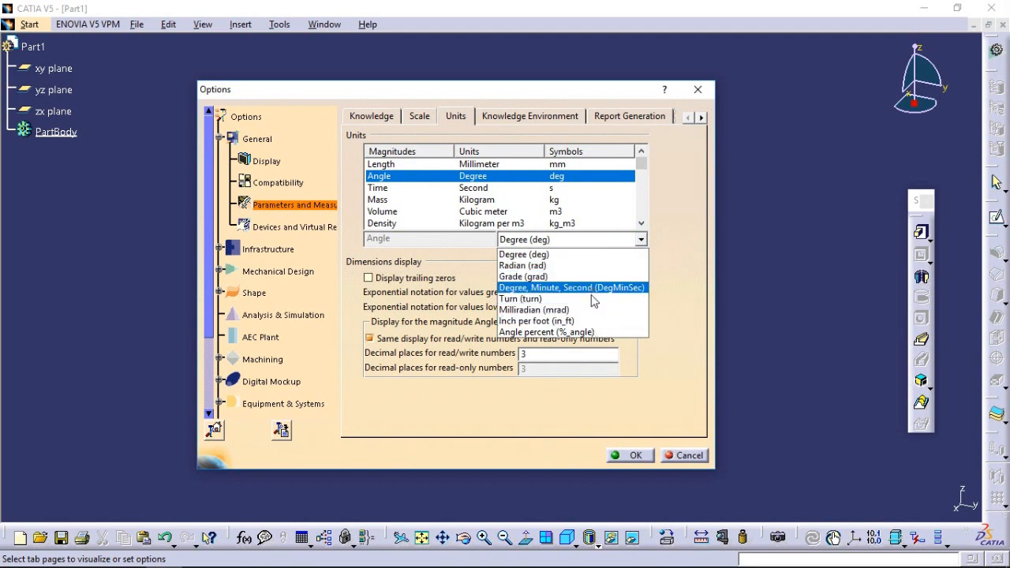
pyautogui.click(379, 188)
pyautogui.click(378, 188)
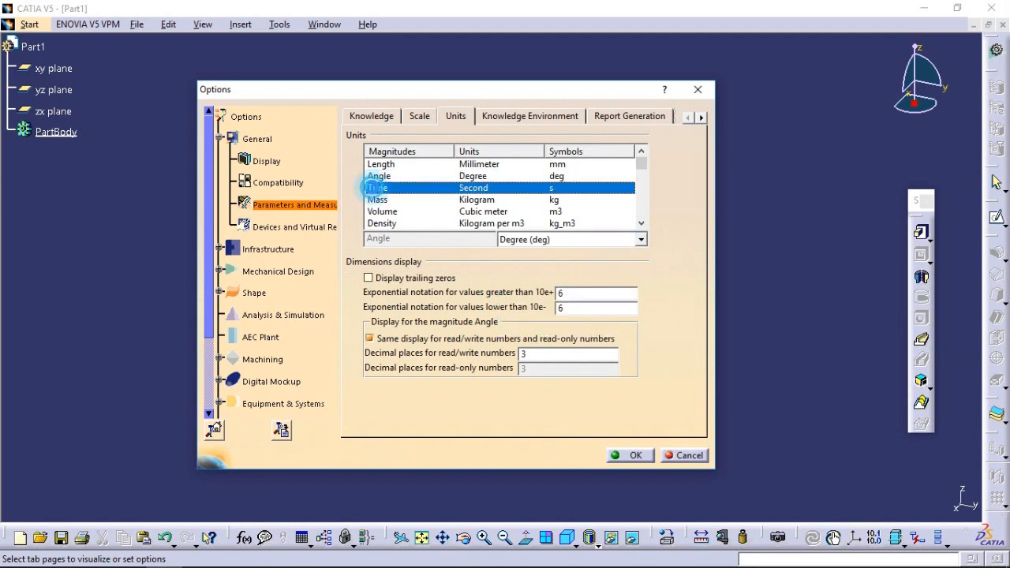
pyautogui.click(563, 238)
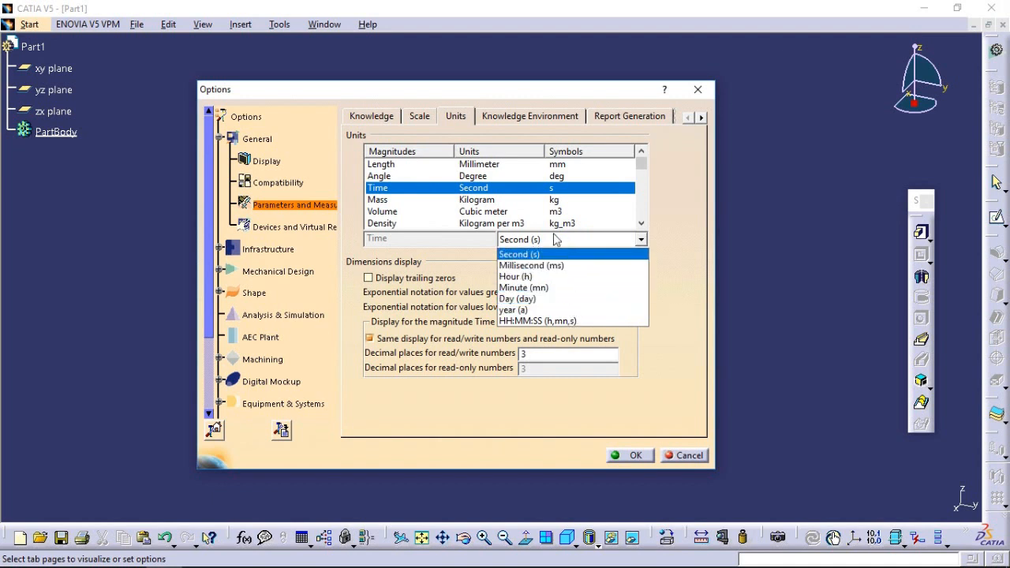
pyautogui.click(488, 192)
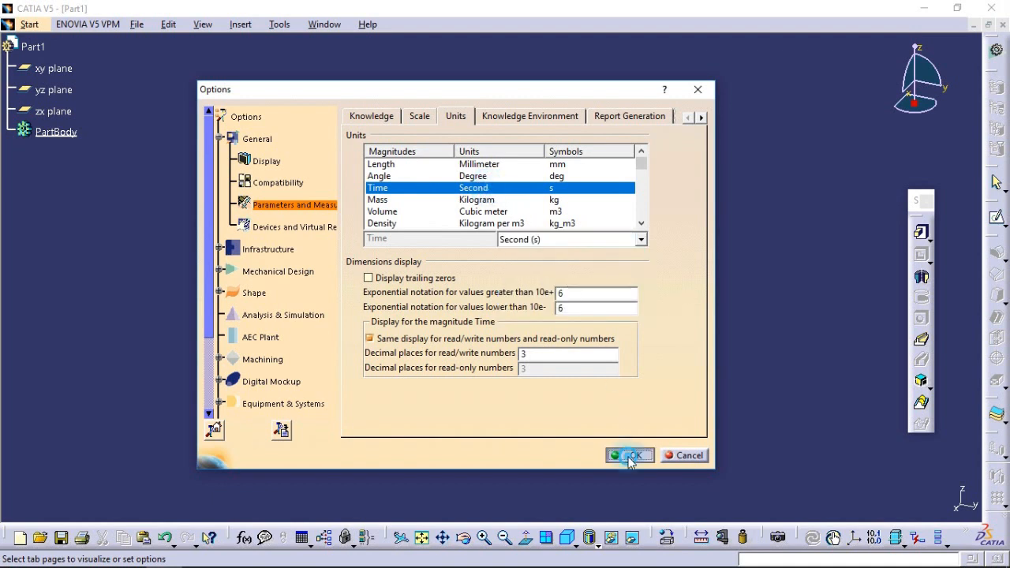
pyautogui.click(628, 457)
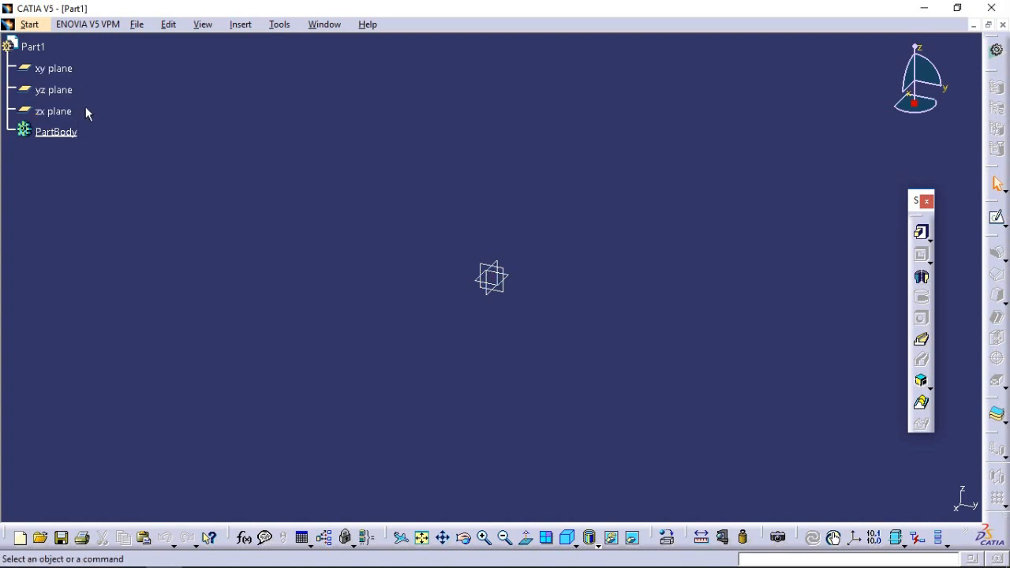
# Step: Start a sketch on the xy plane
pyautogui.click(72, 71)
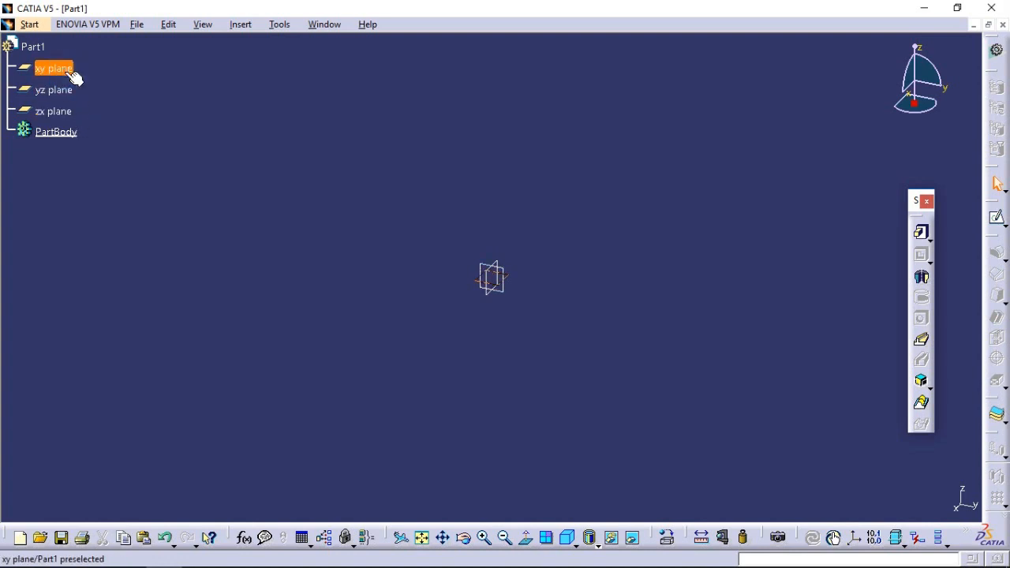
pyautogui.click(996, 222)
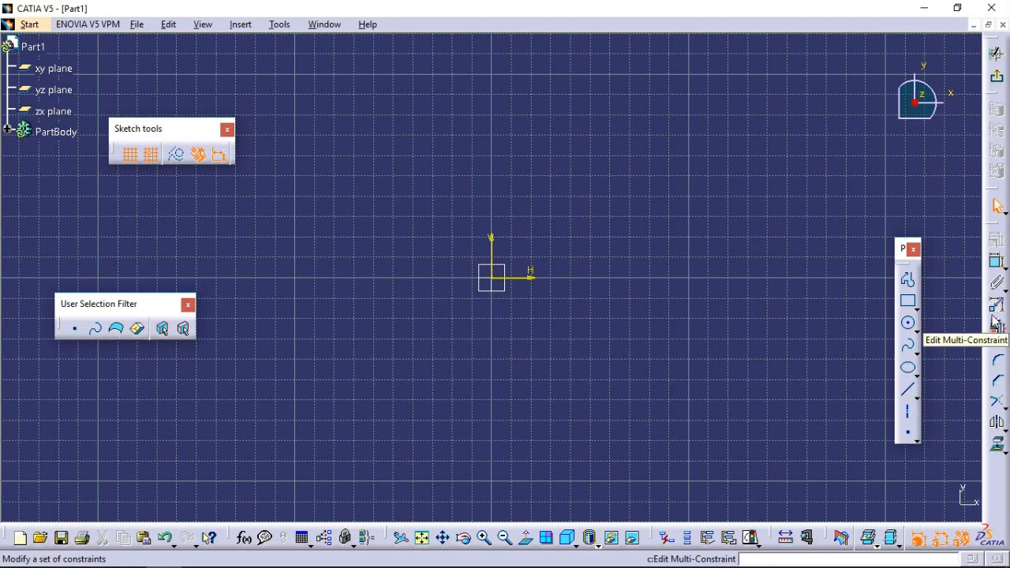
# Step: Restore the contents and the positions of all toolbars through the Customize settings
pyautogui.click(279, 26)
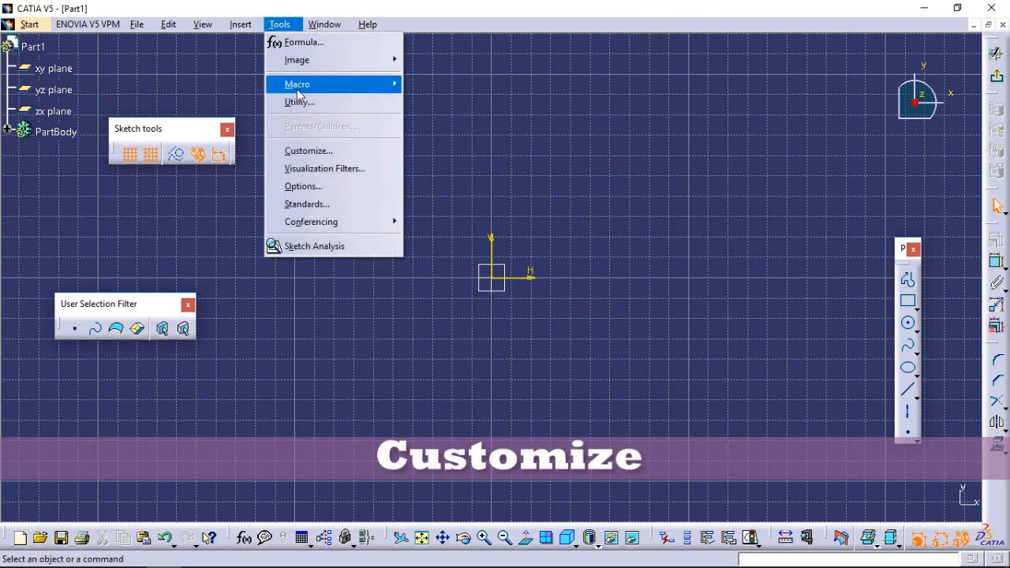
pyautogui.click(312, 151)
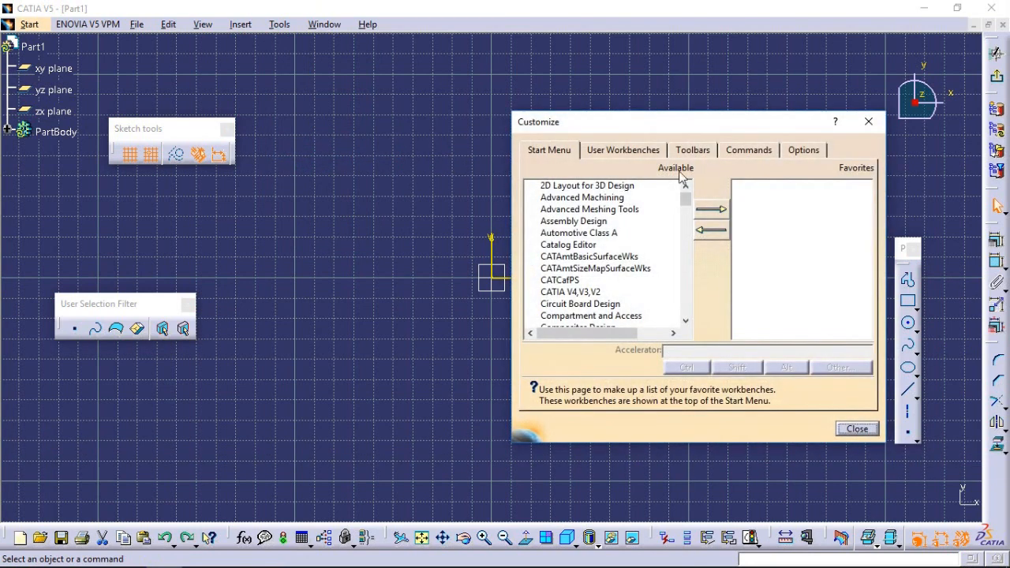
pyautogui.click(705, 153)
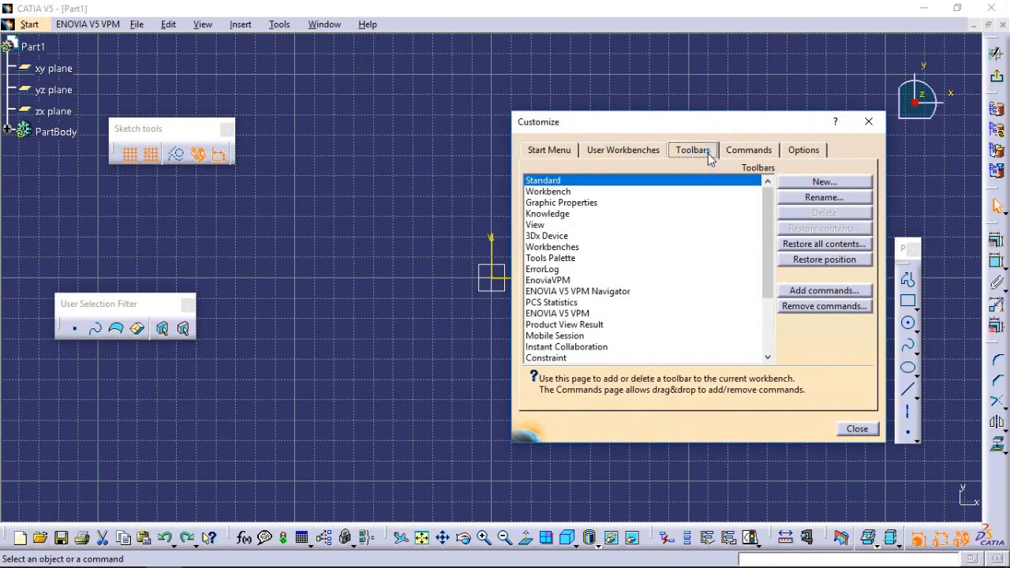
pyautogui.click(820, 243)
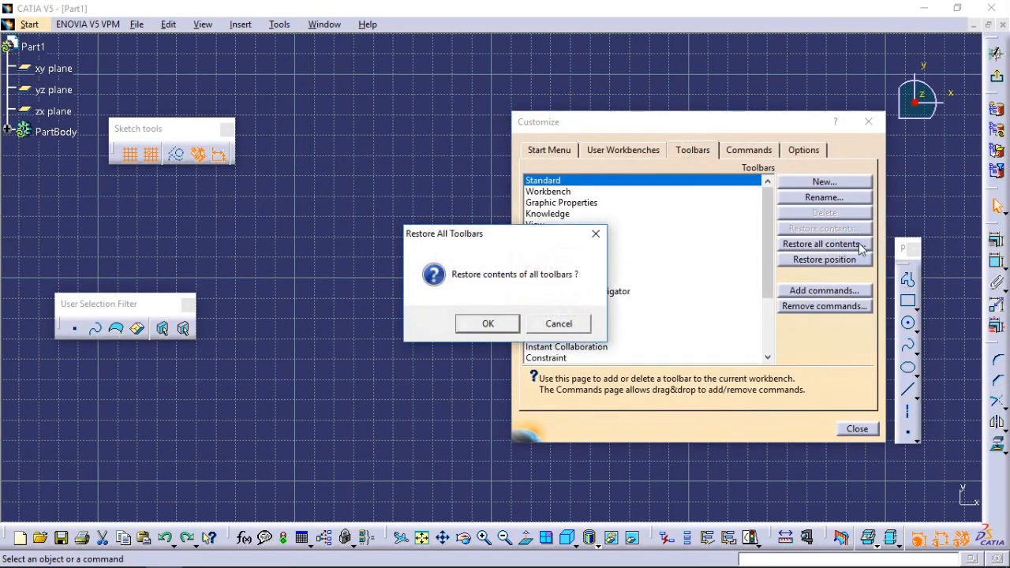
pyautogui.click(508, 325)
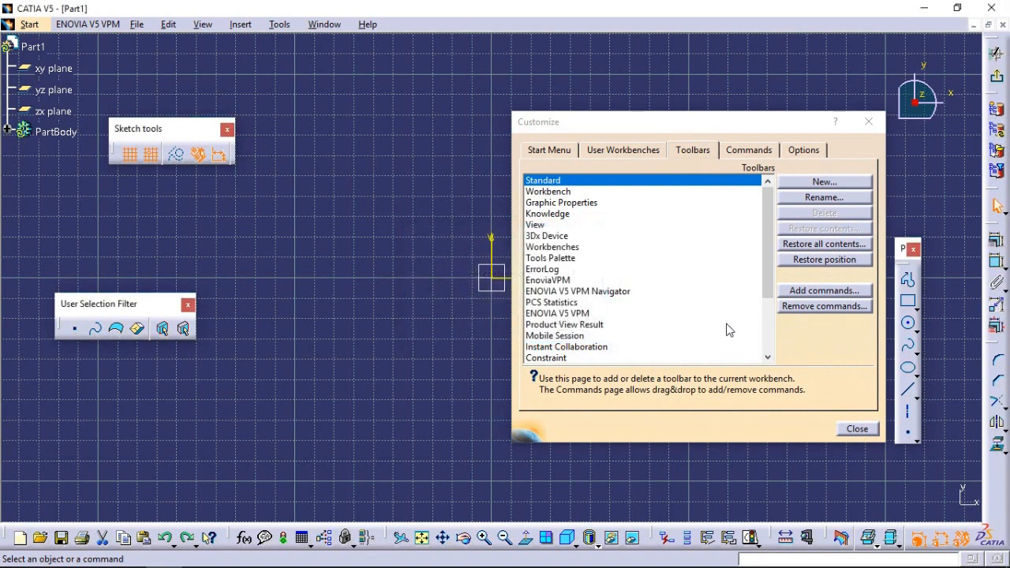
pyautogui.click(825, 259)
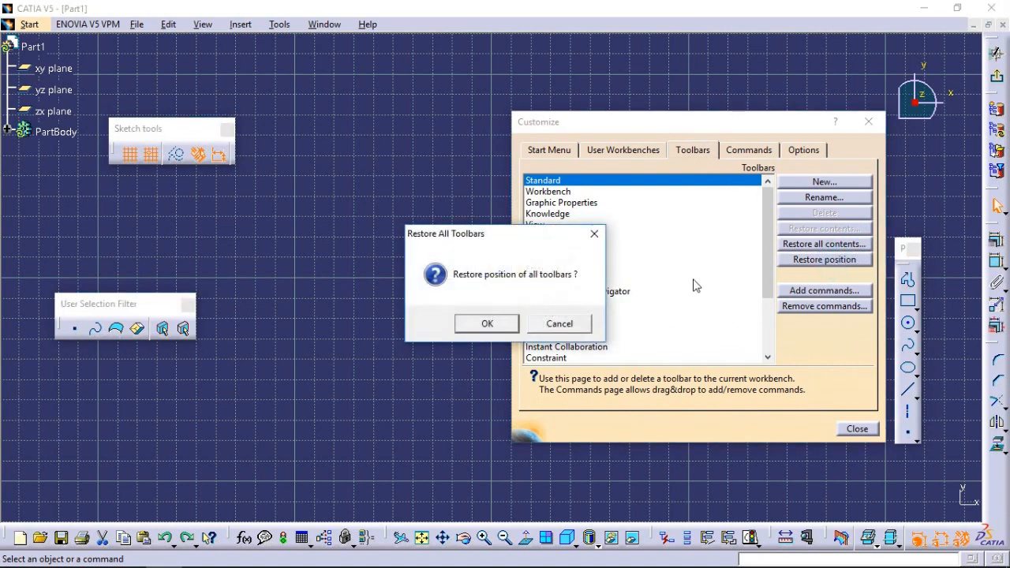
pyautogui.click(489, 326)
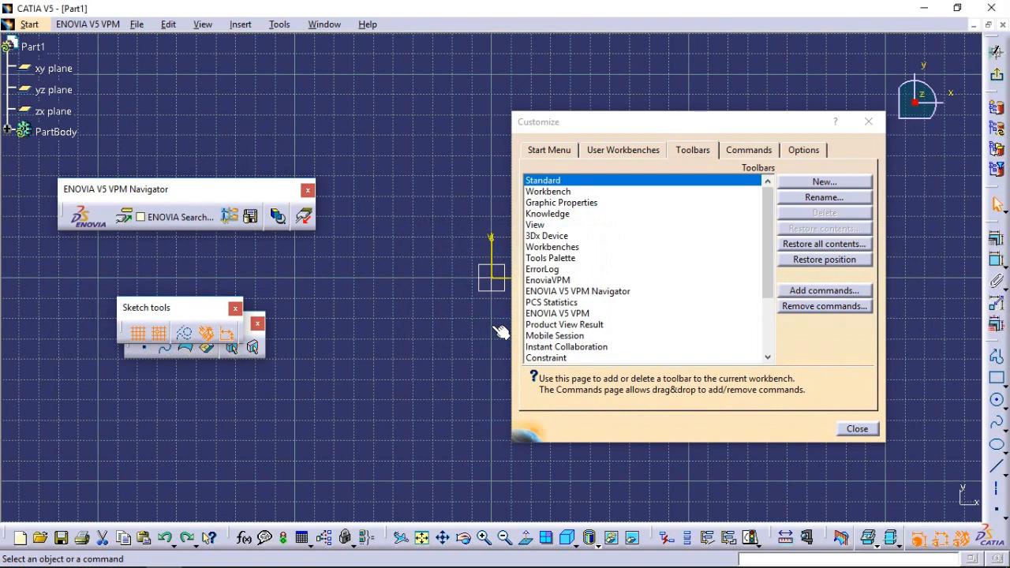
pyautogui.click(859, 431)
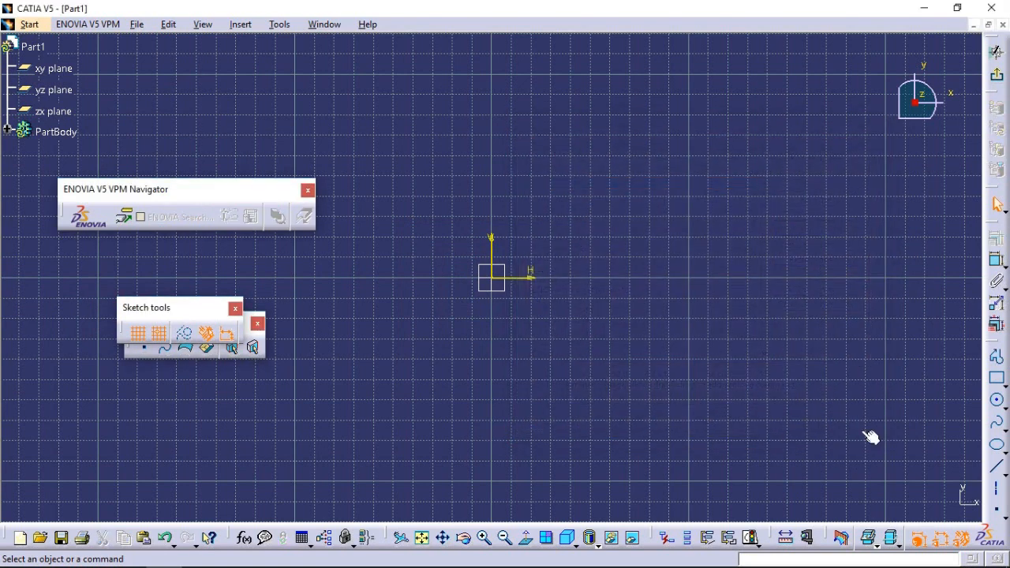
# Step: Close the ENOVIA V5 VPM Navigator toolbar, separate Sketch tools from User Selection Filter, and undock the Profile toolbar into the drawing area
pyautogui.moveTo(174, 190); pyautogui.dragTo(442, 127)
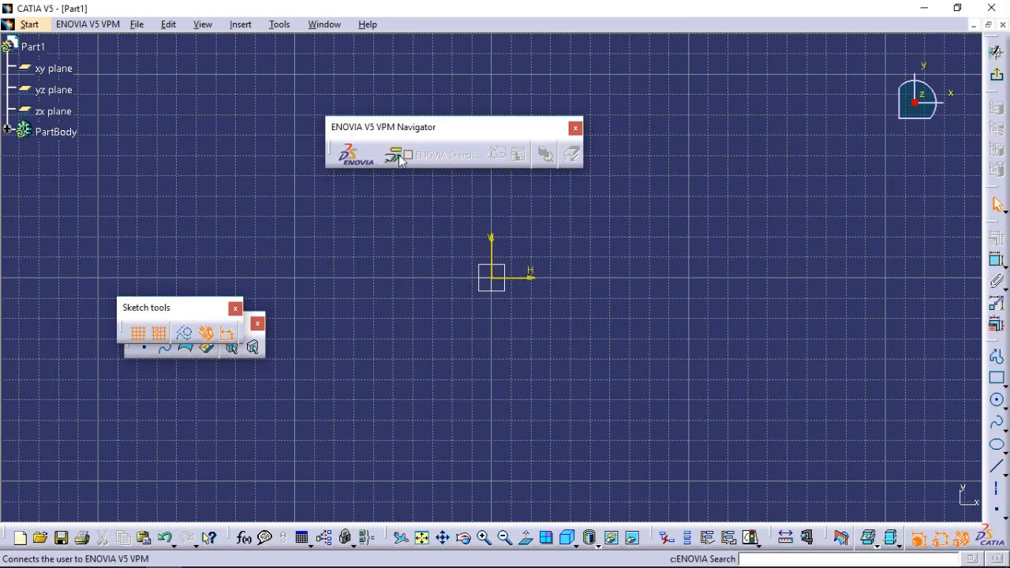
pyautogui.click(575, 127)
pyautogui.moveTo(181, 309); pyautogui.dragTo(202, 240)
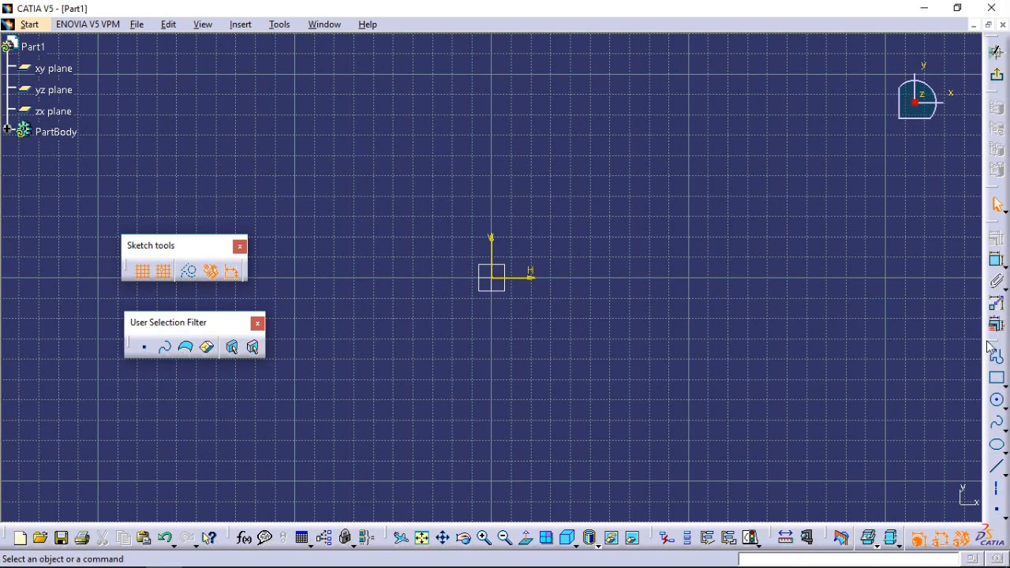
pyautogui.moveTo(901, 245); pyautogui.dragTo(901, 247)
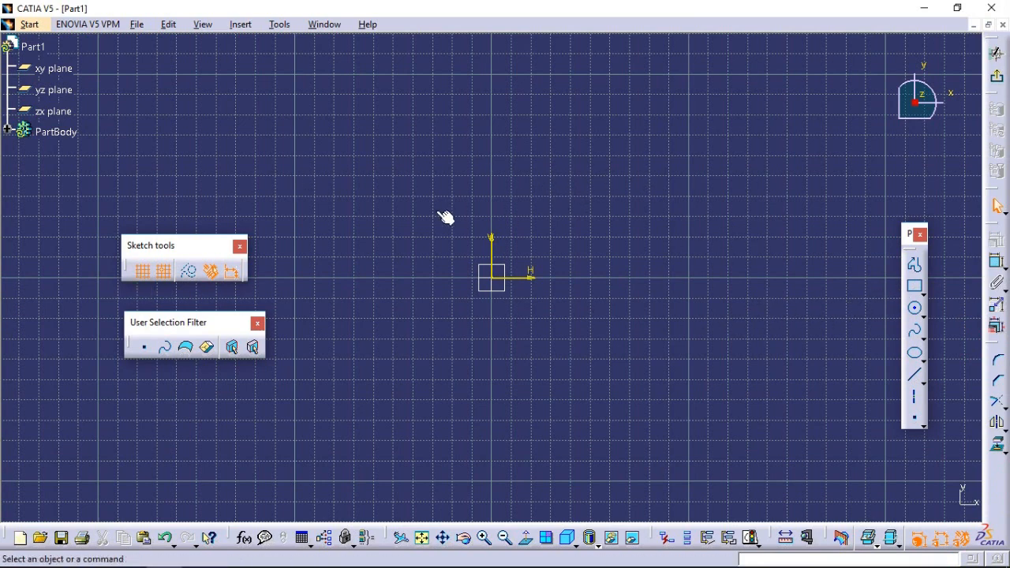
# Step: Hide the sketch grid and show it again
pyautogui.click(138, 272)
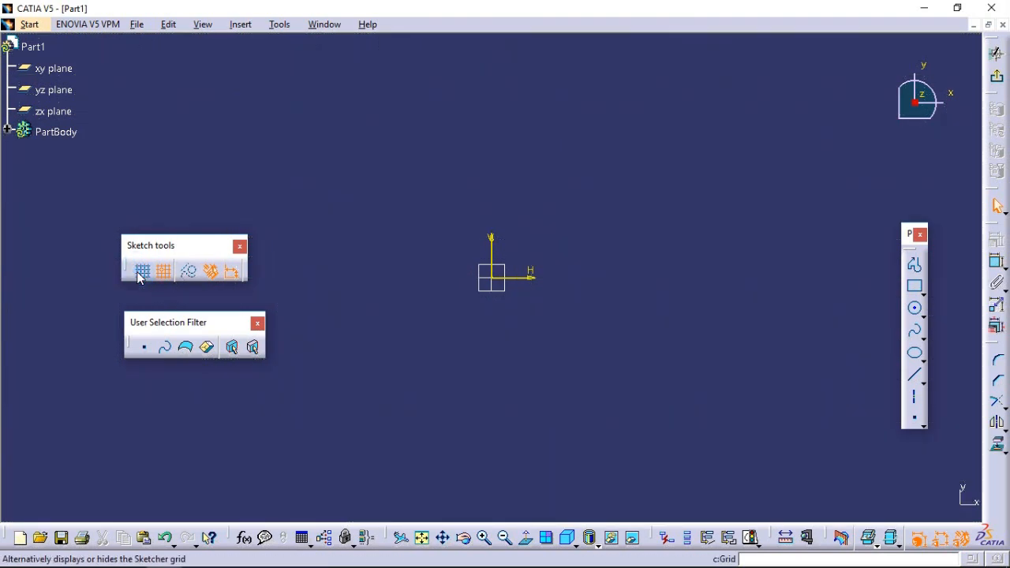
pyautogui.click(140, 272)
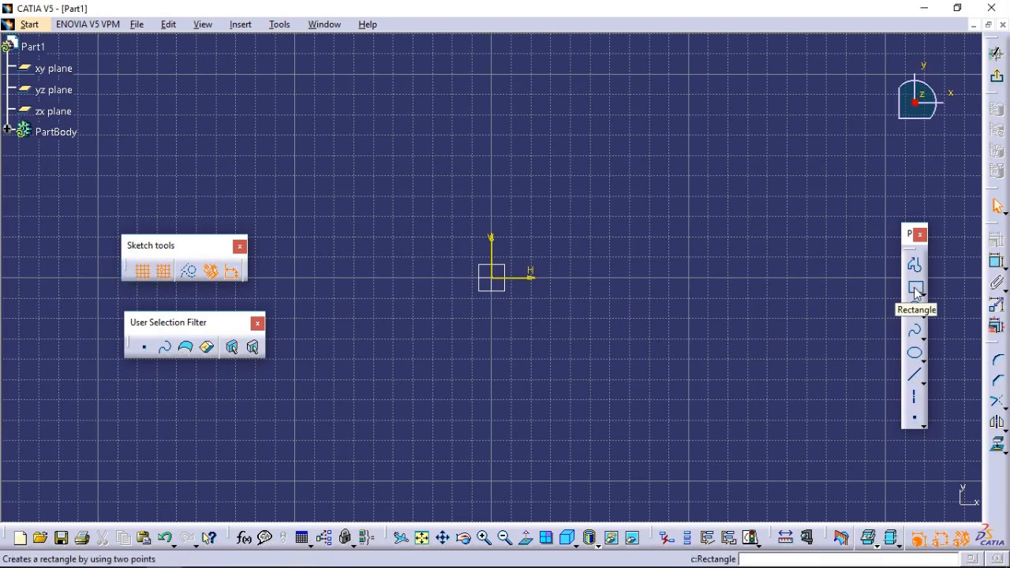
# Step: Draw a rectangle about 180 mm wide enclosing the sketch origin, with Snap to Point turned on
pyautogui.click(916, 290)
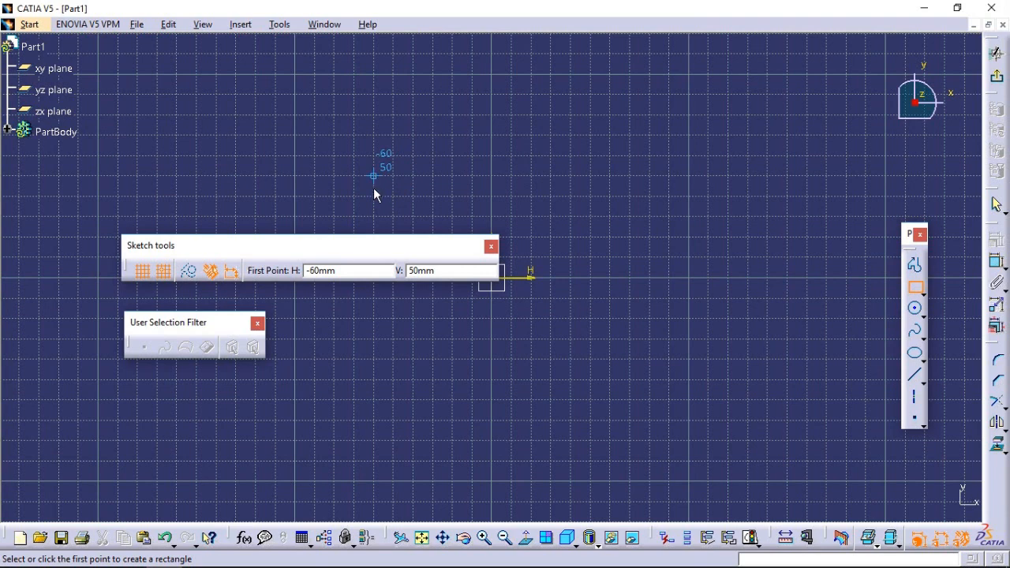
pyautogui.click(164, 275)
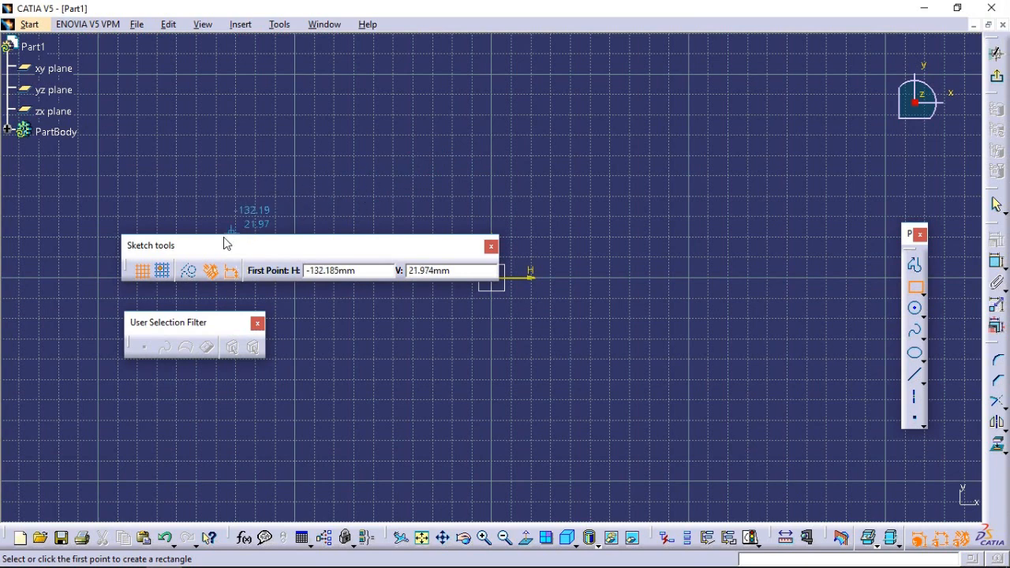
pyautogui.click(164, 272)
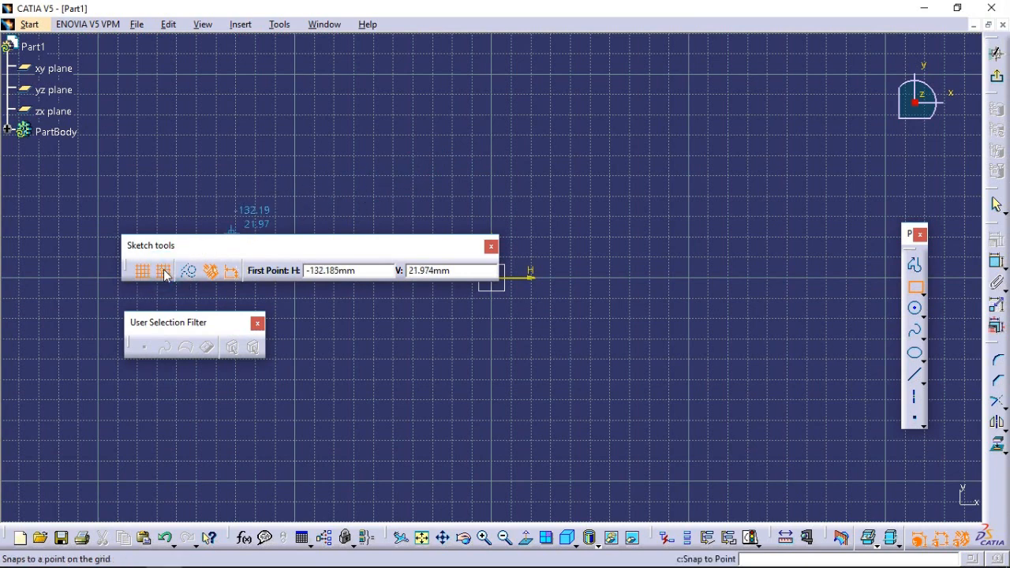
pyautogui.click(413, 158)
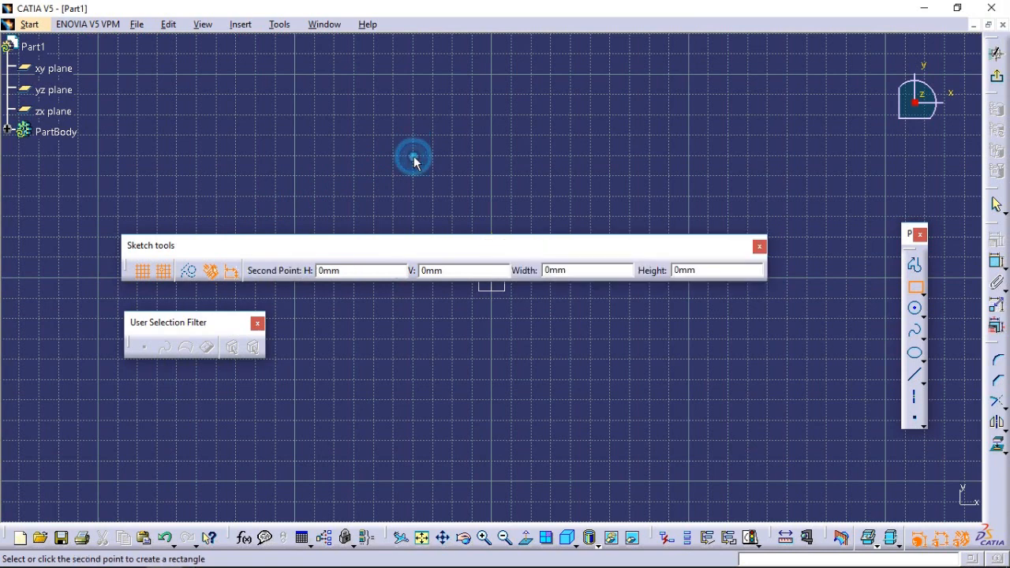
pyautogui.click(766, 361)
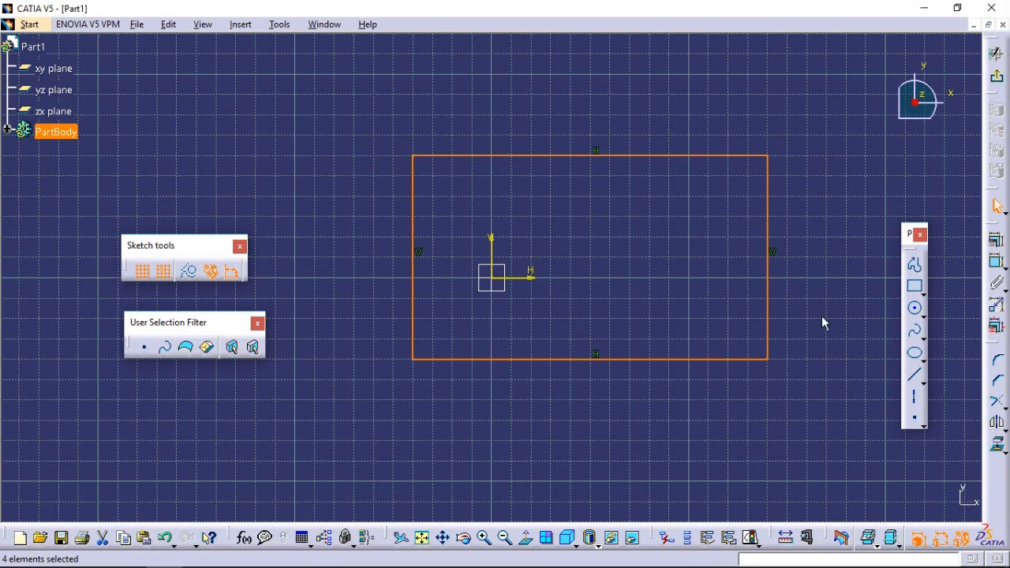
# Step: Dimension the rectangle's upper horizontal edge and set its length to 200 mm
pyautogui.click(998, 269)
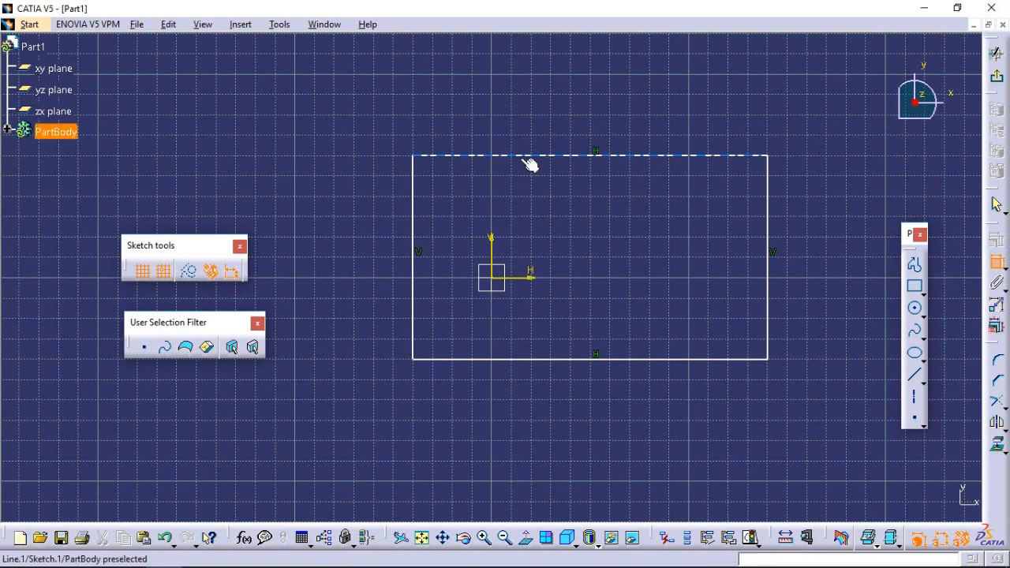
pyautogui.click(522, 156)
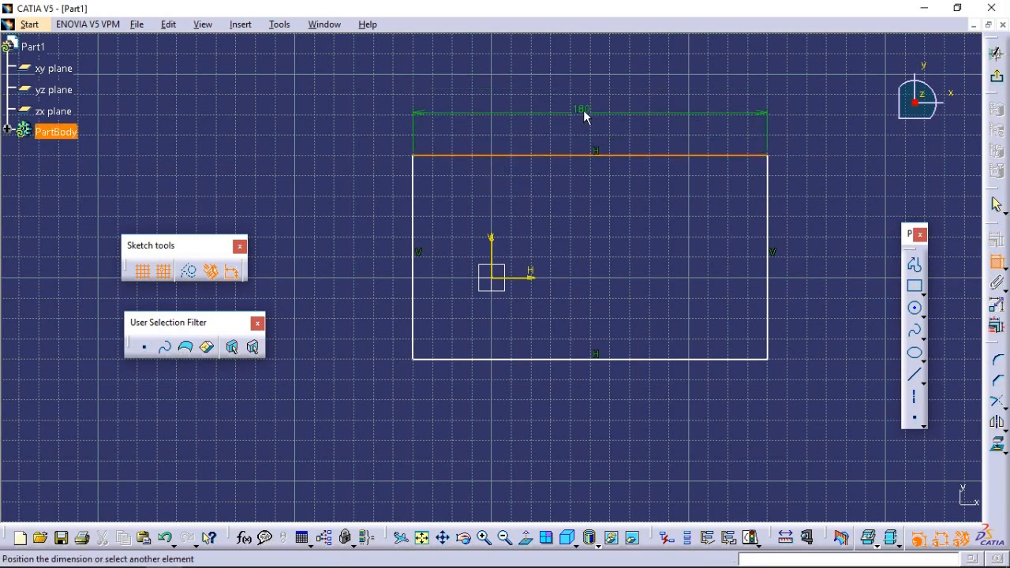
pyautogui.click(585, 117)
pyautogui.write('2')
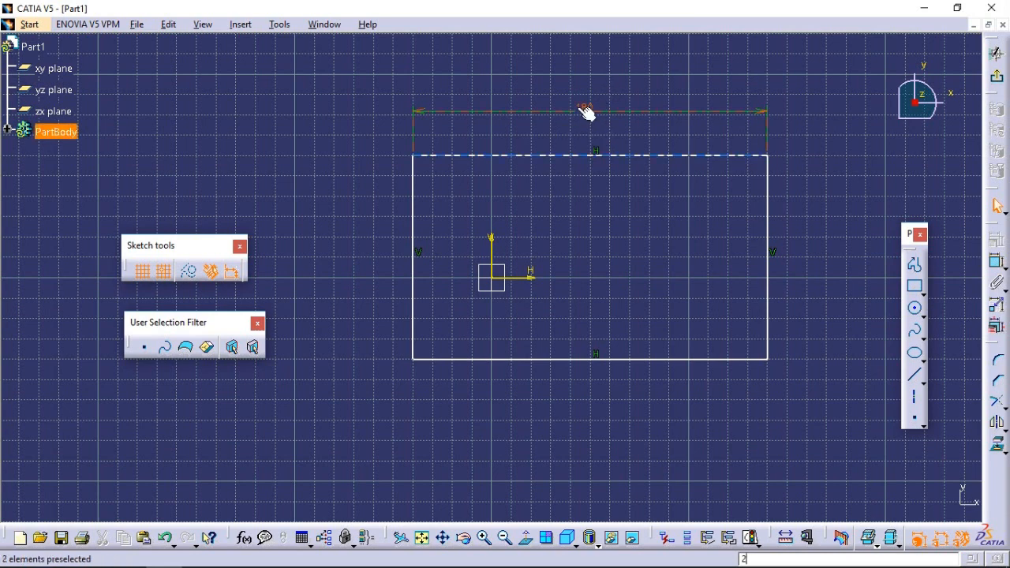
pyautogui.doubleClick(579, 111)
pyautogui.write('200')
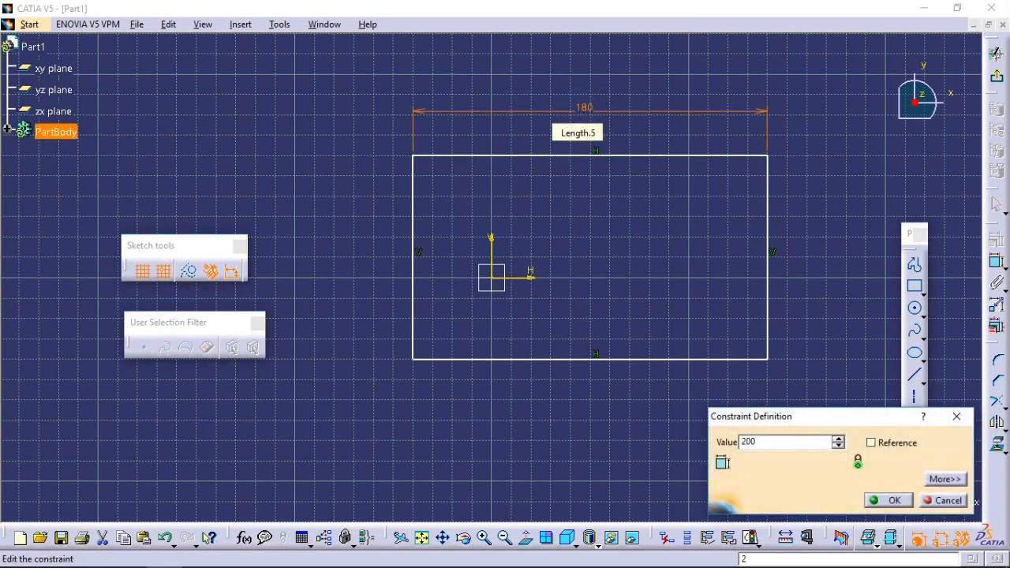
pyautogui.click(896, 502)
# Step: Dimension the rectangle's left vertical edge and set its length to 150 mm
pyautogui.click(998, 264)
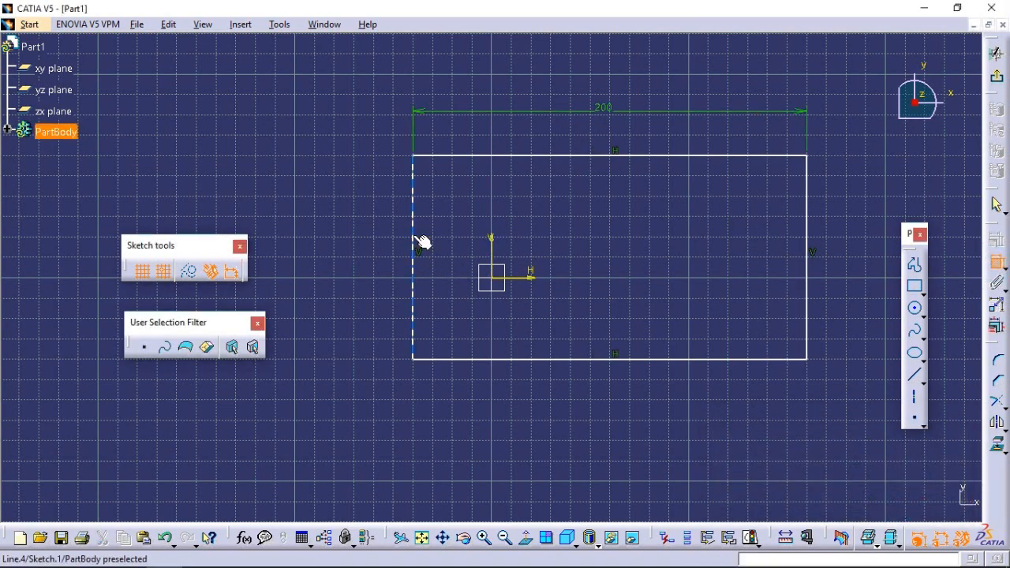
pyautogui.click(419, 239)
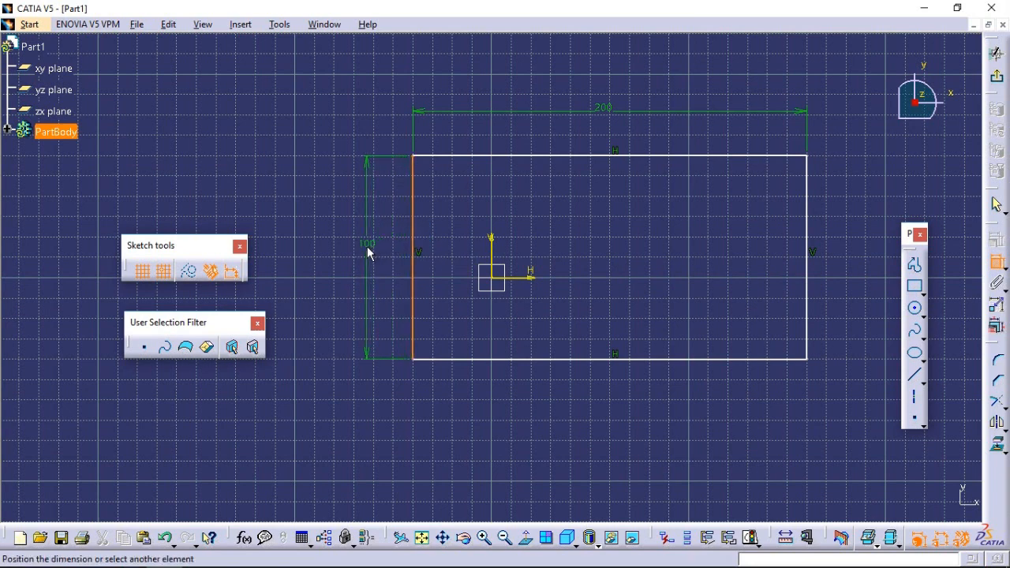
pyautogui.click(367, 247)
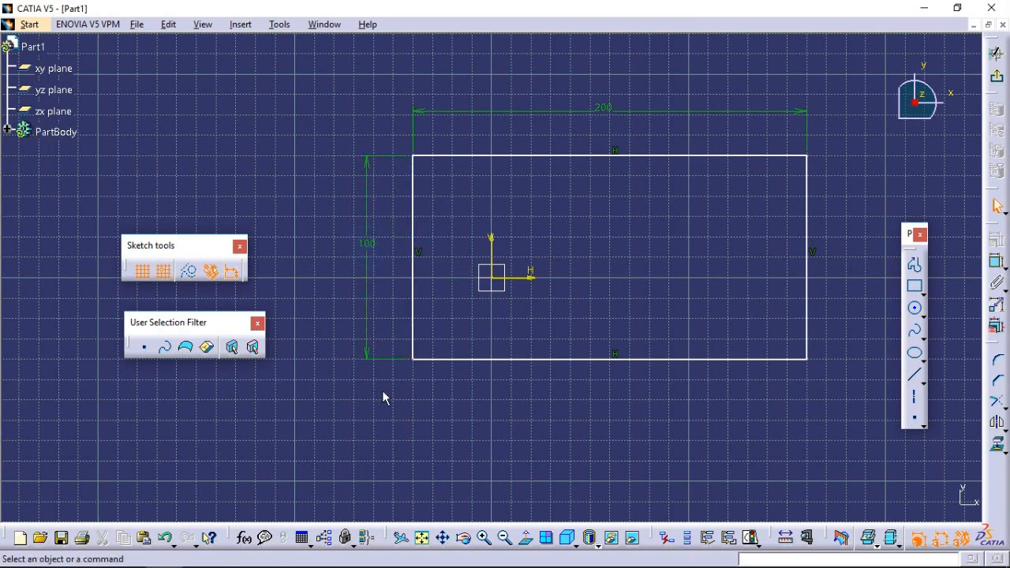
pyautogui.click(369, 244)
pyautogui.doubleClick(368, 244)
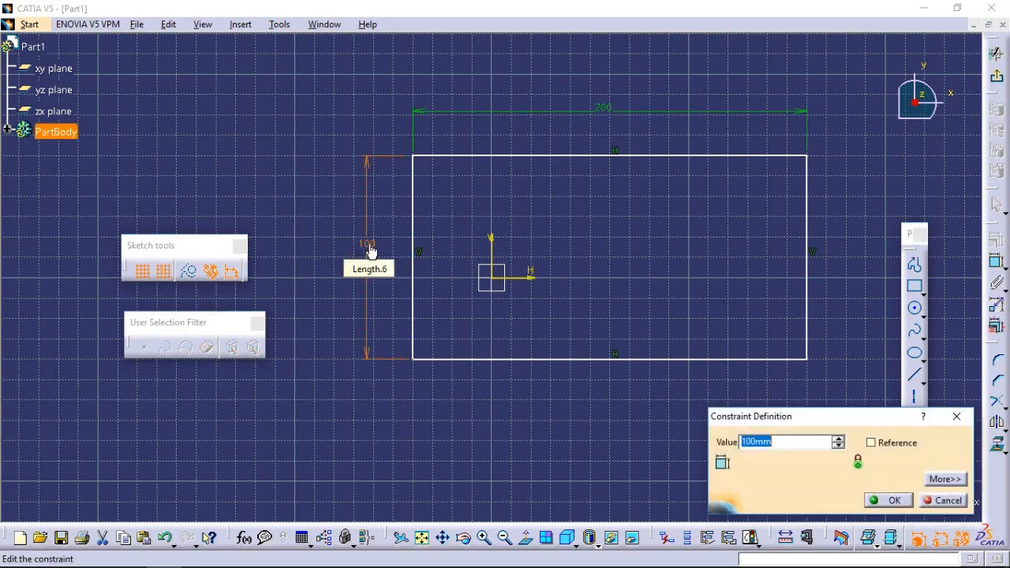
pyautogui.write('150')
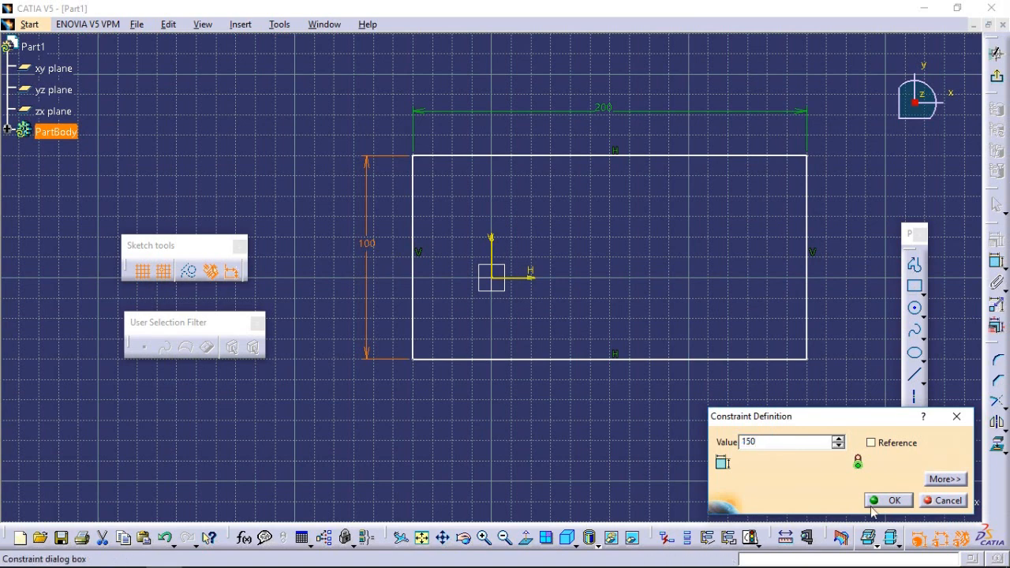
pyautogui.click(895, 504)
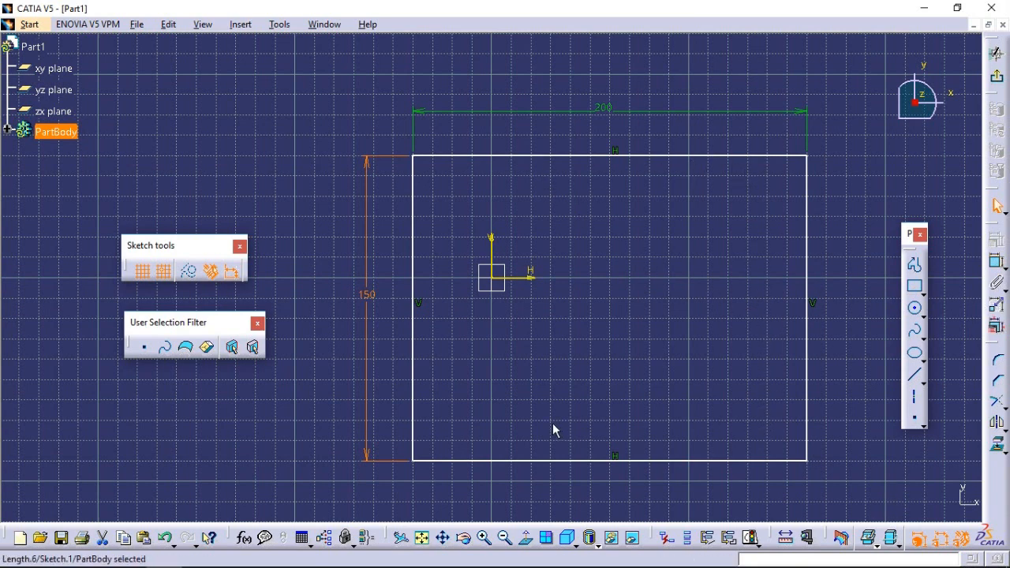
# Step: Dimension the distance between the vertical axis and the rectangle's left edge and set it to 100 mm
pyautogui.click(996, 265)
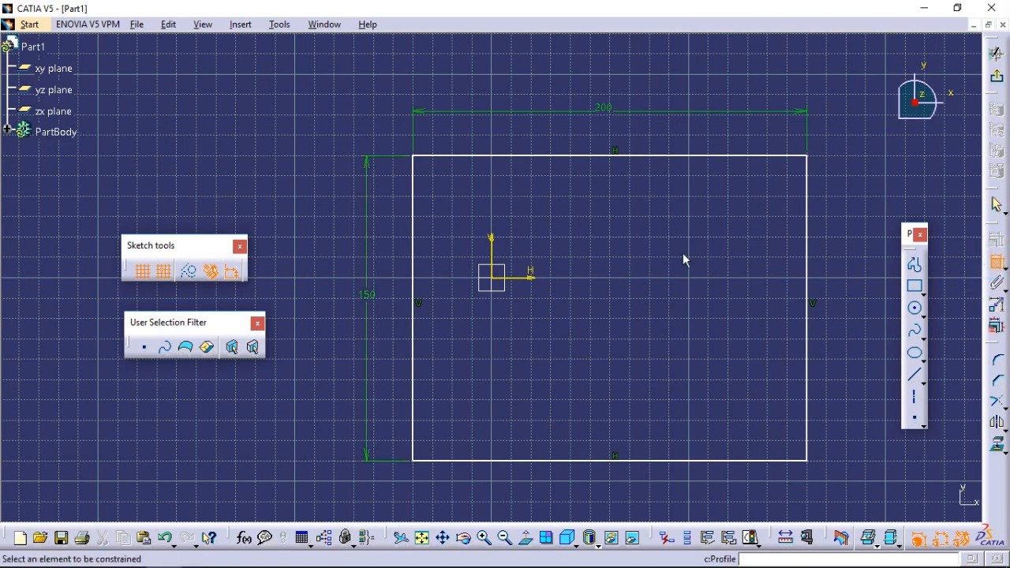
pyautogui.click(490, 245)
pyautogui.click(413, 248)
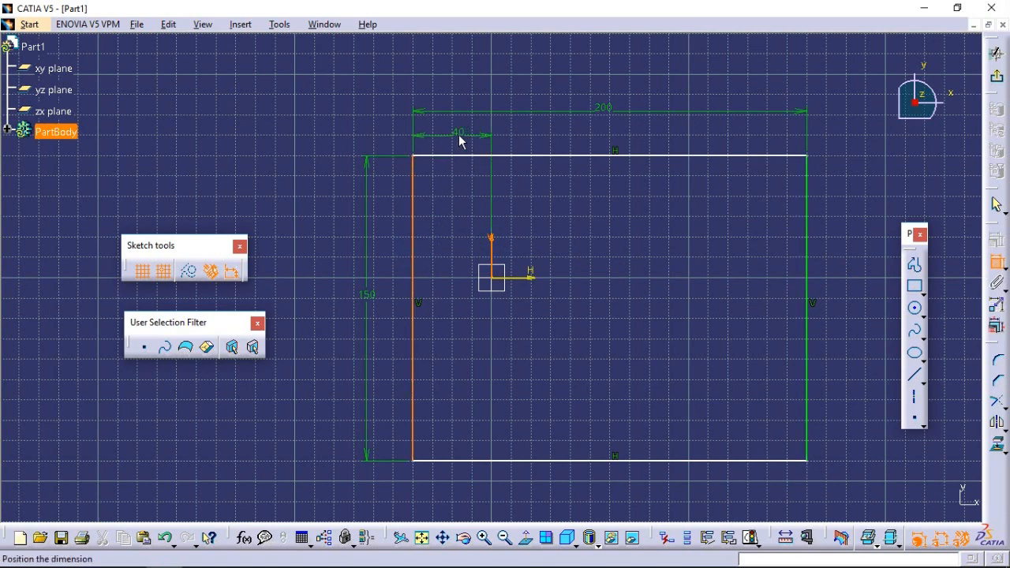
pyautogui.click(462, 141)
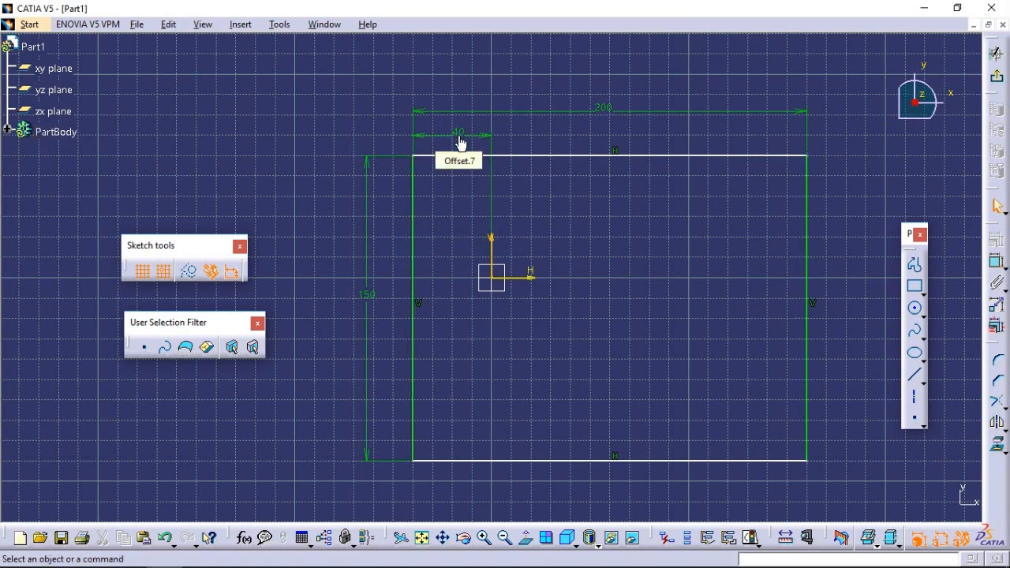
pyautogui.doubleClick(462, 141)
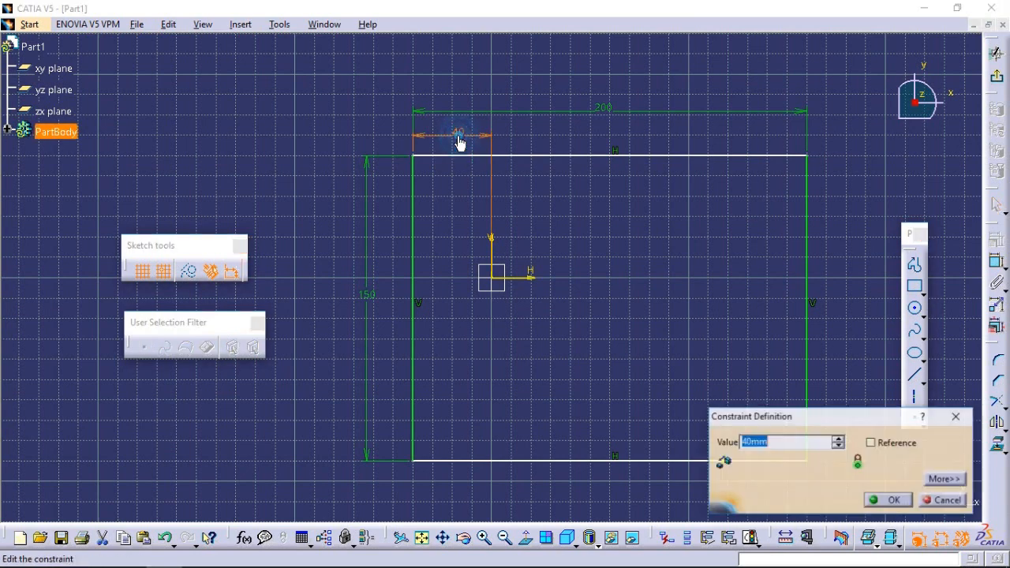
pyautogui.write('100')
pyautogui.press('Return')
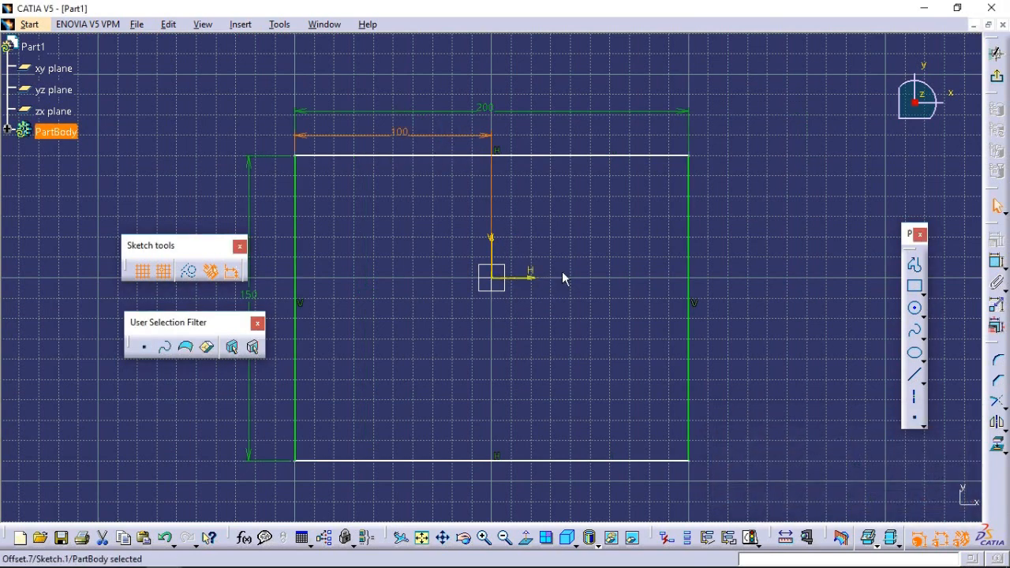
# Step: Dimension the distance between the horizontal axis and the rectangle's lower edge and set it to 75 mm
pyautogui.click(998, 265)
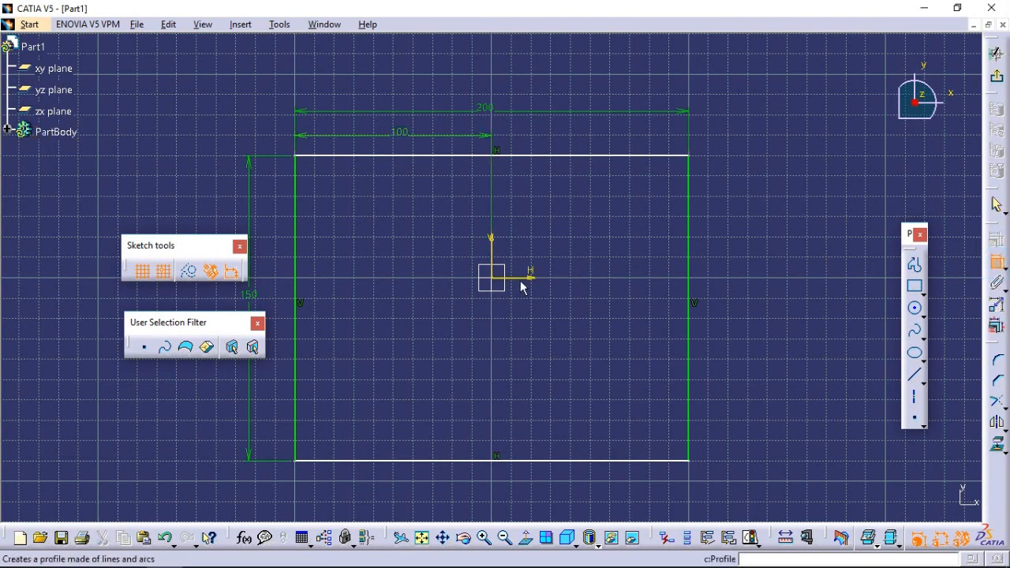
pyautogui.click(523, 277)
pyautogui.click(546, 461)
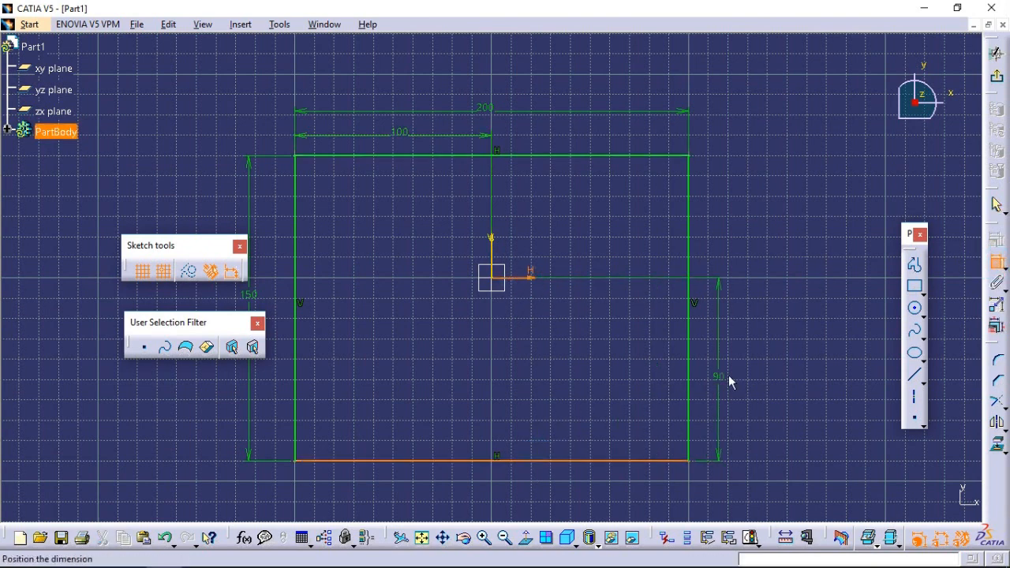
pyautogui.click(277, 355)
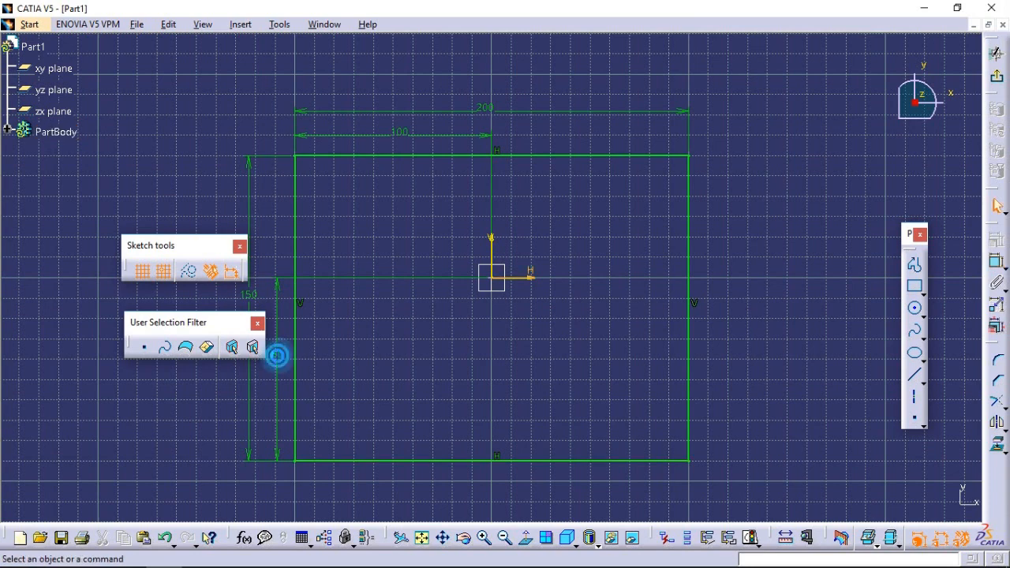
pyautogui.doubleClick(276, 352)
pyautogui.write('75')
pyautogui.press('Return')
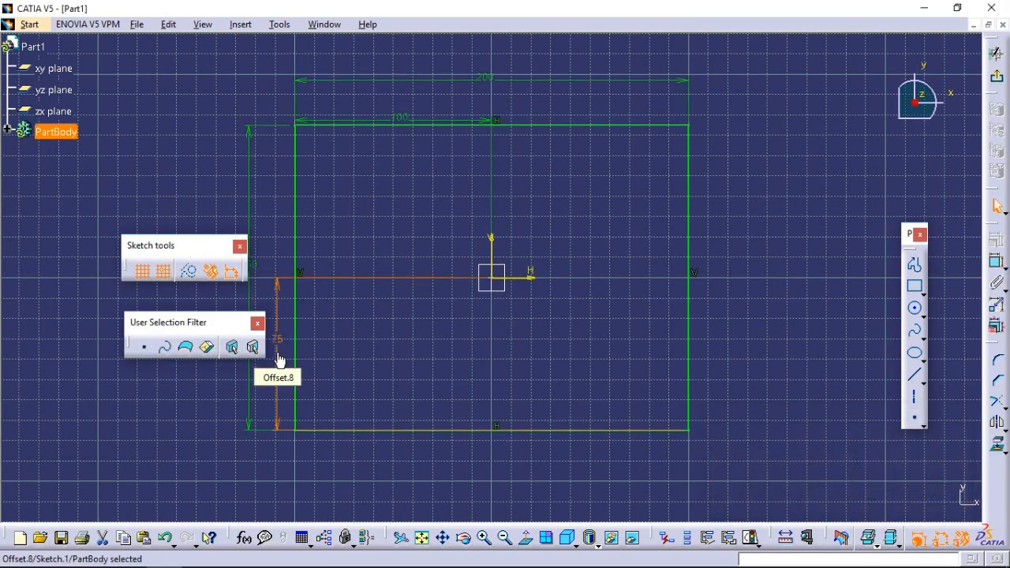
# Step: Move the User Selection Filter and Sketch tools toolbars clear of the rectangle's dimensions and deselect the offset constraint
pyautogui.moveTo(160, 318); pyautogui.dragTo(97, 321)
pyautogui.moveTo(165, 246); pyautogui.dragTo(111, 248)
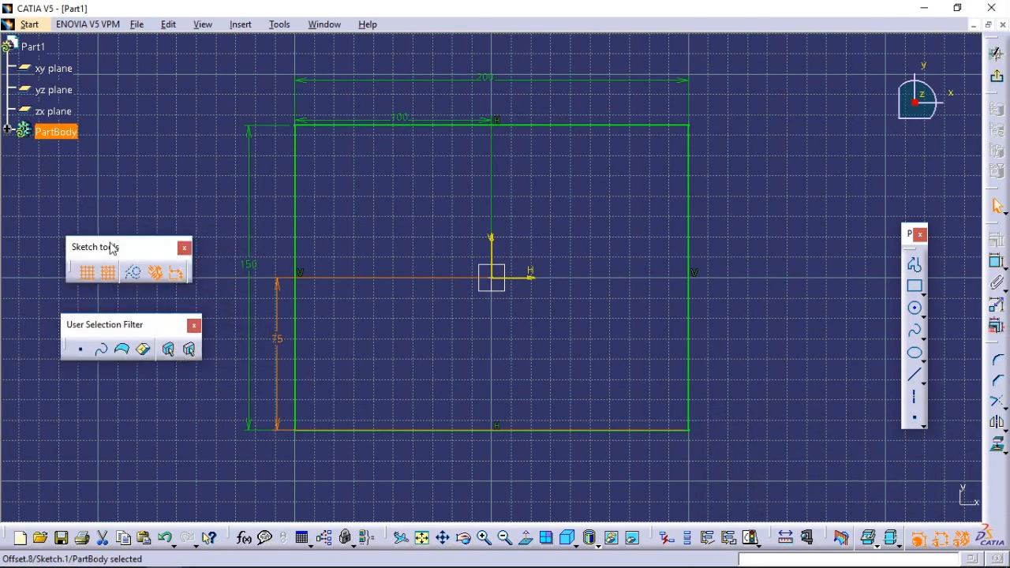
pyautogui.click(225, 402)
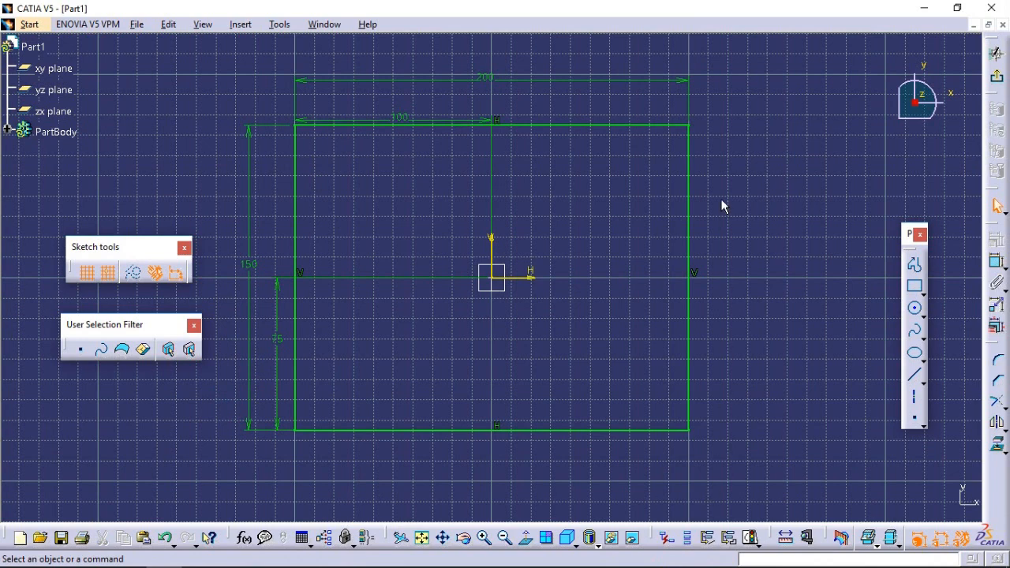
# Step: Exit the sketch, start a Pad from the rectangle, and move its definition dialog clear of the model
pyautogui.click(998, 79)
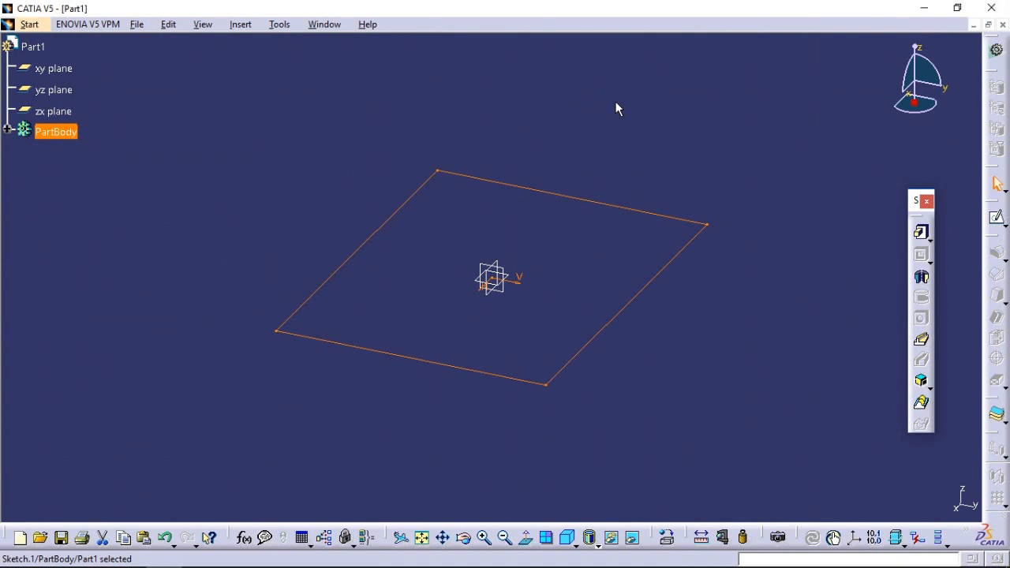
pyautogui.click(922, 234)
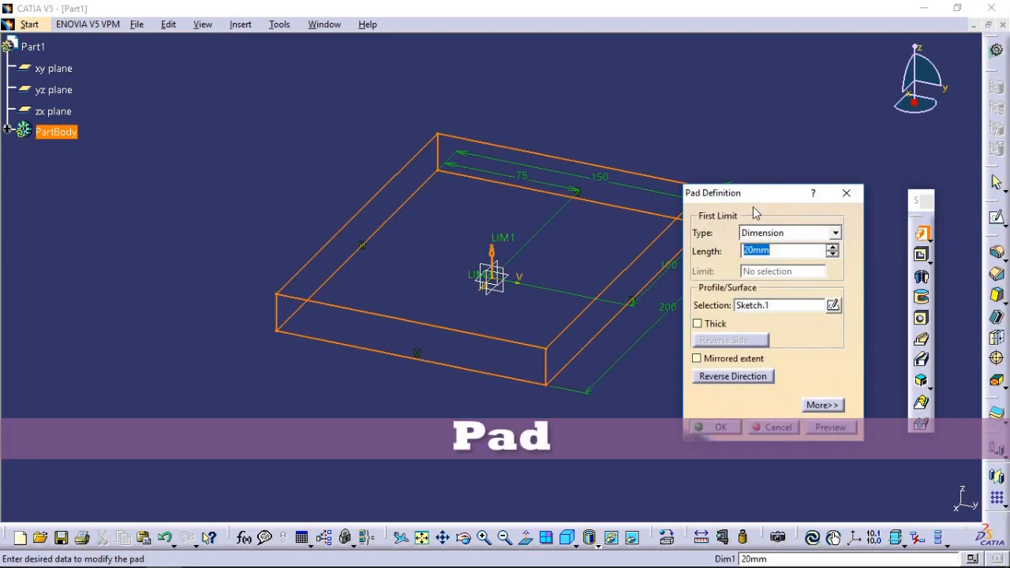
pyautogui.moveTo(758, 194); pyautogui.dragTo(815, 166)
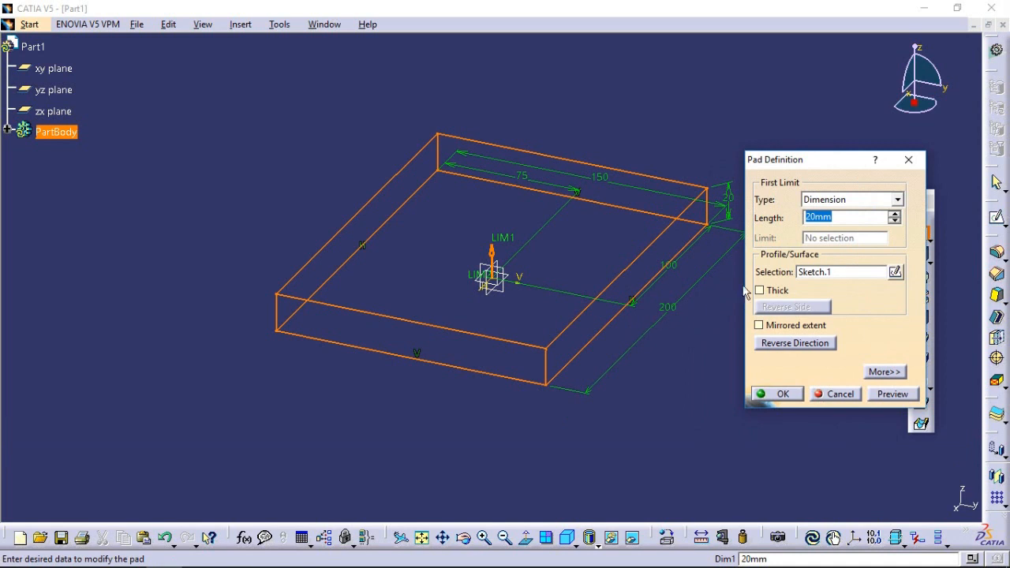
# Step: Raise the pad length in 1 mm increments to 28 mm
pyautogui.click(894, 214)
pyautogui.click(894, 214)
pyautogui.click(894, 214)
pyautogui.click(894, 214)
pyautogui.click(894, 214)
pyautogui.click(893, 214)
pyautogui.click(894, 214)
pyautogui.click(894, 214)
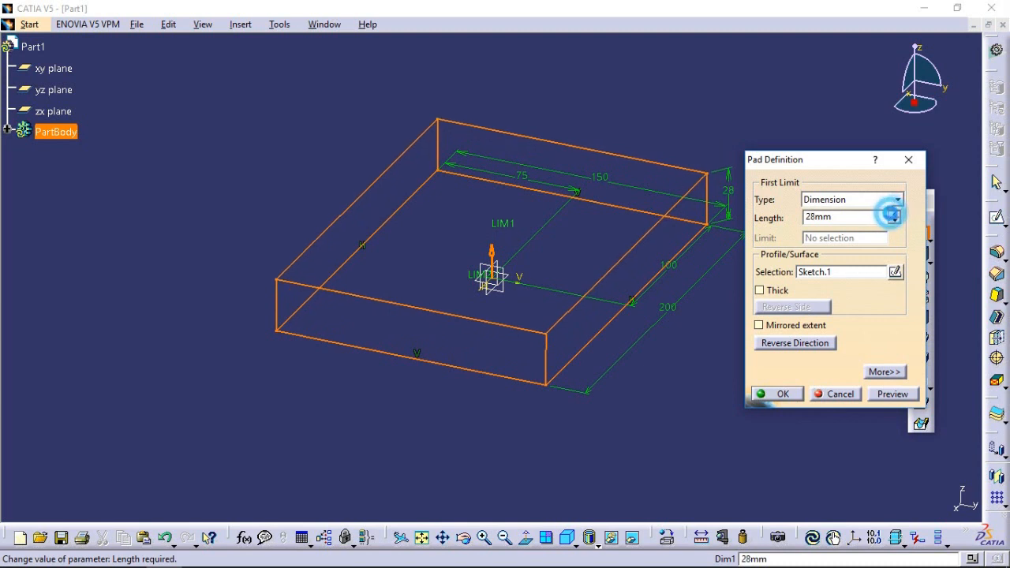
# Step: Set the pad length to 40 mm and preview the solid
pyautogui.doubleClick(828, 219)
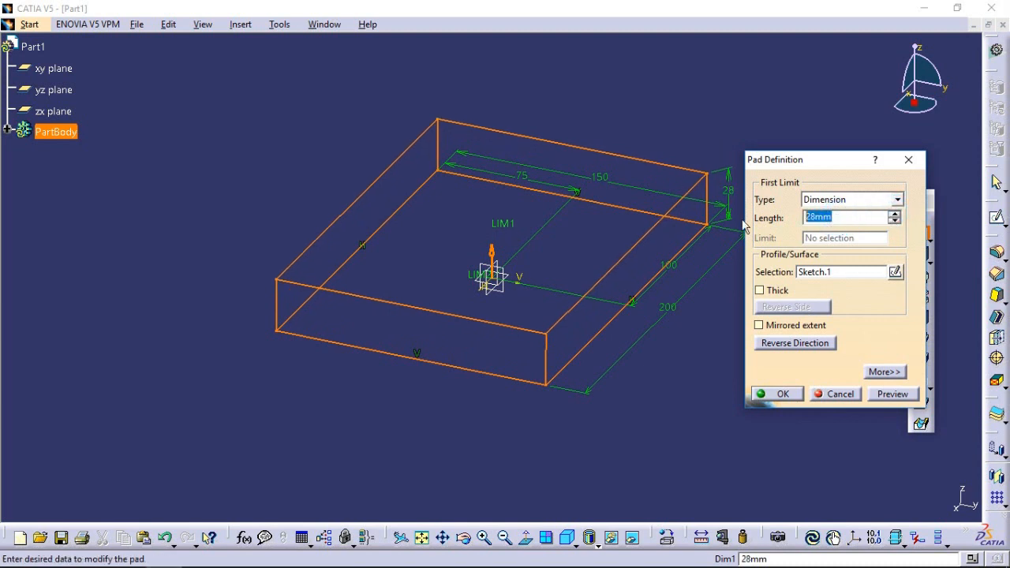
pyautogui.write('40')
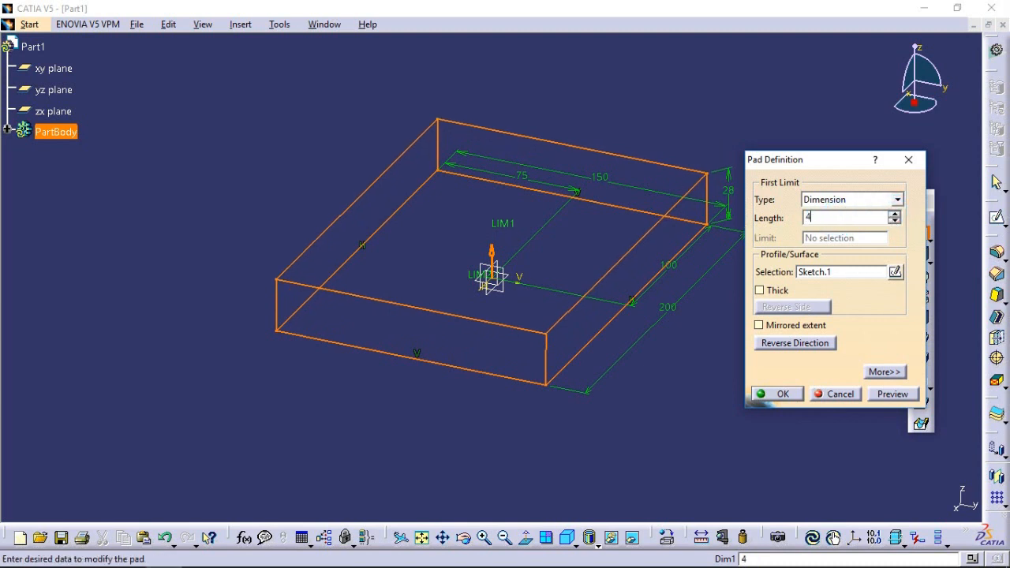
pyautogui.click(891, 393)
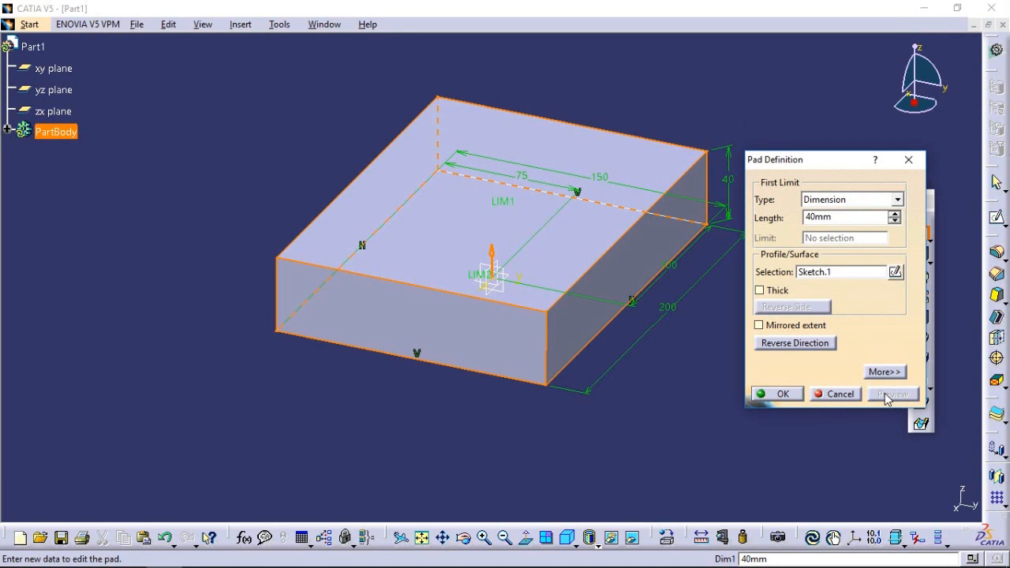
# Step: Reverse the pad direction downward and preview it, and reverse it back upward with another preview
pyautogui.click(492, 258)
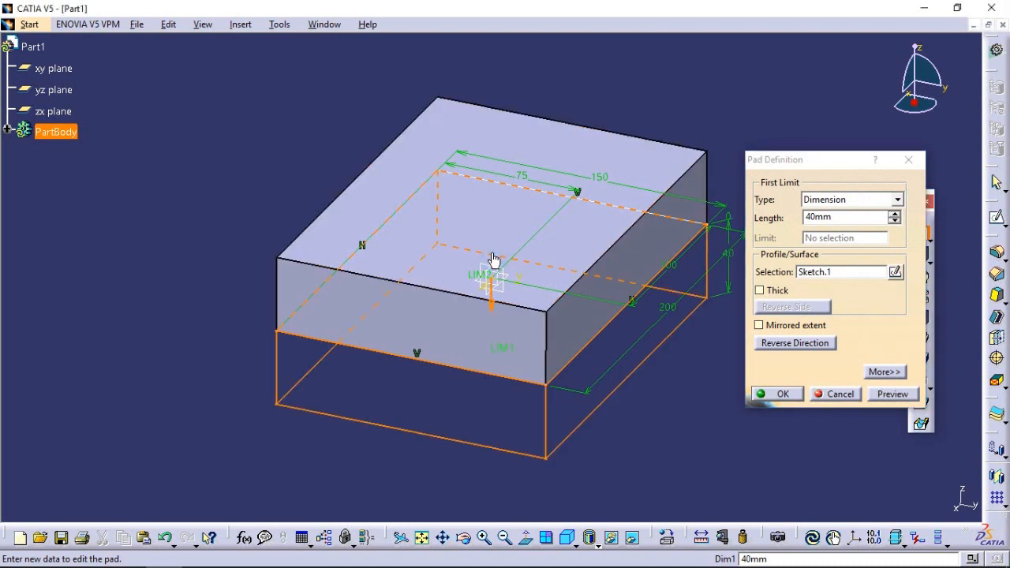
pyautogui.click(892, 393)
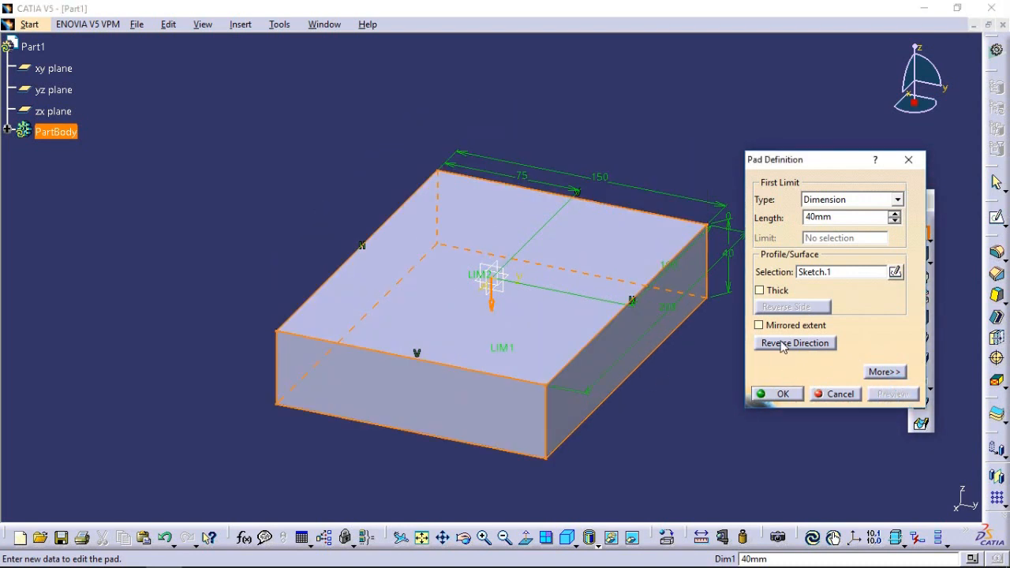
pyautogui.click(813, 344)
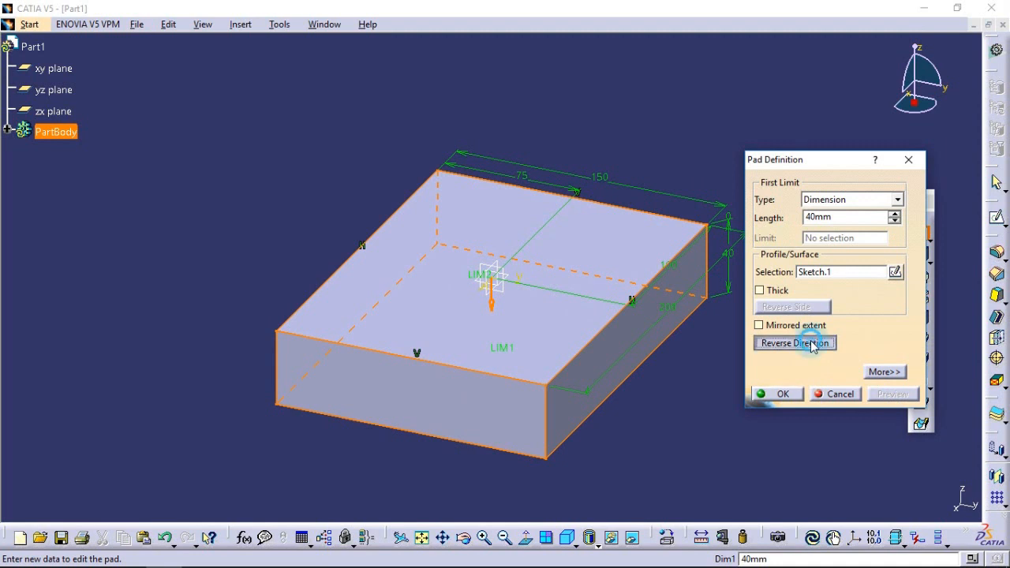
pyautogui.click(878, 393)
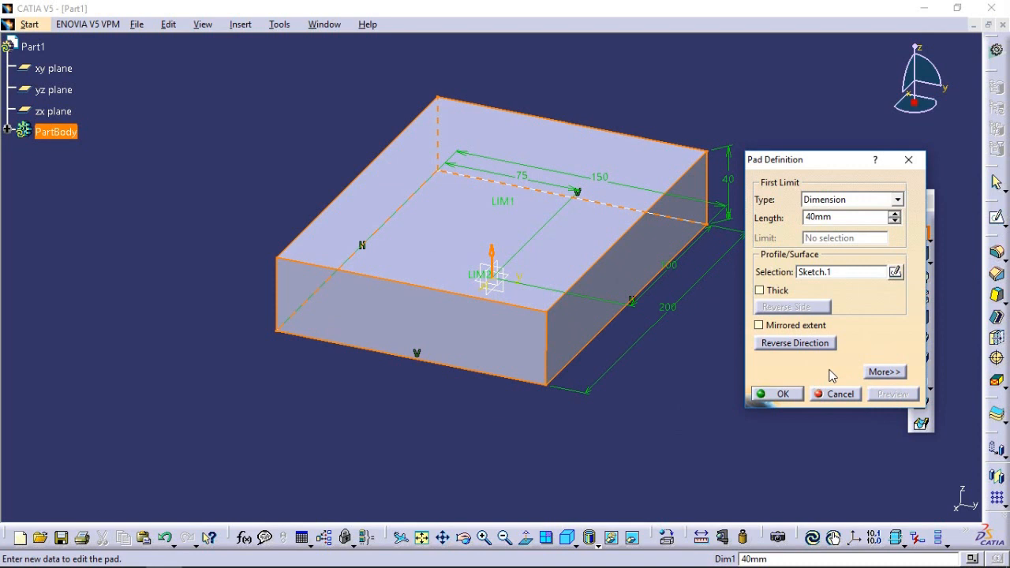
# Step: Create the 40 mm pad above the sketch plane
pyautogui.click(781, 394)
pyautogui.click(742, 388)
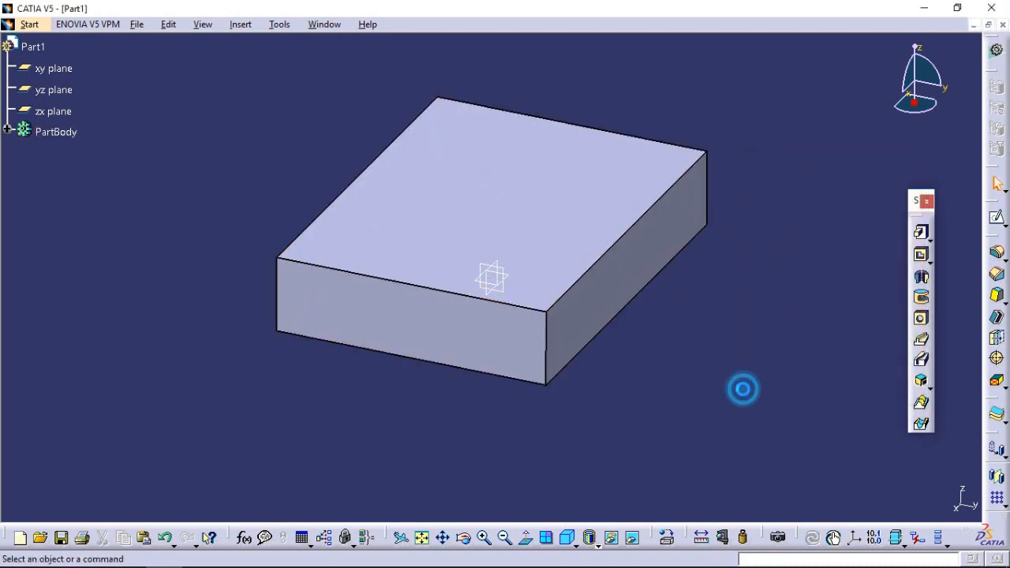
# Step: Pan and rotate the view of the block, and zoom in and back out
pyautogui.click(444, 539)
pyautogui.moveTo(460, 399); pyautogui.dragTo(484, 406)
pyautogui.click(463, 539)
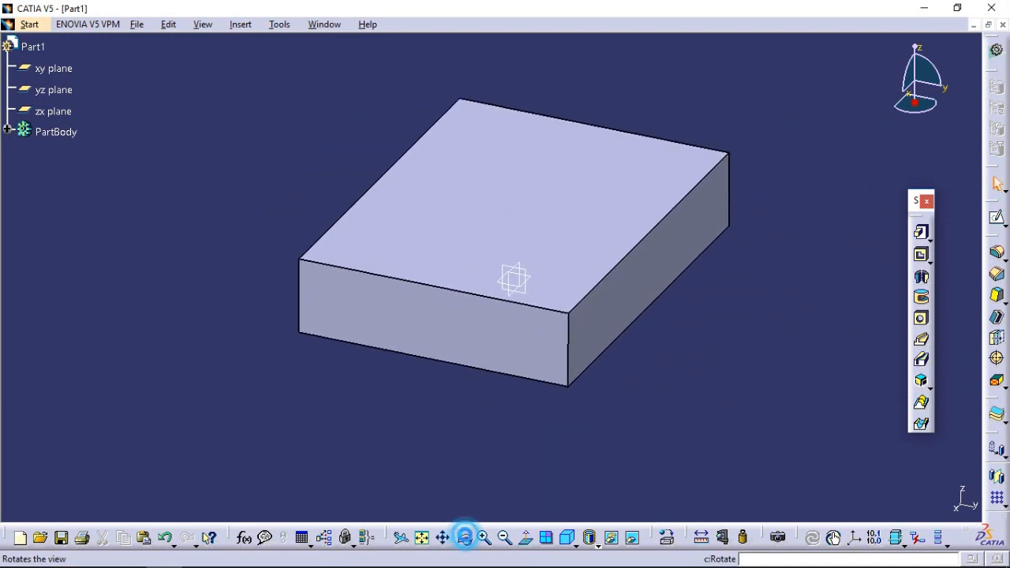
pyautogui.moveTo(587, 454); pyautogui.dragTo(565, 397)
pyautogui.click(484, 538)
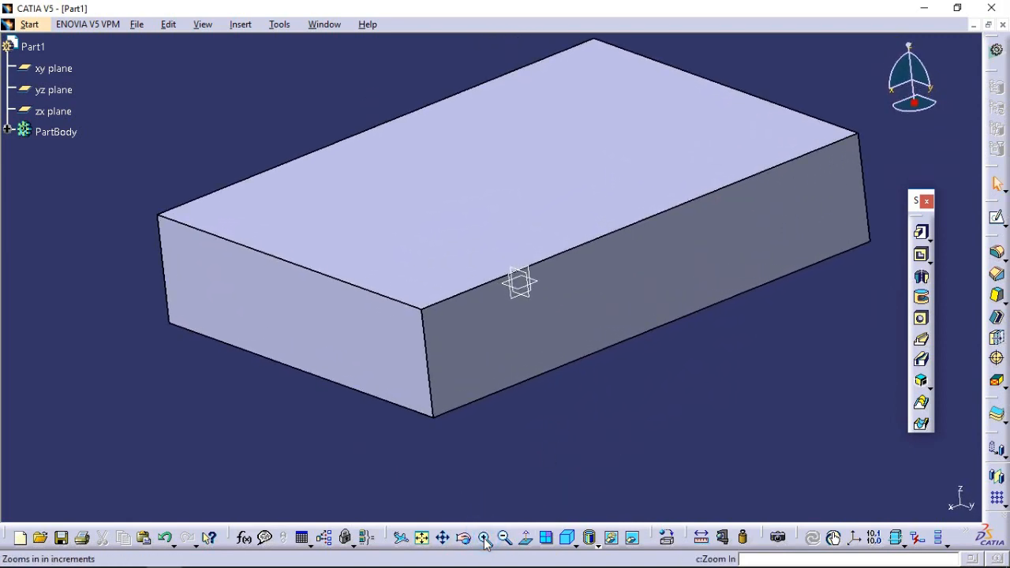
pyautogui.click(505, 538)
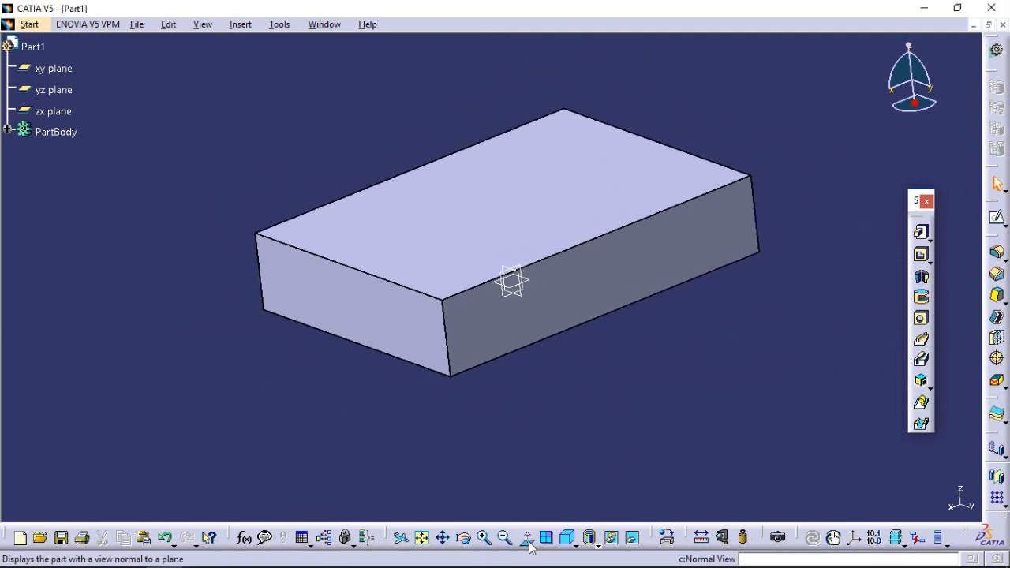
# Step: View the block normal to its top face and fit the whole part in the window
pyautogui.click(527, 539)
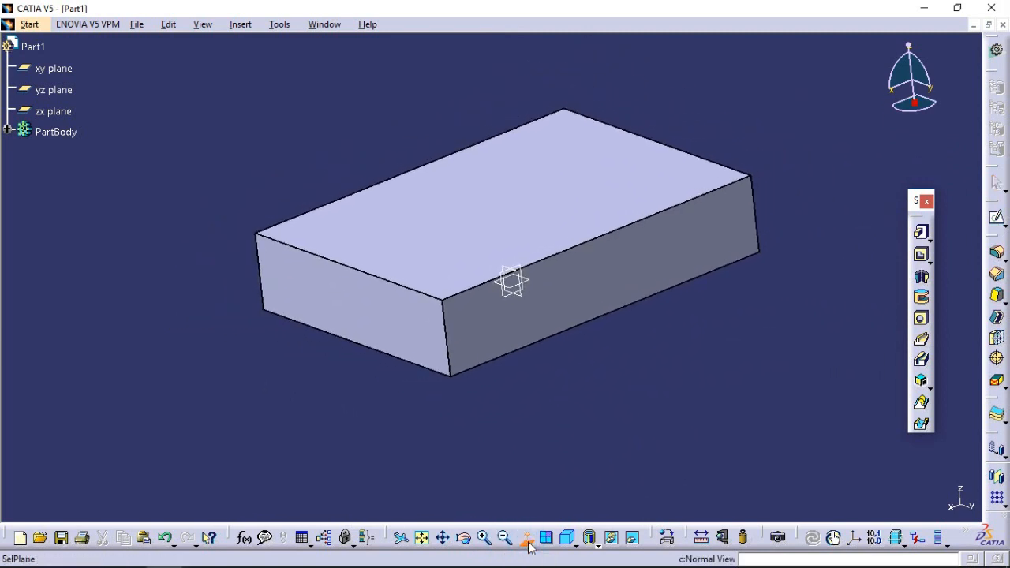
pyautogui.click(482, 218)
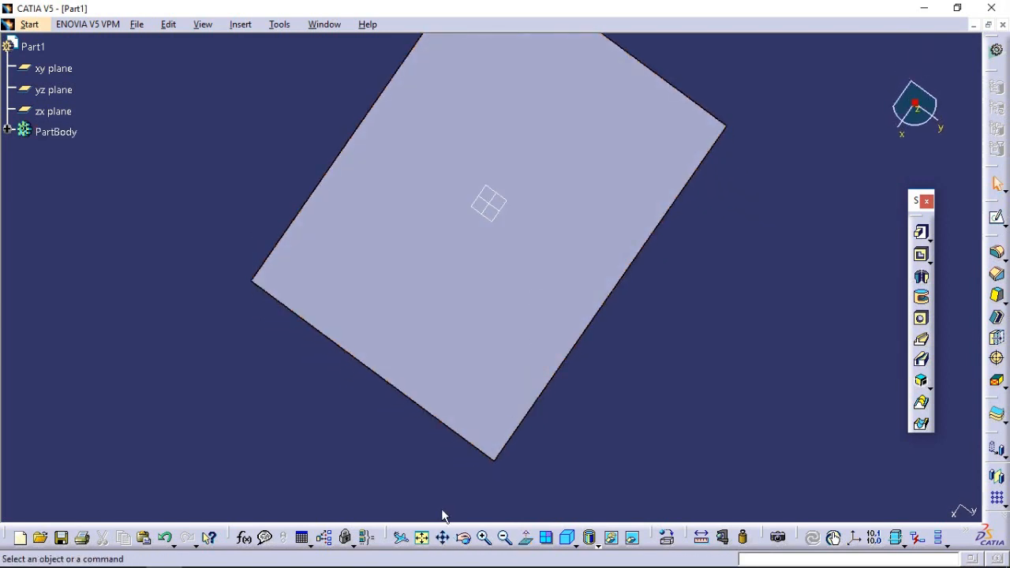
pyautogui.click(423, 540)
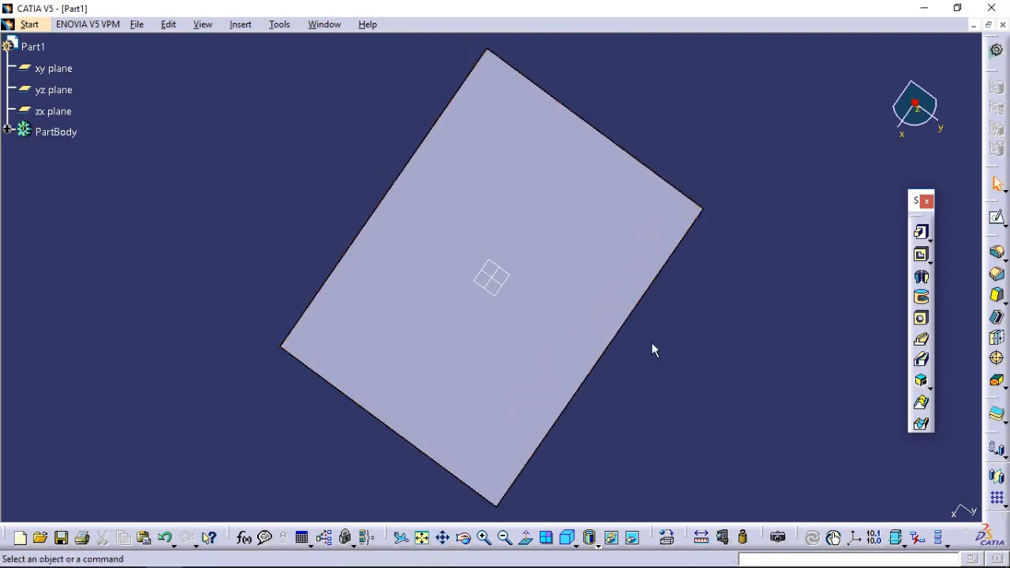
# Step: Start a sketch on the block's large top face and draw a rectangle about 50 x 30 mm up and right of the origin
pyautogui.click(463, 538)
pyautogui.moveTo(564, 489); pyautogui.dragTo(471, 372)
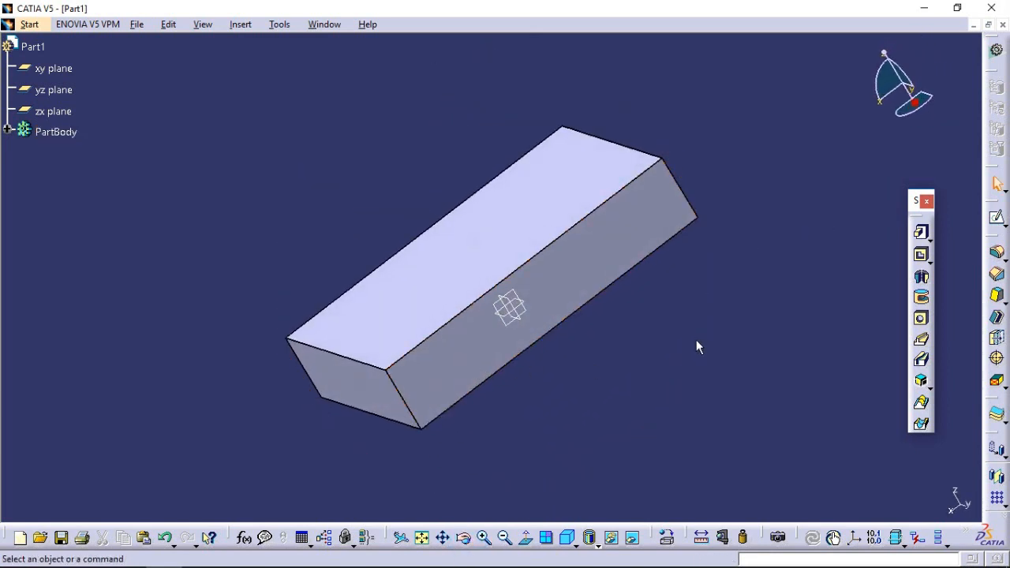
pyautogui.click(538, 197)
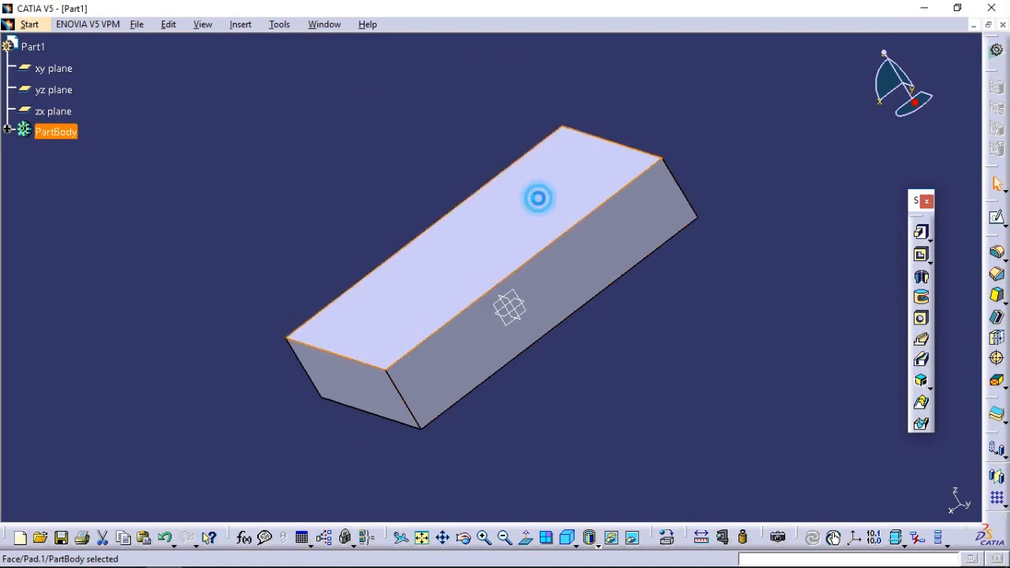
pyautogui.click(997, 217)
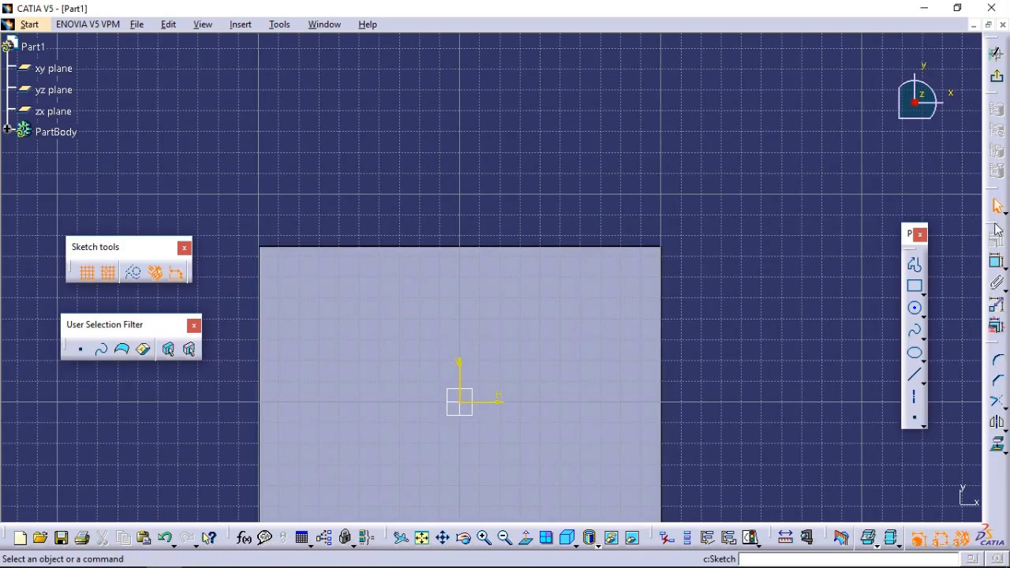
pyautogui.click(914, 287)
pyautogui.click(520, 298)
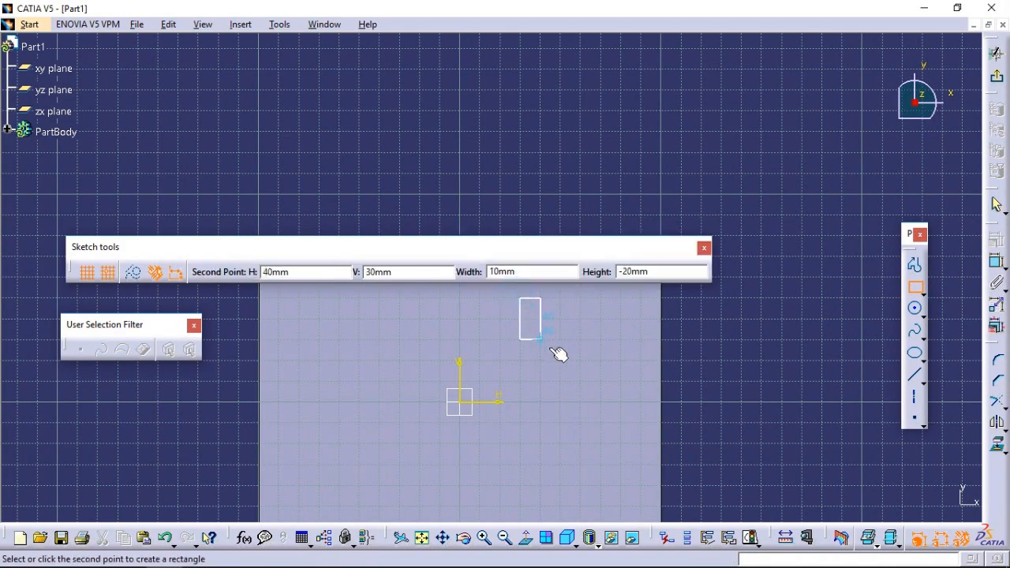
pyautogui.click(621, 360)
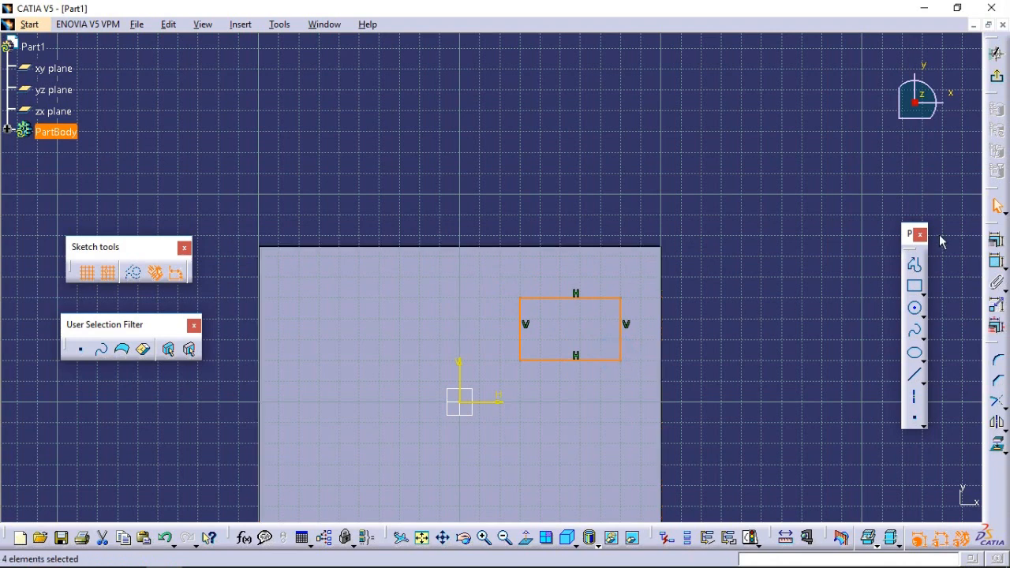
# Step: Dimension the new rectangle's width and height
pyautogui.click(604, 298)
pyautogui.click(573, 194)
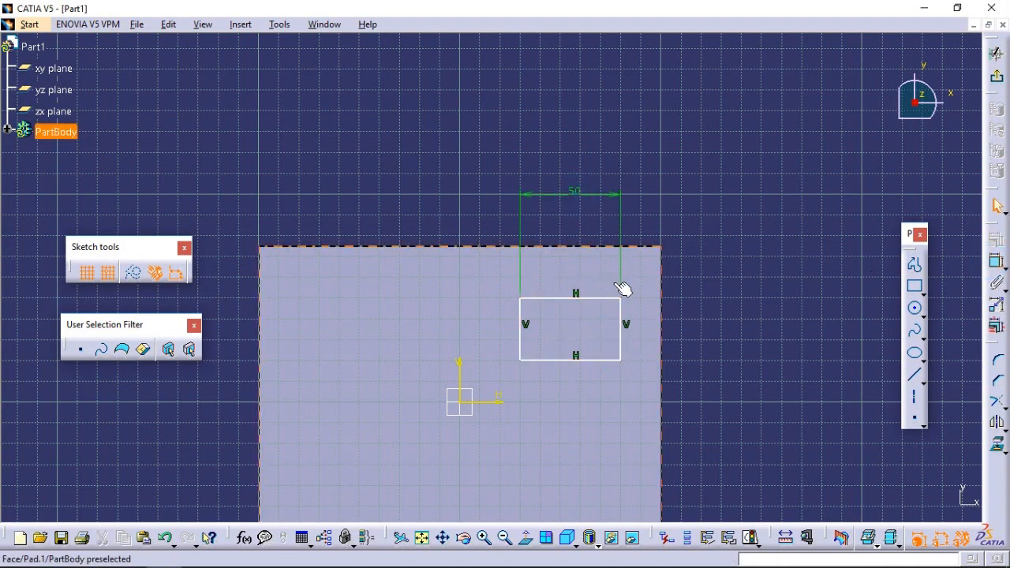
pyautogui.click(997, 266)
pyautogui.click(621, 343)
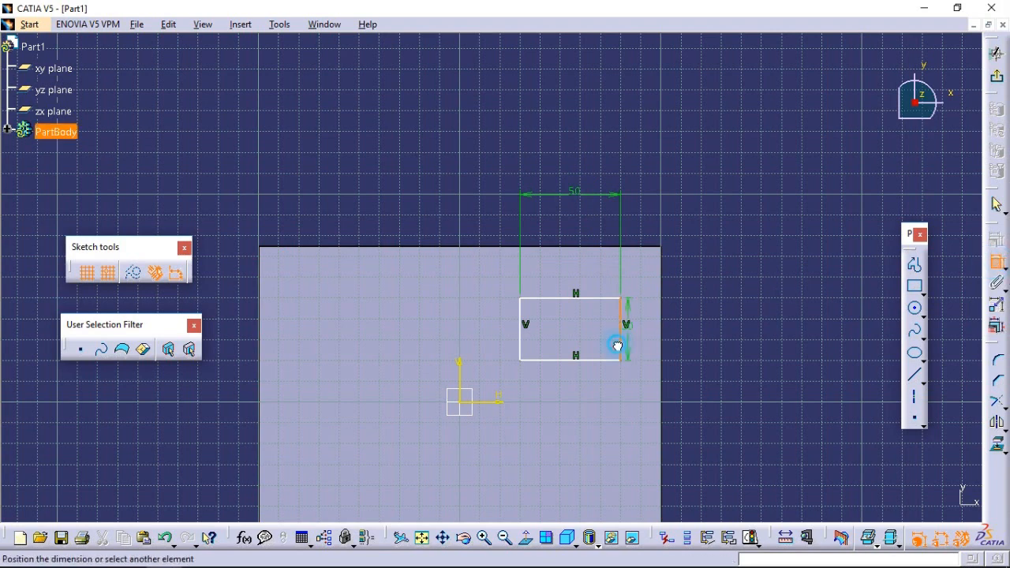
pyautogui.click(686, 336)
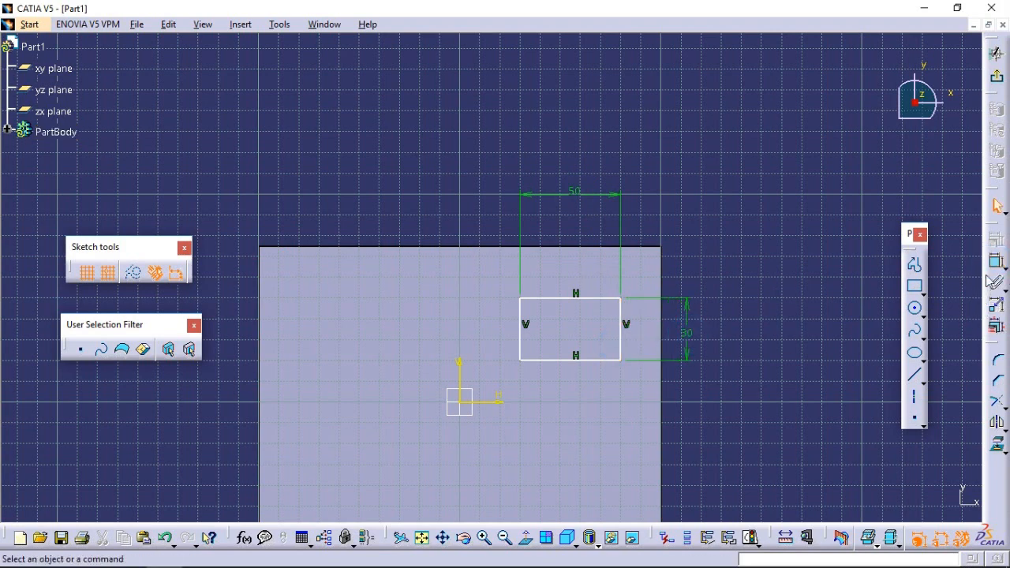
# Step: Dimension the rectangle's lower edge from the horizontal axis and its left edge from the vertical axis, and exit the sketch
pyautogui.click(988, 267)
pyautogui.click(520, 361)
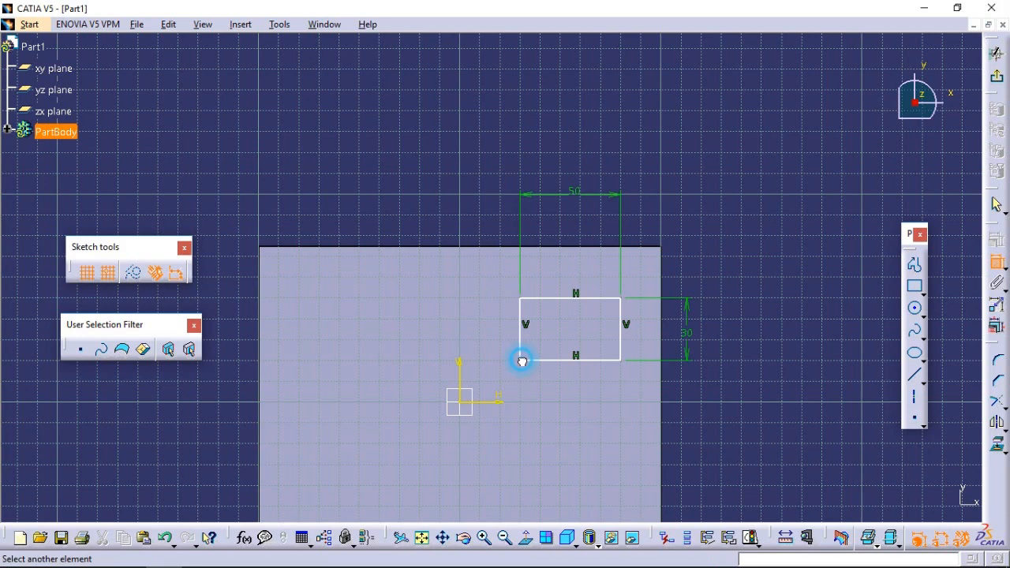
pyautogui.click(473, 405)
pyautogui.click(536, 385)
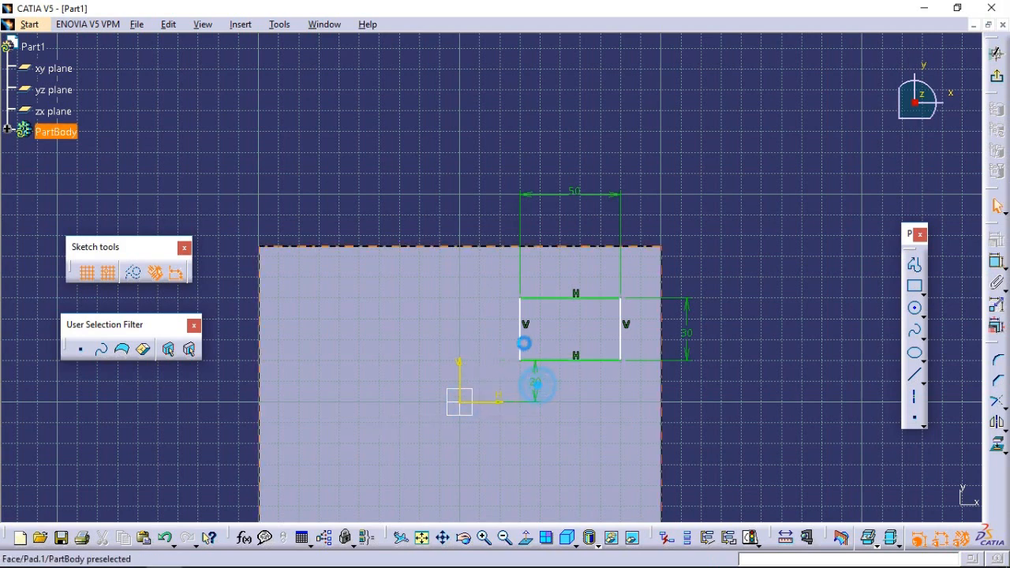
pyautogui.click(995, 263)
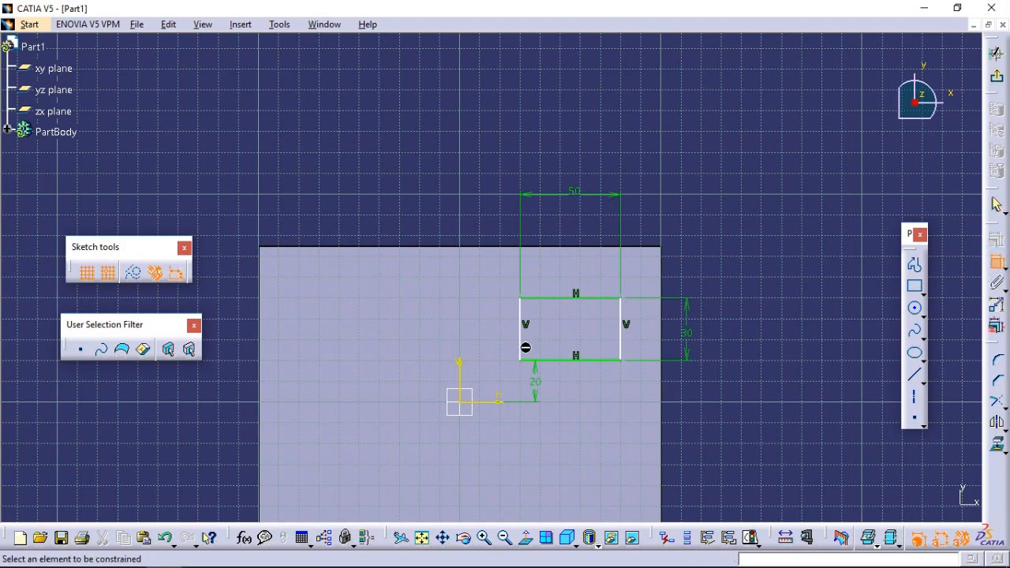
pyautogui.click(520, 347)
pyautogui.click(460, 368)
pyautogui.click(479, 328)
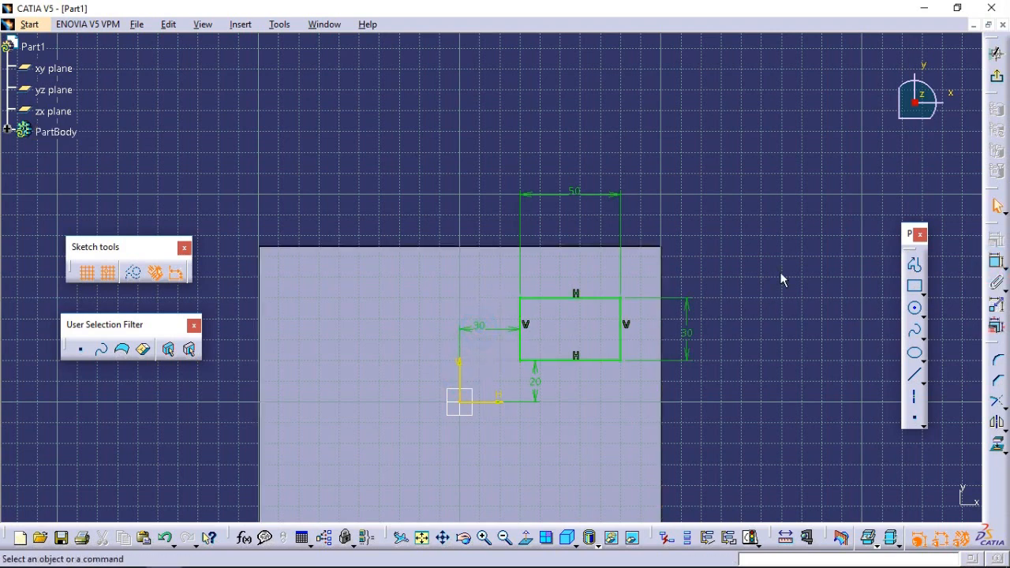
pyautogui.click(996, 76)
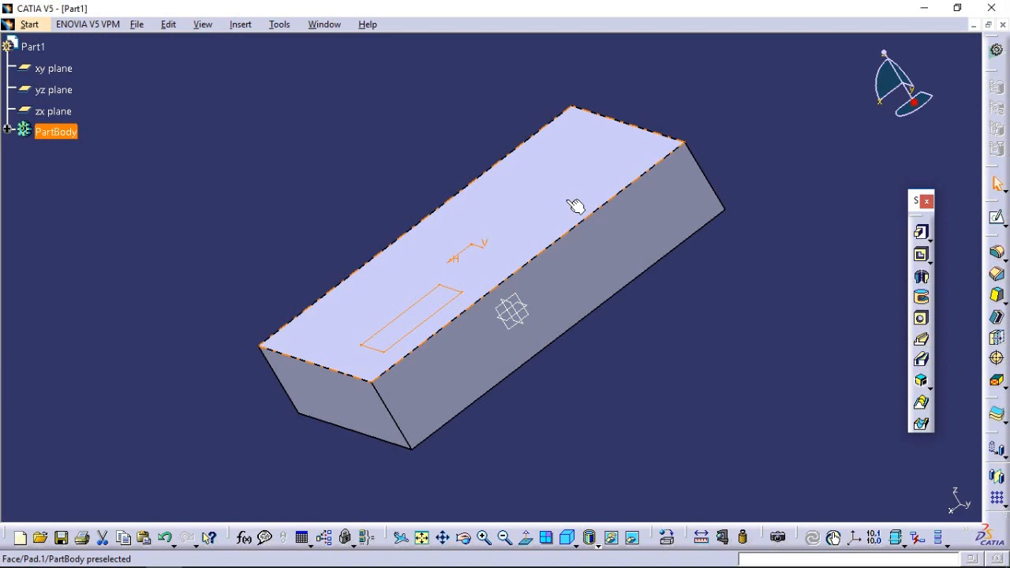
# Step: Start a pad from the small rectangle sketch and set its length to 49 mm
pyautogui.click(923, 237)
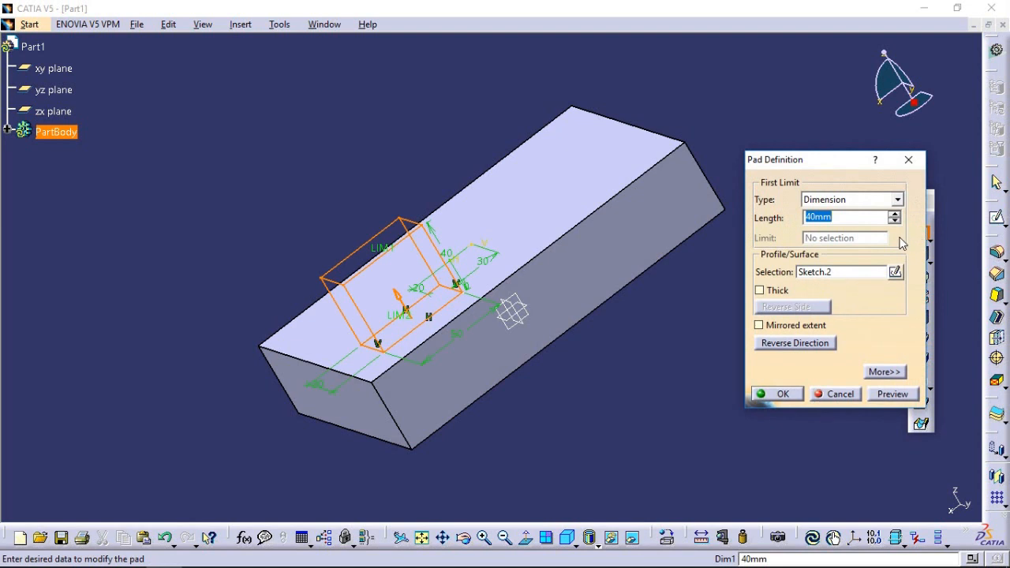
pyautogui.click(894, 213)
pyautogui.click(894, 213)
pyautogui.click(894, 214)
pyautogui.click(894, 213)
pyautogui.click(894, 213)
pyautogui.click(894, 214)
pyautogui.click(894, 213)
pyautogui.click(894, 213)
pyautogui.click(893, 213)
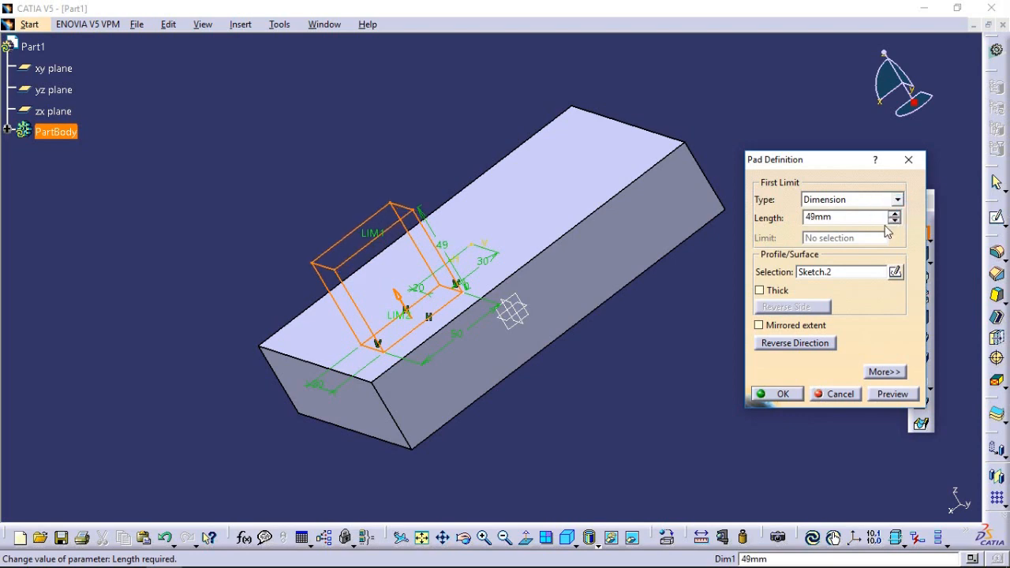
# Step: Turn on the Thick option for the pad with a 1 mm wall, preview it and create the hollow pad
pyautogui.click(463, 537)
pyautogui.moveTo(524, 407); pyautogui.dragTo(731, 321)
pyautogui.moveTo(738, 259); pyautogui.dragTo(649, 395, button='middle')
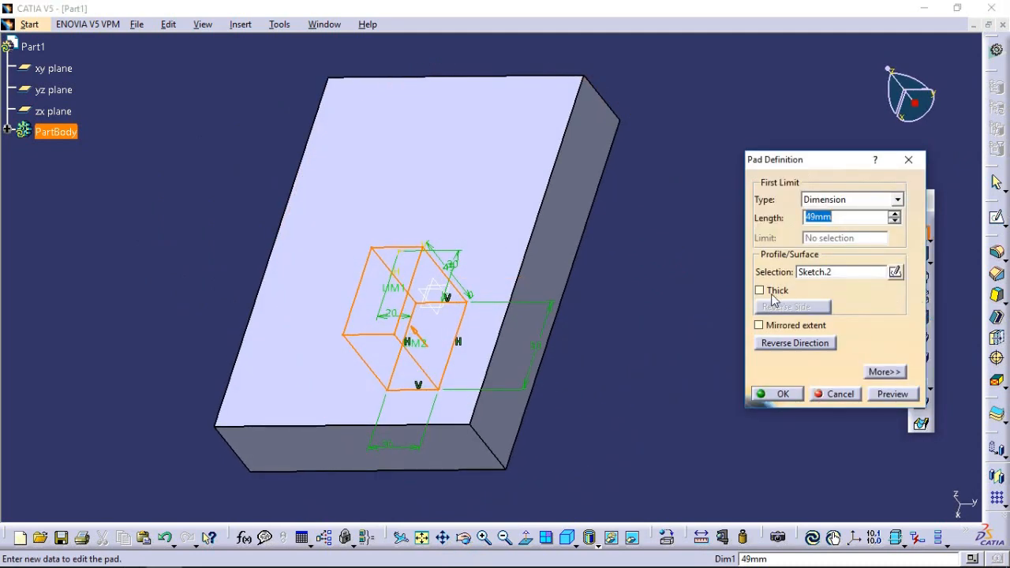
pyautogui.click(772, 296)
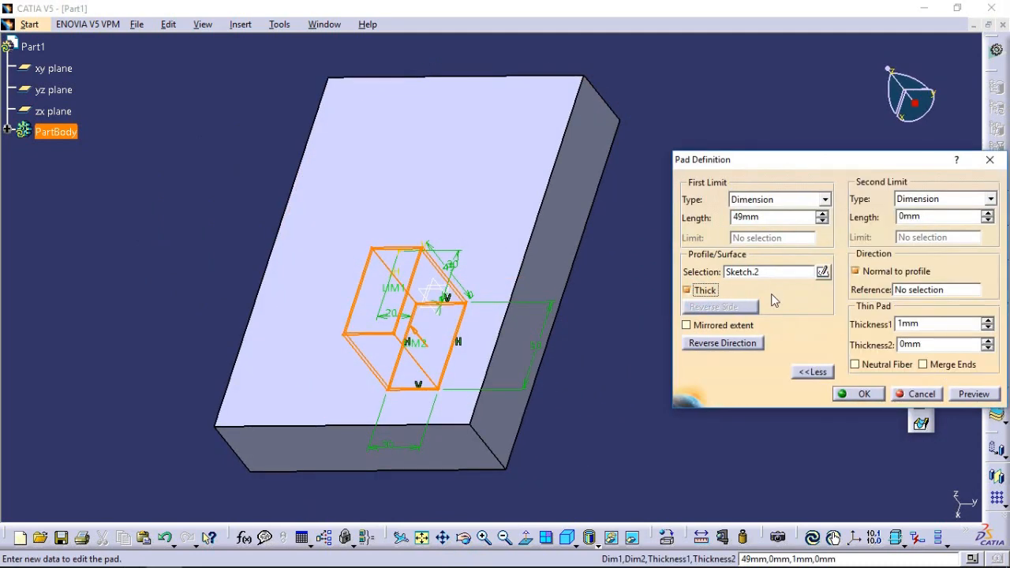
pyautogui.click(971, 393)
pyautogui.click(858, 393)
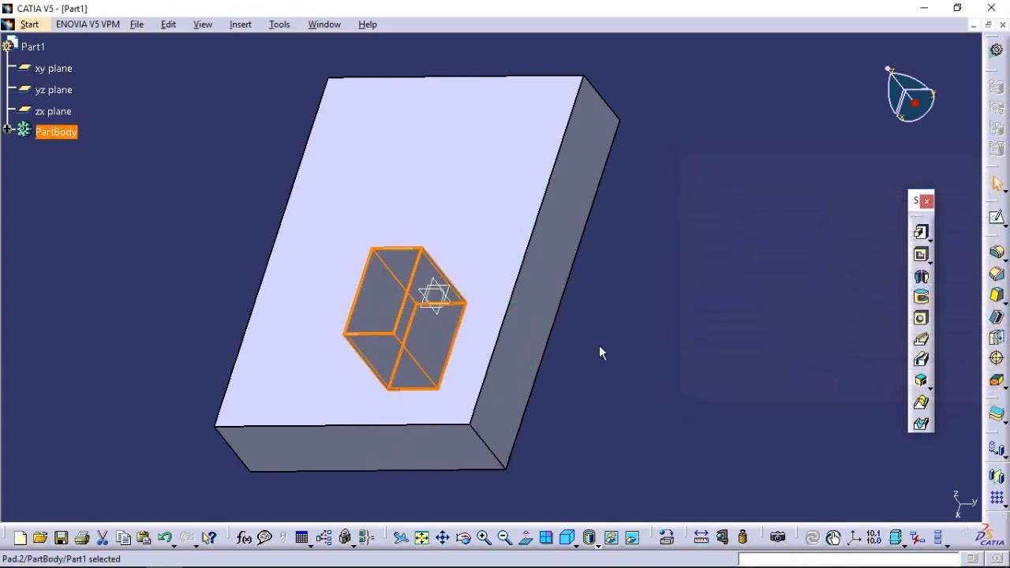
# Step: Edit the small pad to turn off its Thick option, preview the result and apply it as a solid pad
pyautogui.click(543, 340)
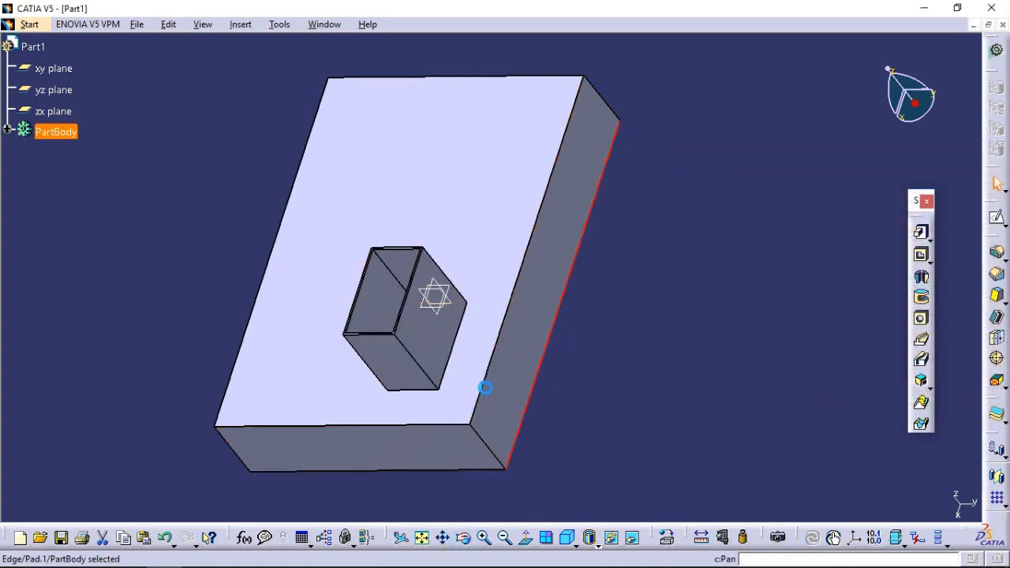
pyautogui.click(584, 358)
pyautogui.moveTo(607, 424); pyautogui.dragTo(725, 326)
pyautogui.click(464, 538)
pyautogui.moveTo(548, 424); pyautogui.dragTo(735, 108)
pyautogui.press('Escape')
pyautogui.click(8, 130)
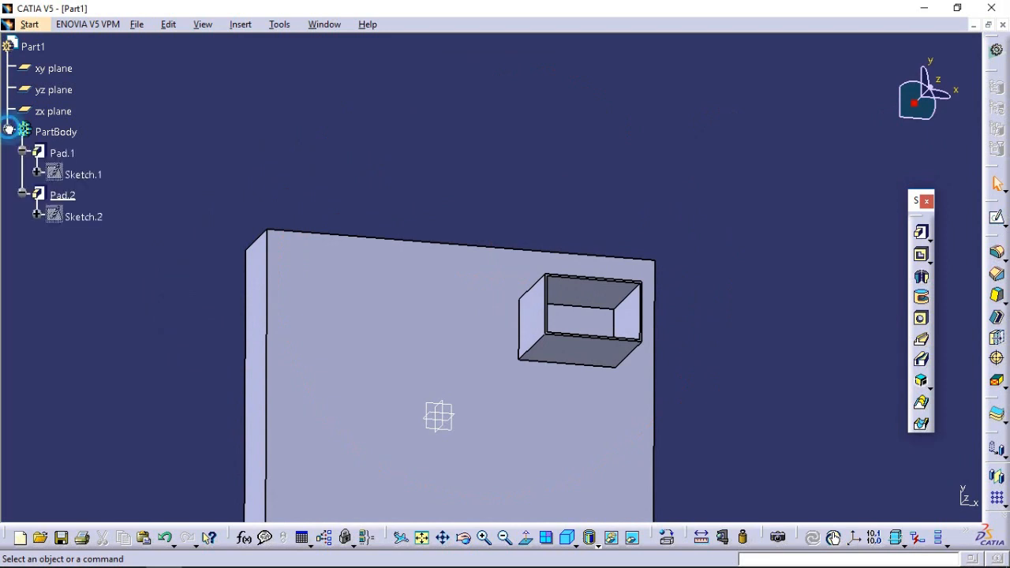
pyautogui.doubleClick(63, 198)
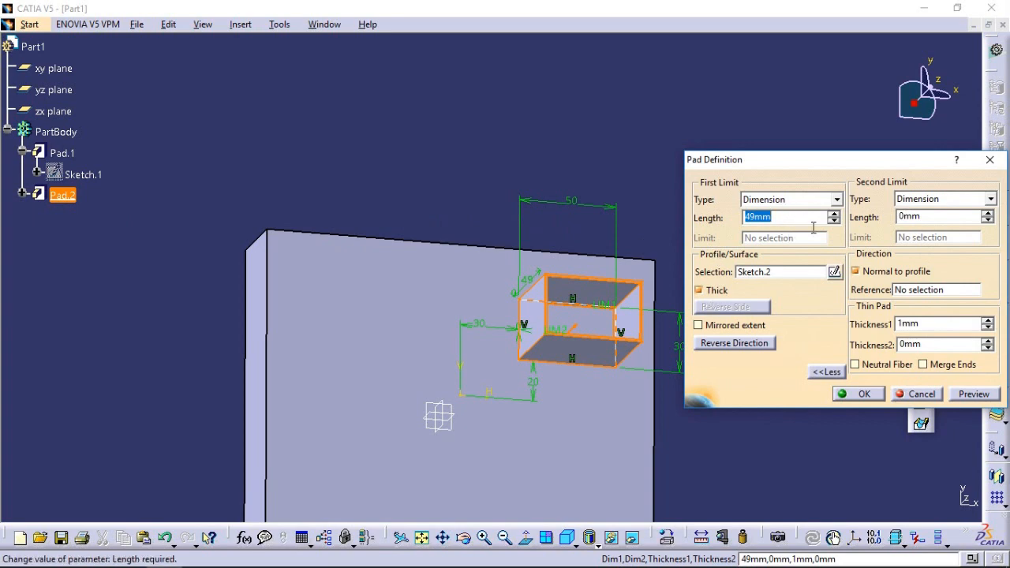
pyautogui.moveTo(808, 164); pyautogui.dragTo(789, 124)
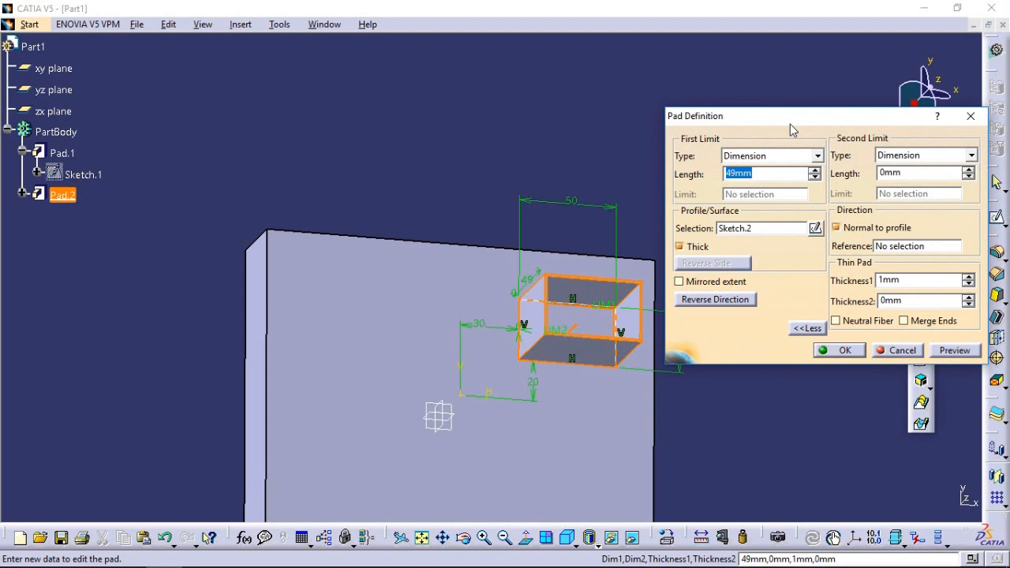
pyautogui.click(692, 253)
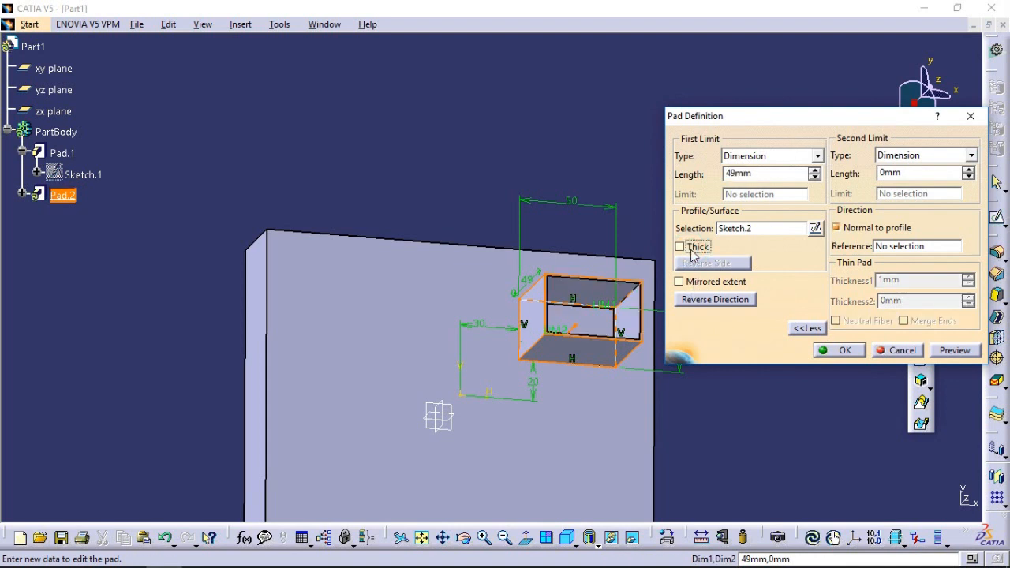
pyautogui.click(956, 351)
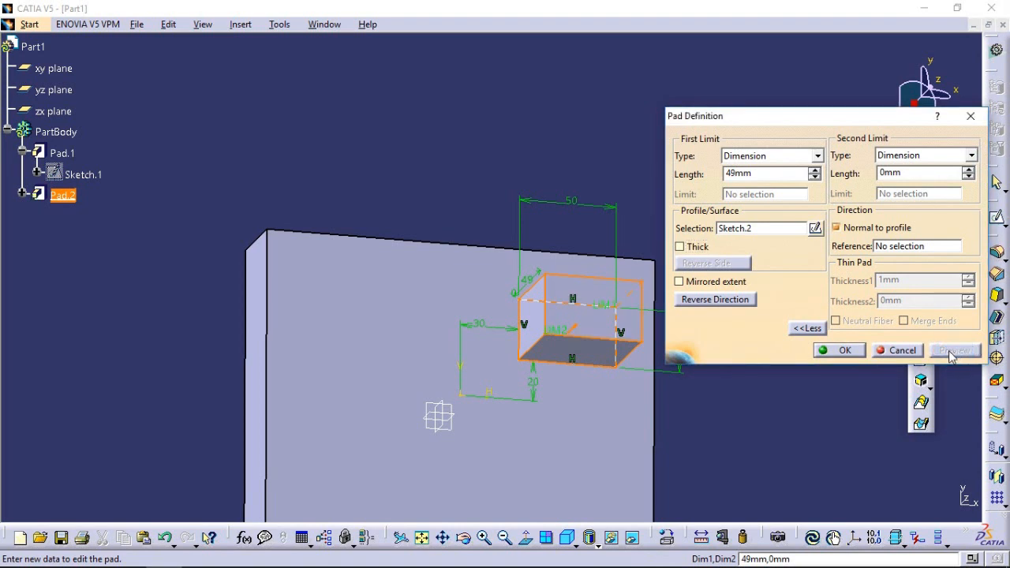
pyautogui.click(838, 351)
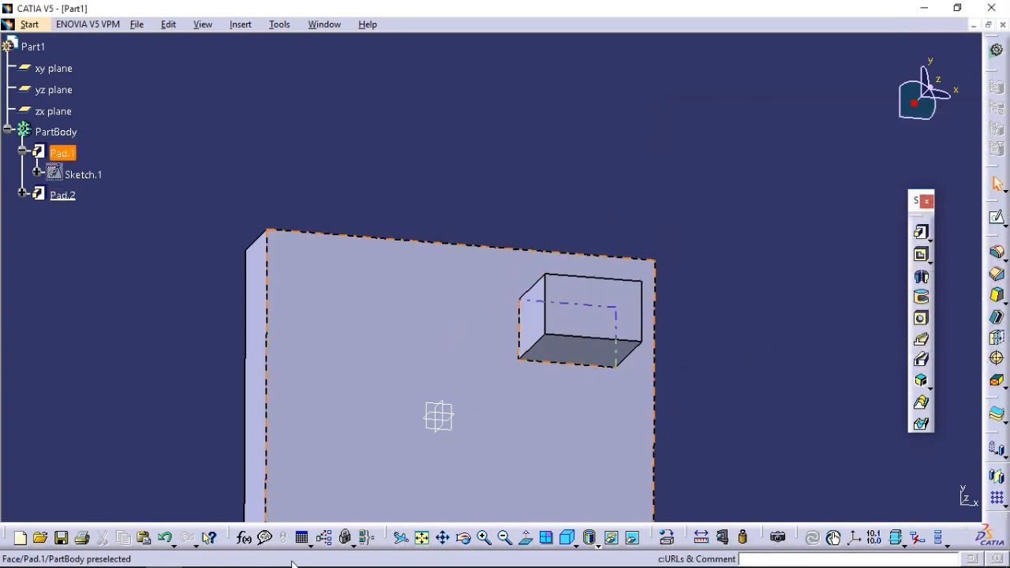
# Step: Open a new sketch on the large block's top face, around the small pad
pyautogui.click(466, 544)
pyautogui.moveTo(678, 462); pyautogui.dragTo(582, 353)
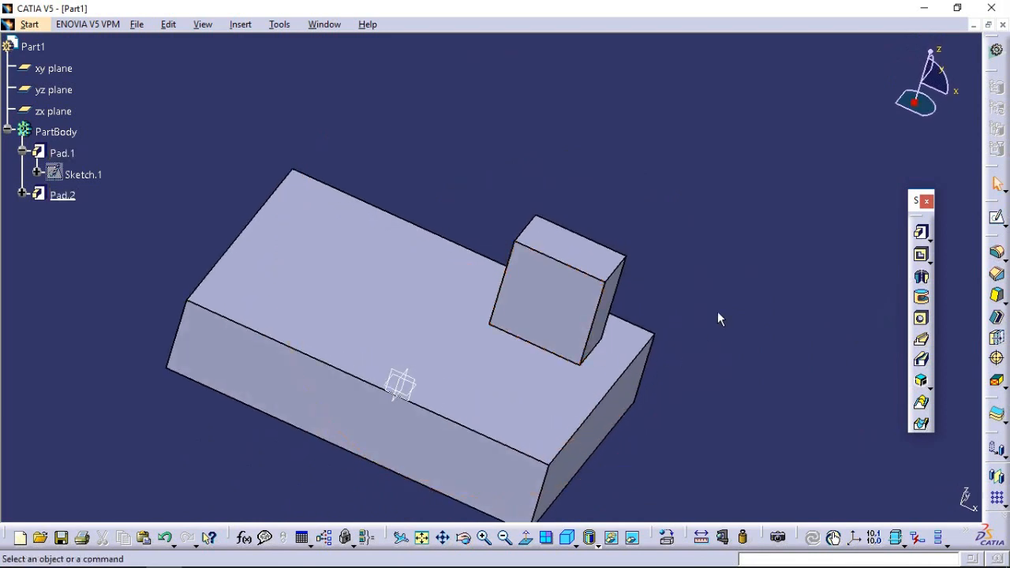
pyautogui.click(359, 257)
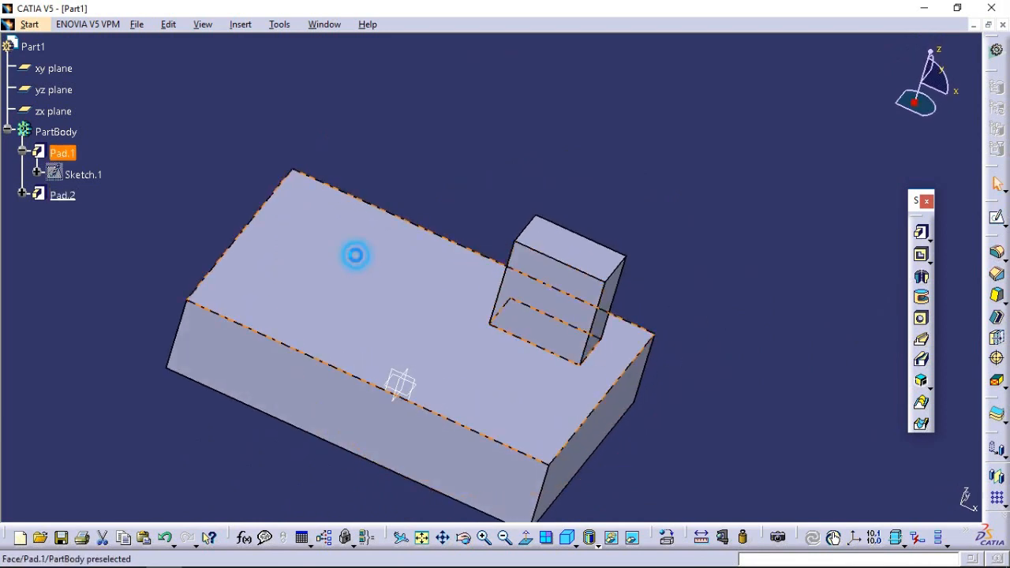
pyautogui.click(998, 223)
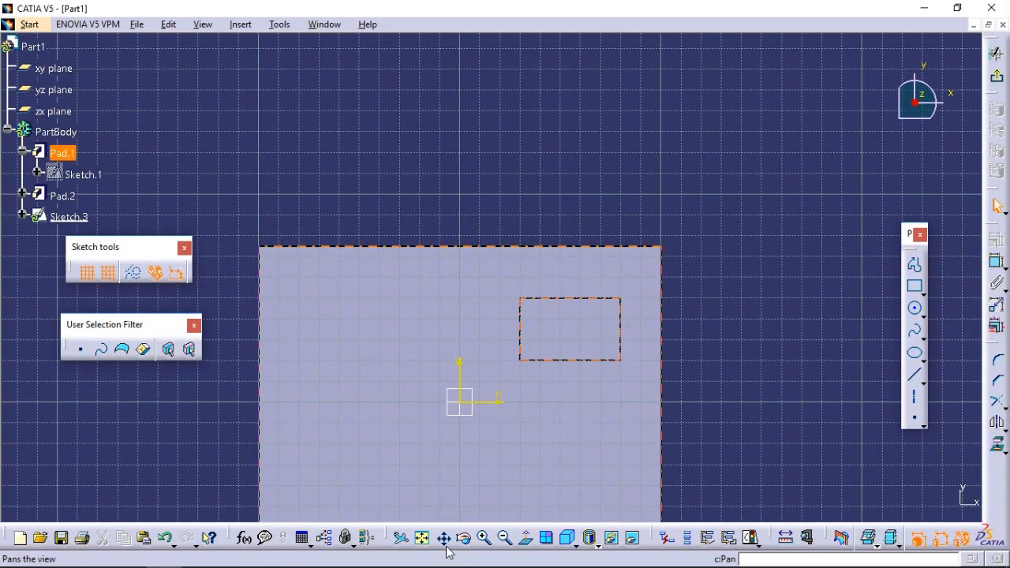
pyautogui.click(423, 538)
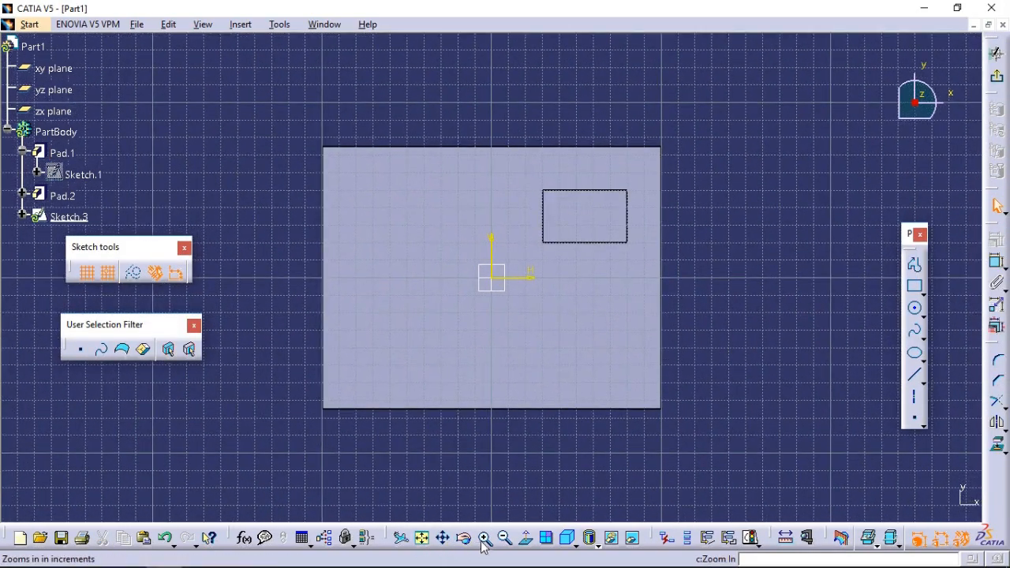
pyautogui.click(484, 538)
pyautogui.click(484, 538)
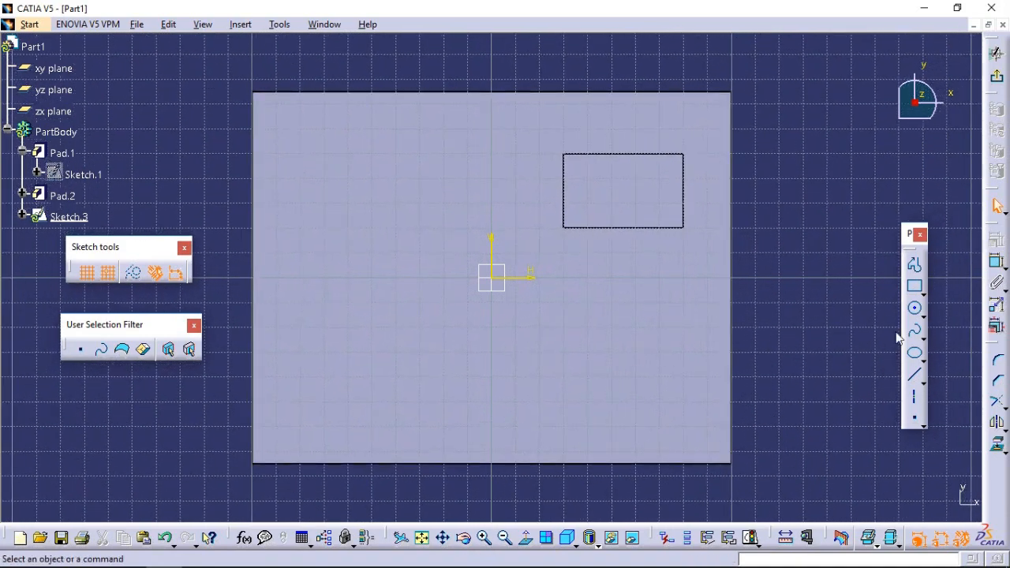
# Step: Sketch a circle about 60 mm in diameter centred on the origin and dimension its diameter
pyautogui.click(914, 308)
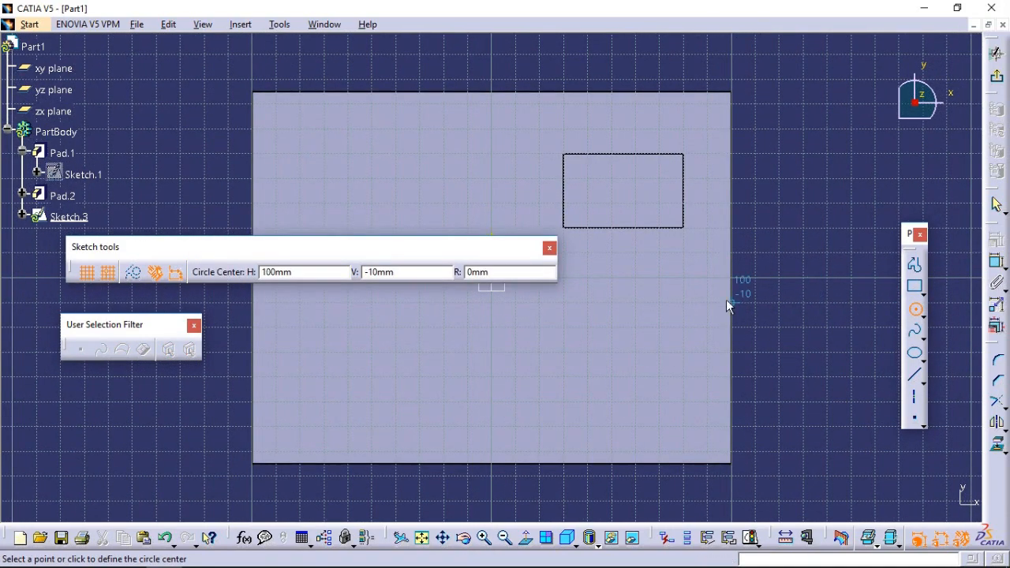
pyautogui.moveTo(464, 243); pyautogui.dragTo(417, 108)
pyautogui.click(492, 277)
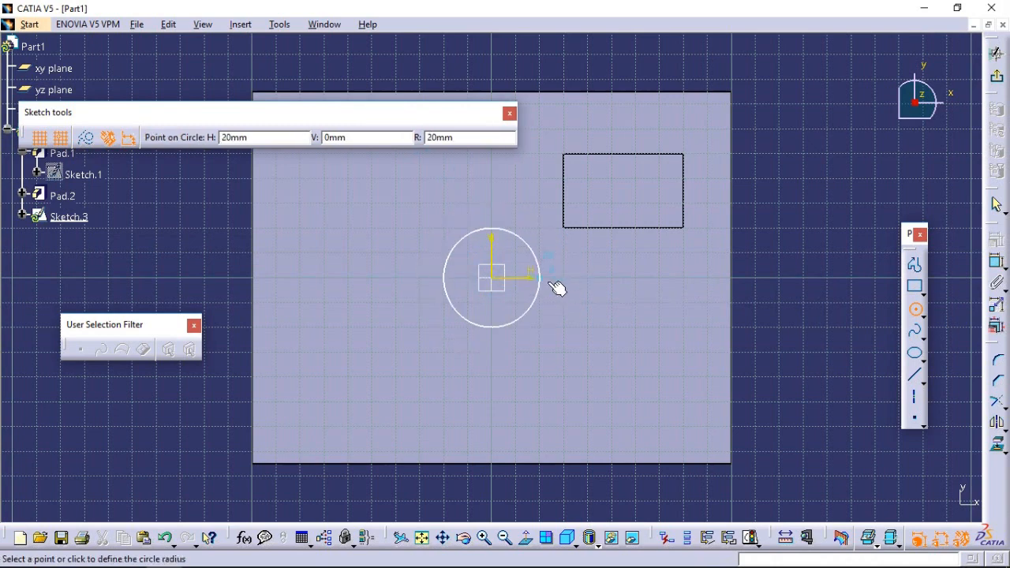
pyautogui.click(567, 290)
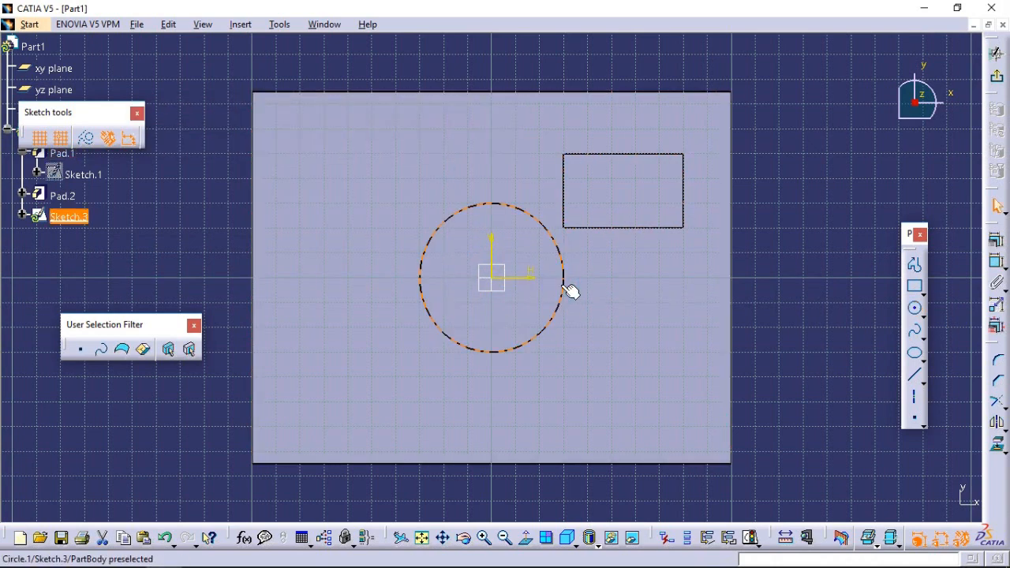
pyautogui.click(996, 266)
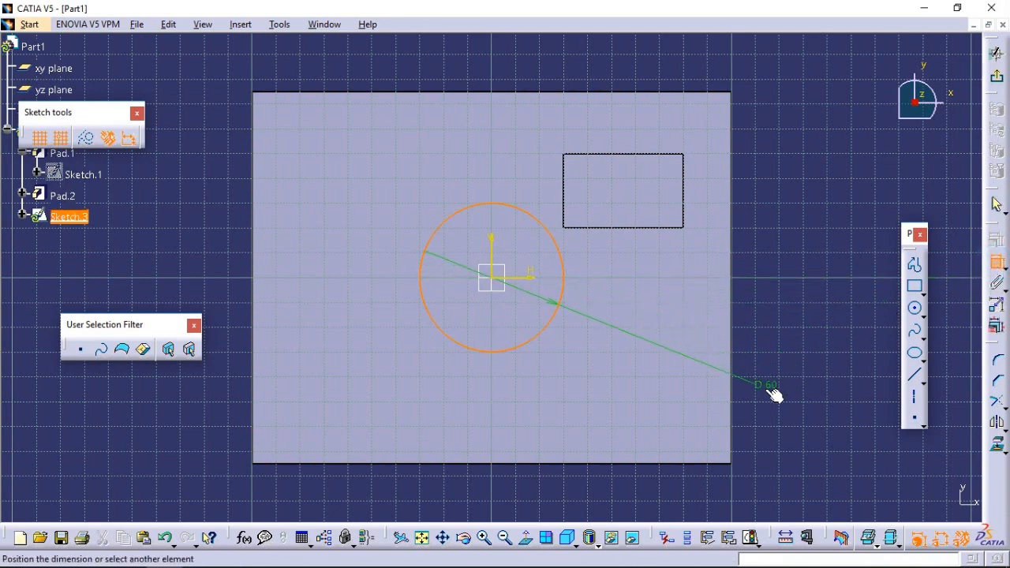
pyautogui.click(766, 393)
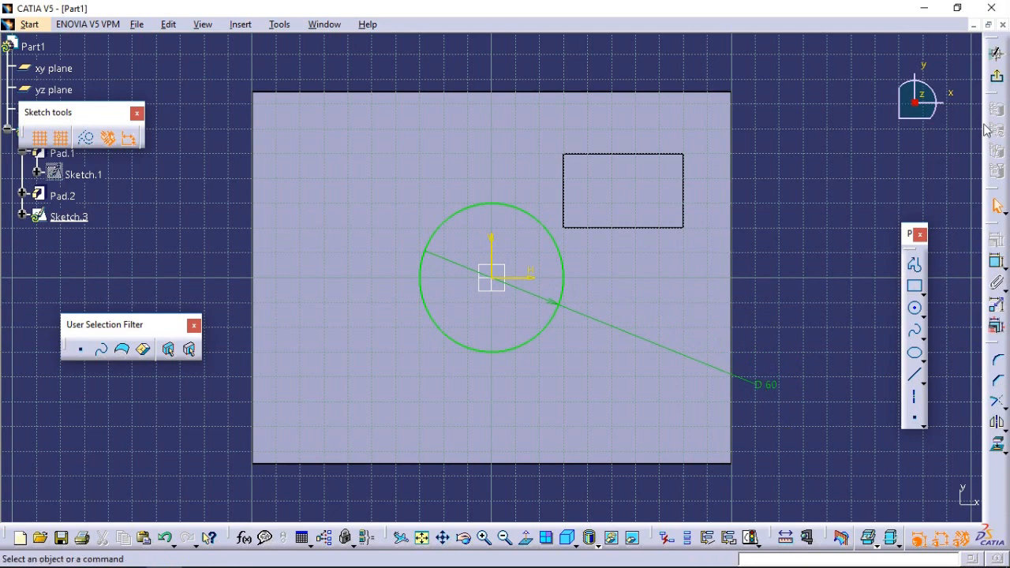
# Step: Leave the circle sketch and pad the circle 49 mm upward from the block's top face, previewing it before creating it
pyautogui.click(996, 52)
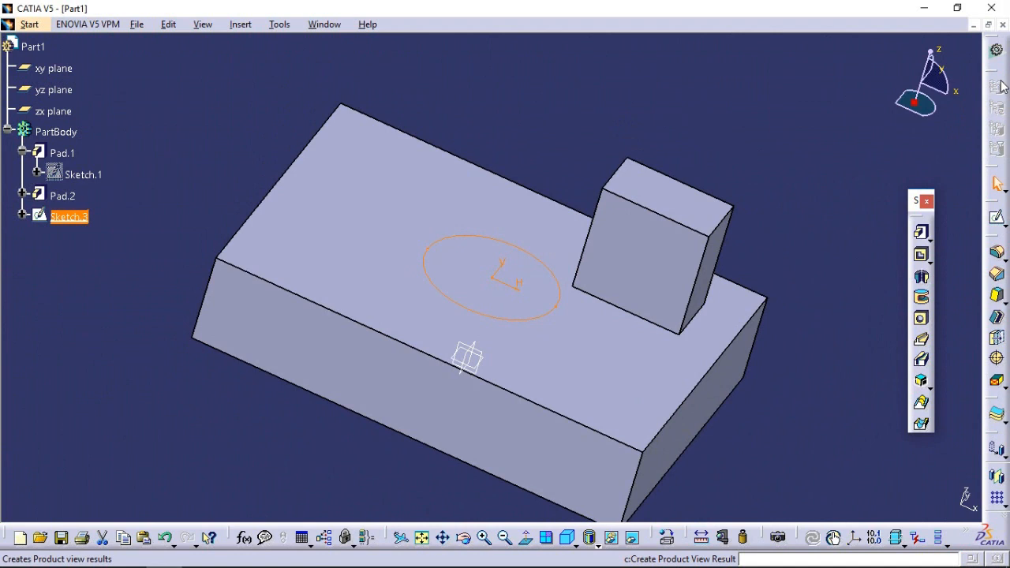
pyautogui.click(922, 235)
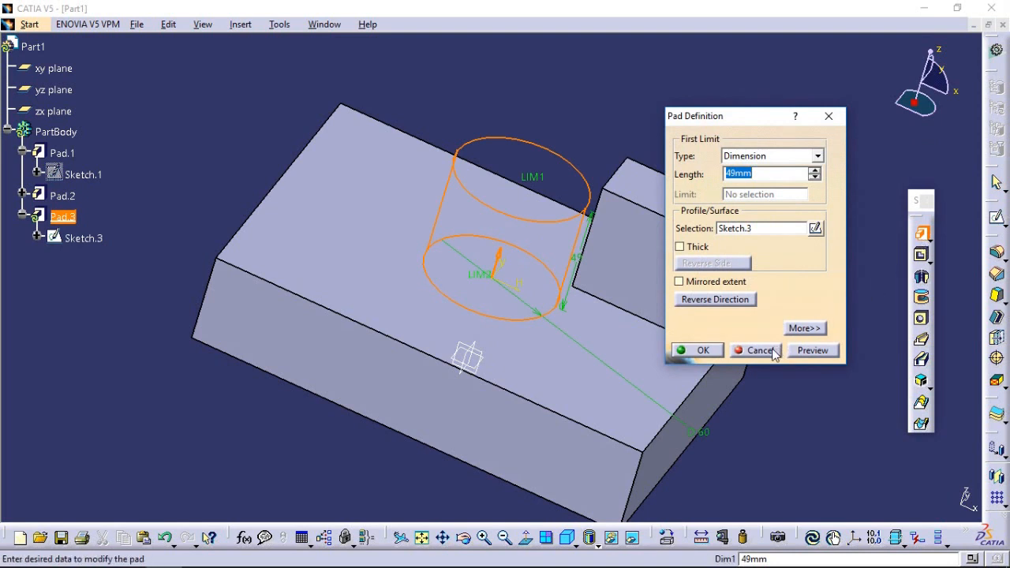
pyautogui.click(811, 351)
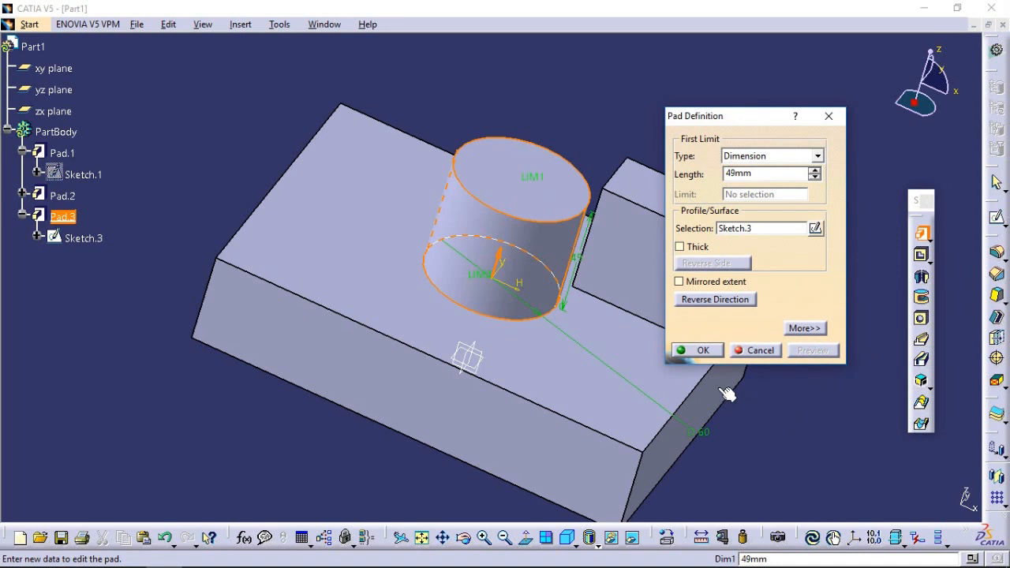
pyautogui.click(694, 352)
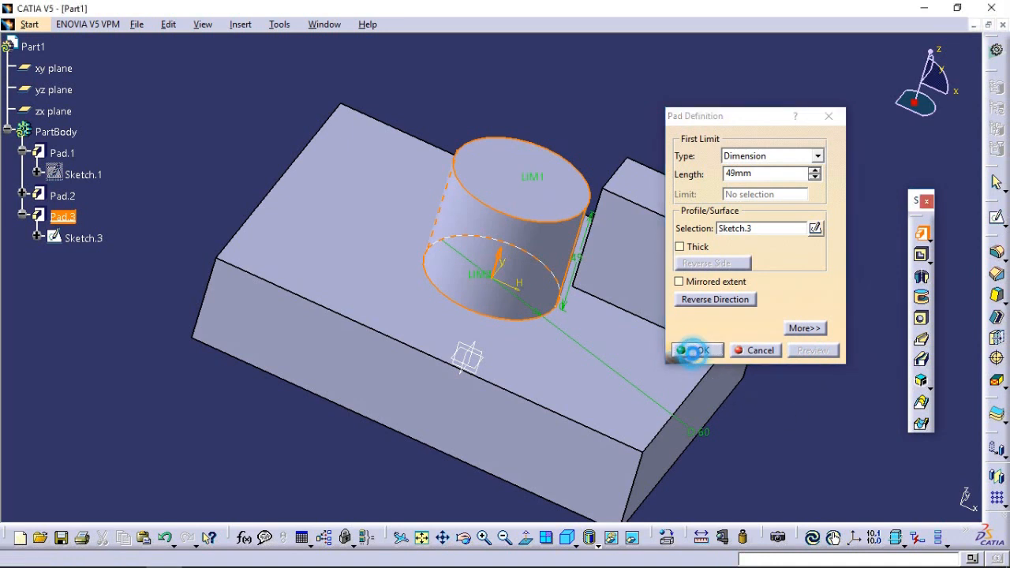
pyautogui.click(464, 537)
pyautogui.moveTo(834, 293); pyautogui.dragTo(733, 228)
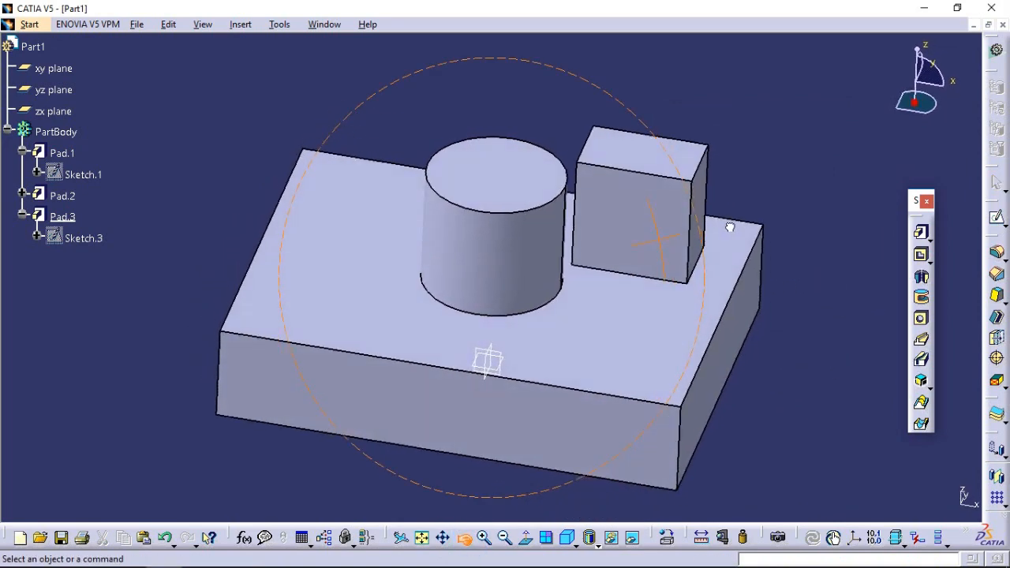
pyautogui.moveTo(768, 366); pyautogui.dragTo(722, 314)
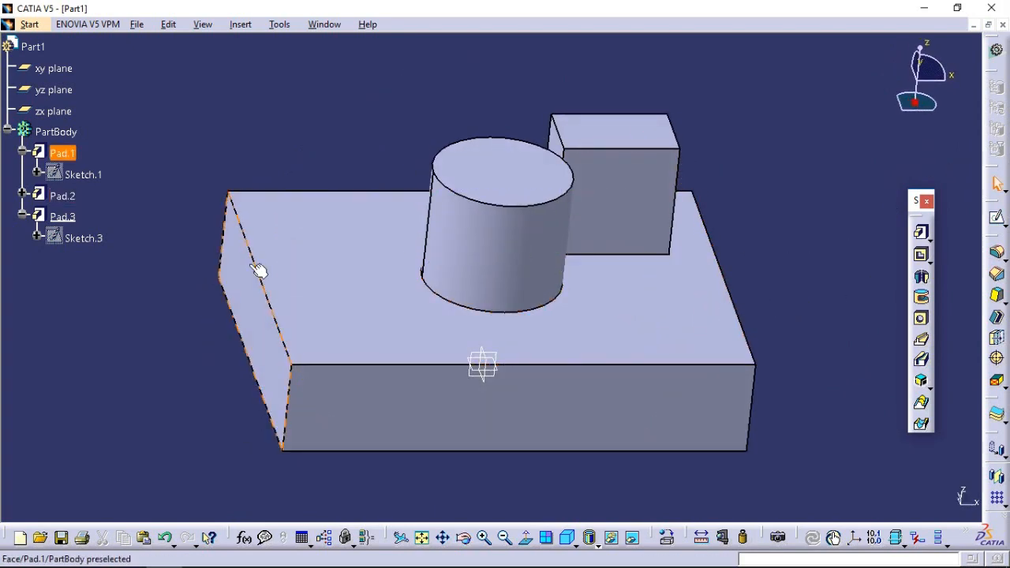
# Step: Collapse the tree branches and highlight the block, the rectangular pad and the cylinder one after another to match features with geometry
pyautogui.click(22, 214)
pyautogui.click(22, 151)
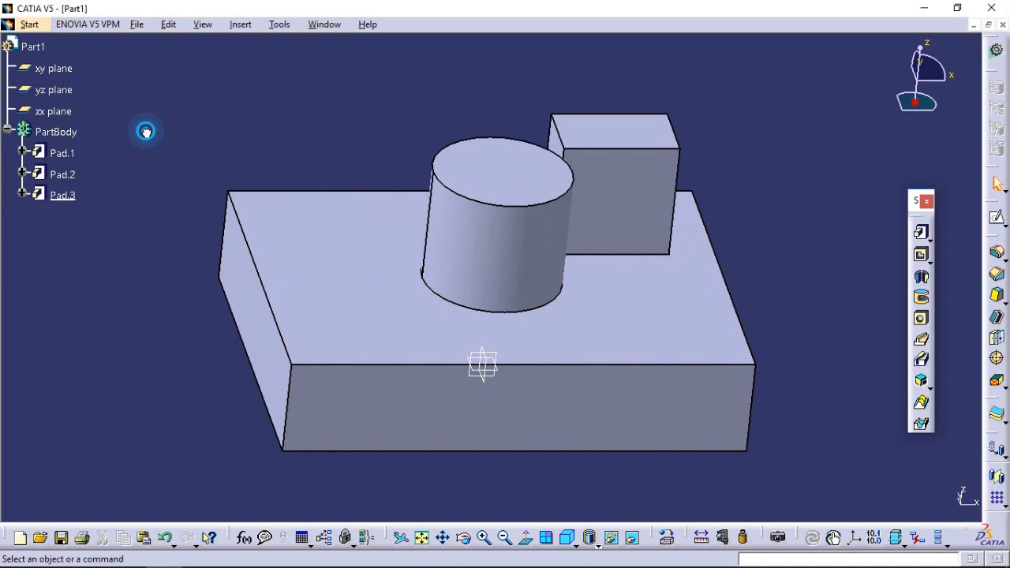
pyautogui.click(70, 154)
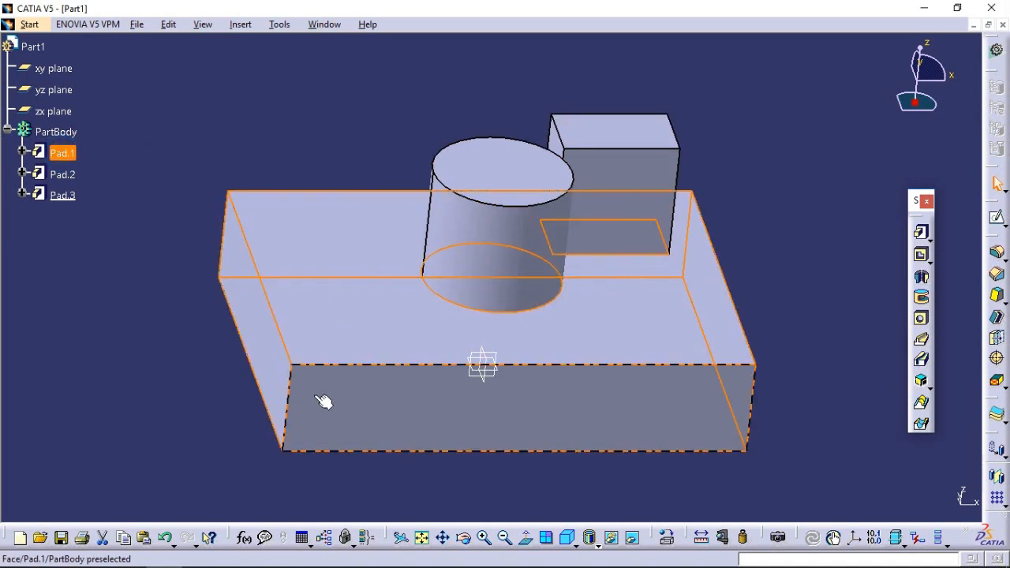
pyautogui.click(62, 174)
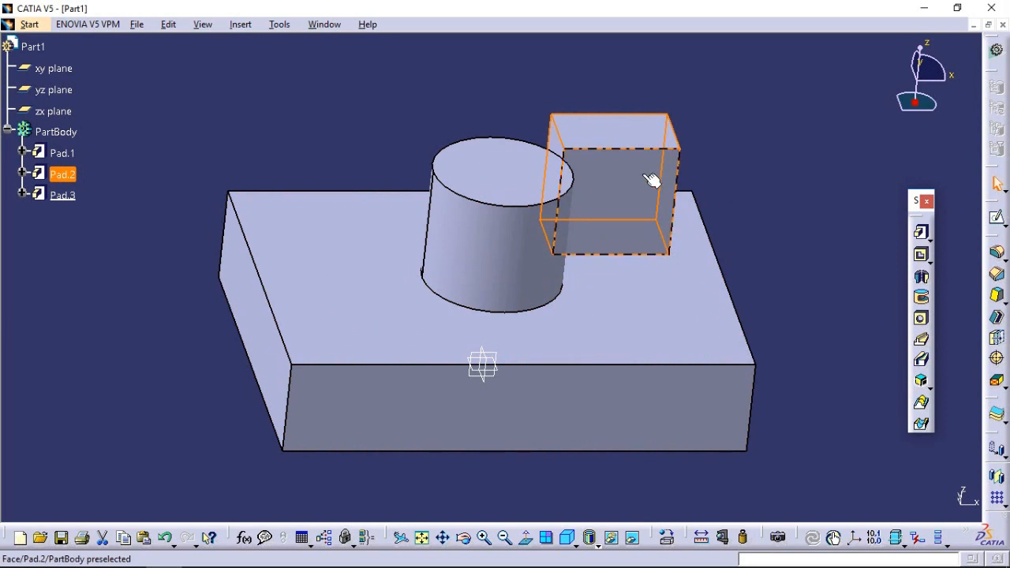
pyautogui.click(65, 195)
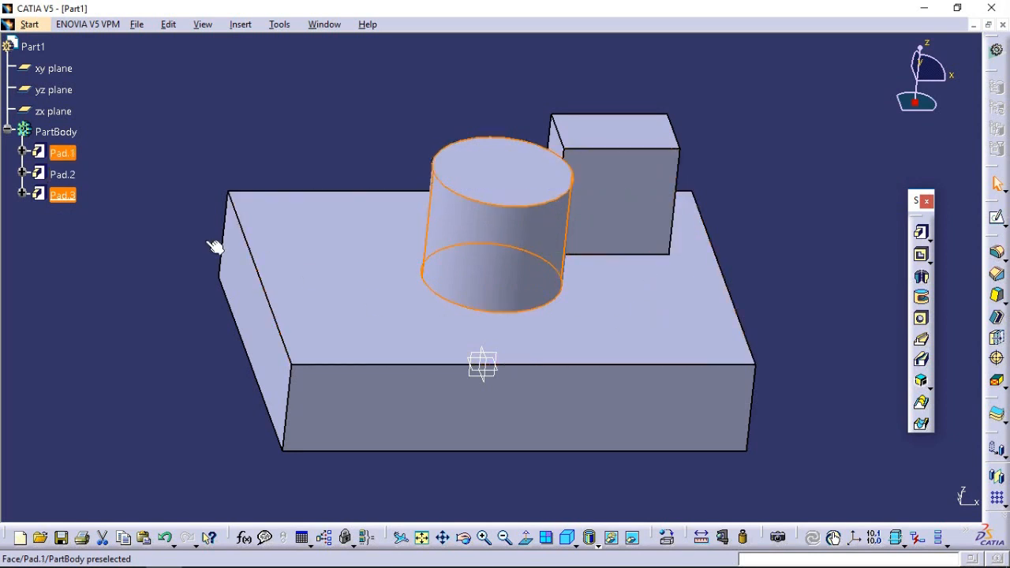
# Step: Edit the base block's profile sketch, set its overall horizontal length to 300 mm and leave the sketch to update the part
pyautogui.click(23, 152)
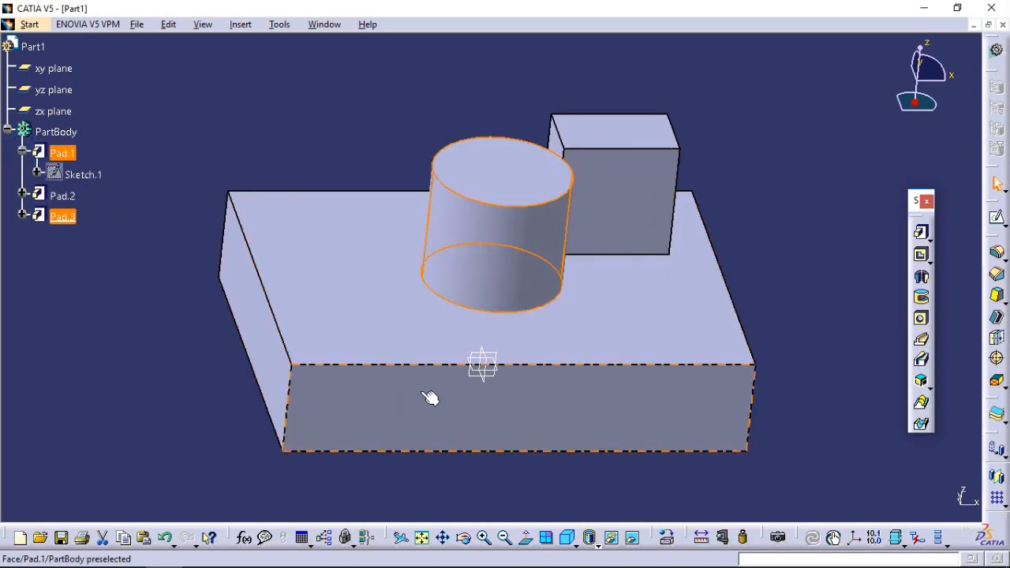
pyautogui.doubleClick(87, 175)
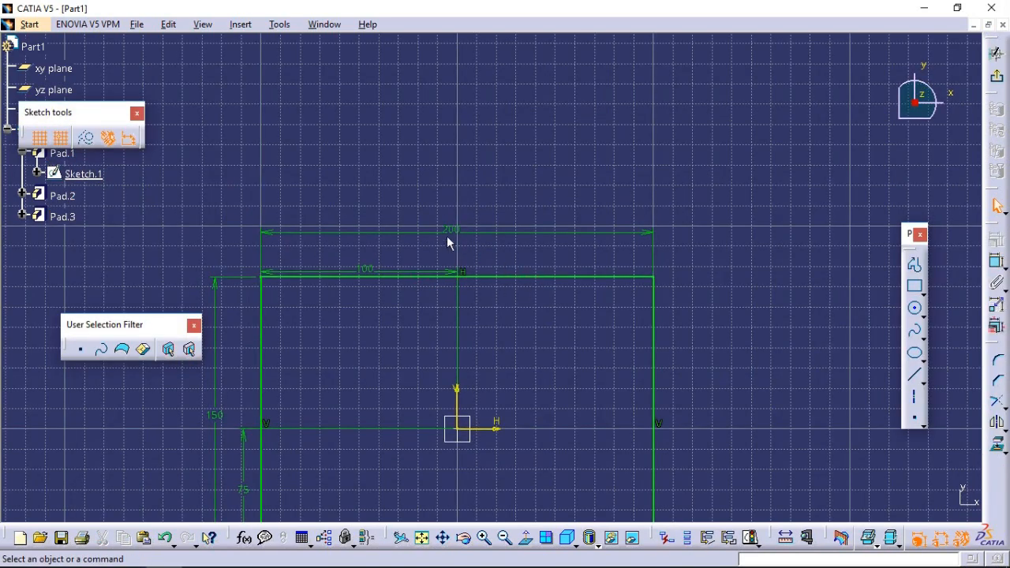
pyautogui.doubleClick(452, 233)
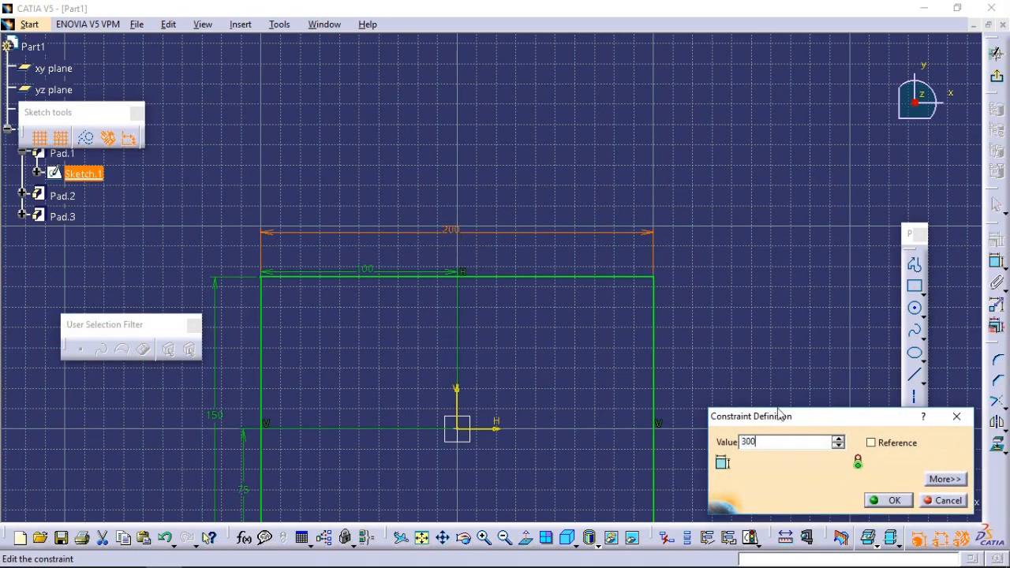
pyautogui.click(890, 501)
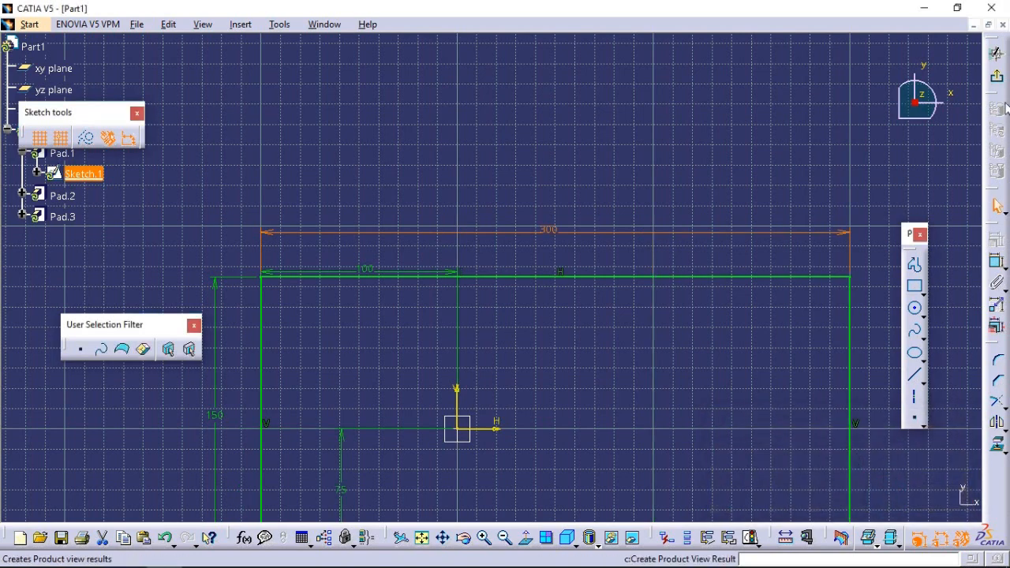
pyautogui.click(1000, 82)
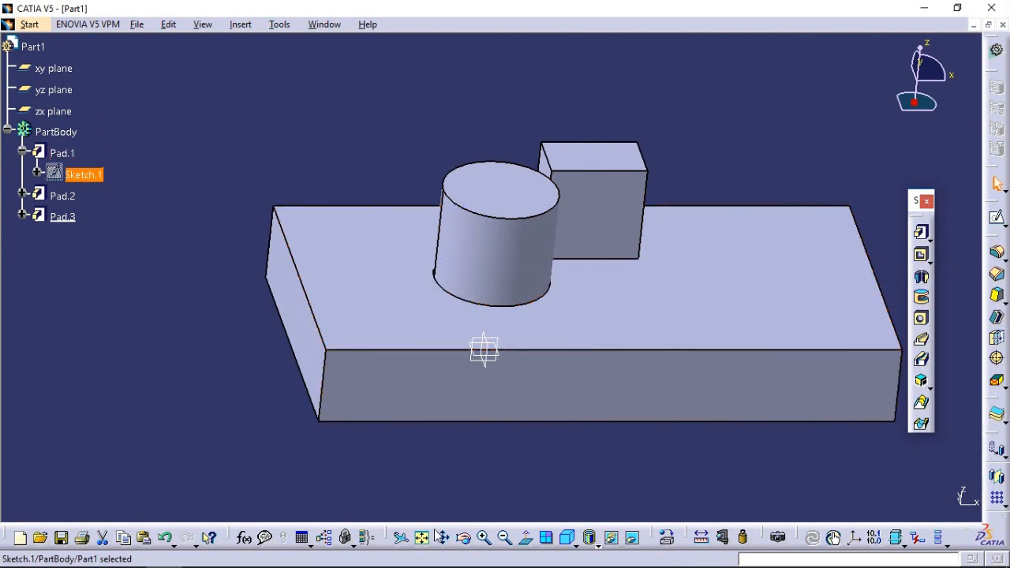
pyautogui.click(464, 538)
pyautogui.moveTo(593, 342); pyautogui.dragTo(397, 286)
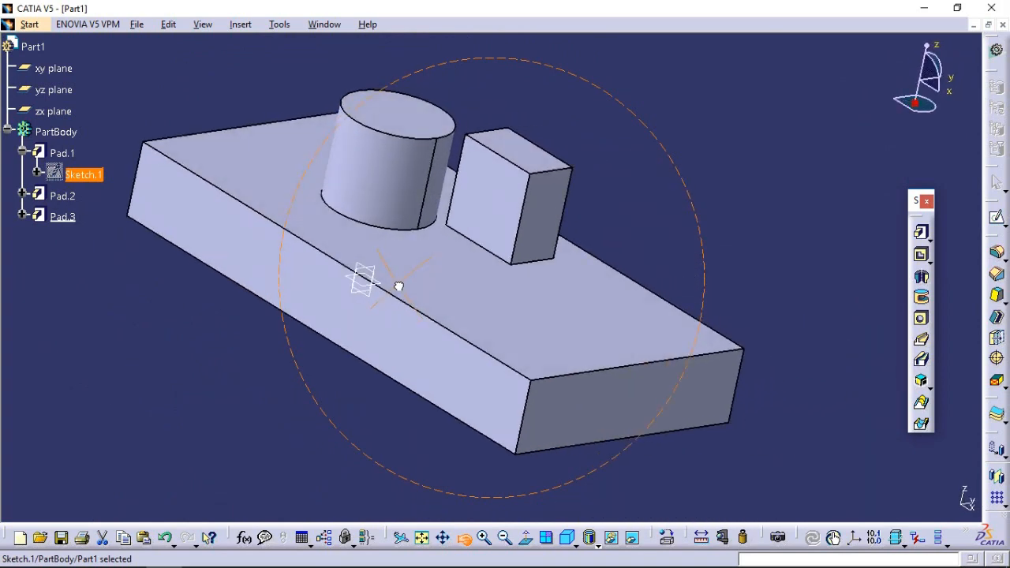
pyautogui.click(23, 153)
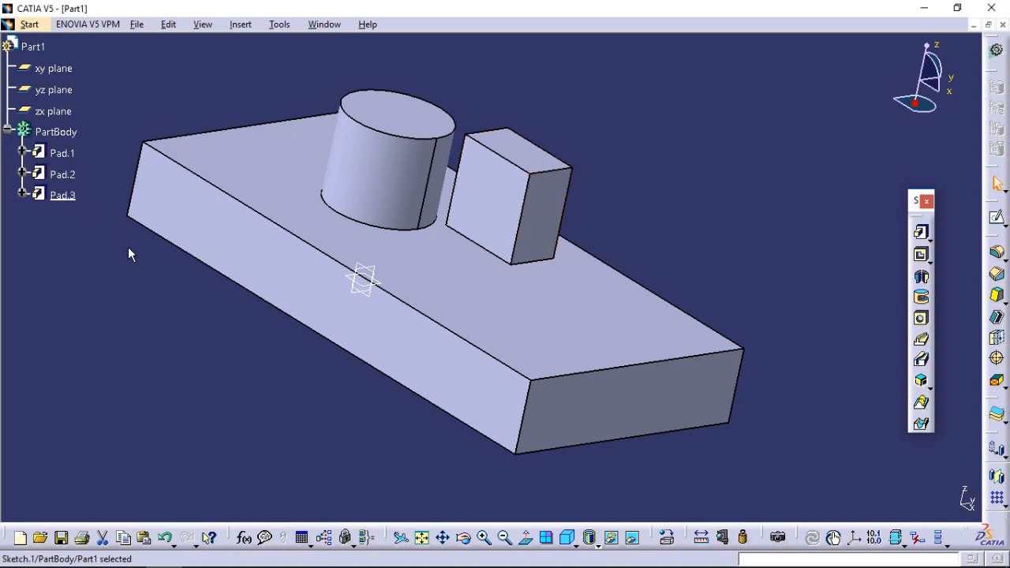
pyautogui.click(71, 156)
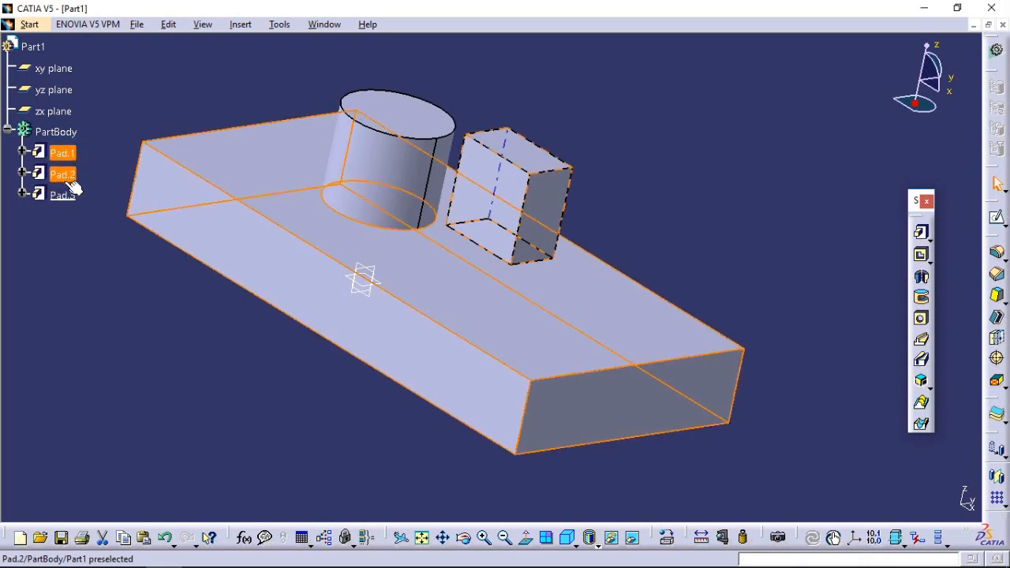
pyautogui.click(60, 243)
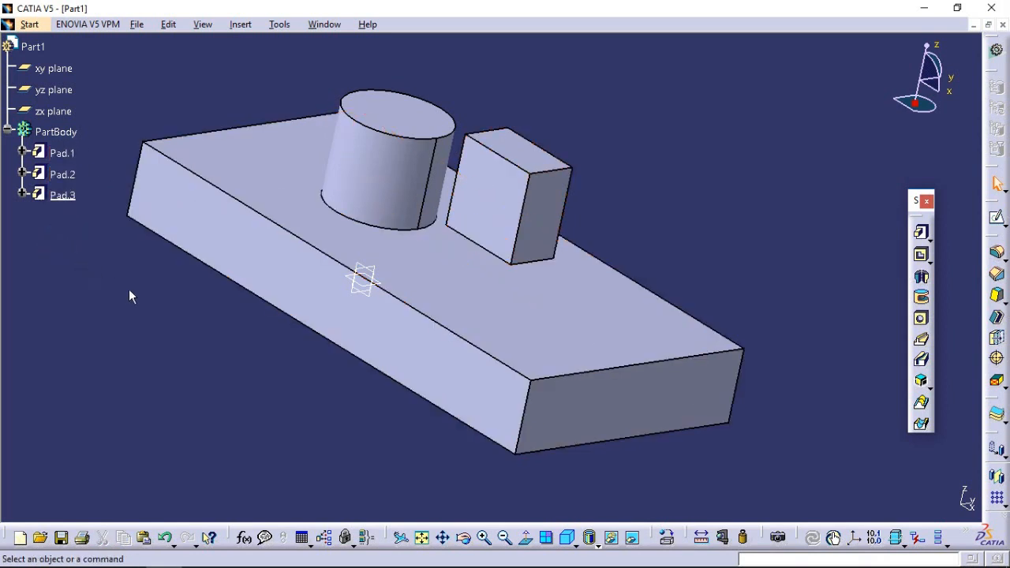
# Step: On the xy plane, sketch a tall, narrow rectangle clear of the block, beyond its short end on the positive H side
pyautogui.click(56, 73)
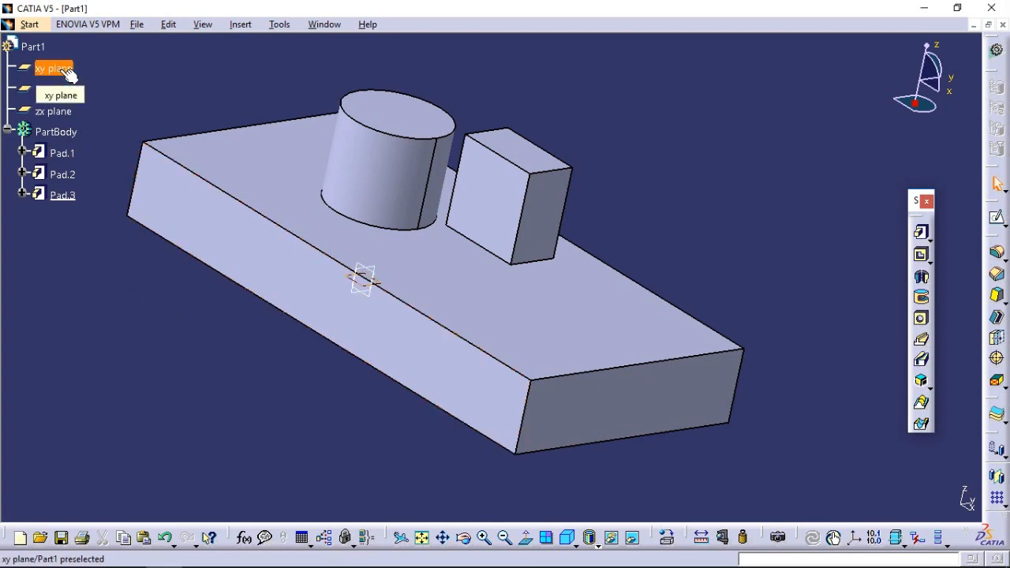
pyautogui.click(996, 217)
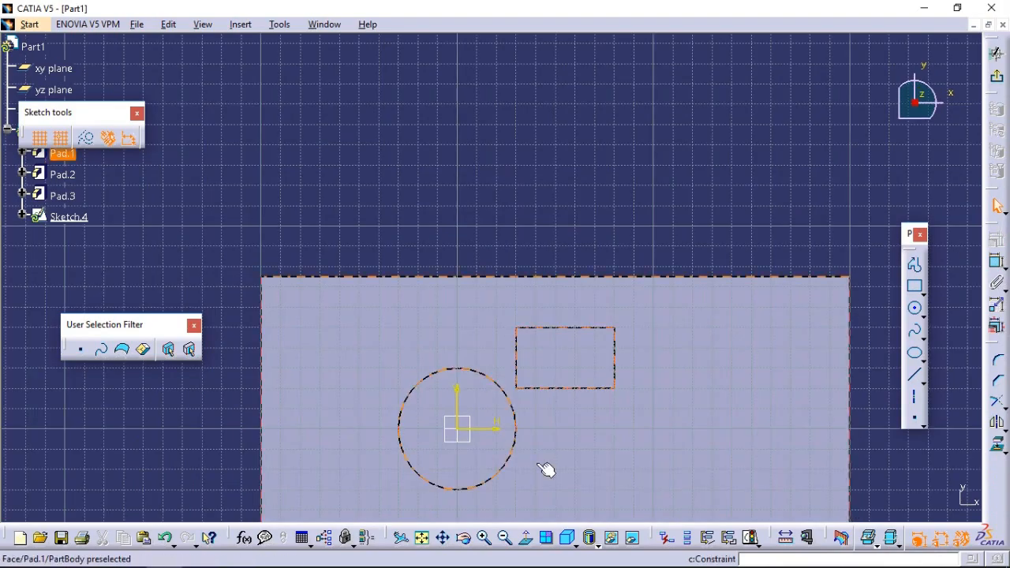
pyautogui.click(422, 537)
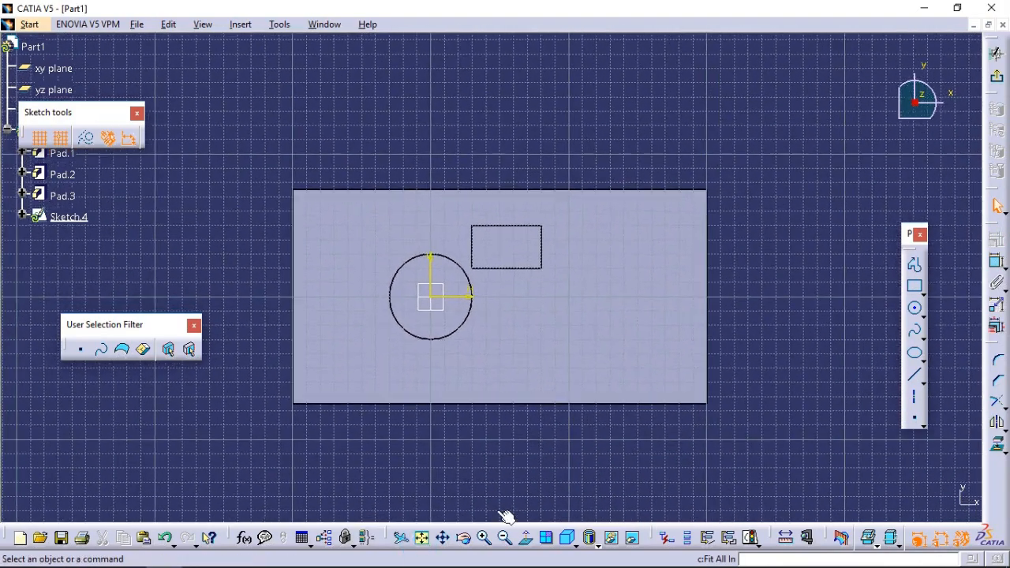
pyautogui.click(914, 286)
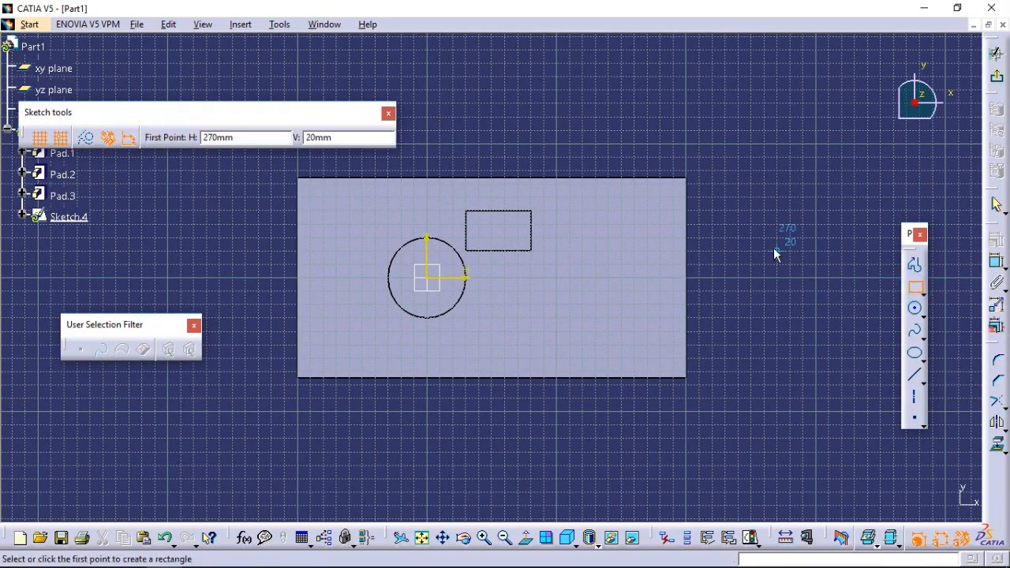
pyautogui.click(763, 241)
pyautogui.click(824, 356)
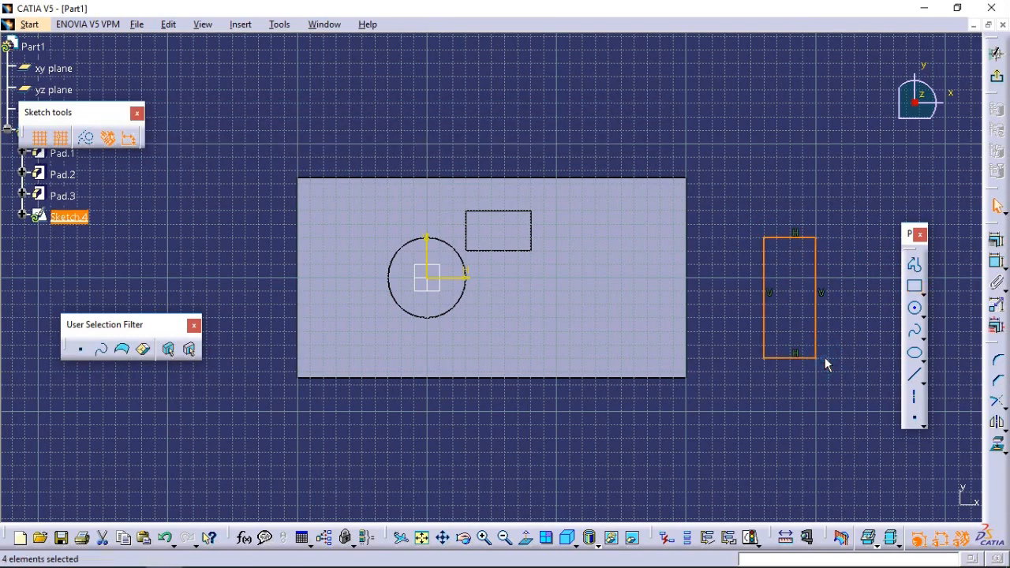
# Step: Leave the sketch, start a Pad of the separate rectangle and turn on Mirrored extent
pyautogui.click(996, 54)
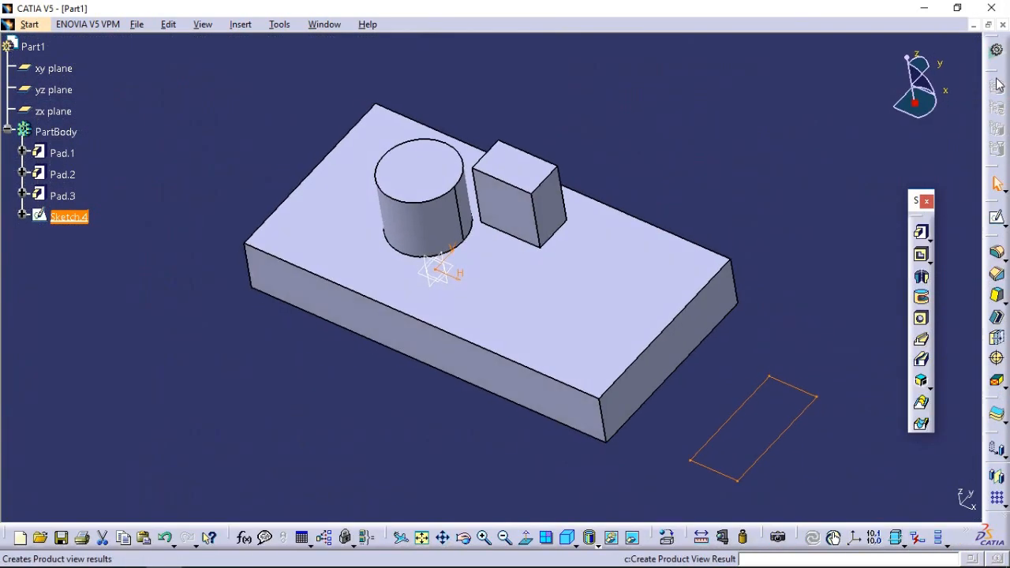
pyautogui.click(921, 231)
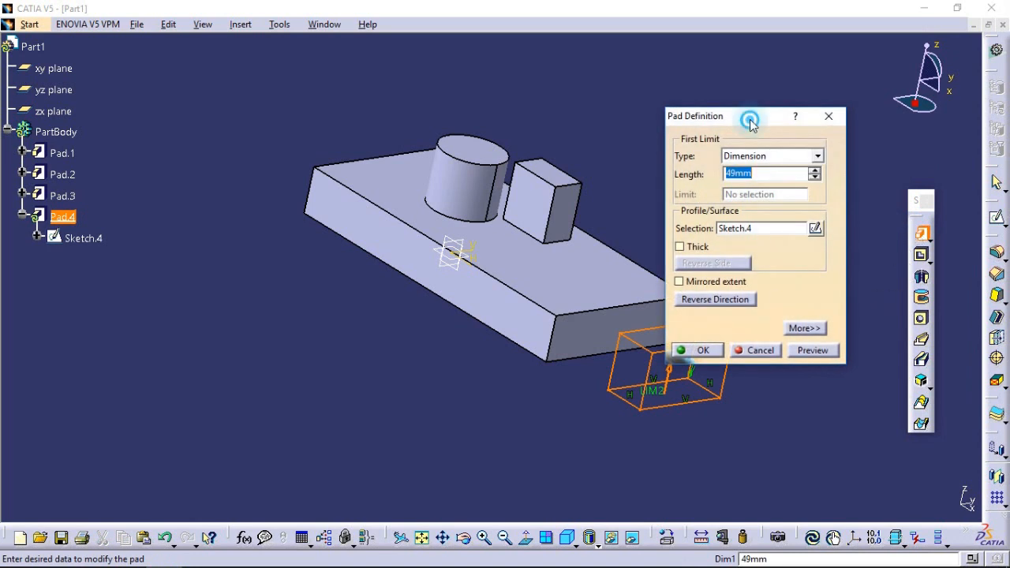
pyautogui.moveTo(749, 120); pyautogui.dragTo(800, 107)
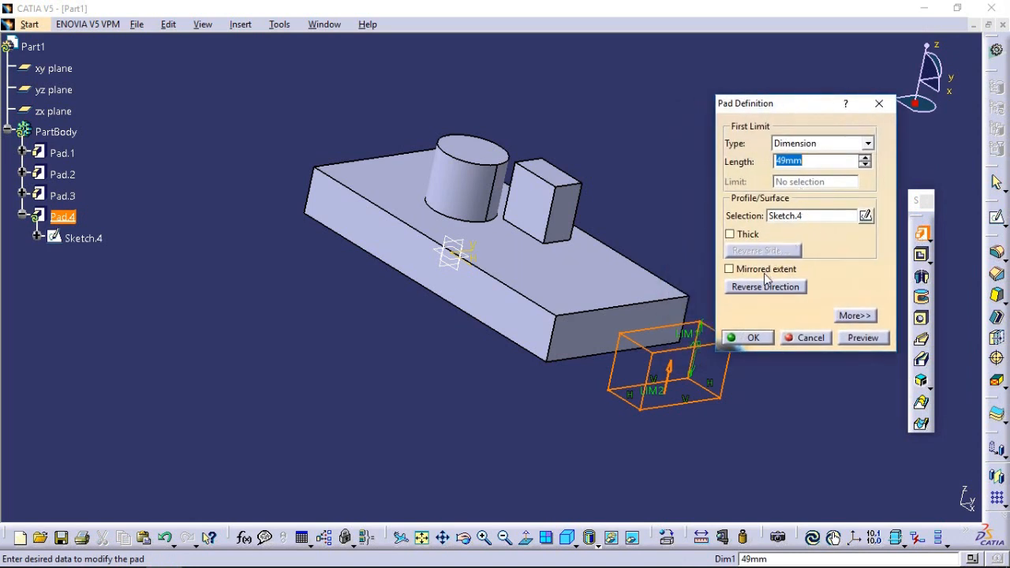
pyautogui.click(484, 537)
pyautogui.click(442, 538)
pyautogui.moveTo(522, 464); pyautogui.dragTo(298, 316)
pyautogui.click(417, 325)
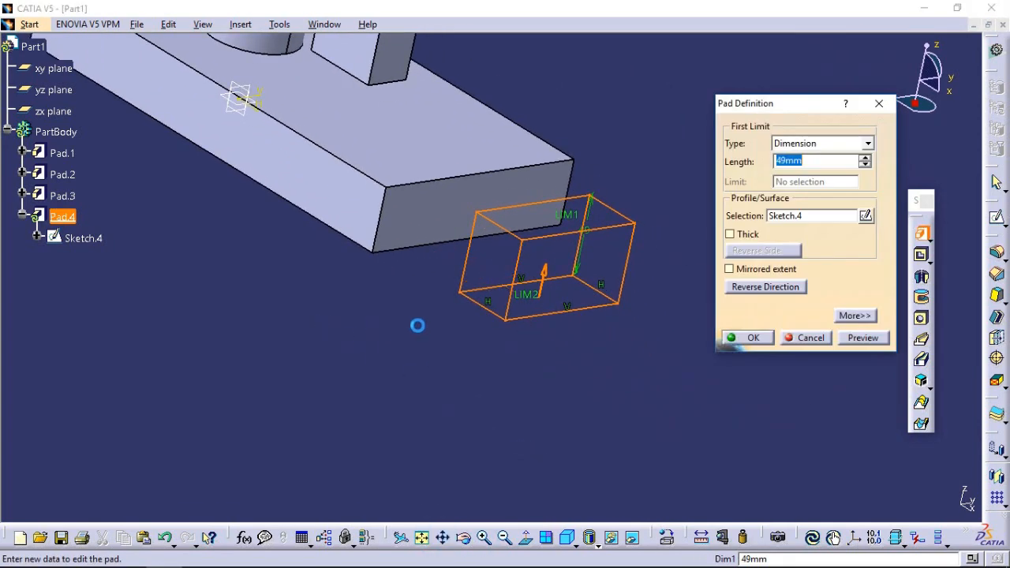
pyautogui.click(730, 270)
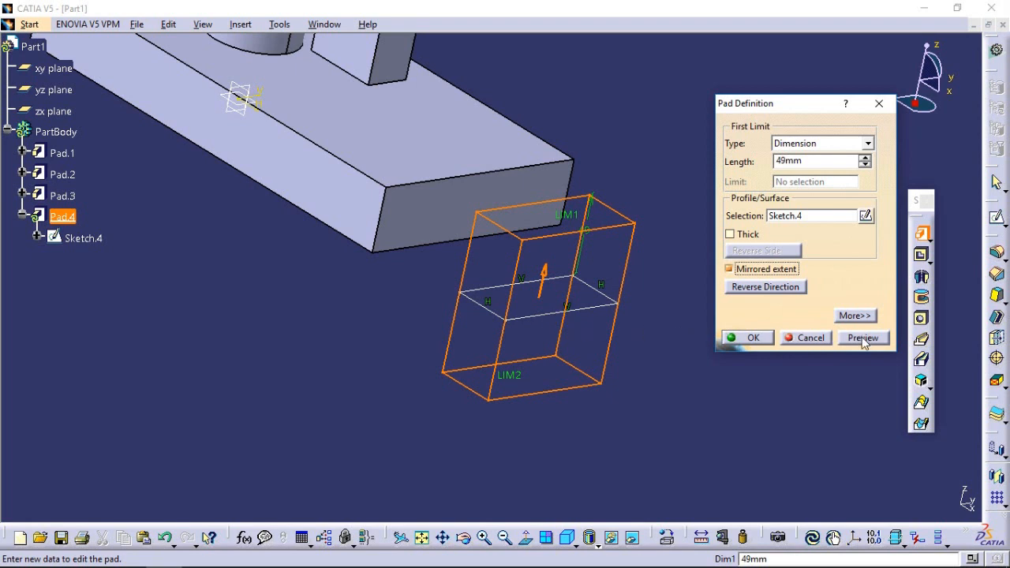
# Step: Set the mirrored pad's length to 25 mm, preview it and create the pad
pyautogui.doubleClick(839, 161)
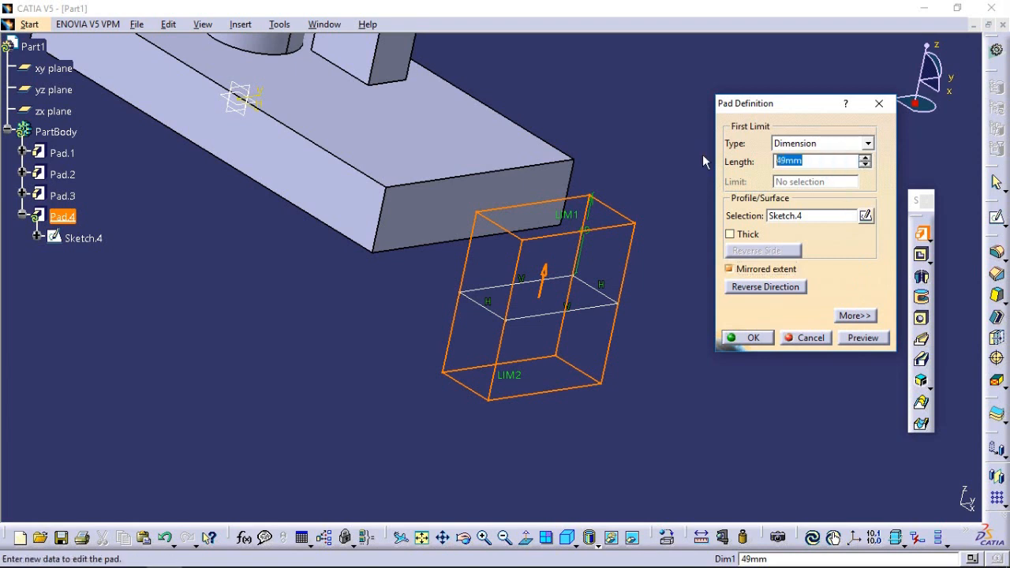
pyautogui.write('50')
pyautogui.press('Return')
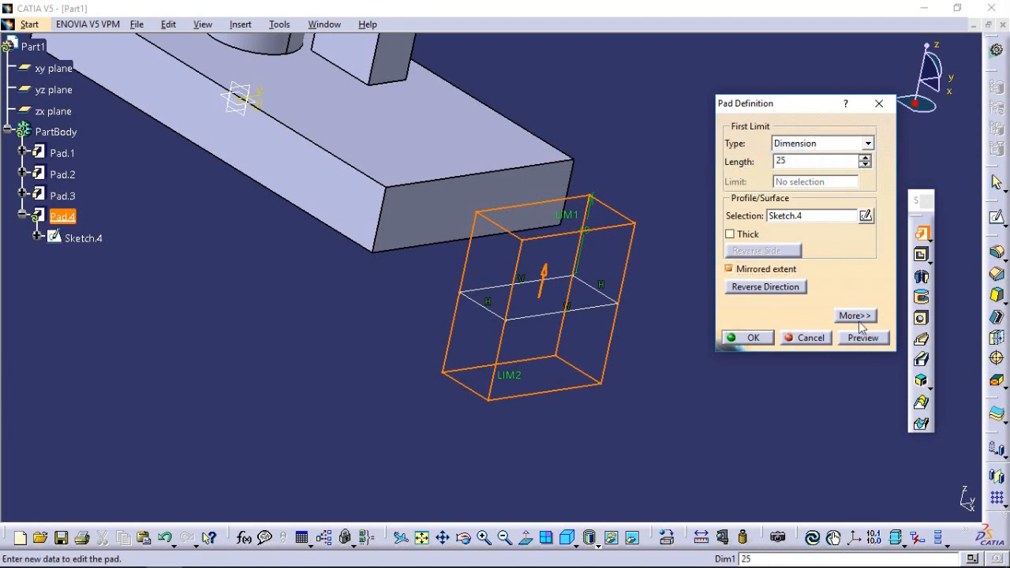
pyautogui.click(872, 342)
pyautogui.click(619, 357)
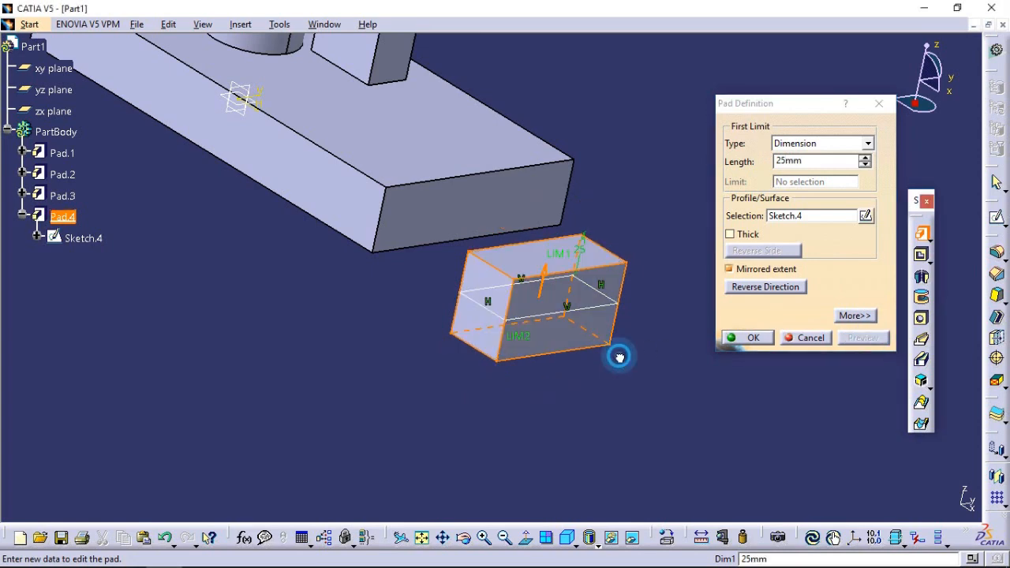
pyautogui.click(756, 337)
pyautogui.click(654, 379)
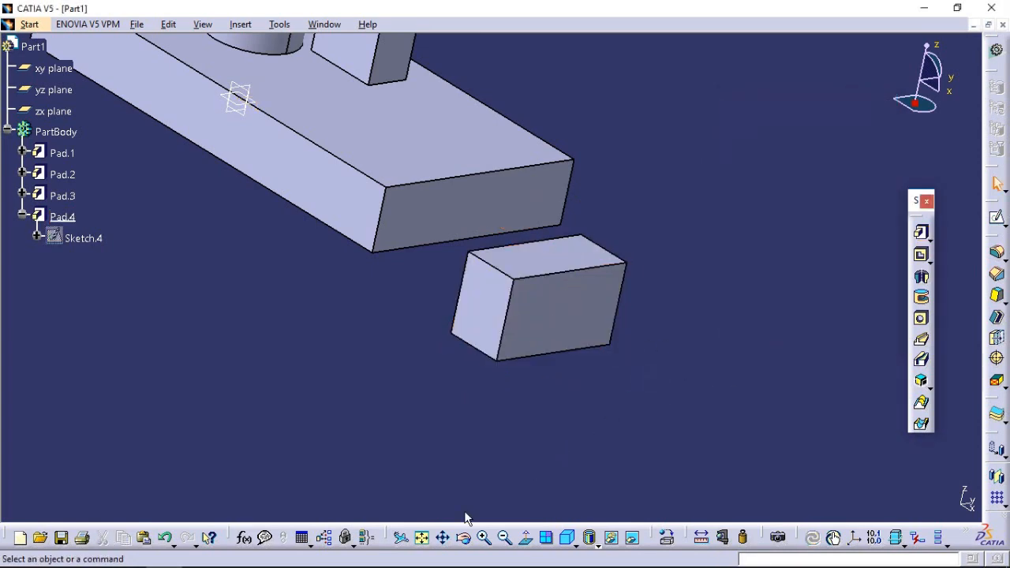
# Step: Inspect the separate mirrored pad beside the block and close the part without saving the changes
pyautogui.click(465, 539)
pyautogui.moveTo(728, 327); pyautogui.dragTo(679, 257)
pyautogui.click(62, 153)
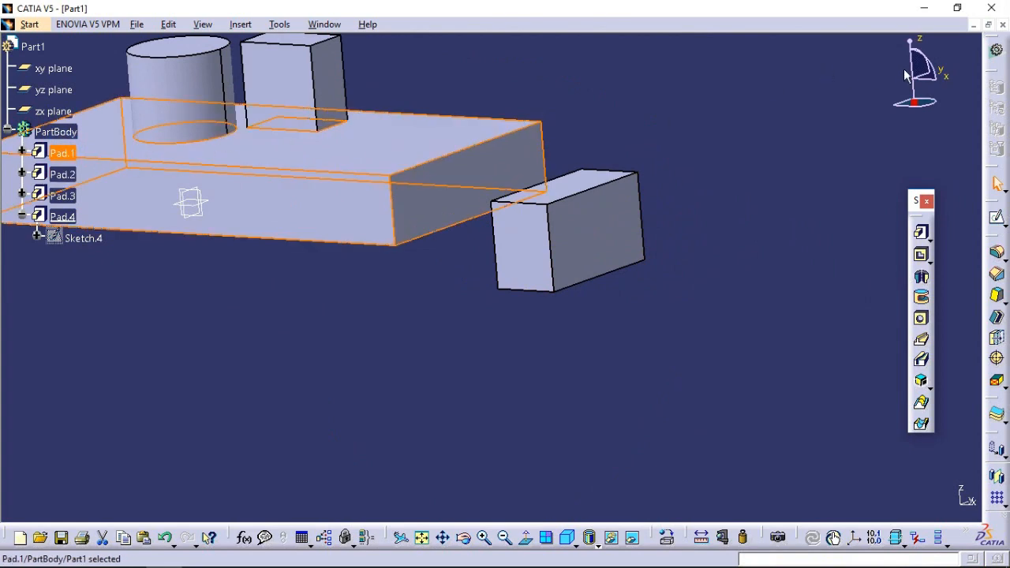
pyautogui.click(1003, 24)
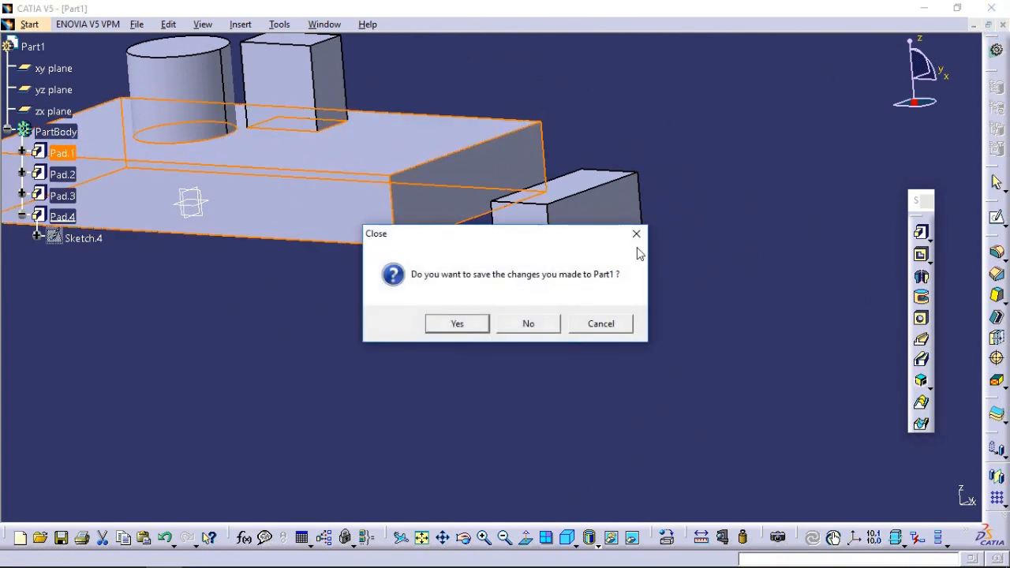
pyautogui.click(525, 324)
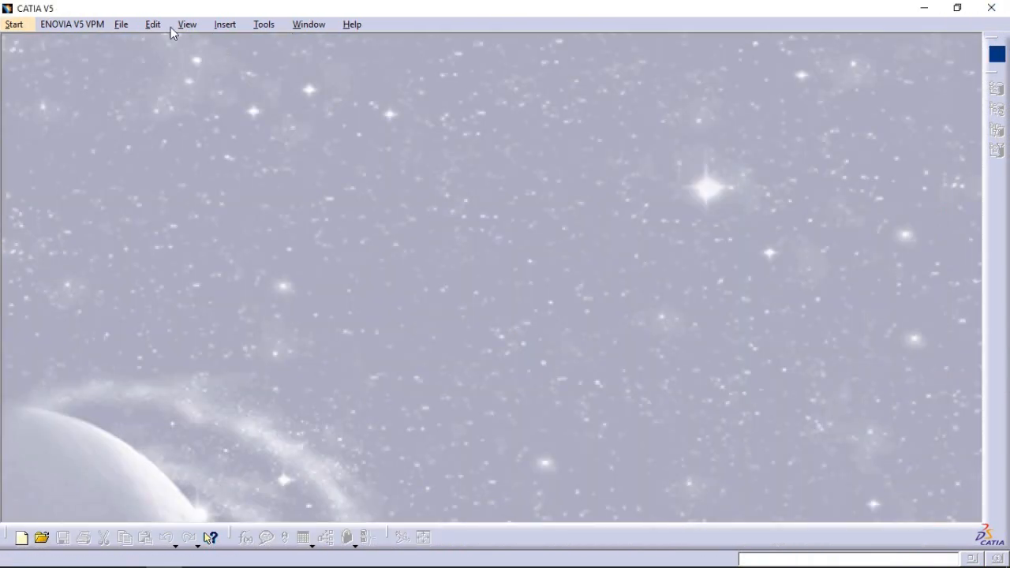
# Step: Create a new Part document named Part1 with hybrid design enabled
pyautogui.click(117, 26)
pyautogui.click(125, 41)
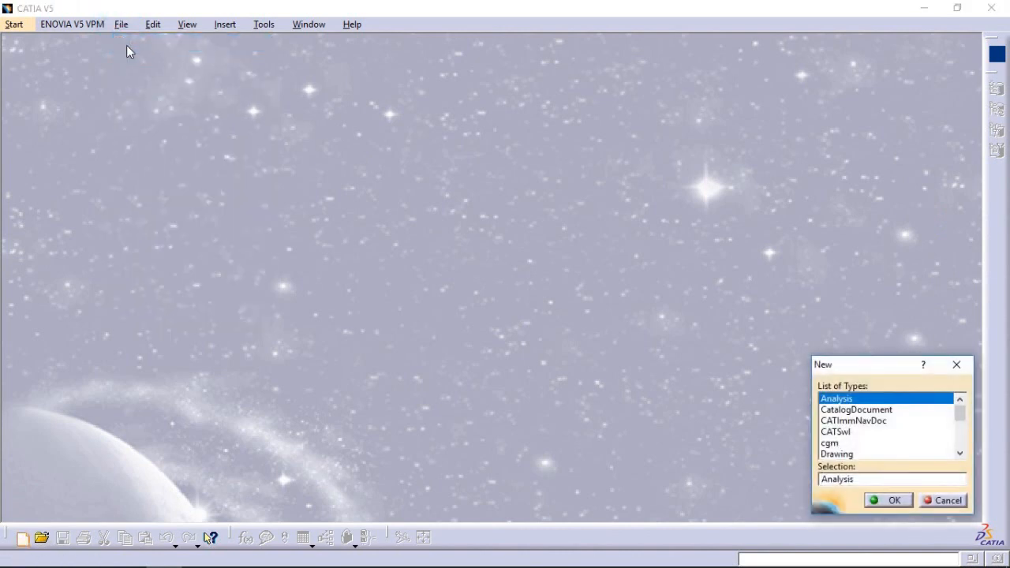
pyautogui.write('Part')
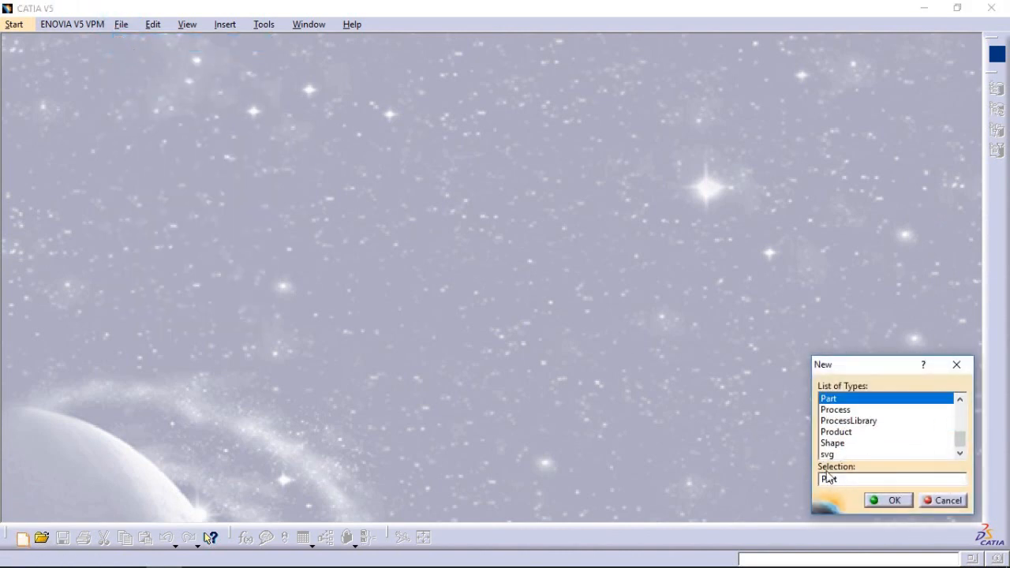
pyautogui.click(889, 501)
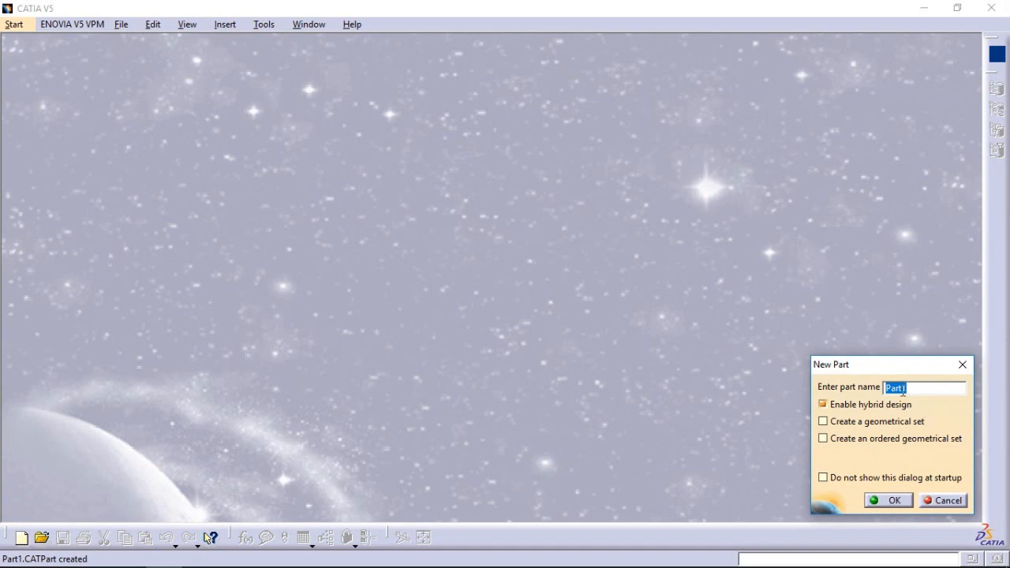
pyautogui.click(897, 501)
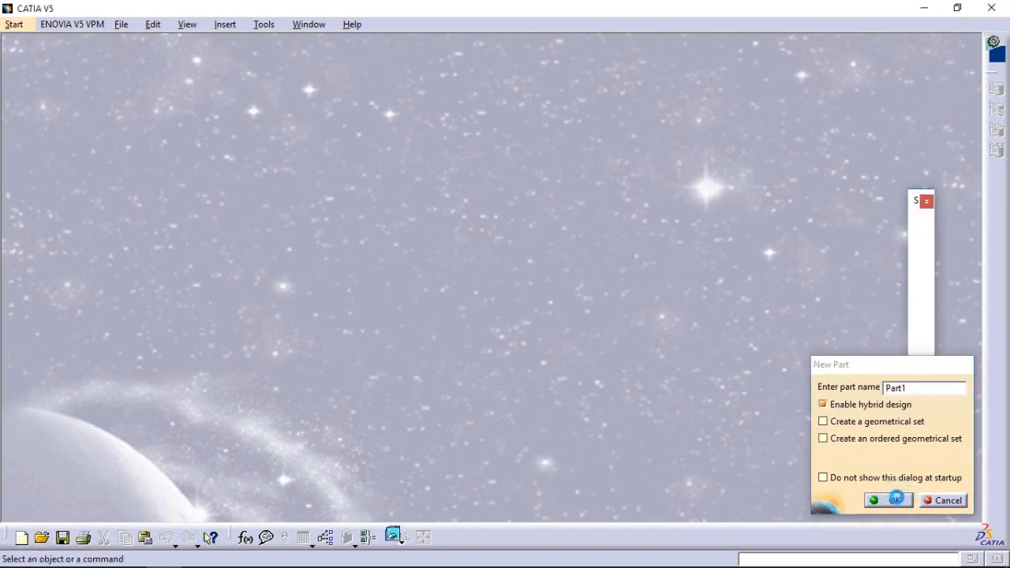
# Step: On the xy plane, sketch a wide rectangle enclosing the origin and a small circle centred on the origin inside it
pyautogui.click(52, 68)
pyautogui.click(997, 221)
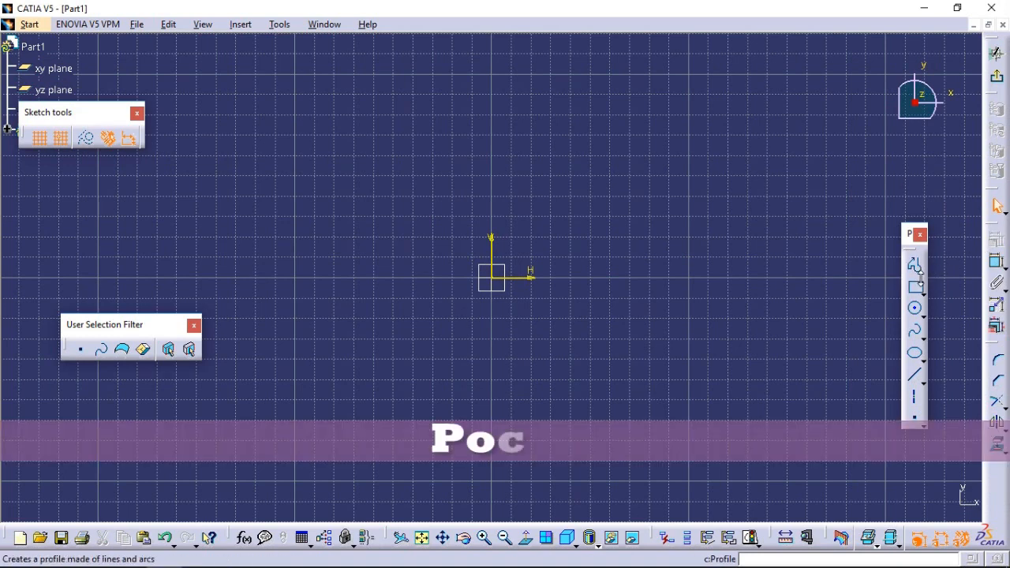
pyautogui.click(915, 290)
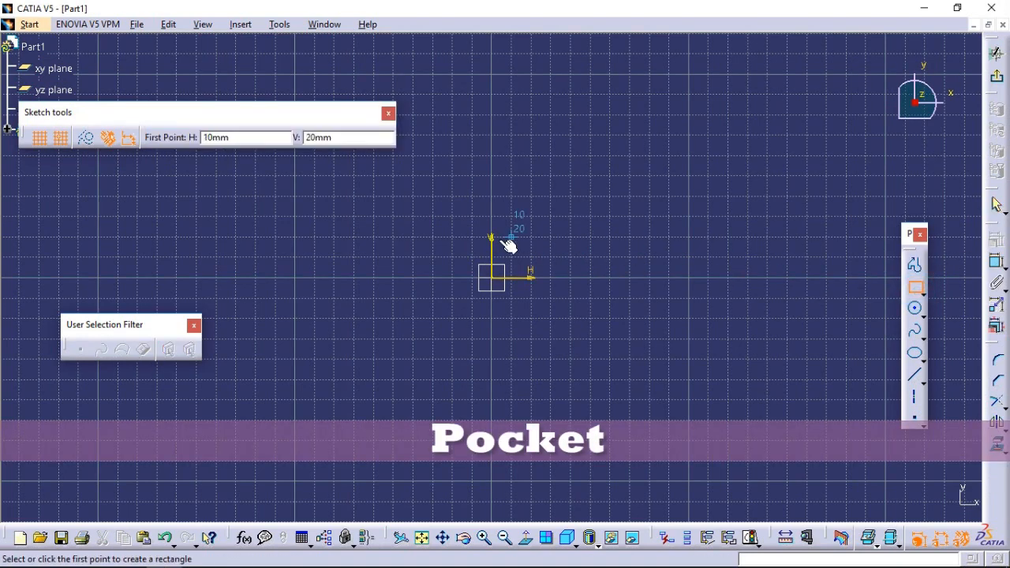
pyautogui.click(393, 216)
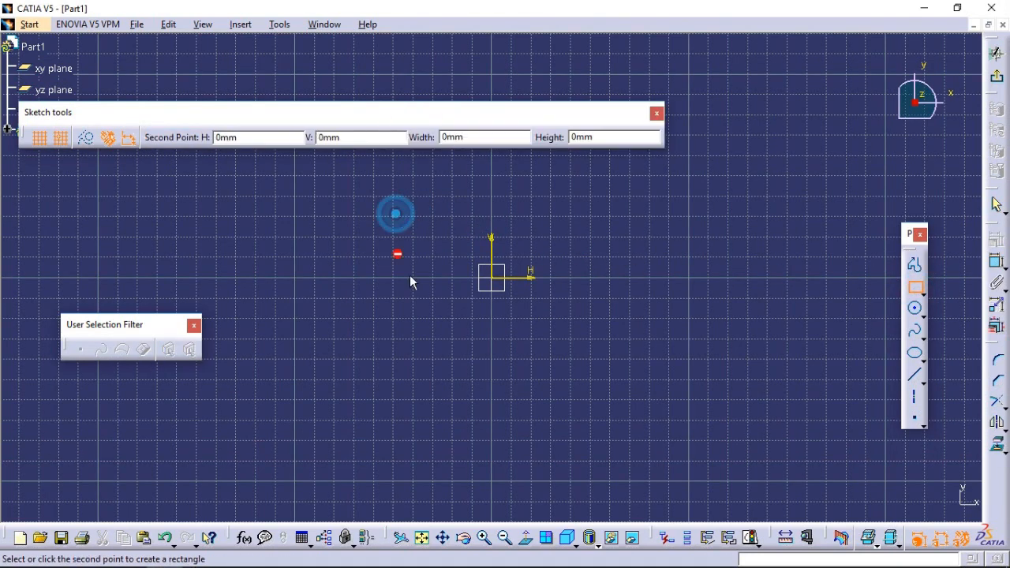
pyautogui.click(687, 361)
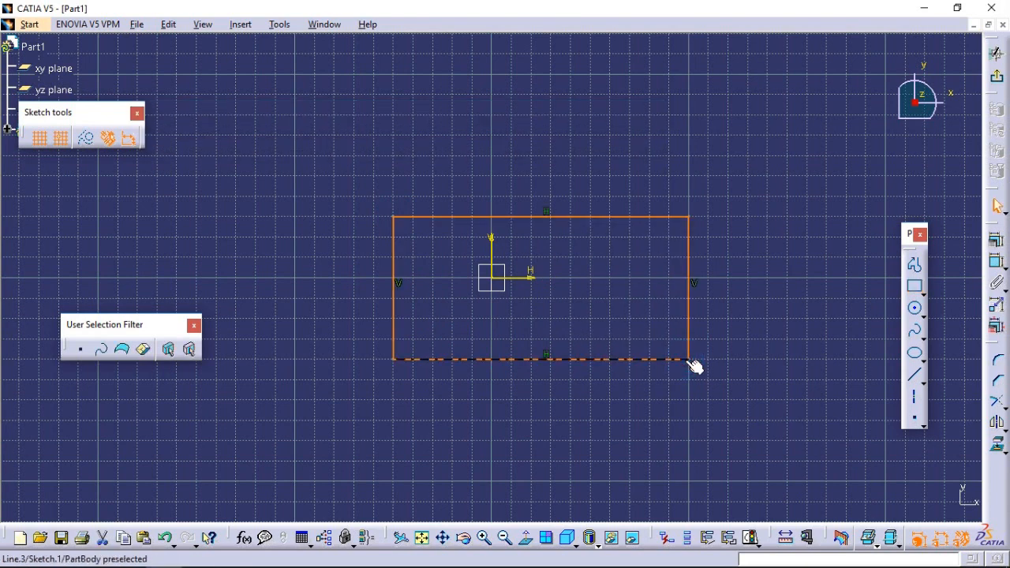
pyautogui.click(914, 307)
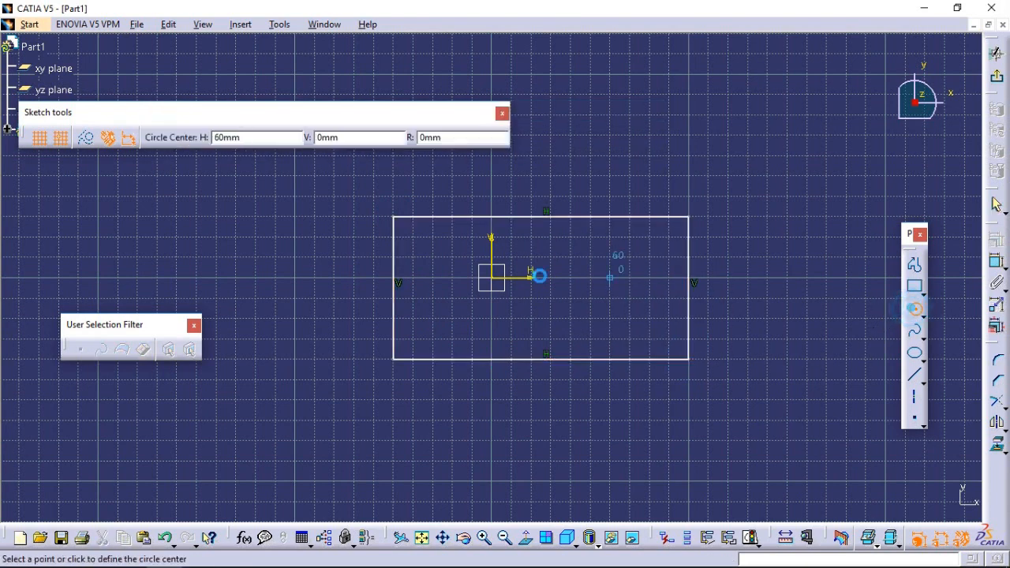
pyautogui.click(505, 277)
pyautogui.click(520, 271)
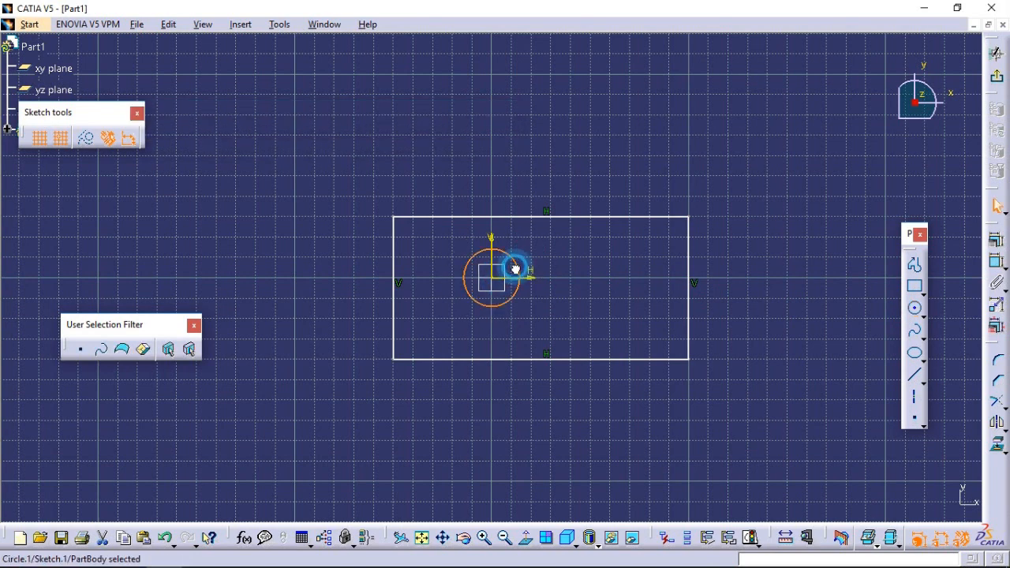
# Step: Leave the sketch and pad the rectangle with its circular hole to a length of 20 mm
pyautogui.click(998, 83)
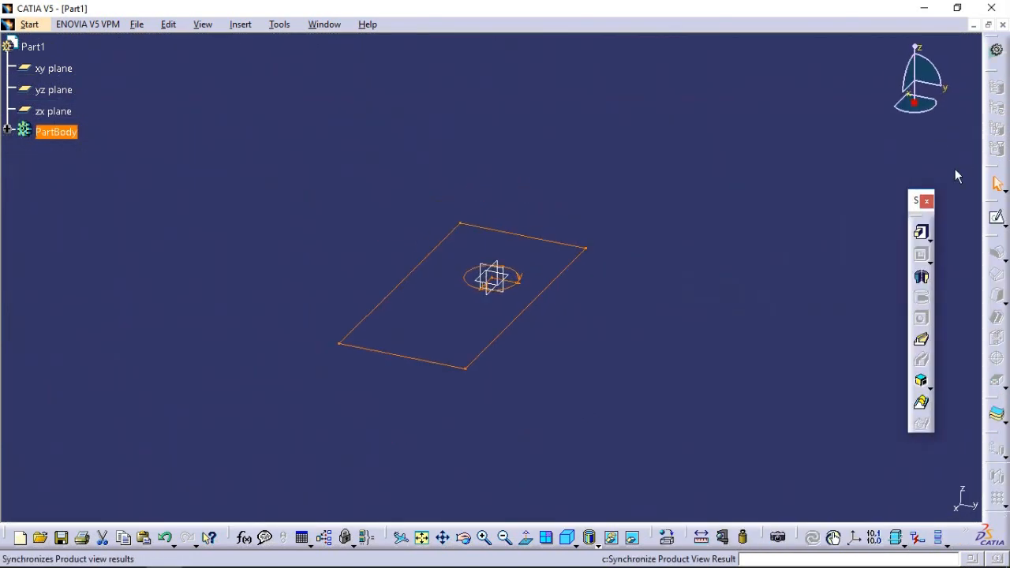
pyautogui.click(921, 231)
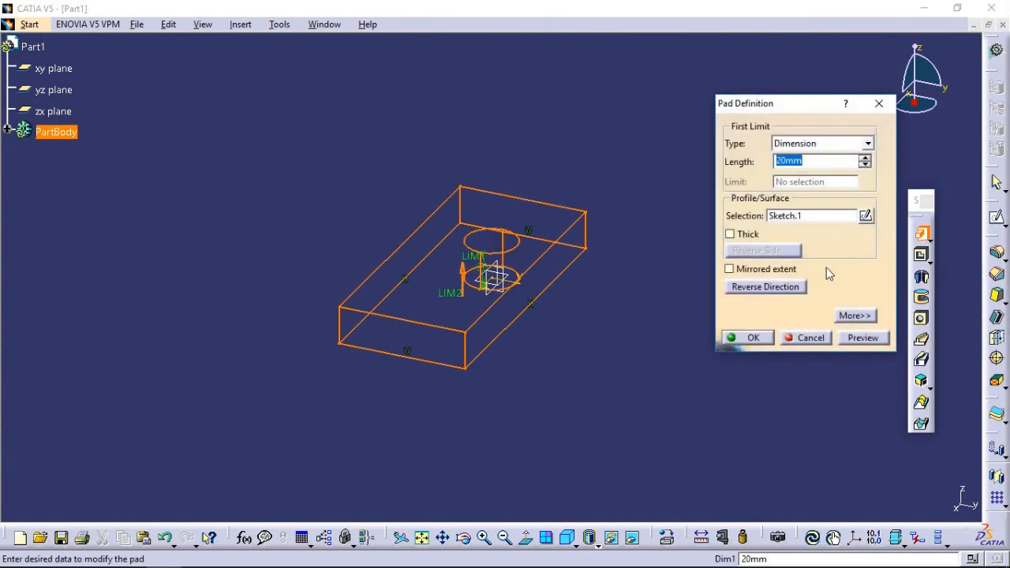
pyautogui.click(754, 337)
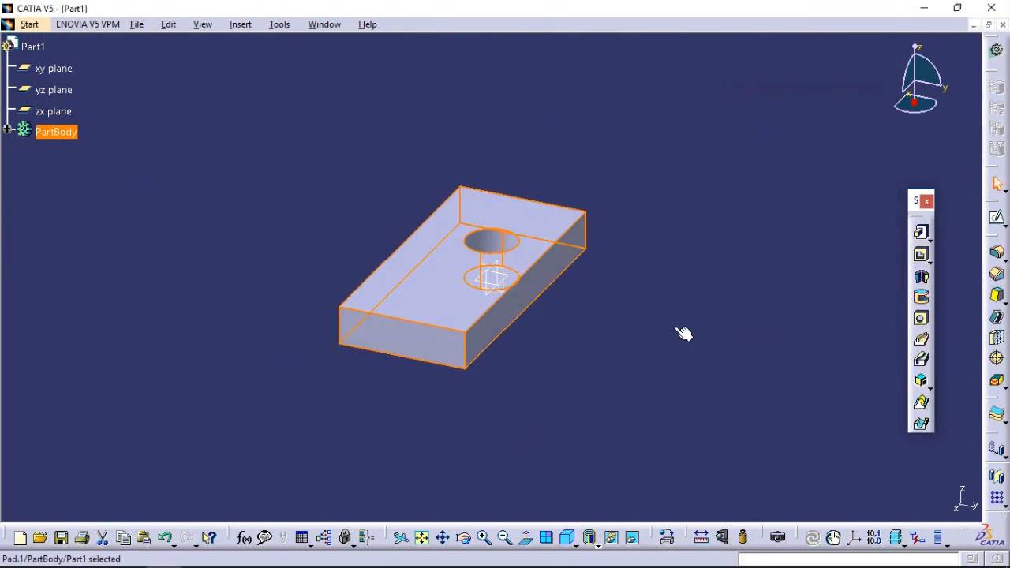
pyautogui.click(572, 329)
# Step: On the plate's large face, sketch a circle of about 22 mm radius beside the hole, level with its centre, and leave the sketch
pyautogui.click(463, 537)
pyautogui.moveTo(433, 390); pyautogui.dragTo(684, 262)
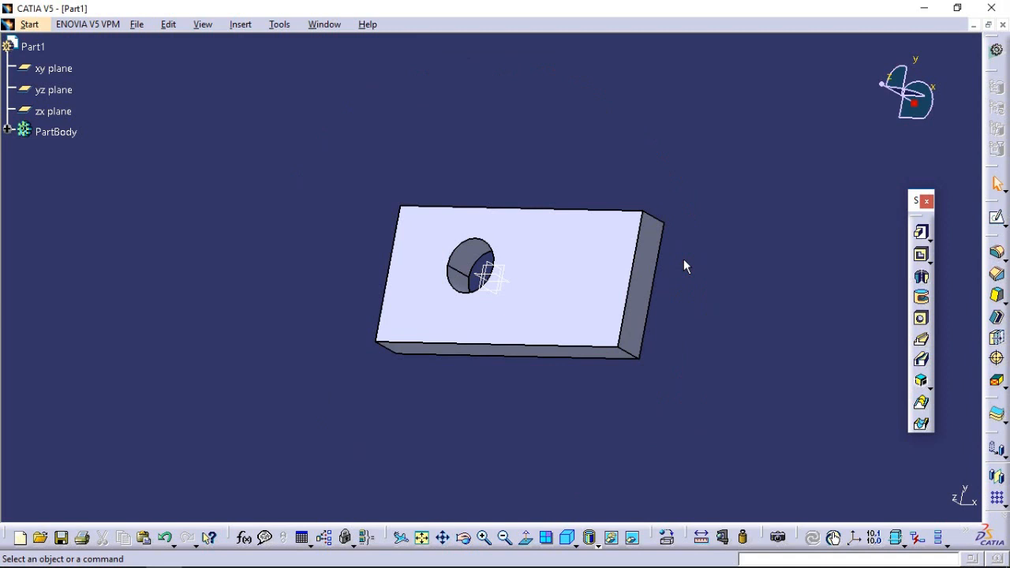
pyautogui.click(577, 298)
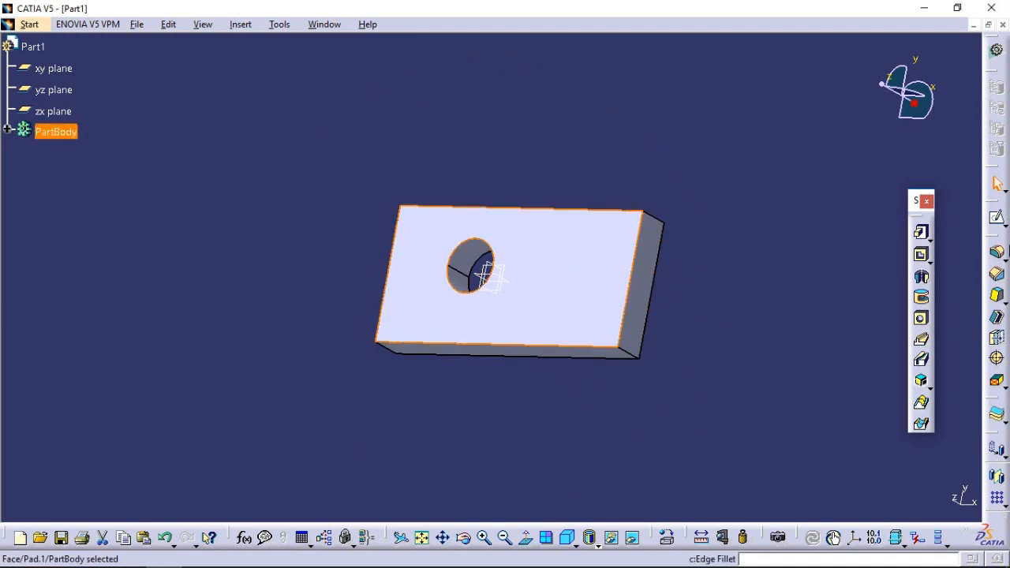
pyautogui.click(995, 219)
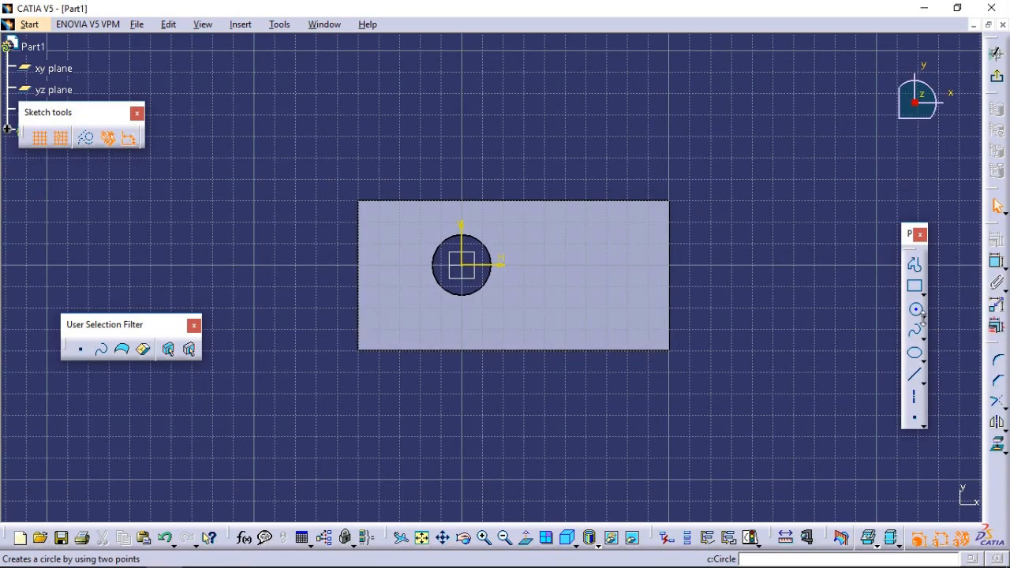
pyautogui.click(917, 311)
pyautogui.click(585, 265)
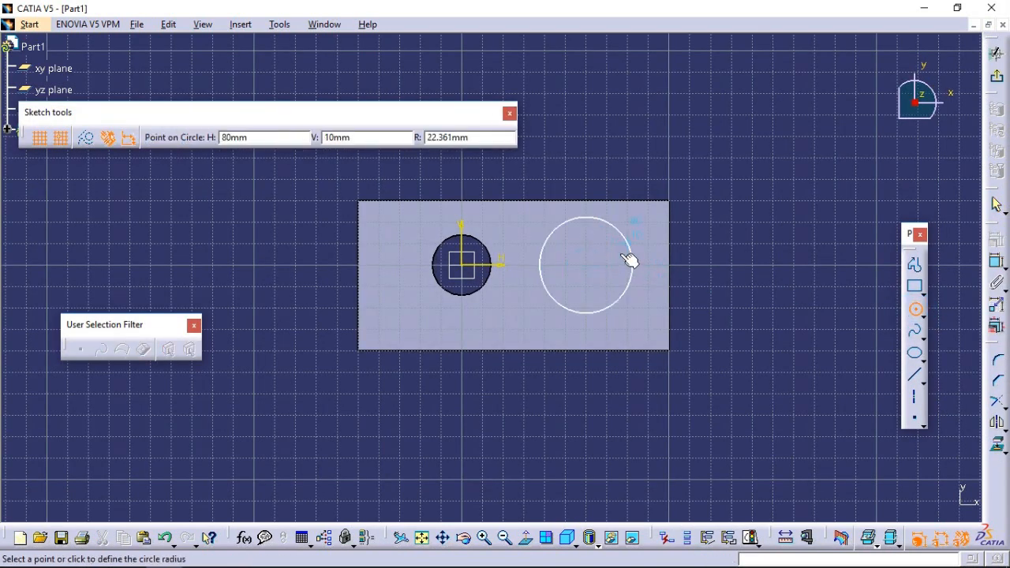
pyautogui.click(631, 261)
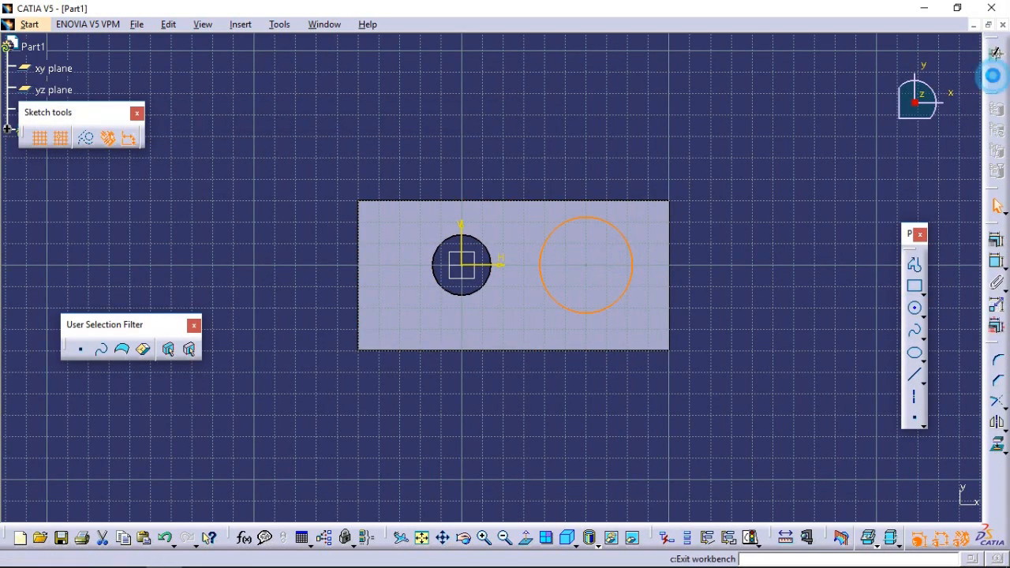
pyautogui.click(996, 79)
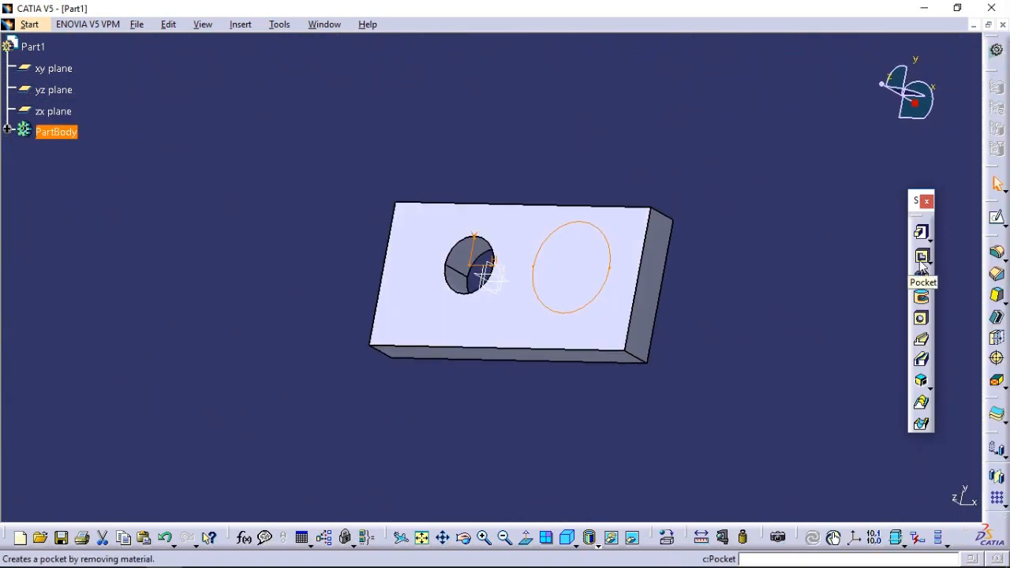
# Step: Cut a Pocket 10 mm deep from the new circle, preview it and create it
pyautogui.click(922, 259)
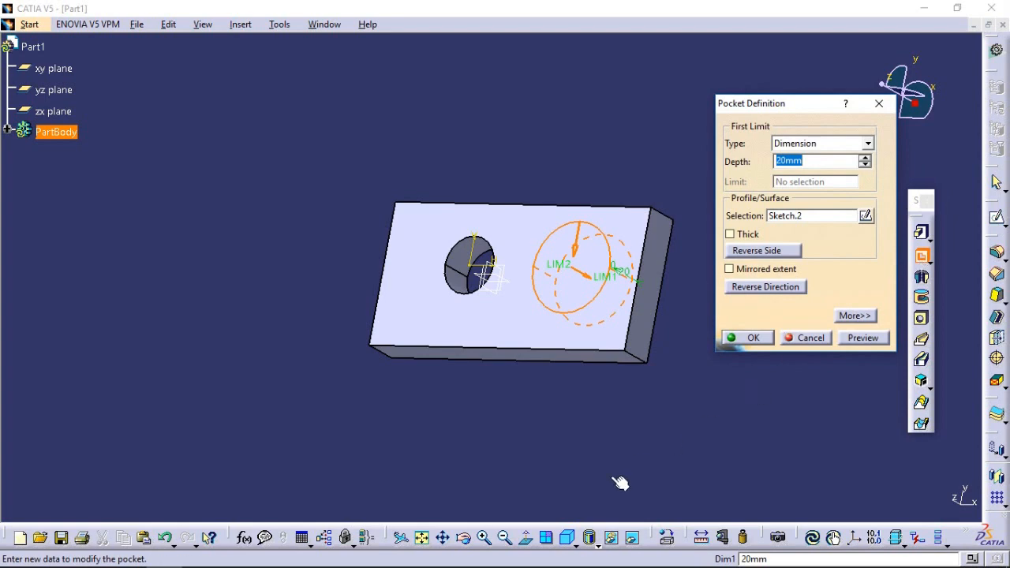
pyautogui.click(483, 538)
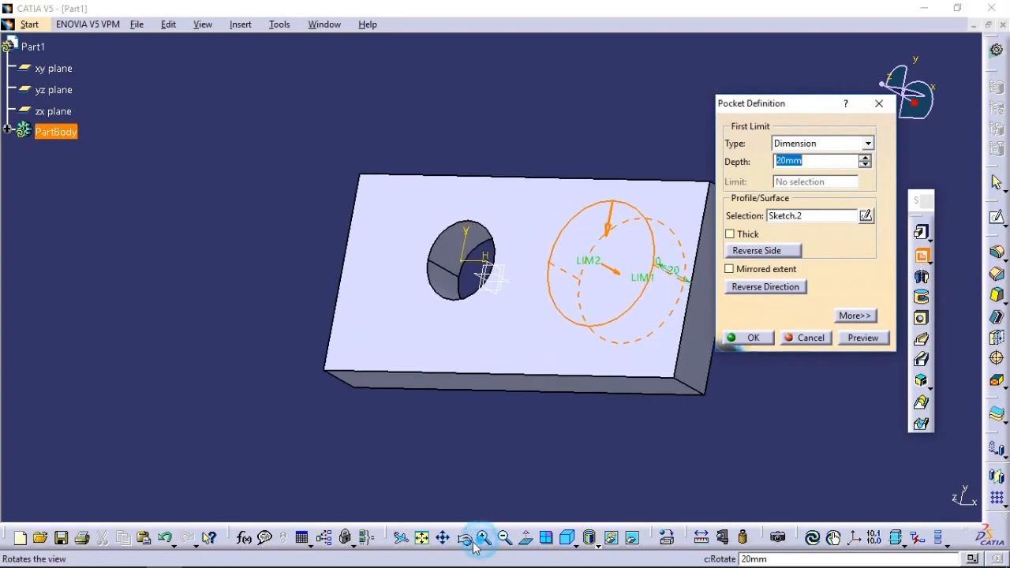
pyautogui.click(465, 538)
pyautogui.moveTo(483, 497); pyautogui.dragTo(575, 315)
pyautogui.click(442, 538)
pyautogui.moveTo(669, 416); pyautogui.dragTo(360, 457)
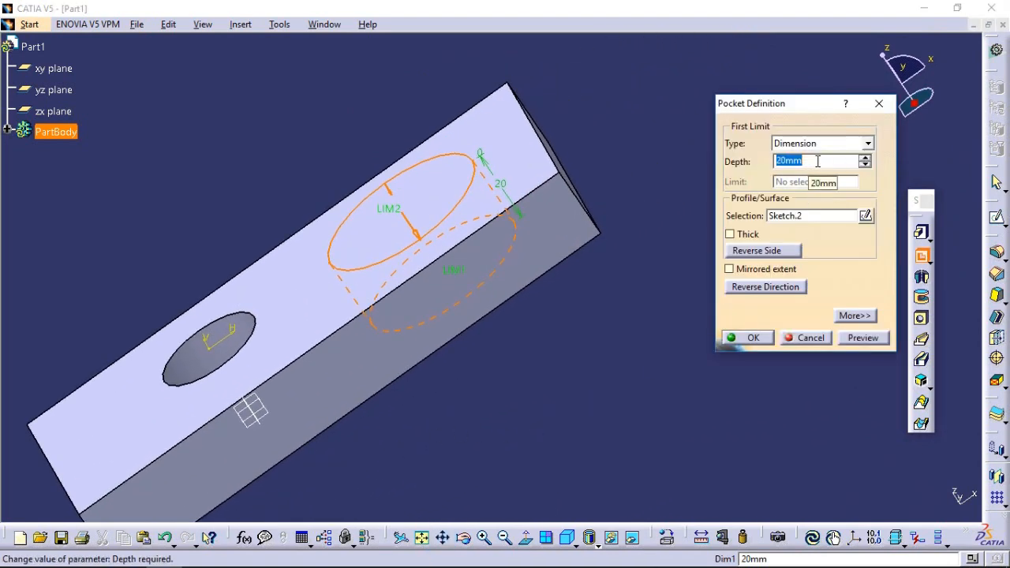
pyautogui.click(863, 338)
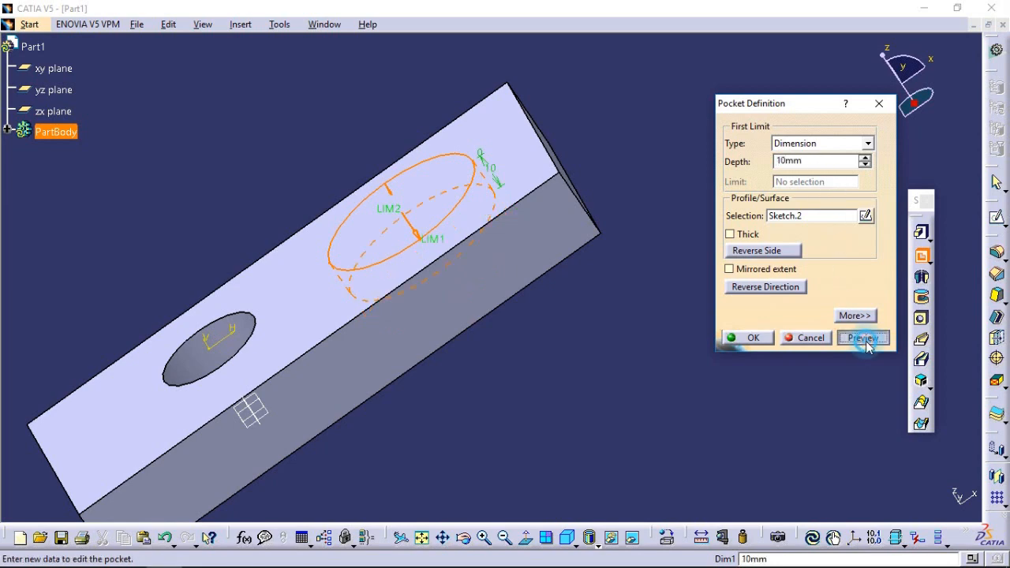
pyautogui.click(464, 537)
pyautogui.moveTo(501, 336); pyautogui.dragTo(574, 333)
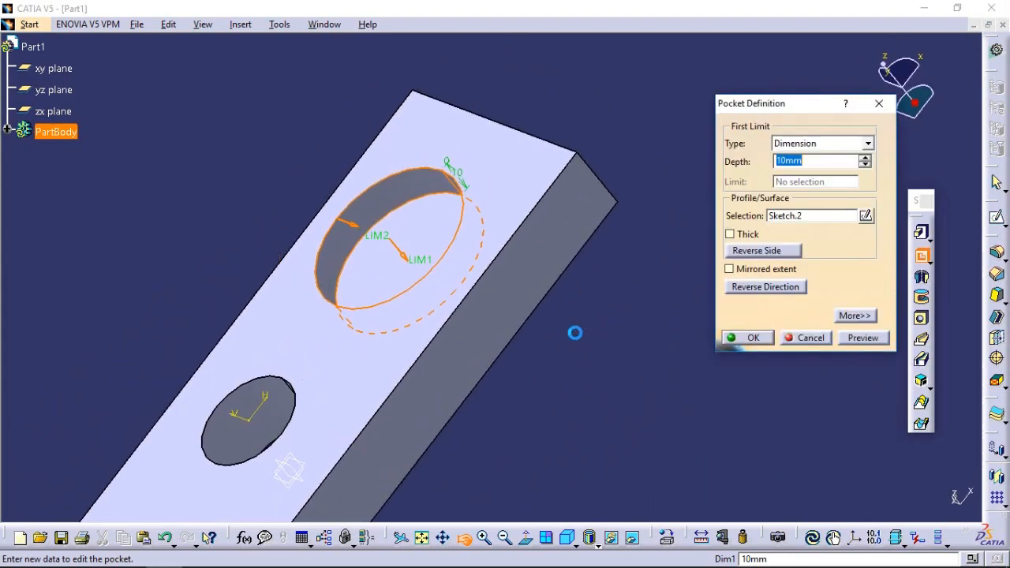
pyautogui.click(751, 338)
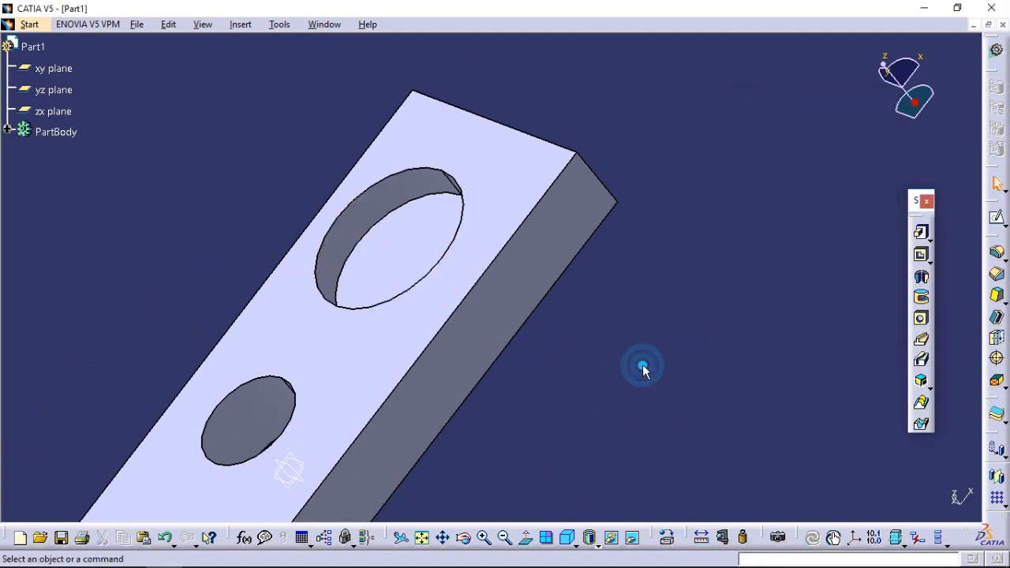
# Step: Open the circular pocket's definition from the feature tree and set its depth to 16 mm
pyautogui.click(7, 131)
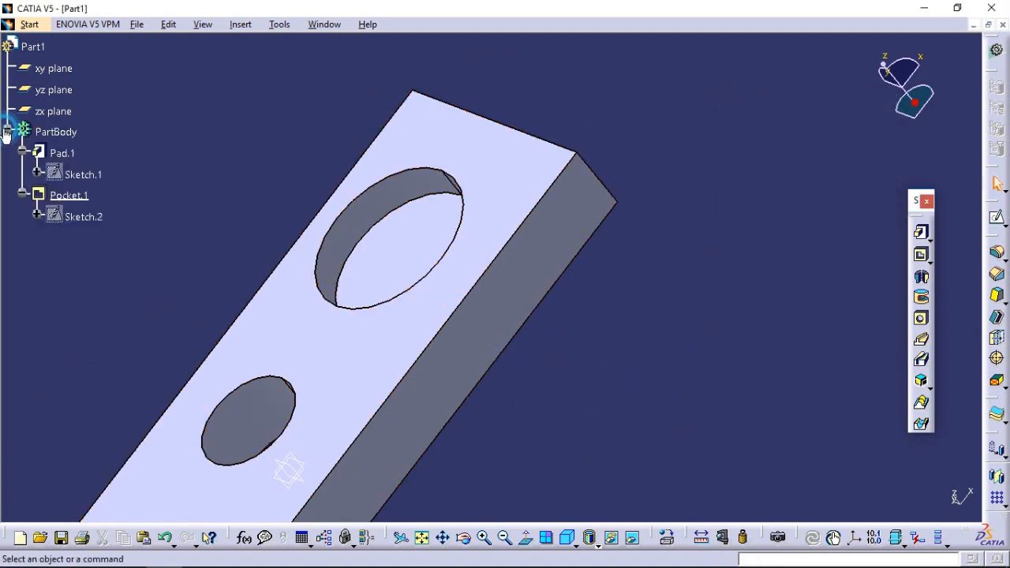
pyautogui.doubleClick(69, 196)
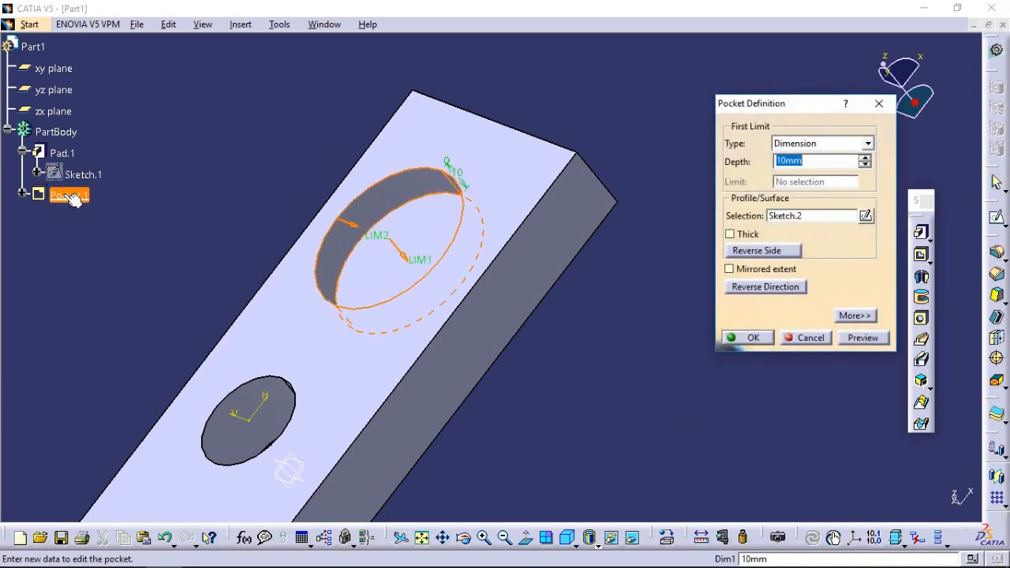
pyautogui.click(864, 158)
pyautogui.click(864, 158)
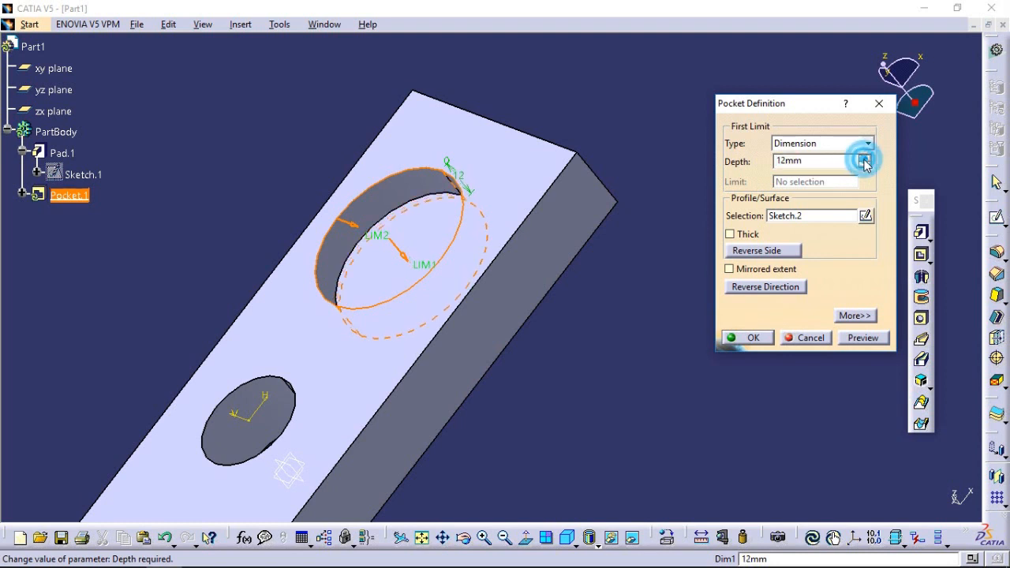
pyautogui.click(865, 158)
pyautogui.click(864, 158)
pyautogui.click(865, 157)
pyautogui.click(864, 157)
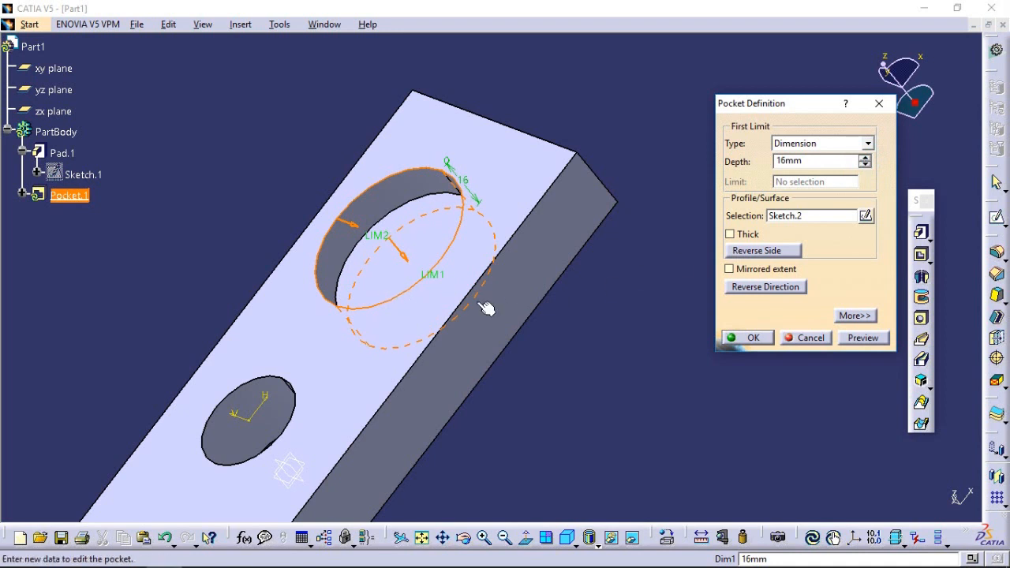
# Step: Set the pocket's first limit type to Up to last and preview it
pyautogui.click(867, 144)
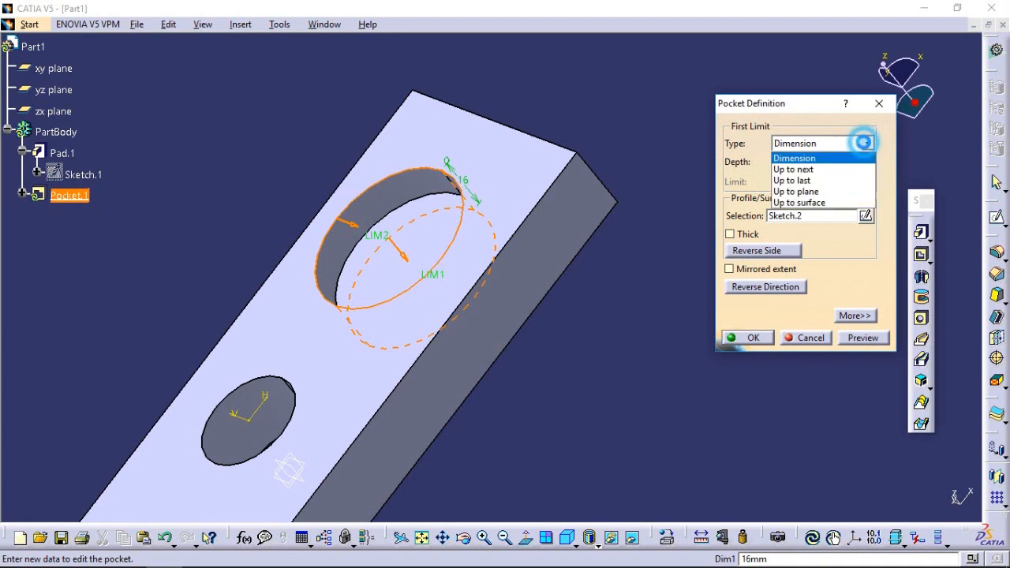
pyautogui.click(840, 181)
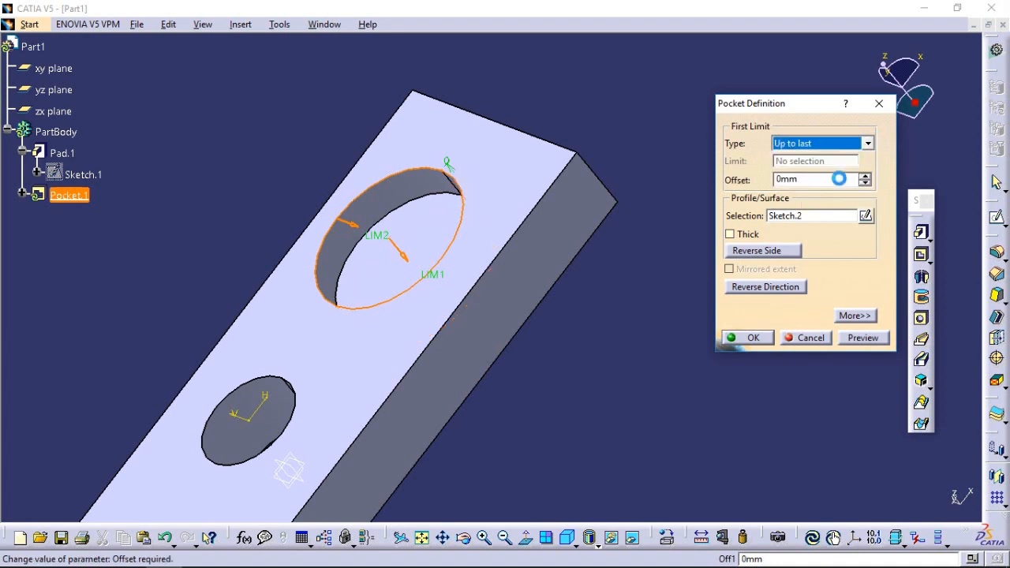
pyautogui.click(860, 338)
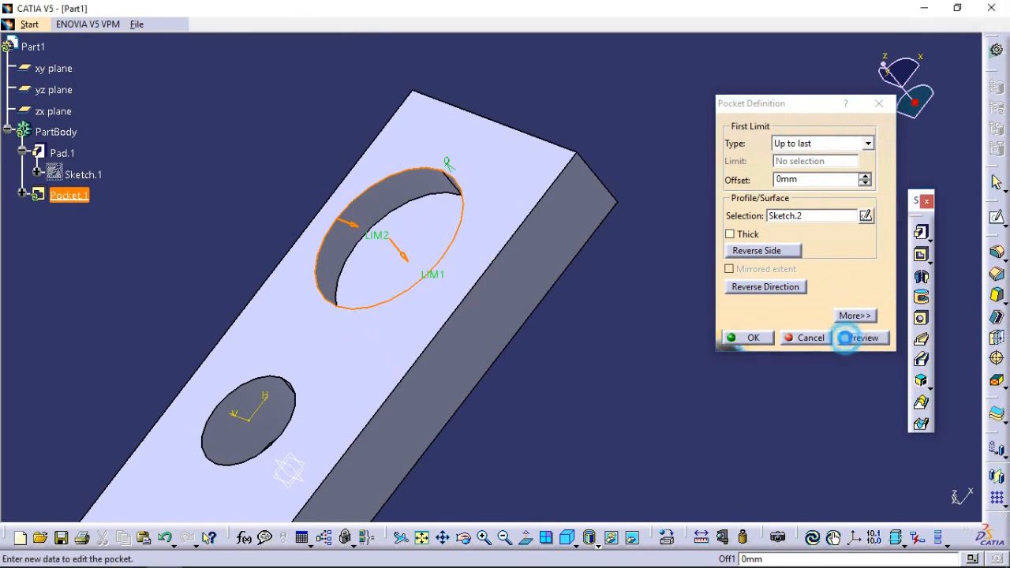
# Step: Accept the circular pocket with the Up to last limit and view the plate from another angle
pyautogui.click(748, 339)
pyautogui.click(567, 364)
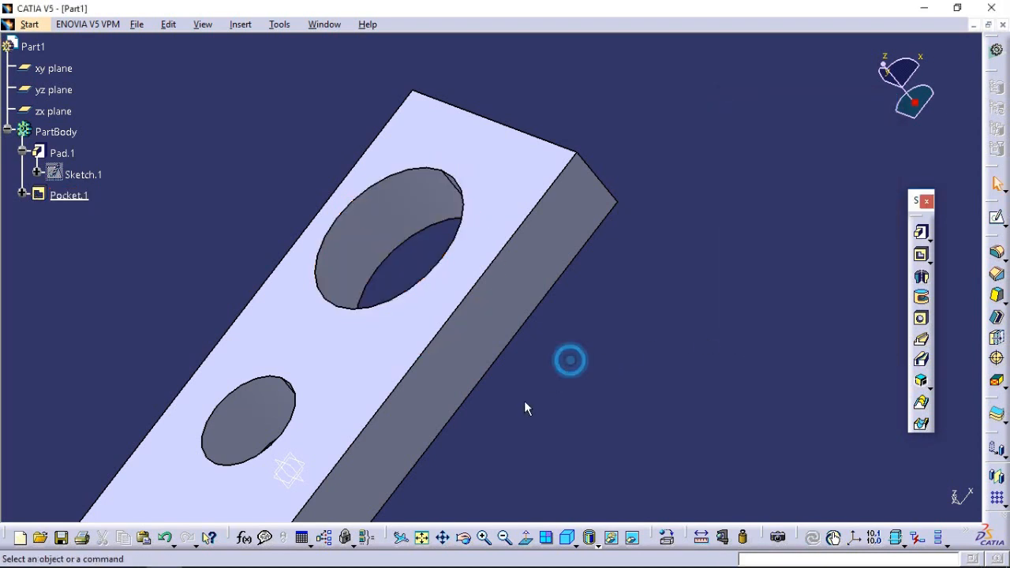
pyautogui.moveTo(463, 537); pyautogui.dragTo(591, 298)
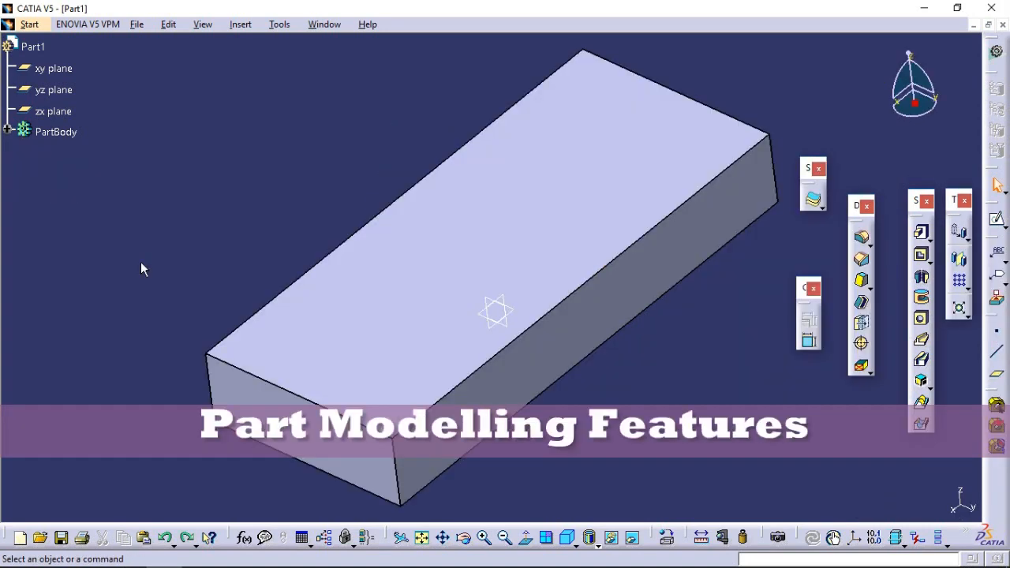
# Step: Apply an Edge Fillet of 10 mm radius to the block's nearest vertical corner edge, previewing it before creating it
pyautogui.click(241, 25)
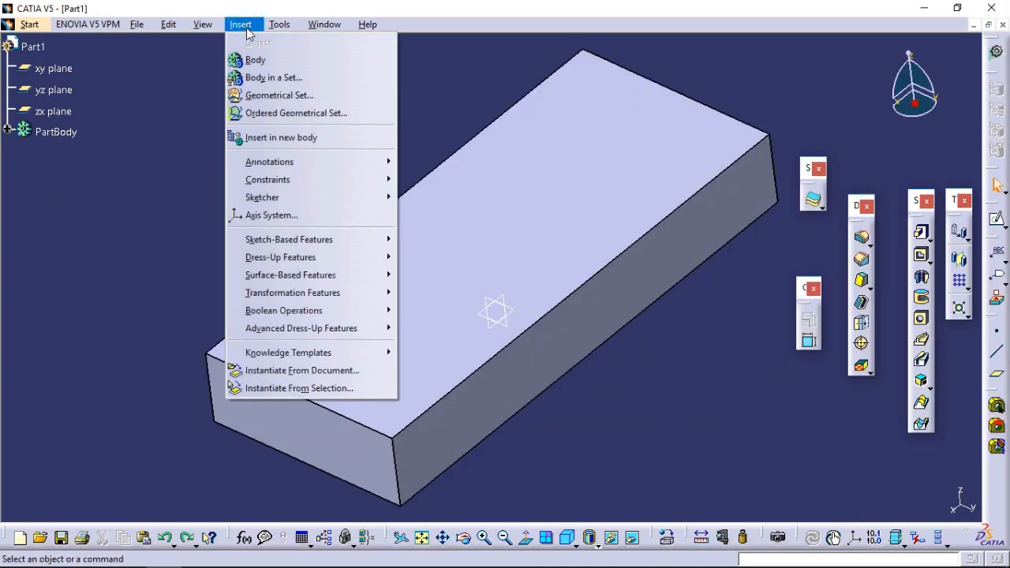
pyautogui.moveTo(330, 244)
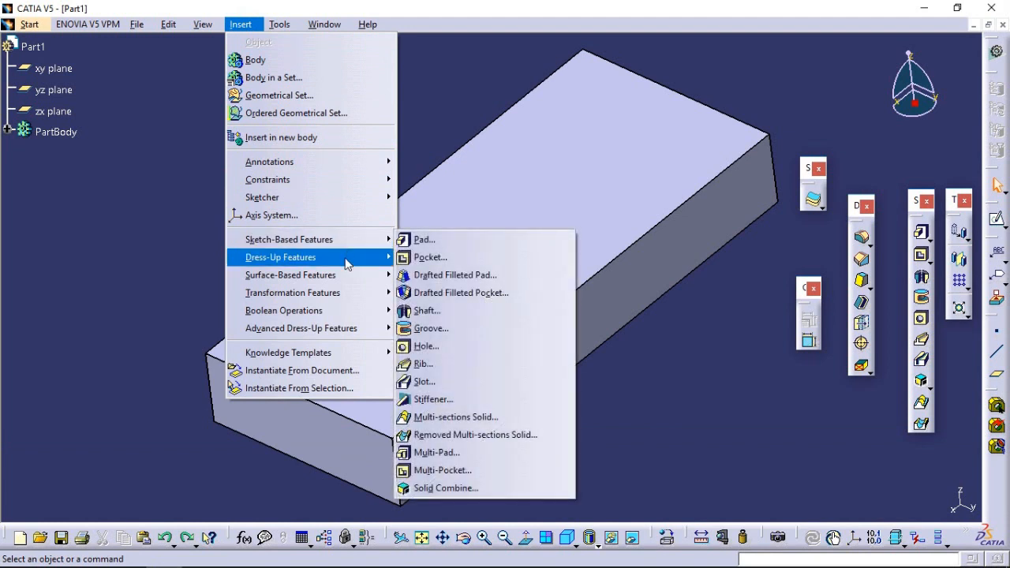
pyautogui.moveTo(350, 280)
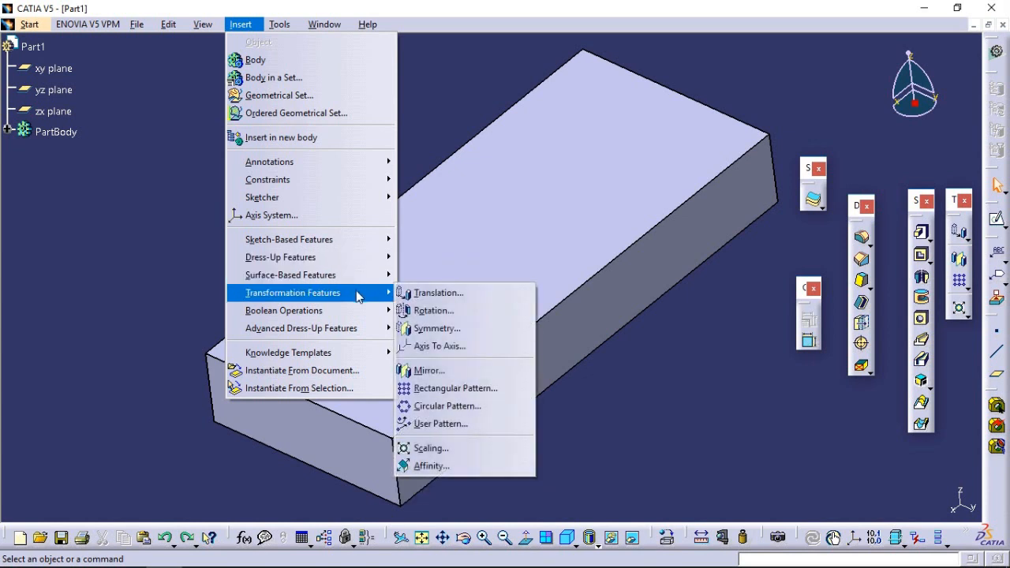
pyautogui.moveTo(362, 314)
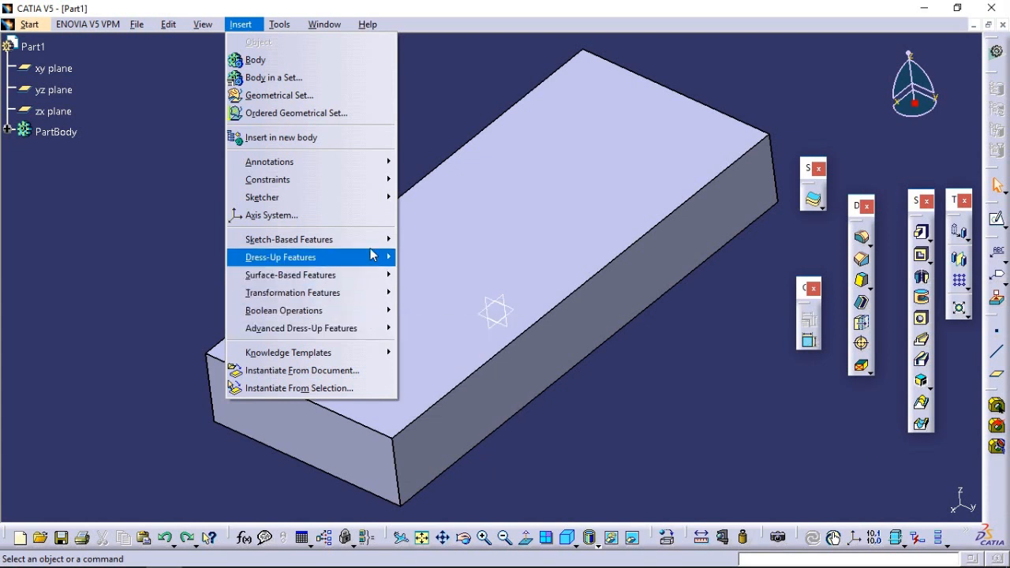
pyautogui.moveTo(371, 237)
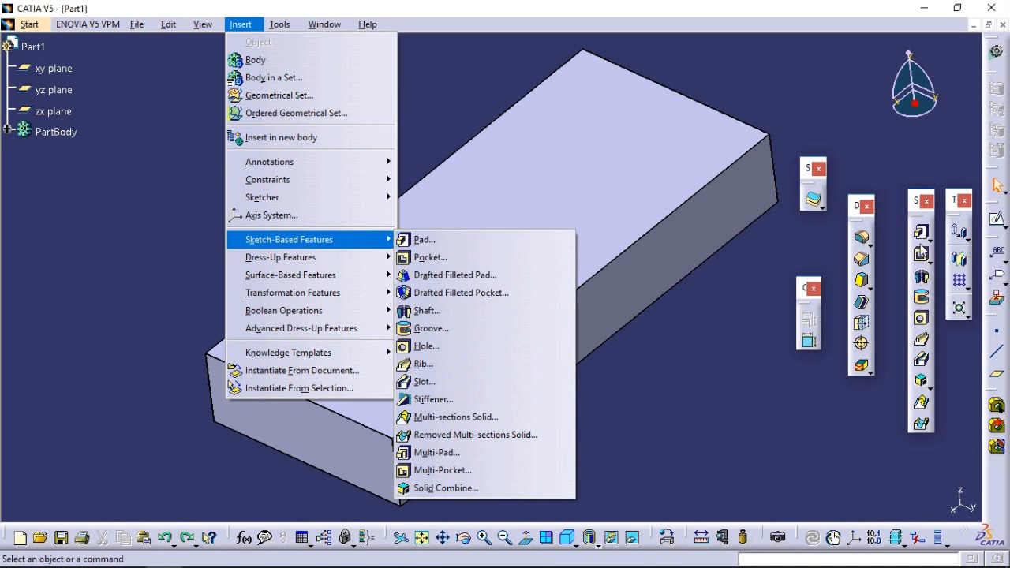
pyautogui.moveTo(350, 259)
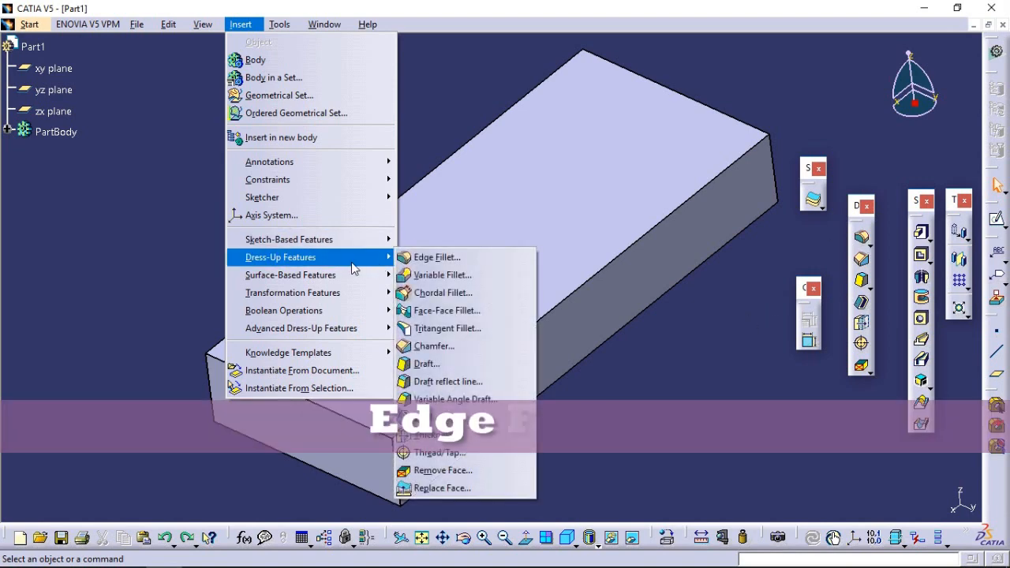
pyautogui.click(451, 258)
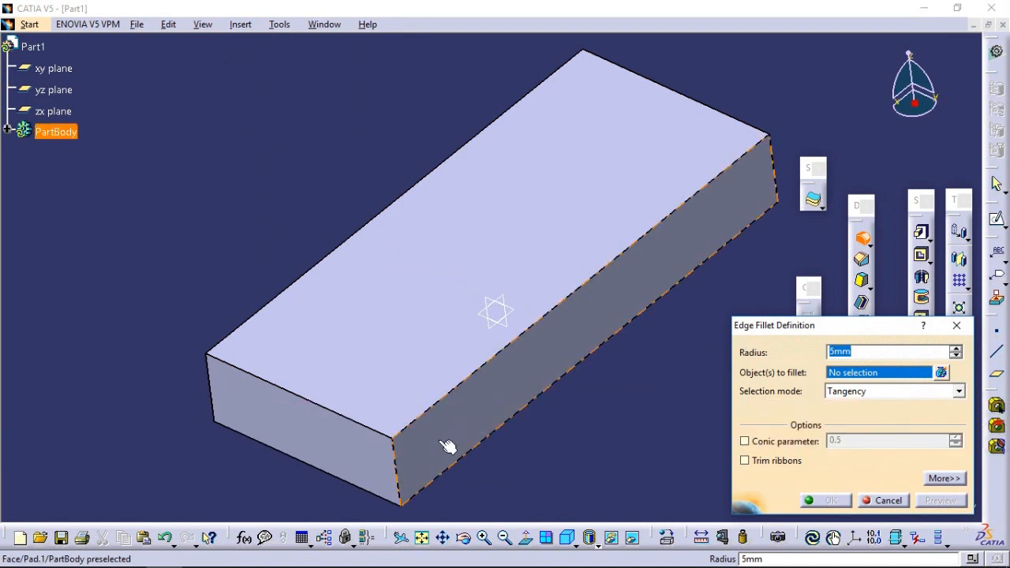
pyautogui.click(400, 472)
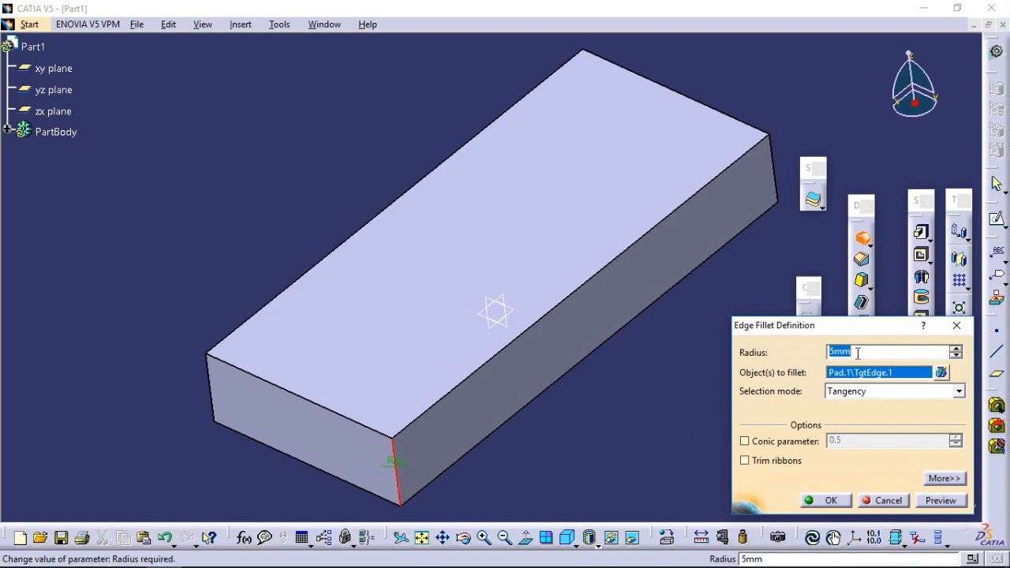
pyautogui.write('10')
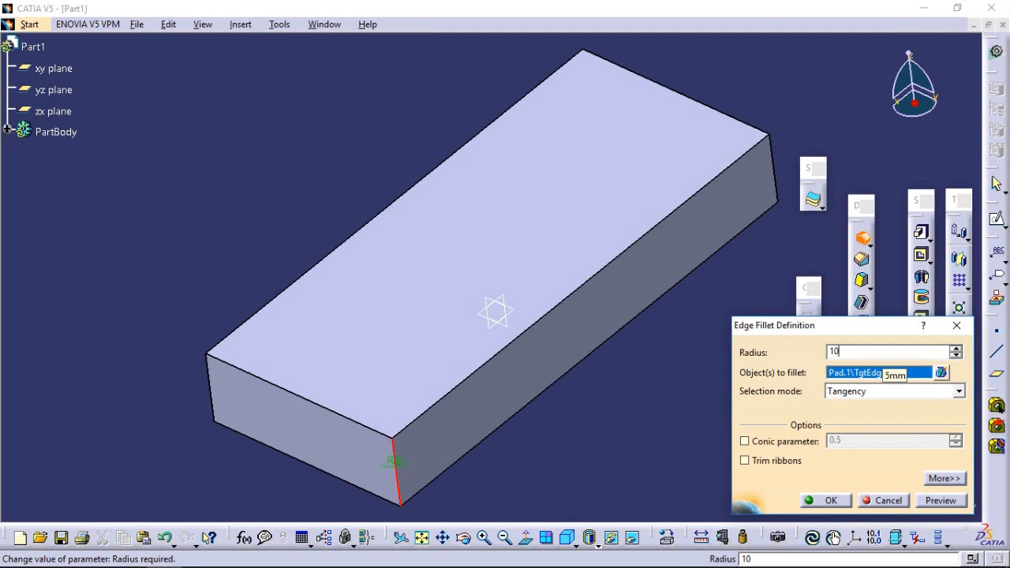
pyautogui.click(938, 502)
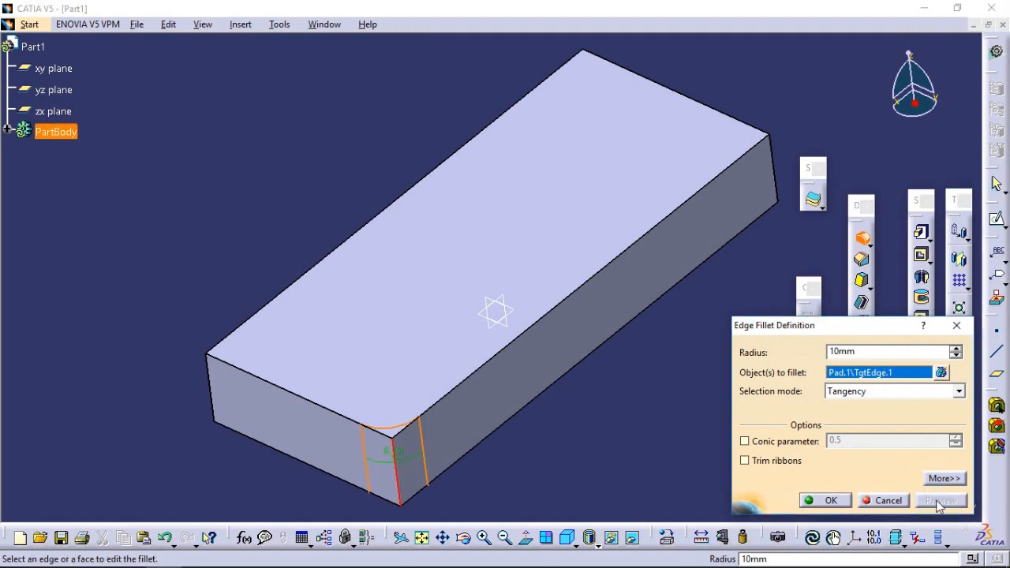
pyautogui.click(830, 500)
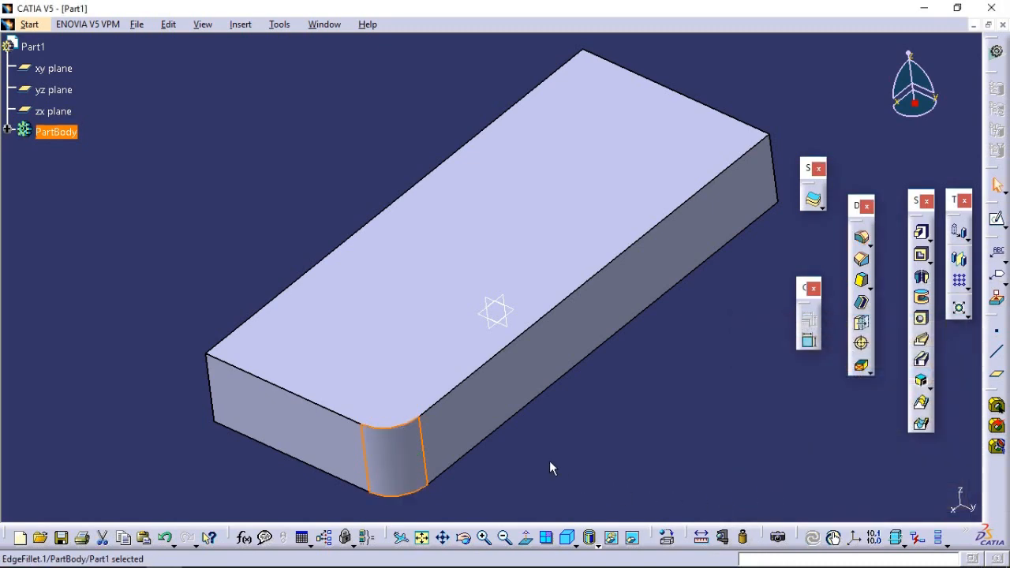
# Step: Fillet the block's three remaining vertical corner edges in one Edge Fillet with a 10 mm radius
pyautogui.click(464, 539)
pyautogui.moveTo(478, 478); pyautogui.dragTo(213, 314)
pyautogui.click(286, 319)
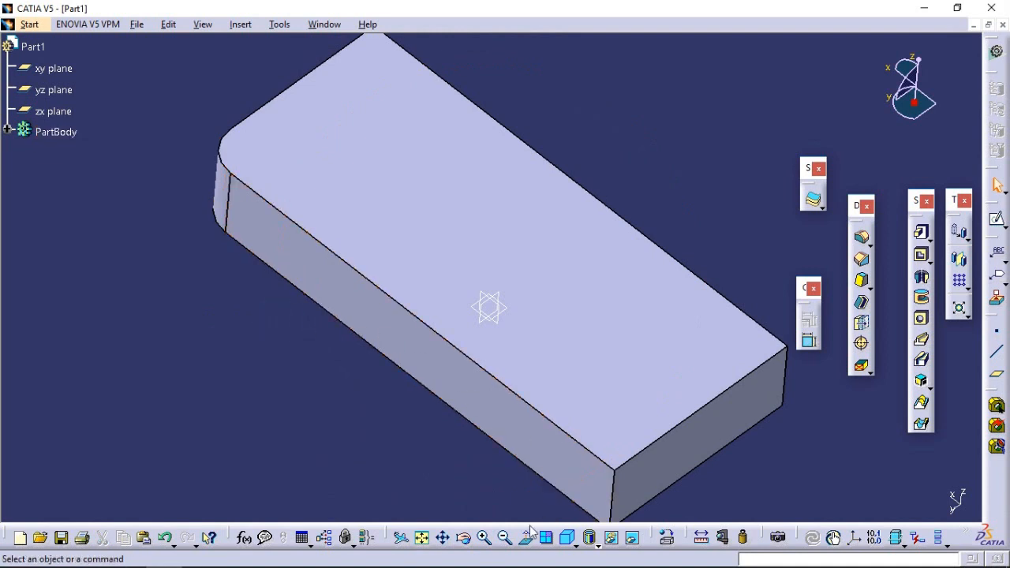
pyautogui.click(505, 538)
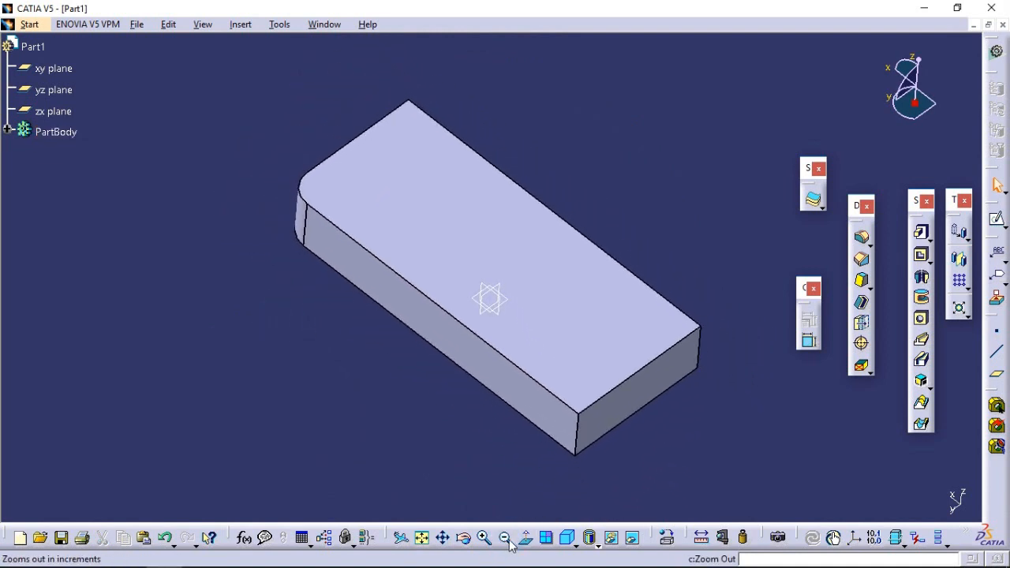
pyautogui.click(863, 238)
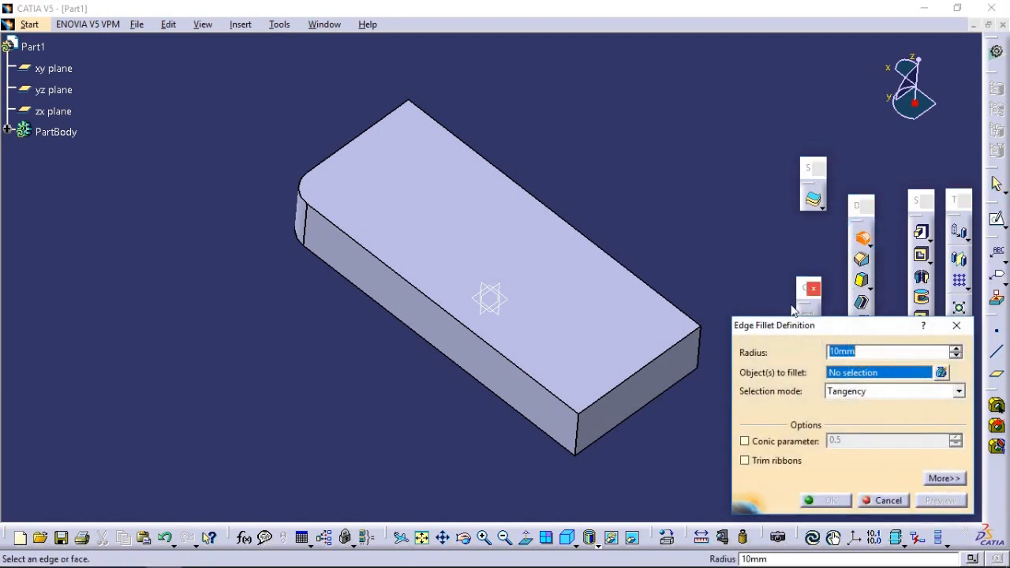
pyautogui.click(580, 439)
pyautogui.click(464, 537)
pyautogui.moveTo(545, 505); pyautogui.dragTo(324, 411)
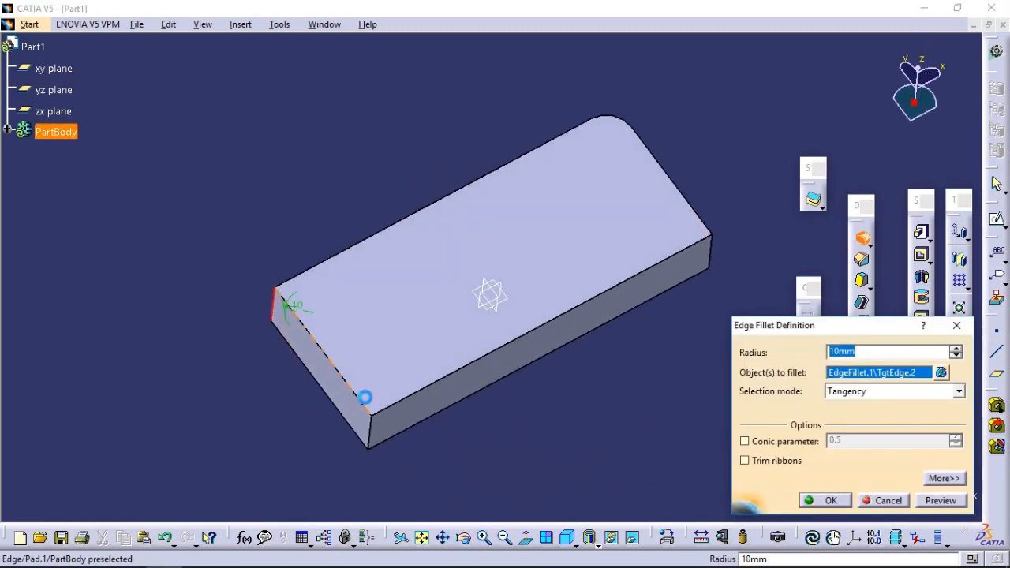
pyautogui.click(375, 437)
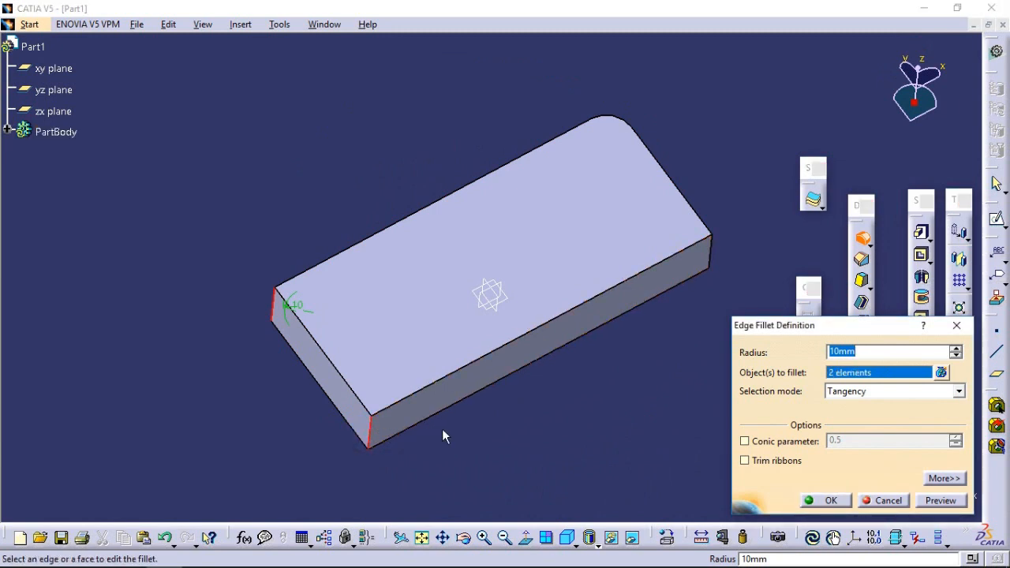
pyautogui.click(714, 253)
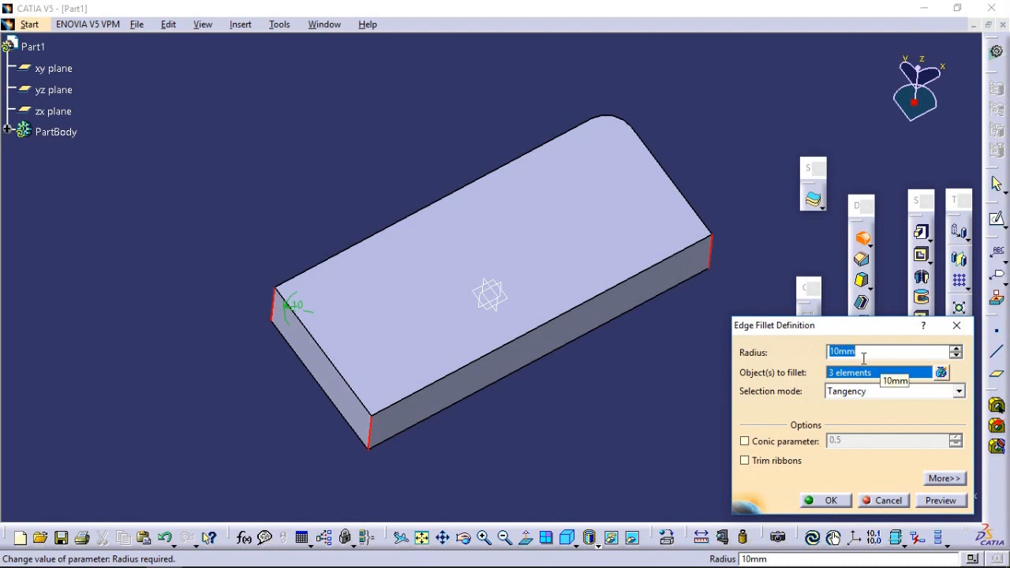
pyautogui.click(831, 500)
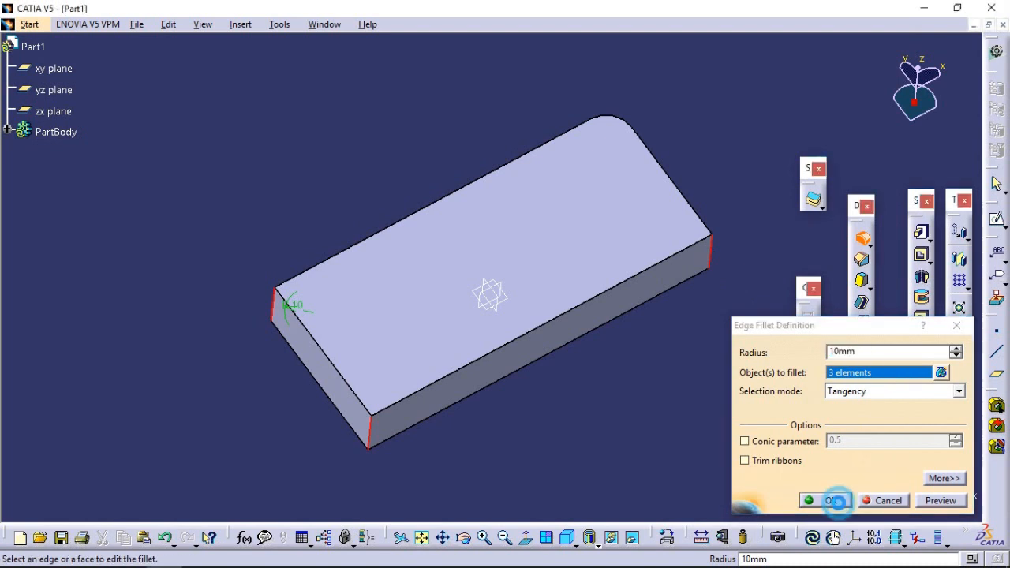
pyautogui.click(647, 411)
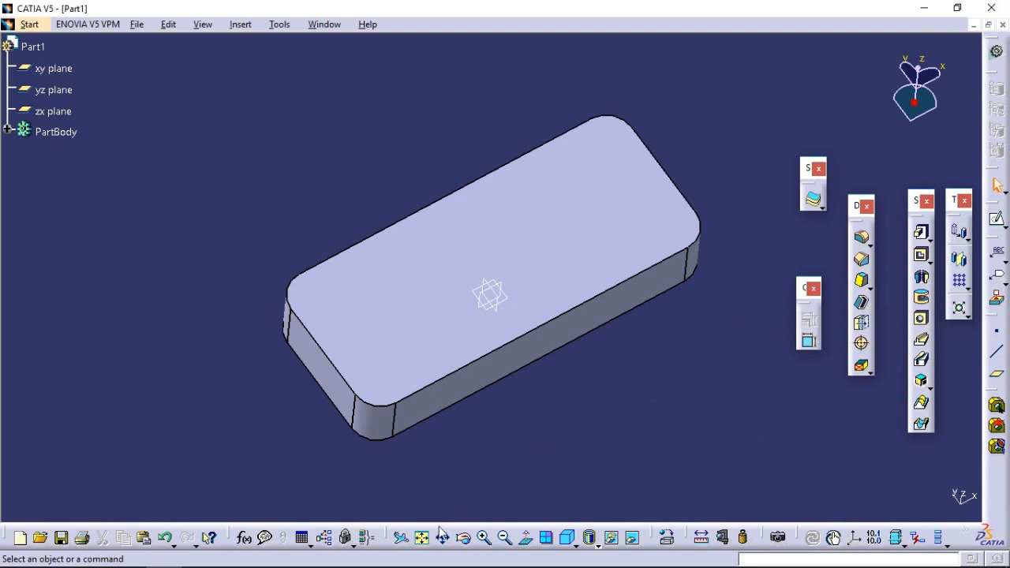
# Step: Expand the part body in the feature tree and set the single-corner fillet's radius to 5 mm
pyautogui.click(466, 539)
pyautogui.moveTo(631, 426)
pyautogui.mouseDown()
pyautogui.moveTo(458, 300)
pyautogui.moveTo(218, 282)
pyautogui.moveTo(168, 322)
pyautogui.moveTo(451, 302)
pyautogui.moveTo(582, 374)
pyautogui.moveTo(623, 439)
pyautogui.moveTo(588, 411)
pyautogui.mouseUp()
pyautogui.click(7, 128)
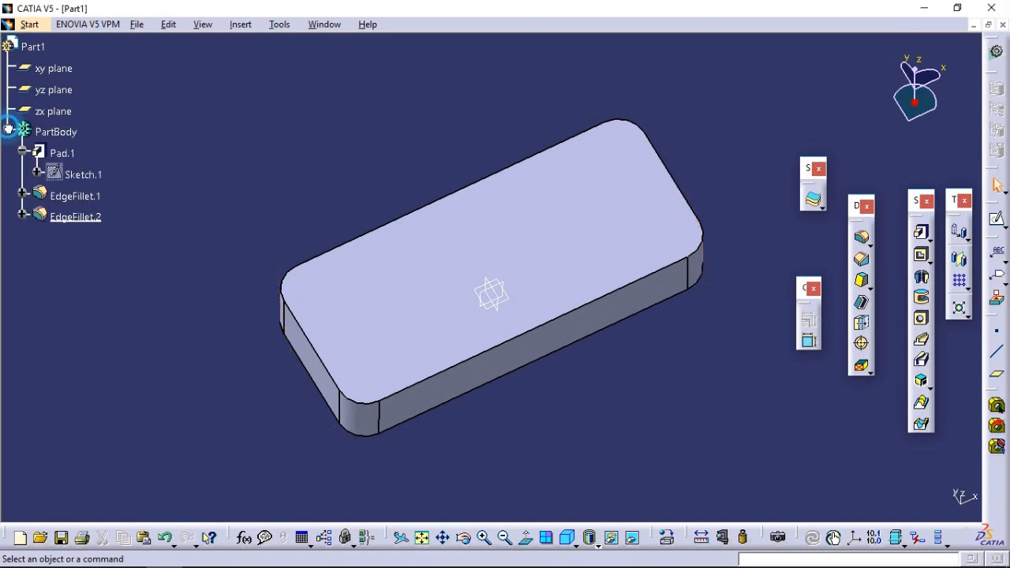
pyautogui.click(63, 197)
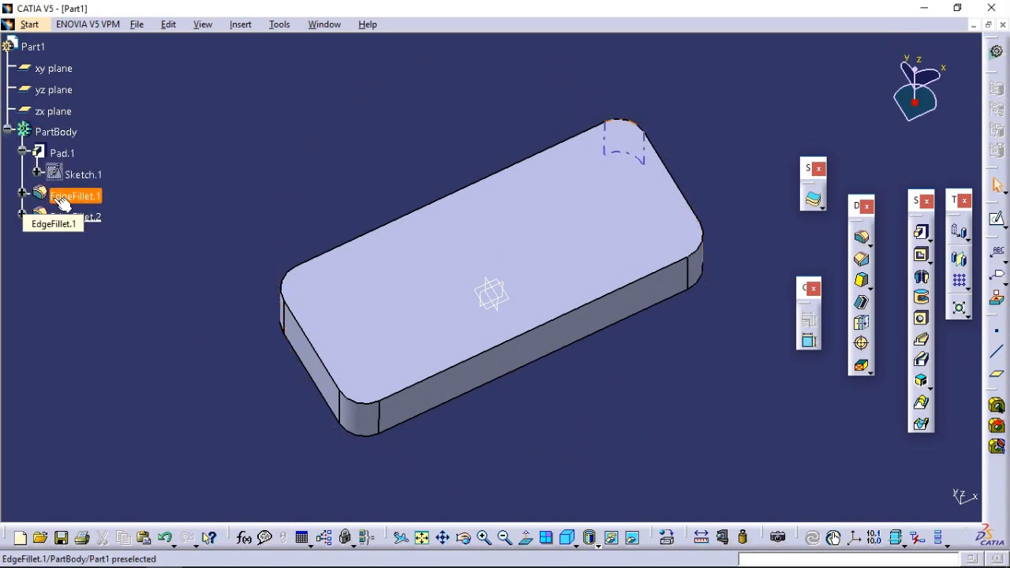
pyautogui.doubleClick(63, 201)
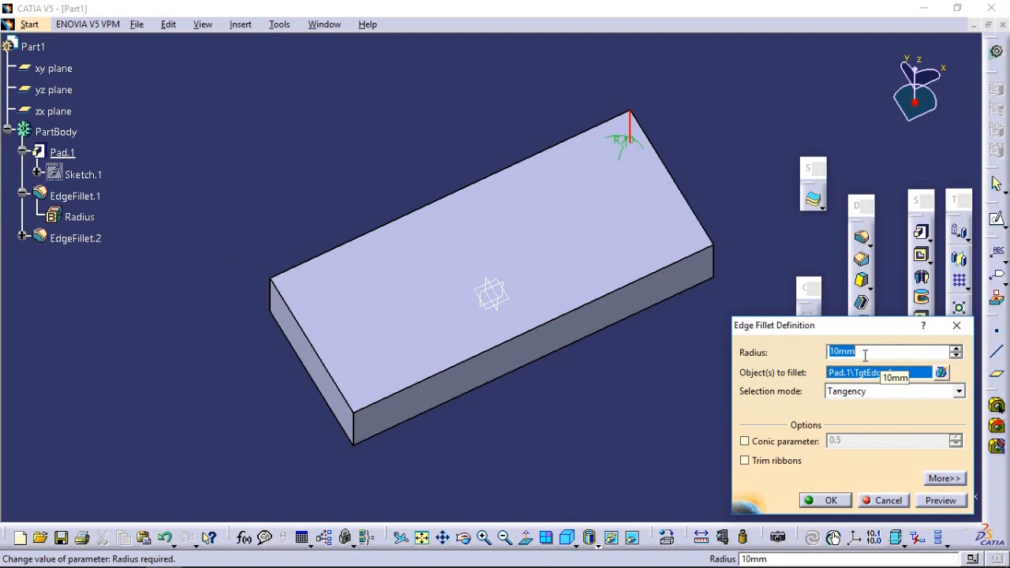
pyautogui.write('5')
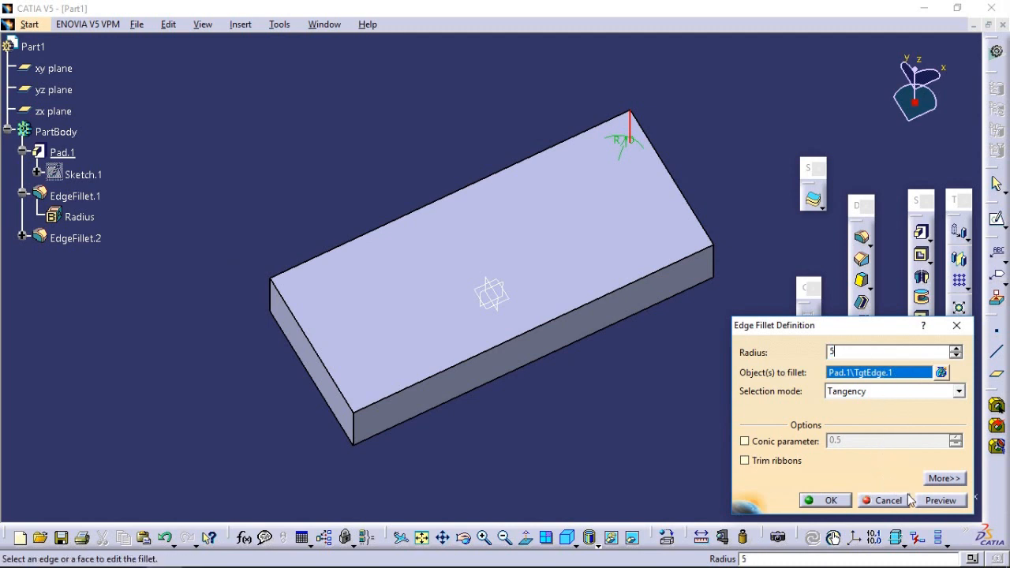
pyautogui.click(931, 503)
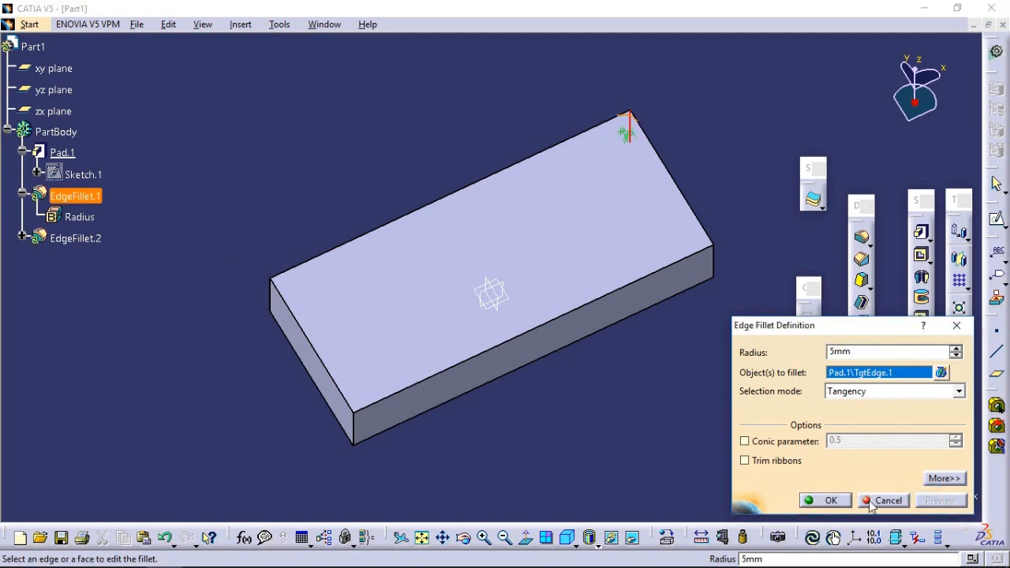
pyautogui.click(835, 502)
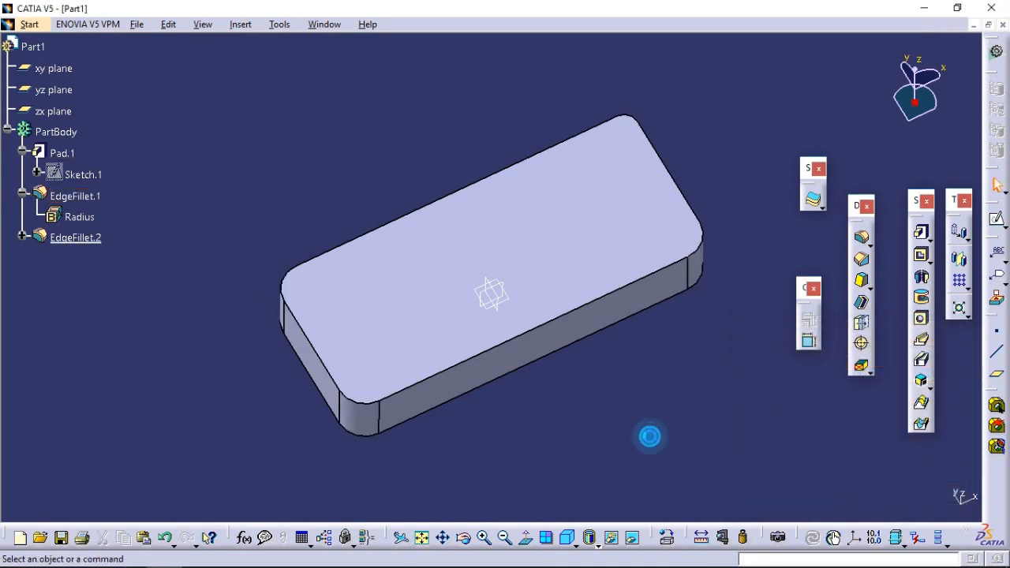
# Step: Set the radius of the three-corner fillet to 5 mm, preview it and accept the change
pyautogui.click(463, 539)
pyautogui.moveTo(494, 218); pyautogui.dragTo(503, 352)
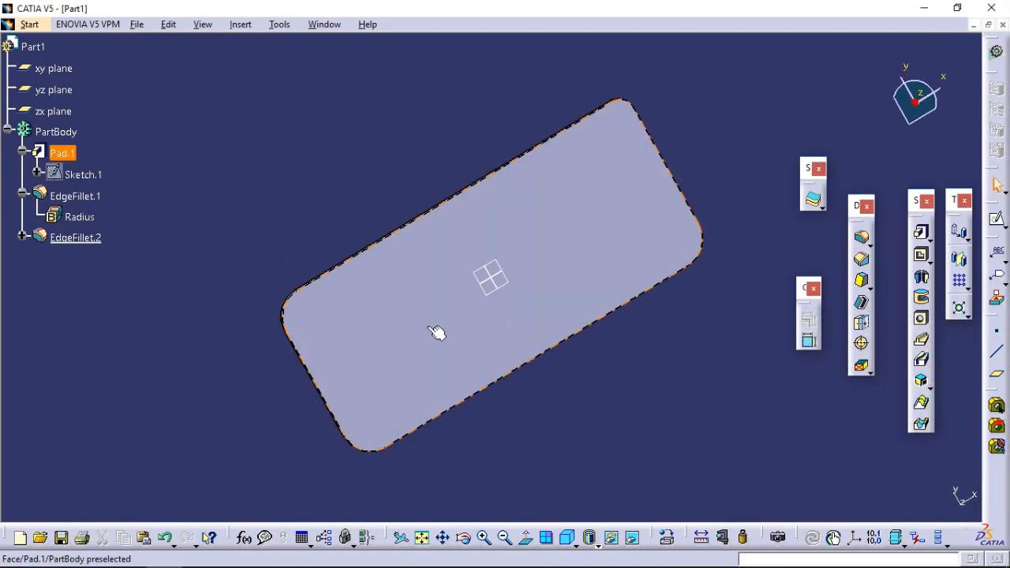
pyautogui.click(75, 237)
pyautogui.doubleClick(75, 238)
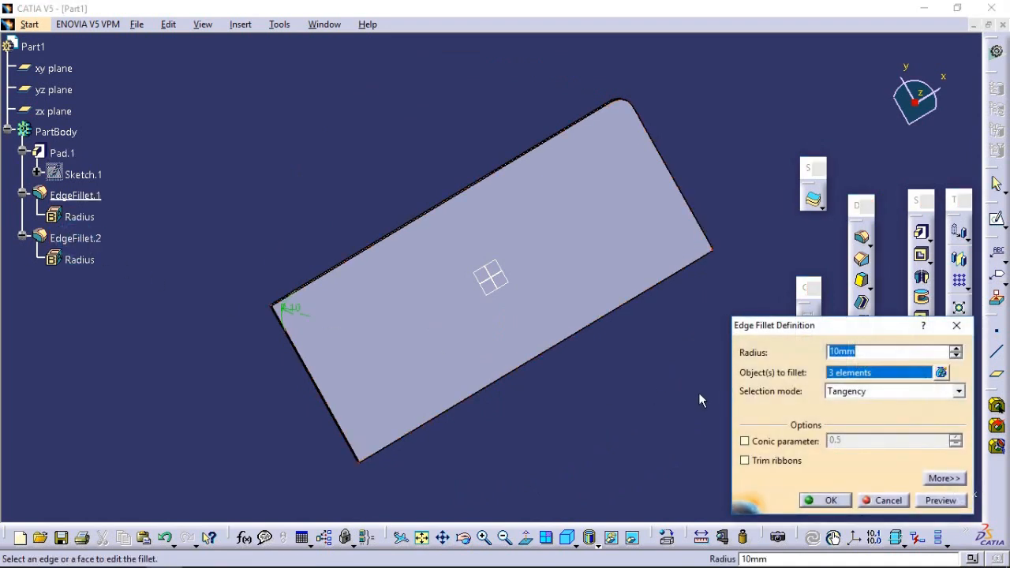
pyautogui.write('5')
pyautogui.click(939, 500)
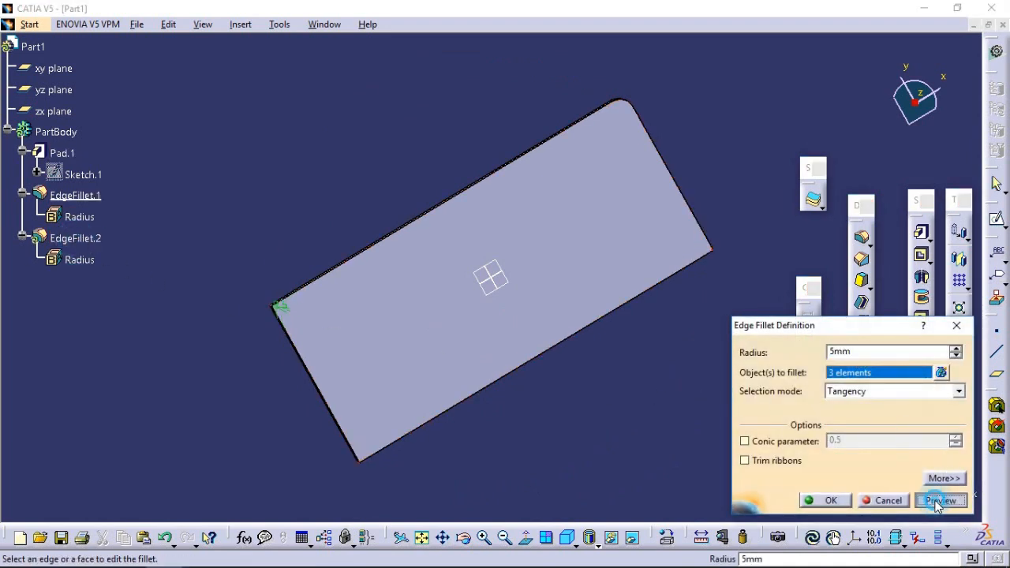
pyautogui.click(822, 500)
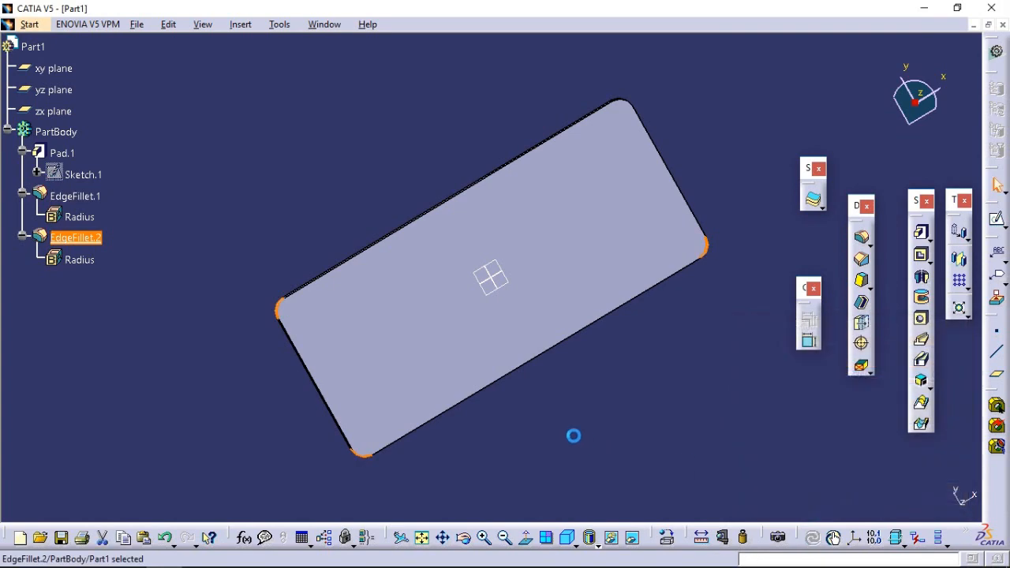
pyautogui.click(464, 538)
pyautogui.moveTo(525, 460); pyautogui.dragTo(503, 346)
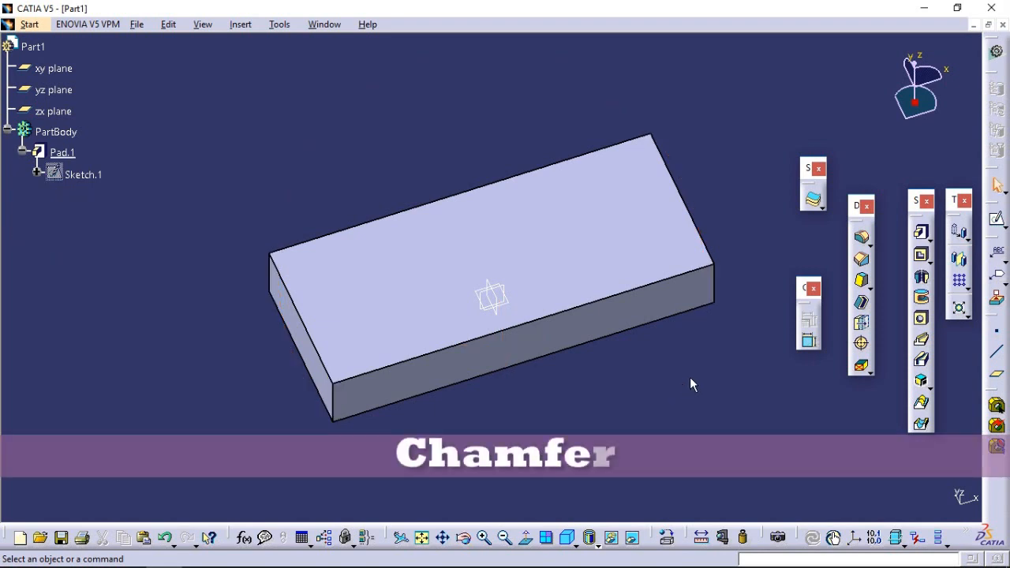
# Step: Chamfer the block's nearest vertical corner edge in Length1/Angle mode with a 10 mm length and 45° angle, previewing it before creating it
pyautogui.click(861, 259)
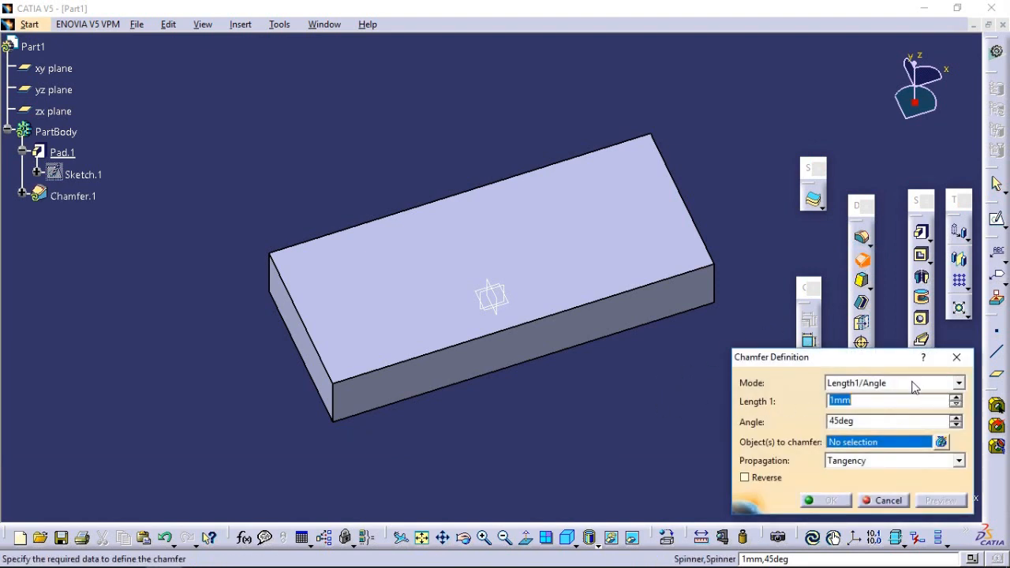
pyautogui.click(958, 384)
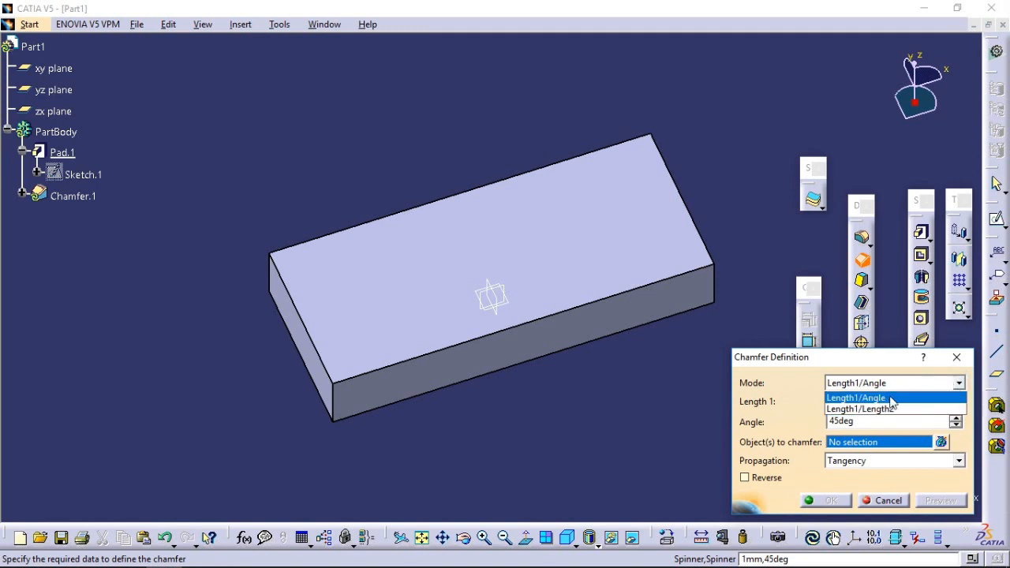
pyautogui.click(889, 399)
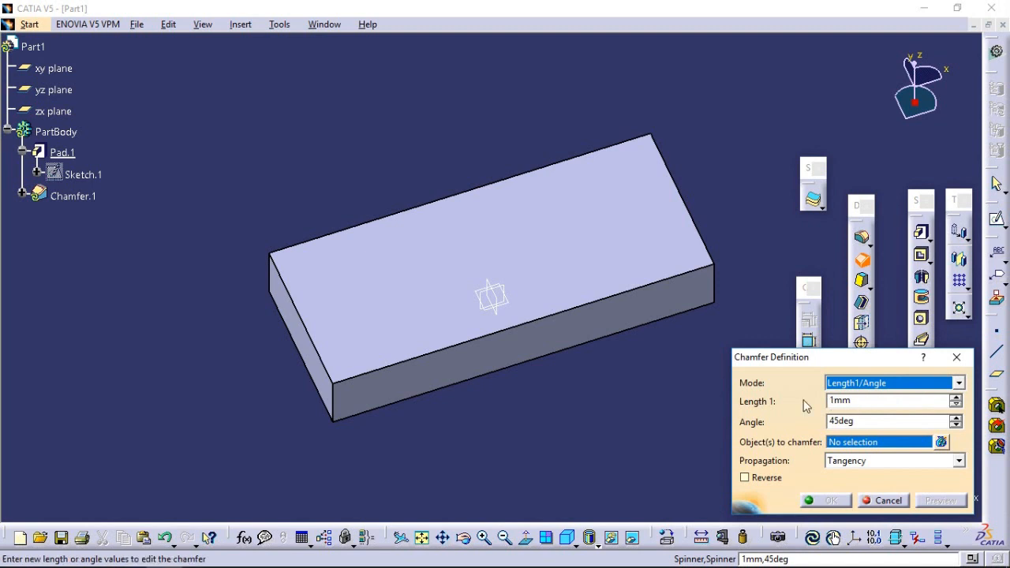
pyautogui.click(335, 404)
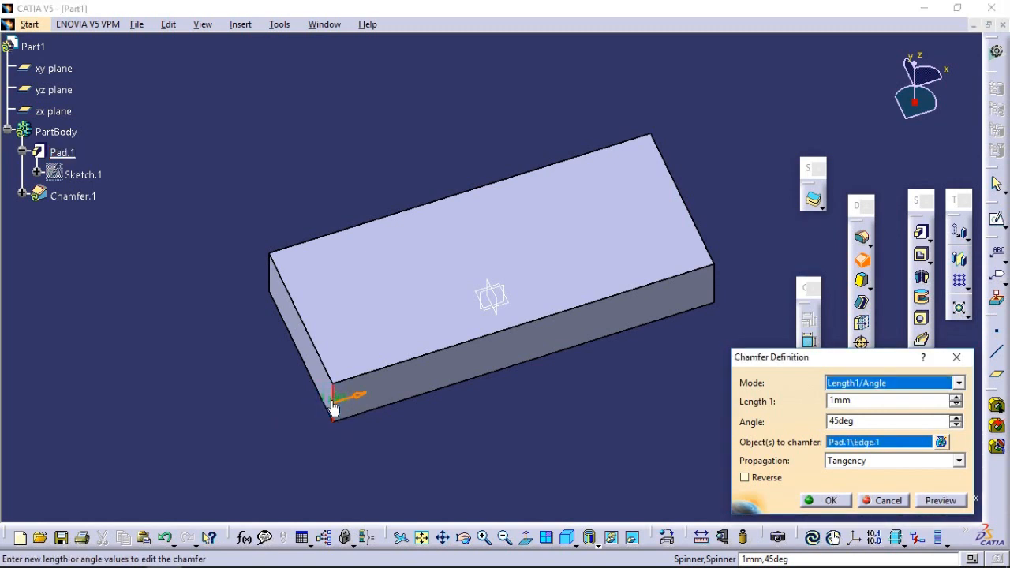
pyautogui.doubleClick(858, 400)
pyautogui.write('10')
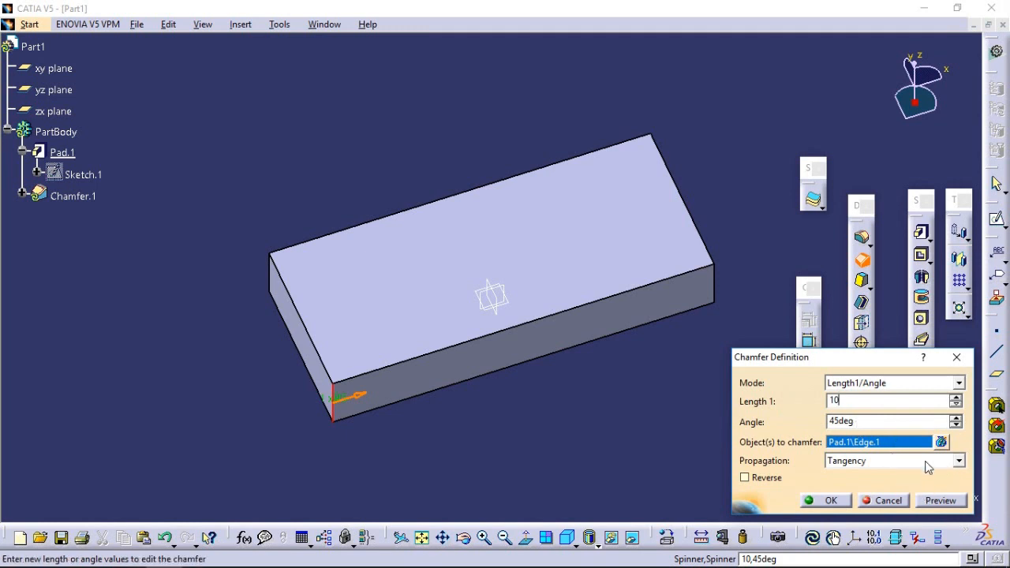
pyautogui.click(941, 501)
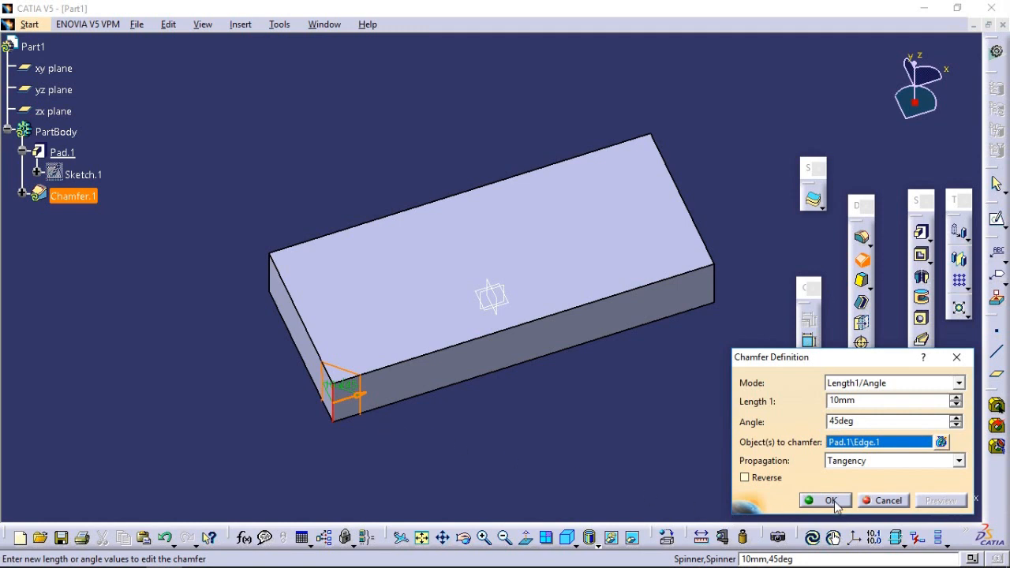
pyautogui.click(835, 502)
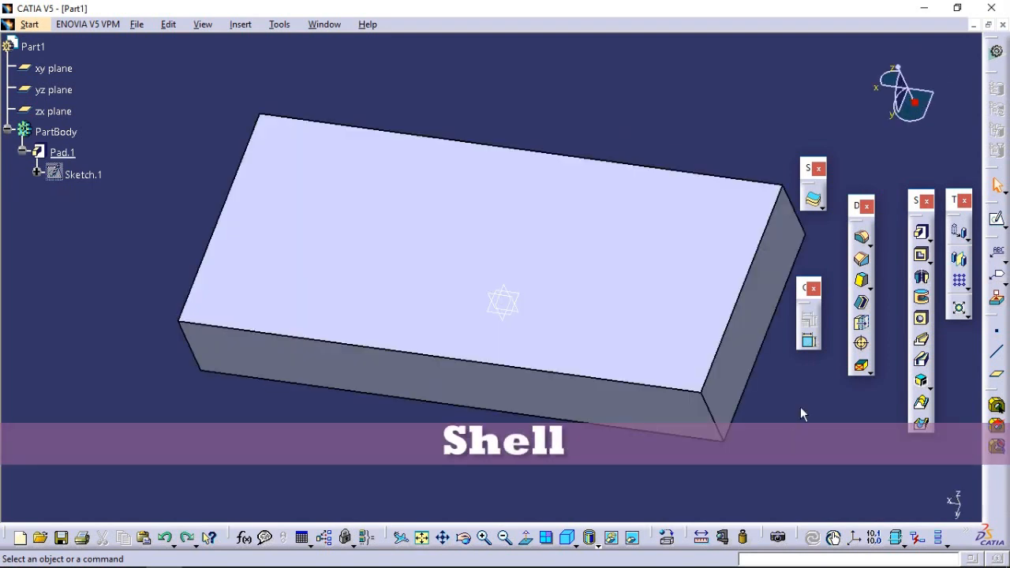
# Step: Shell the block with a 1 mm inside thickness, removing its large upper face
pyautogui.click(861, 301)
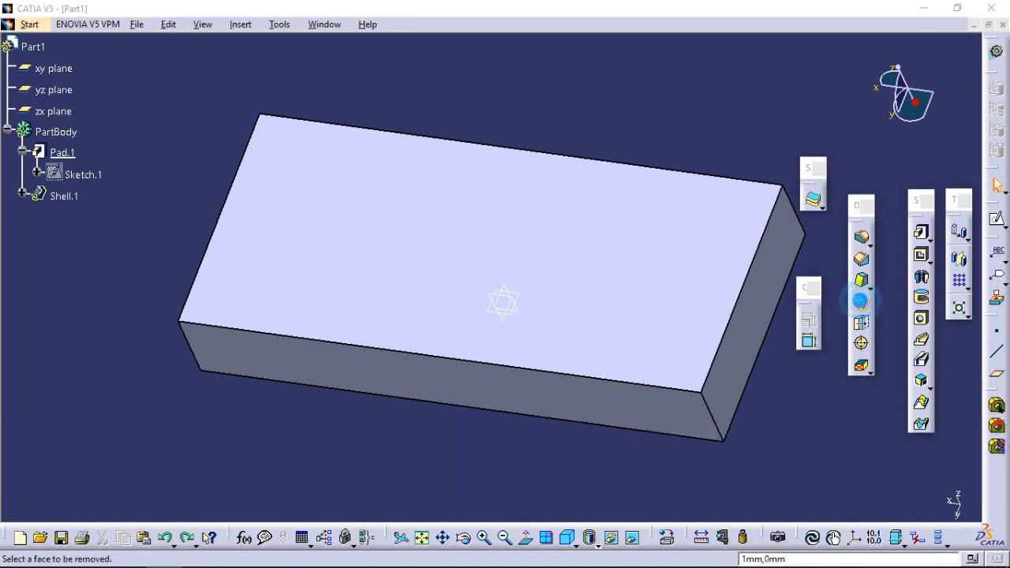
pyautogui.click(490, 227)
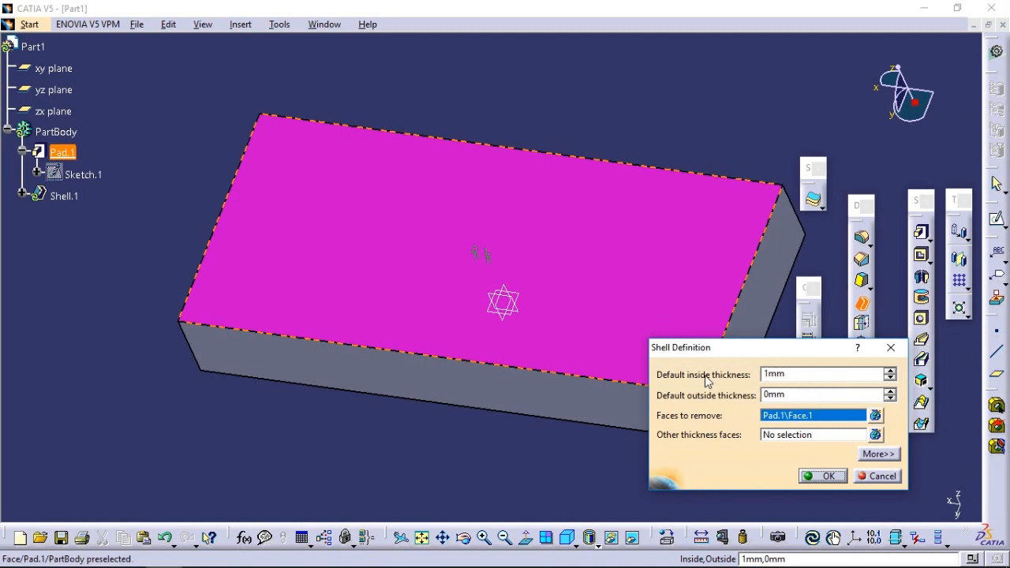
pyautogui.click(823, 476)
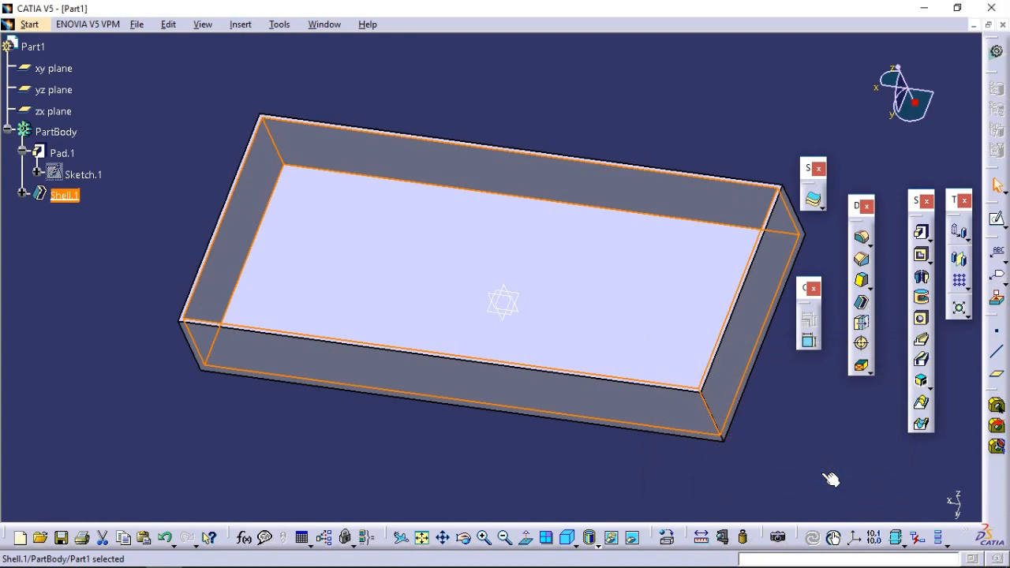
# Step: Edit the shell feature and set its default outside thickness to 1 mm
pyautogui.click(463, 539)
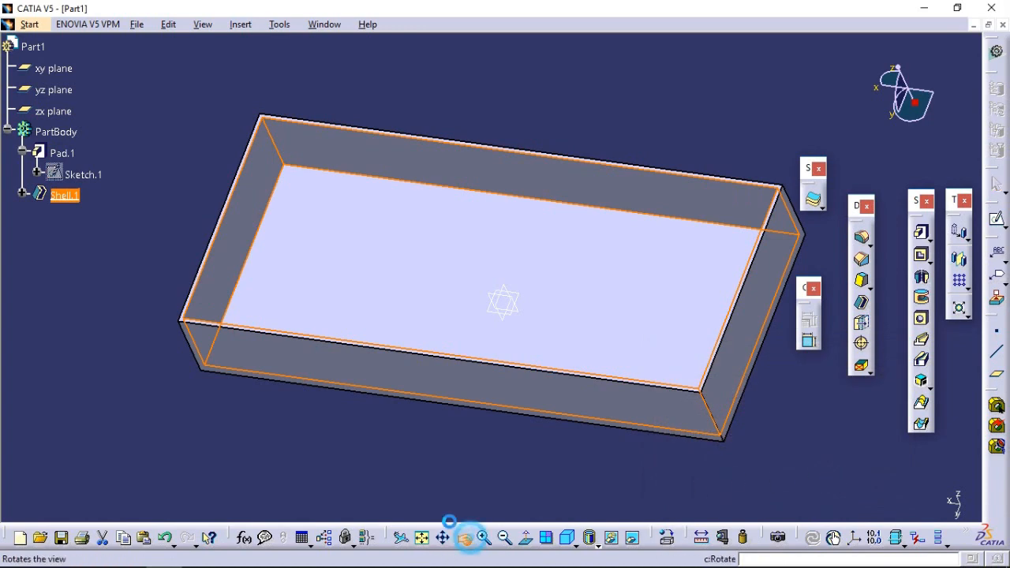
pyautogui.moveTo(398, 438); pyautogui.dragTo(450, 431)
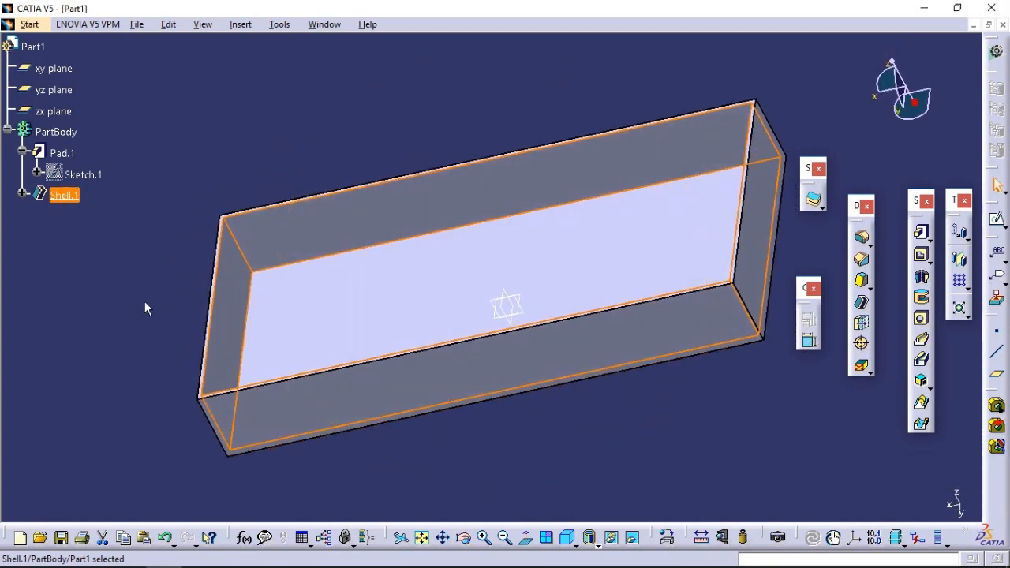
pyautogui.doubleClick(63, 195)
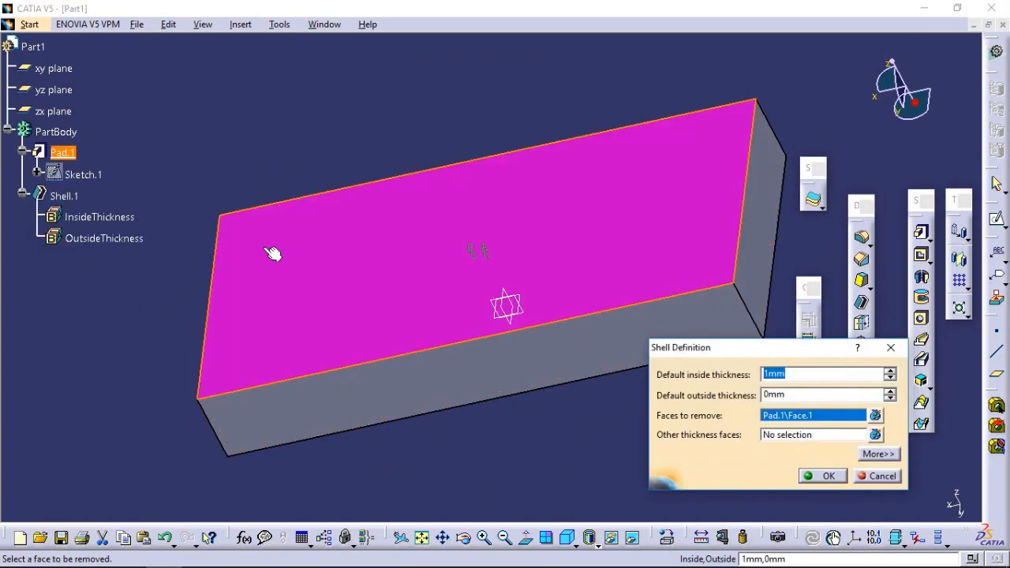
pyautogui.click(789, 395)
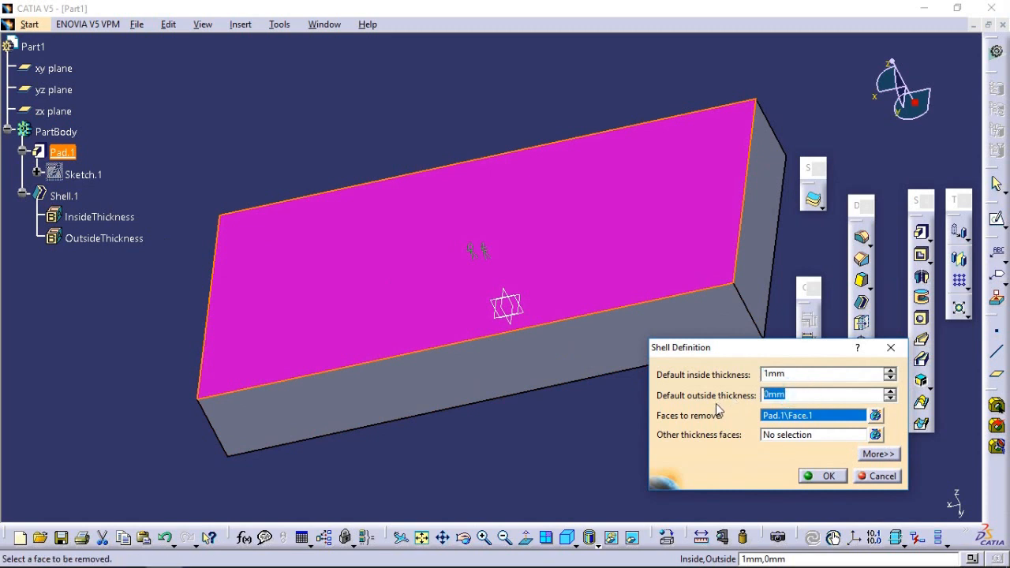
pyautogui.write('1')
pyautogui.click(825, 476)
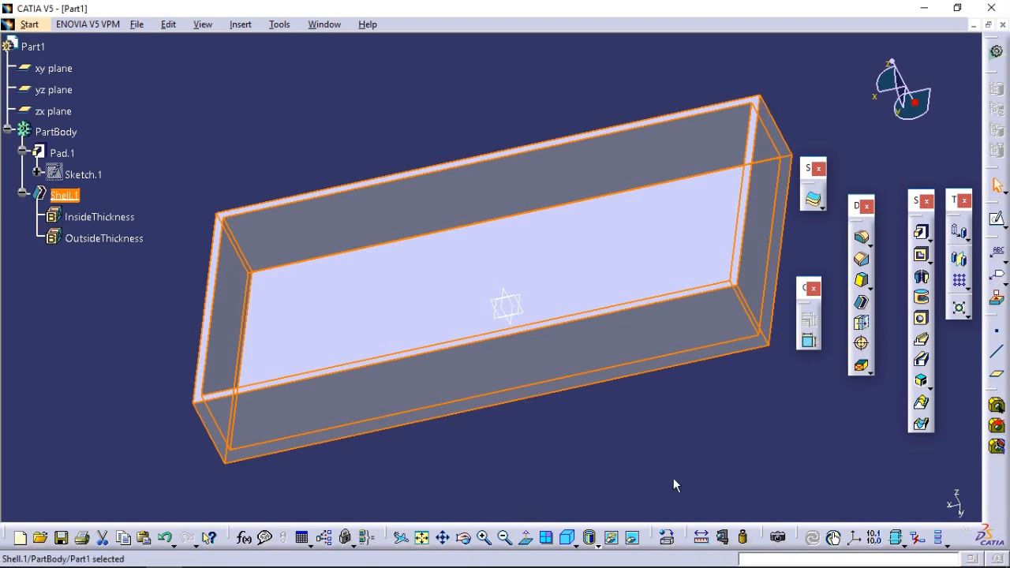
# Step: Edit the shell to also remove the block's underside face, accept it and inspect the part open on both sides
pyautogui.click(465, 542)
pyautogui.moveTo(505, 476); pyautogui.dragTo(398, 395)
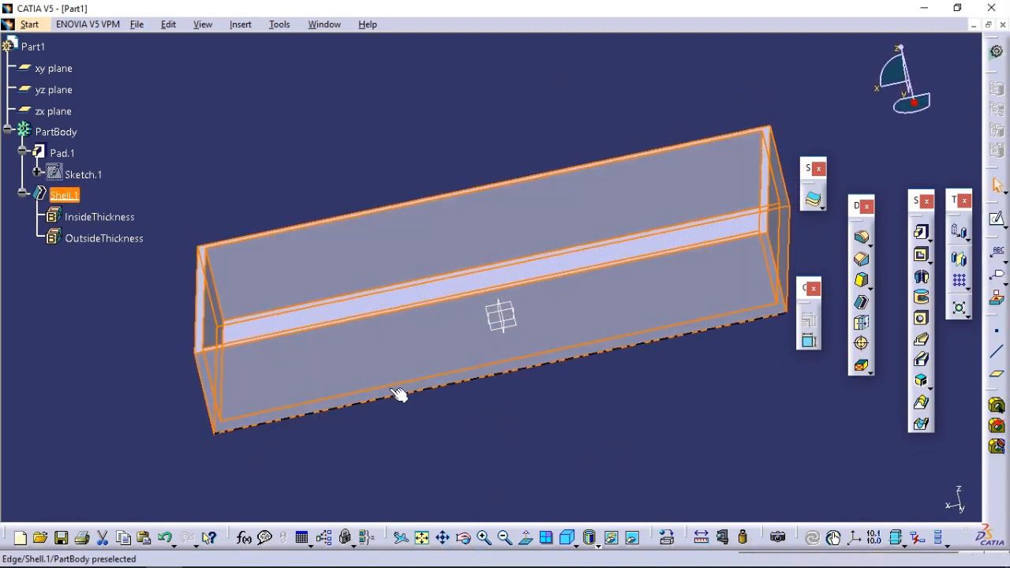
pyautogui.doubleClick(63, 196)
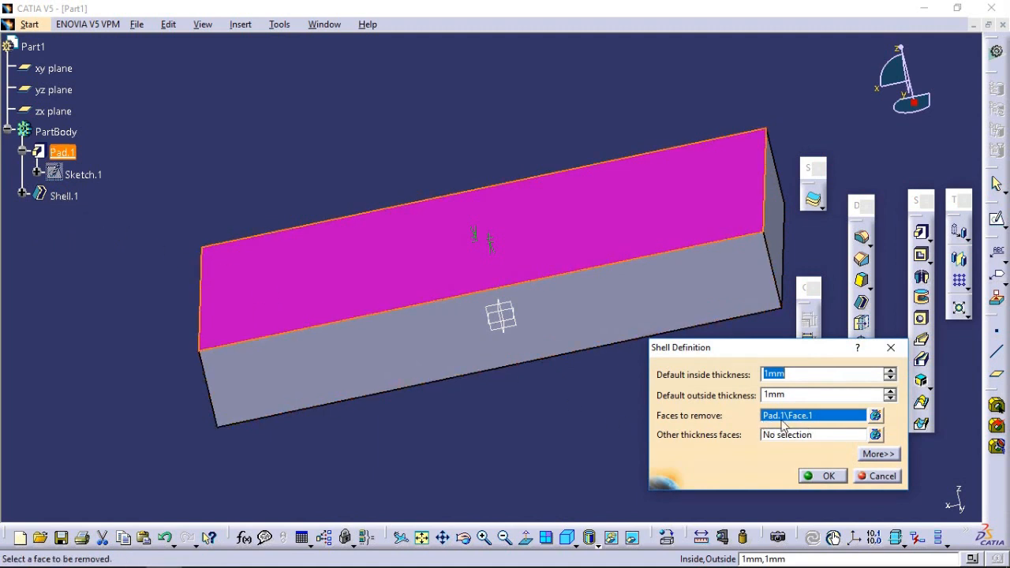
pyautogui.click(464, 537)
pyautogui.moveTo(507, 462); pyautogui.dragTo(462, 276)
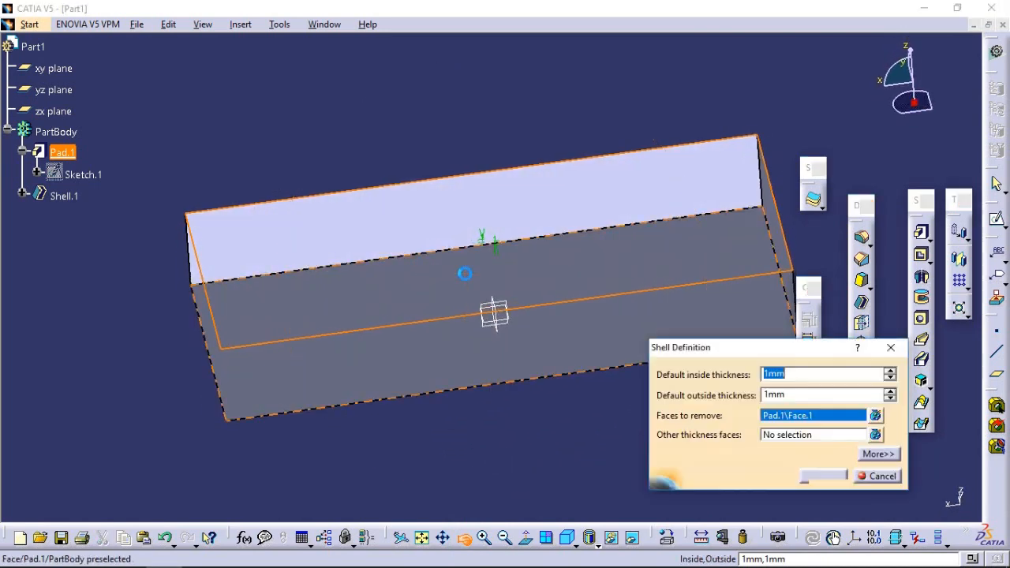
pyautogui.click(429, 308)
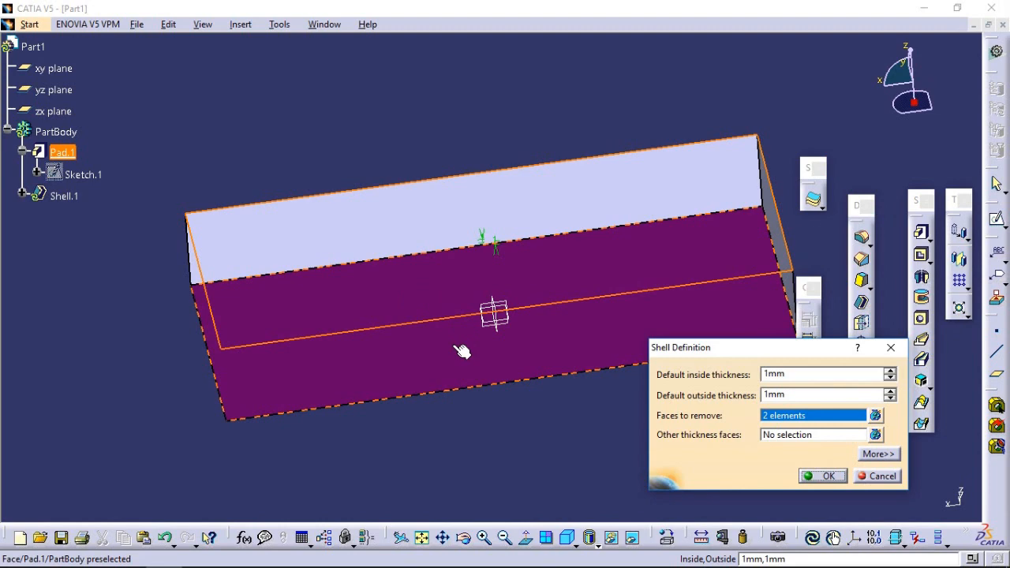
pyautogui.click(463, 537)
pyautogui.moveTo(452, 131); pyautogui.dragTo(411, 261)
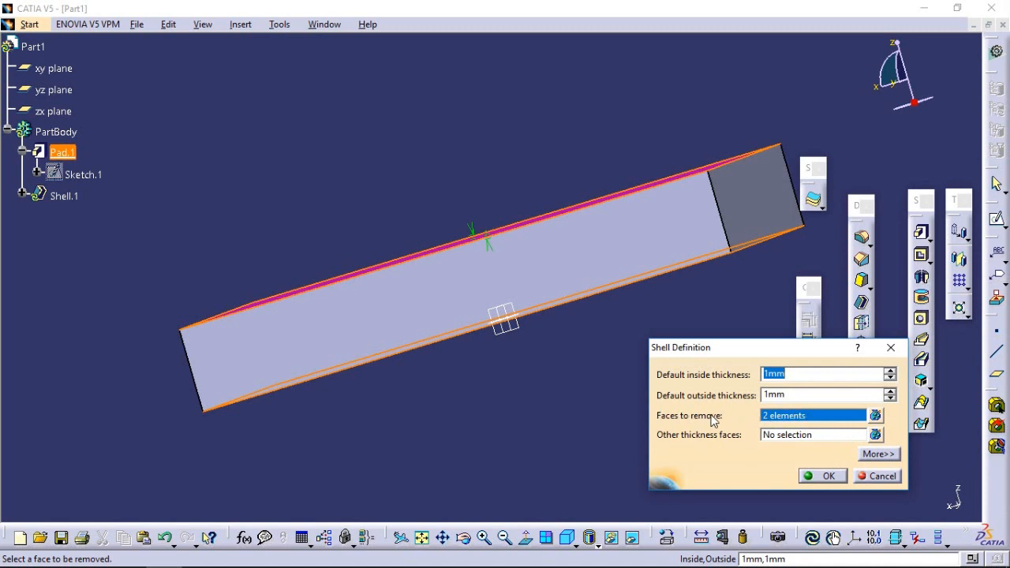
pyautogui.click(821, 477)
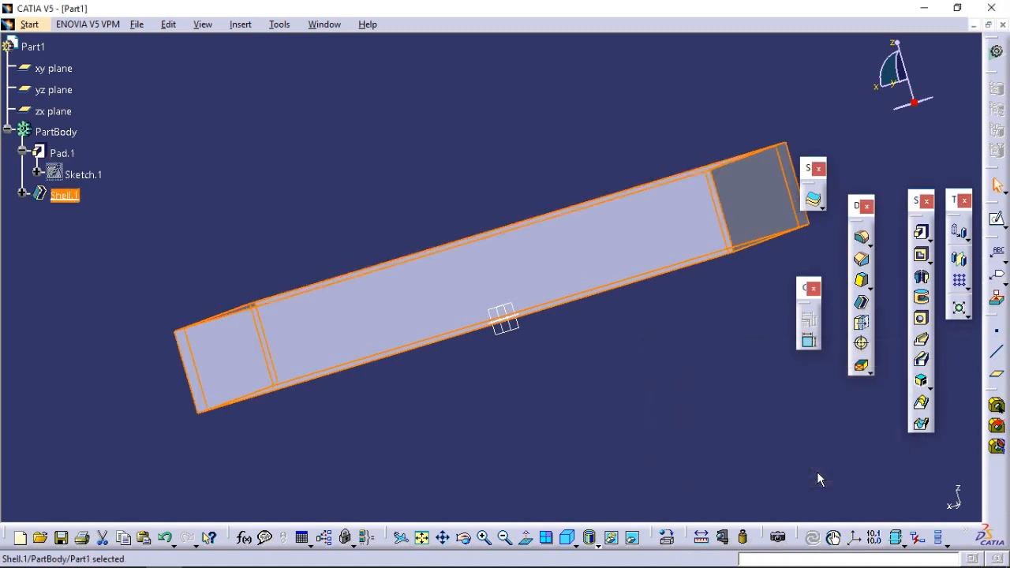
pyautogui.click(464, 538)
pyautogui.moveTo(578, 383); pyautogui.dragTo(635, 449)
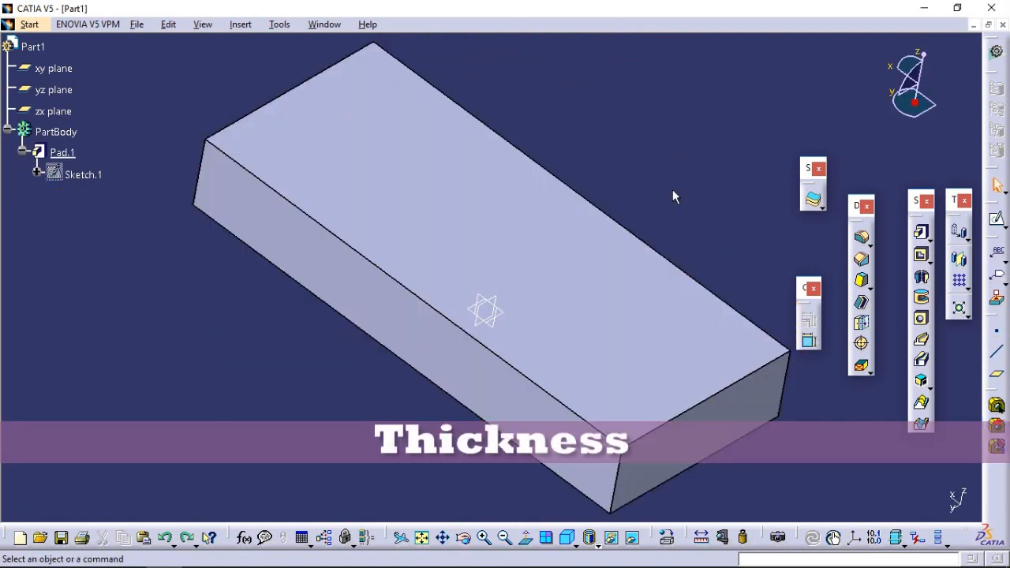
# Step: Apply a Thickness feature of 10 mm to the solid block's large upper face
pyautogui.click(861, 325)
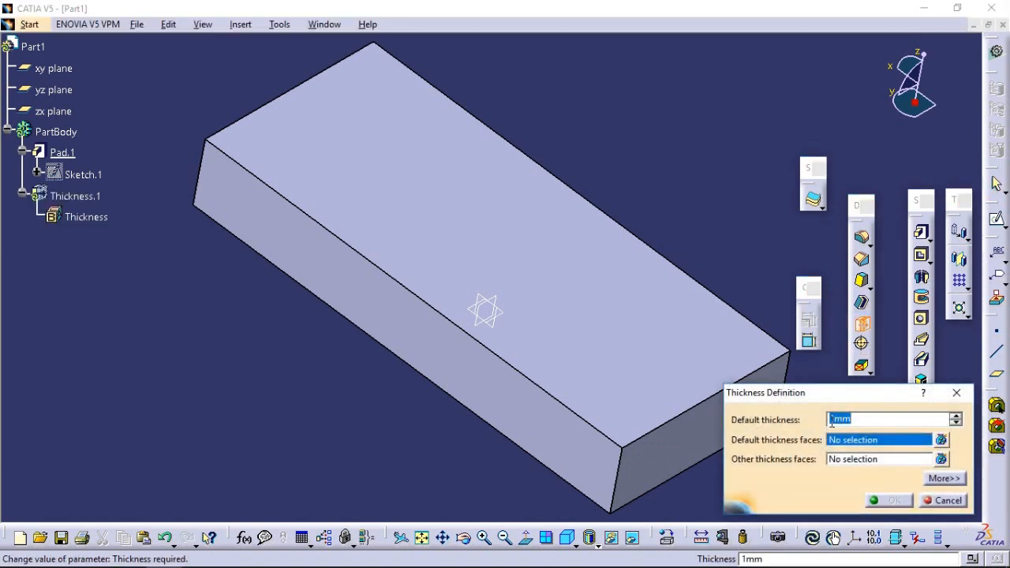
pyautogui.write('10')
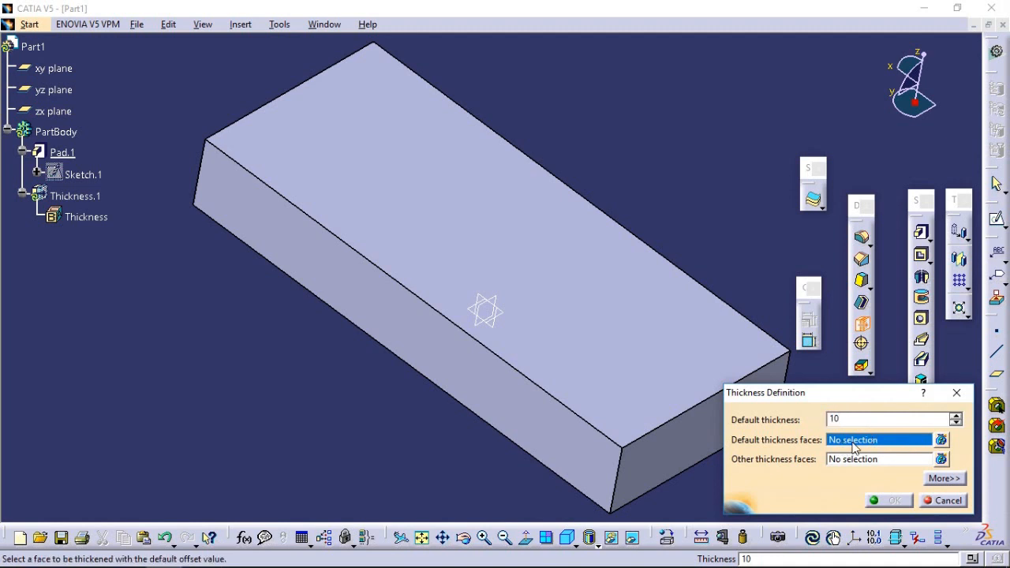
pyautogui.click(607, 303)
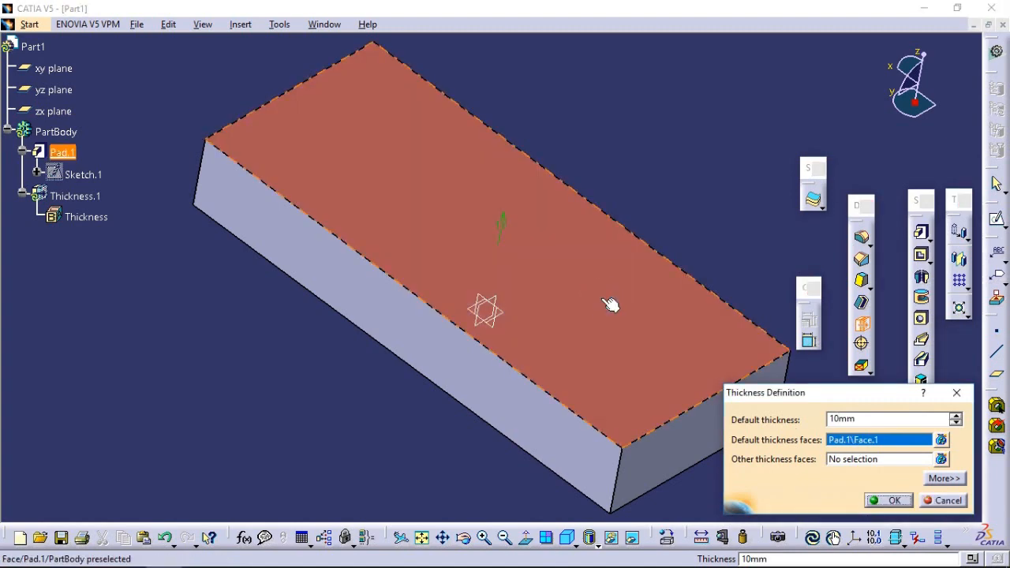
pyautogui.click(874, 500)
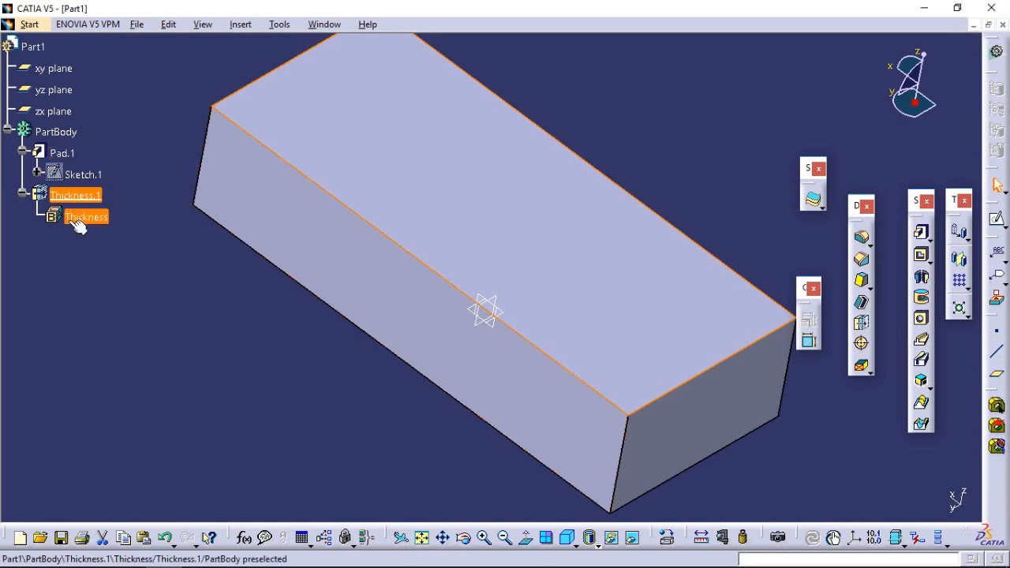
# Step: Edit the thickness feature to add the block's underside as an other thickness face with 10 mm, and accept it
pyautogui.click(85, 197)
pyautogui.doubleClick(85, 198)
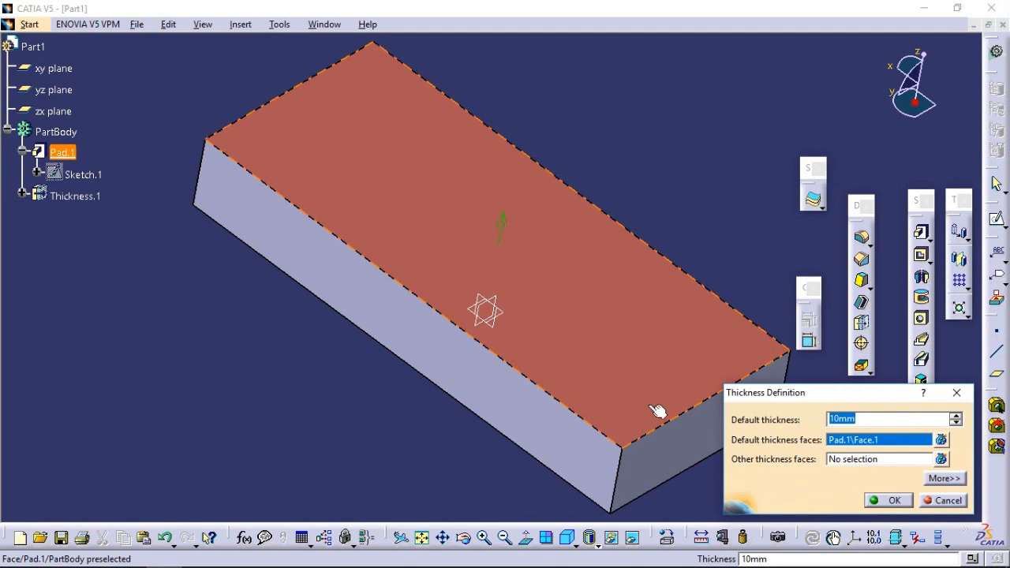
pyautogui.click(870, 460)
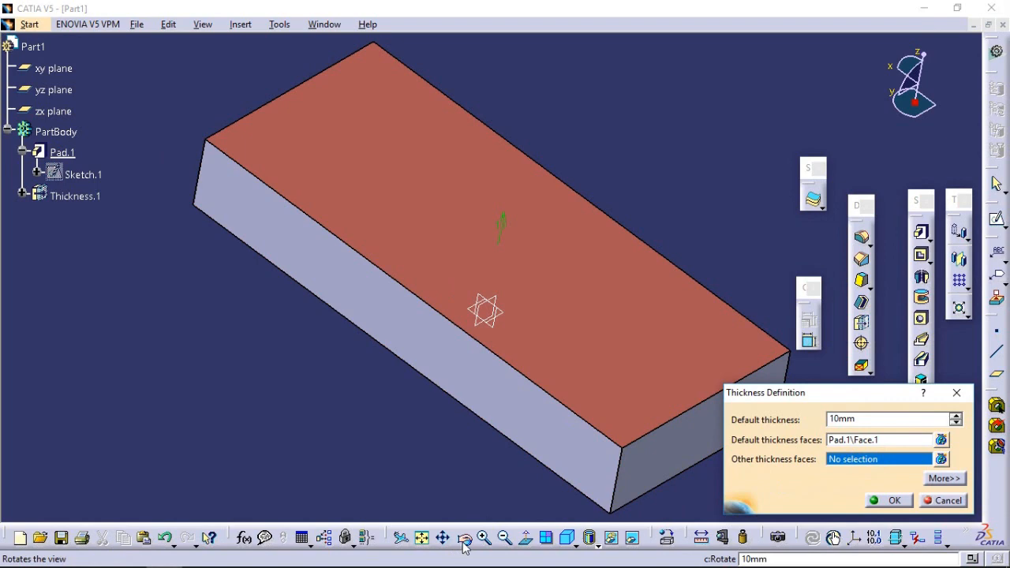
pyautogui.moveTo(462, 539); pyautogui.dragTo(469, 329)
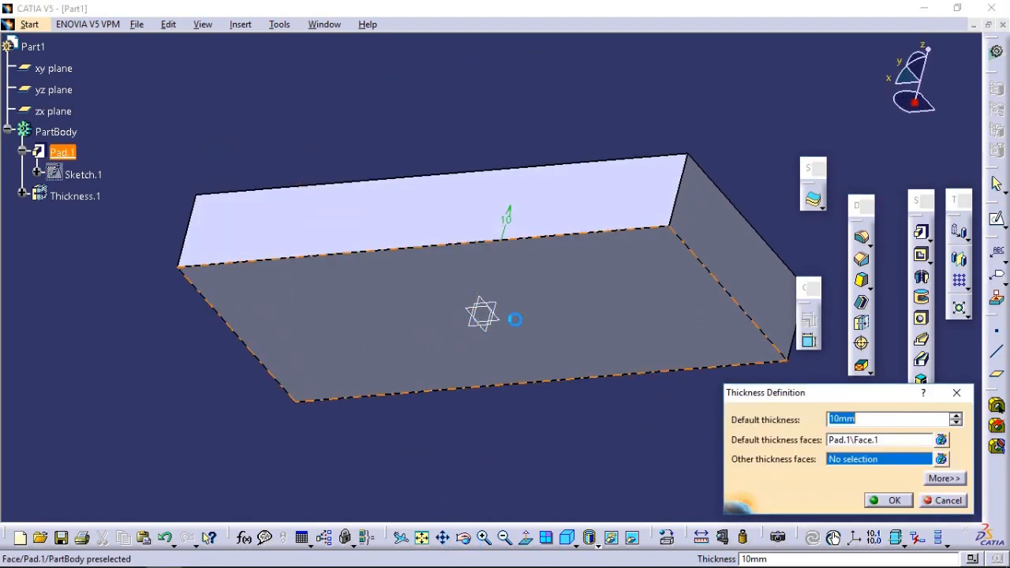
pyautogui.click(591, 304)
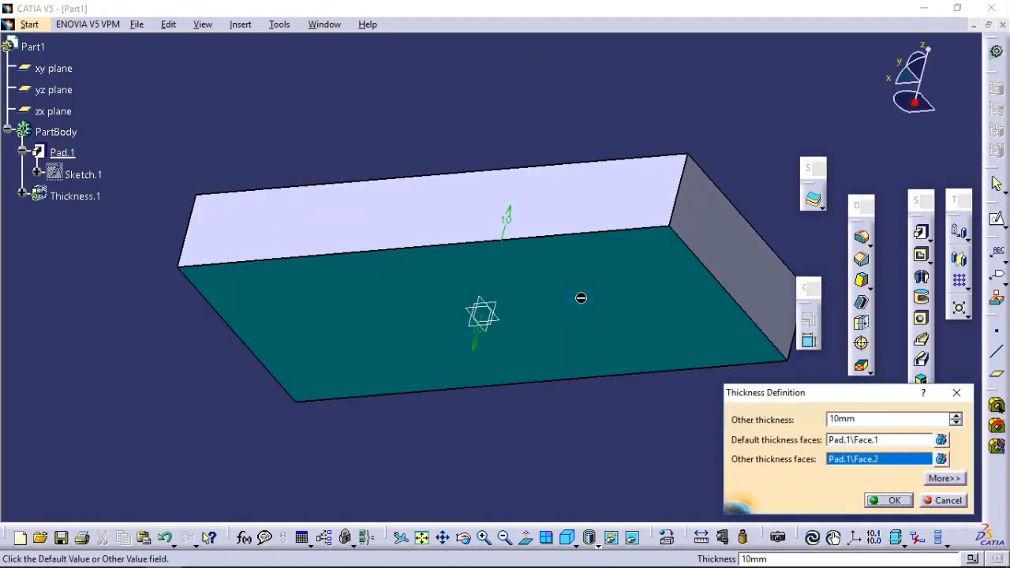
pyautogui.moveTo(464, 539); pyautogui.dragTo(662, 355)
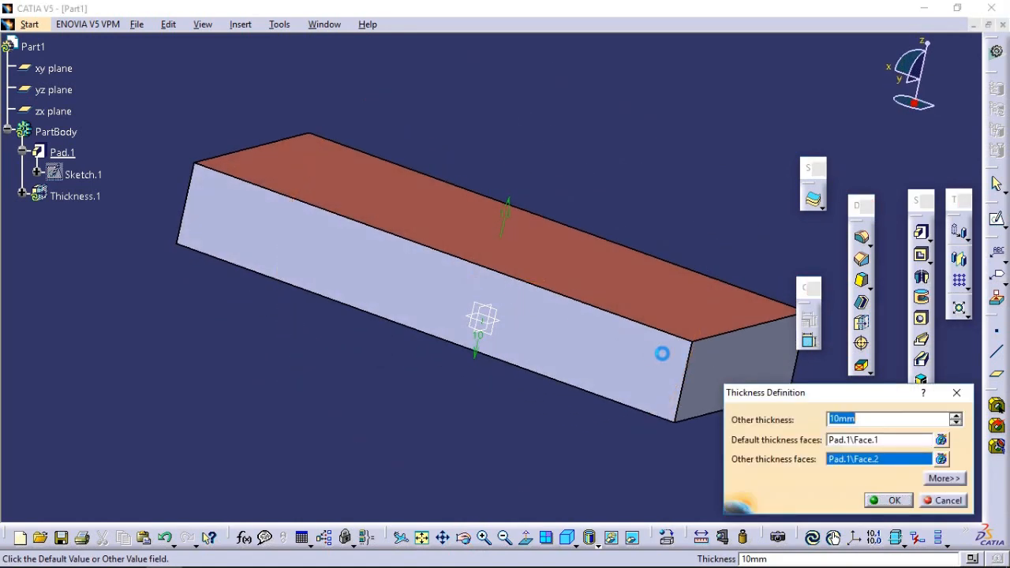
pyautogui.click(892, 501)
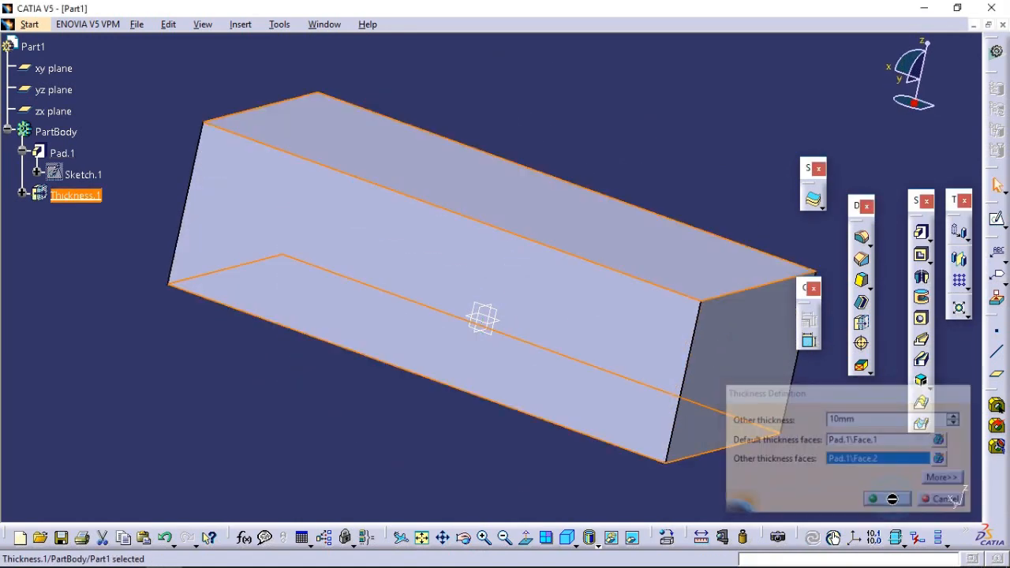
# Step: Open the thickness feature's two thickness parameters one after the other from its expanded entries and accept each
pyautogui.click(24, 203)
pyautogui.click(23, 194)
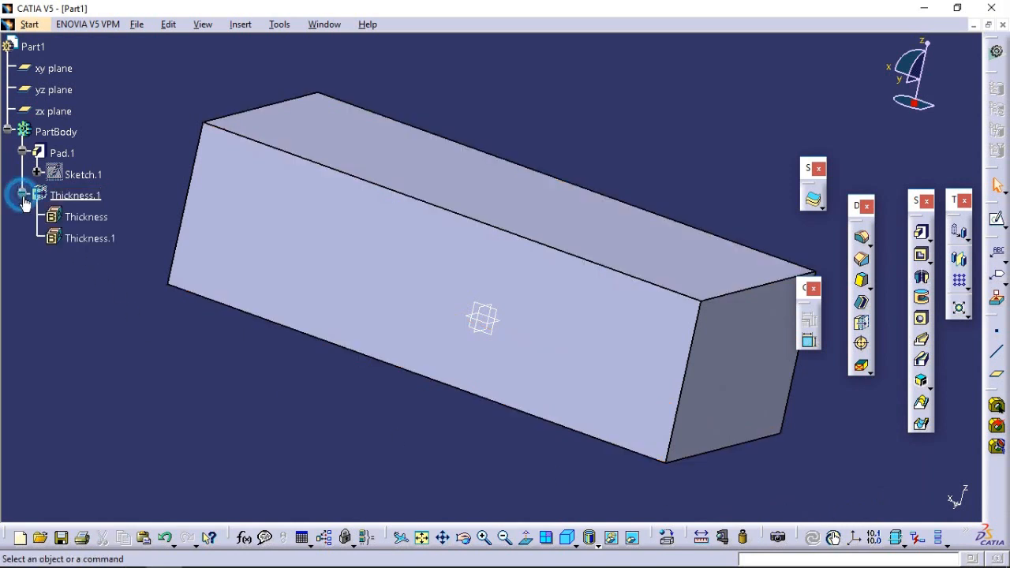
pyautogui.doubleClick(101, 219)
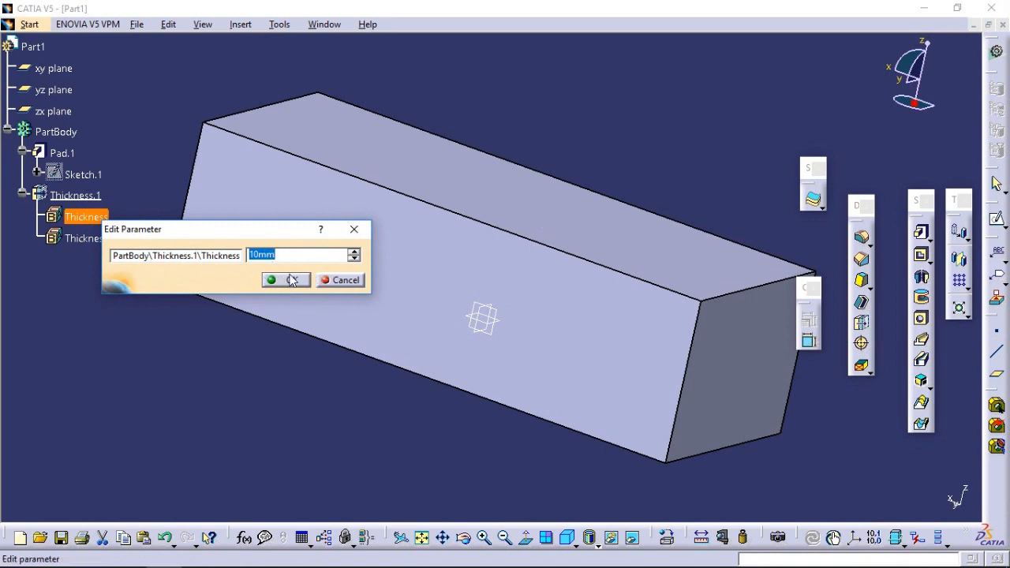
pyautogui.click(291, 280)
pyautogui.doubleClick(85, 238)
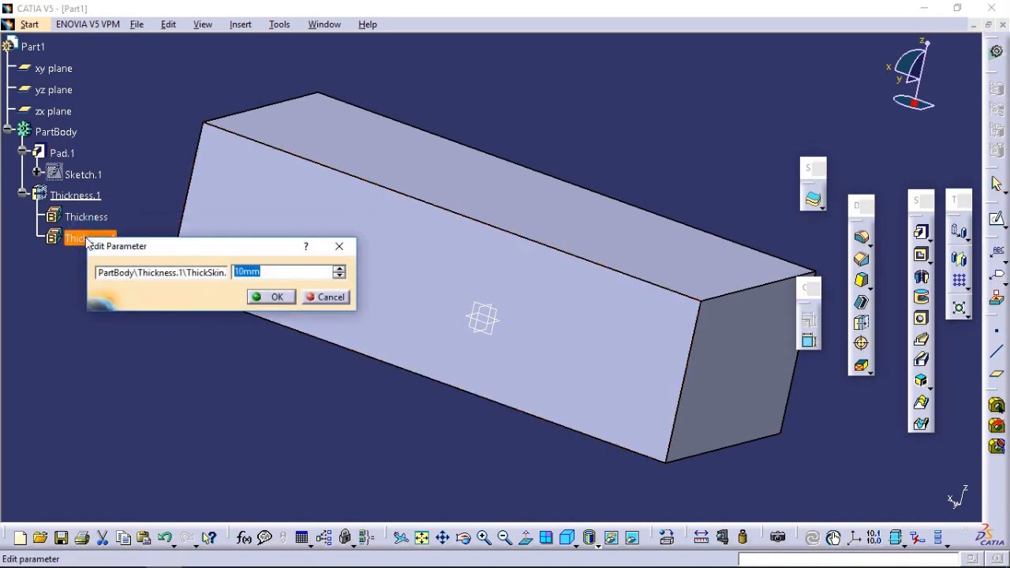
pyautogui.click(263, 297)
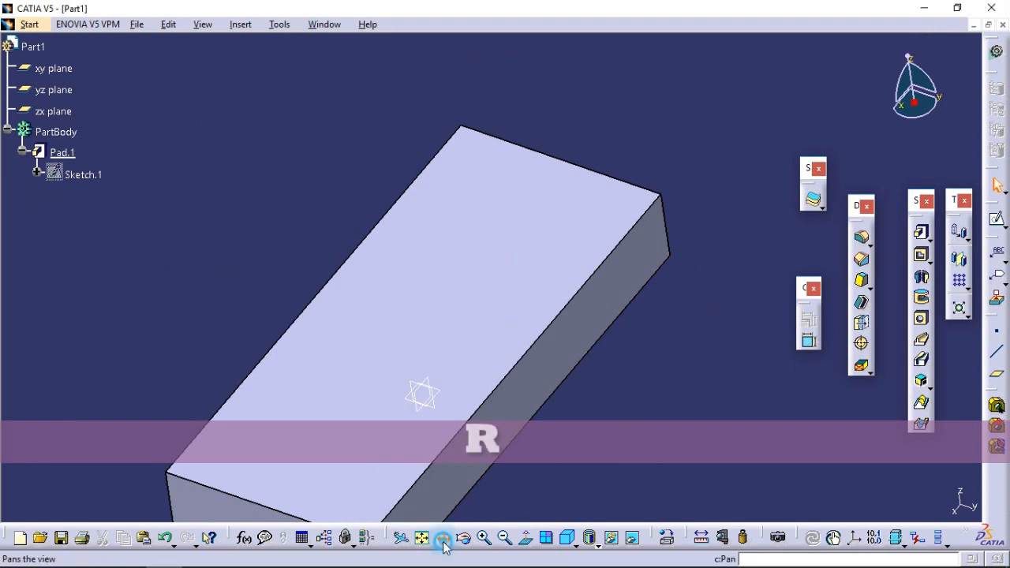
pyautogui.moveTo(564, 430); pyautogui.dragTo(591, 349)
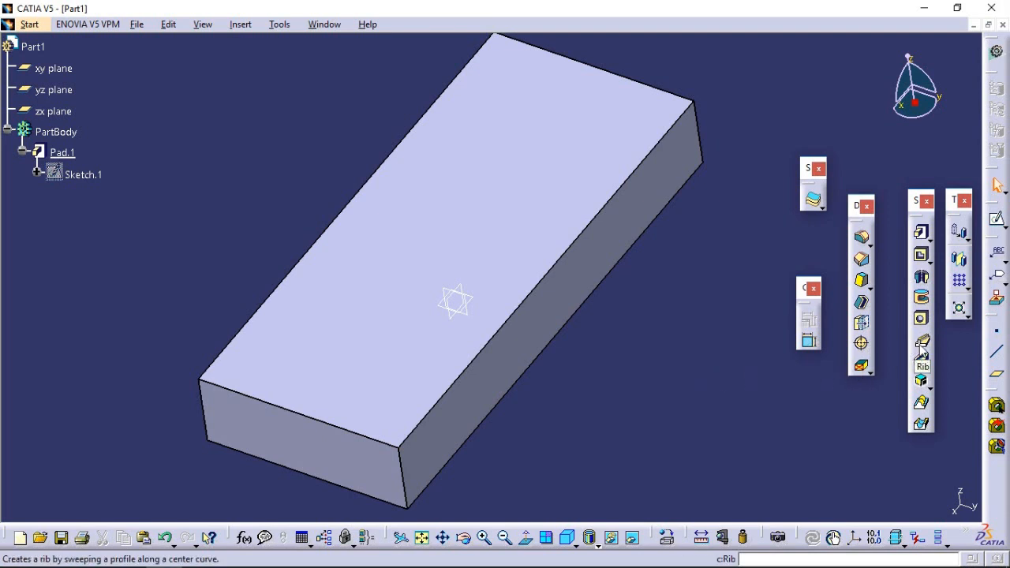
pyautogui.click(921, 345)
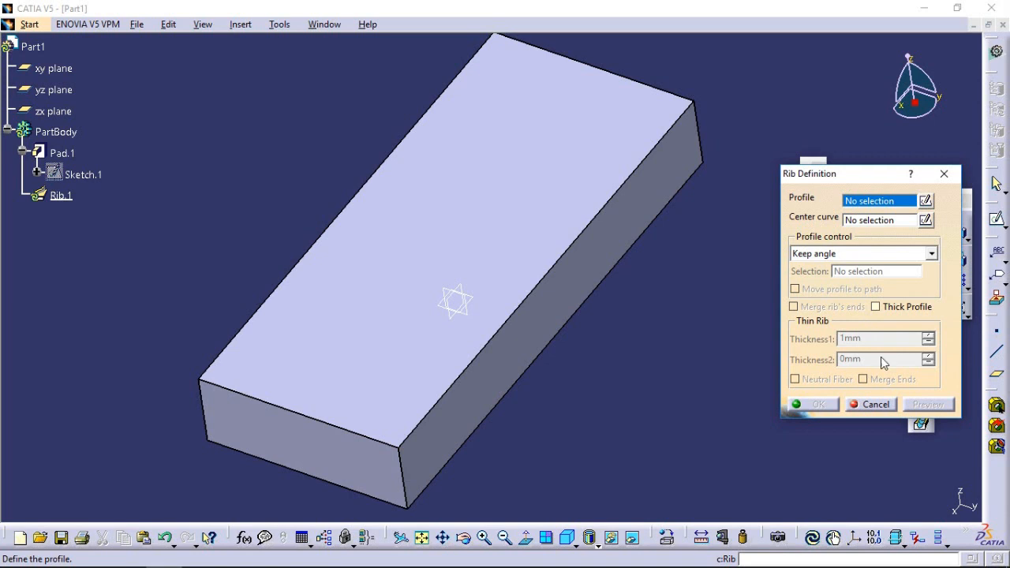
pyautogui.click(875, 404)
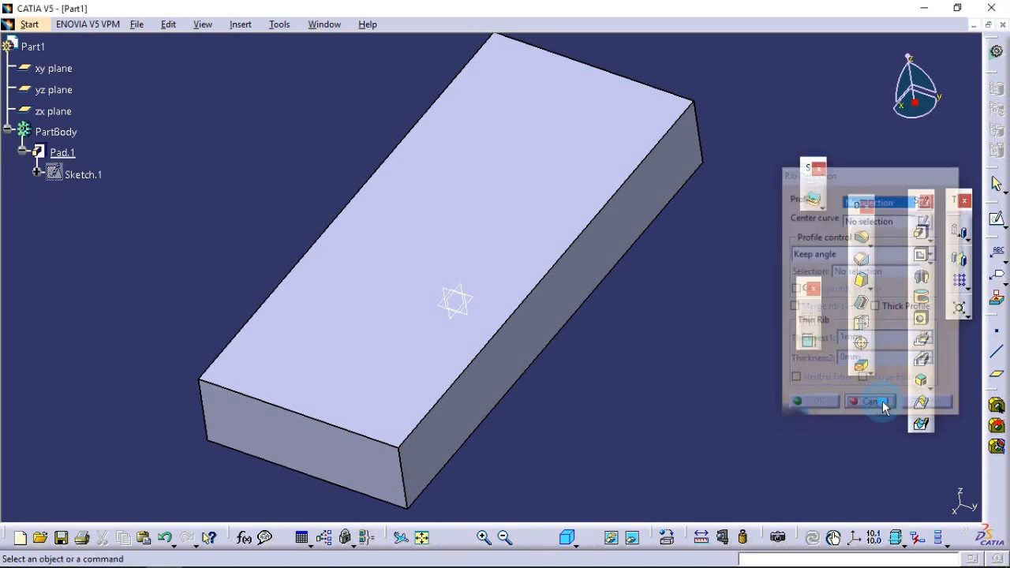
# Step: Sketch a square of about 10 mm on the block's short end face plane, standing on the block's upper edge, and exit the sketch
pyautogui.click(326, 468)
pyautogui.click(997, 222)
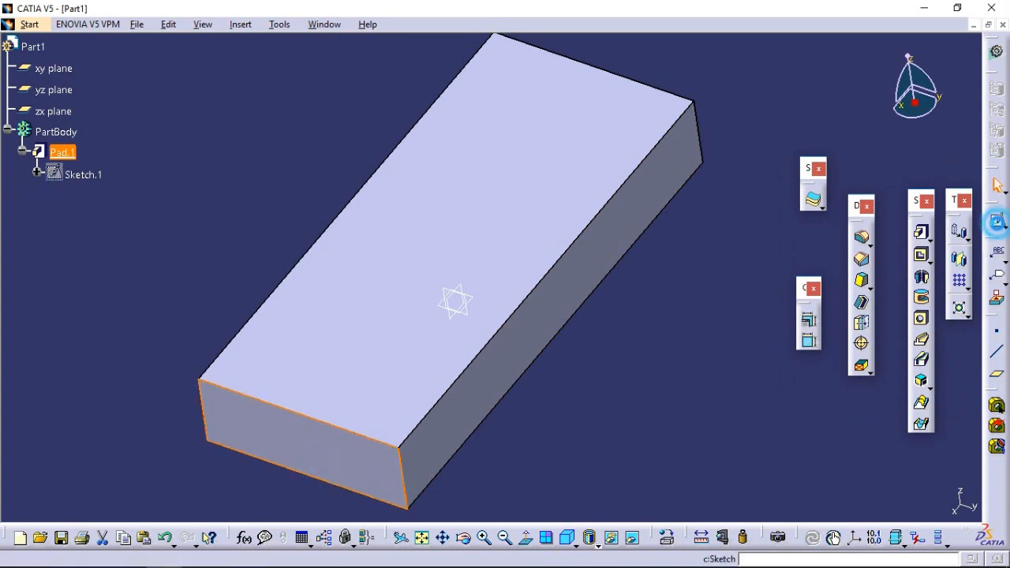
pyautogui.click(422, 540)
pyautogui.click(482, 540)
pyautogui.click(482, 540)
pyautogui.click(482, 540)
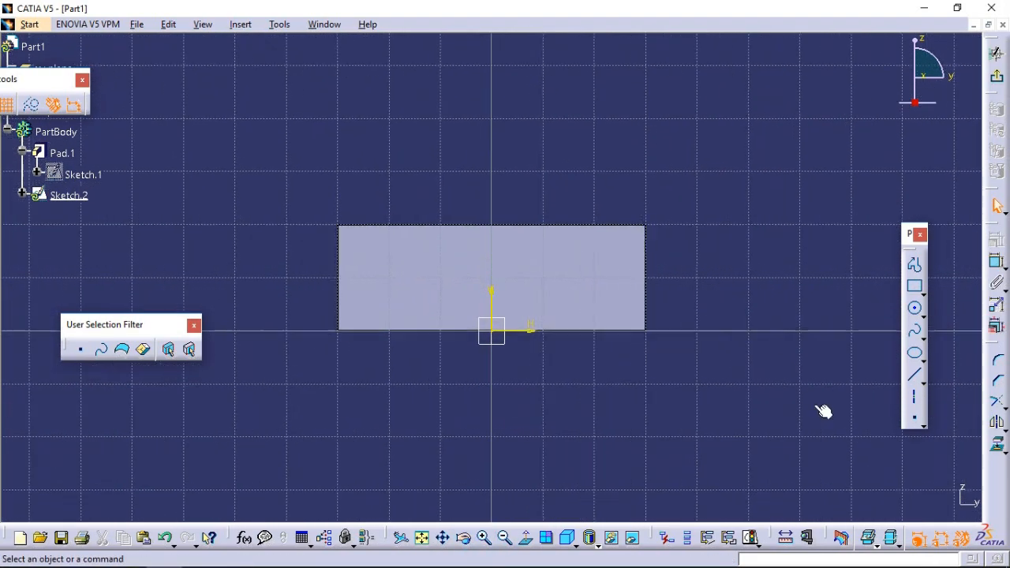
pyautogui.click(913, 286)
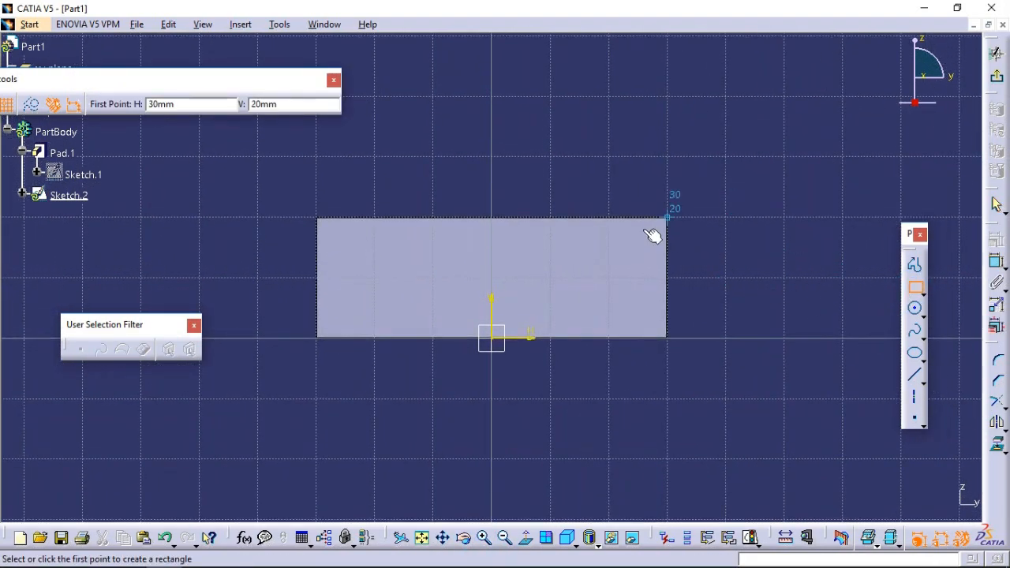
pyautogui.click(550, 218)
pyautogui.click(610, 156)
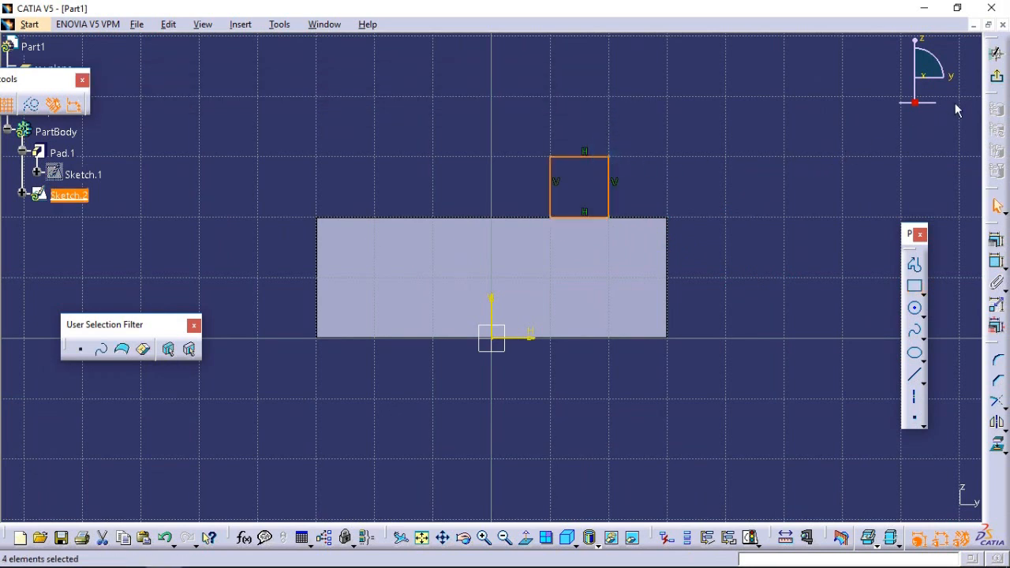
pyautogui.click(998, 80)
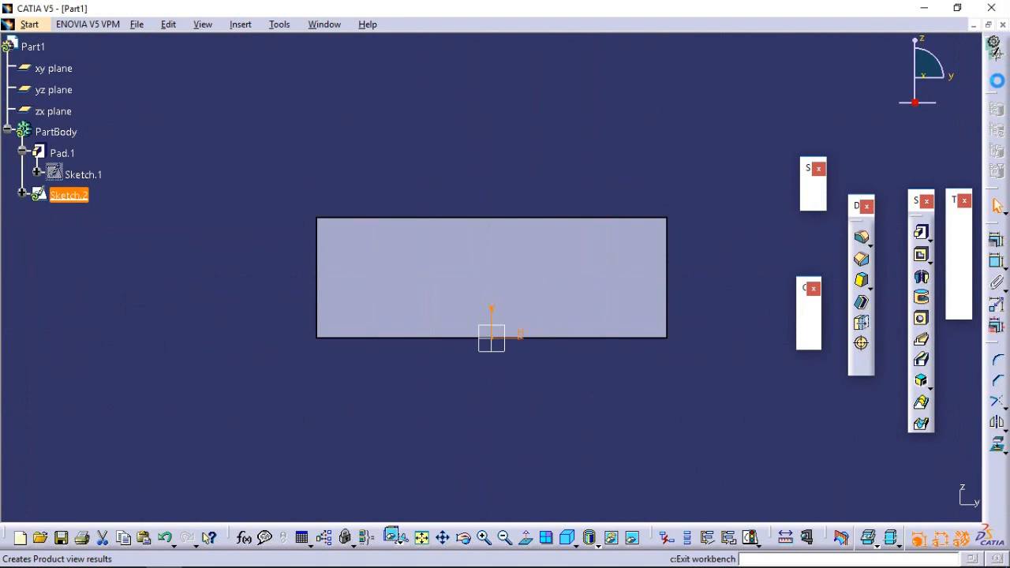
# Step: Sketch a straight line on the block's large upper face from the square's outer lower corner to the diagonally opposite face corner, and exit the sketch
pyautogui.click(504, 537)
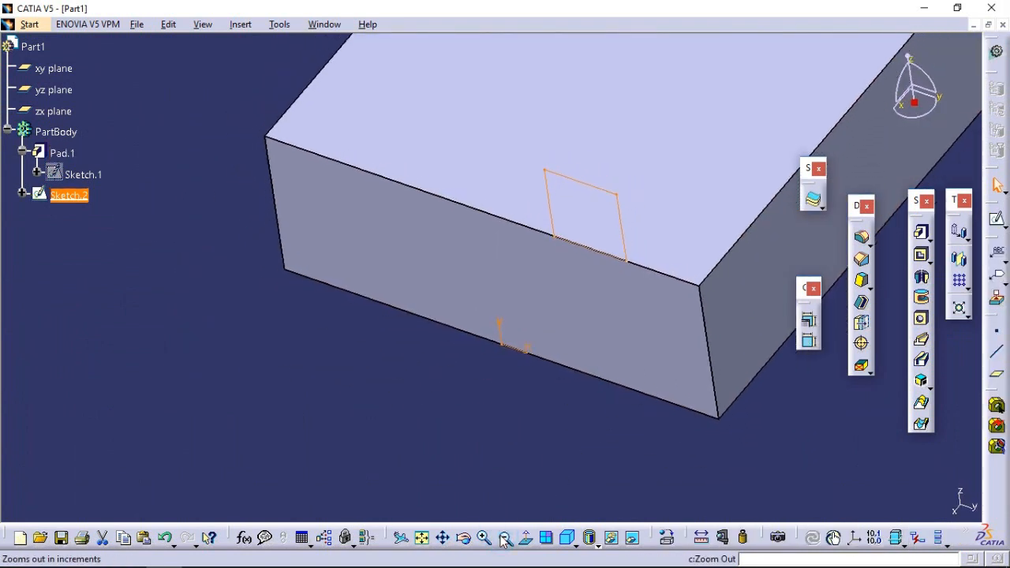
pyautogui.click(442, 537)
pyautogui.moveTo(491, 356); pyautogui.dragTo(372, 473)
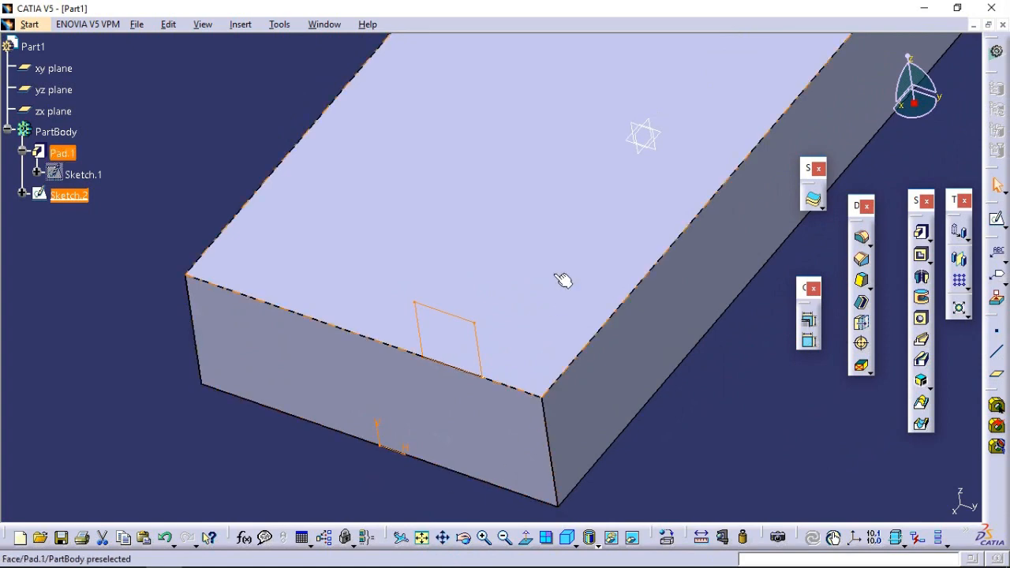
pyautogui.click(552, 253)
pyautogui.click(534, 393)
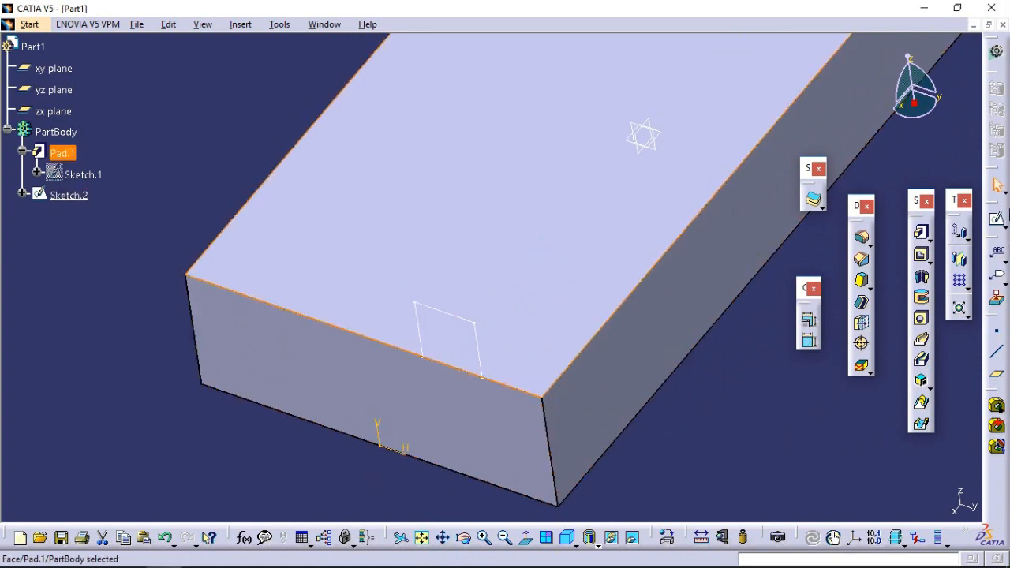
pyautogui.click(998, 221)
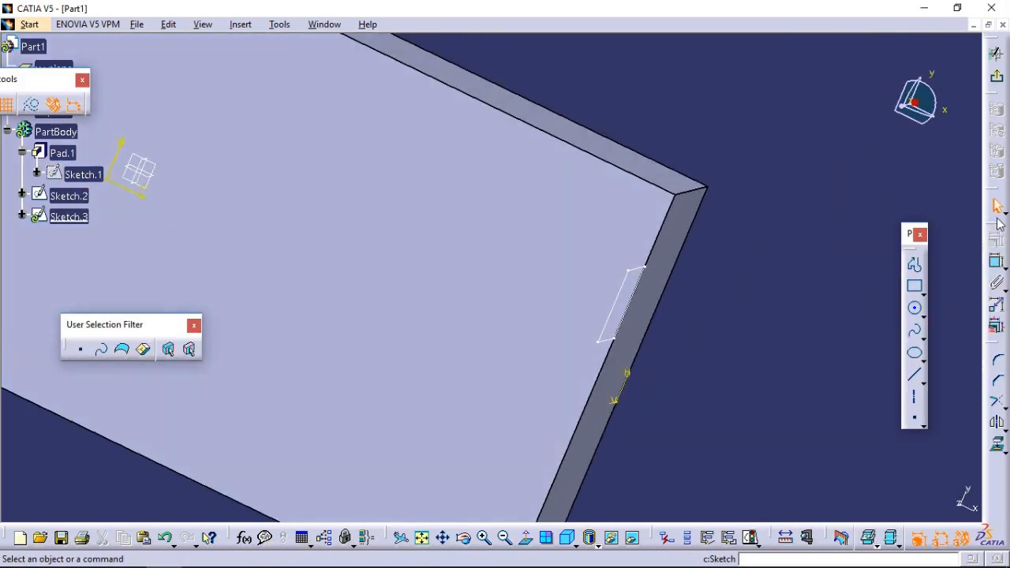
pyautogui.click(505, 537)
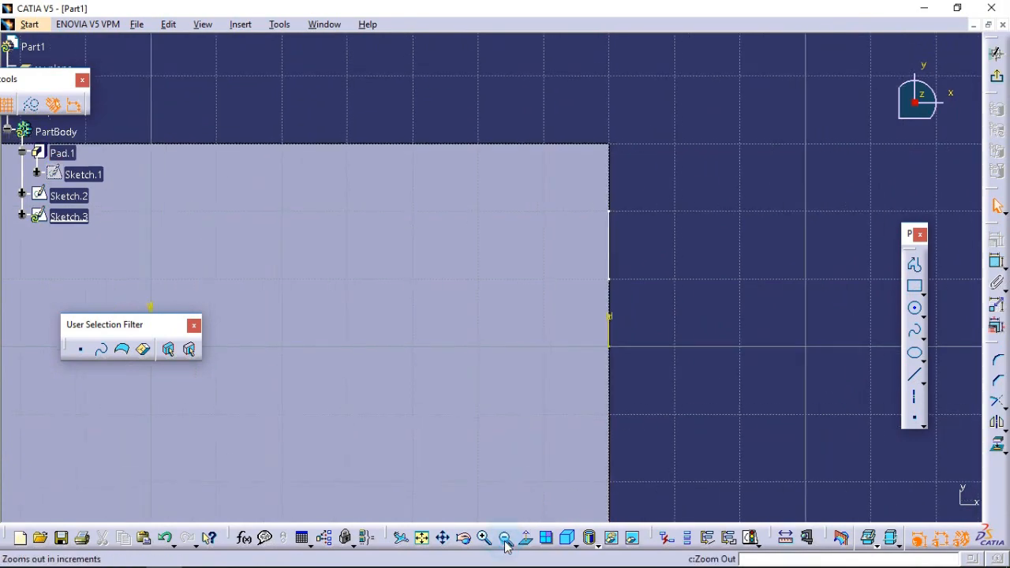
pyautogui.moveTo(537, 467); pyautogui.dragTo(720, 411, button='middle')
pyautogui.click(914, 375)
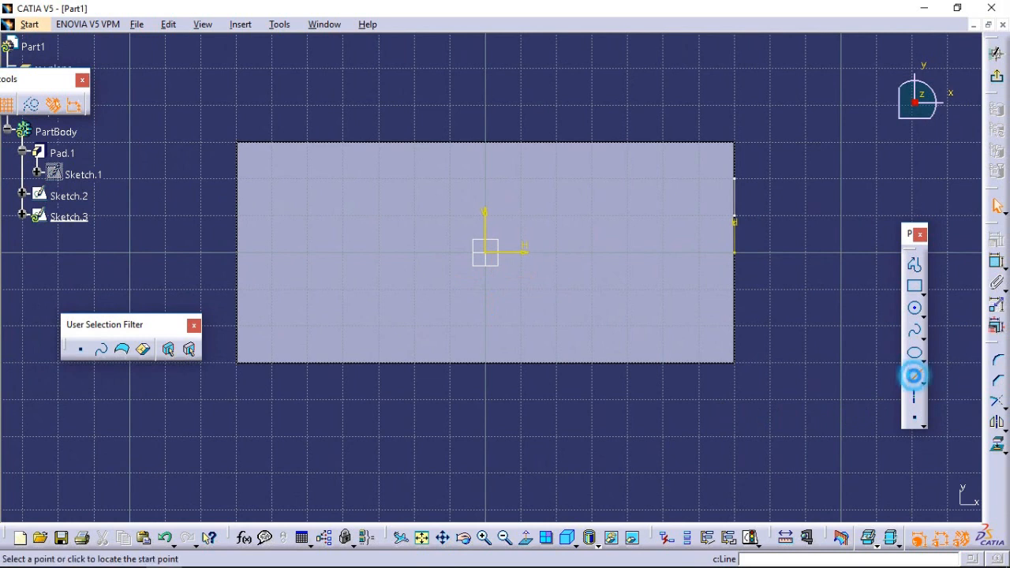
pyautogui.click(734, 180)
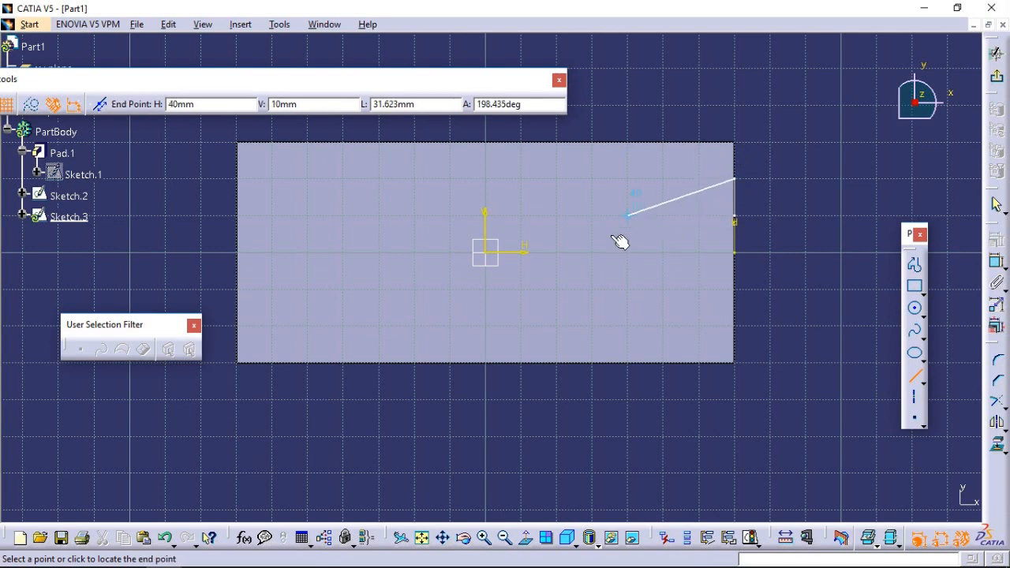
pyautogui.click(238, 362)
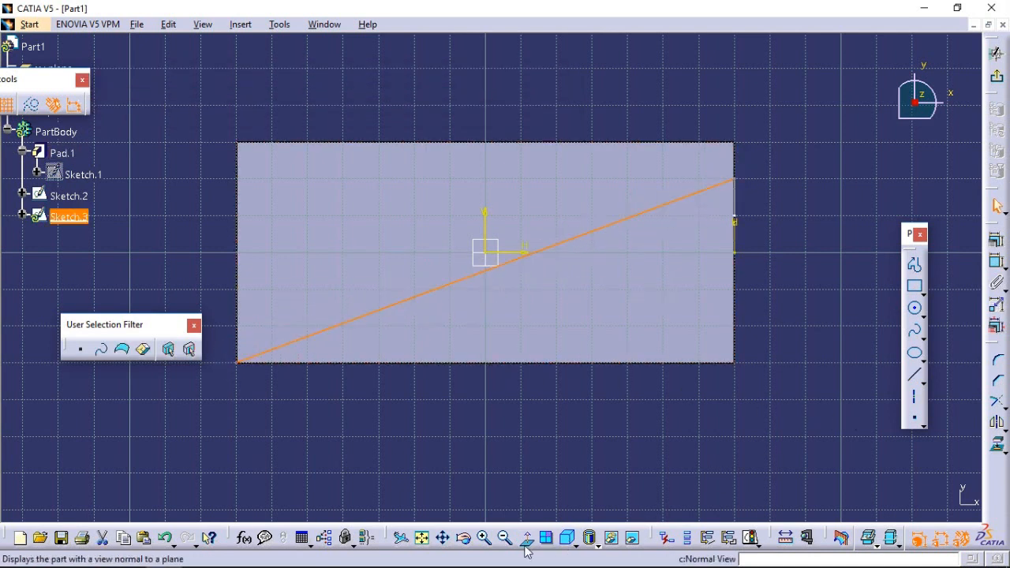
pyautogui.click(464, 538)
pyautogui.moveTo(613, 484); pyautogui.dragTo(471, 444)
pyautogui.click(996, 78)
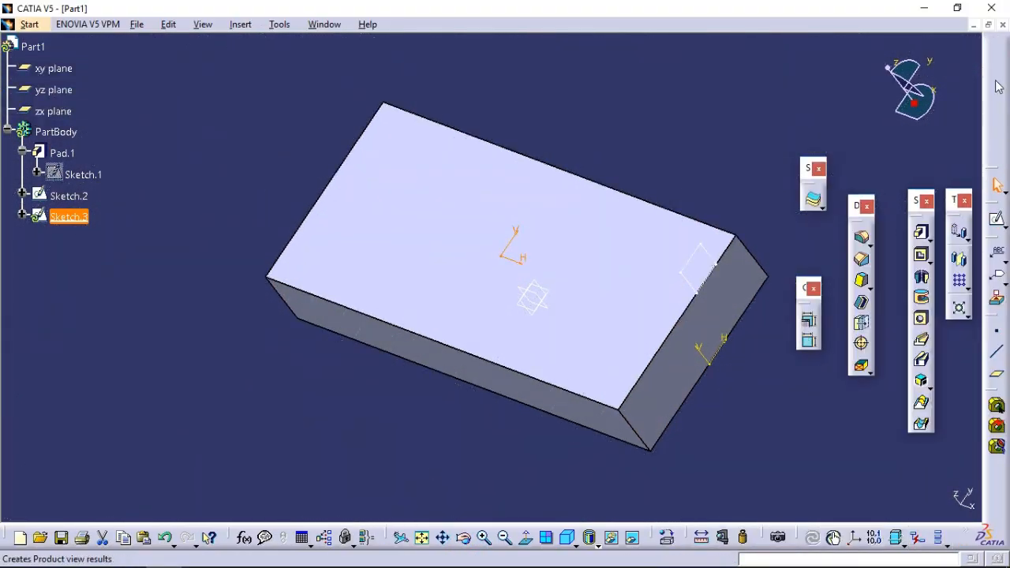
# Step: Create a rib with the square sketch as profile and the diagonal line as center curve, keeping the Keep angle profile control
pyautogui.click(483, 542)
pyautogui.click(442, 538)
pyautogui.moveTo(500, 482); pyautogui.dragTo(526, 457)
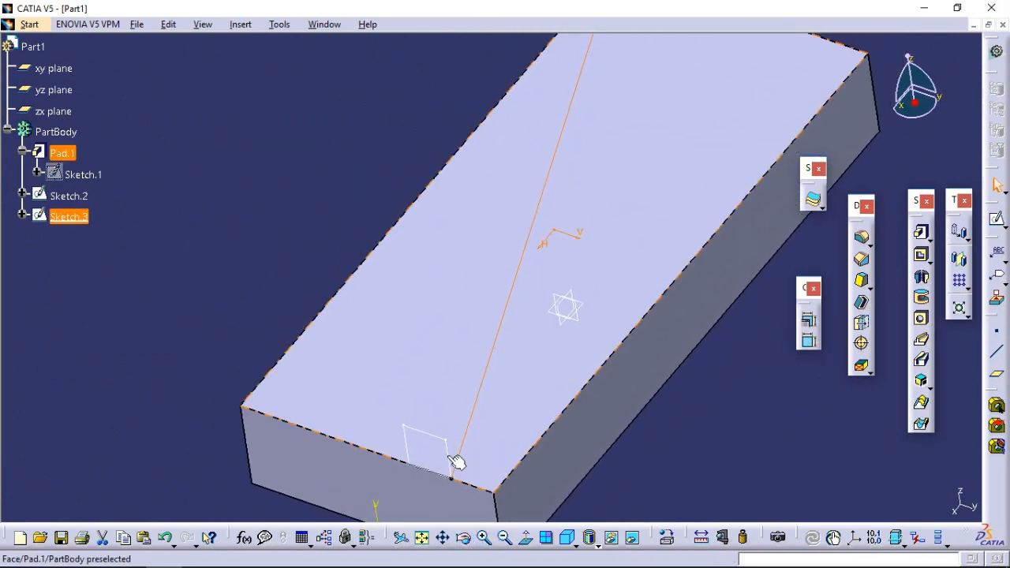
pyautogui.click(737, 435)
pyautogui.click(922, 343)
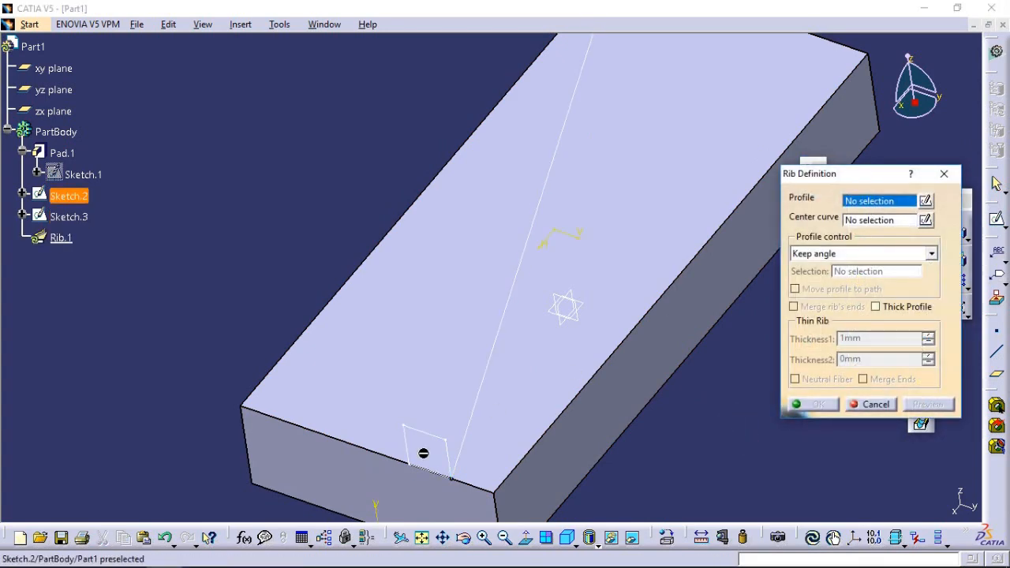
pyautogui.click(446, 442)
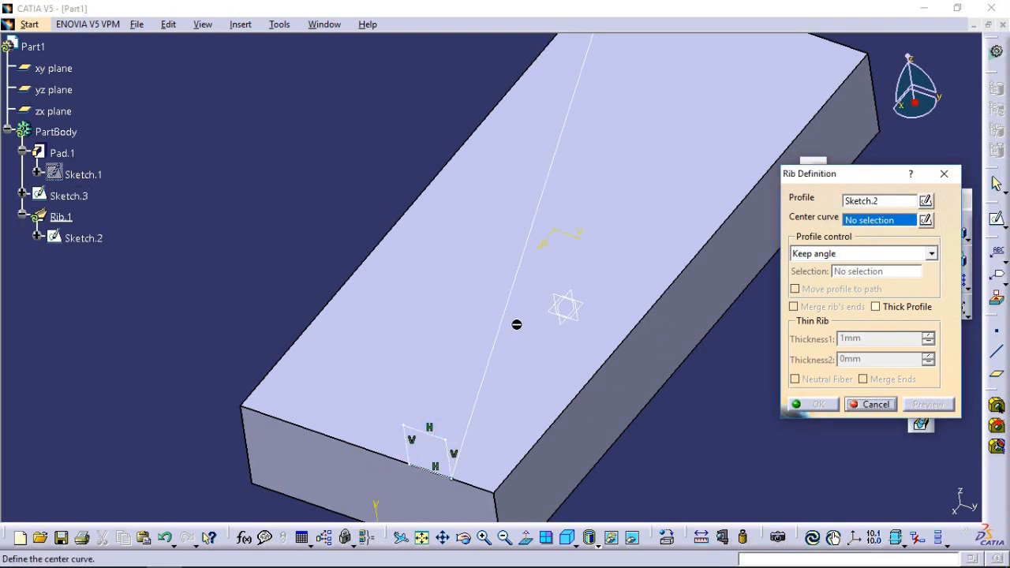
pyautogui.click(503, 318)
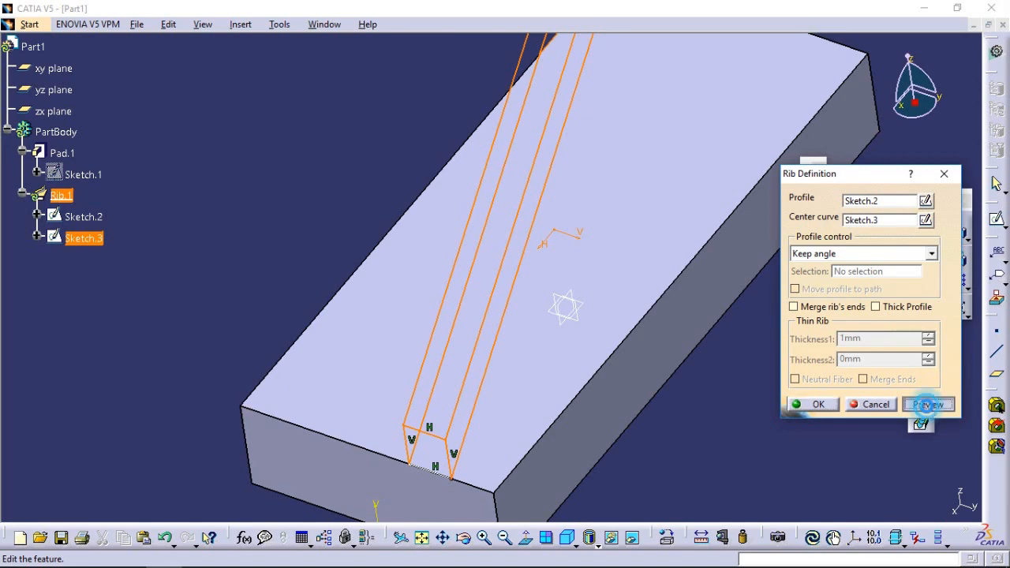
pyautogui.click(927, 404)
pyautogui.click(818, 405)
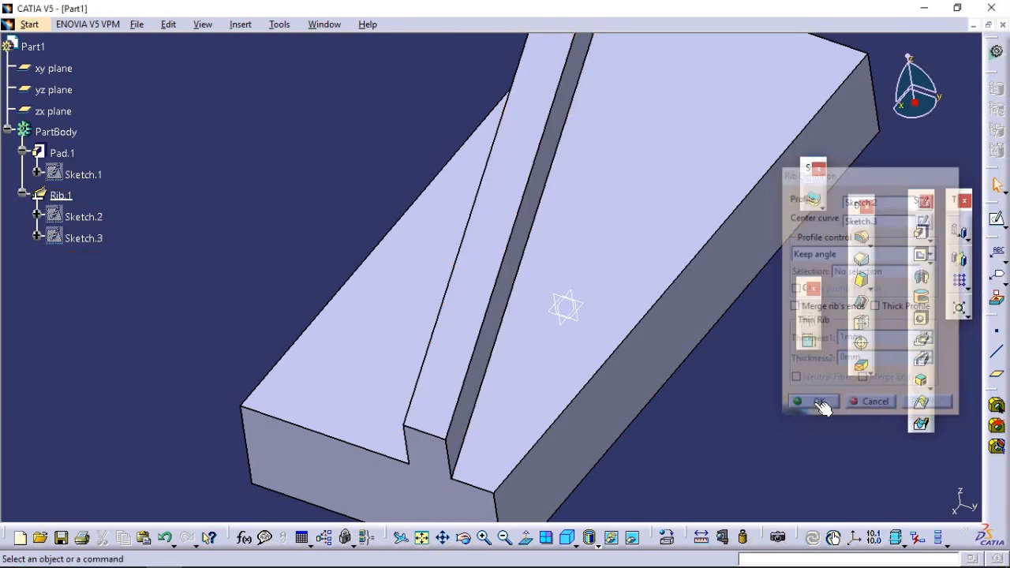
# Step: Edit the rib's center curve sketch so the line starts at the square profile's other lower corner, and exit the sketch
pyautogui.click(464, 538)
pyautogui.moveTo(453, 483); pyautogui.dragTo(797, 284)
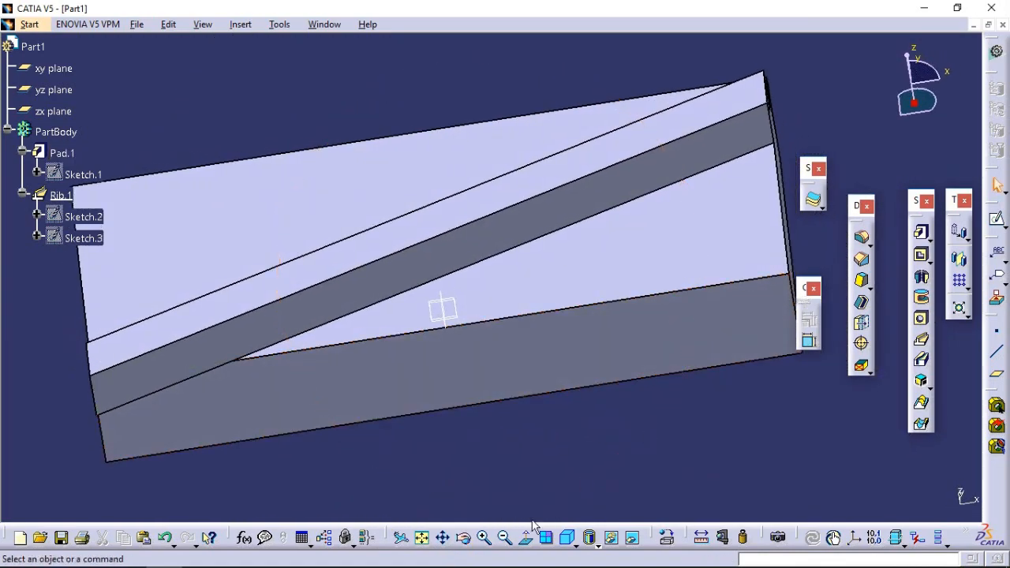
pyautogui.click(466, 538)
pyautogui.moveTo(368, 462); pyautogui.dragTo(478, 406)
pyautogui.doubleClick(81, 223)
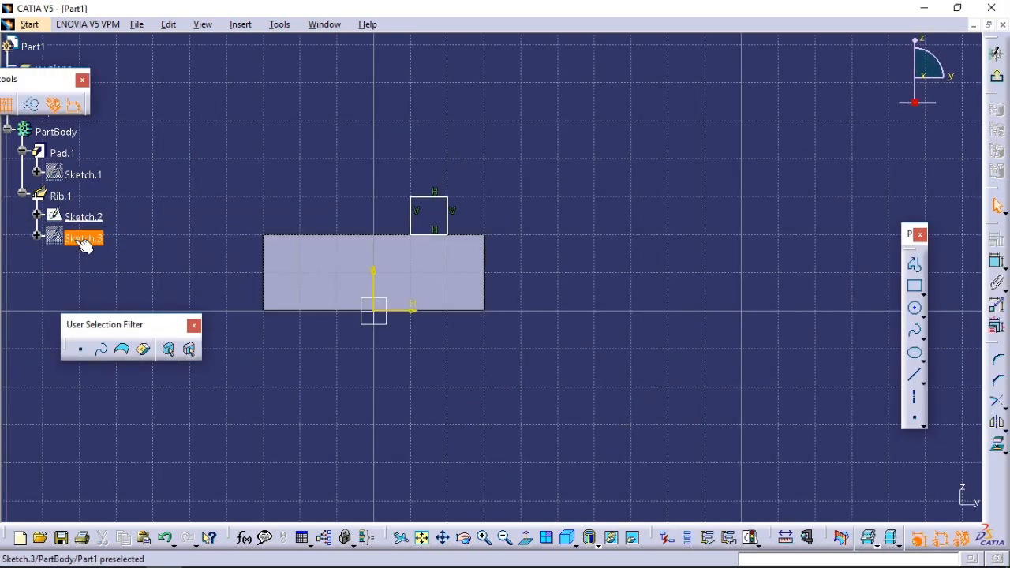
pyautogui.doubleClick(74, 239)
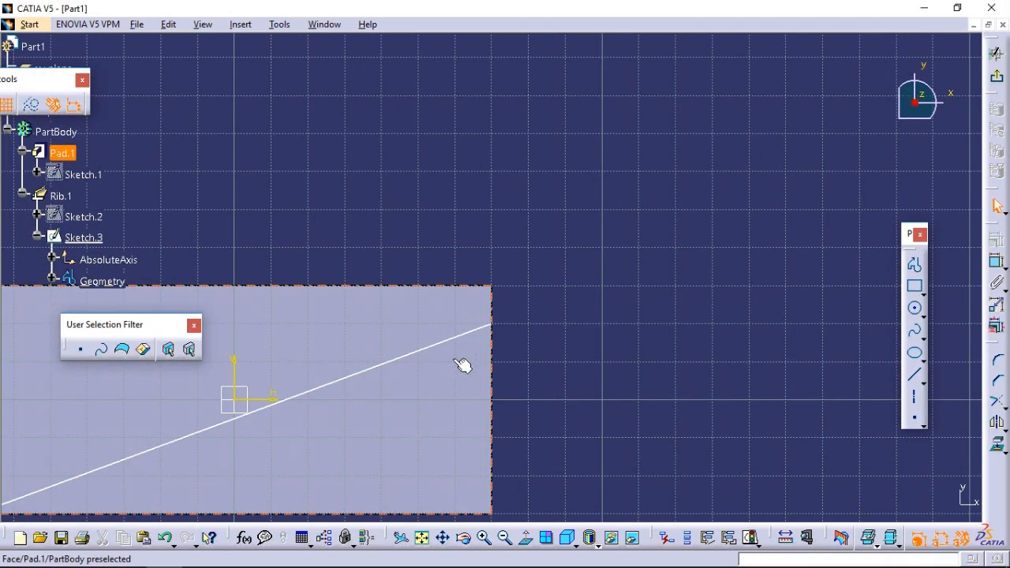
pyautogui.moveTo(491, 325); pyautogui.dragTo(491, 363)
pyautogui.click(996, 76)
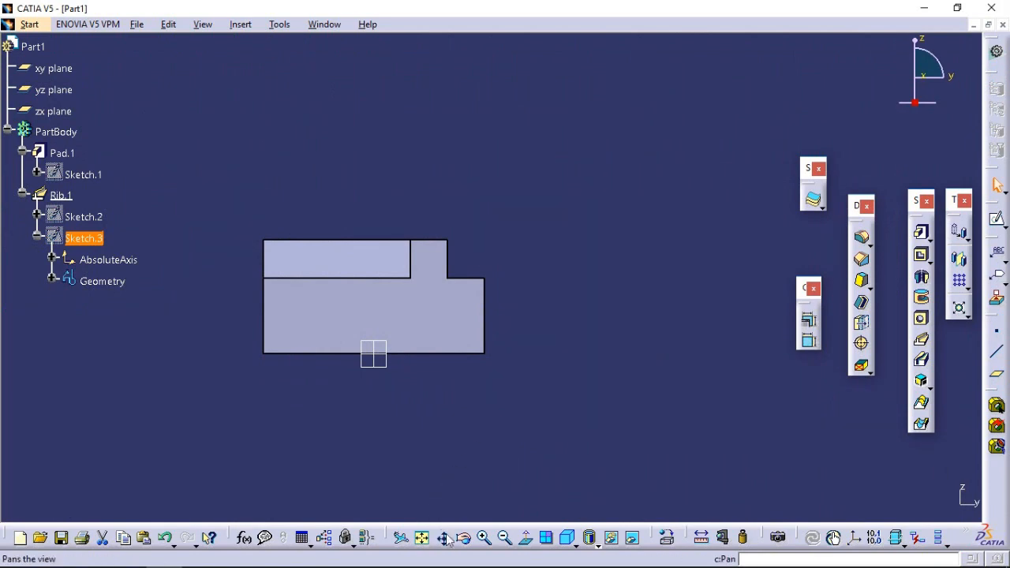
# Step: Examine the updated rib and both of its ends on the block from several viewpoints
pyautogui.click(463, 544)
pyautogui.moveTo(547, 343); pyautogui.dragTo(670, 441)
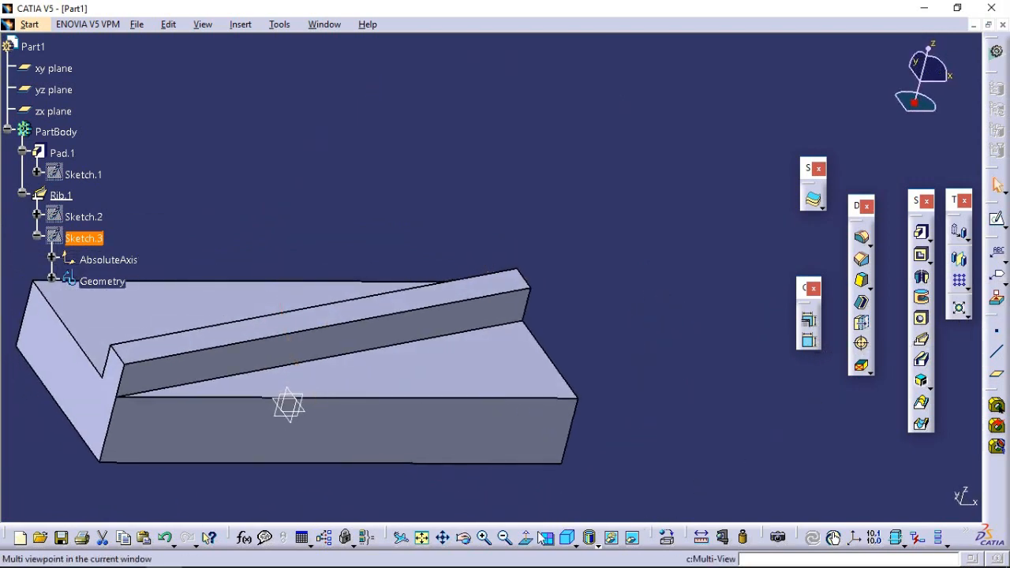
pyautogui.click(442, 537)
pyautogui.moveTo(424, 480); pyautogui.dragTo(677, 426)
pyautogui.click(464, 537)
pyautogui.moveTo(453, 442); pyautogui.dragTo(272, 332)
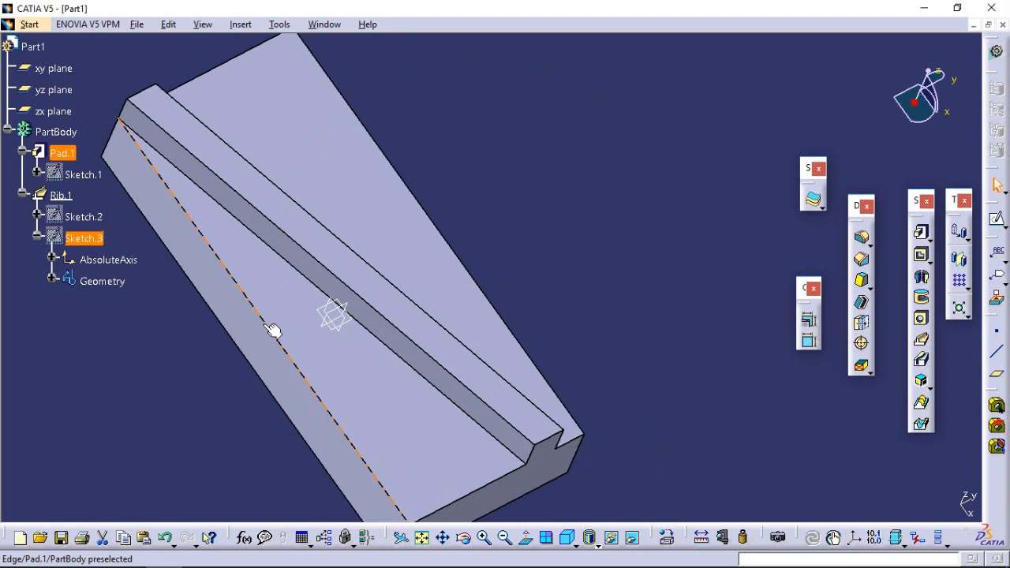
pyautogui.click(565, 288)
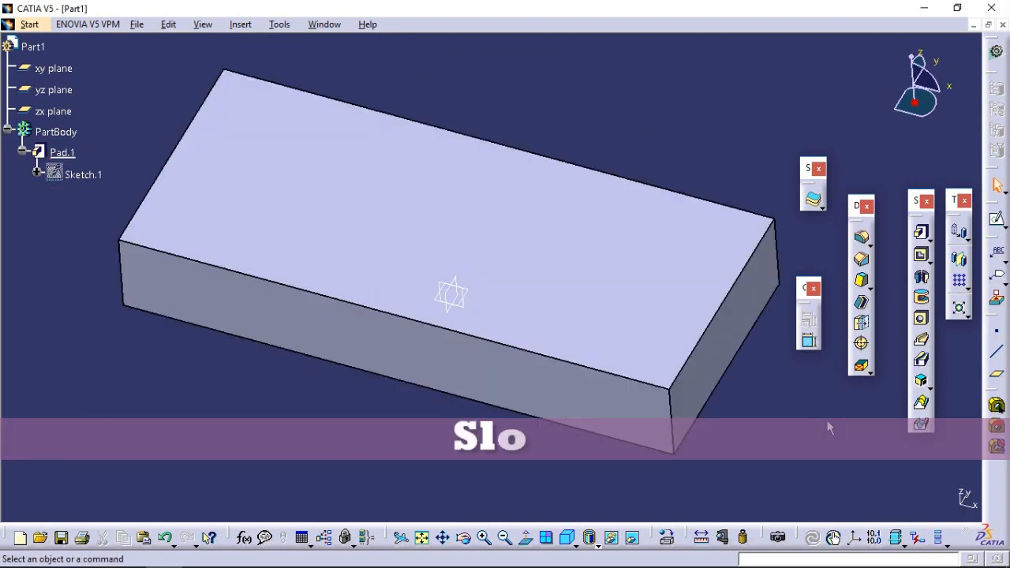
# Step: Sketch a small upright rectangle on the block's end face straddling its upper edge, first corner at about H 4.3 mm, V 23.8 mm, and exit
pyautogui.click(921, 360)
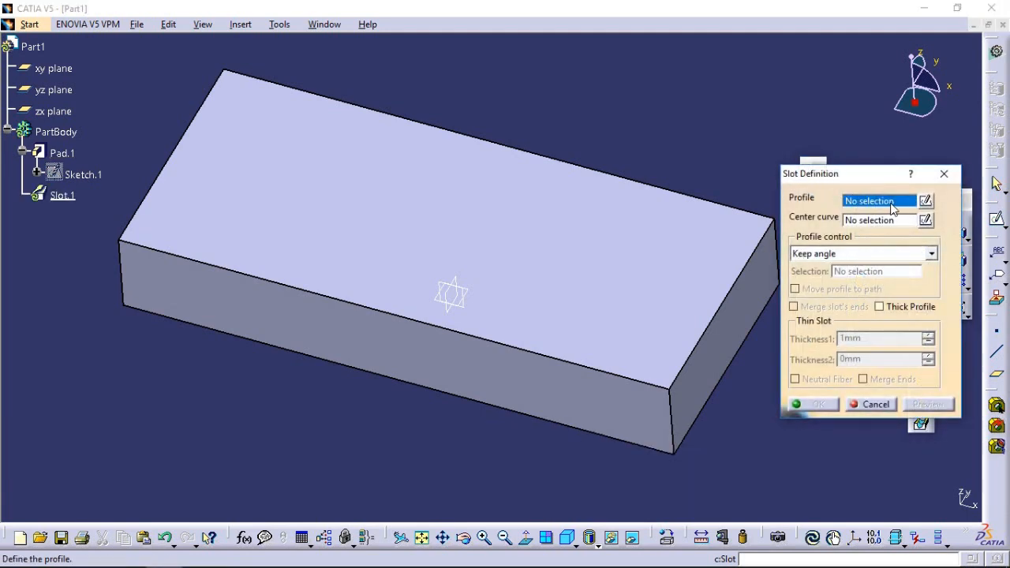
pyautogui.click(872, 404)
pyautogui.click(722, 339)
pyautogui.click(996, 219)
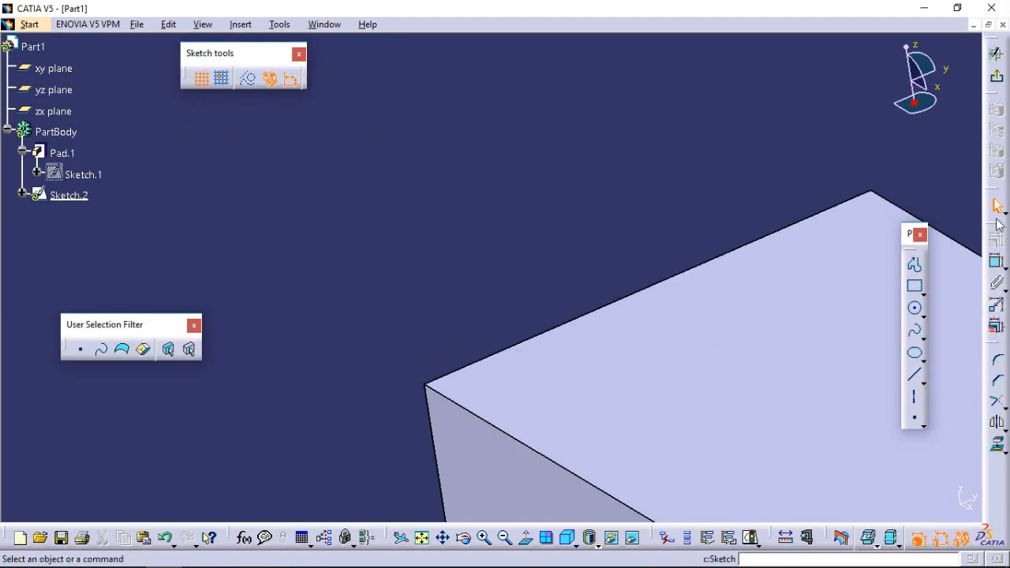
pyautogui.click(422, 539)
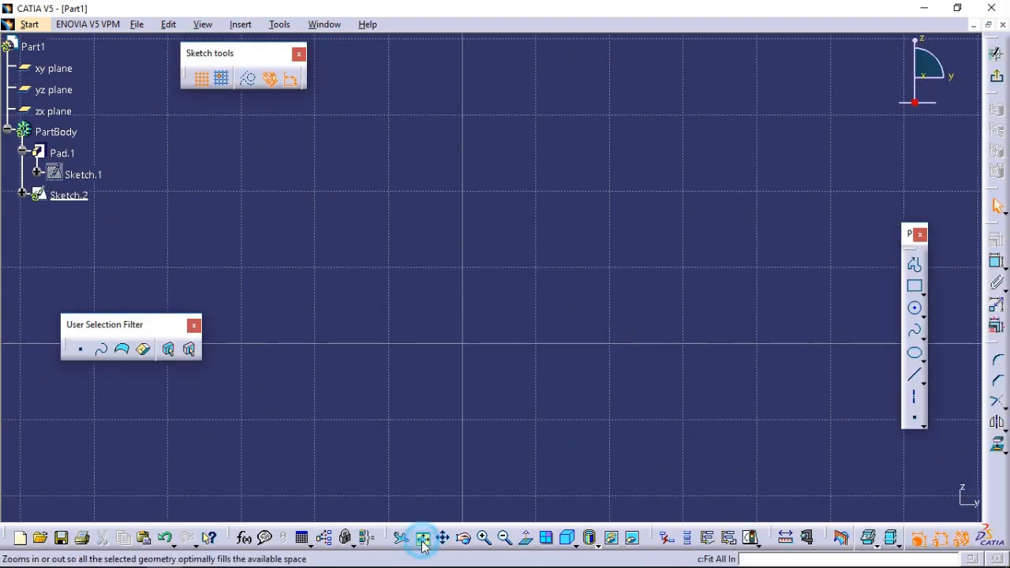
pyautogui.click(484, 539)
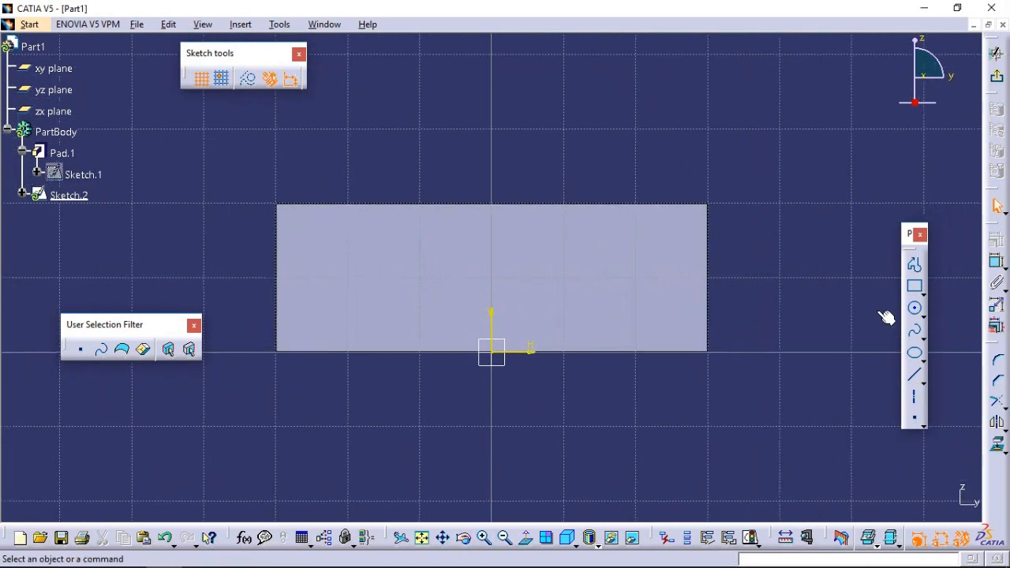
pyautogui.click(914, 288)
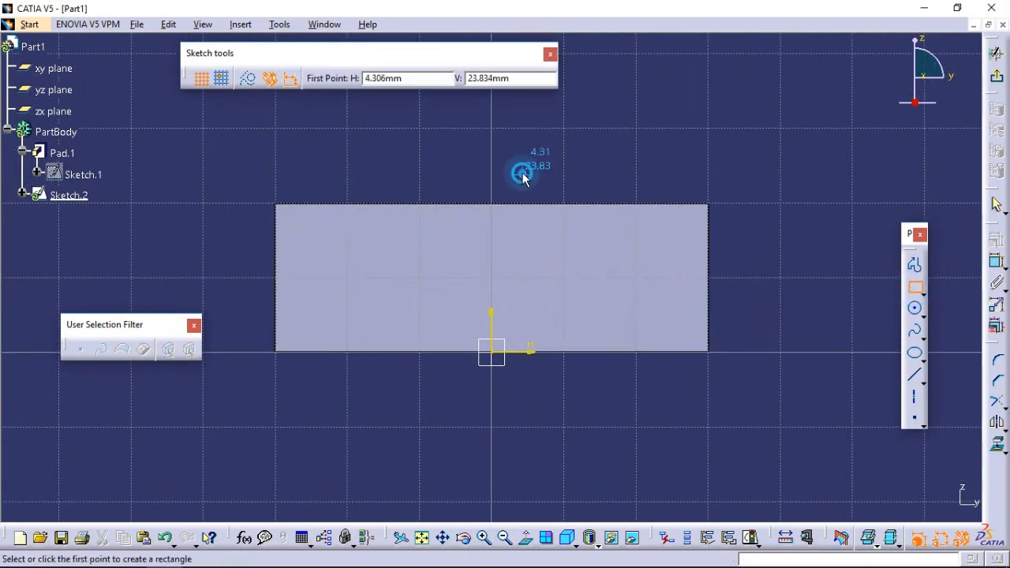
pyautogui.click(523, 175)
pyautogui.click(579, 256)
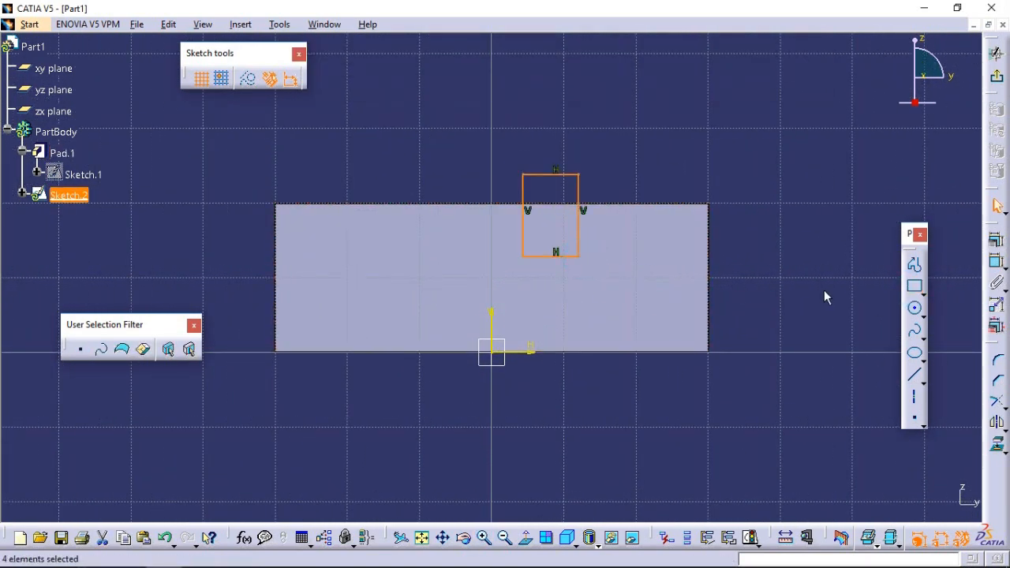
pyautogui.click(998, 78)
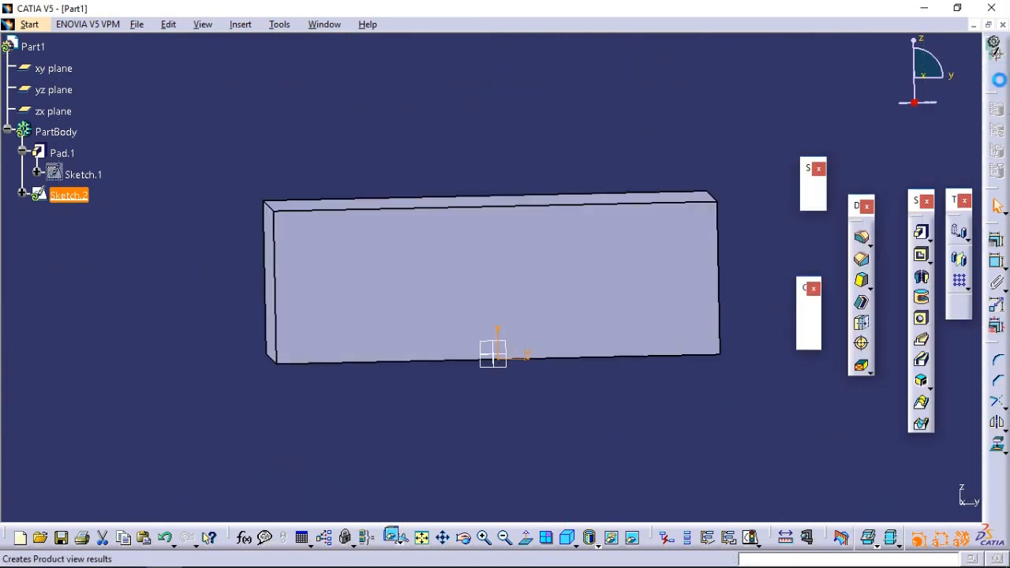
# Step: Sketch a slanted line on the block's large upper face, from the edge at the rectangle profile to short of the opposite end, and exit the sketch
pyautogui.click(505, 540)
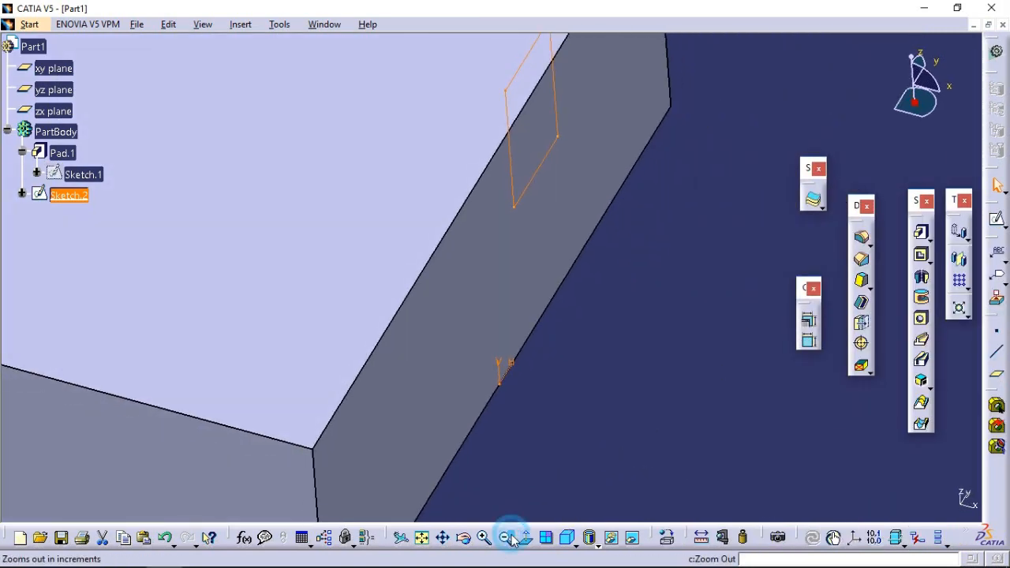
pyautogui.click(504, 539)
pyautogui.click(368, 260)
pyautogui.click(997, 220)
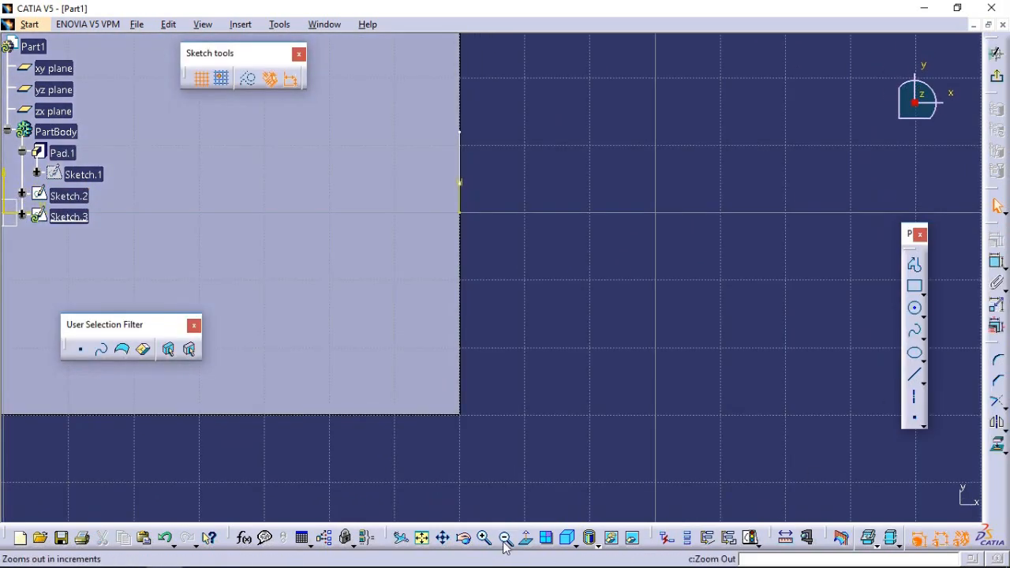
pyautogui.click(503, 539)
pyautogui.click(444, 541)
pyautogui.moveTo(458, 449)
pyautogui.mouseDown()
pyautogui.moveTo(625, 437)
pyautogui.moveTo(794, 469)
pyautogui.moveTo(825, 469)
pyautogui.moveTo(830, 458)
pyautogui.mouseUp()
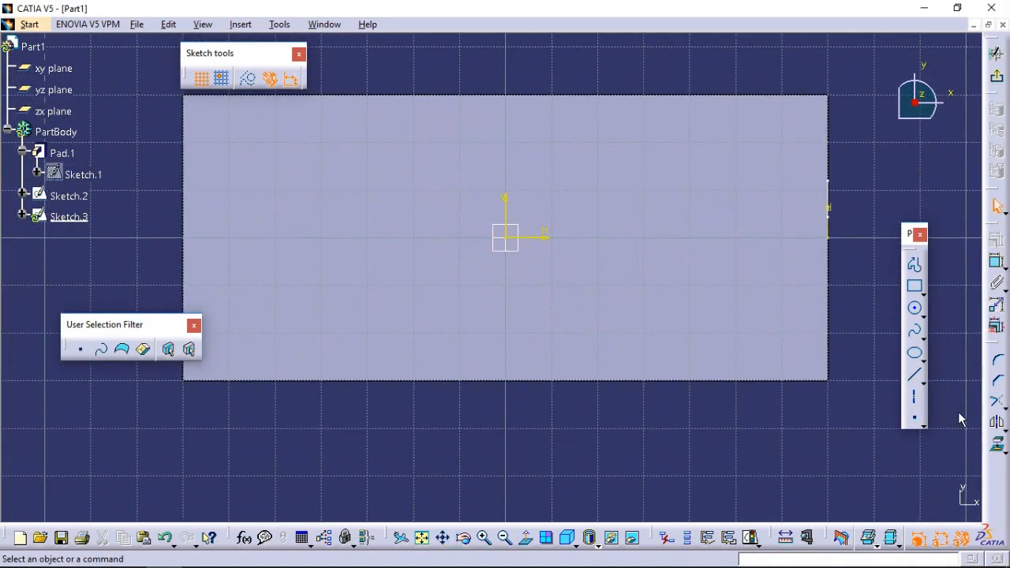
pyautogui.click(915, 377)
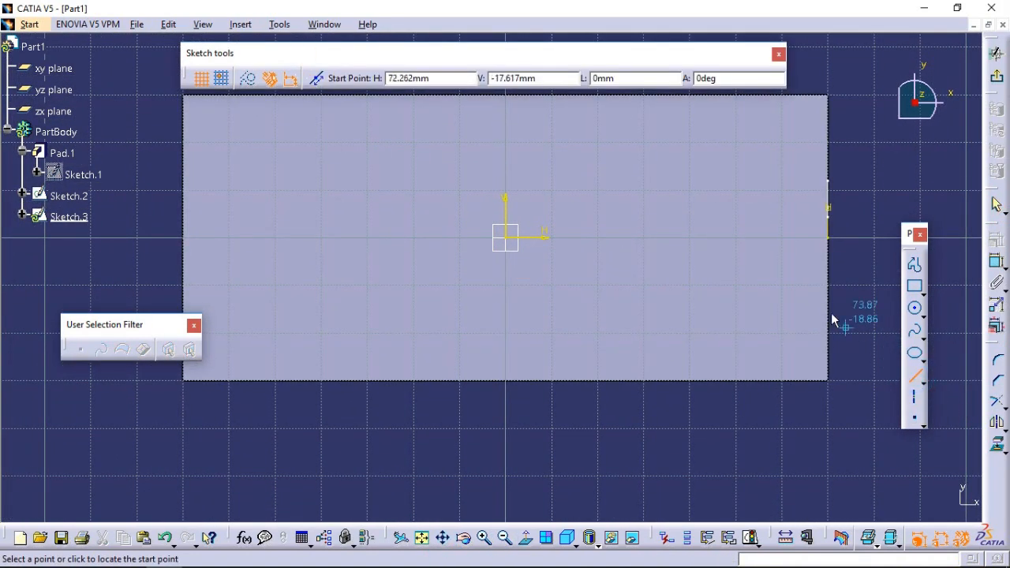
pyautogui.click(828, 206)
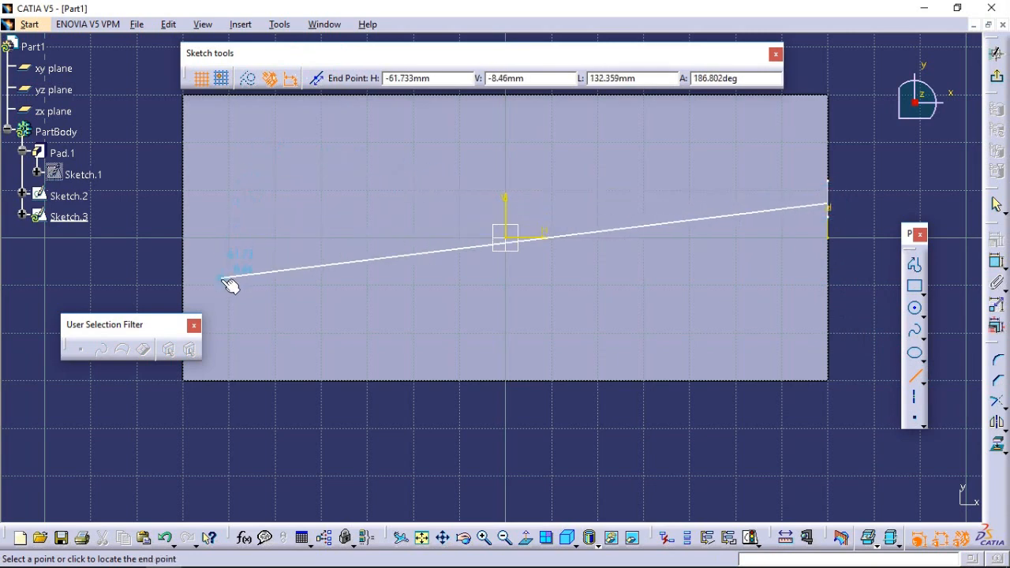
pyautogui.click(263, 301)
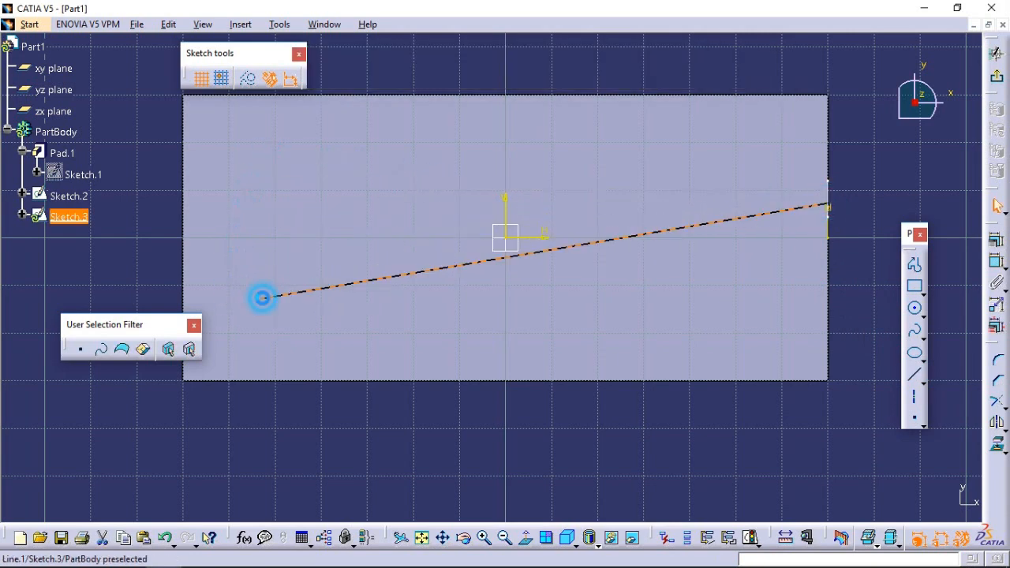
pyautogui.click(995, 86)
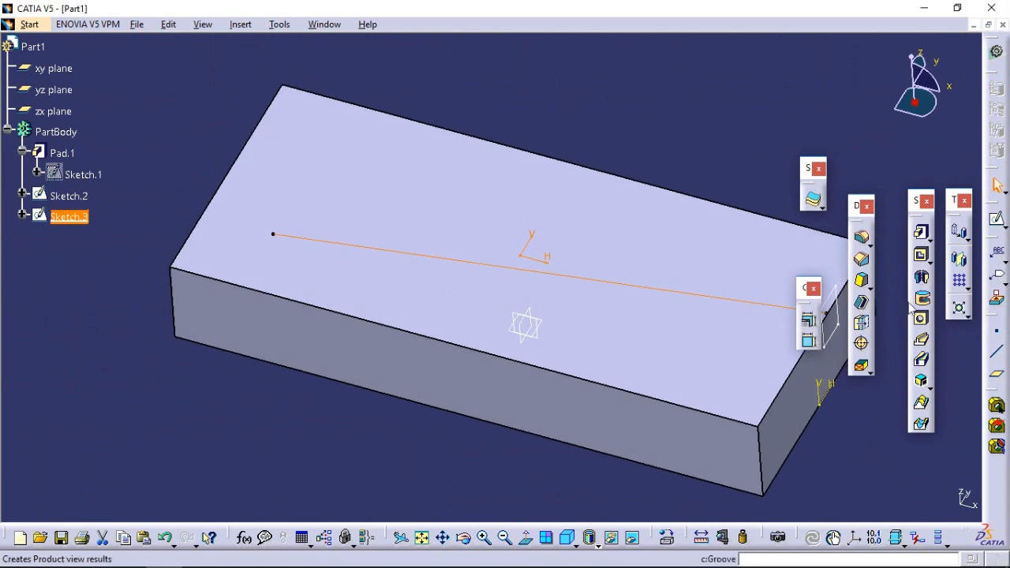
# Step: Create a slot with the rectangle sketch as profile and the slanted line as center curve, keeping the Keep angle profile control
pyautogui.click(444, 538)
pyautogui.moveTo(516, 484); pyautogui.dragTo(412, 470)
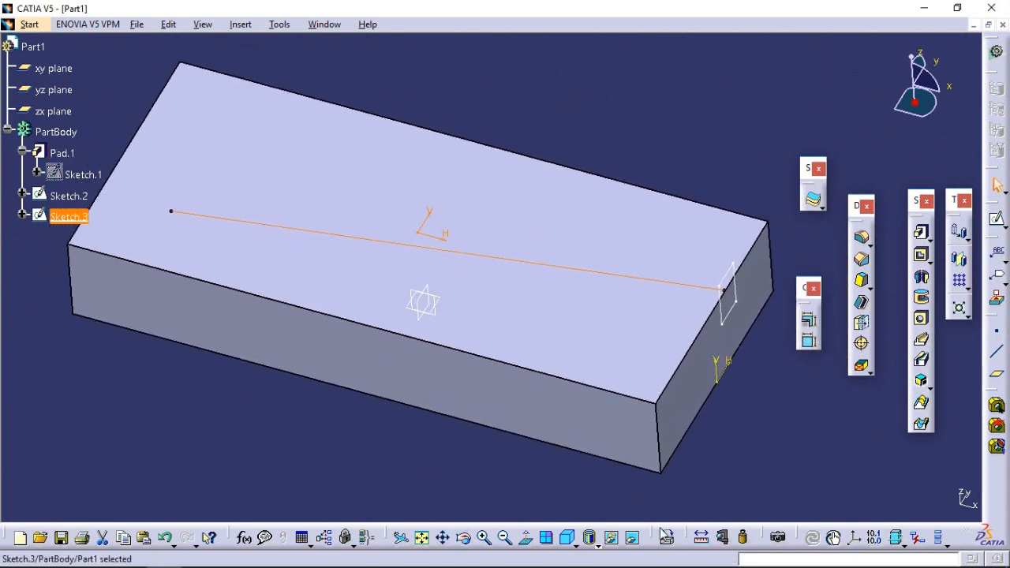
pyautogui.click(769, 422)
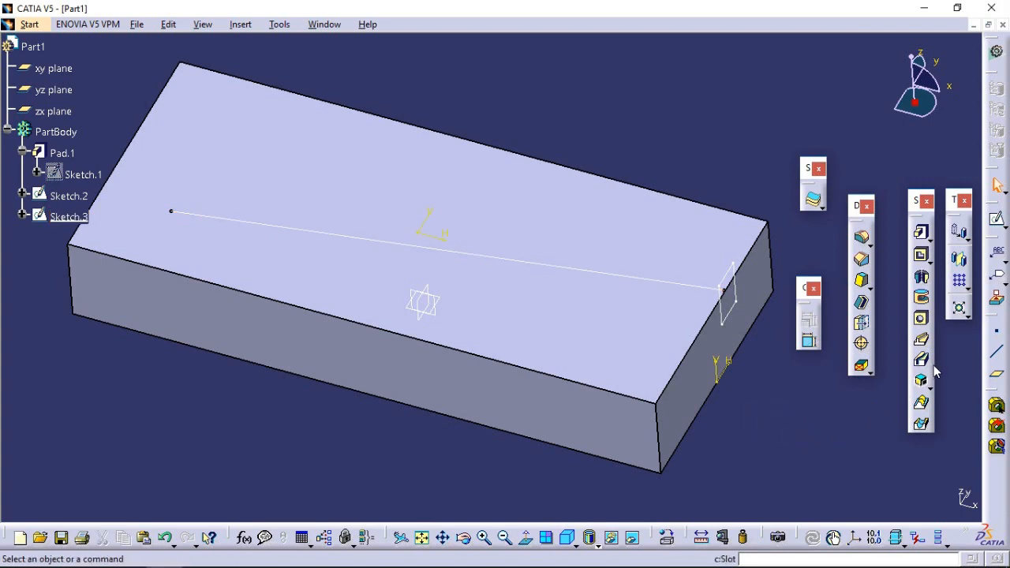
pyautogui.click(920, 360)
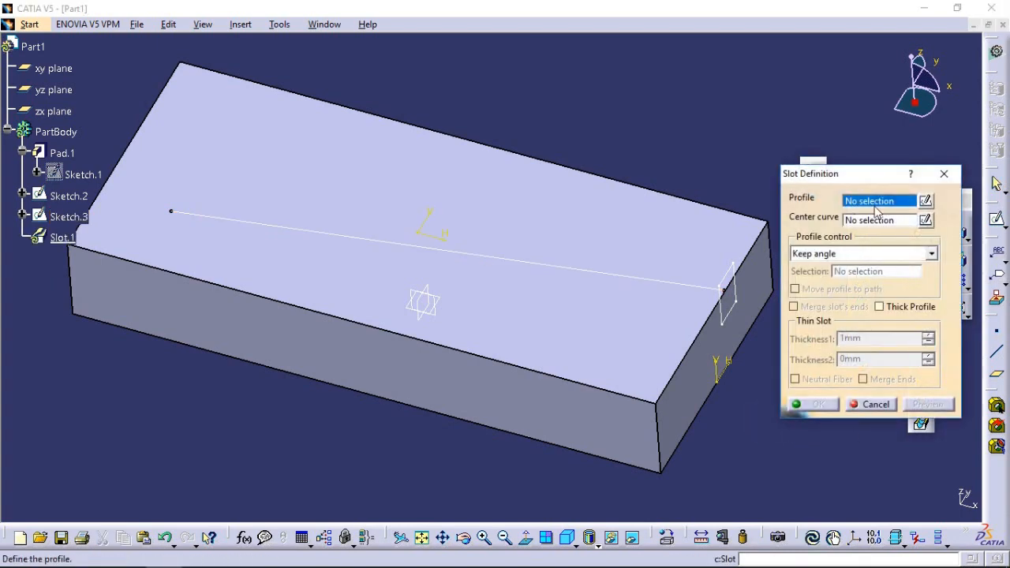
pyautogui.click(727, 314)
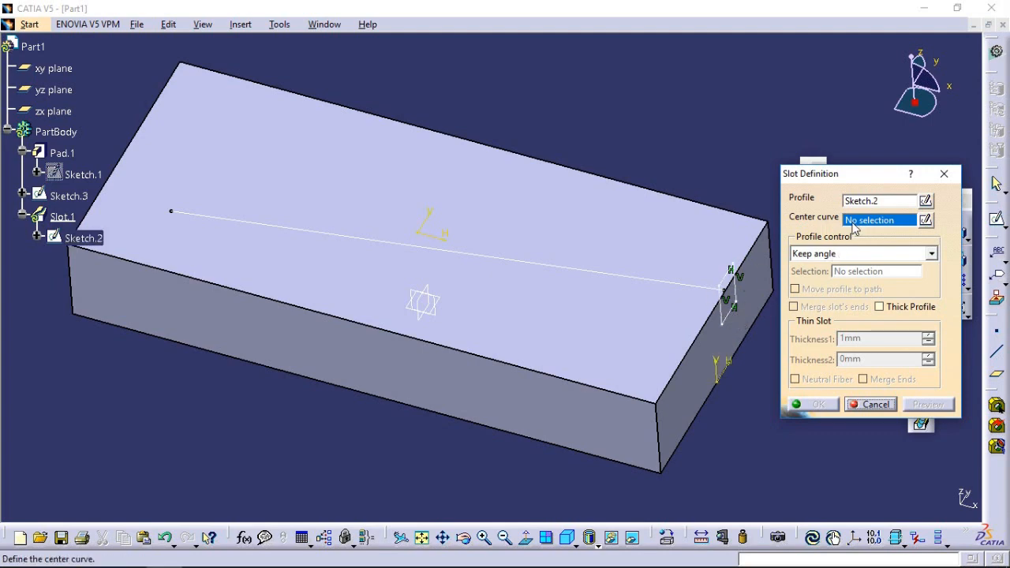
pyautogui.click(630, 277)
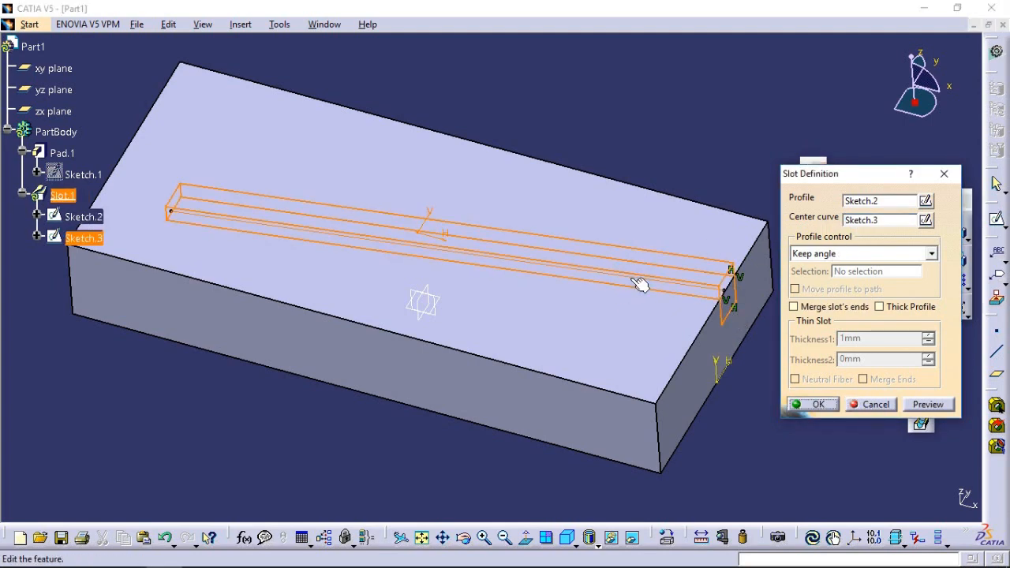
pyautogui.click(818, 404)
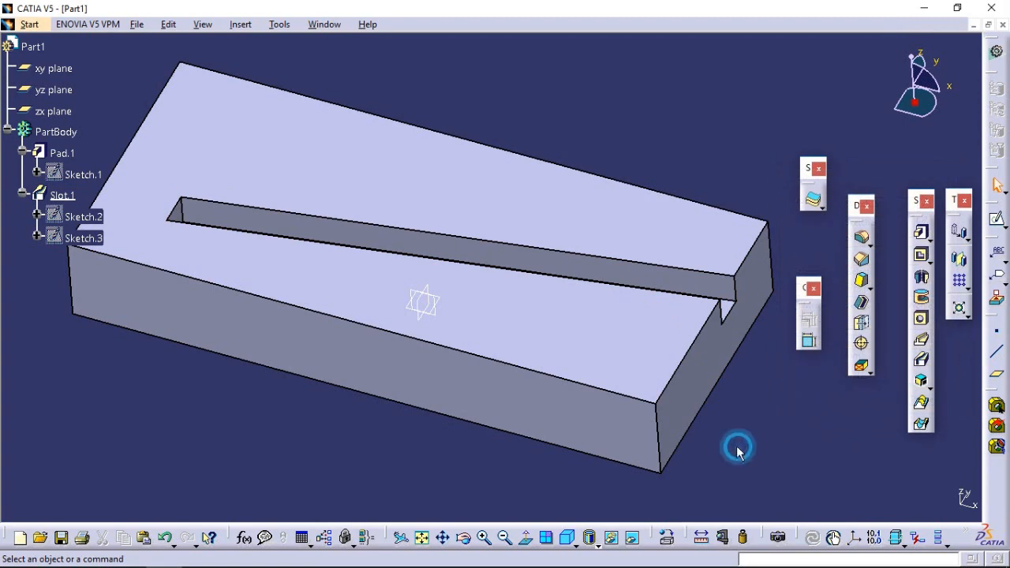
# Step: Edit the slot's center curve sketch so both ends of the line extend past the block's end edges, and exit the sketch
pyautogui.click(467, 541)
pyautogui.moveTo(631, 424); pyautogui.dragTo(818, 343)
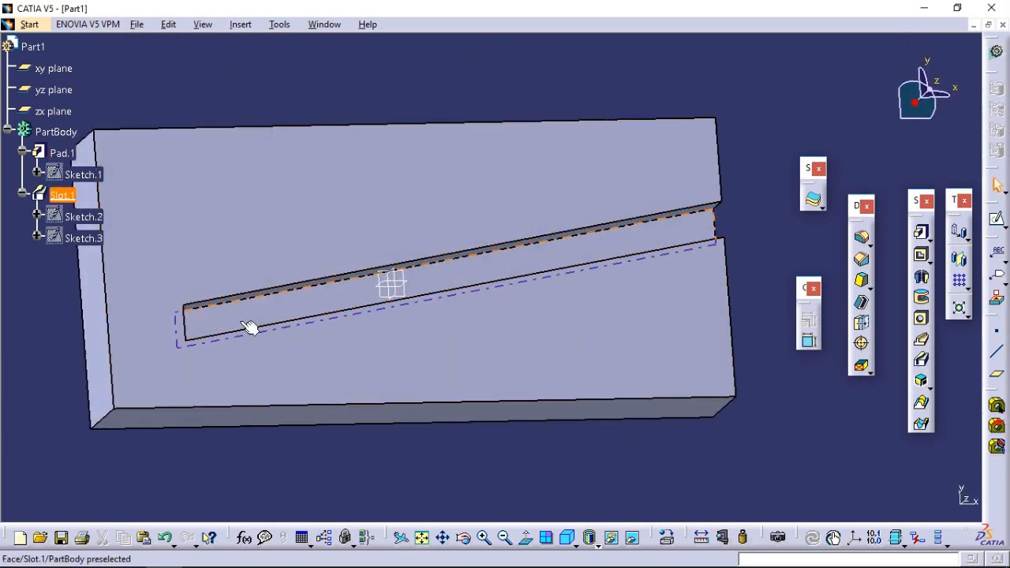
pyautogui.doubleClick(82, 242)
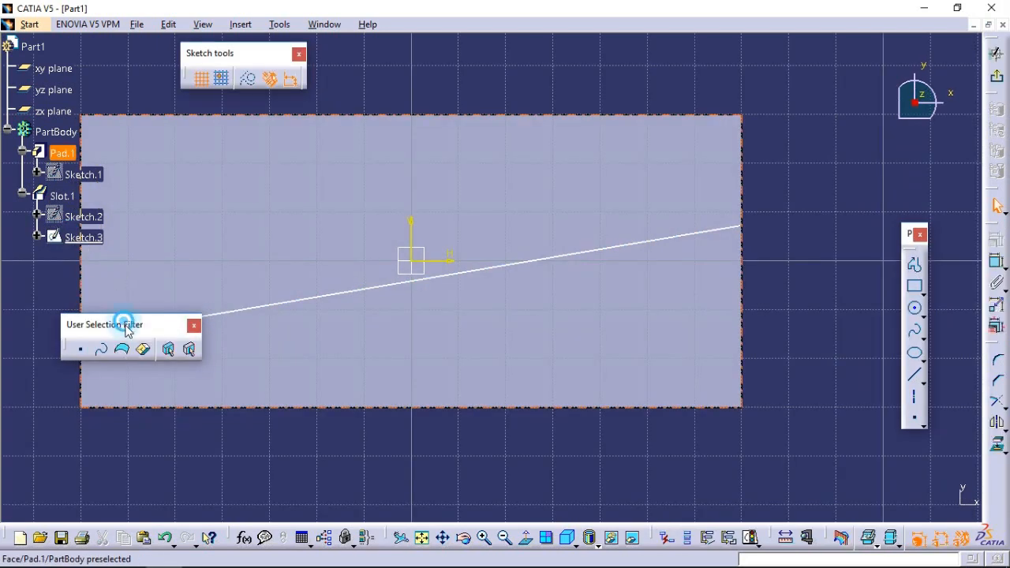
pyautogui.moveTo(126, 325); pyautogui.dragTo(144, 396)
pyautogui.moveTo(167, 325); pyautogui.dragTo(62, 339)
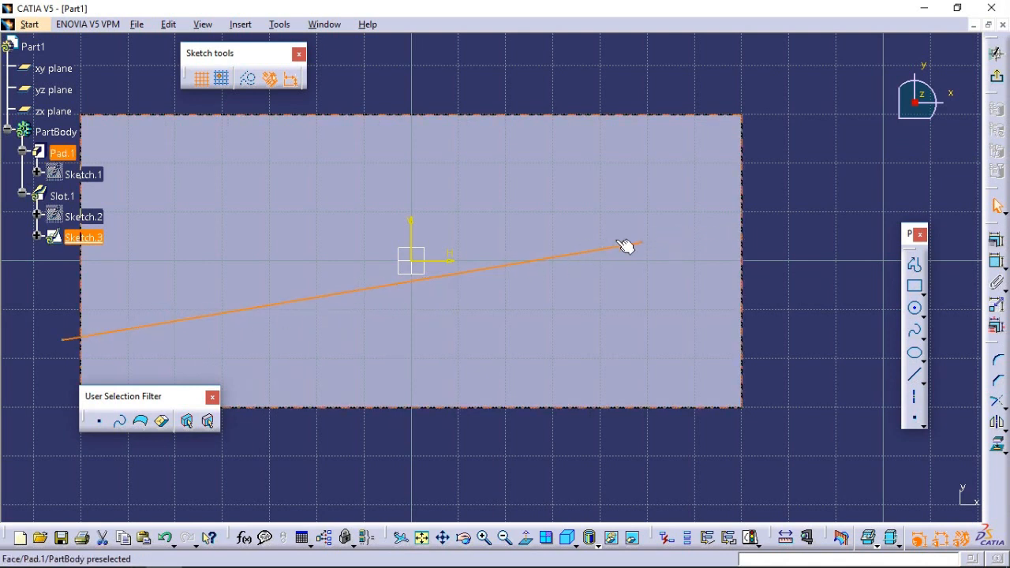
pyautogui.moveTo(645, 247)
pyautogui.mouseDown()
pyautogui.moveTo(734, 222)
pyautogui.moveTo(748, 208)
pyautogui.mouseUp()
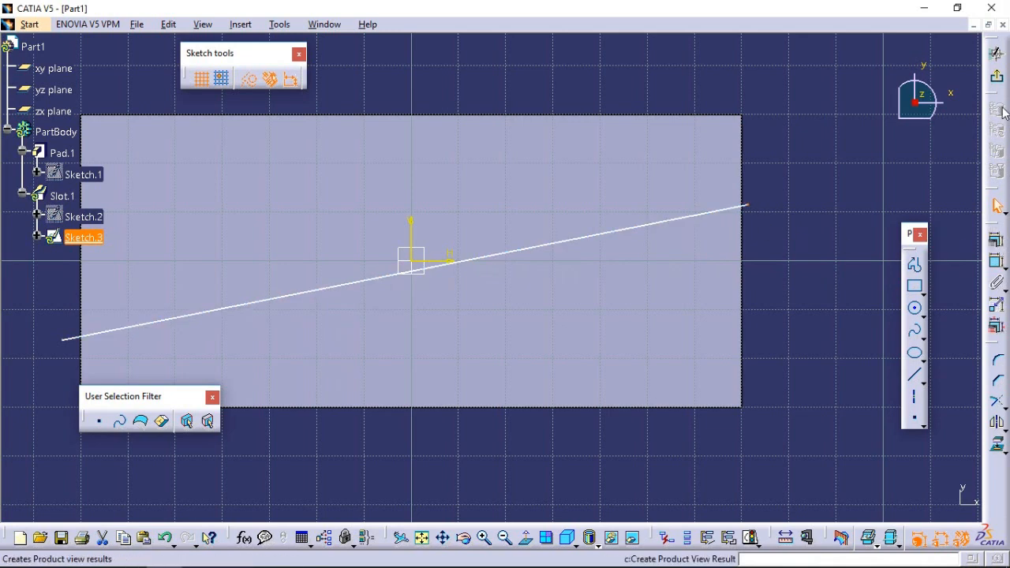
pyautogui.click(999, 79)
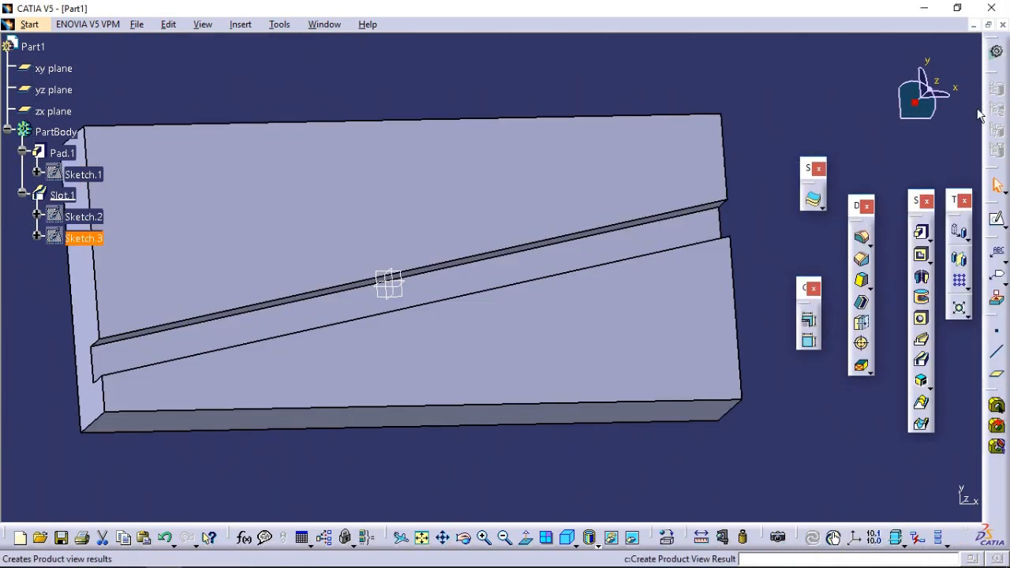
pyautogui.click(463, 537)
pyautogui.moveTo(489, 513)
pyautogui.mouseDown()
pyautogui.moveTo(541, 483)
pyautogui.moveTo(516, 363)
pyautogui.moveTo(740, 293)
pyautogui.moveTo(489, 334)
pyautogui.moveTo(354, 342)
pyautogui.moveTo(367, 351)
pyautogui.mouseUp()
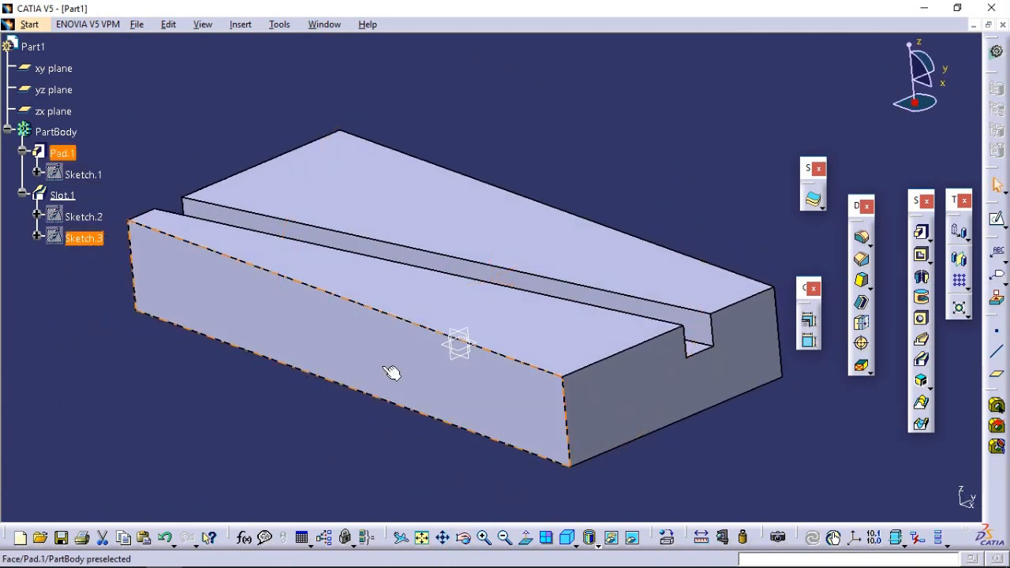
pyautogui.click(806, 464)
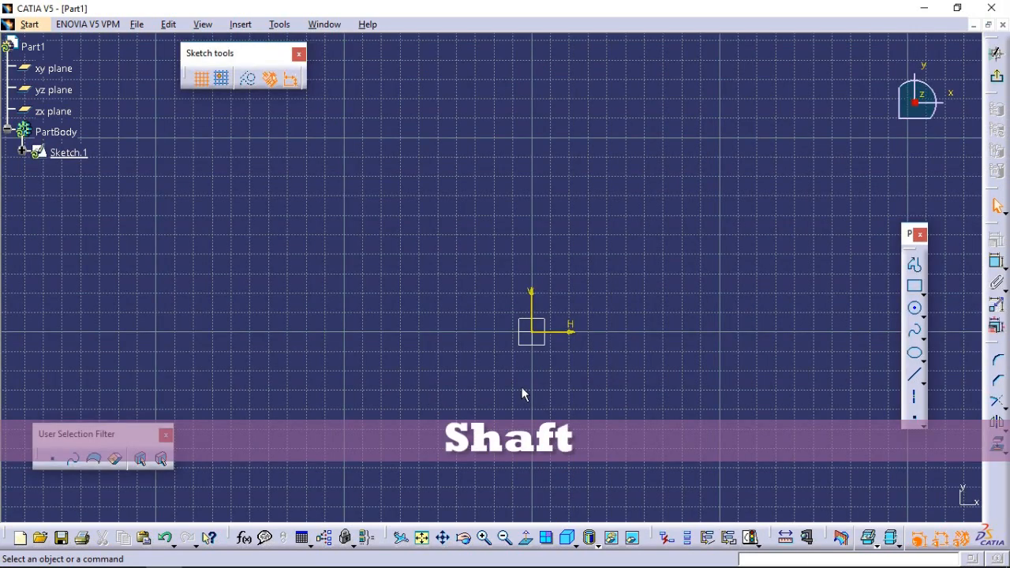
# Step: Sketch a tall narrow rectangle on the negative H side of the vertical axis, crossing the horizontal axis, and exit the sketch
pyautogui.click(915, 289)
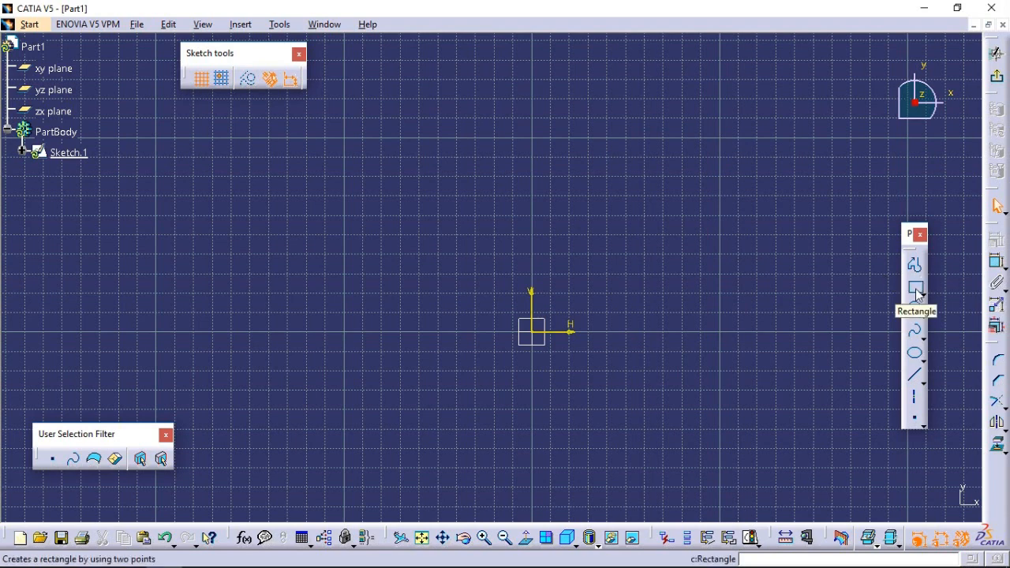
pyautogui.click(915, 289)
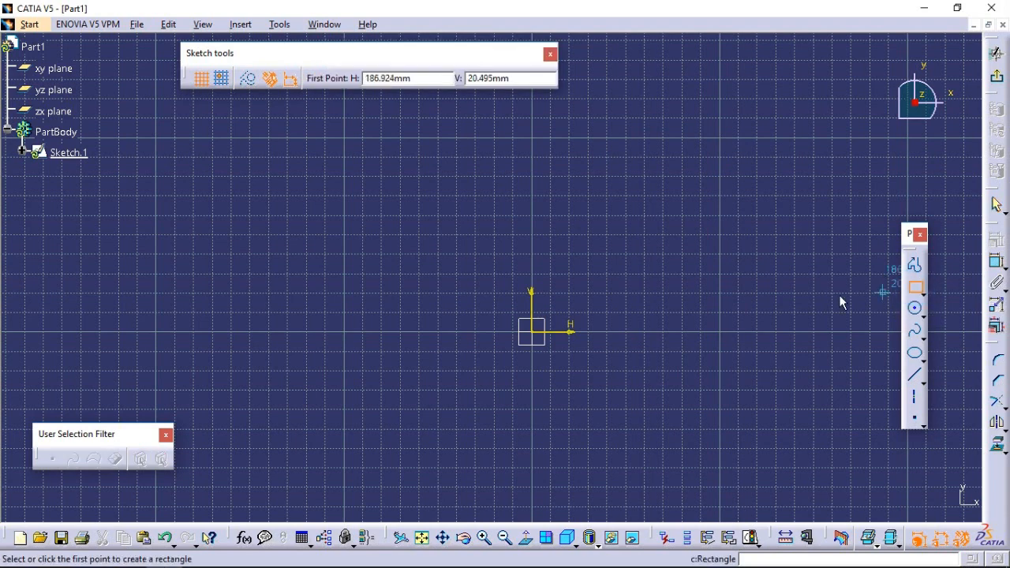
pyautogui.click(438, 233)
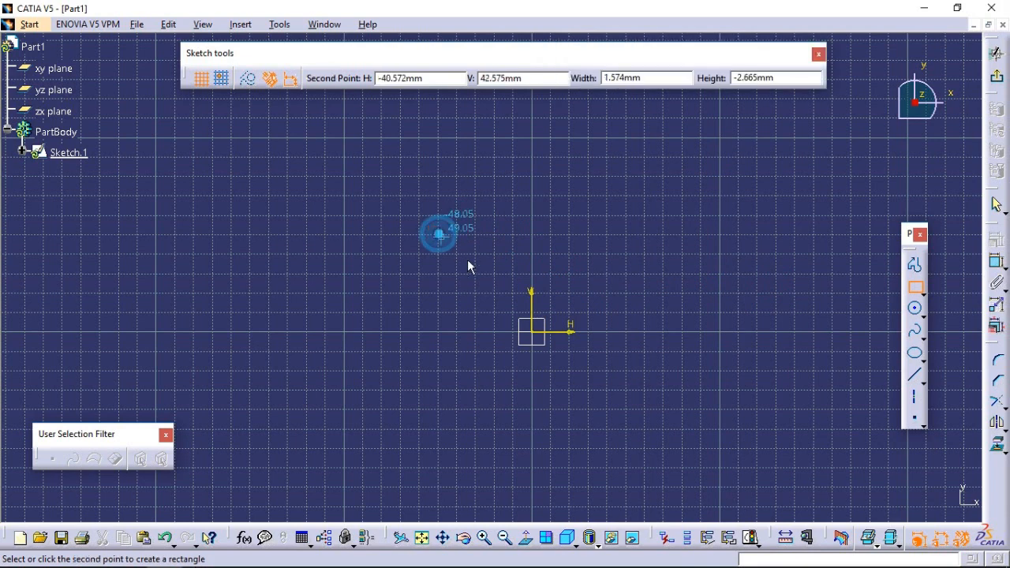
pyautogui.click(489, 467)
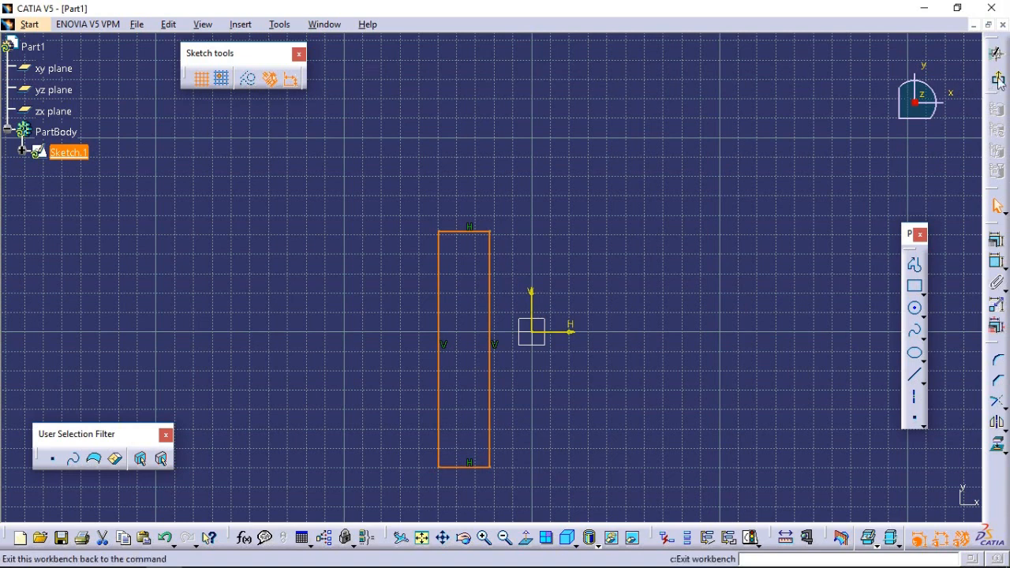
pyautogui.click(997, 54)
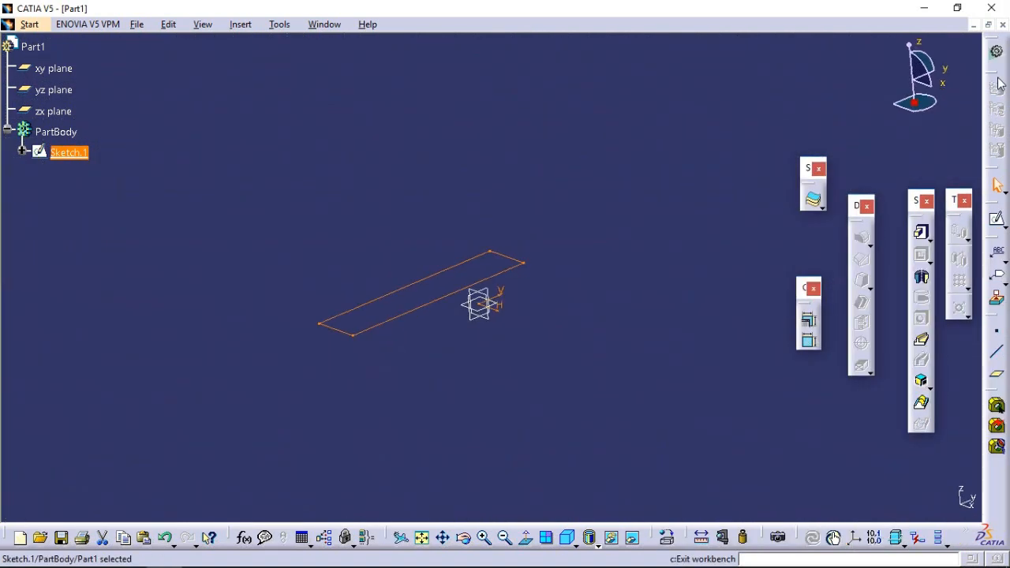
# Step: Start a shaft from the rectangle sketch with the V direction as axis and preview the 360 deg revolution
pyautogui.click(920, 281)
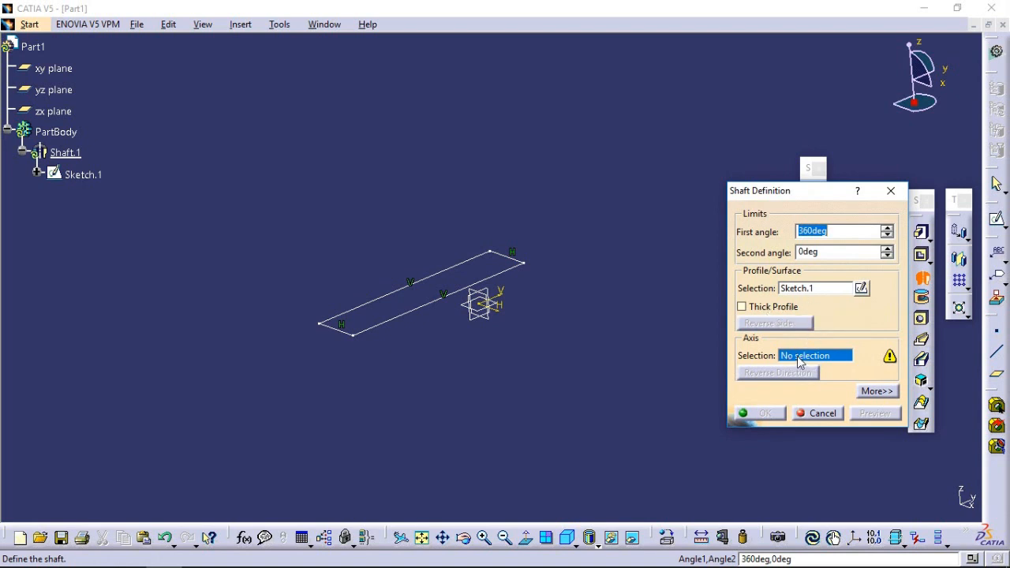
pyautogui.click(500, 301)
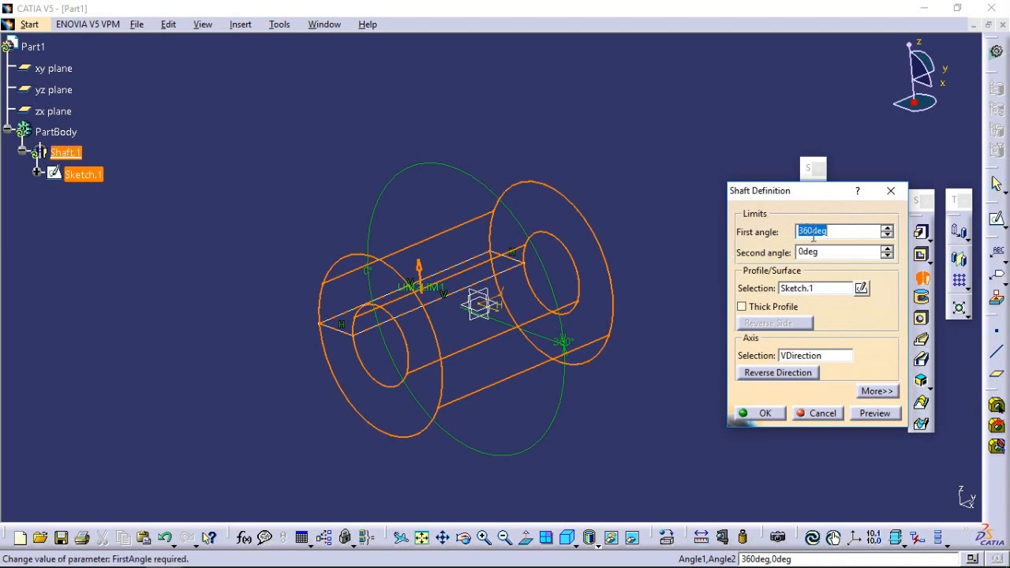
pyautogui.click(875, 413)
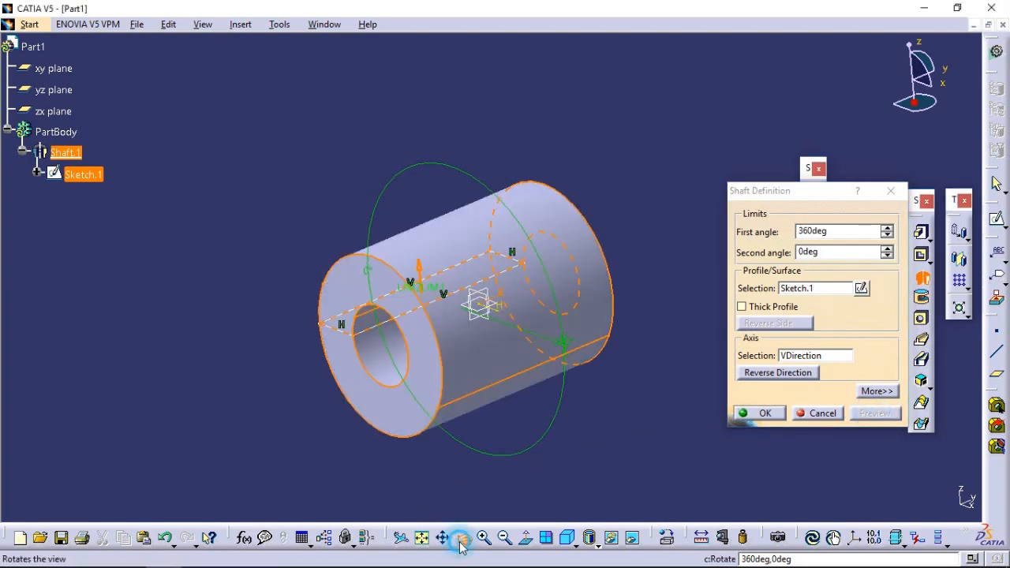
pyautogui.click(463, 537)
pyautogui.moveTo(496, 479); pyautogui.dragTo(596, 434)
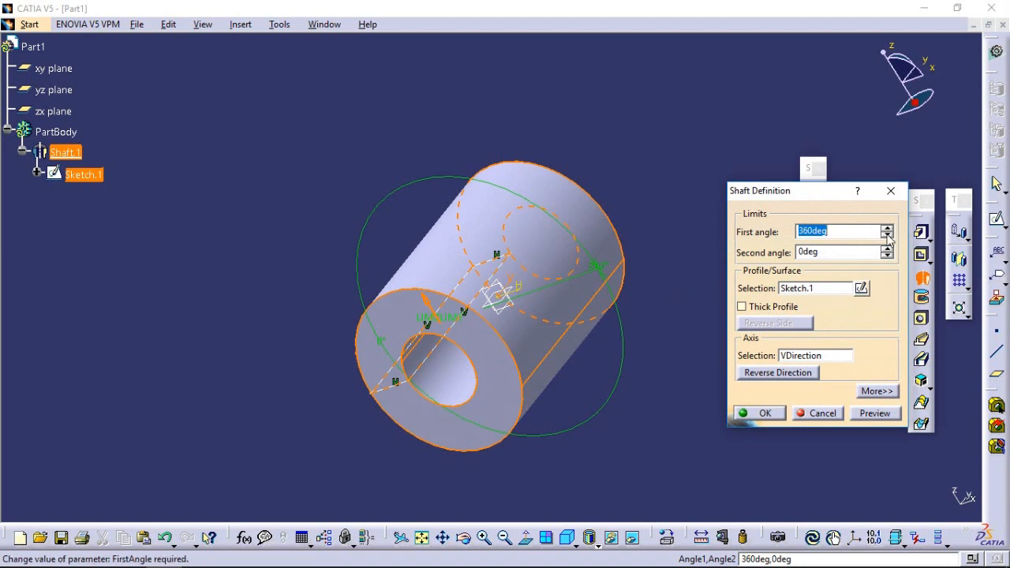
# Step: Set the shaft's first angle to 270 deg, preview it and create the shaft
pyautogui.write('270')
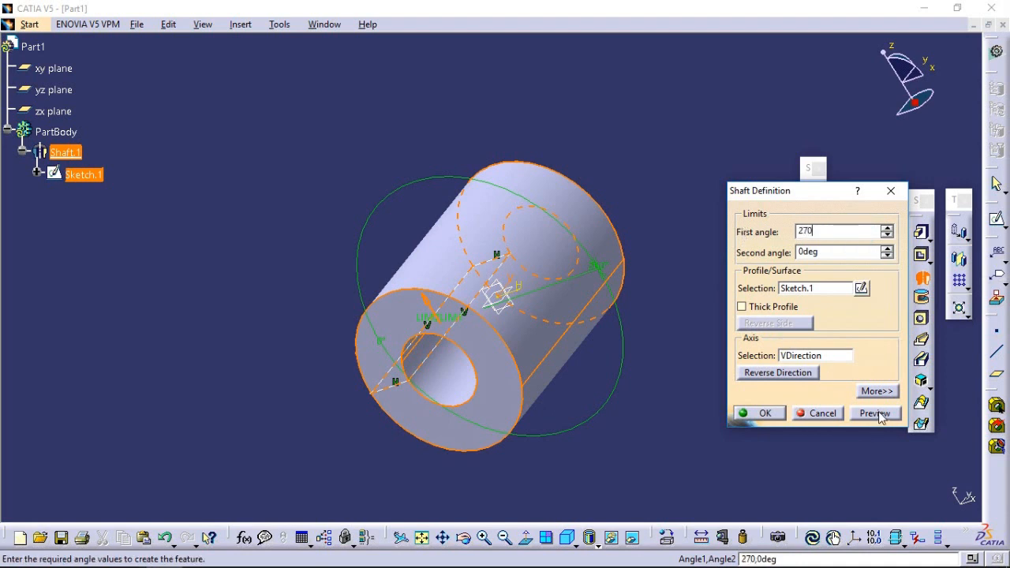
pyautogui.click(875, 413)
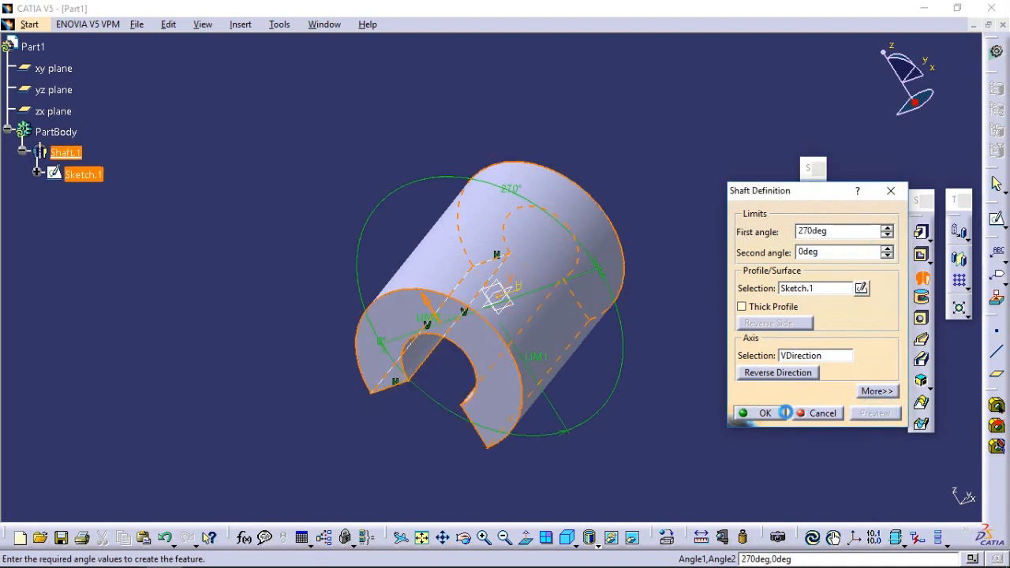
pyautogui.click(762, 412)
# Step: Edit the shaft's first angle to 180 deg, preview it and accept the change
pyautogui.click(466, 541)
pyautogui.moveTo(480, 473); pyautogui.dragTo(549, 310)
pyautogui.doubleClick(65, 152)
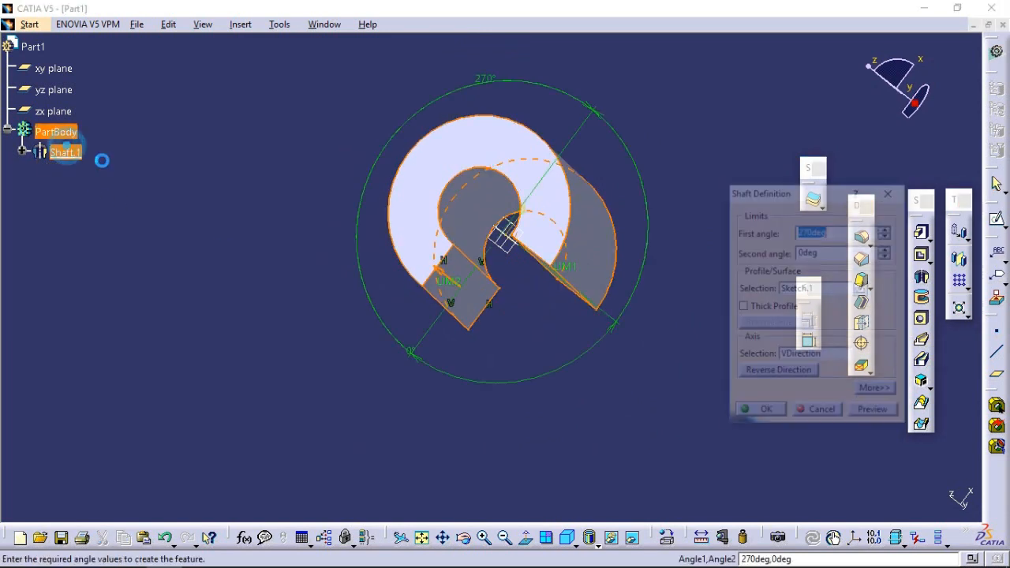
pyautogui.write('180')
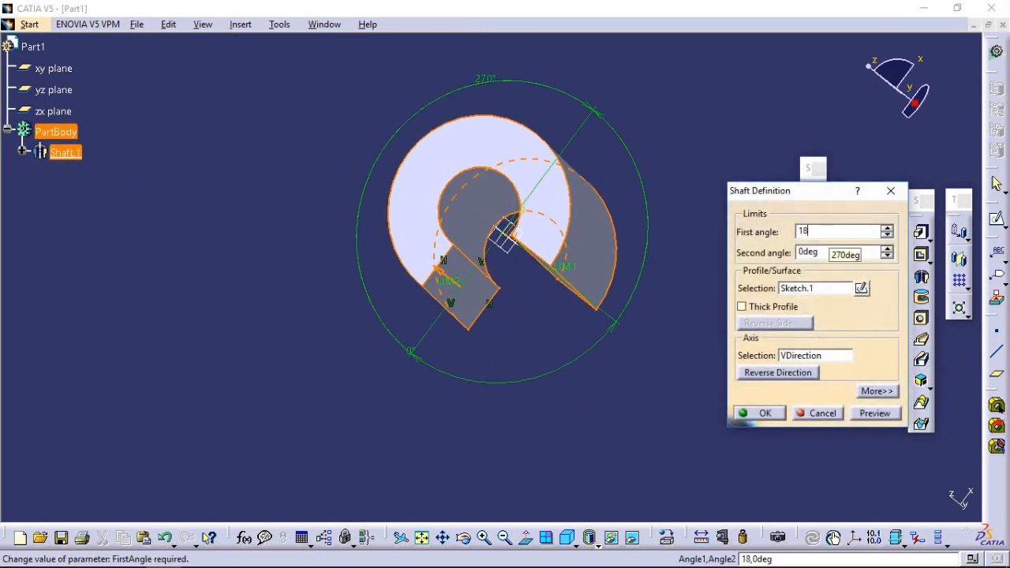
pyautogui.click(864, 415)
pyautogui.click(760, 413)
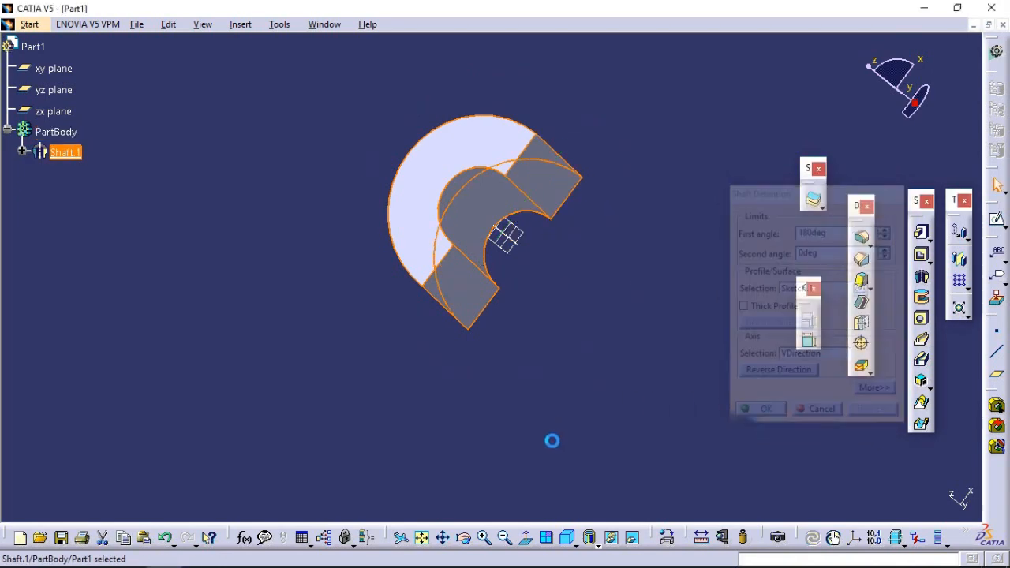
# Step: Inspect the half shaft, then reopen its definition and set the first angle to 360 deg for a full revolution
pyautogui.click(463, 538)
pyautogui.moveTo(575, 354); pyautogui.dragTo(525, 221)
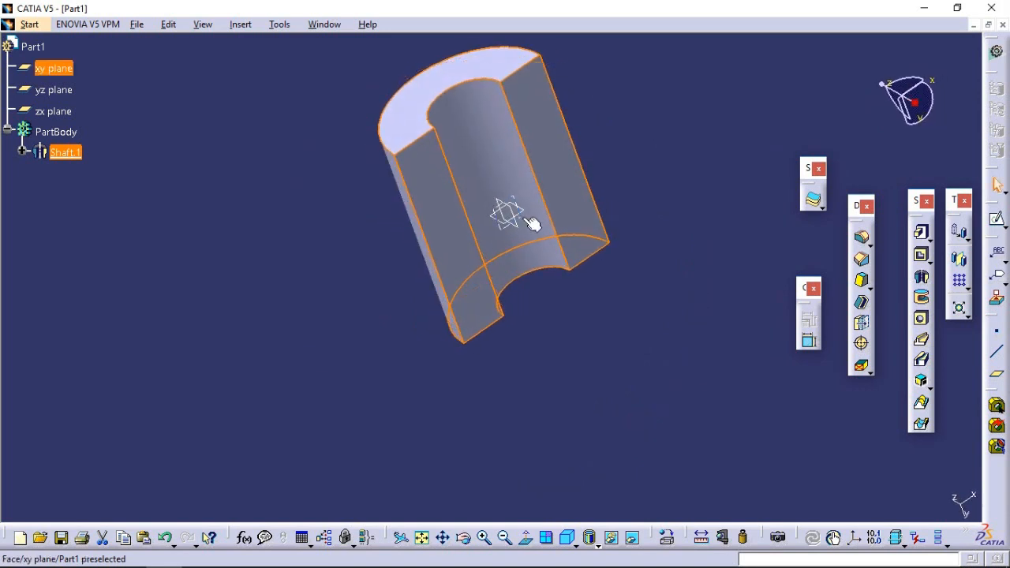
pyautogui.doubleClick(65, 153)
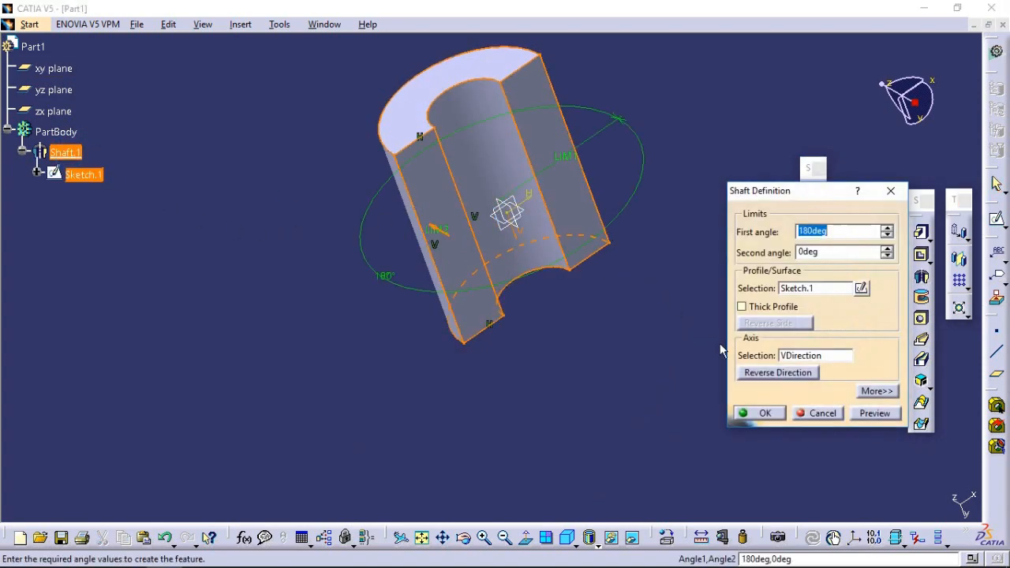
pyautogui.click(764, 413)
pyautogui.click(645, 412)
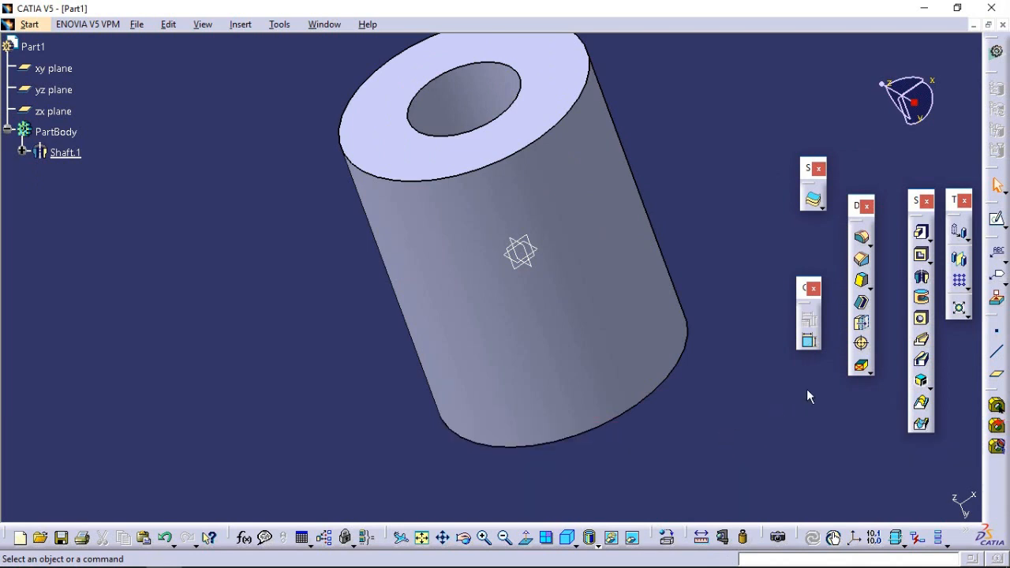
# Step: Sketch a small rectangle on the xy plane across the shaft's outer edge, on the positive H side above the horizontal axis
pyautogui.click(536, 243)
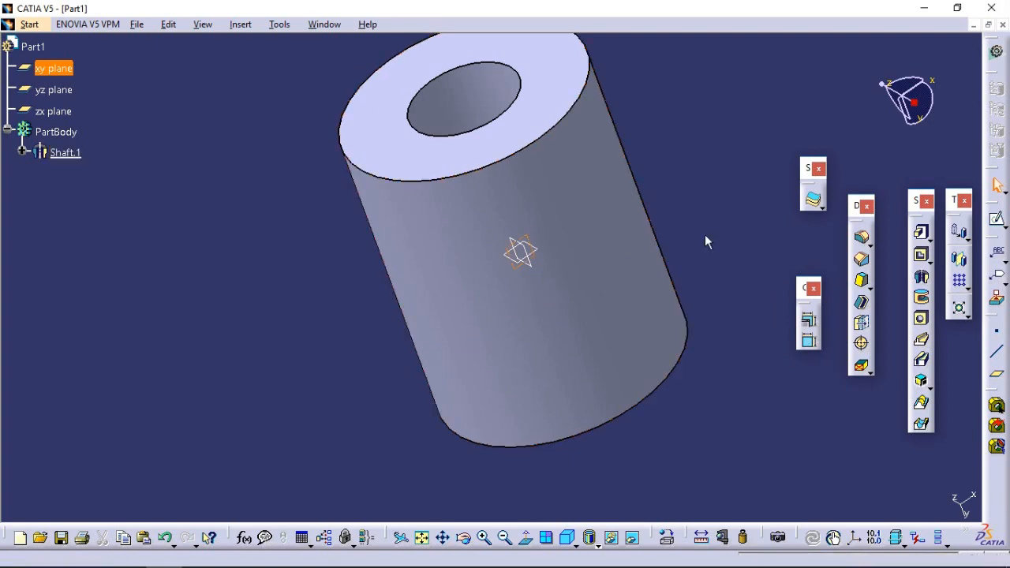
pyautogui.click(996, 220)
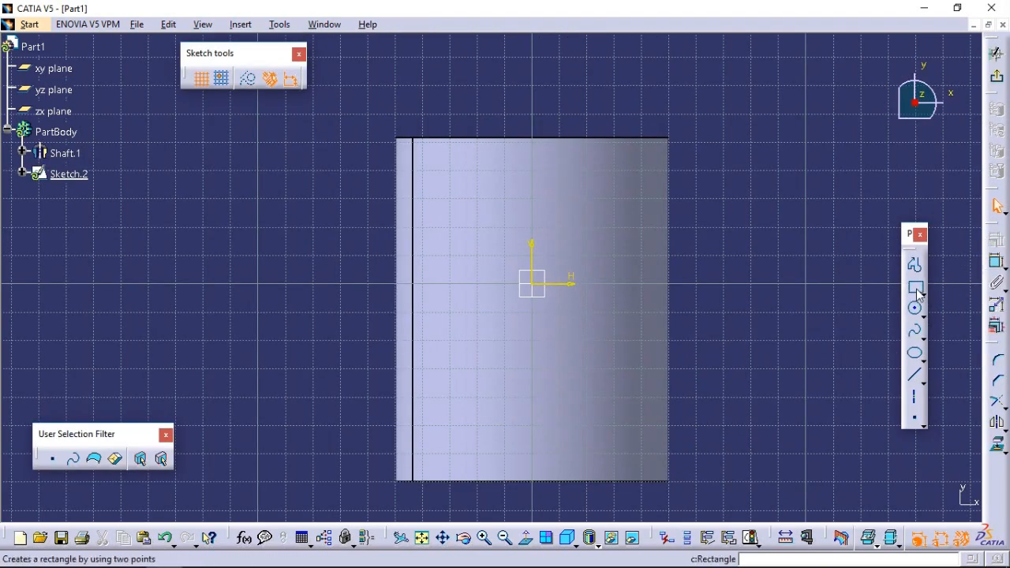
pyautogui.click(914, 287)
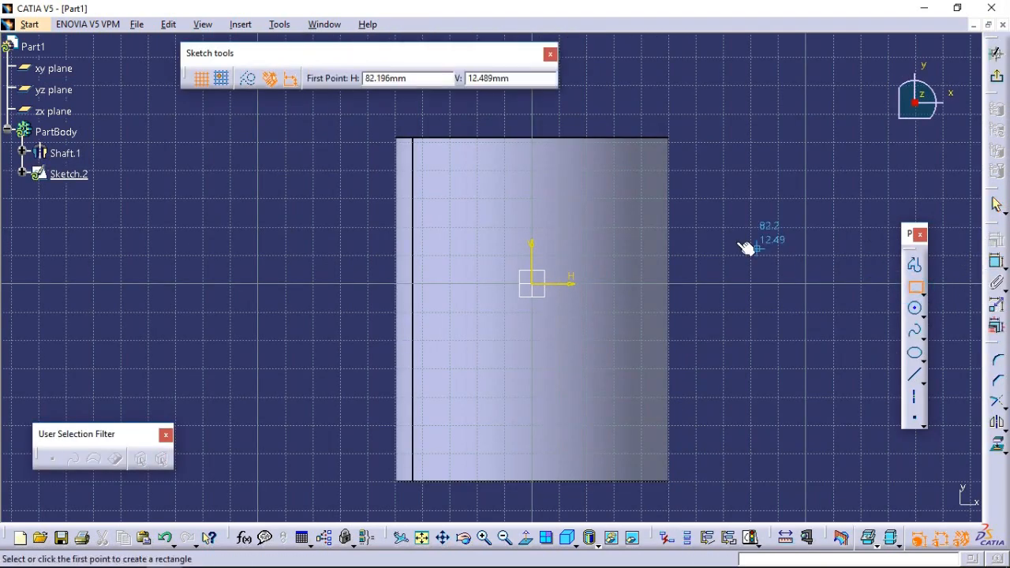
pyautogui.click(699, 220)
pyautogui.click(652, 258)
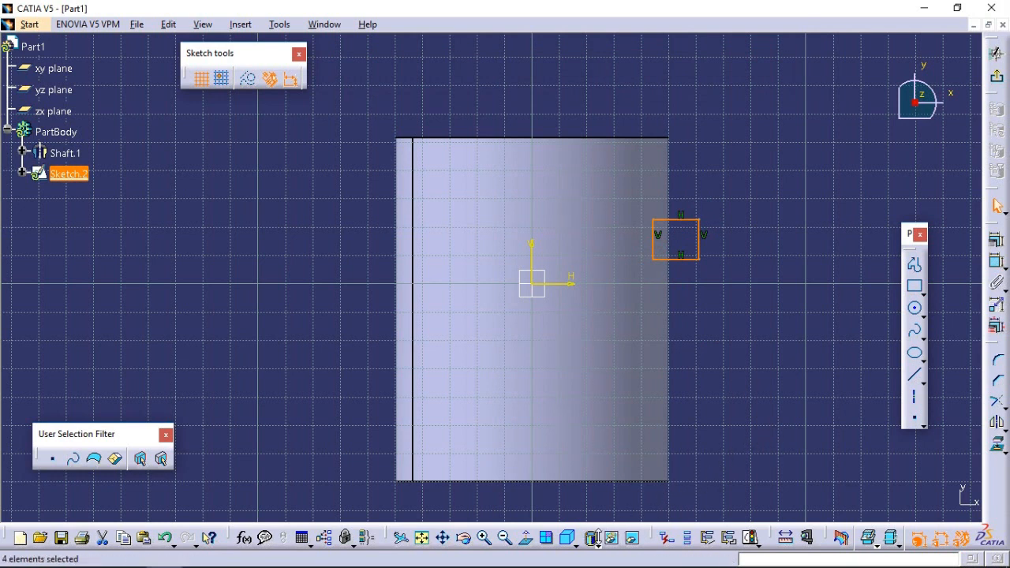
# Step: Switch to wireframe display, reshape the rectangle so it straddles the shaft's inner outline edge of the outer wall, and exit the sketch
pyautogui.click(592, 539)
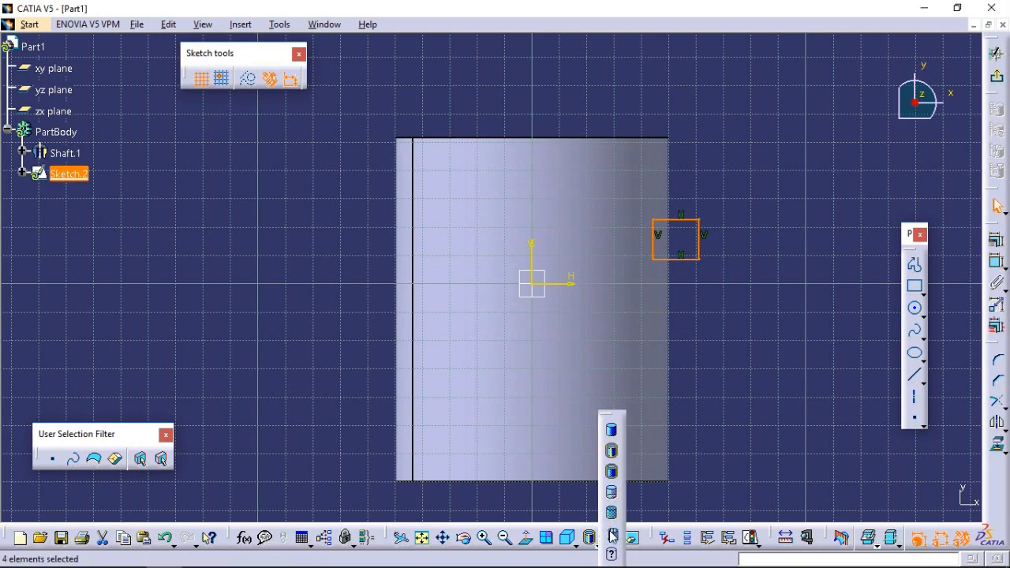
pyautogui.click(612, 535)
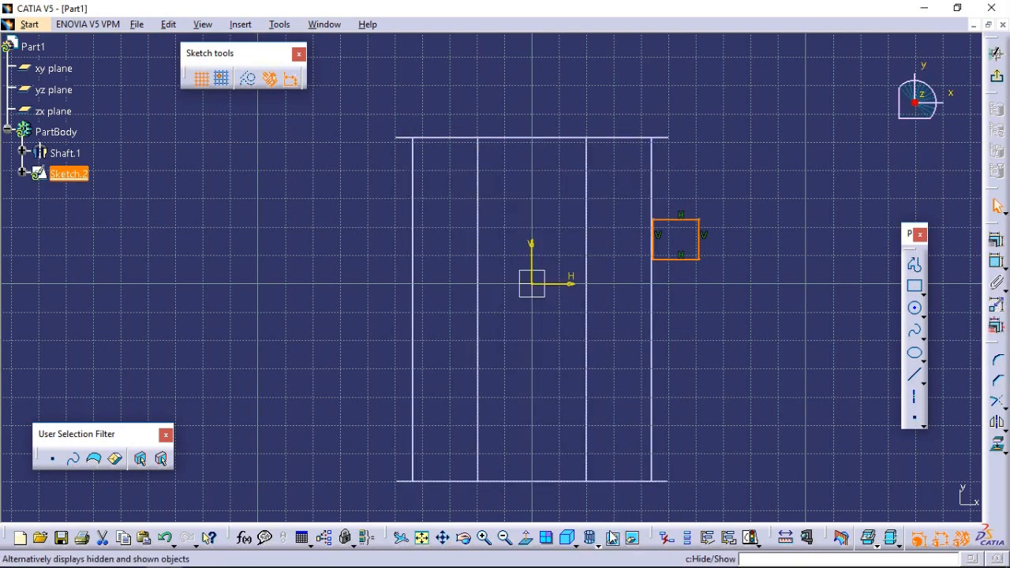
pyautogui.moveTo(654, 260); pyautogui.dragTo(619, 266)
pyautogui.moveTo(698, 261); pyautogui.dragTo(676, 270)
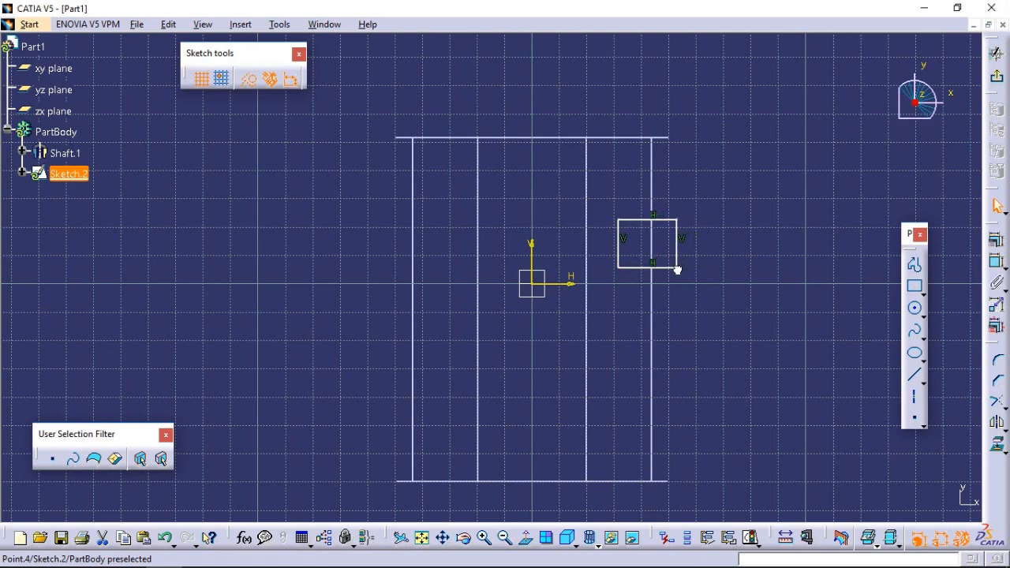
pyautogui.moveTo(677, 269); pyautogui.dragTo(678, 269)
pyautogui.moveTo(677, 269); pyautogui.dragTo(678, 266)
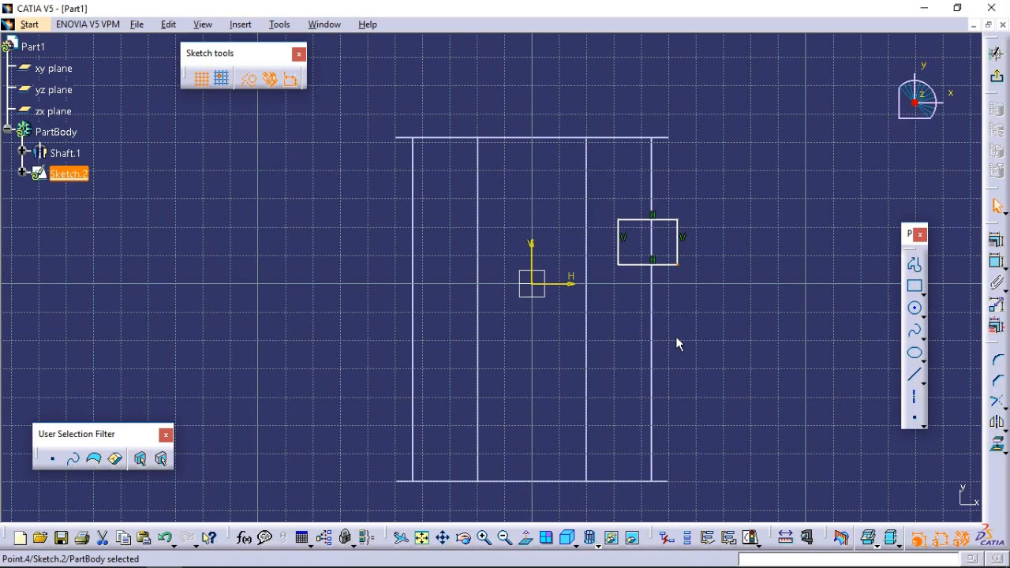
pyautogui.click(996, 53)
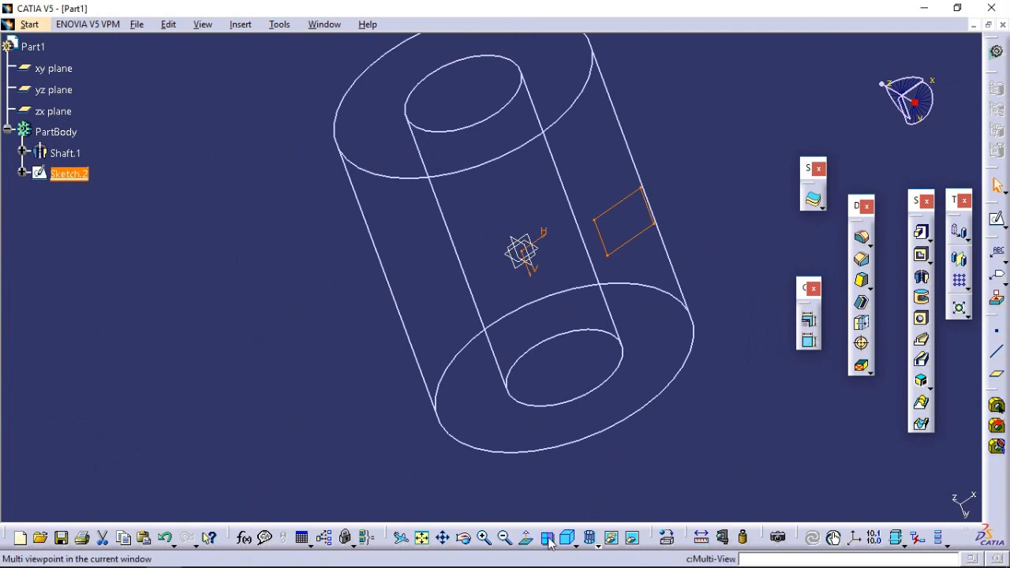
# Step: Return the model display to shading with edges and clear the selection
pyautogui.click(584, 537)
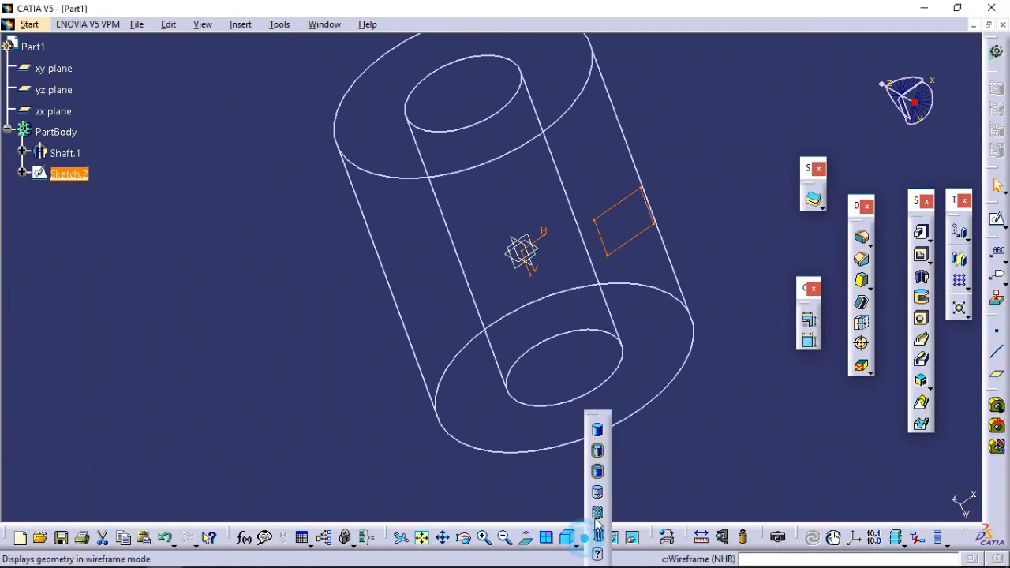
pyautogui.click(598, 452)
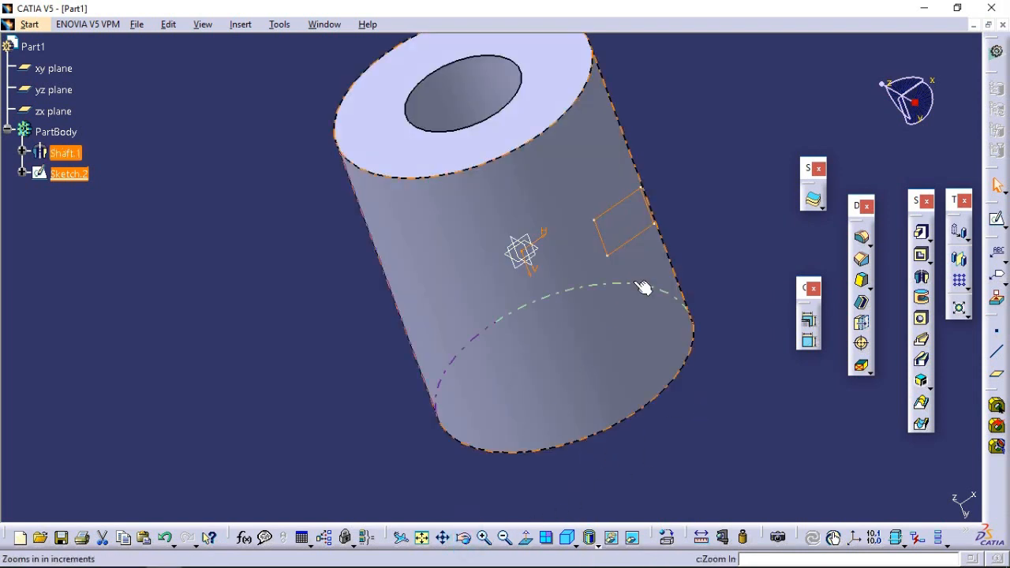
pyautogui.click(669, 194)
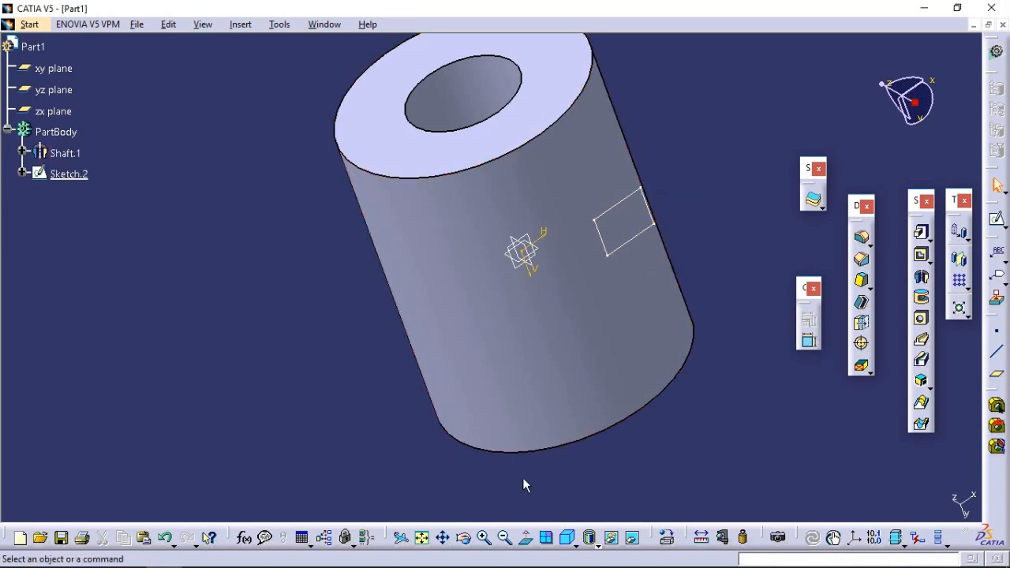
# Step: Examine from the end, in multi-view and from an oblique angle how the rectangle profile overlaps the shaft's outer wall
pyautogui.click(466, 539)
pyautogui.moveTo(676, 258)
pyautogui.mouseDown()
pyautogui.moveTo(695, 203)
pyautogui.moveTo(595, 292)
pyautogui.moveTo(574, 430)
pyautogui.moveTo(651, 446)
pyautogui.moveTo(623, 438)
pyautogui.moveTo(626, 453)
pyautogui.moveTo(605, 477)
pyautogui.mouseUp()
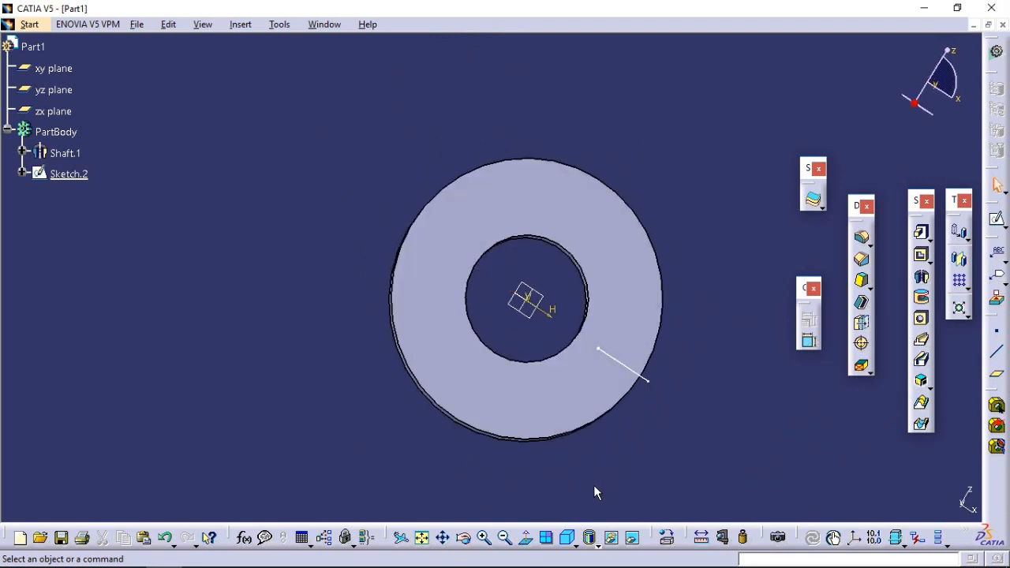
pyautogui.click(550, 543)
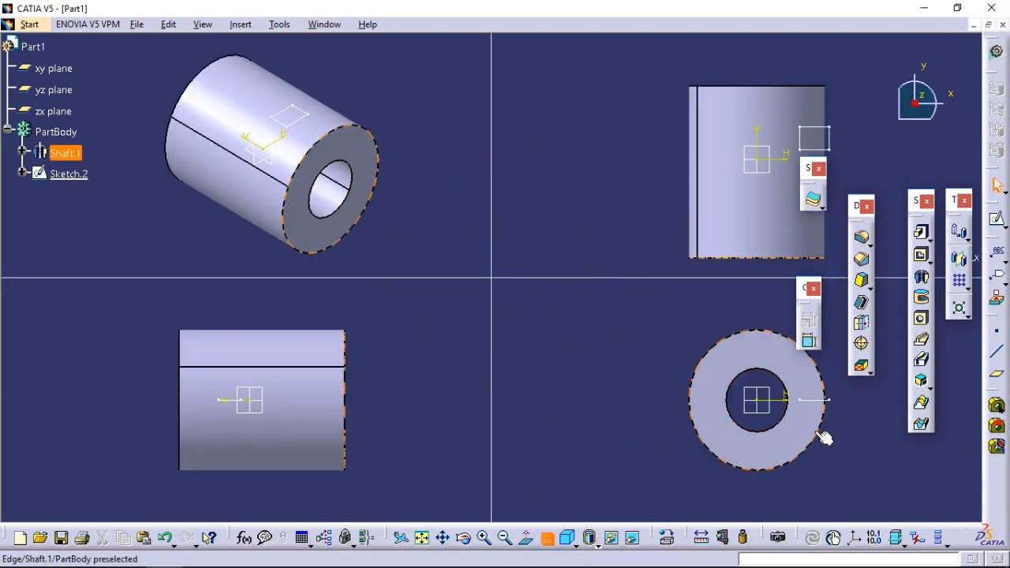
pyautogui.click(570, 325)
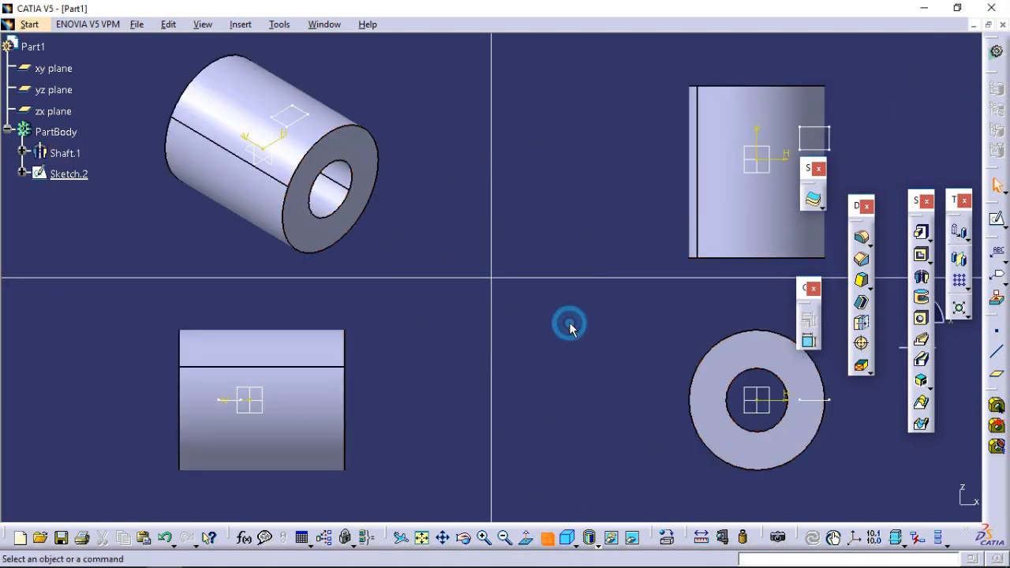
pyautogui.click(548, 541)
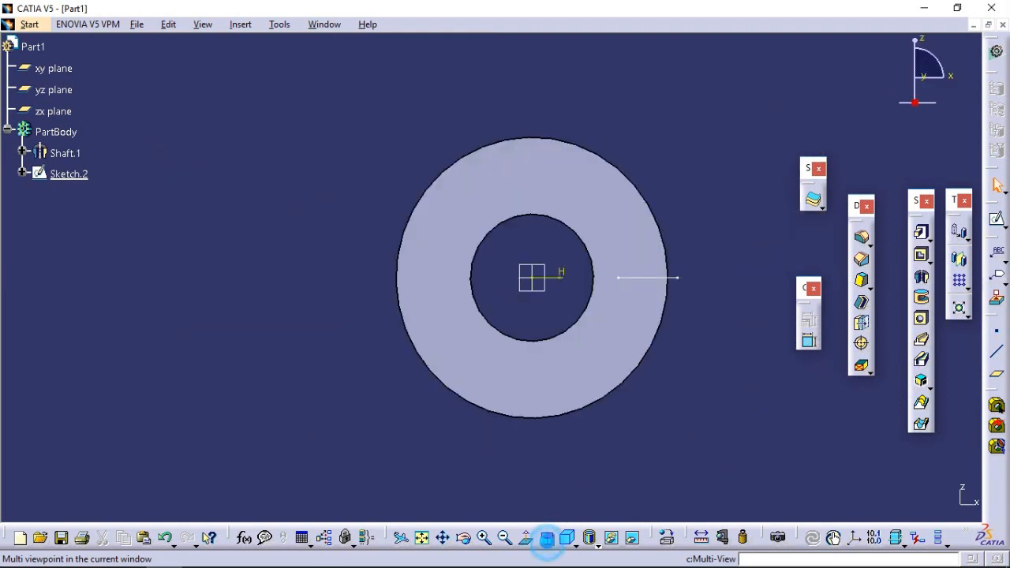
pyautogui.click(483, 541)
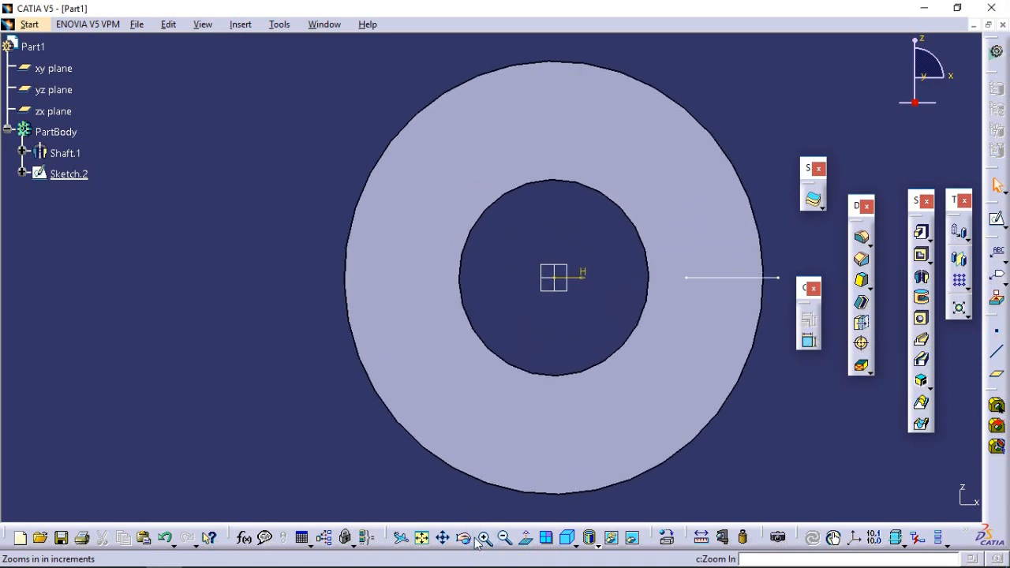
pyautogui.click(483, 539)
pyautogui.click(443, 537)
pyautogui.moveTo(666, 351); pyautogui.dragTo(389, 348)
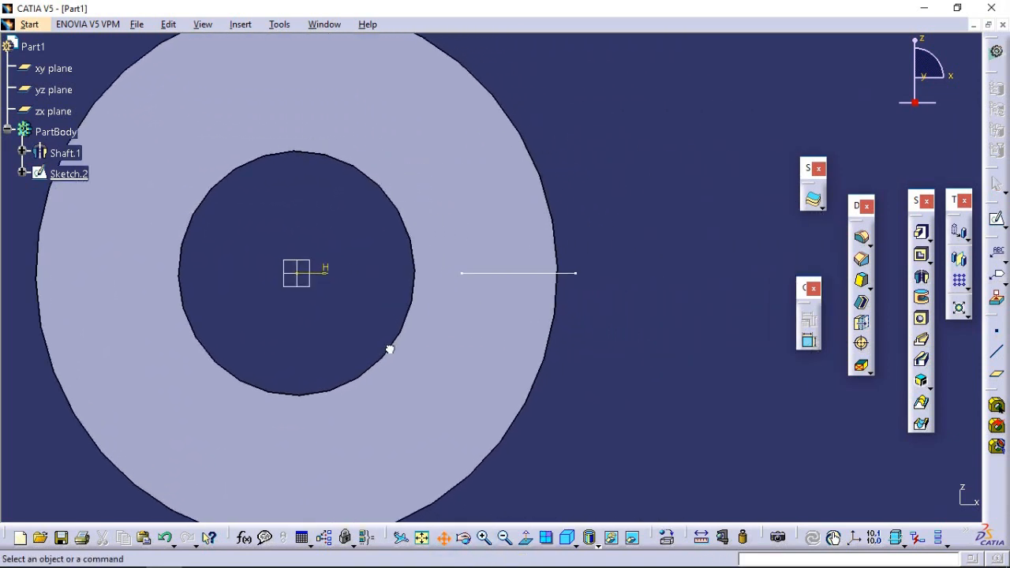
pyautogui.click(464, 538)
pyautogui.moveTo(466, 502); pyautogui.dragTo(473, 357)
pyautogui.click(464, 537)
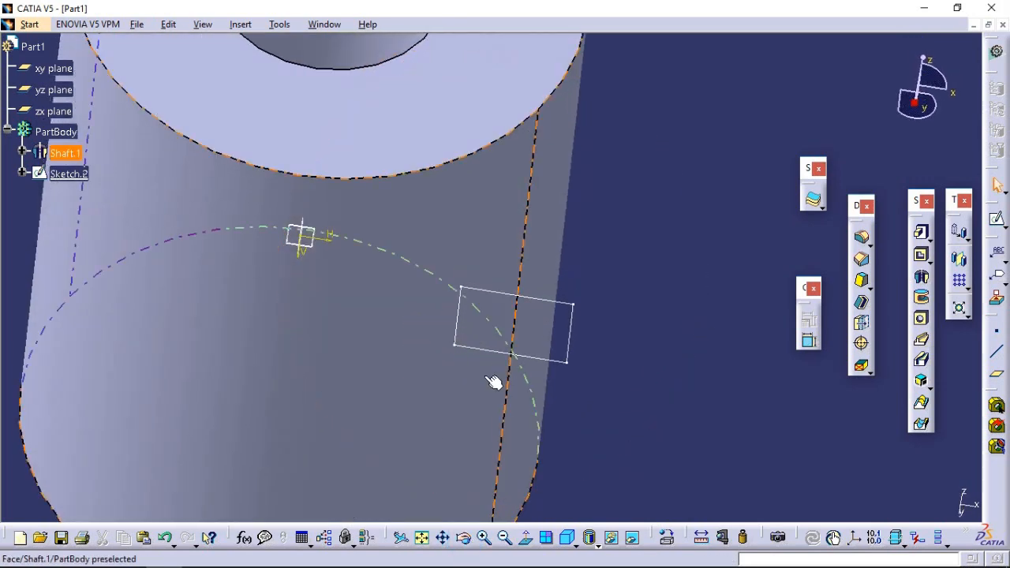
pyautogui.click(504, 537)
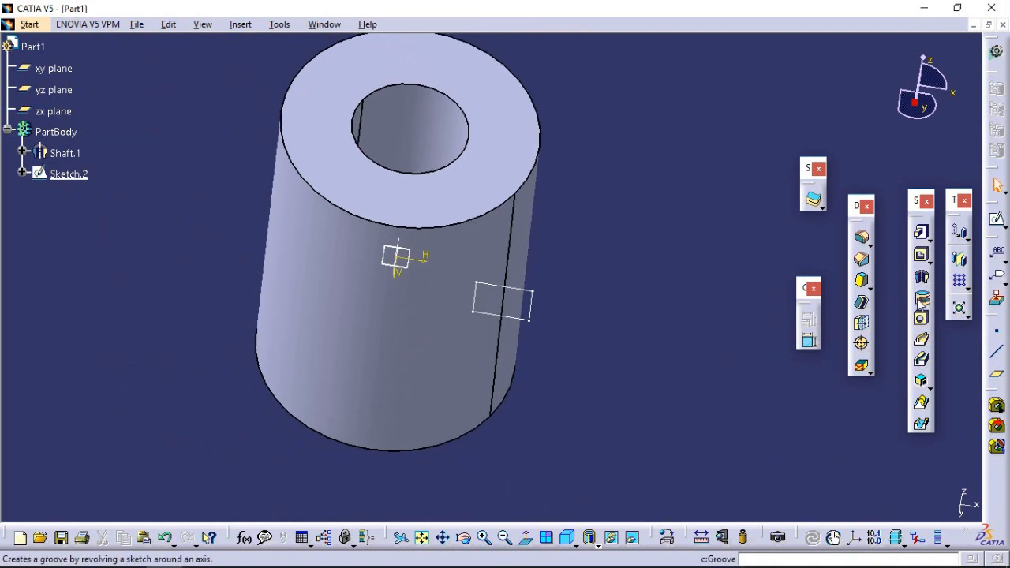
# Step: Cut a 360° groove into the shaft with the small rectangle sketch as profile, revolved around the shaft's axis
pyautogui.click(921, 301)
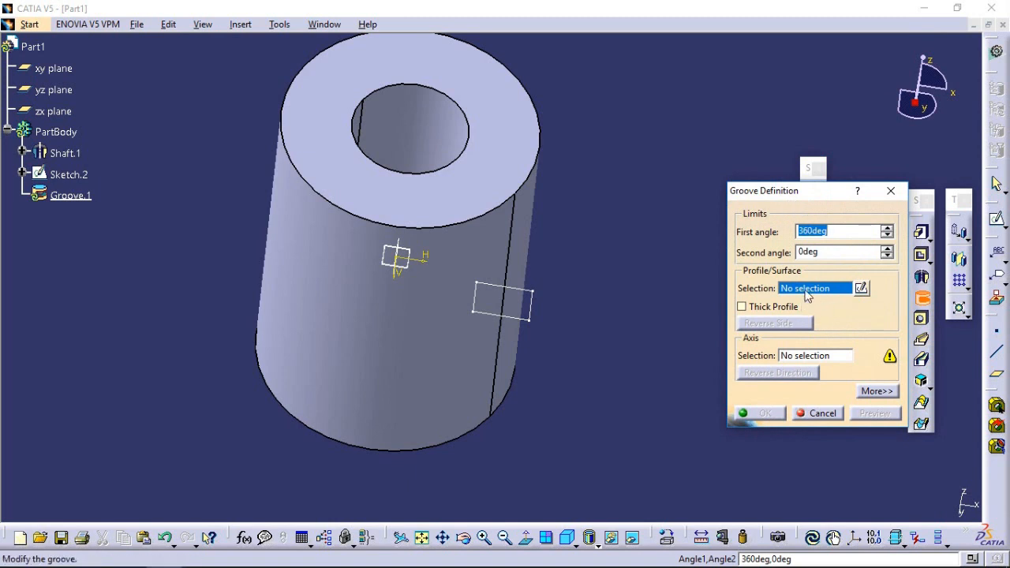
pyautogui.click(529, 309)
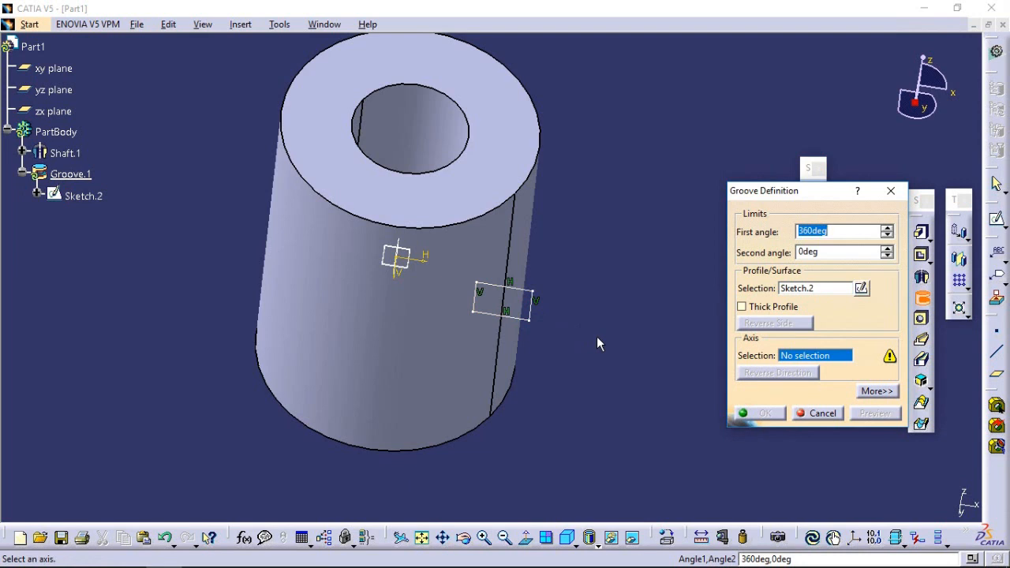
pyautogui.click(399, 302)
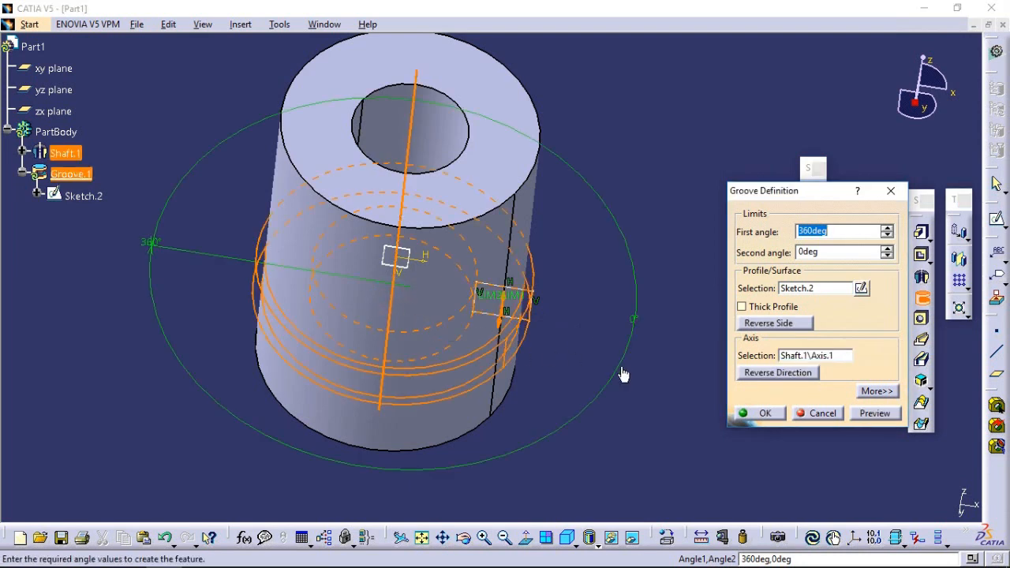
pyautogui.click(868, 414)
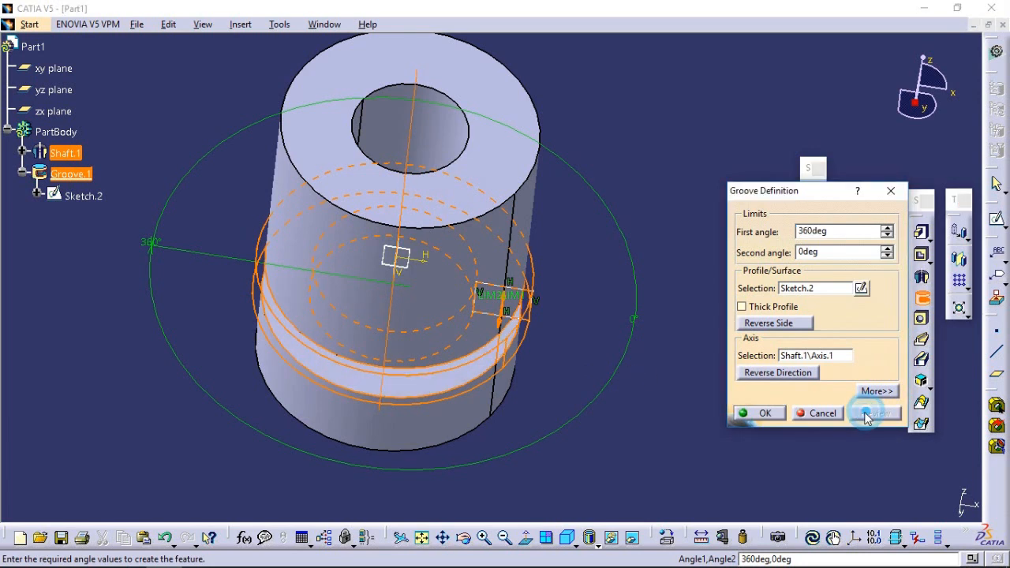
pyautogui.click(764, 414)
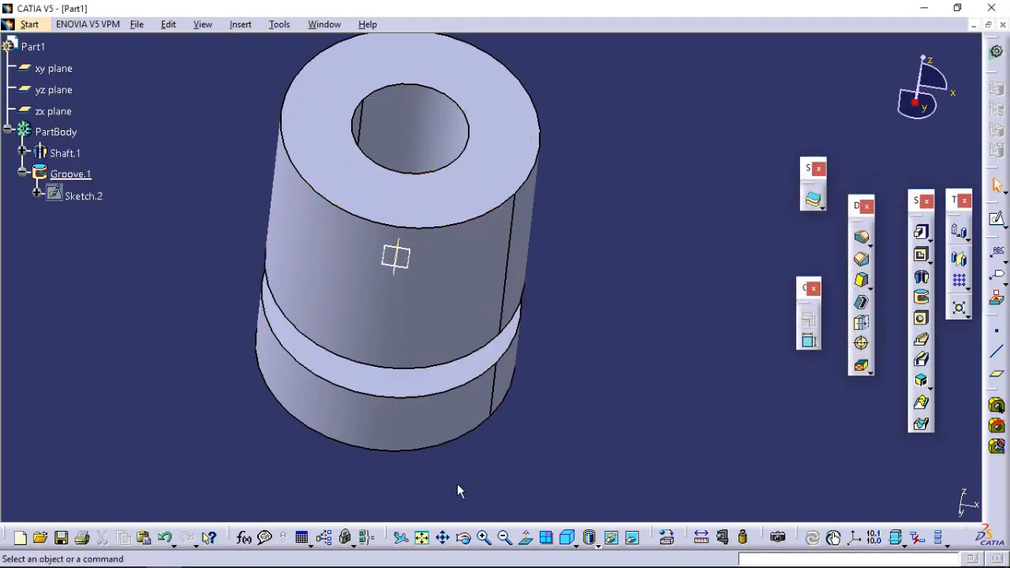
pyautogui.click(463, 538)
pyautogui.moveTo(468, 427); pyautogui.dragTo(490, 433, button='middle')
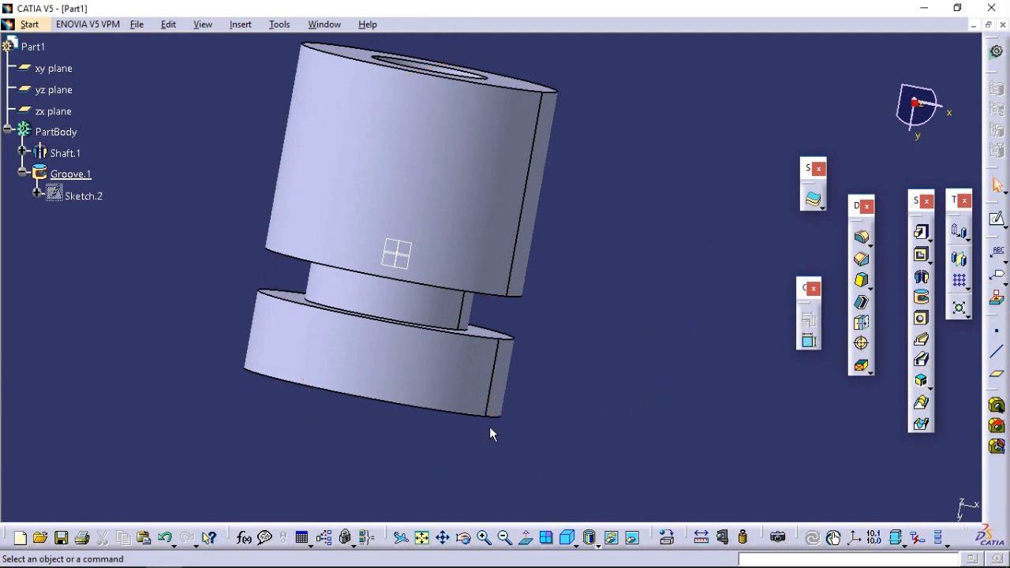
# Step: Sketch three small rectangles on the xy plane, spaced along the shaft's outer edge and straddling it below the horizontal axis
pyautogui.click(407, 250)
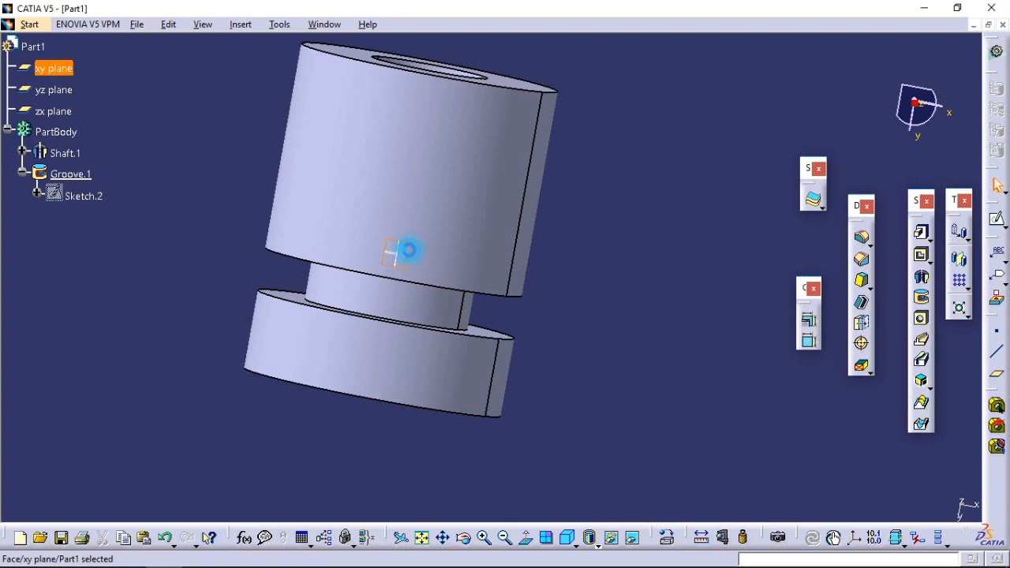
pyautogui.click(996, 216)
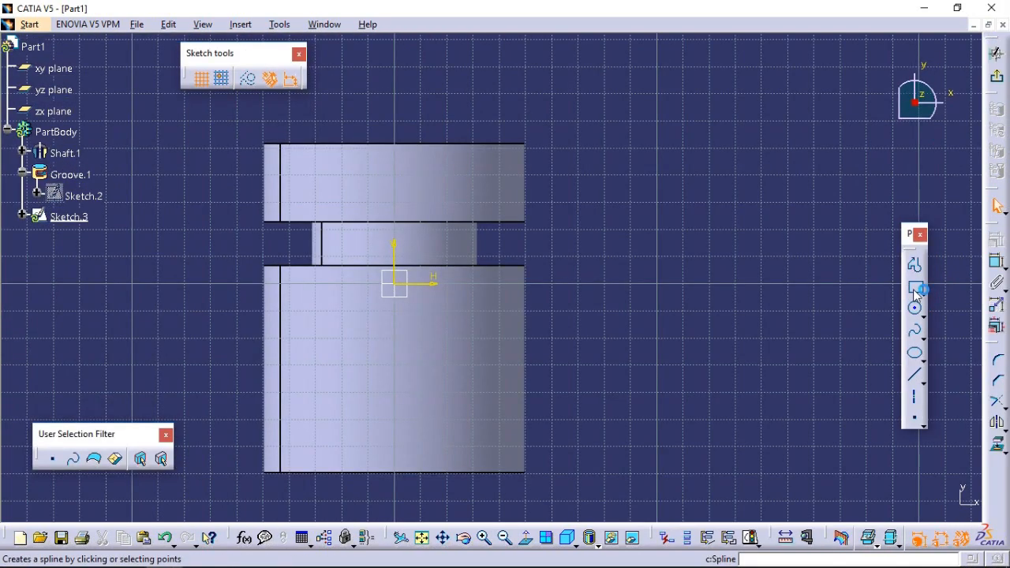
pyautogui.click(914, 288)
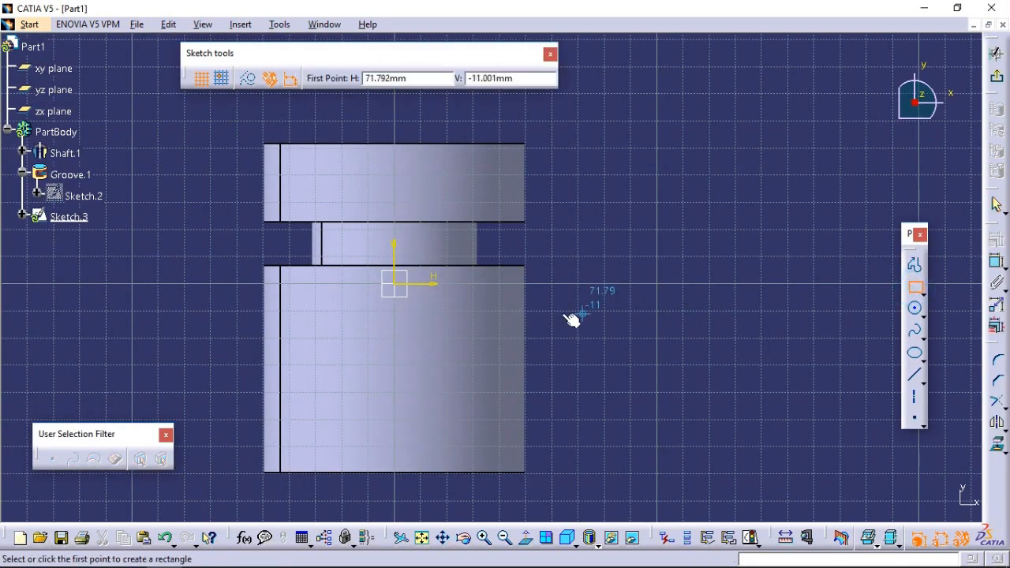
pyautogui.click(502, 307)
pyautogui.click(565, 333)
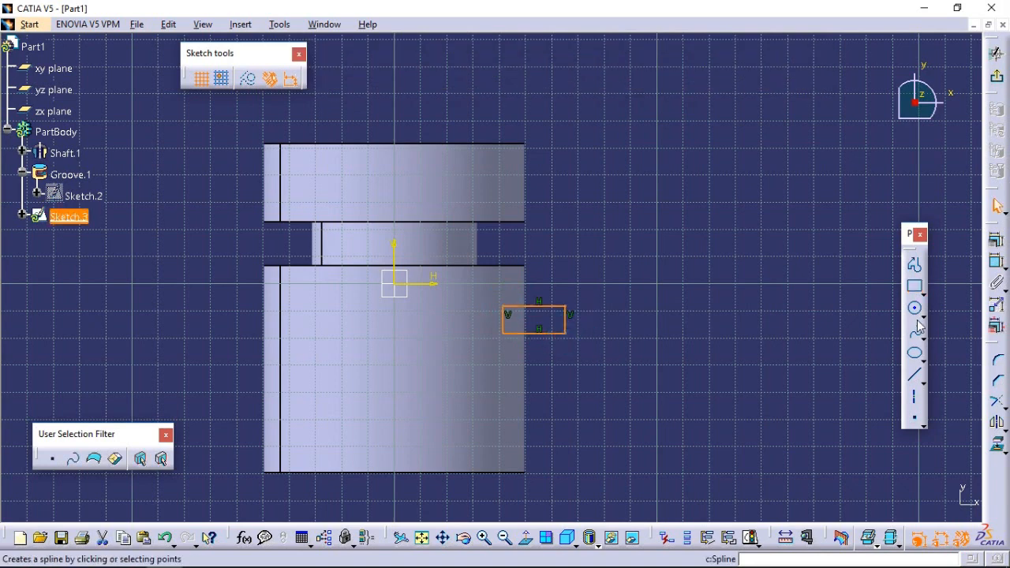
pyautogui.click(915, 287)
pyautogui.click(507, 363)
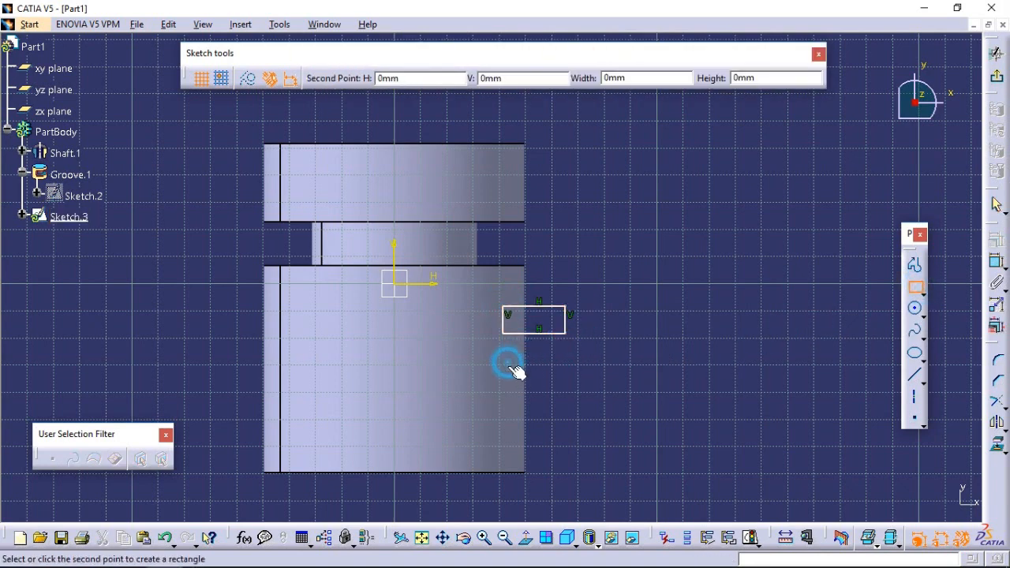
pyautogui.click(565, 389)
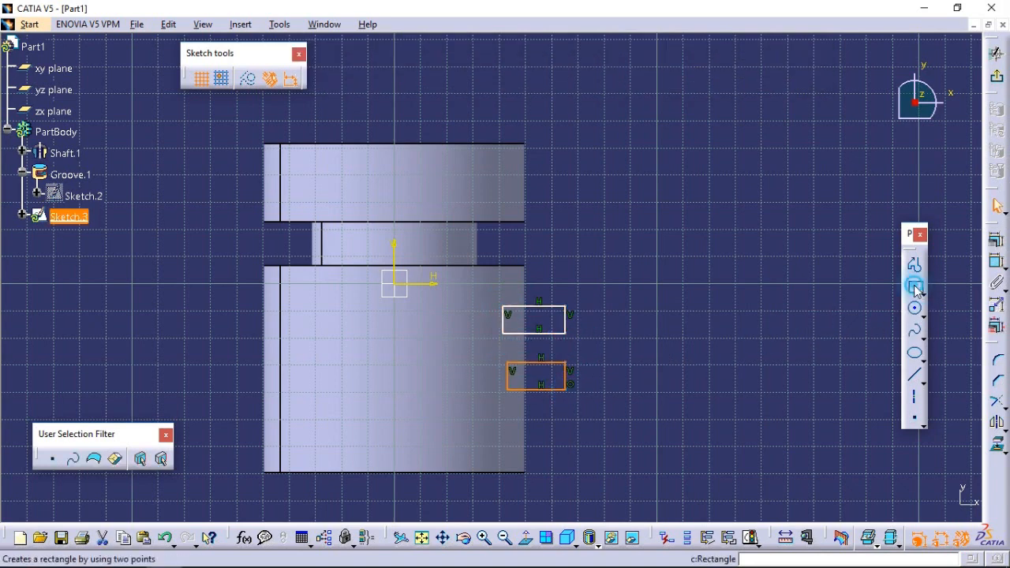
pyautogui.click(915, 286)
pyautogui.click(503, 423)
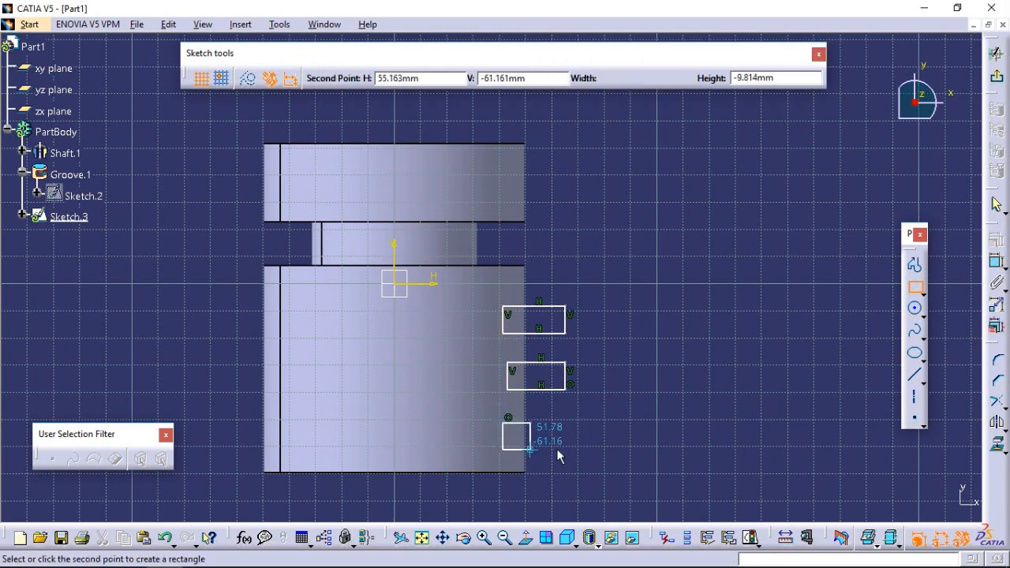
pyautogui.click(585, 450)
pyautogui.click(997, 79)
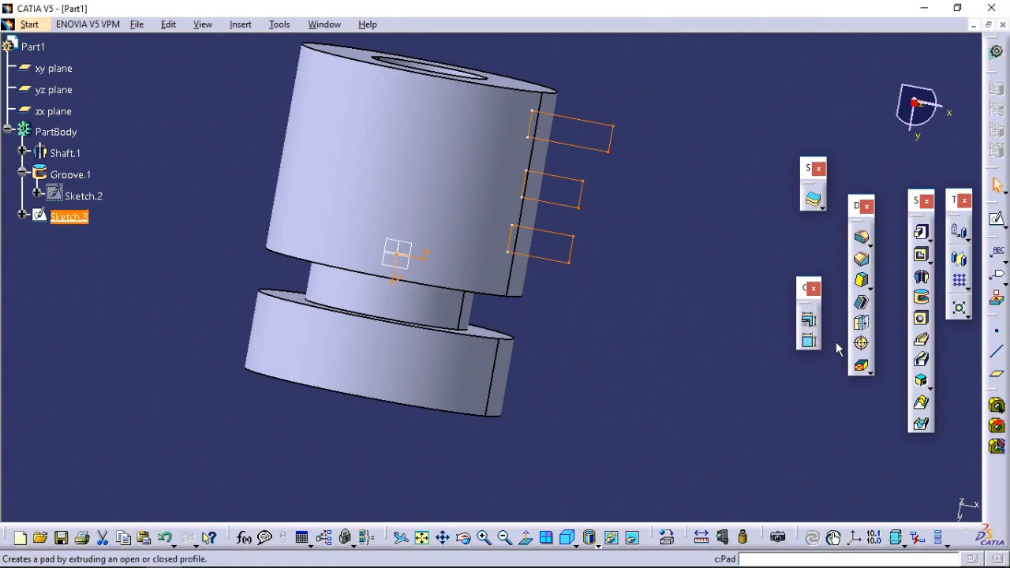
# Step: Cut a 360° groove from the three-rectangle sketch, replacing the mistakenly picked sketch edge with the shaft's central axis
pyautogui.click(921, 299)
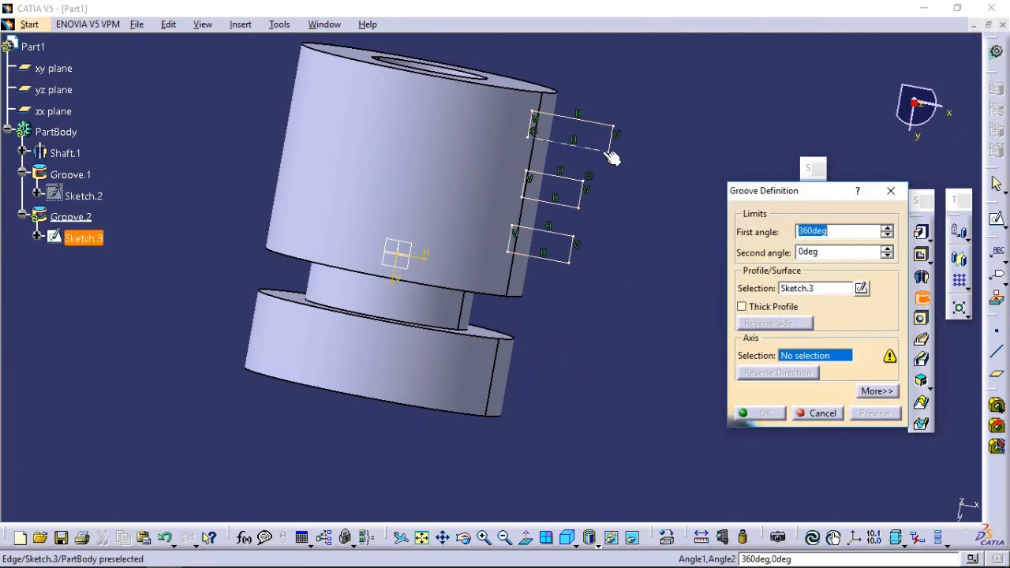
pyautogui.click(614, 157)
pyautogui.click(561, 322)
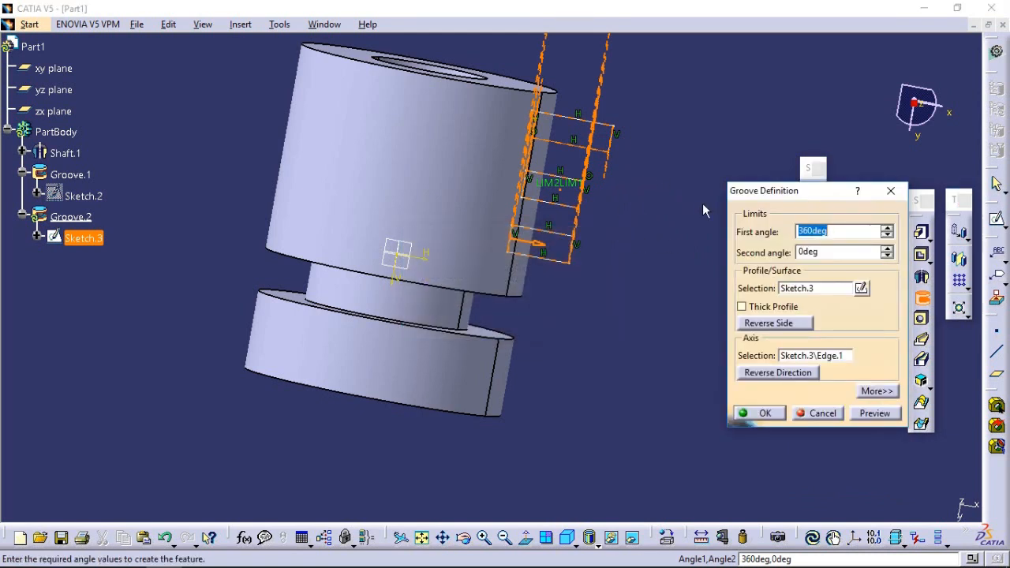
pyautogui.click(821, 288)
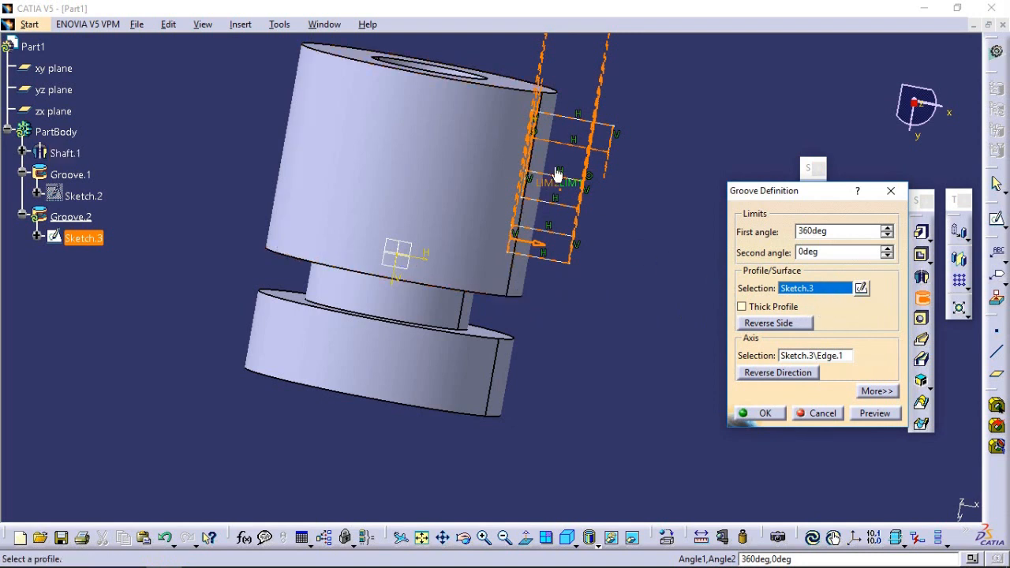
pyautogui.click(797, 356)
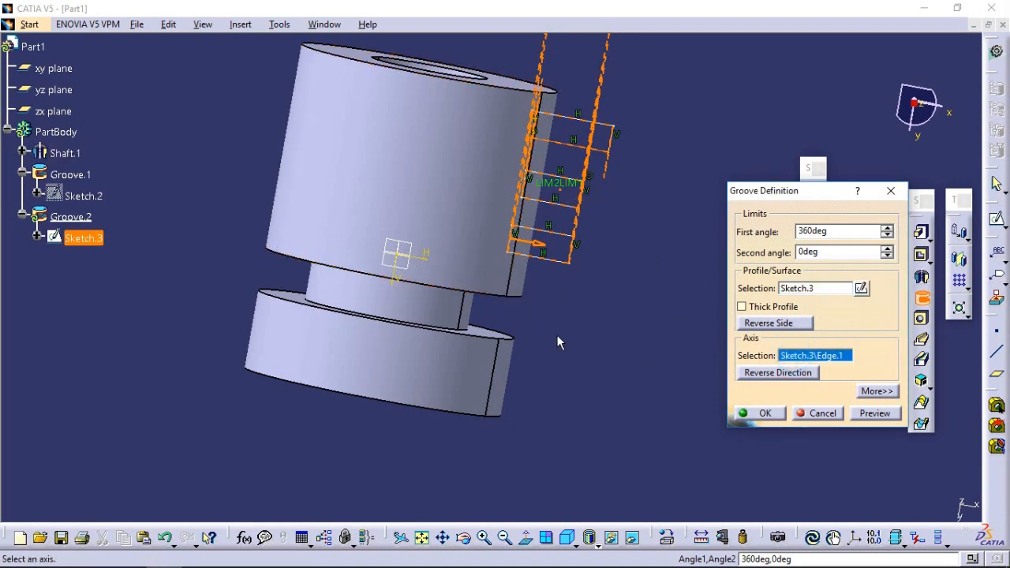
pyautogui.click(383, 298)
pyautogui.click(870, 413)
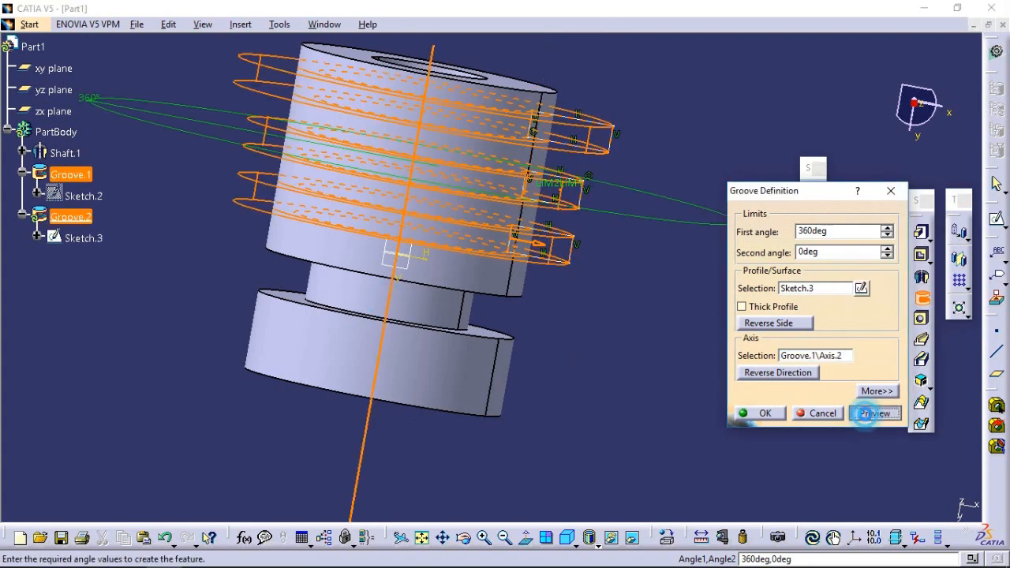
pyautogui.click(762, 413)
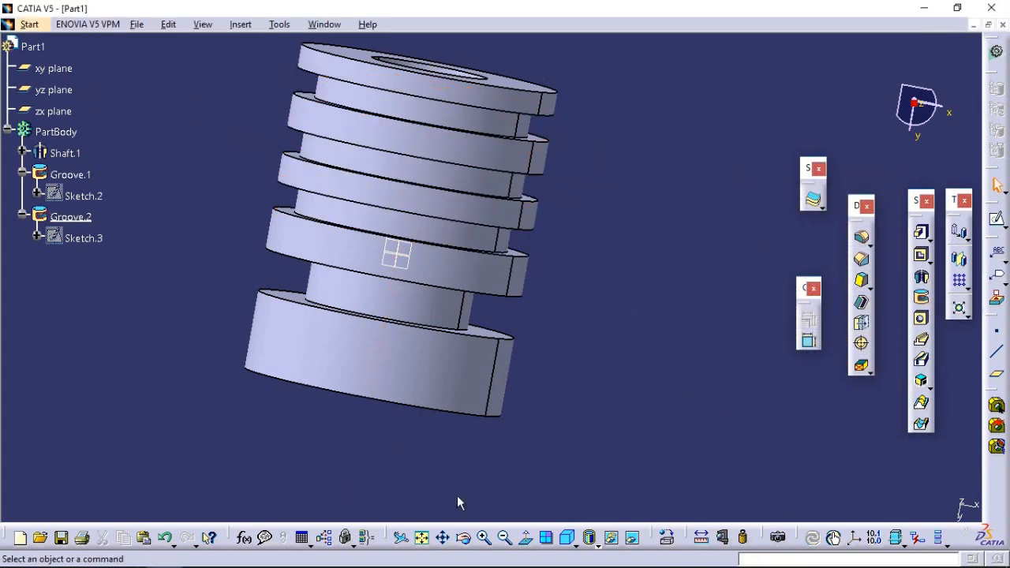
pyautogui.click(464, 538)
pyautogui.moveTo(649, 135); pyautogui.dragTo(474, 253)
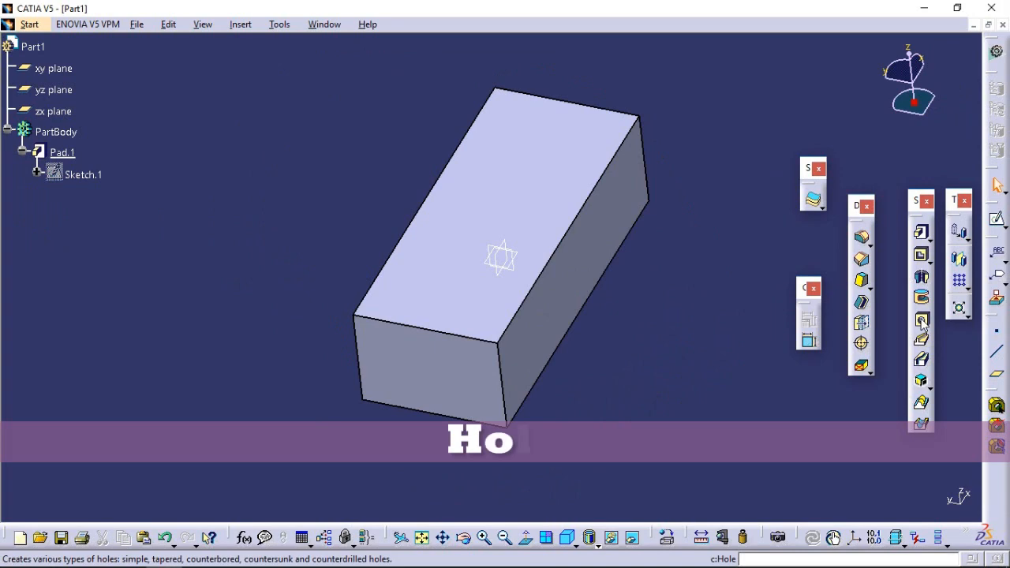
# Step: Start a blind hole on the top face of the block and set its diameter to 16 mm
pyautogui.click(921, 318)
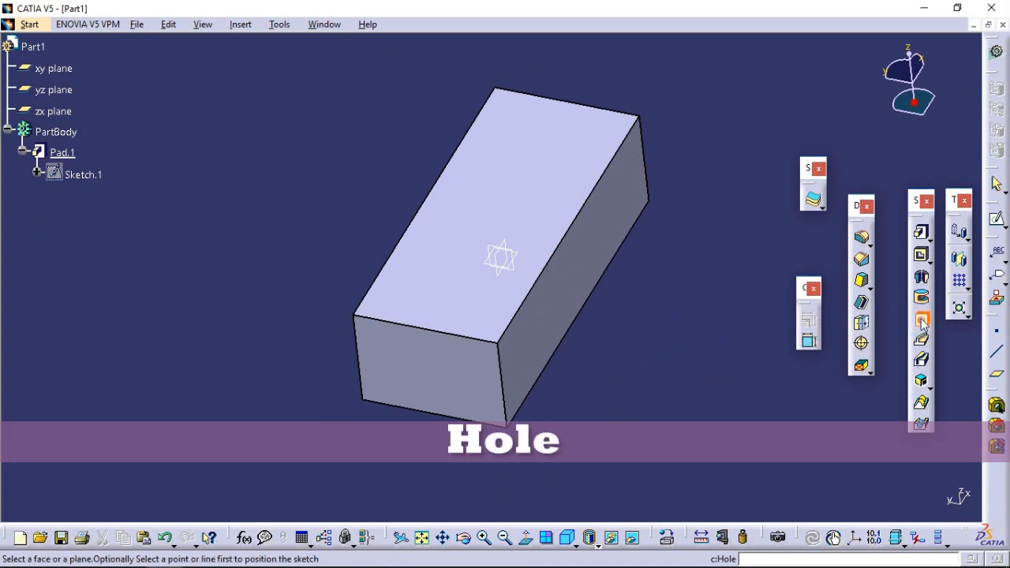
pyautogui.click(517, 215)
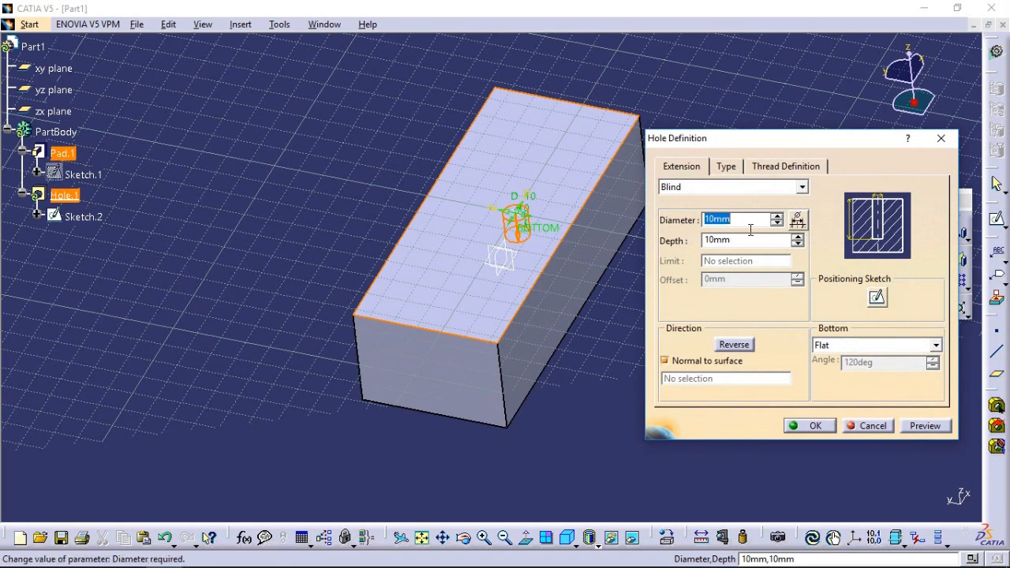
pyautogui.click(778, 216)
pyautogui.click(778, 216)
pyautogui.click(777, 217)
pyautogui.click(777, 217)
pyautogui.click(777, 216)
pyautogui.click(777, 216)
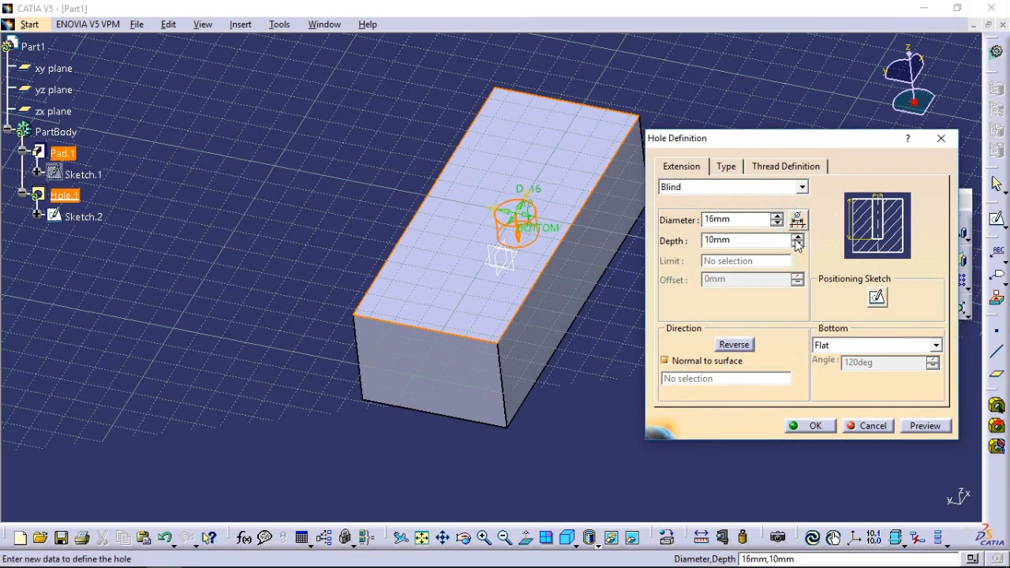
# Step: Set the hole's depth to 17 mm
pyautogui.click(797, 237)
pyautogui.click(796, 237)
pyautogui.click(797, 237)
pyautogui.click(797, 236)
pyautogui.click(797, 237)
pyautogui.click(797, 236)
pyautogui.click(797, 237)
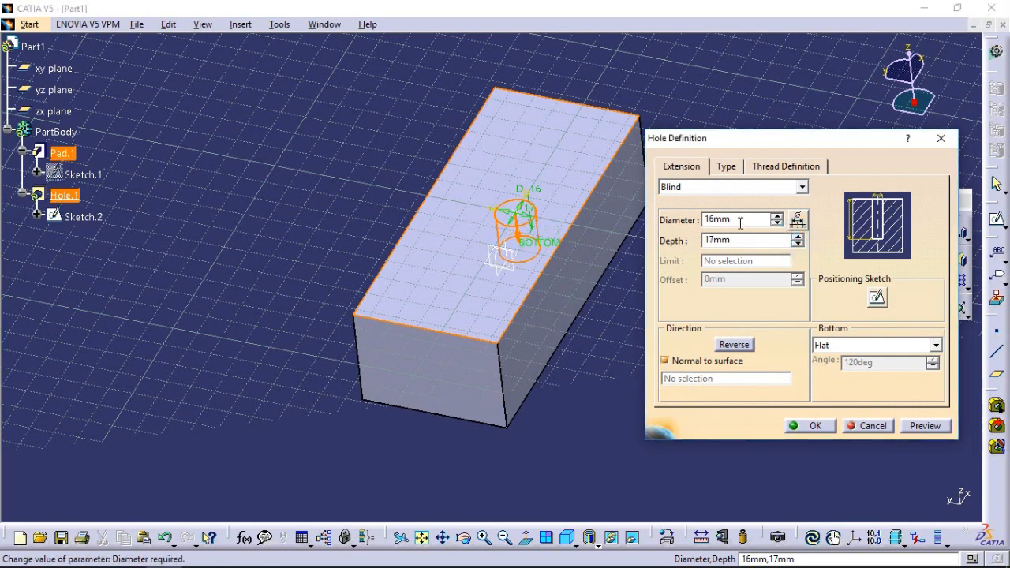
# Step: Try the Tapered, Counterbored and Countersunk types for the hole and set its type to Counterdrilled
pyautogui.click(727, 167)
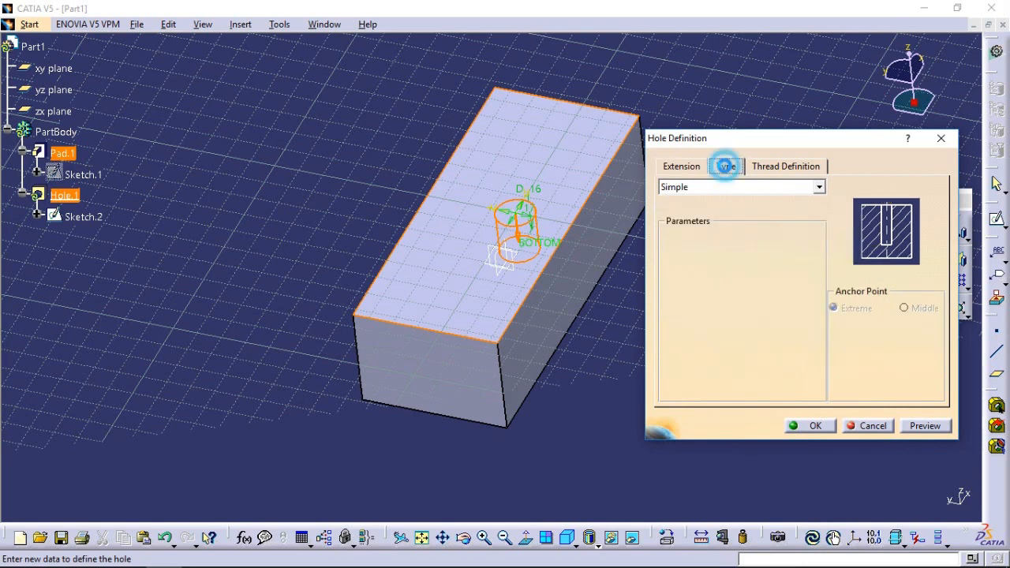
pyautogui.click(824, 189)
pyautogui.click(744, 209)
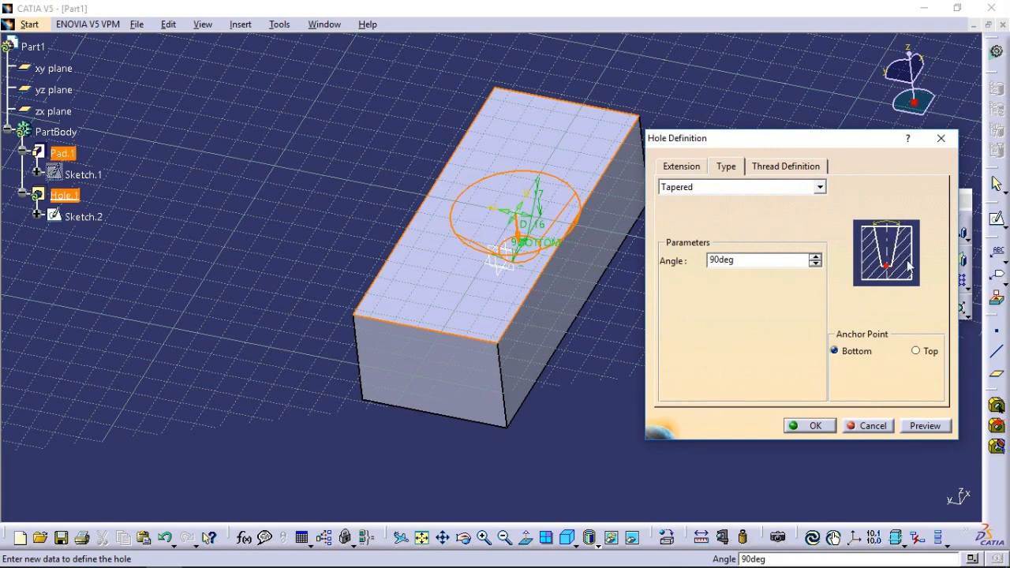
pyautogui.click(762, 187)
pyautogui.click(726, 224)
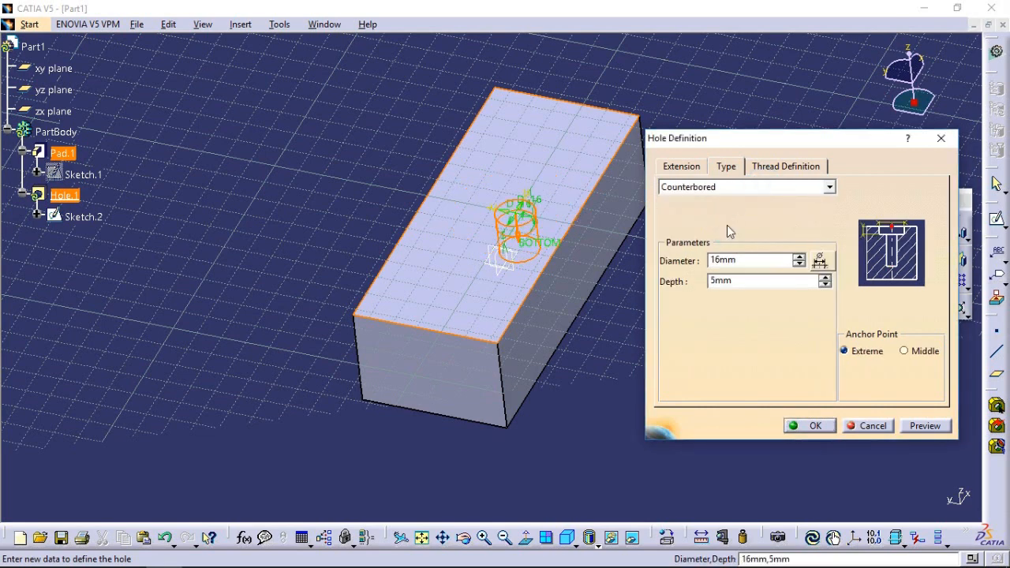
pyautogui.click(829, 188)
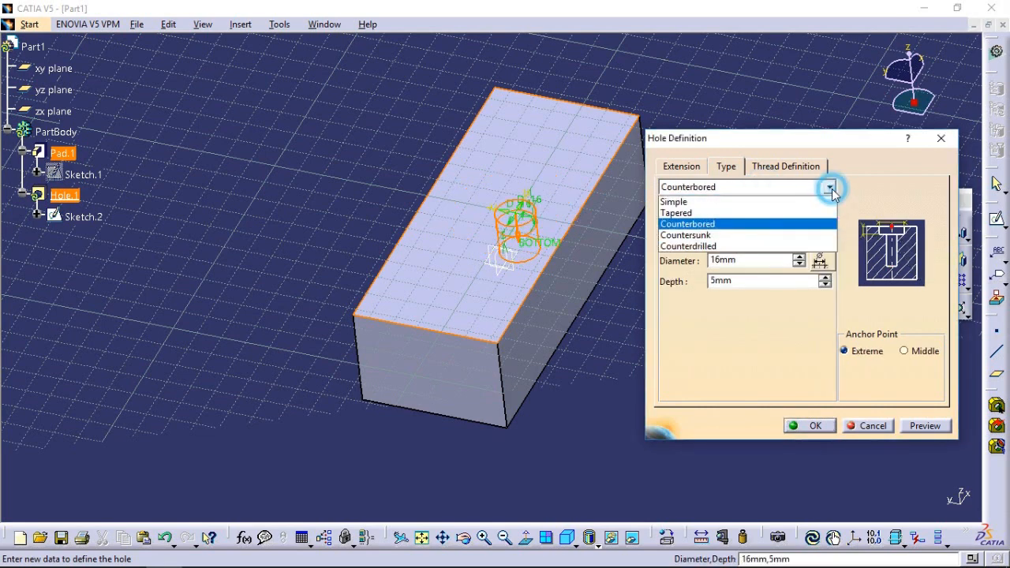
pyautogui.click(762, 235)
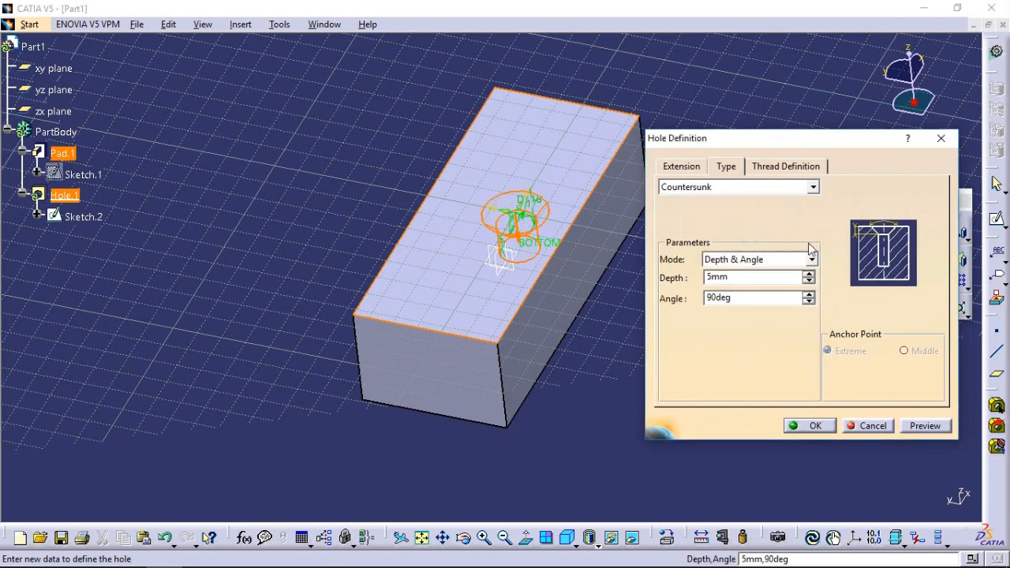
pyautogui.click(813, 188)
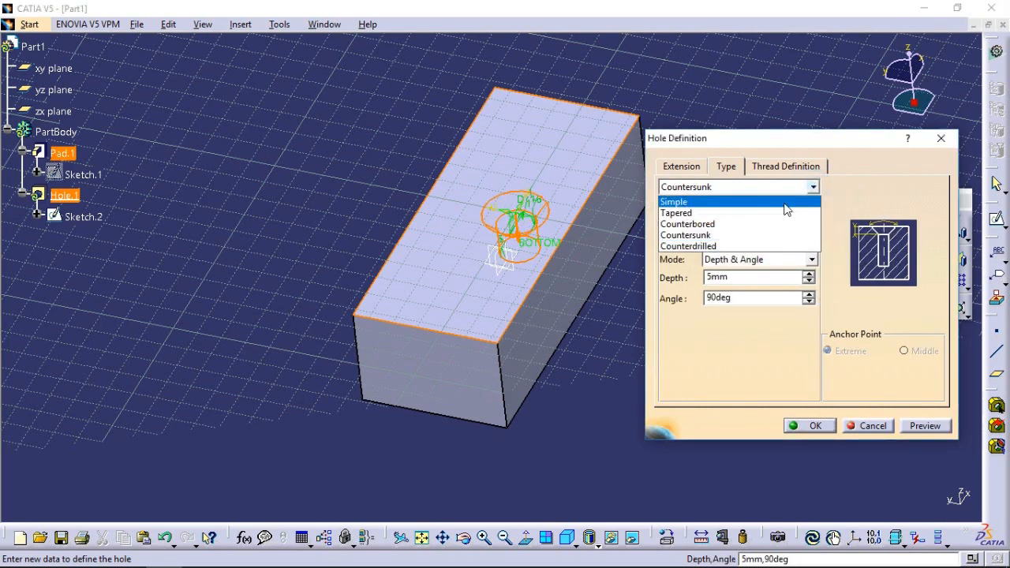
pyautogui.click(733, 245)
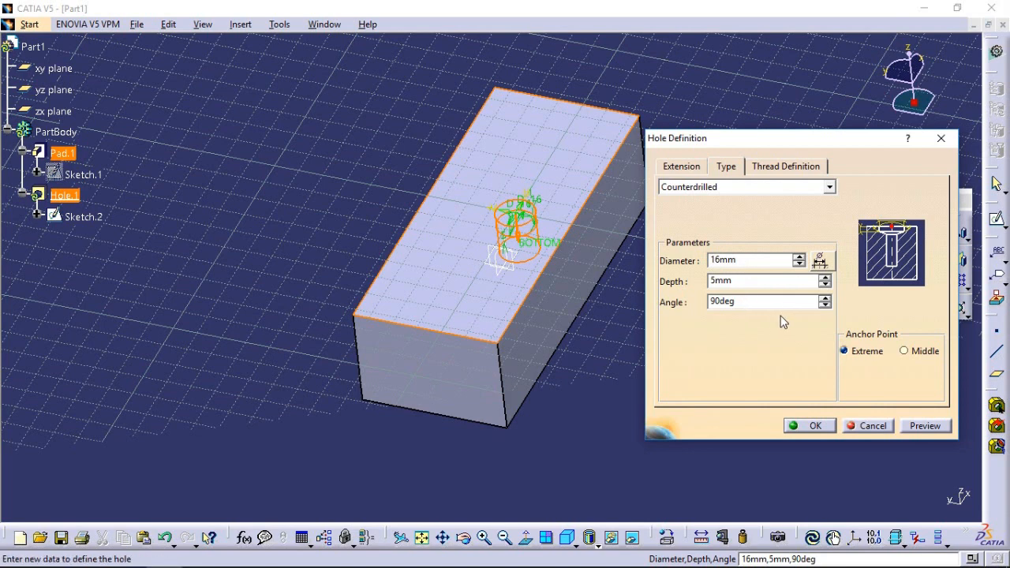
# Step: Make the hole threaded and preview it
pyautogui.click(762, 167)
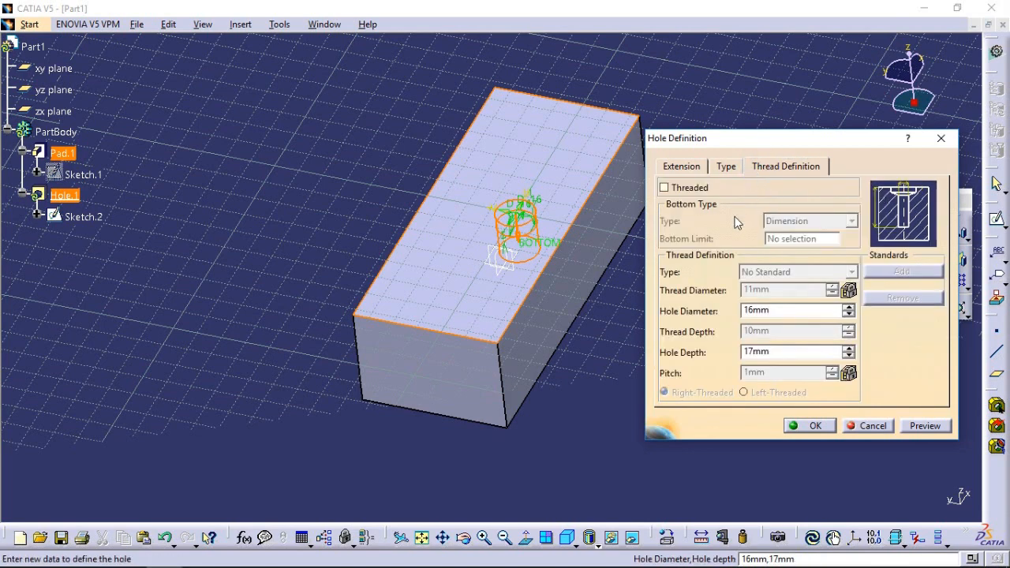
pyautogui.click(664, 188)
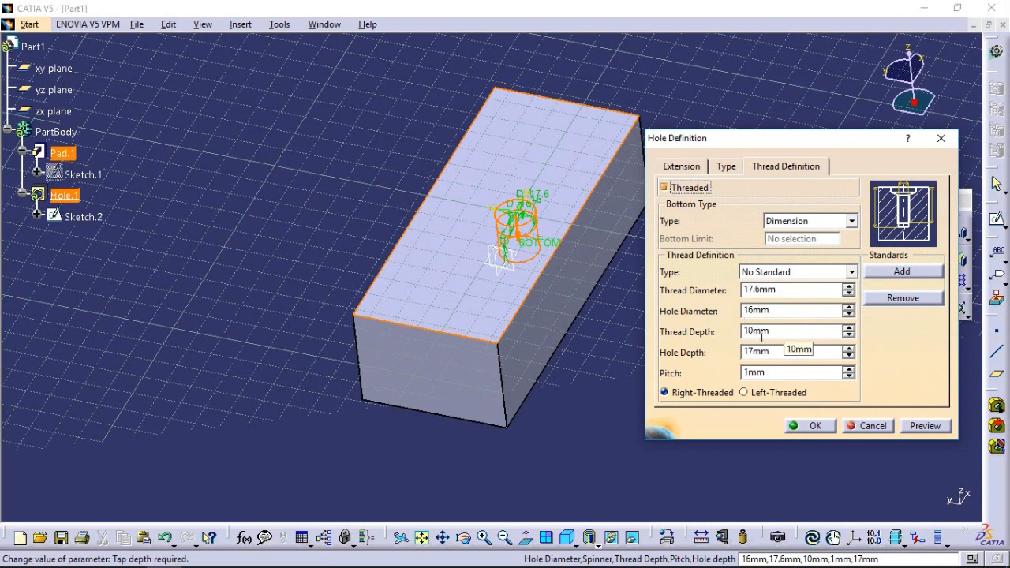
pyautogui.click(915, 427)
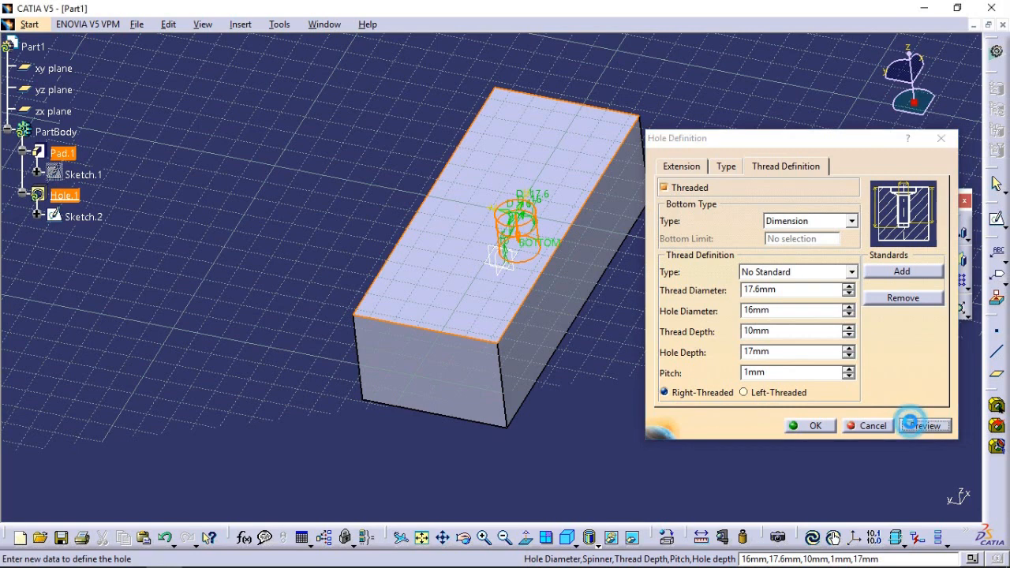
# Step: Accept the threaded counterdrilled hole on the top face of the block
pyautogui.click(815, 427)
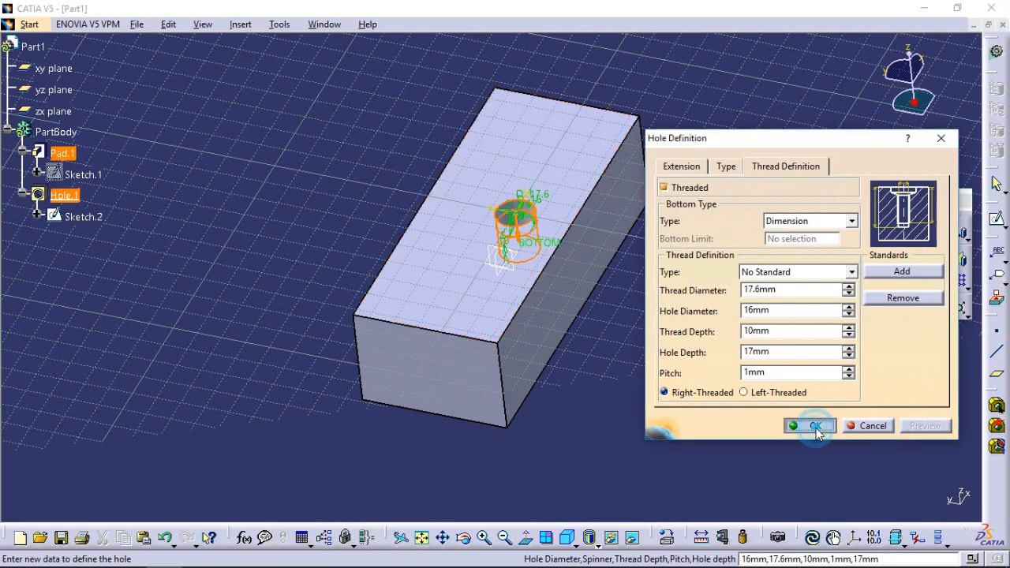
pyautogui.click(633, 347)
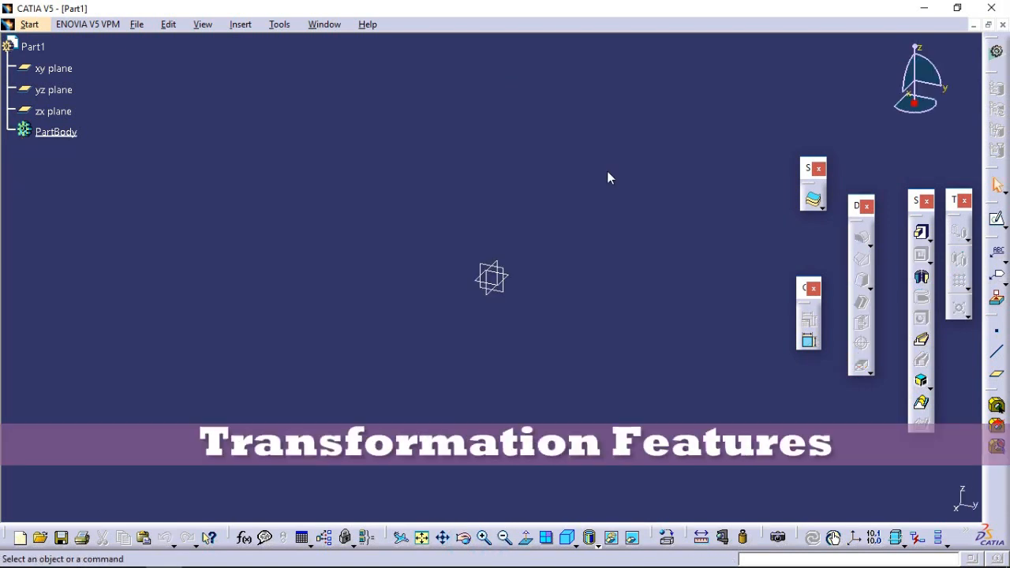
# Step: Sketch a rectangle about 20 mm by 30 mm on the xy plane, beside the origin, and pad it 20 mm
pyautogui.click(54, 69)
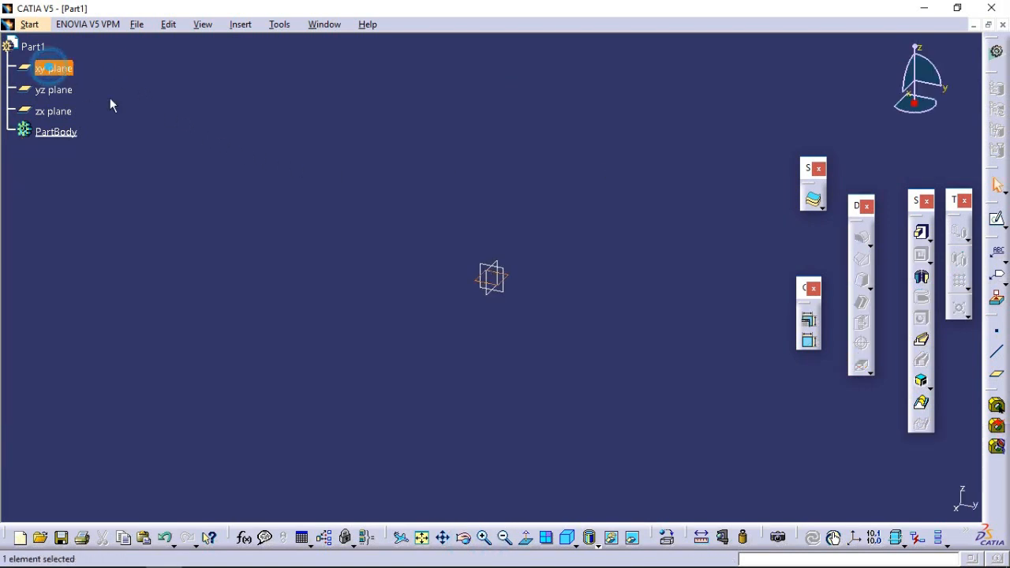
pyautogui.click(997, 219)
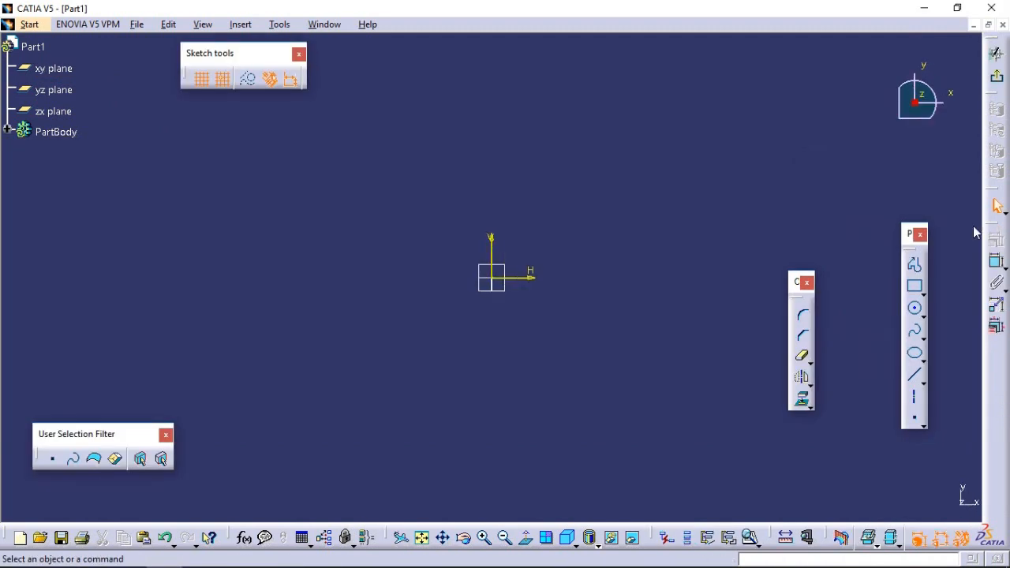
pyautogui.click(915, 286)
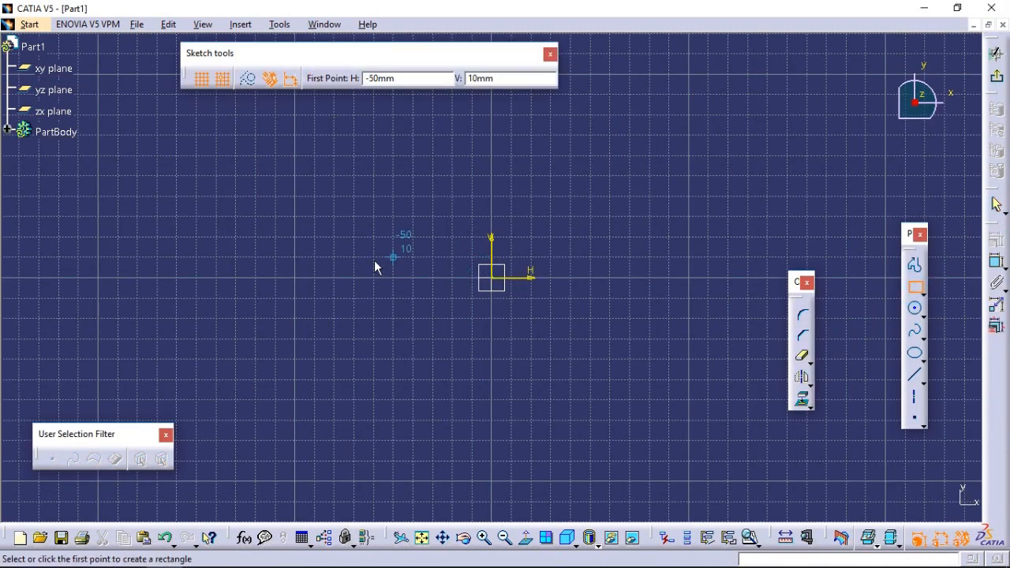
pyautogui.click(355, 254)
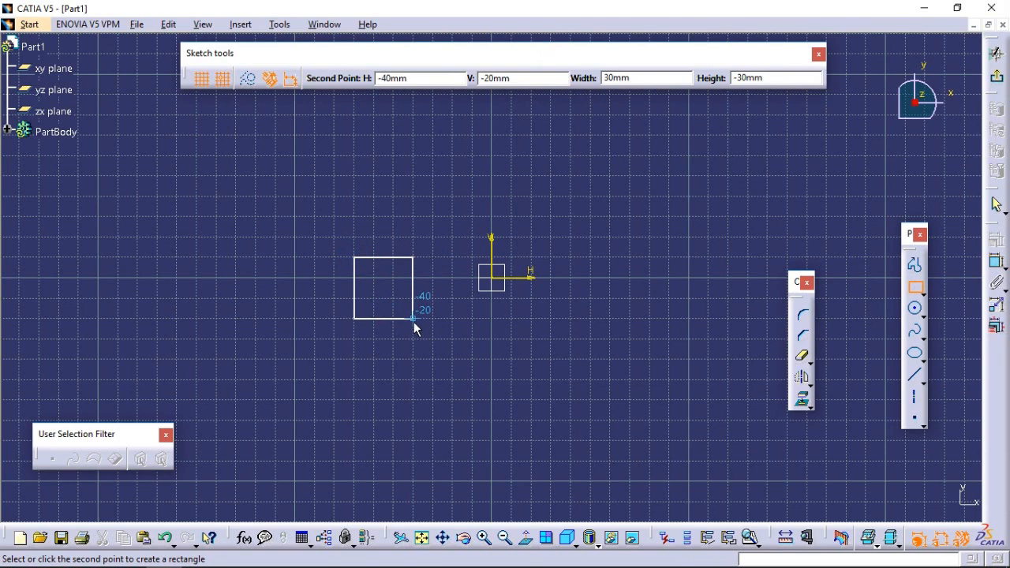
pyautogui.click(394, 320)
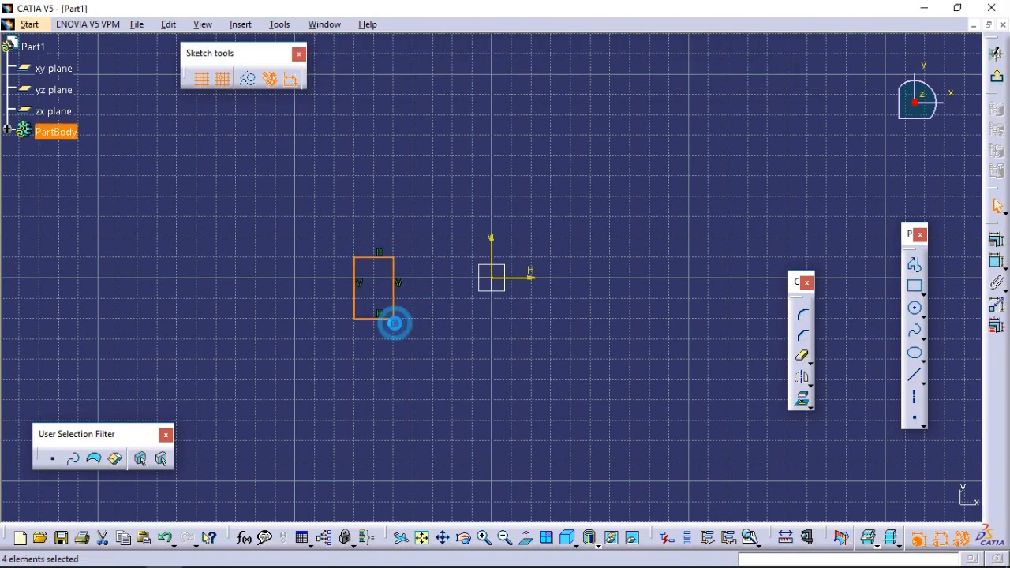
pyautogui.click(997, 79)
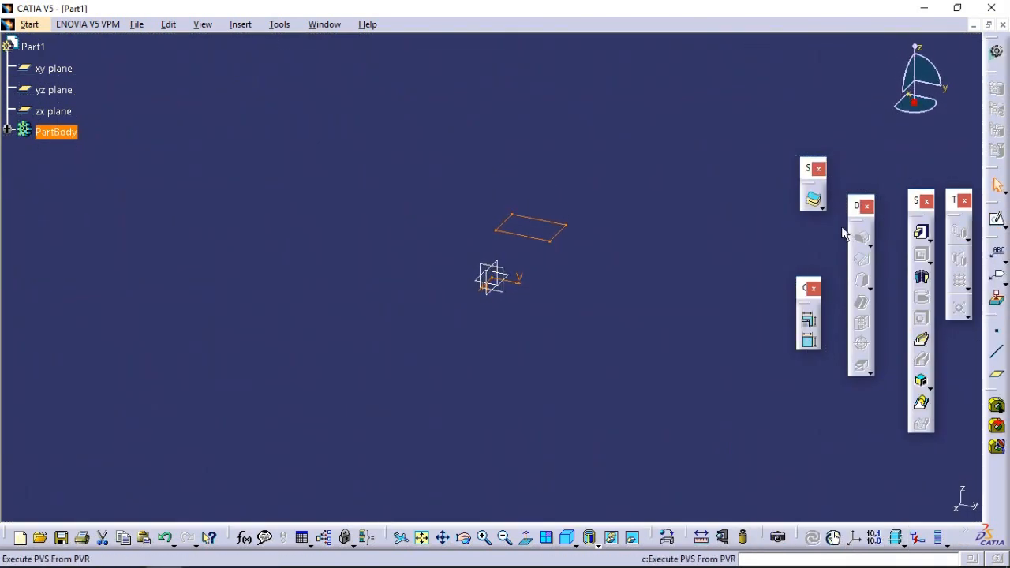
pyautogui.click(920, 231)
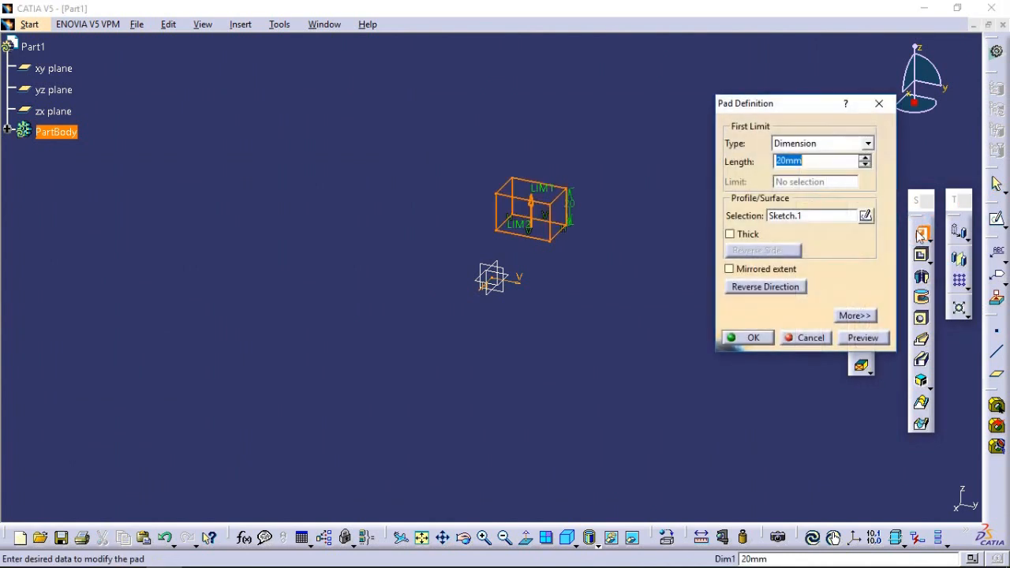
pyautogui.click(751, 340)
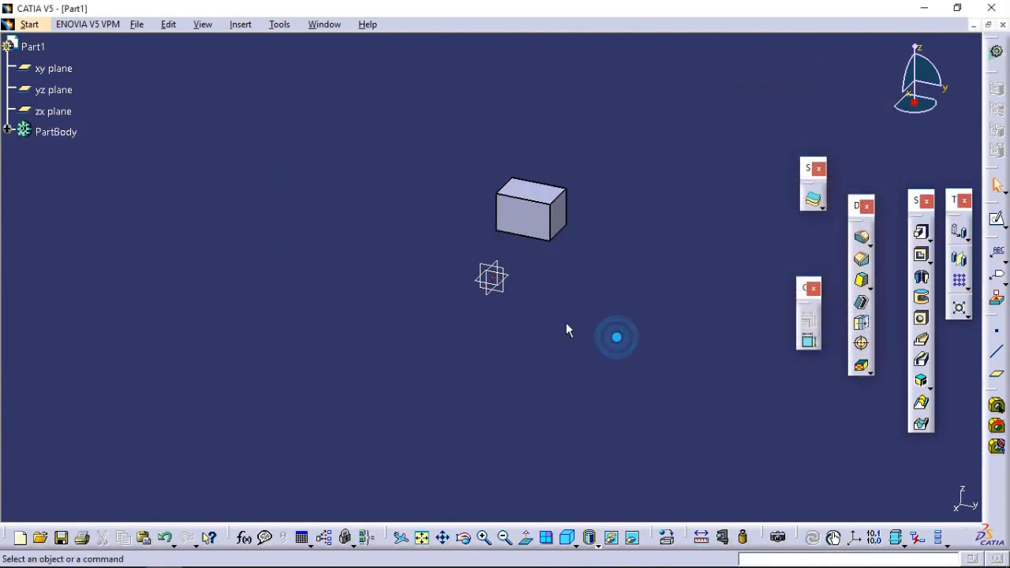
# Step: Translate the block 50 mm using the zx plane as direction, keeping the transformation specifications
pyautogui.click(240, 25)
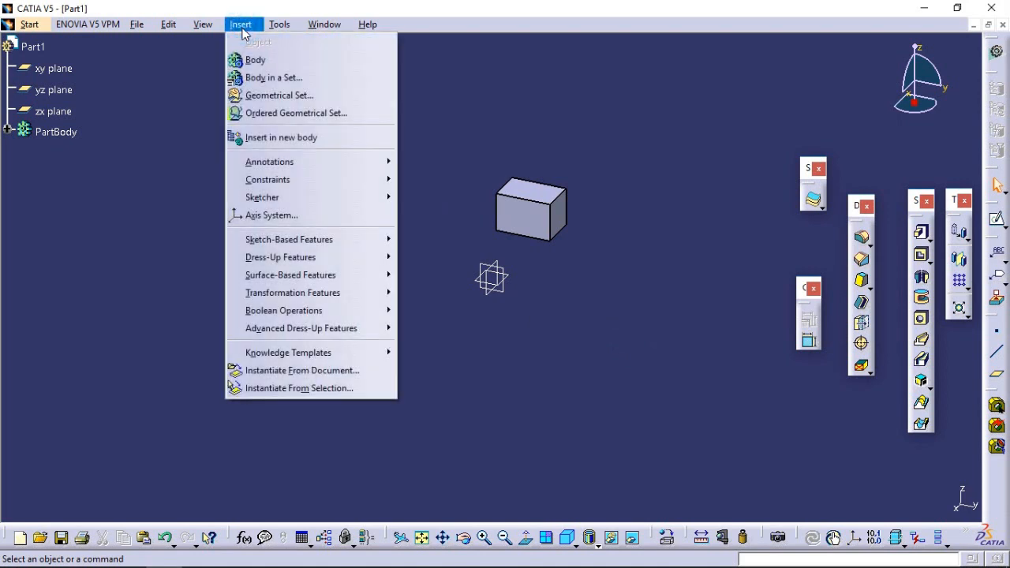
pyautogui.moveTo(316, 293)
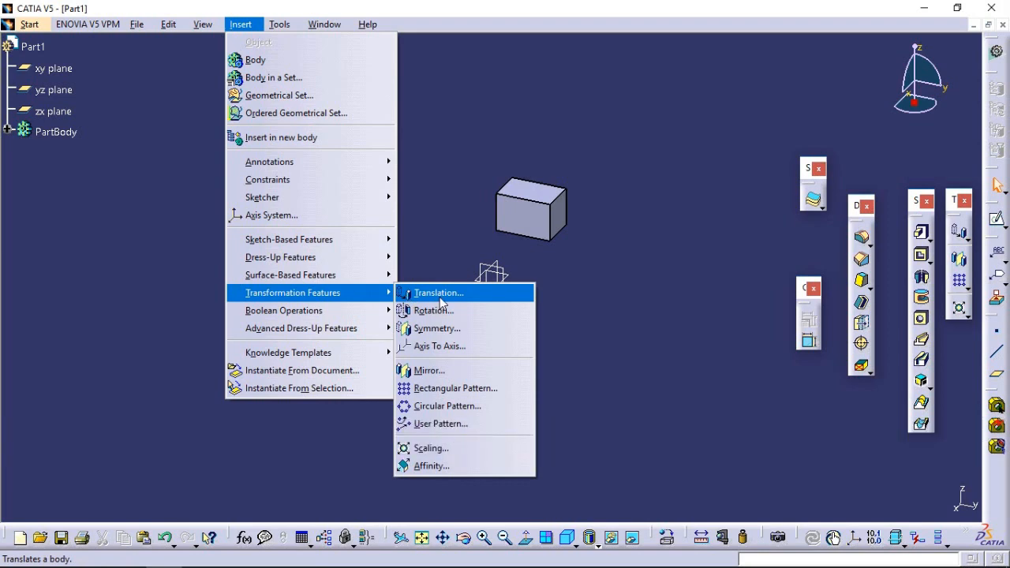
pyautogui.click(439, 298)
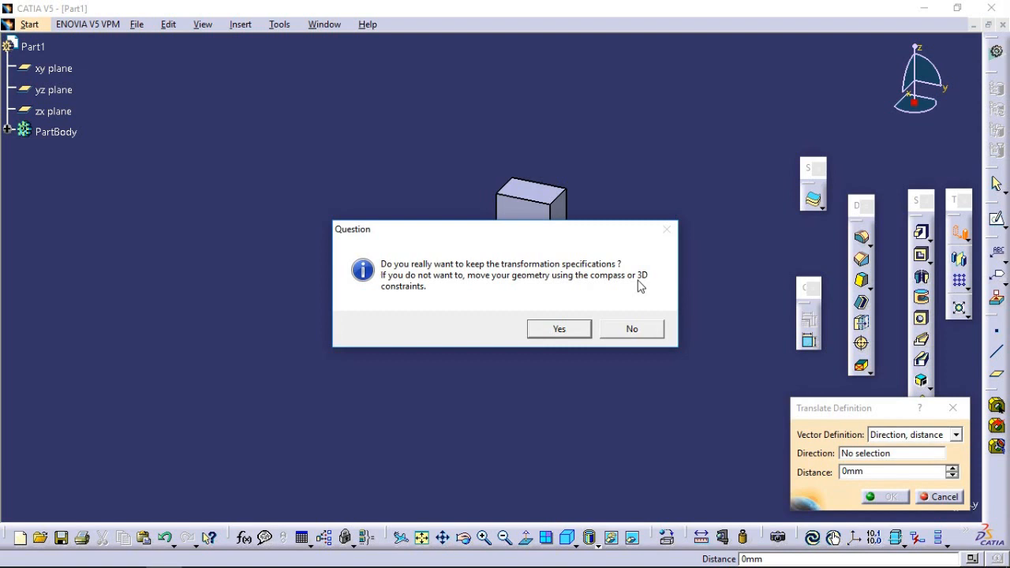
pyautogui.click(564, 328)
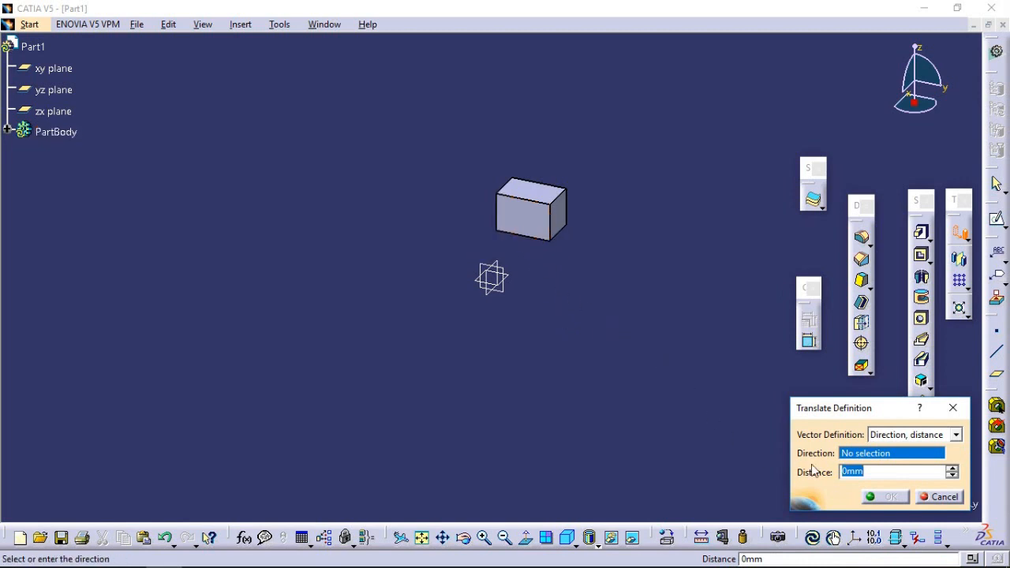
pyautogui.click(487, 288)
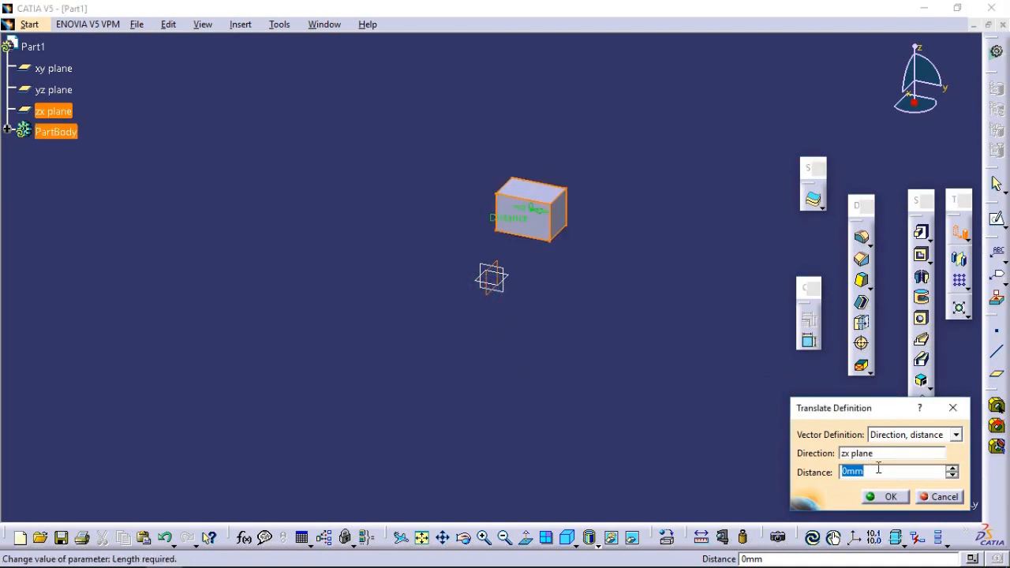
pyautogui.write('50')
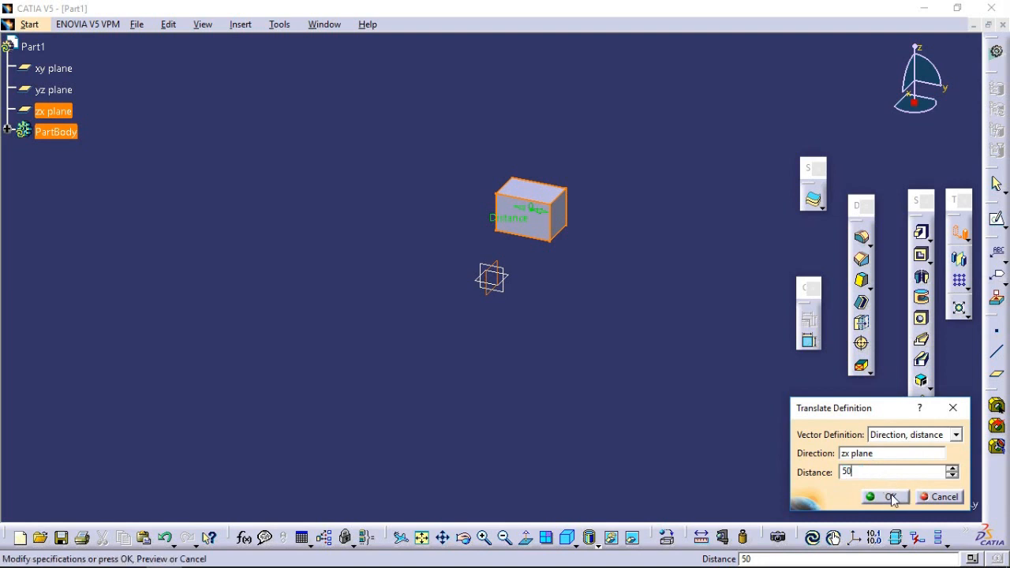
# Step: Apply the 50 mm translation of the block along the zx plane direction
pyautogui.click(889, 496)
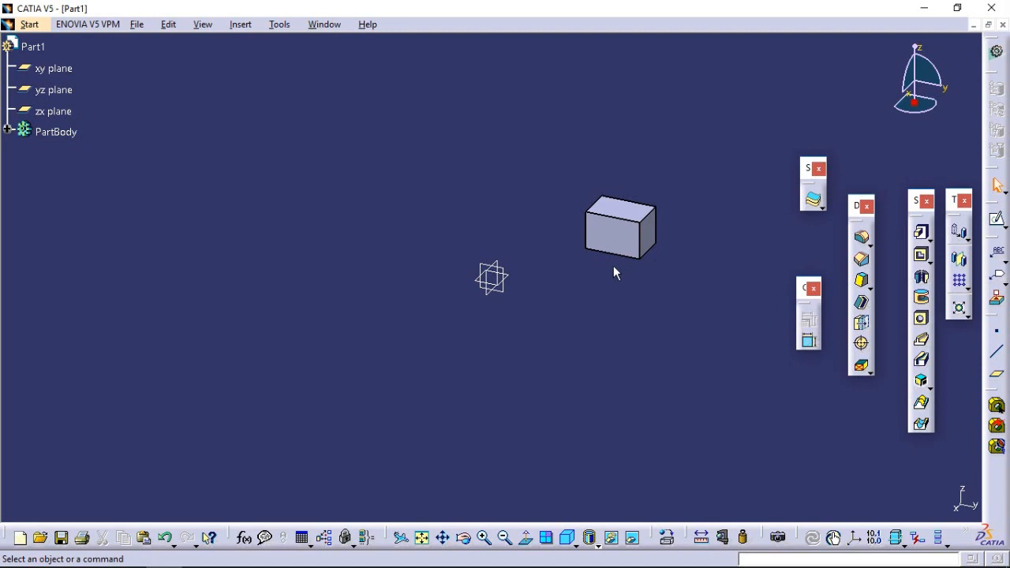
# Step: Translate the block 100 mm with the yz plane as direction, keeping the transformation specifications
pyautogui.click(245, 28)
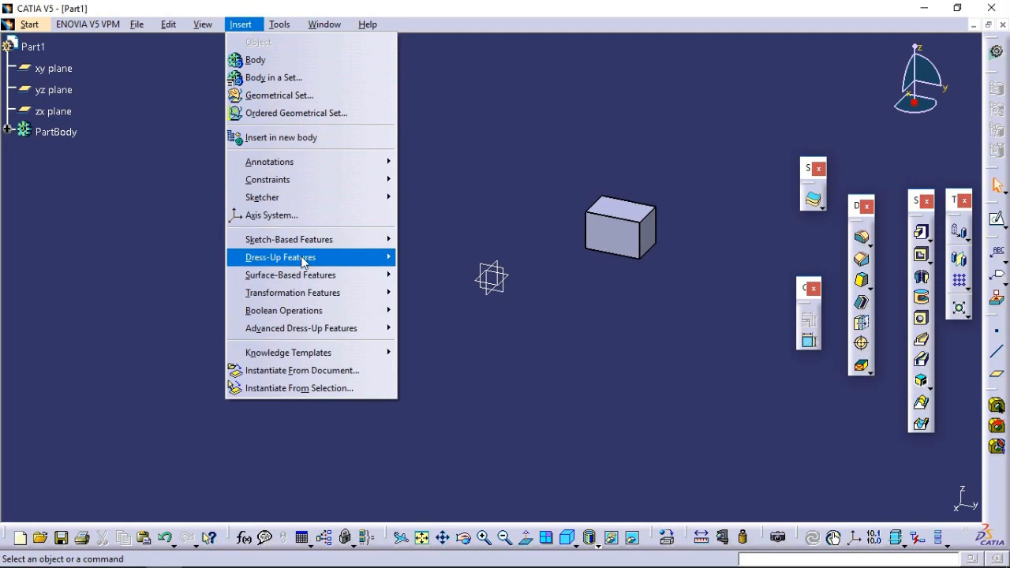
pyautogui.moveTo(305, 293)
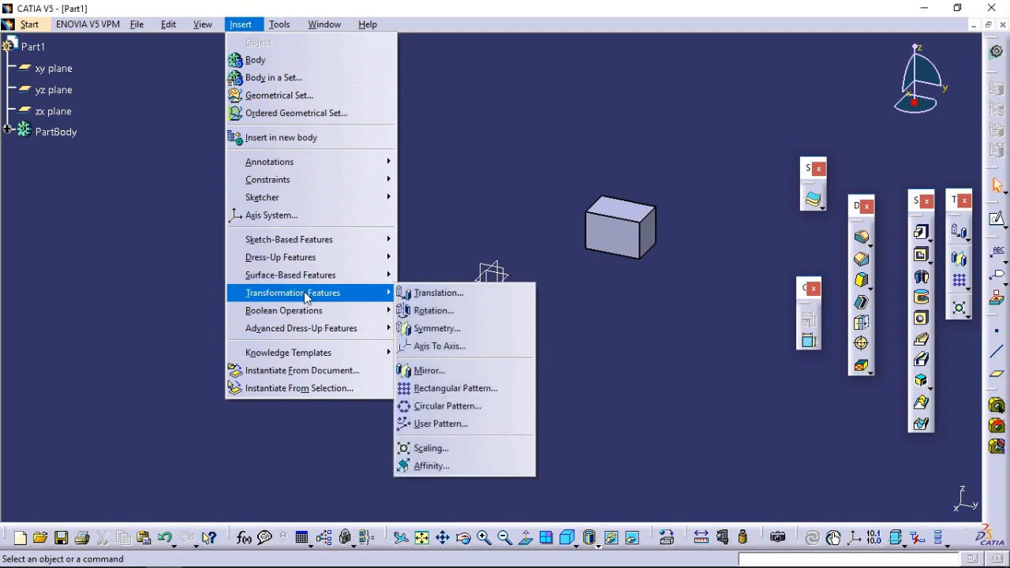
pyautogui.click(438, 293)
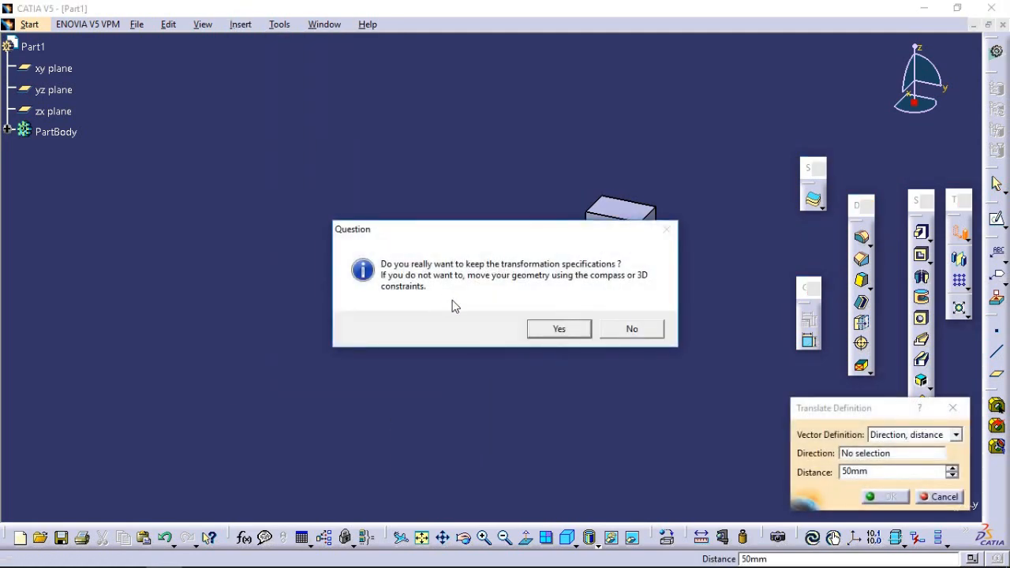
pyautogui.click(584, 330)
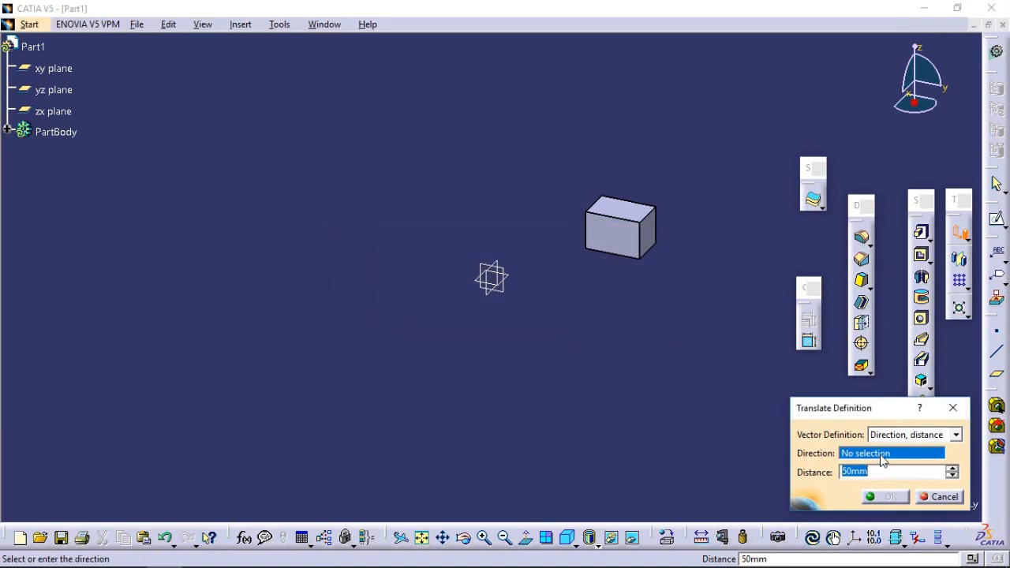
pyautogui.click(511, 276)
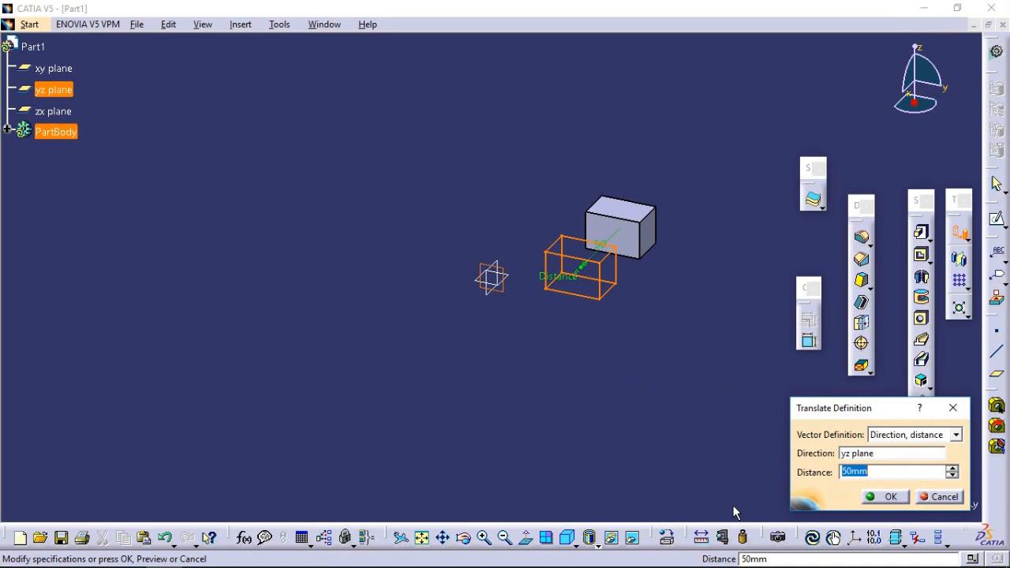
pyautogui.click(463, 538)
pyautogui.moveTo(574, 344); pyautogui.dragTo(402, 431)
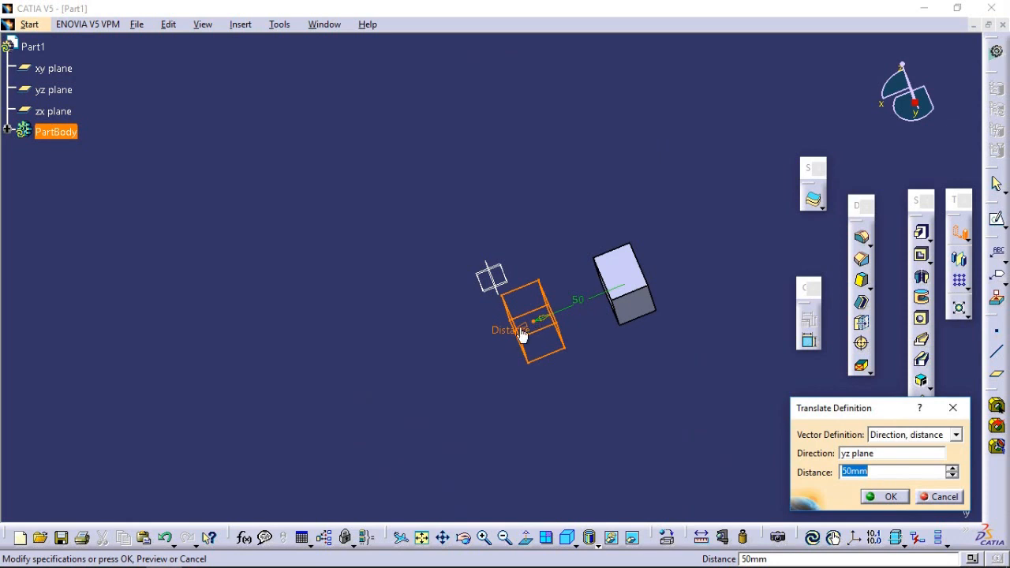
pyautogui.moveTo(520, 335); pyautogui.dragTo(559, 437)
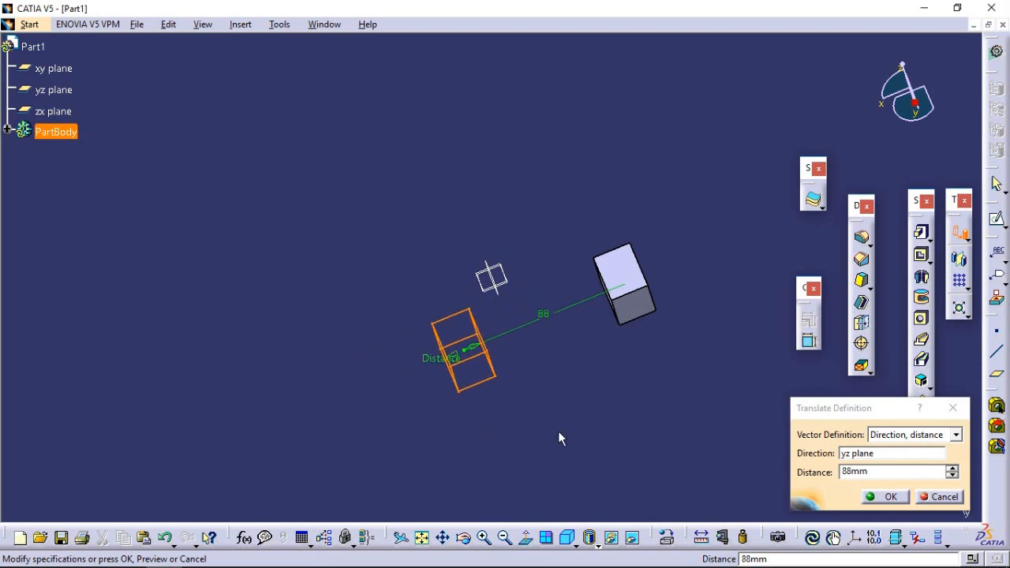
pyautogui.doubleClick(872, 471)
pyautogui.write('100')
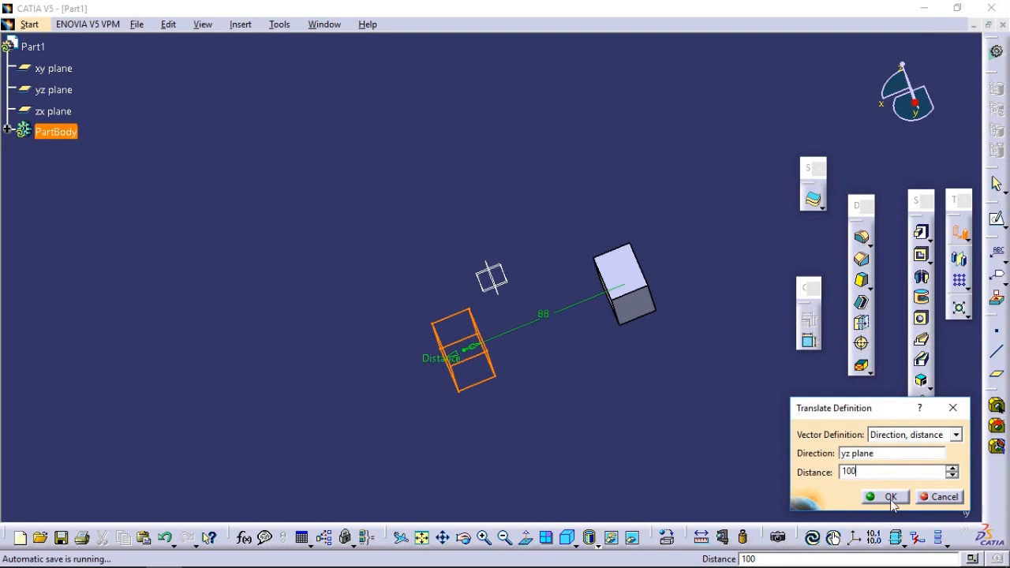
pyautogui.click(888, 497)
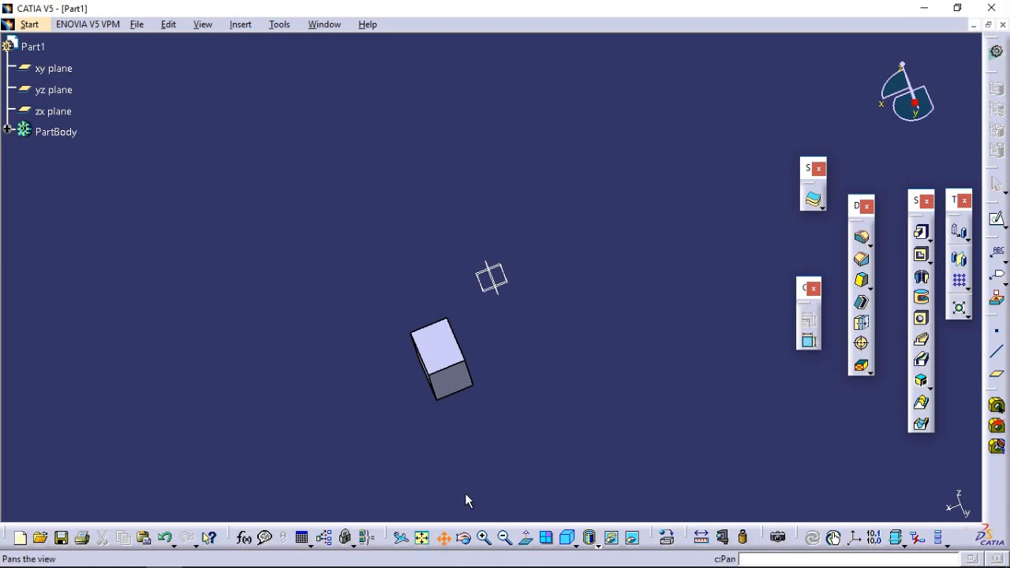
pyautogui.click(464, 537)
pyautogui.moveTo(458, 505); pyautogui.dragTo(433, 460)
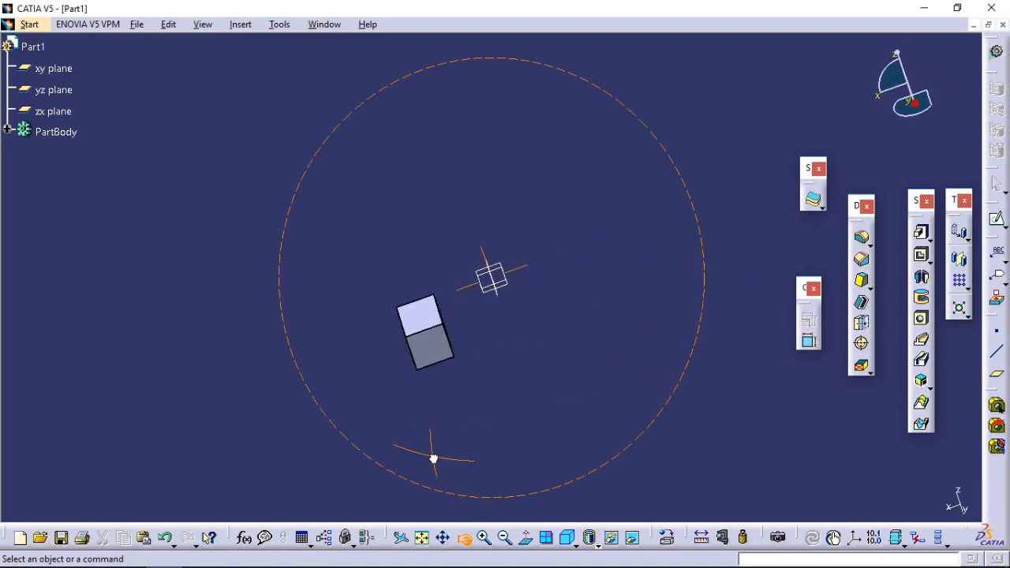
pyautogui.click(241, 24)
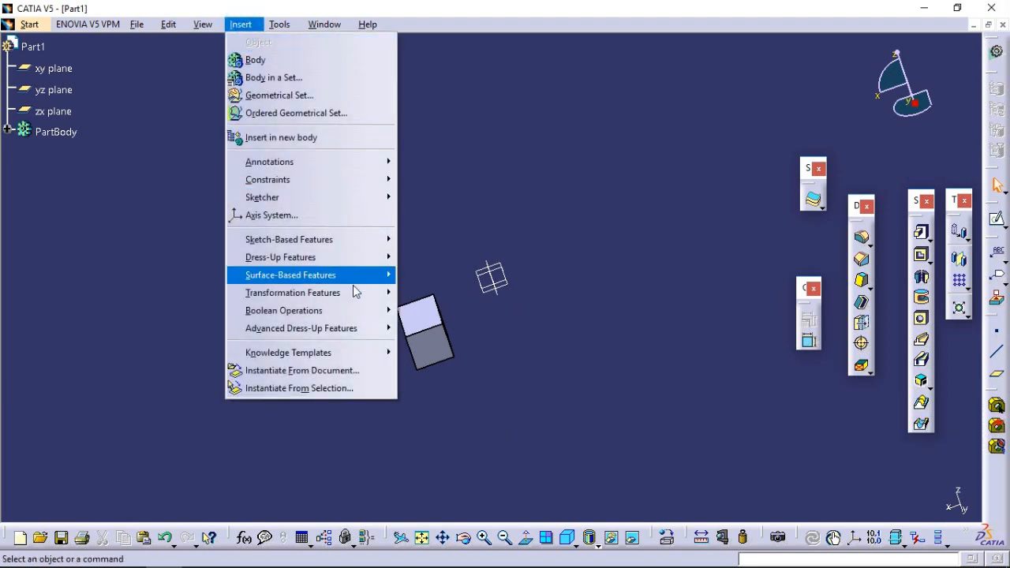
pyautogui.moveTo(355, 294)
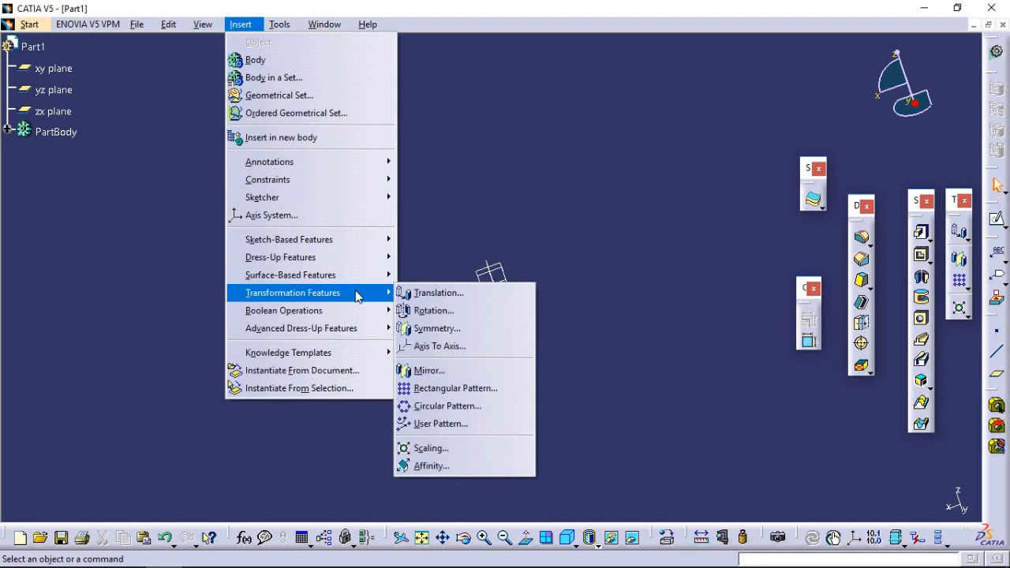
pyautogui.click(426, 311)
pyautogui.click(559, 329)
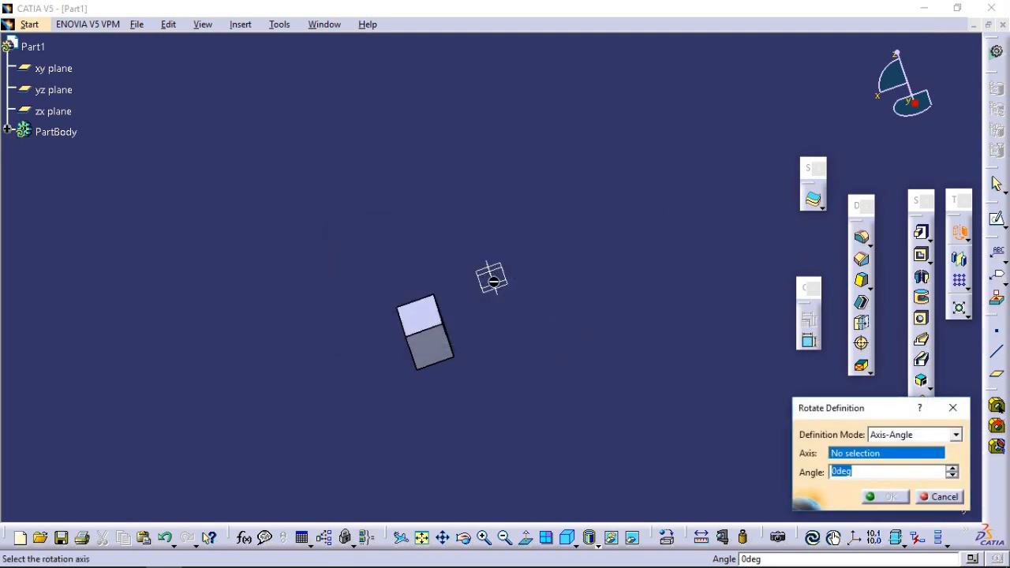
pyautogui.click(937, 498)
# Step: Sketch a horizontal line on the yz plane along the H axis, from H -30 mm, V 0 mm to beyond the block, and exit the sketch
pyautogui.click(505, 290)
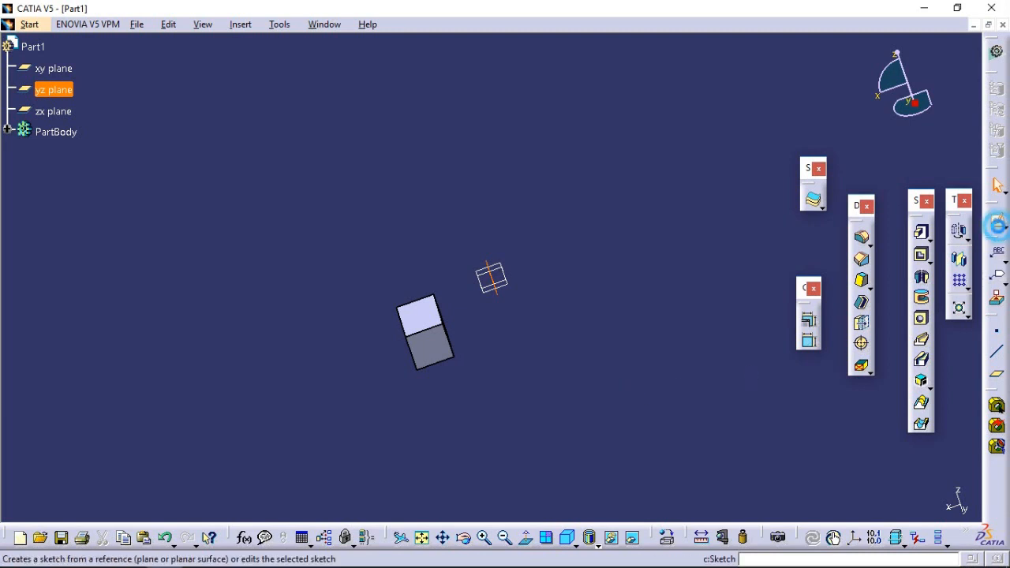
pyautogui.click(998, 226)
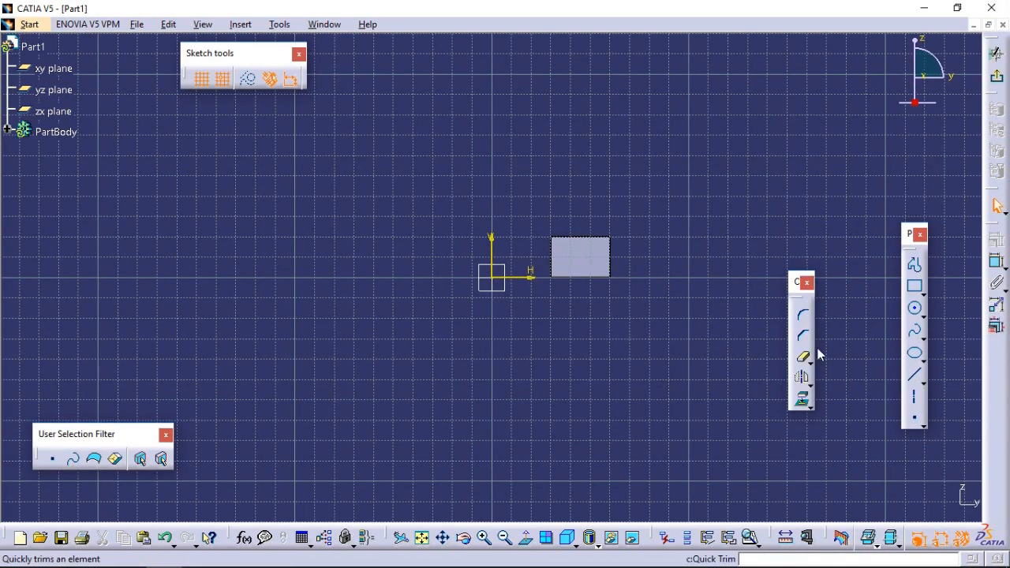
pyautogui.click(914, 376)
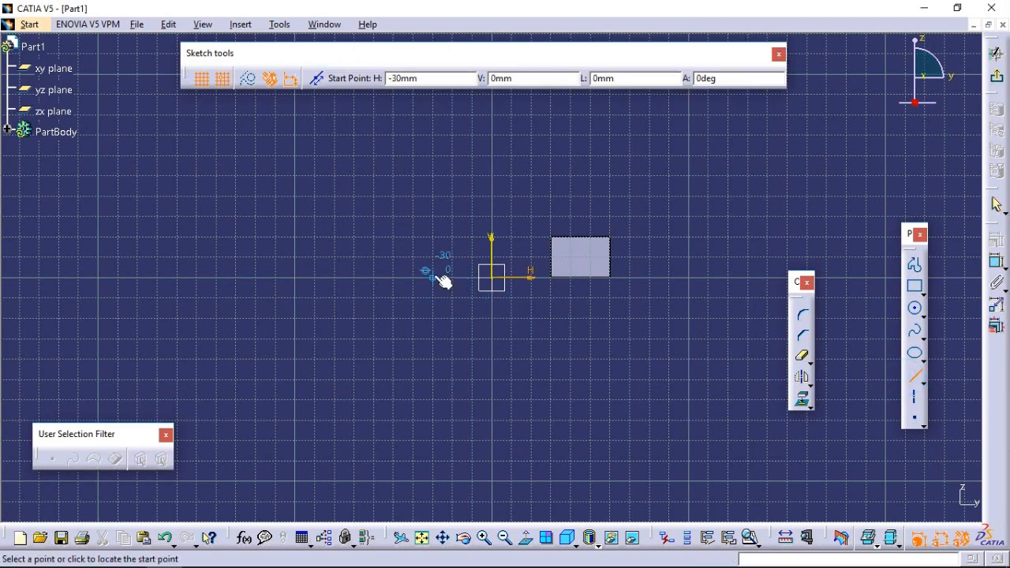
pyautogui.click(434, 277)
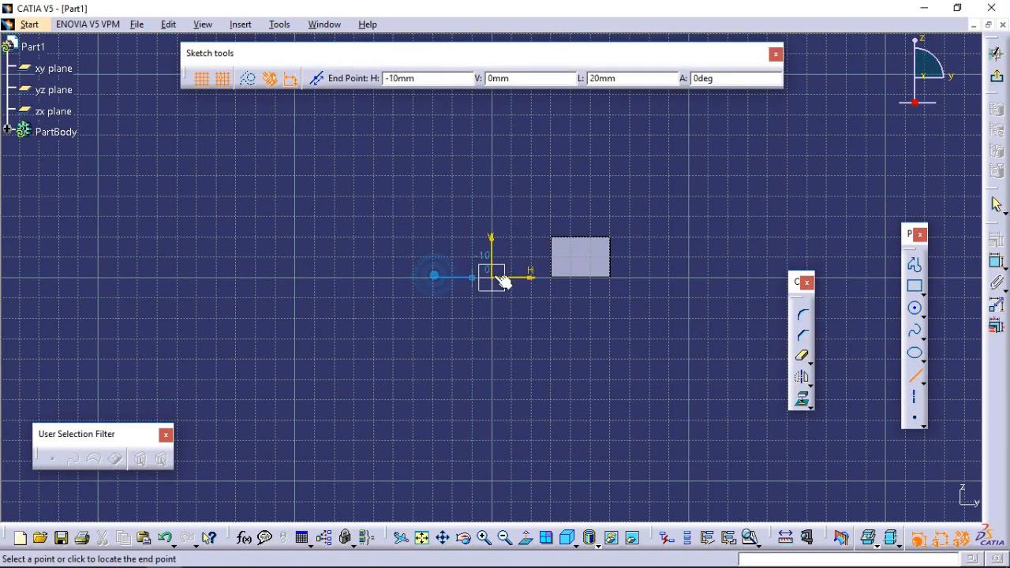
pyautogui.click(659, 276)
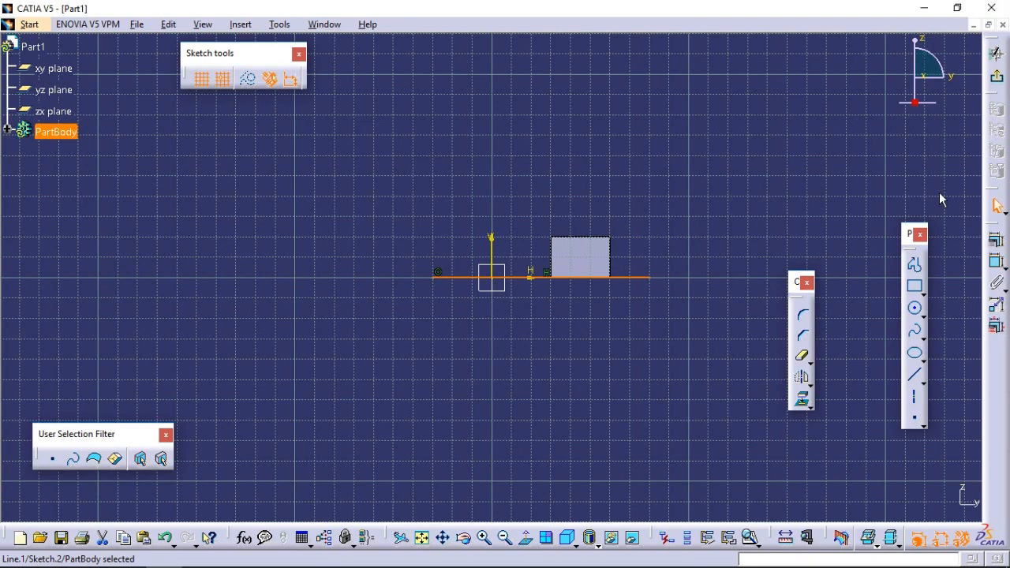
pyautogui.click(997, 55)
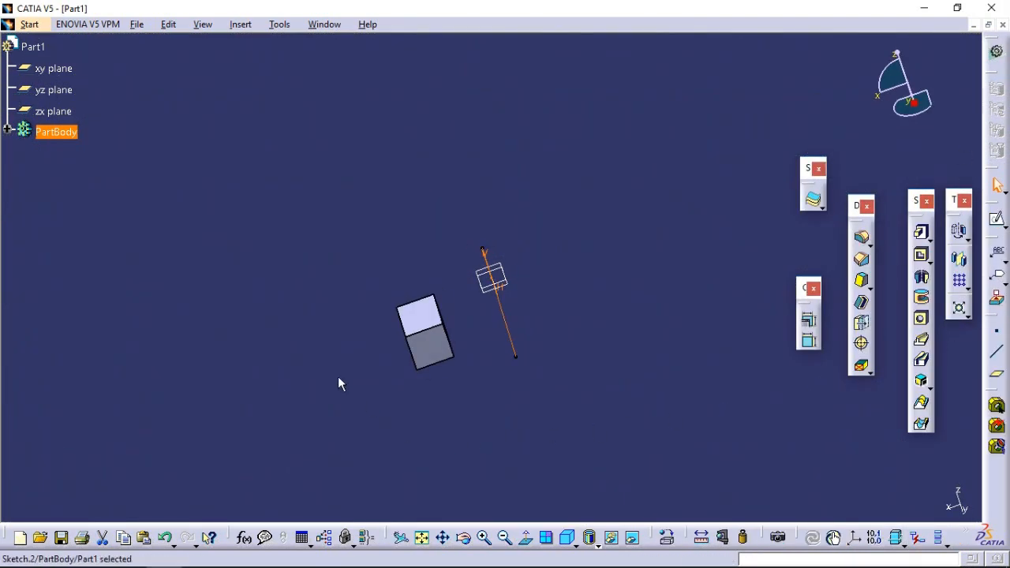
# Step: Set up a Rotation of the block in Axis-Angle mode about the sketched line, keeping the transformation specifications
pyautogui.click(7, 129)
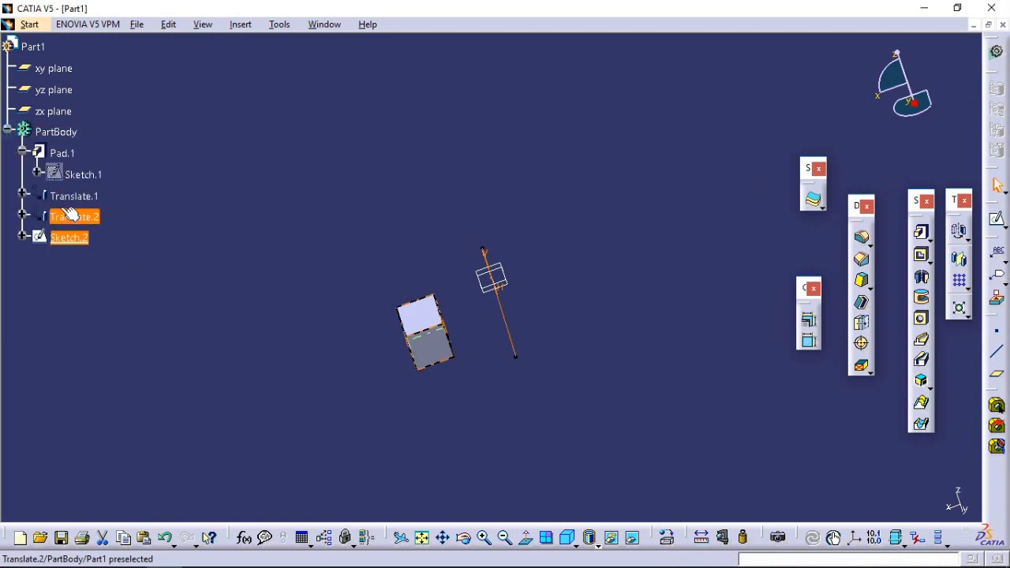
pyautogui.click(61, 153)
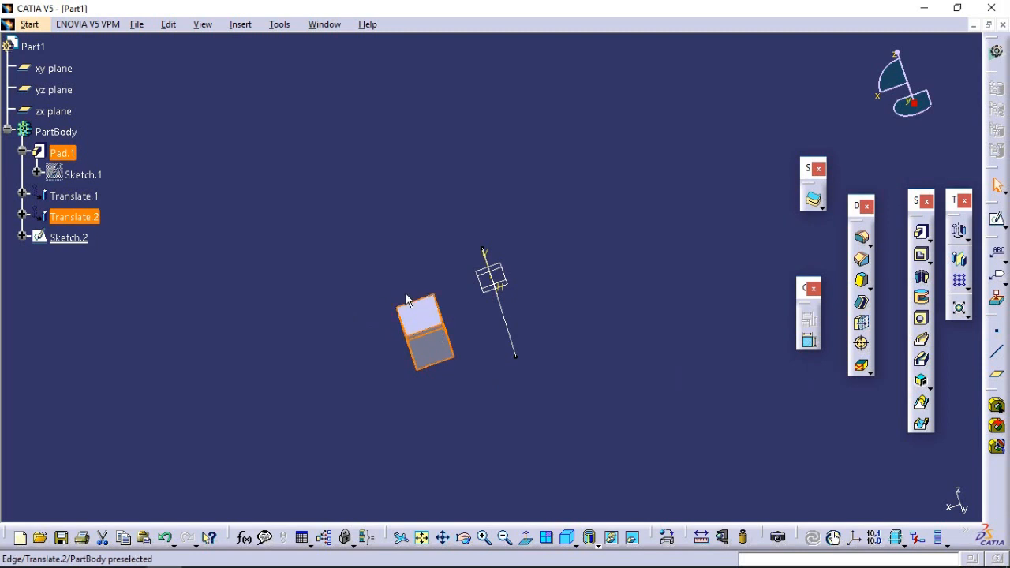
pyautogui.click(245, 24)
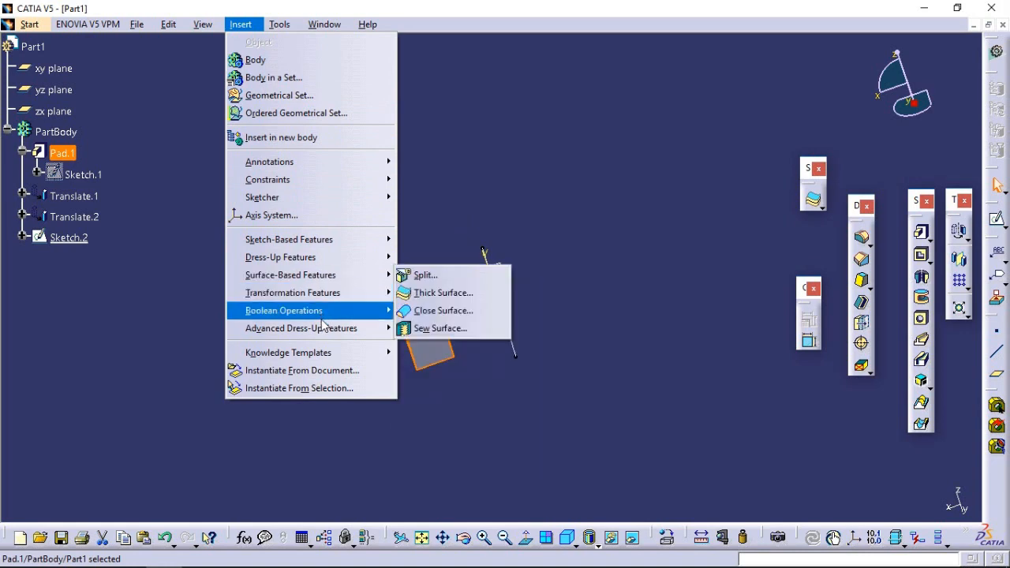
pyautogui.moveTo(327, 299)
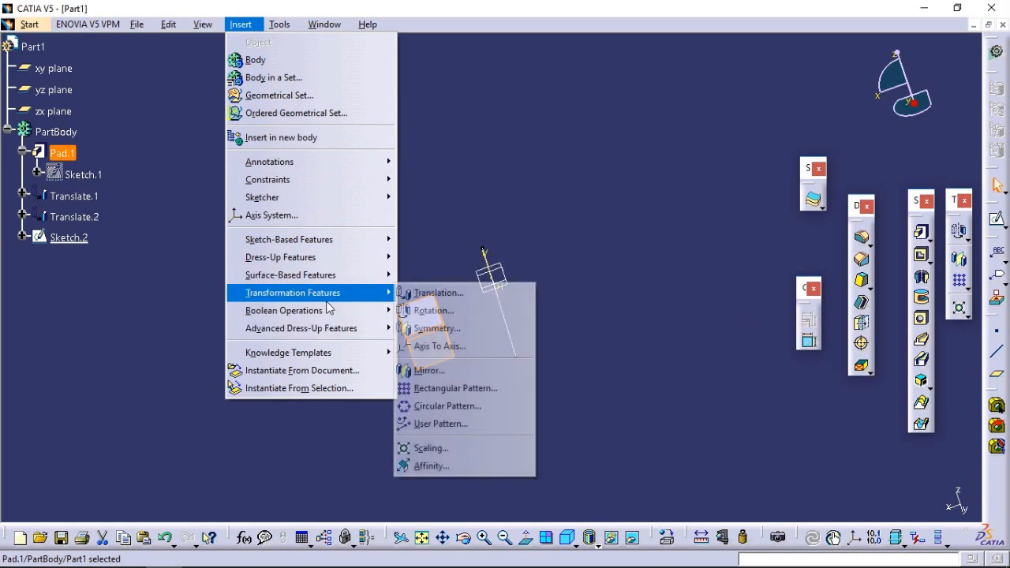
pyautogui.click(465, 314)
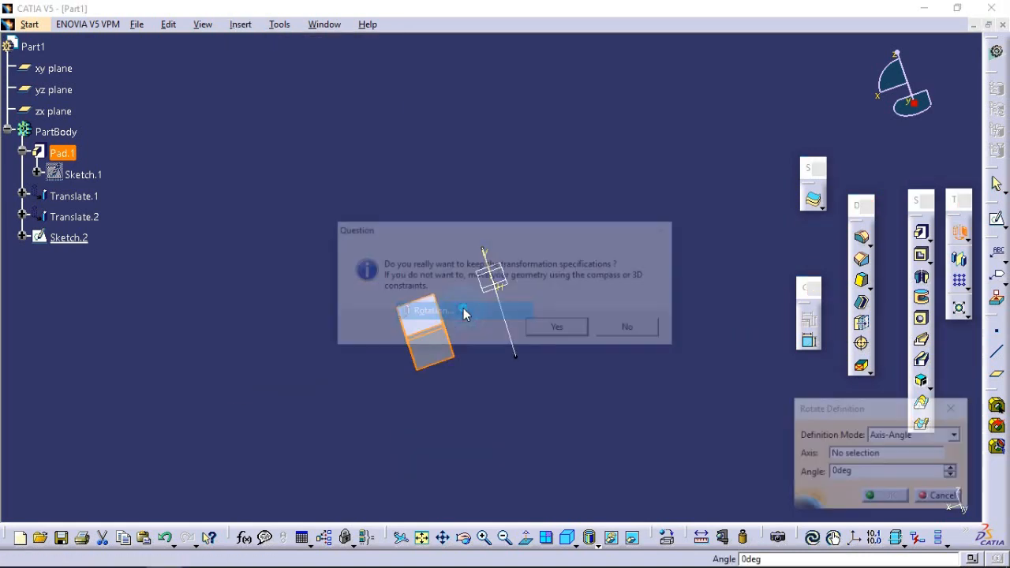
pyautogui.click(577, 331)
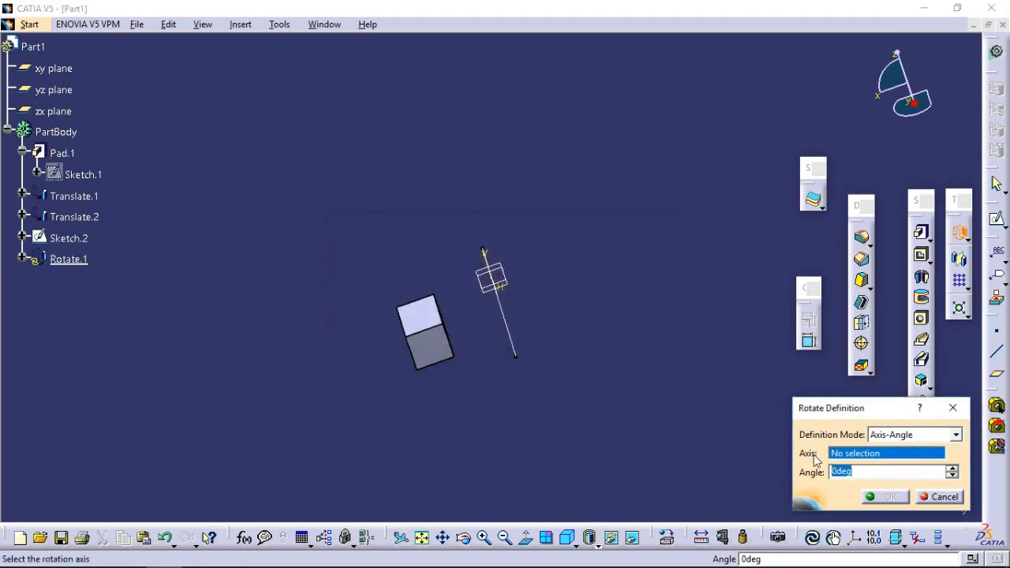
pyautogui.click(518, 343)
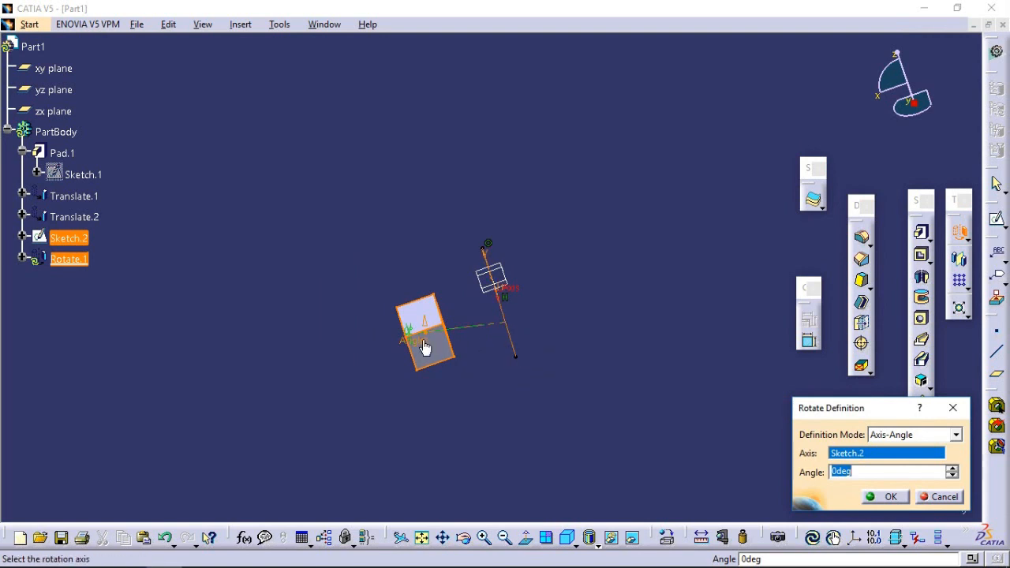
# Step: Set the block's rotation angle to 104° and apply the rotation
pyautogui.click(953, 468)
pyautogui.click(953, 468)
pyautogui.click(953, 469)
pyautogui.click(953, 469)
pyautogui.click(953, 469)
pyautogui.click(953, 469)
pyautogui.click(953, 469)
pyautogui.click(953, 469)
pyautogui.click(954, 469)
pyautogui.click(953, 469)
pyautogui.click(954, 469)
pyautogui.click(953, 469)
pyautogui.click(953, 469)
pyautogui.click(954, 469)
pyautogui.click(953, 469)
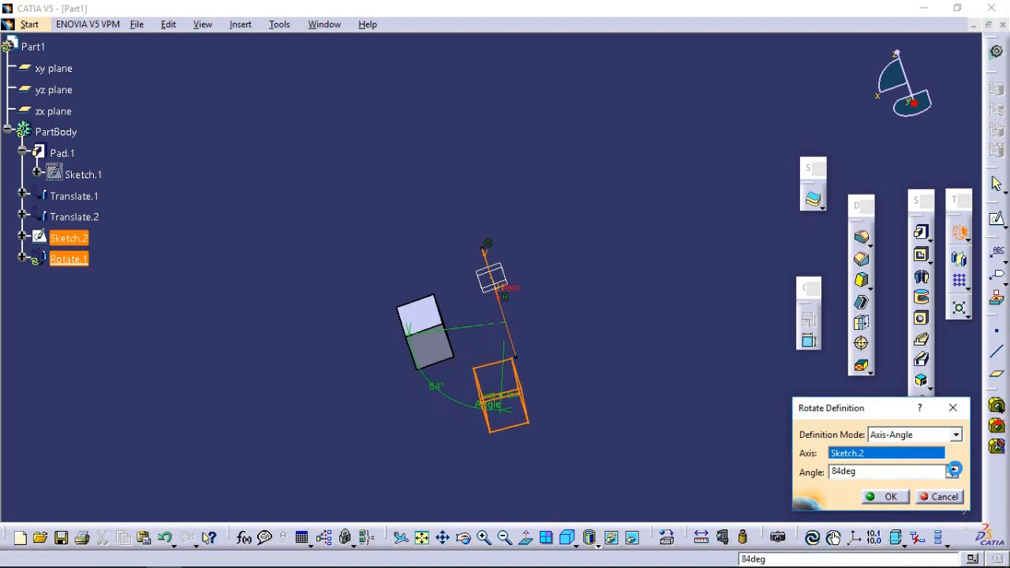
pyautogui.click(953, 469)
pyautogui.moveTo(465, 537); pyautogui.dragTo(407, 421)
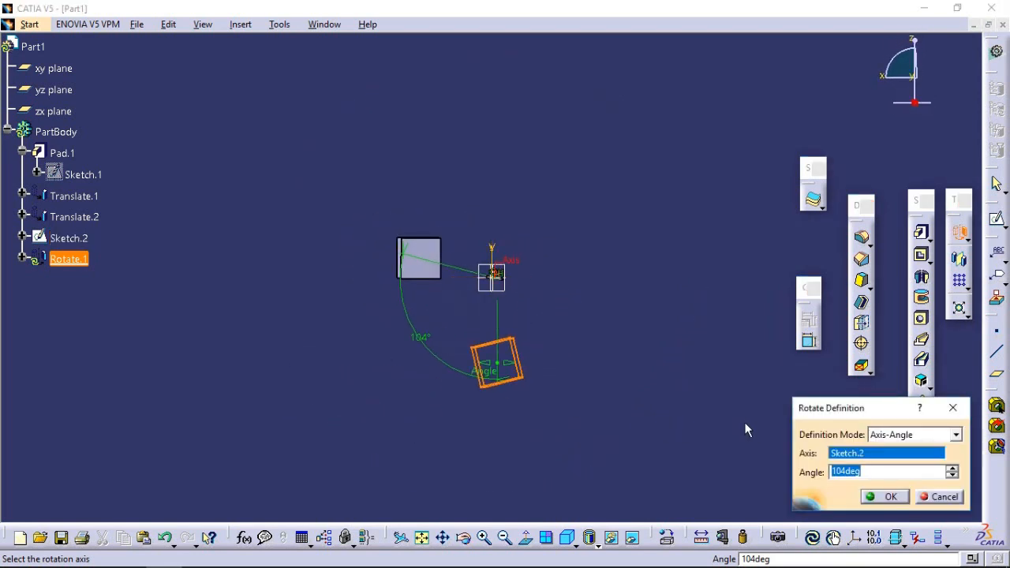
pyautogui.click(890, 497)
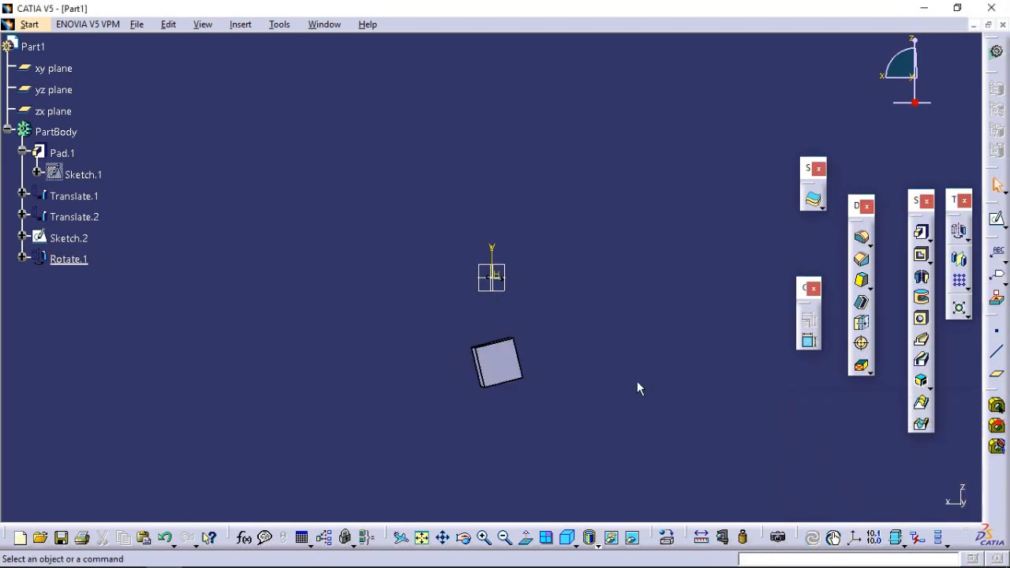
# Step: Apply a Symmetry to the block about the xy plane, keeping the transformation specifications
pyautogui.click(242, 24)
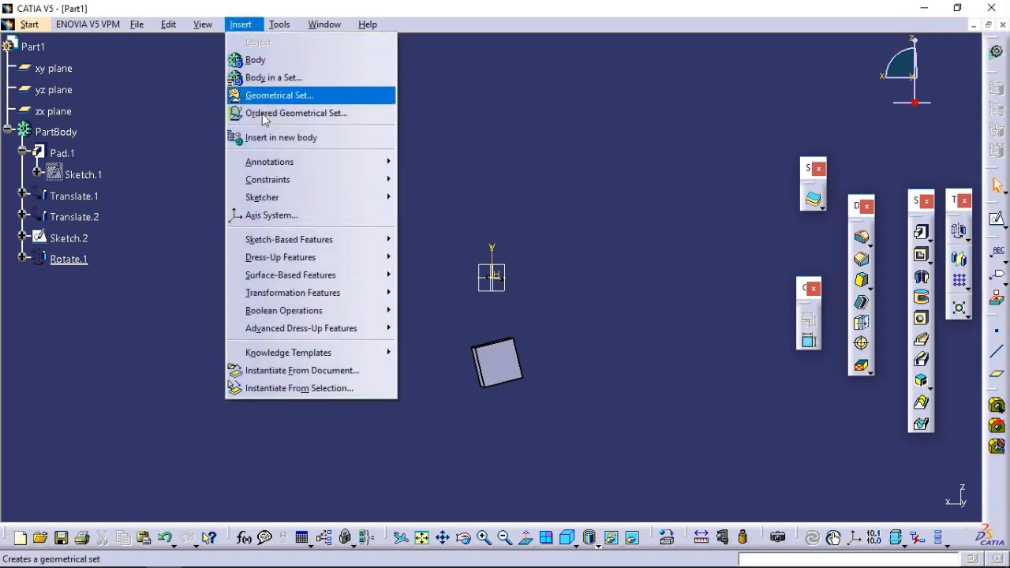
pyautogui.moveTo(360, 298)
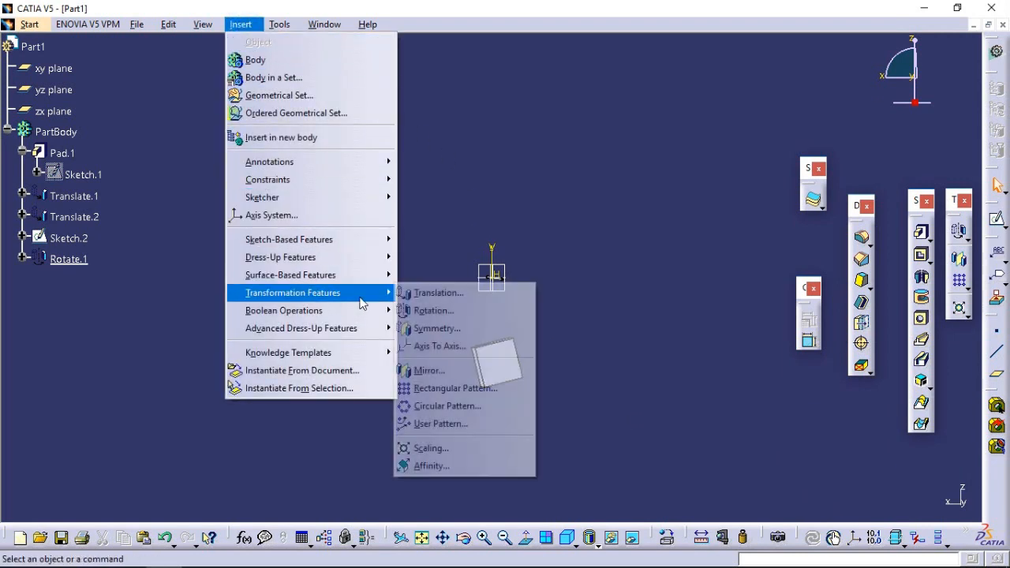
pyautogui.click(450, 326)
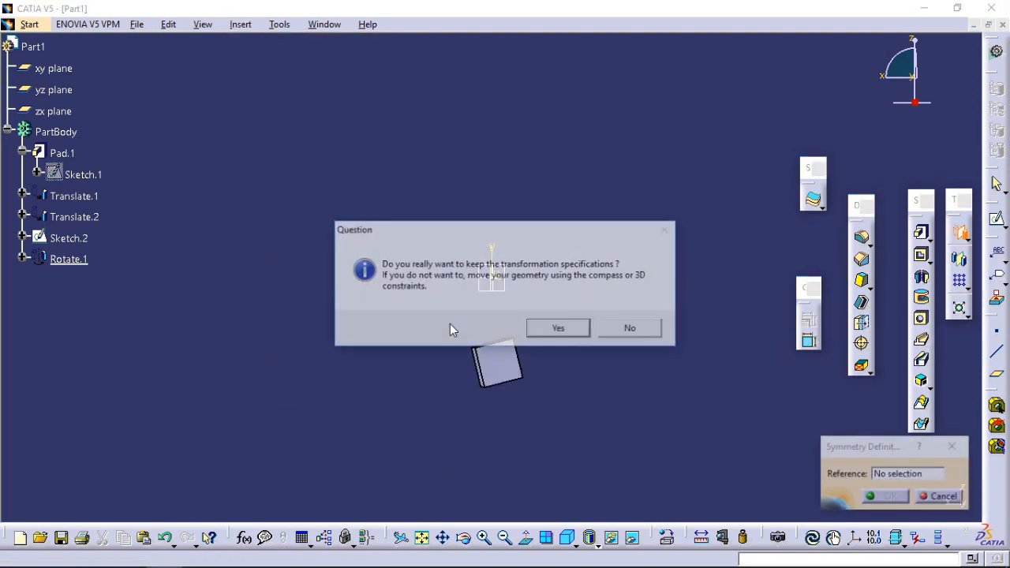
pyautogui.click(567, 335)
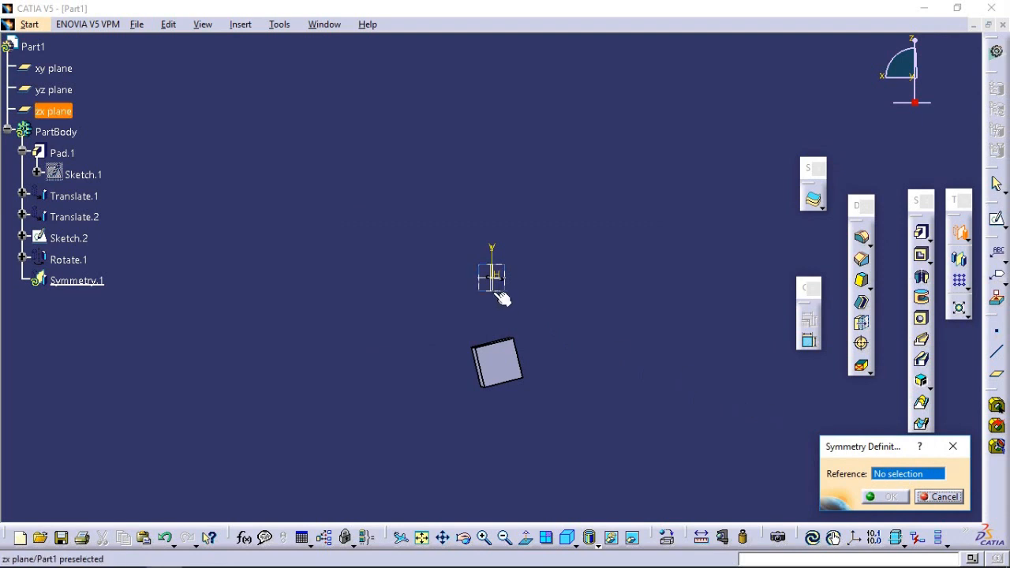
pyautogui.click(464, 538)
pyautogui.moveTo(543, 390); pyautogui.dragTo(603, 300)
pyautogui.click(464, 538)
pyautogui.moveTo(463, 500)
pyautogui.mouseDown()
pyautogui.moveTo(542, 399)
pyautogui.moveTo(632, 353)
pyautogui.moveTo(568, 327)
pyautogui.mouseUp()
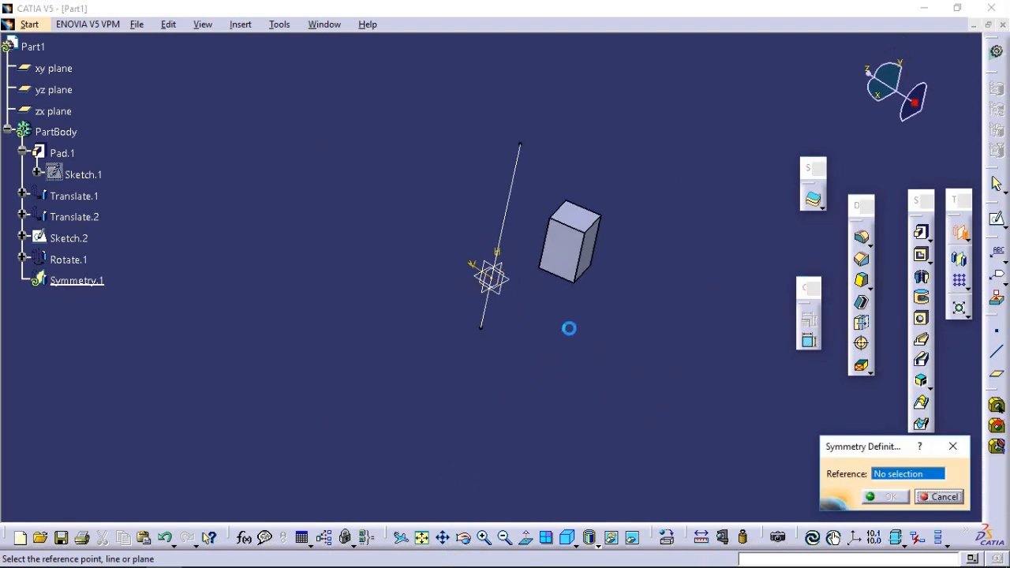
pyautogui.click(490, 296)
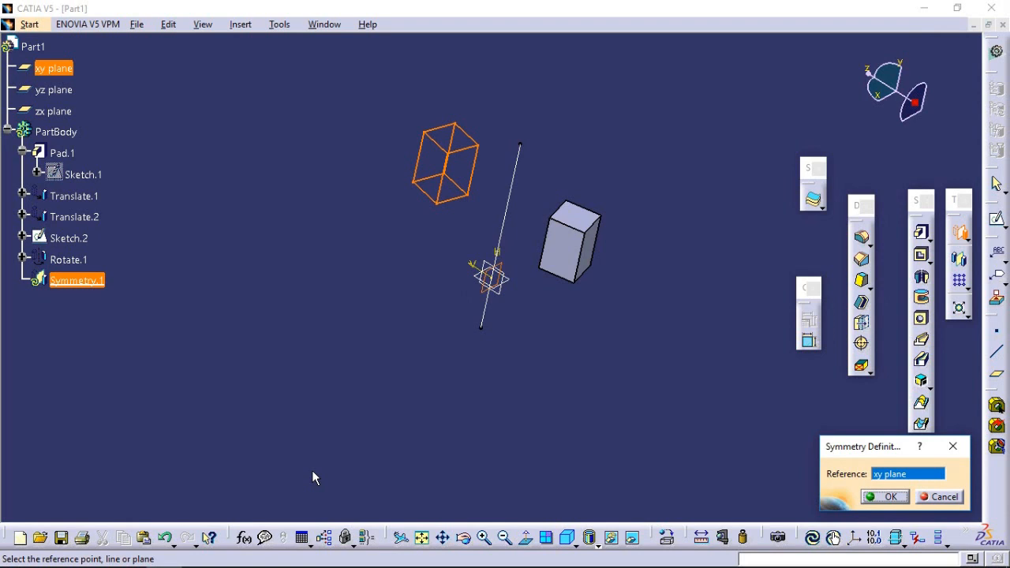
pyautogui.click(890, 497)
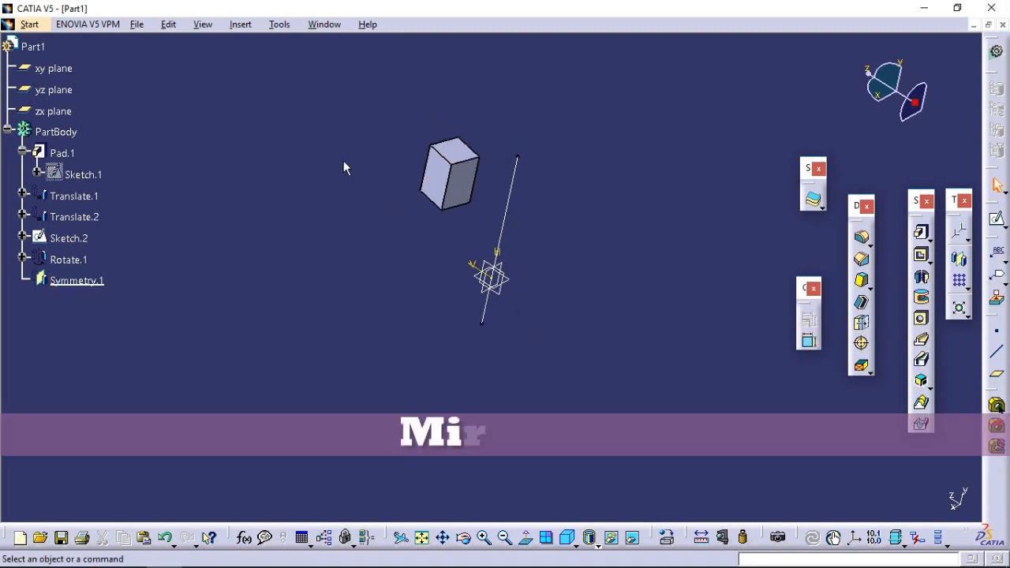
# Step: Mirror the current solid about the xy plane, look at both blocks, and undo the mirror
pyautogui.click(243, 30)
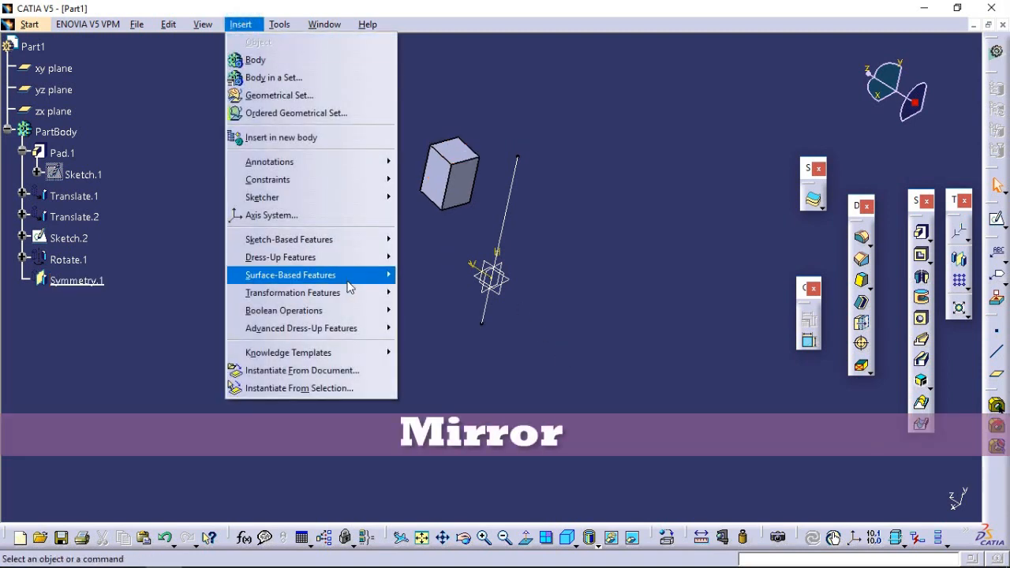
pyautogui.moveTo(353, 300)
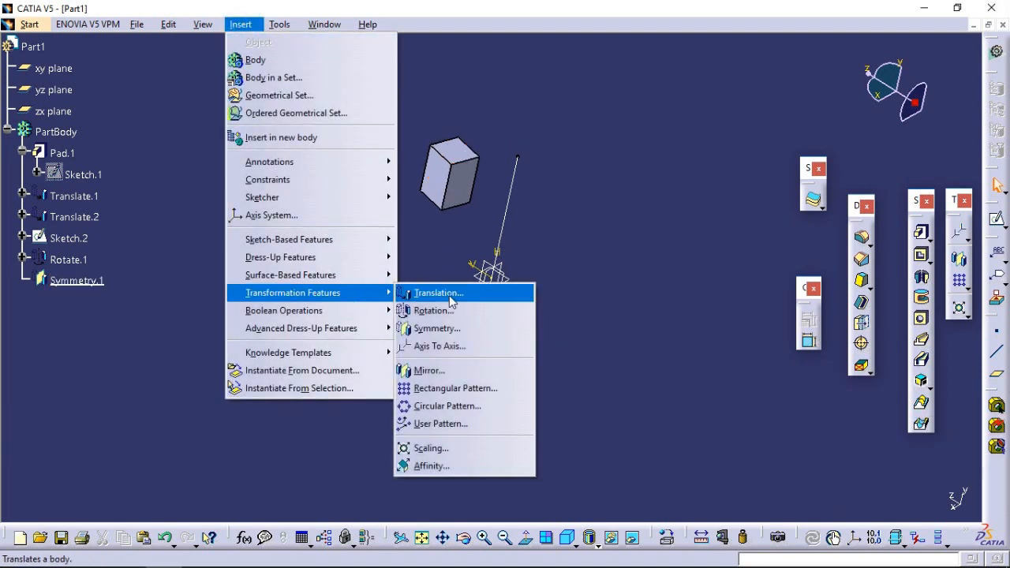
pyautogui.click(464, 372)
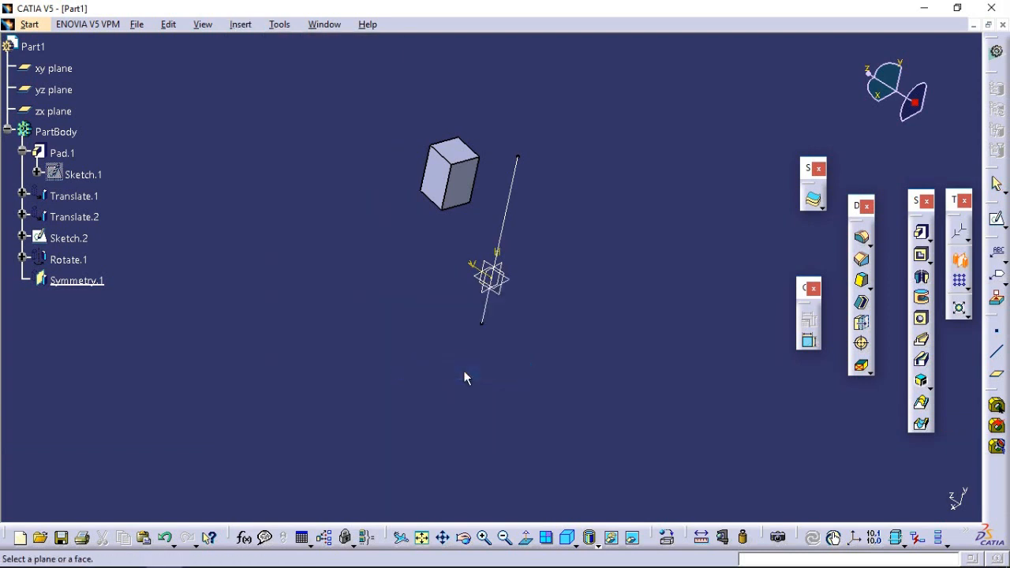
pyautogui.click(482, 536)
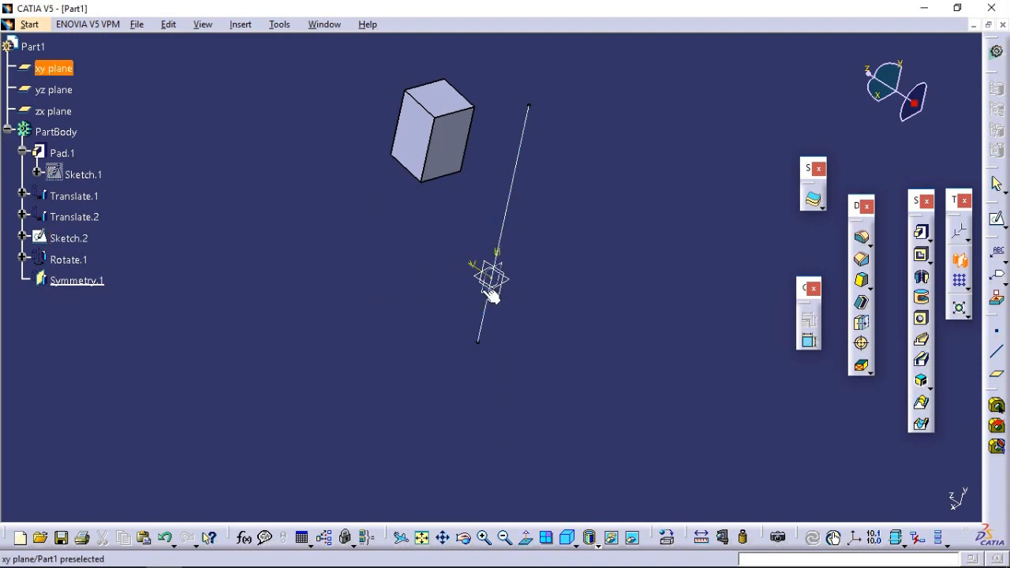
pyautogui.click(487, 292)
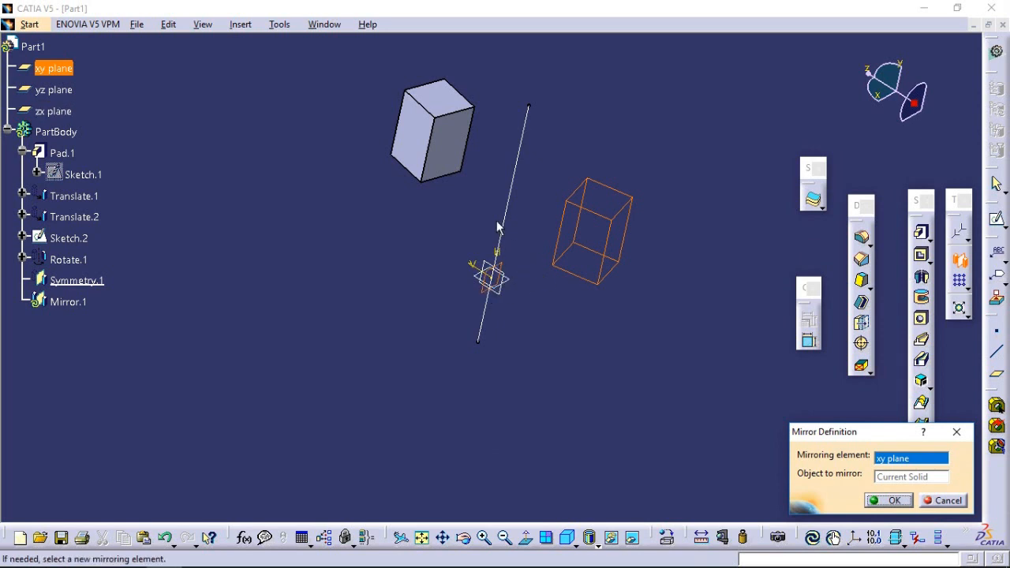
pyautogui.click(880, 499)
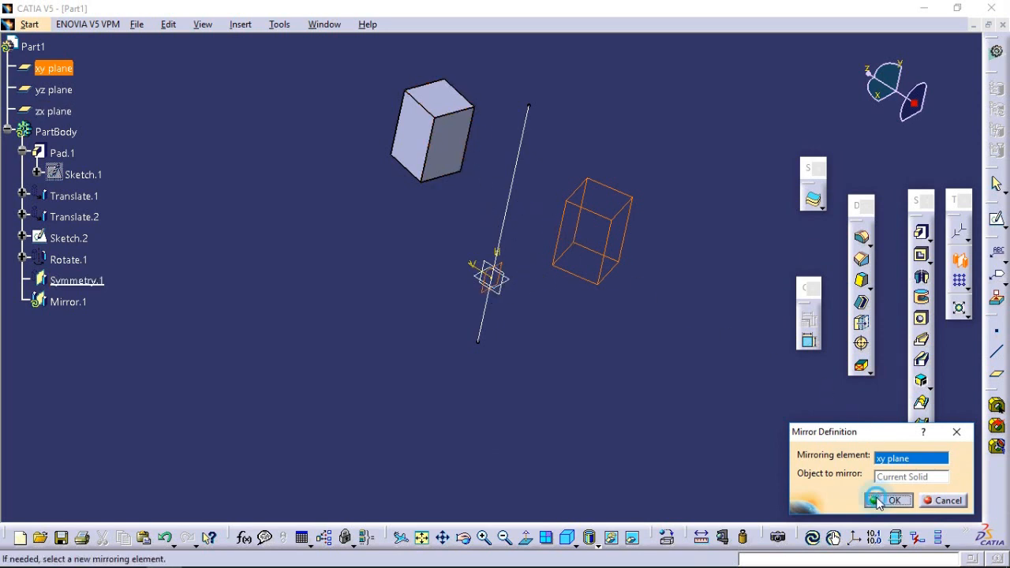
pyautogui.click(595, 344)
pyautogui.click(464, 539)
pyautogui.moveTo(637, 429); pyautogui.dragTo(667, 422)
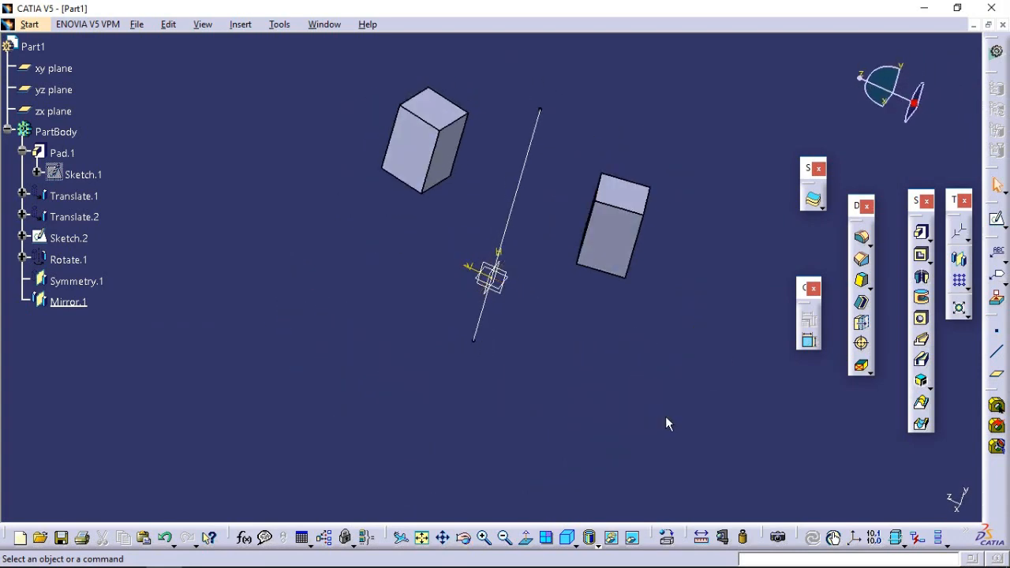
pyautogui.hotkey('ctrl', 'z')
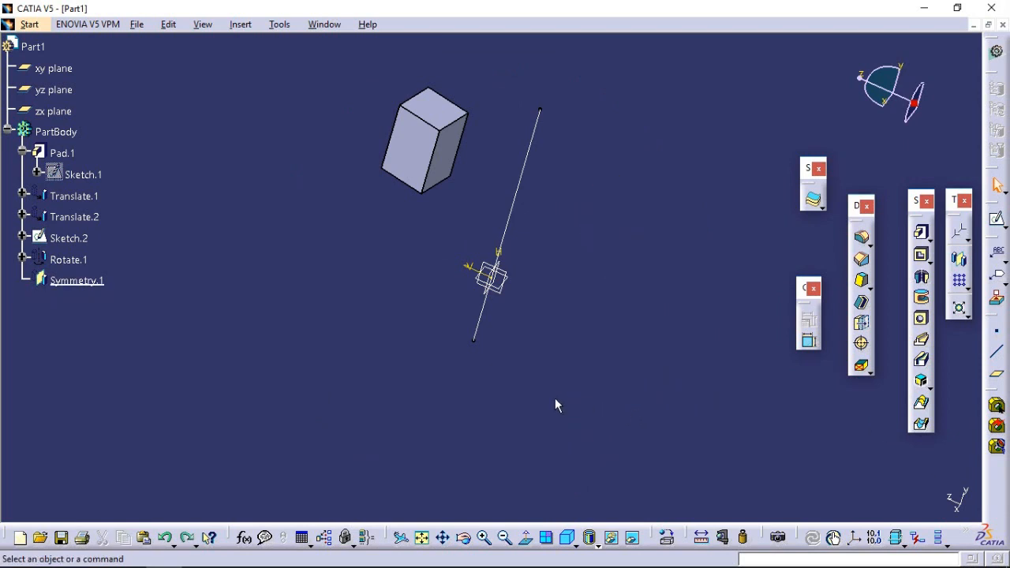
# Step: Set up a Rectangular Pattern of the current solid with 3 instances and the yz plane as reference direction
pyautogui.click(241, 25)
pyautogui.moveTo(324, 292)
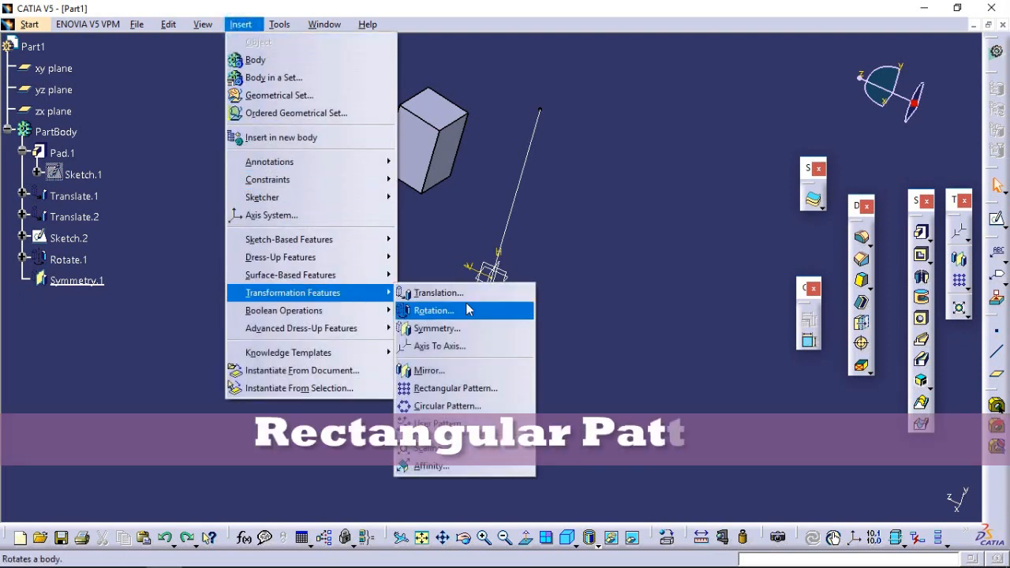
pyautogui.click(471, 388)
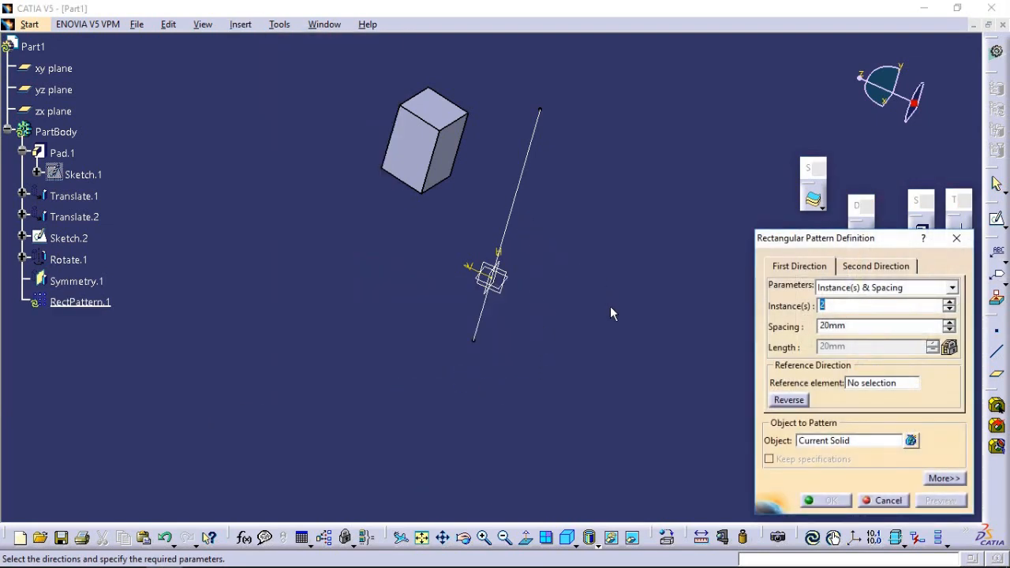
pyautogui.click(483, 538)
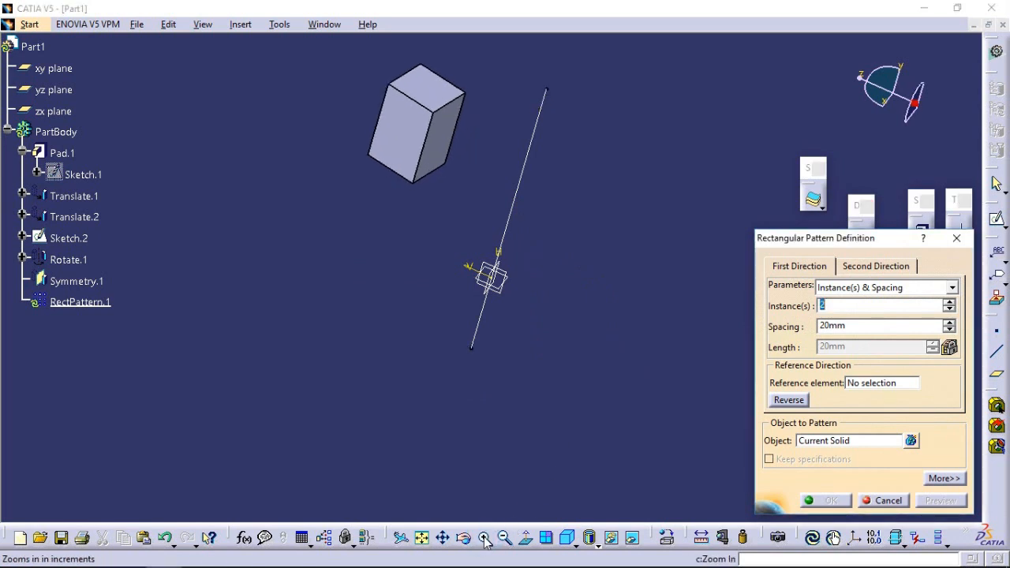
pyautogui.click(483, 539)
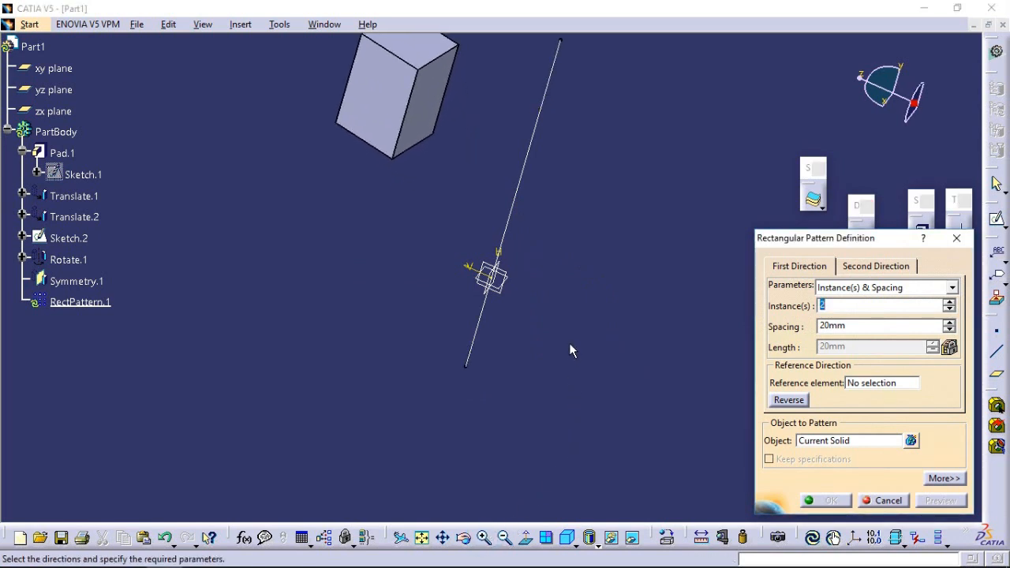
pyautogui.click(951, 302)
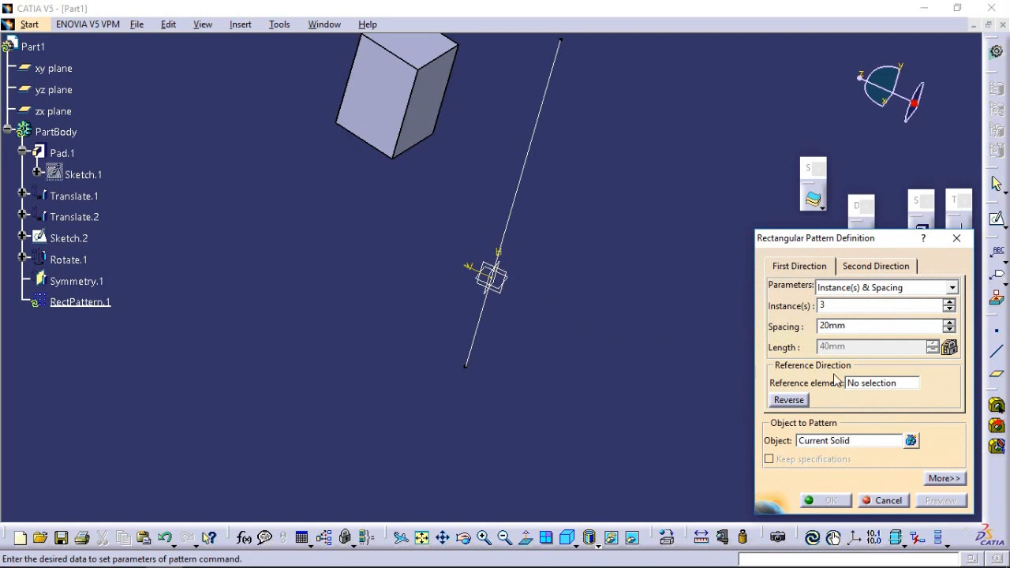
pyautogui.click(874, 384)
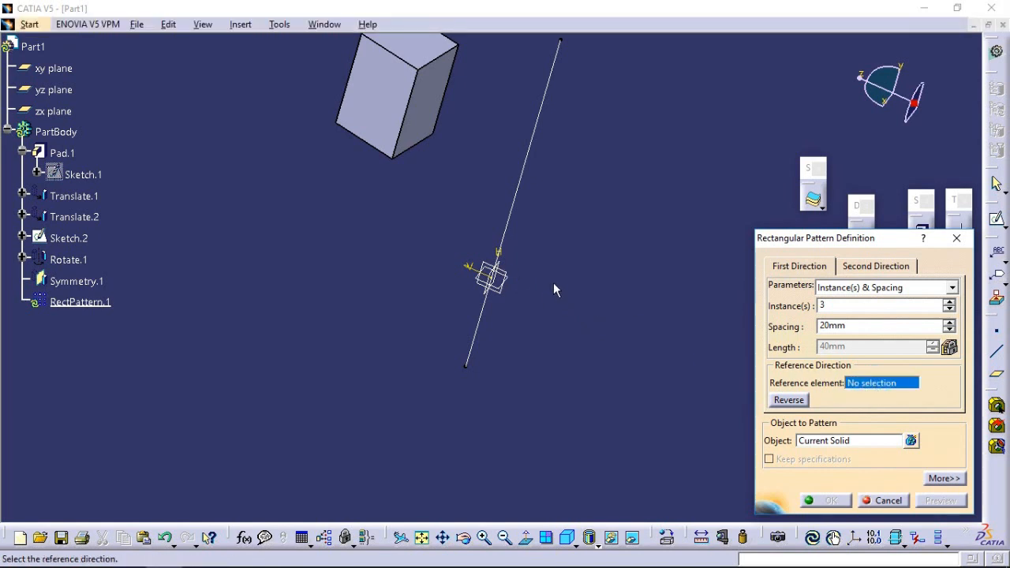
pyautogui.click(512, 277)
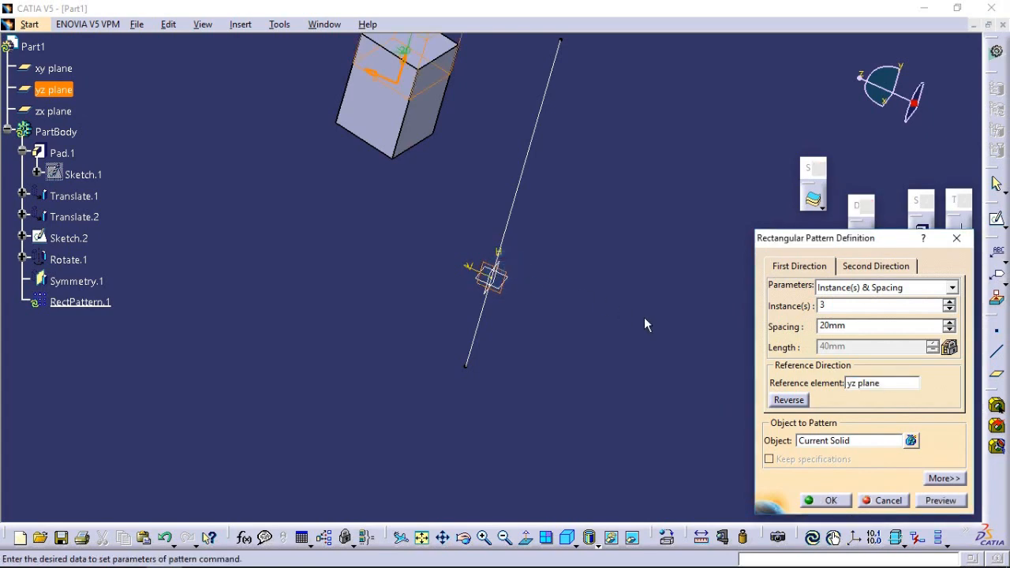
pyautogui.click(442, 537)
pyautogui.moveTo(577, 322); pyautogui.dragTo(550, 513)
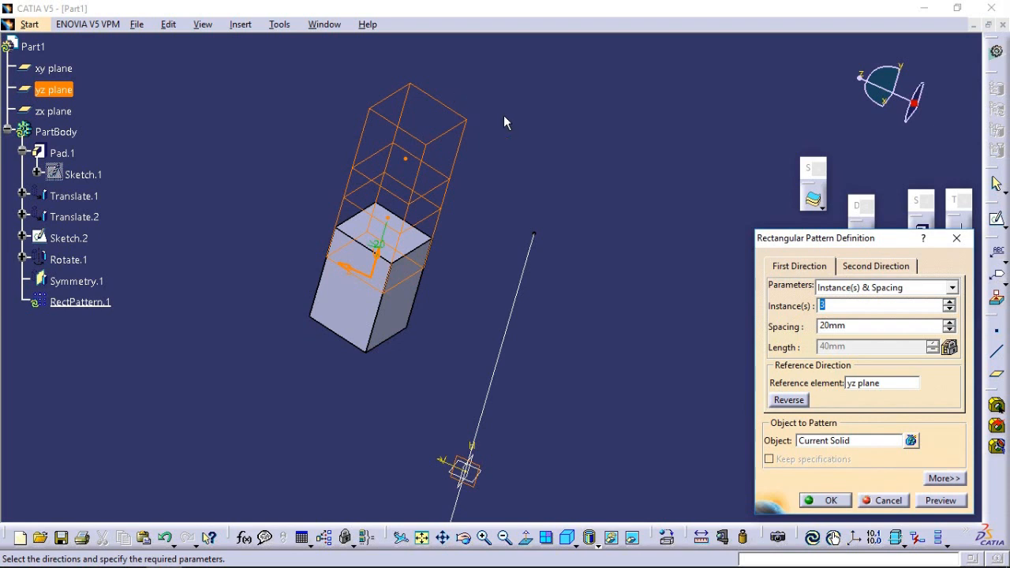
# Step: Set the first-direction spacing of the rectangular pattern to 33 mm
pyautogui.click(949, 322)
pyautogui.click(949, 322)
pyautogui.click(949, 322)
pyautogui.click(949, 321)
pyautogui.click(949, 322)
pyautogui.click(949, 322)
pyautogui.click(949, 322)
pyautogui.click(949, 322)
pyautogui.click(950, 322)
pyautogui.click(949, 321)
pyautogui.click(950, 322)
pyautogui.click(949, 321)
pyautogui.click(949, 322)
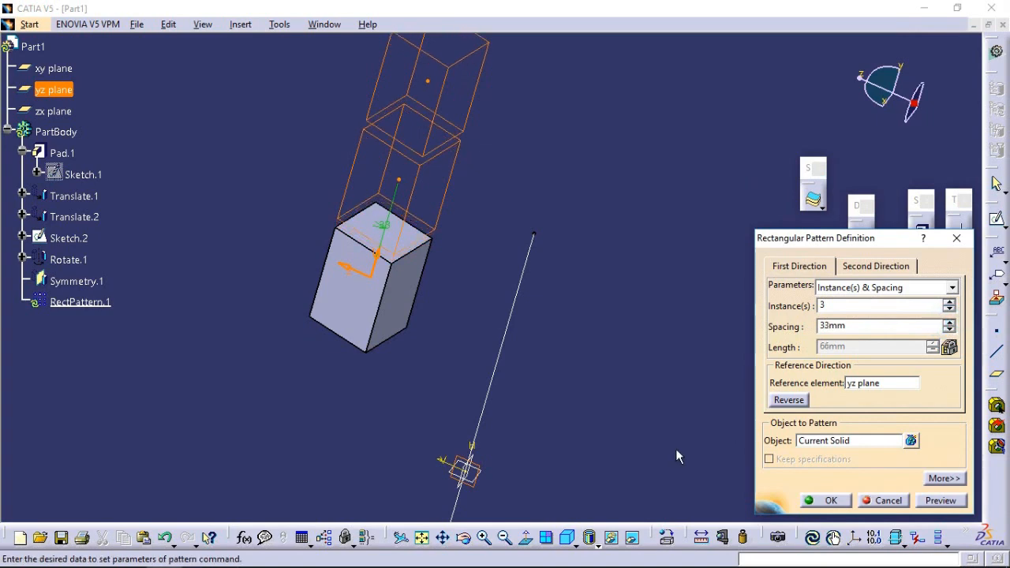
# Step: Set the rectangular pattern to 4 instances in the first direction and create it
pyautogui.click(443, 537)
pyautogui.moveTo(633, 236); pyautogui.dragTo(584, 401)
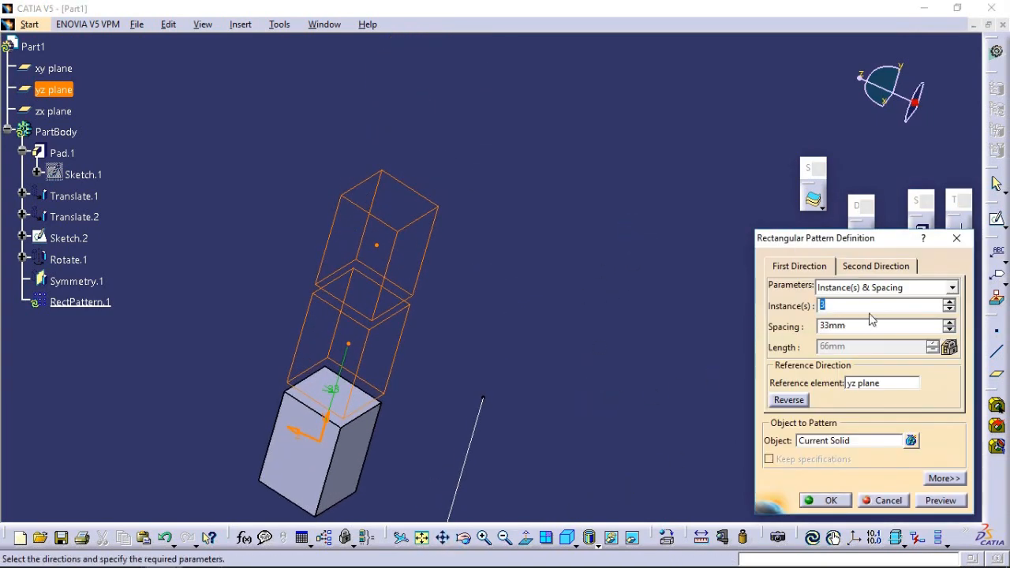
pyautogui.click(951, 302)
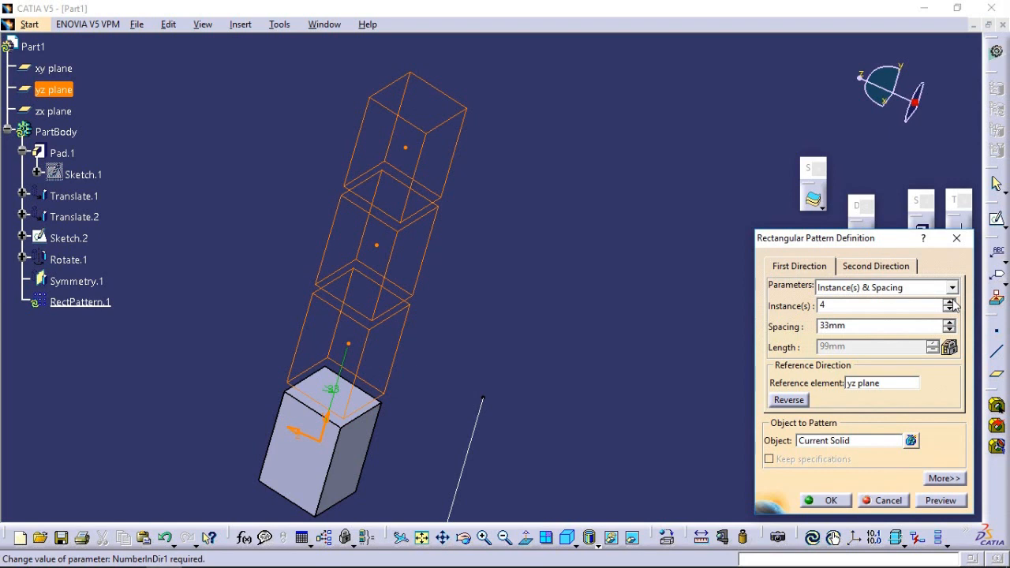
pyautogui.click(827, 500)
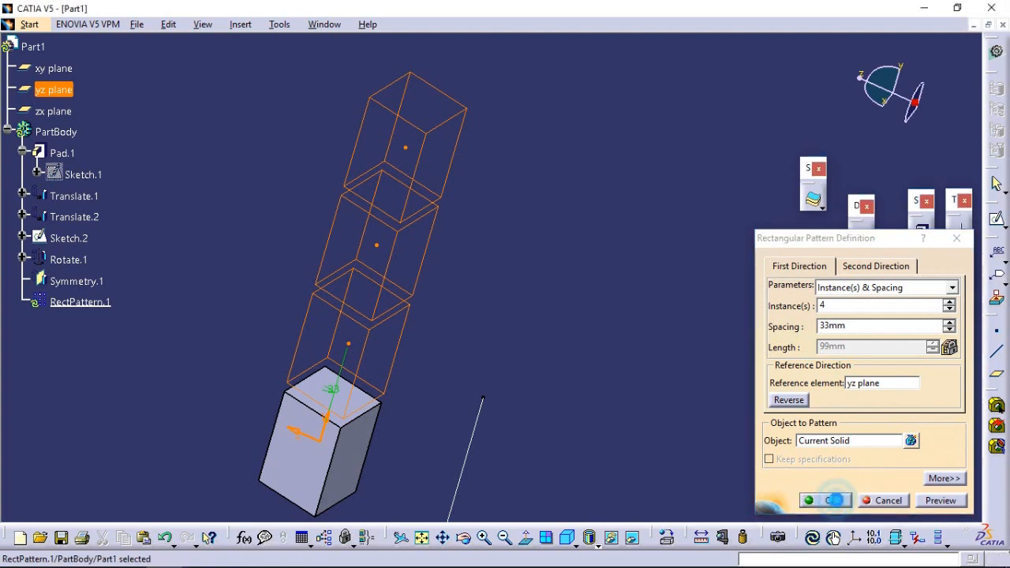
pyautogui.click(562, 300)
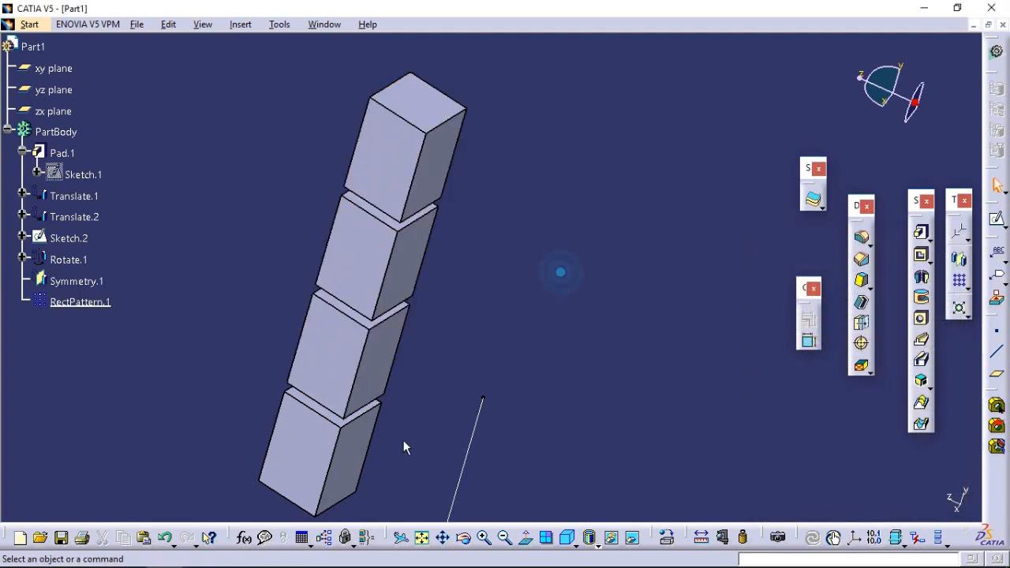
# Step: Hide the sketched rotation-axis line beside the patterned blocks
pyautogui.click(463, 538)
pyautogui.moveTo(387, 467)
pyautogui.mouseDown()
pyautogui.moveTo(387, 362)
pyautogui.moveTo(432, 276)
pyautogui.moveTo(348, 311)
pyautogui.moveTo(295, 419)
pyautogui.moveTo(473, 411)
pyautogui.moveTo(586, 304)
pyautogui.moveTo(400, 444)
pyautogui.moveTo(379, 482)
pyautogui.moveTo(434, 483)
pyautogui.moveTo(489, 439)
pyautogui.moveTo(489, 460)
pyautogui.moveTo(552, 444)
pyautogui.mouseUp()
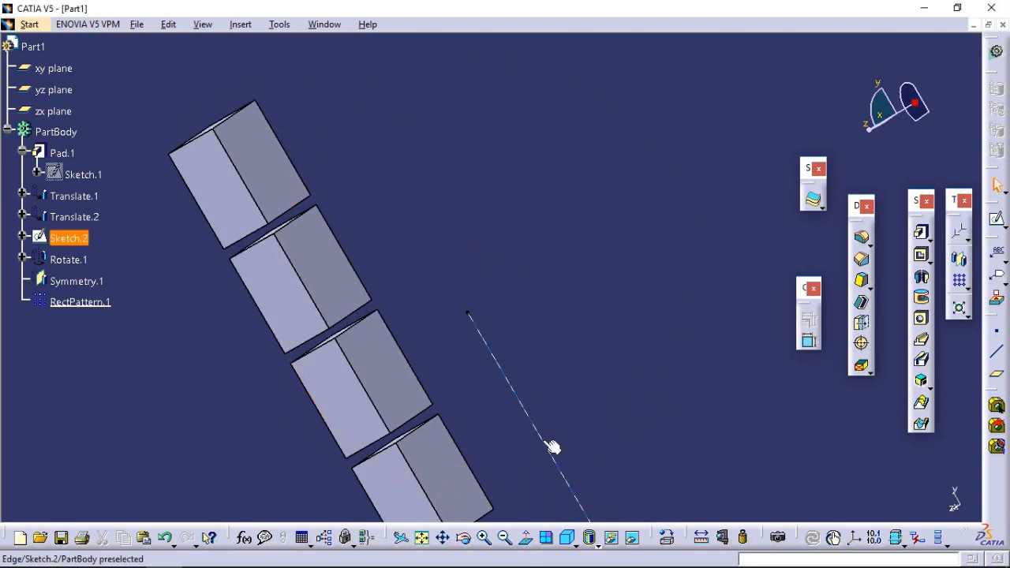
pyautogui.click(539, 435)
pyautogui.rightClick(540, 435)
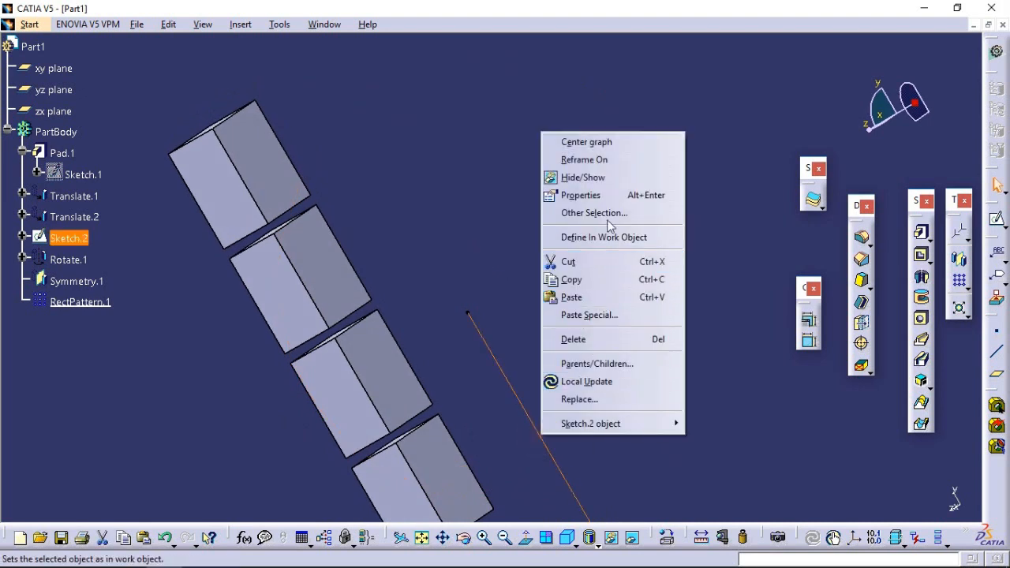
pyautogui.click(610, 180)
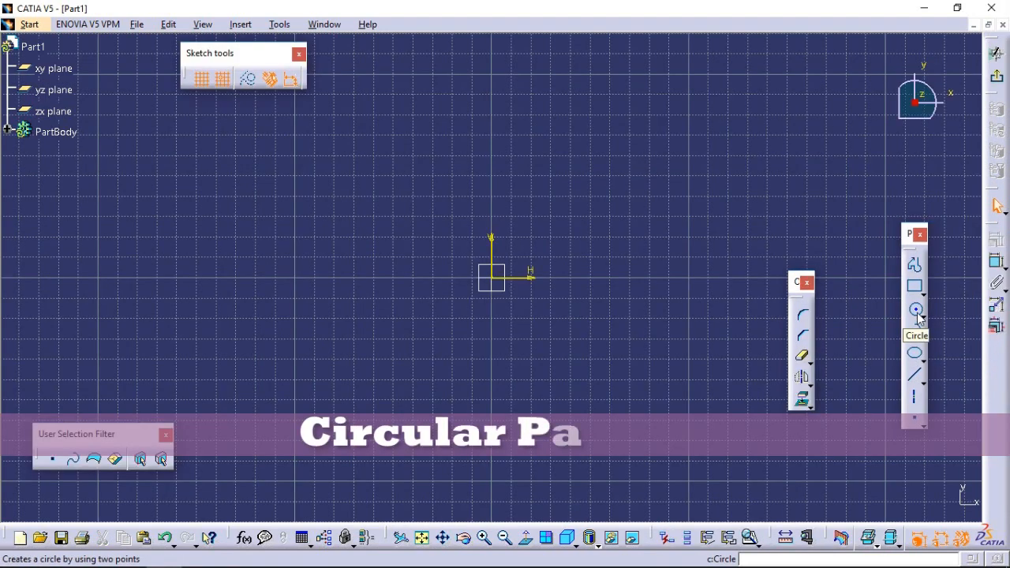
# Step: Sketch a circle in the xy plane, centred on the negative H axis clear of the origin, and exit the sketch
pyautogui.click(916, 311)
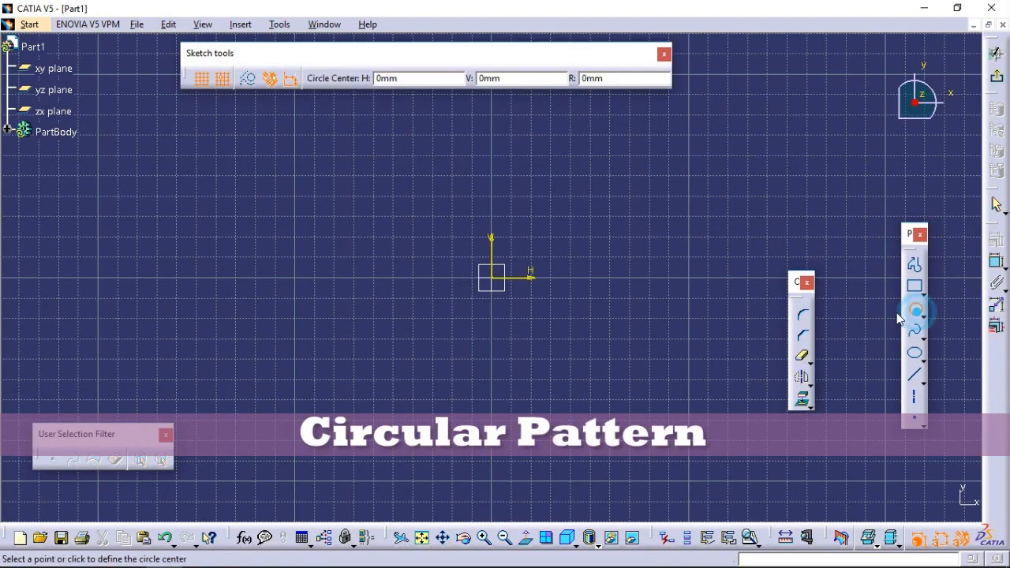
pyautogui.click(411, 273)
pyautogui.click(432, 258)
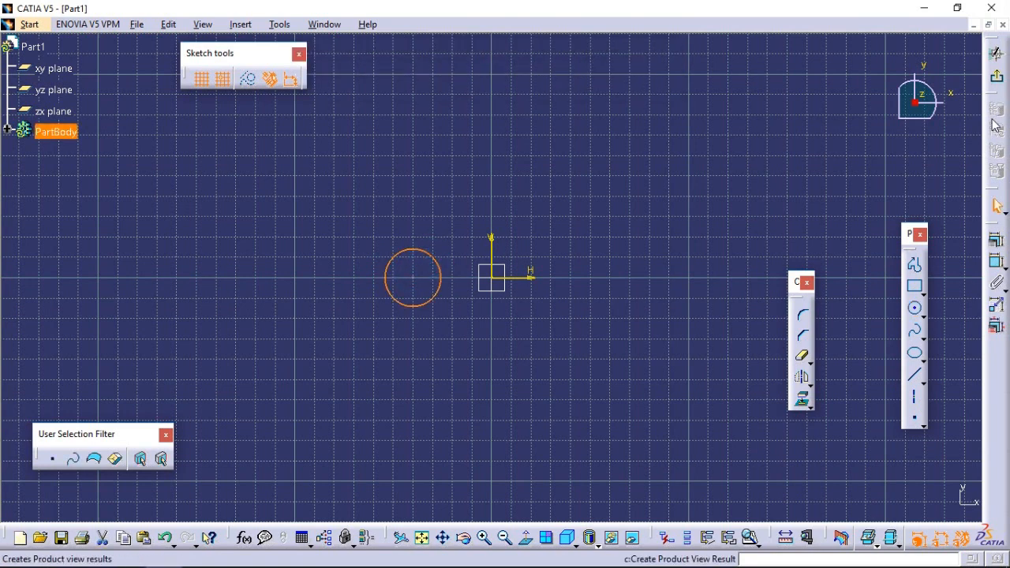
pyautogui.click(996, 75)
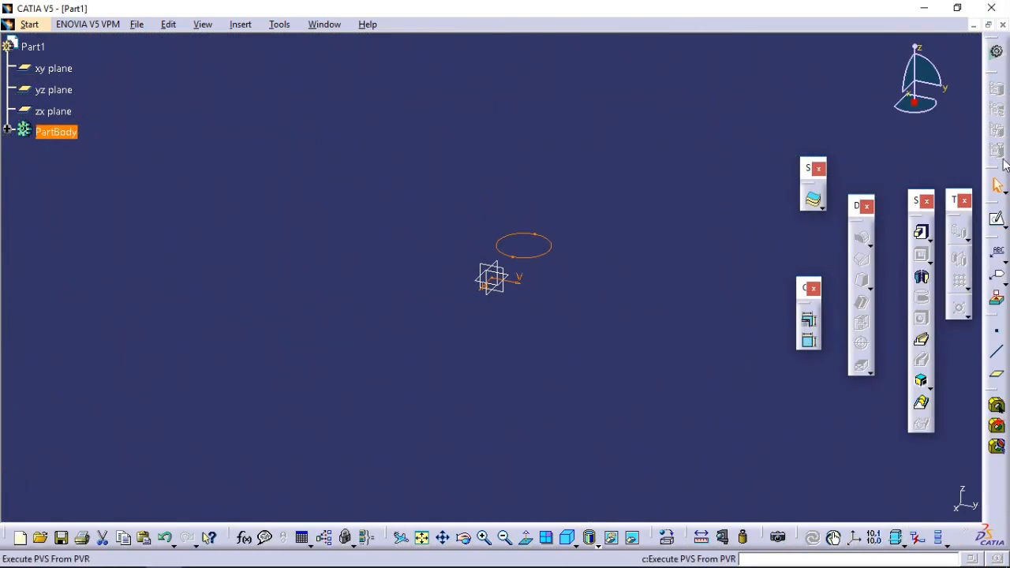
# Step: Pad the sketched circle to a length of 20 mm
pyautogui.click(923, 237)
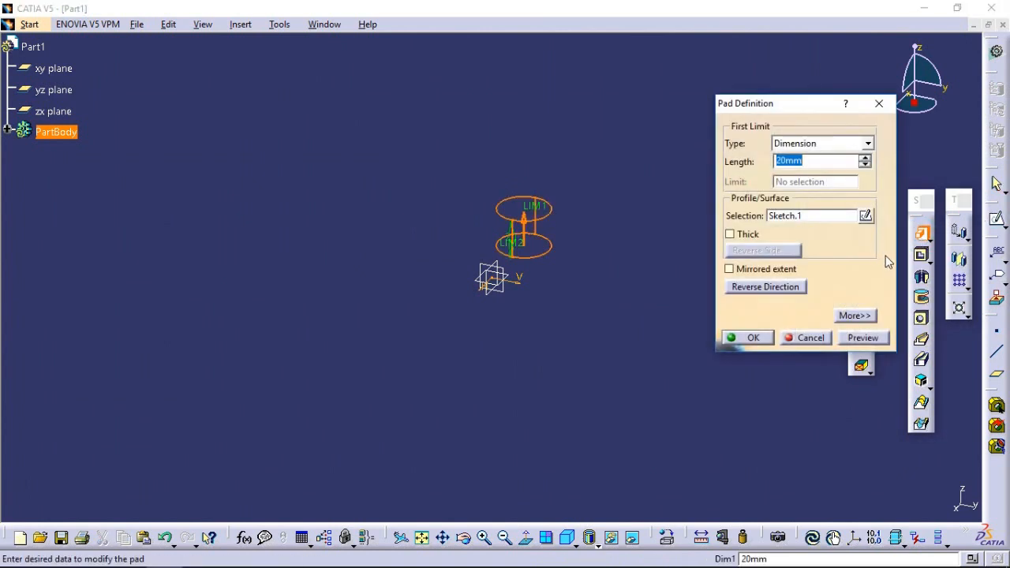
pyautogui.click(748, 337)
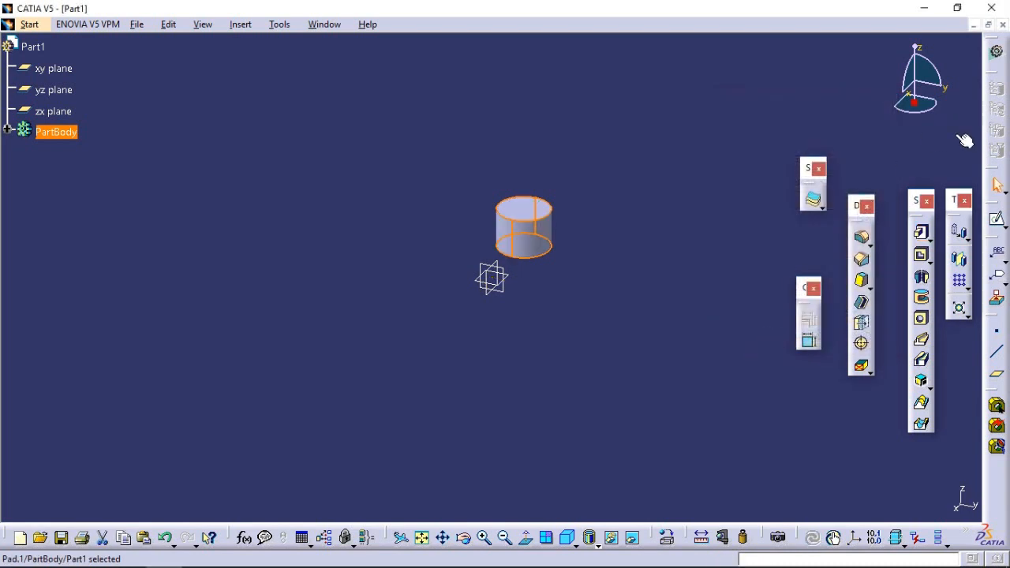
# Step: Sketch a vertical line in the zx plane along the V axis, crossing the origin, and exit the sketch
pyautogui.click(494, 281)
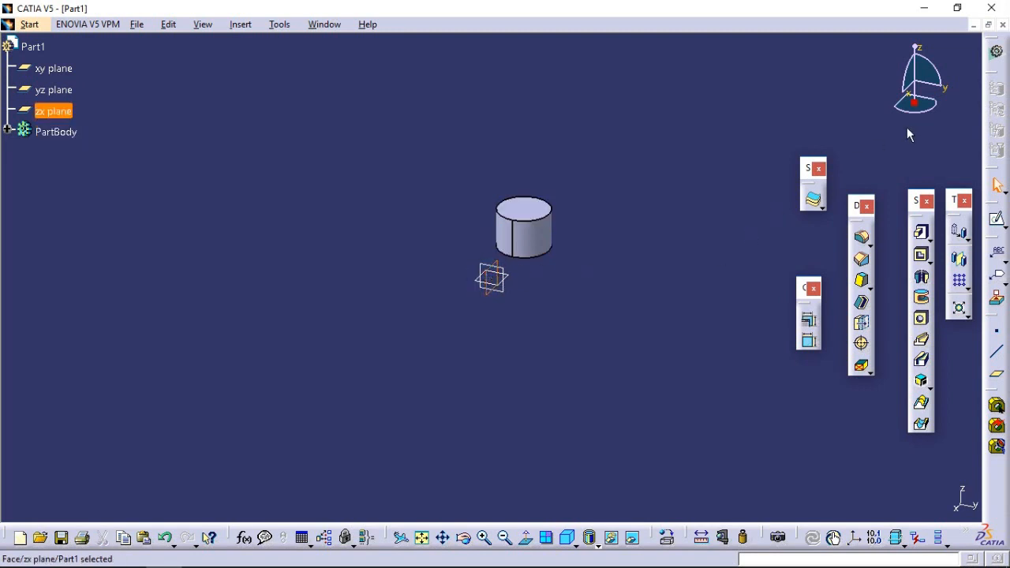
pyautogui.click(995, 221)
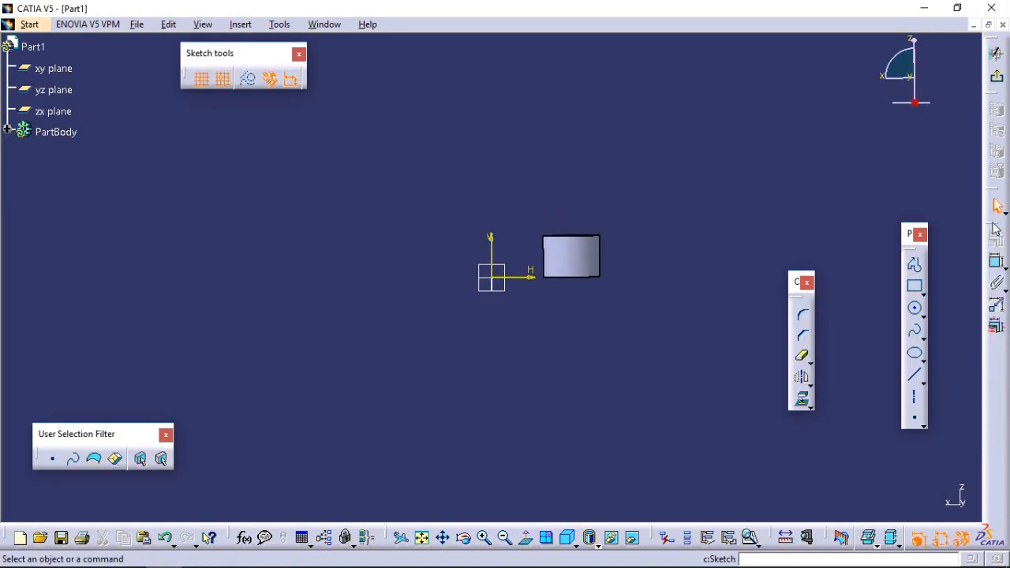
pyautogui.click(913, 380)
pyautogui.click(494, 197)
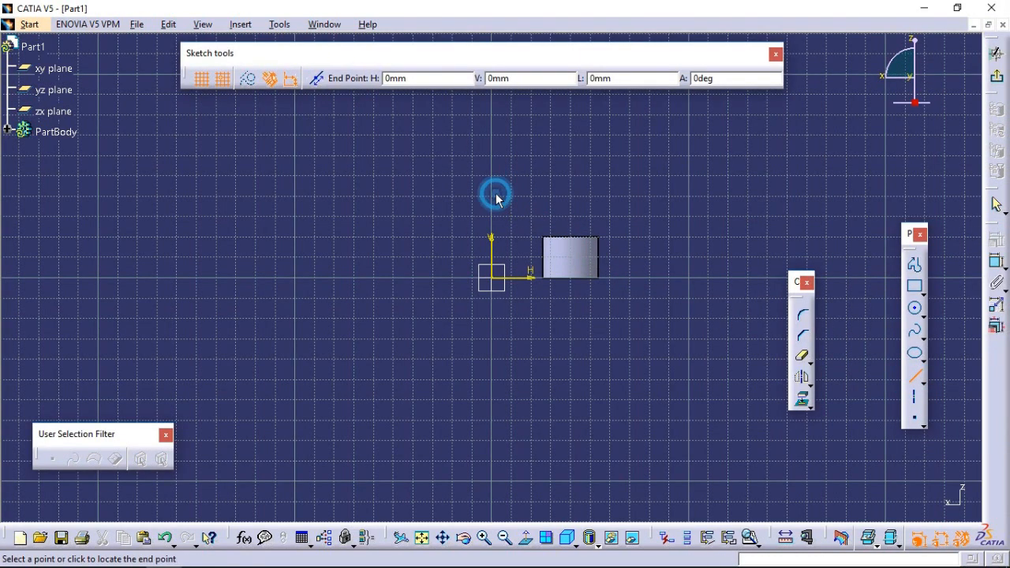
pyautogui.click(492, 360)
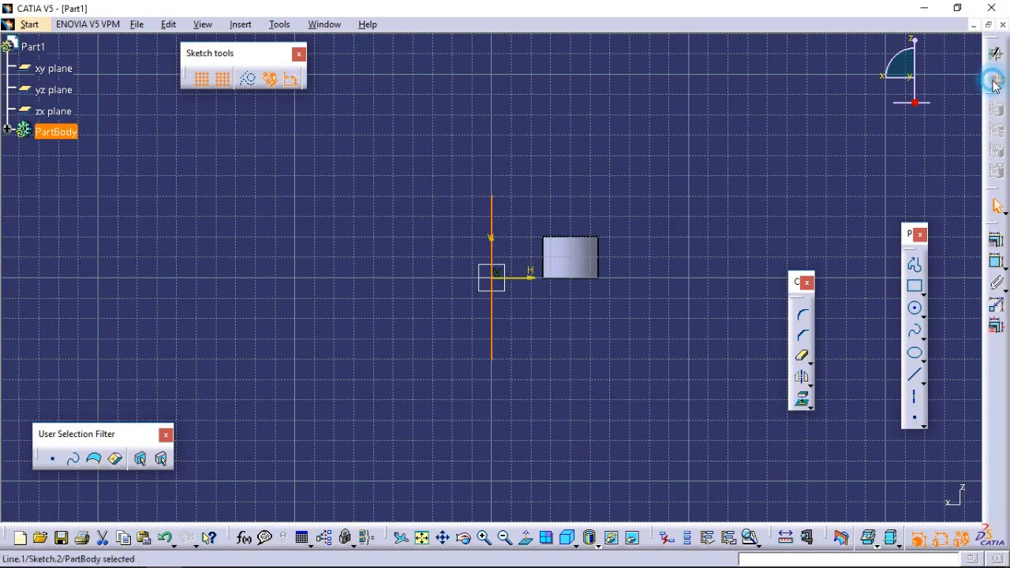
pyautogui.click(996, 75)
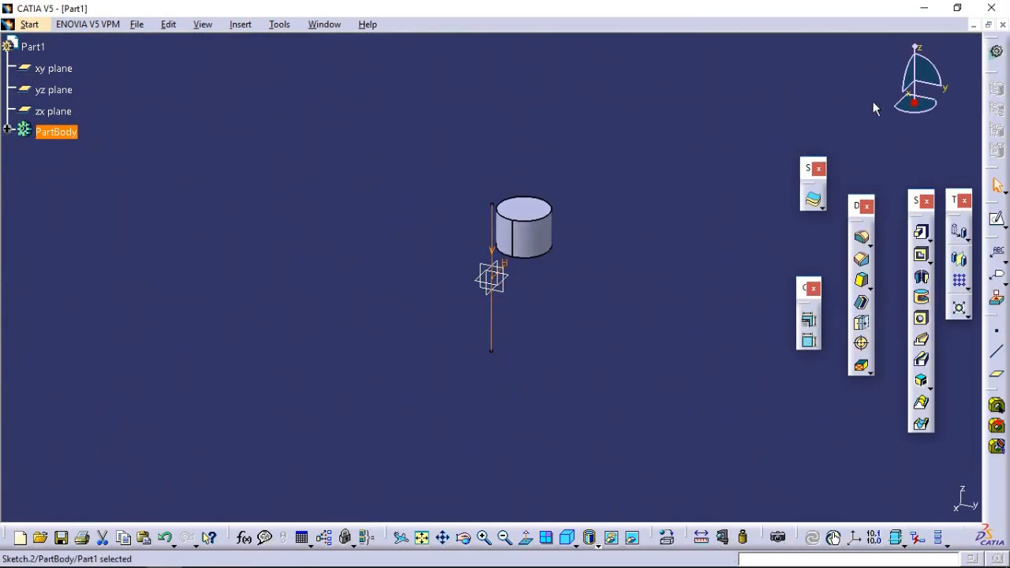
# Step: Start a circular pattern of the cylindrical pad, using the sketched vertical line as the reference element
pyautogui.click(6, 131)
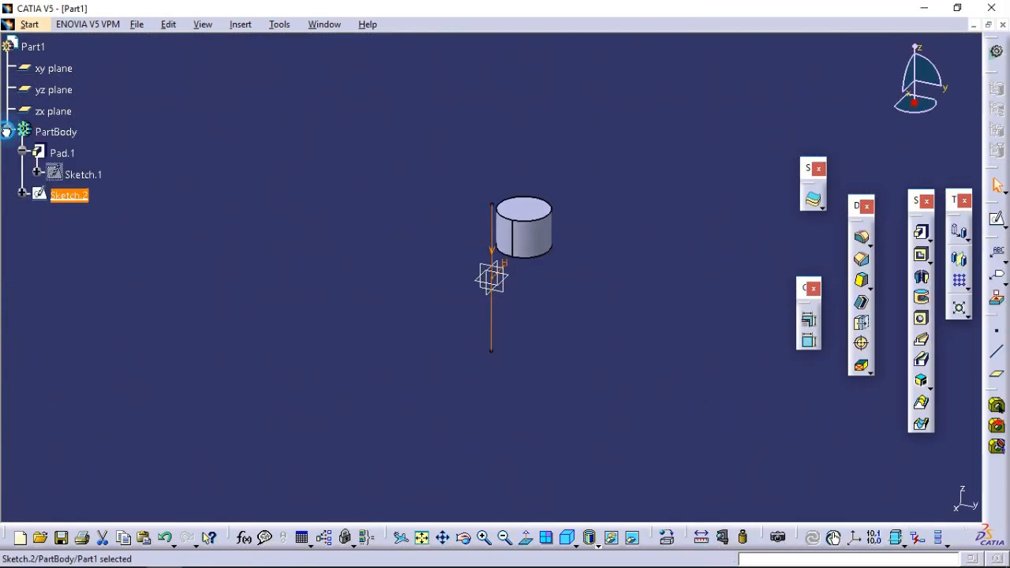
pyautogui.click(64, 154)
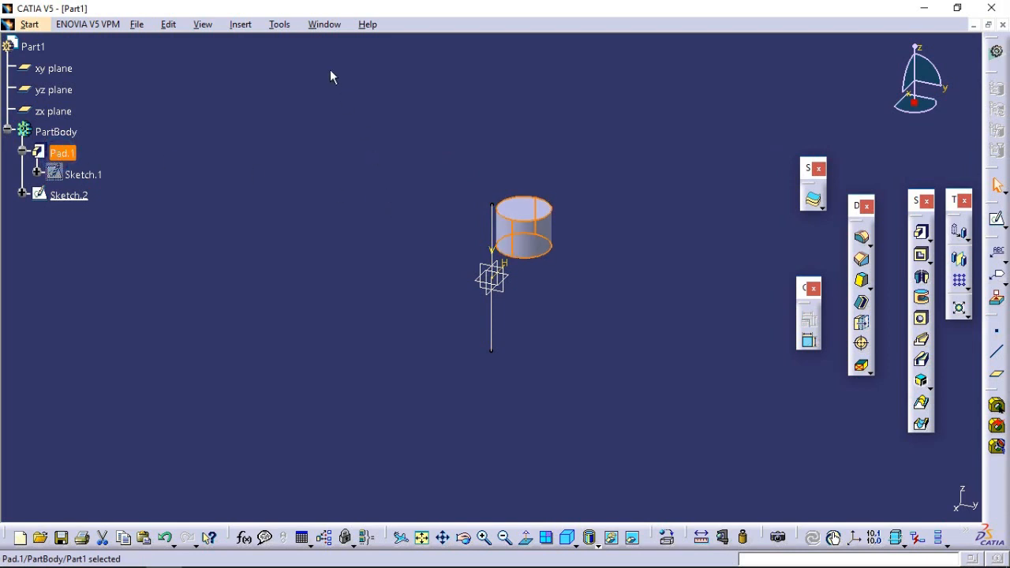
pyautogui.click(242, 24)
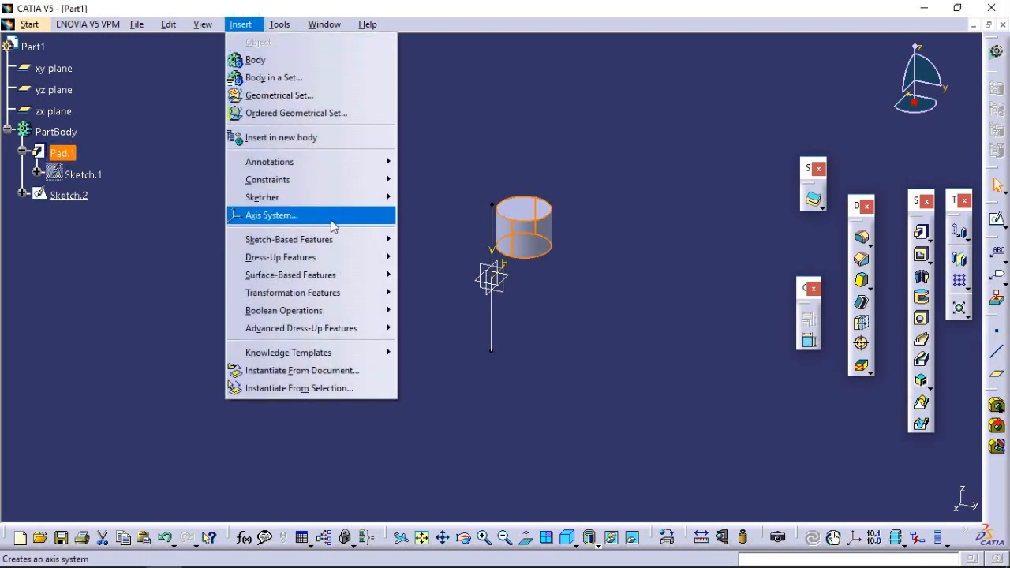
pyautogui.moveTo(354, 293)
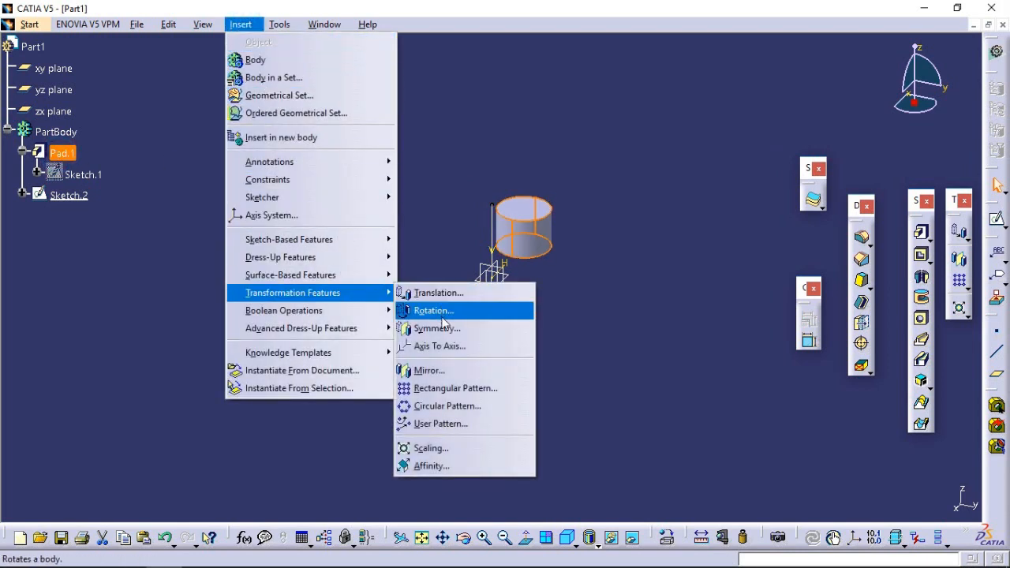
pyautogui.click(446, 406)
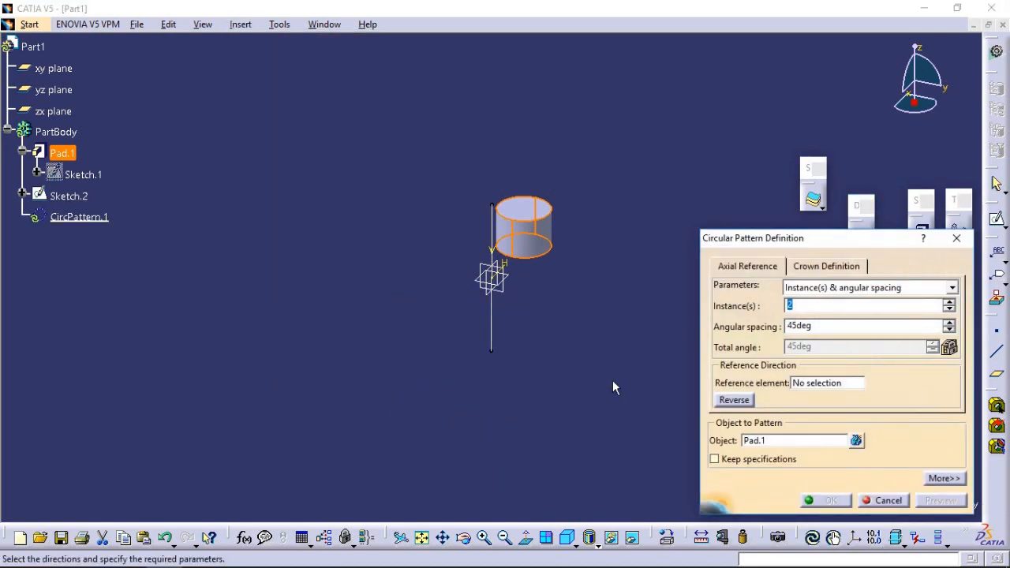
pyautogui.click(816, 384)
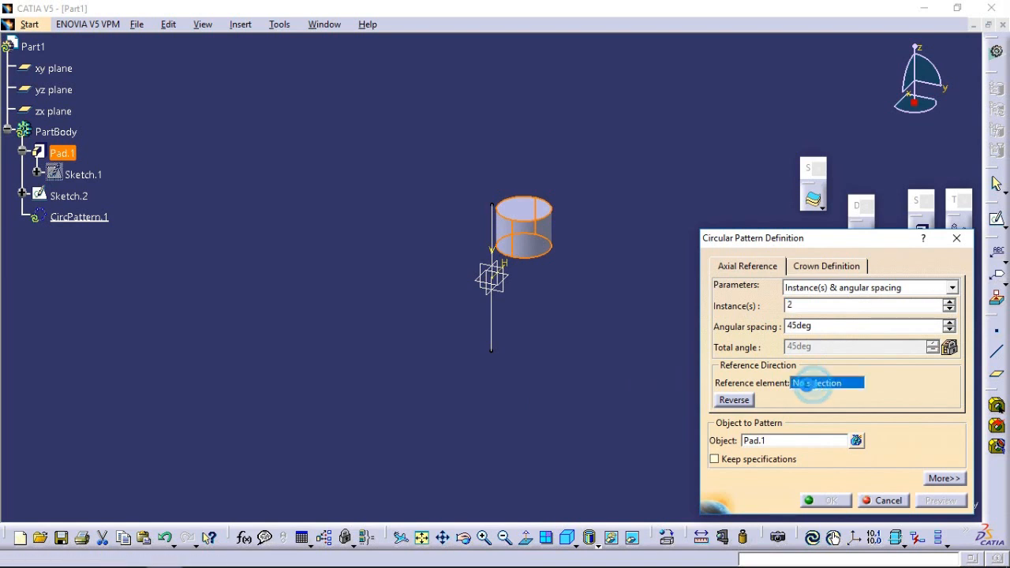
pyautogui.click(493, 327)
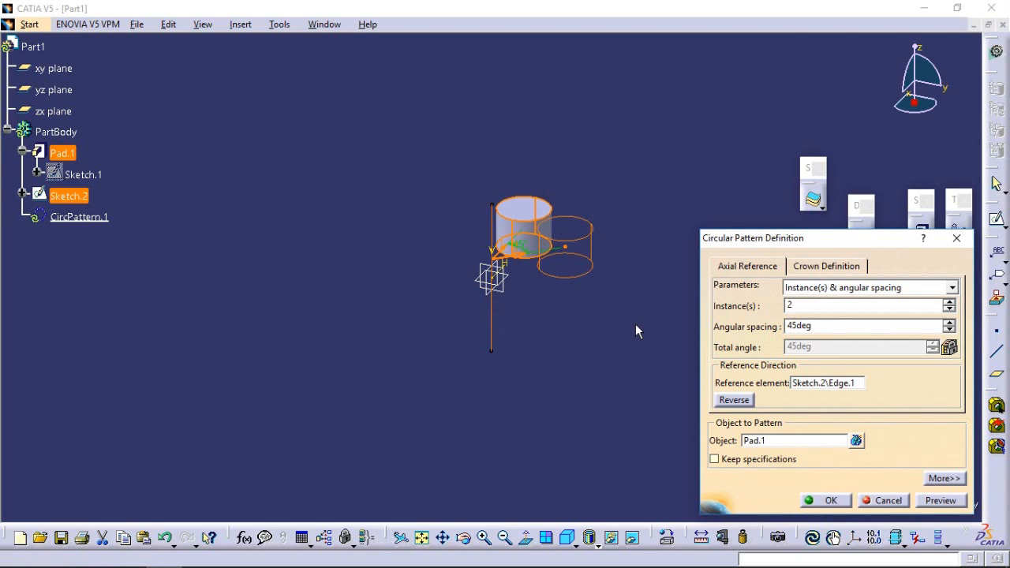
# Step: Set the circular pattern to 8 instances
pyautogui.click(463, 537)
pyautogui.moveTo(433, 210); pyautogui.dragTo(468, 359)
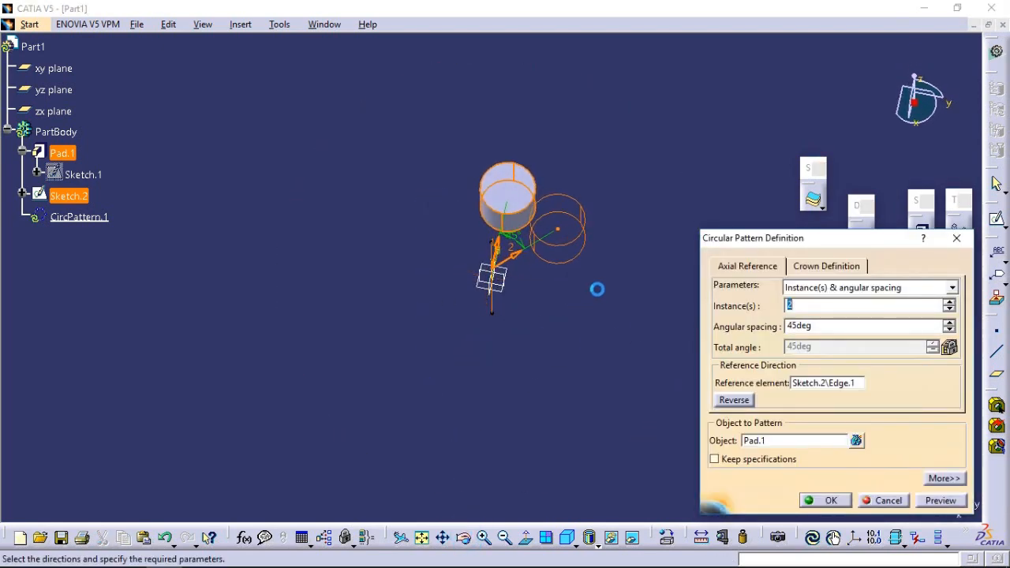
pyautogui.click(951, 302)
pyautogui.click(951, 302)
pyautogui.click(951, 302)
pyautogui.click(950, 303)
pyautogui.click(950, 301)
pyautogui.click(950, 301)
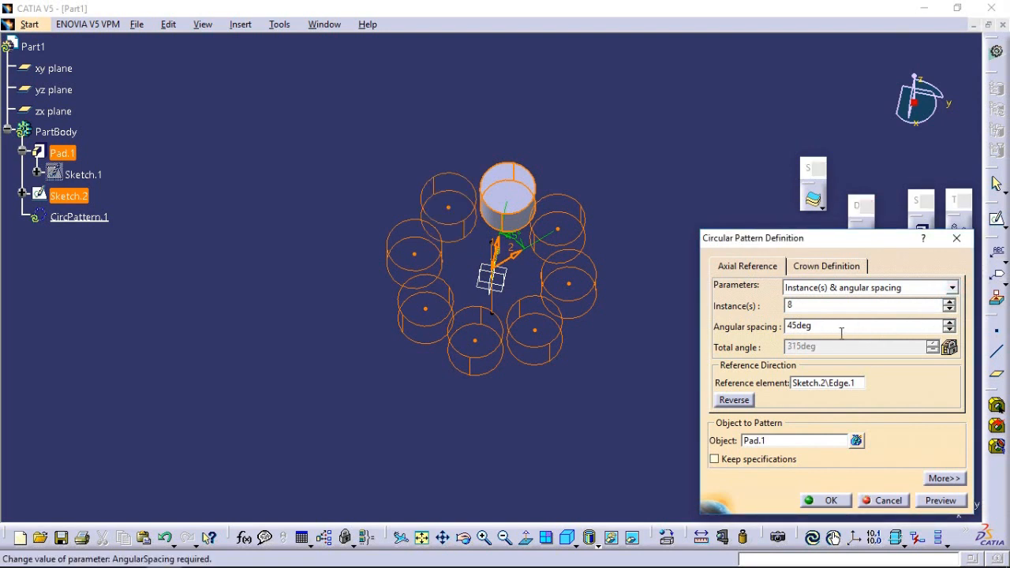
# Step: Try a 30-degree angular spacing for the circular pattern and restore it to 45 degrees
pyautogui.click(949, 331)
pyautogui.click(949, 331)
pyautogui.click(949, 331)
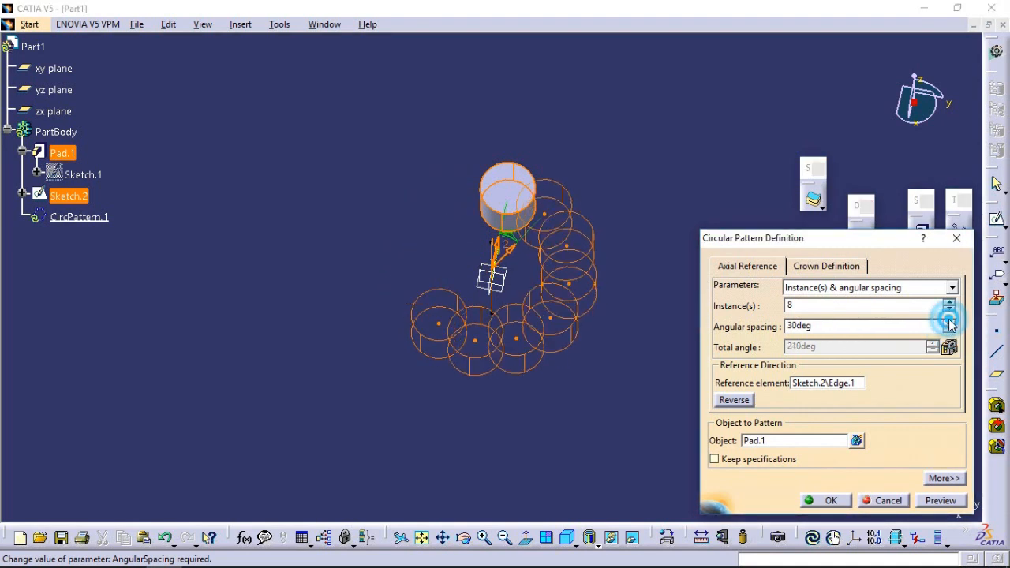
pyautogui.click(950, 320)
pyautogui.click(949, 320)
pyautogui.click(950, 320)
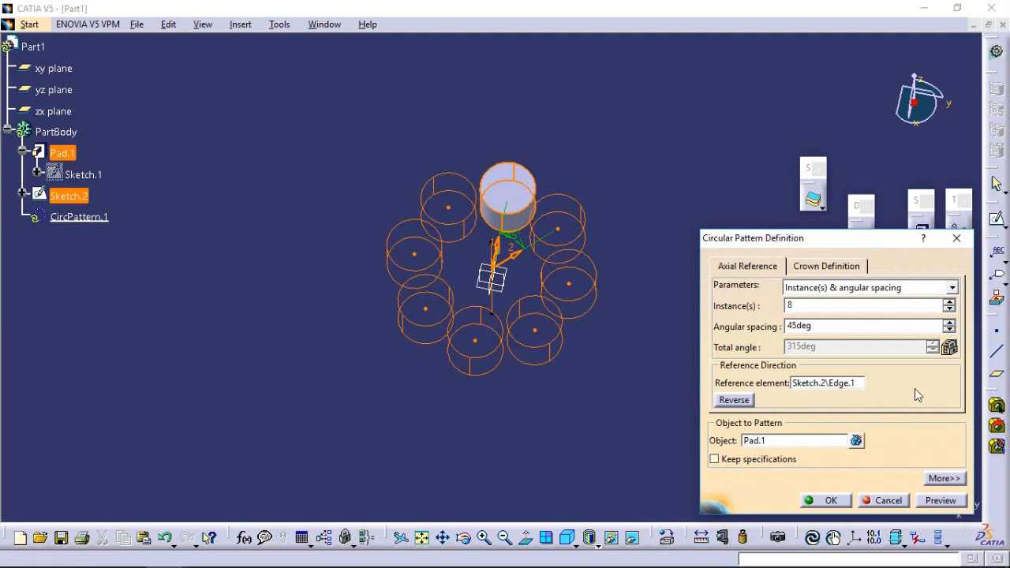
# Step: Preview and create the circular pattern, and hide the sketched axis line at its centre
pyautogui.click(933, 498)
pyautogui.click(830, 500)
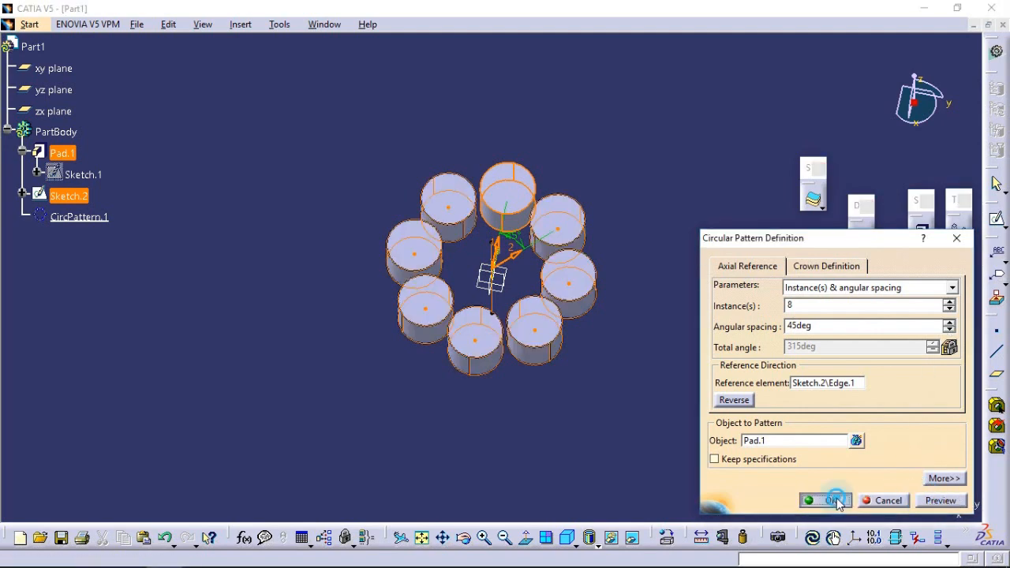
pyautogui.click(463, 537)
pyautogui.moveTo(609, 185); pyautogui.dragTo(620, 263, button='middle')
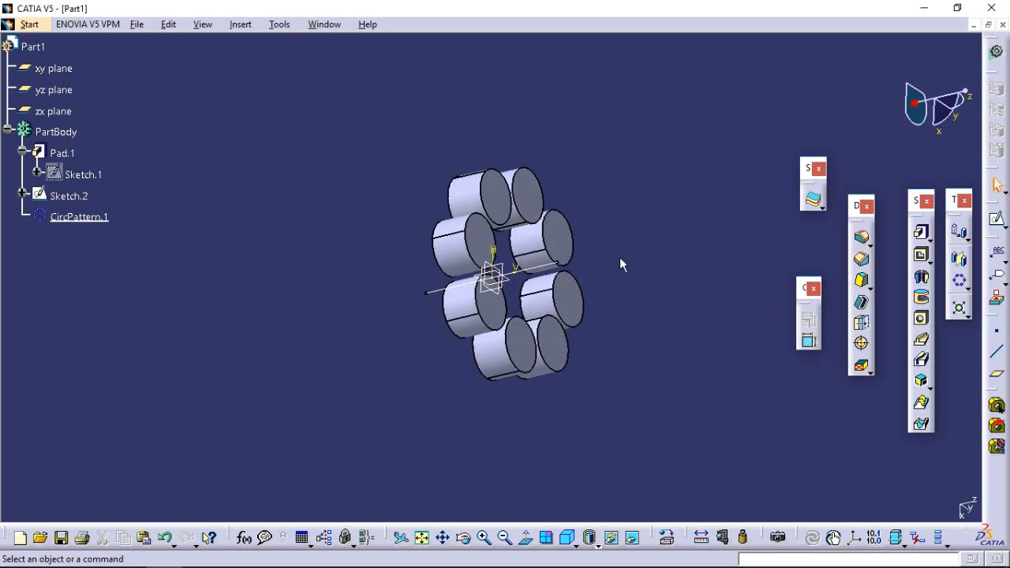
pyautogui.rightClick(540, 272)
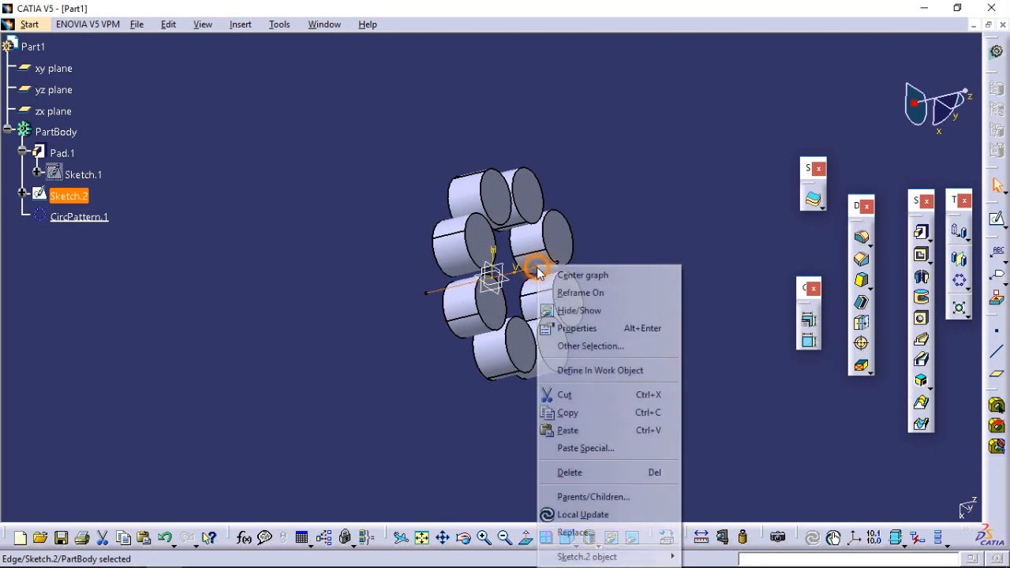
pyautogui.click(565, 312)
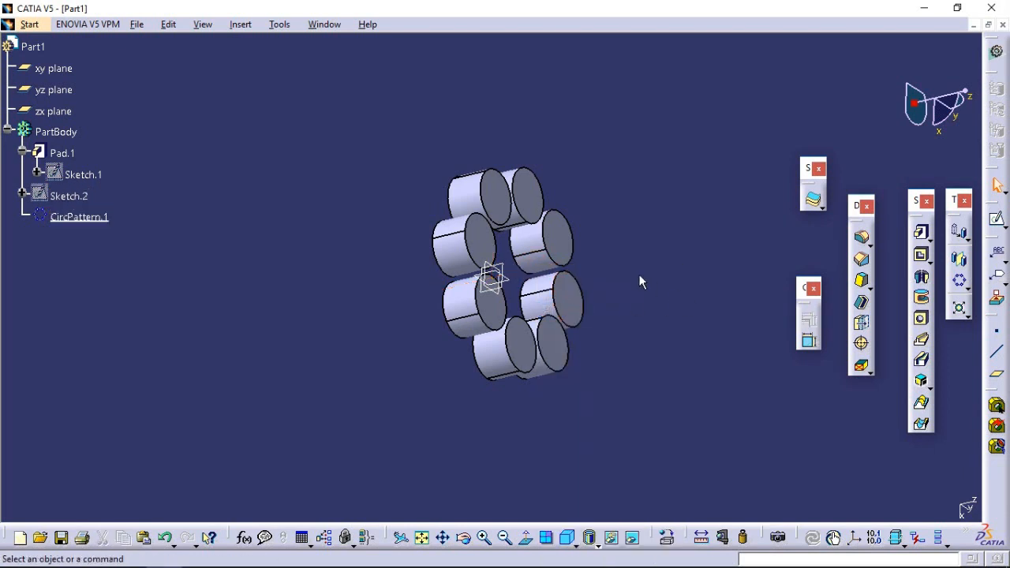
# Step: Show the hidden axis sketch of the circular pattern again and hide it once more
pyautogui.click(463, 537)
pyautogui.moveTo(665, 318)
pyautogui.mouseDown()
pyautogui.moveTo(311, 221)
pyautogui.moveTo(434, 247)
pyautogui.moveTo(520, 228)
pyautogui.moveTo(525, 167)
pyautogui.moveTo(506, 211)
pyautogui.moveTo(505, 189)
pyautogui.mouseUp()
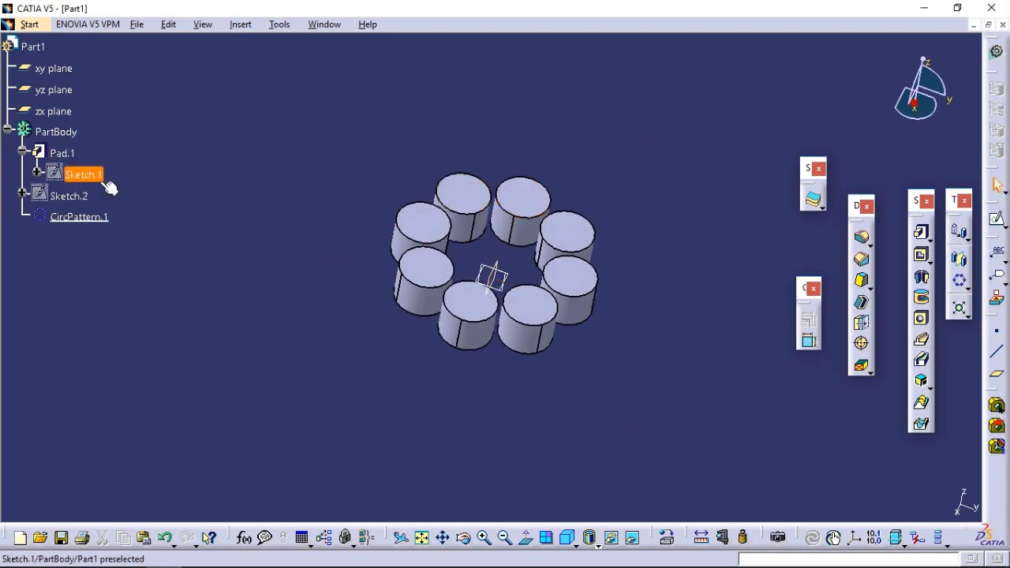
pyautogui.rightClick(77, 198)
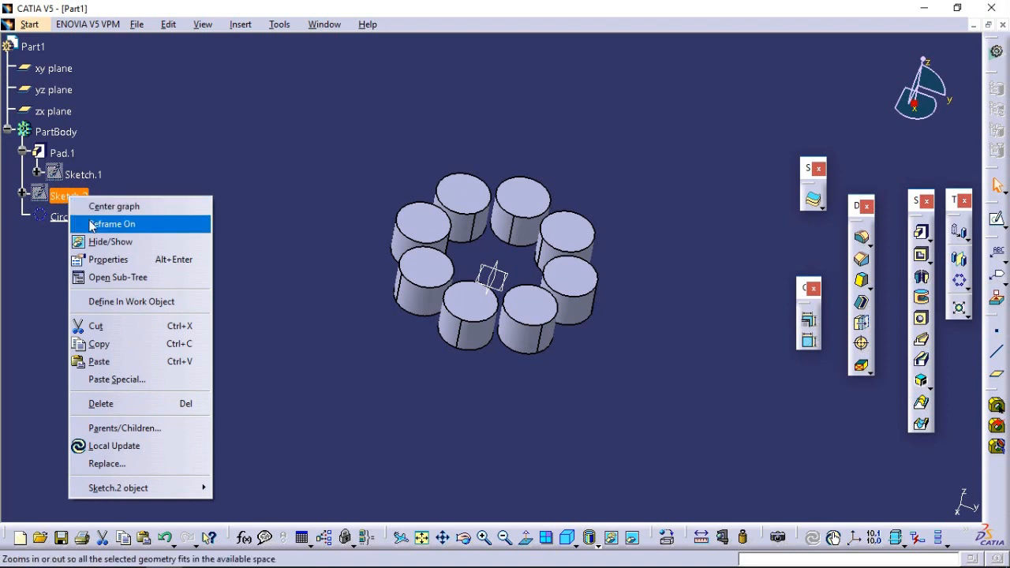
pyautogui.click(102, 241)
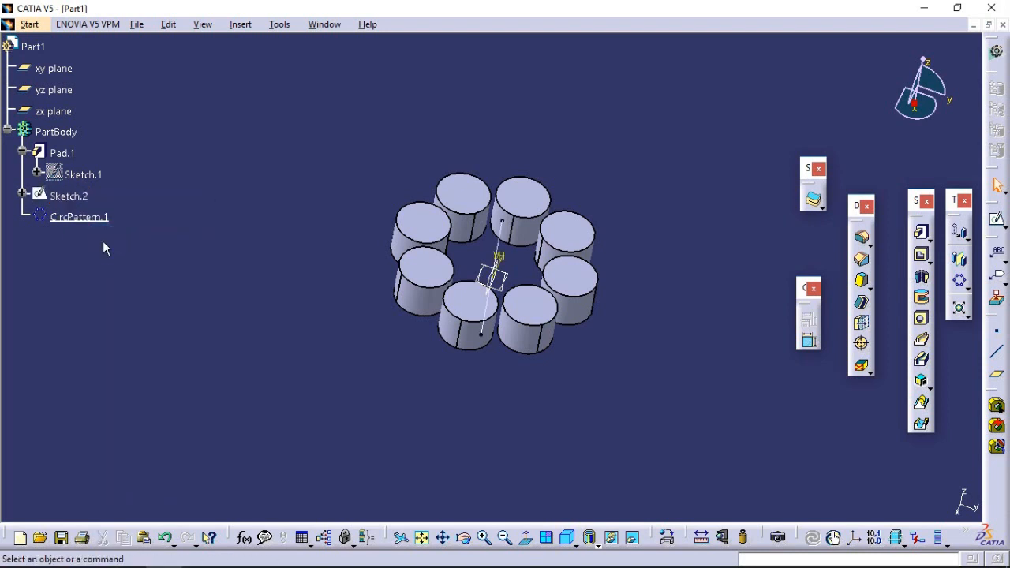
pyautogui.rightClick(72, 199)
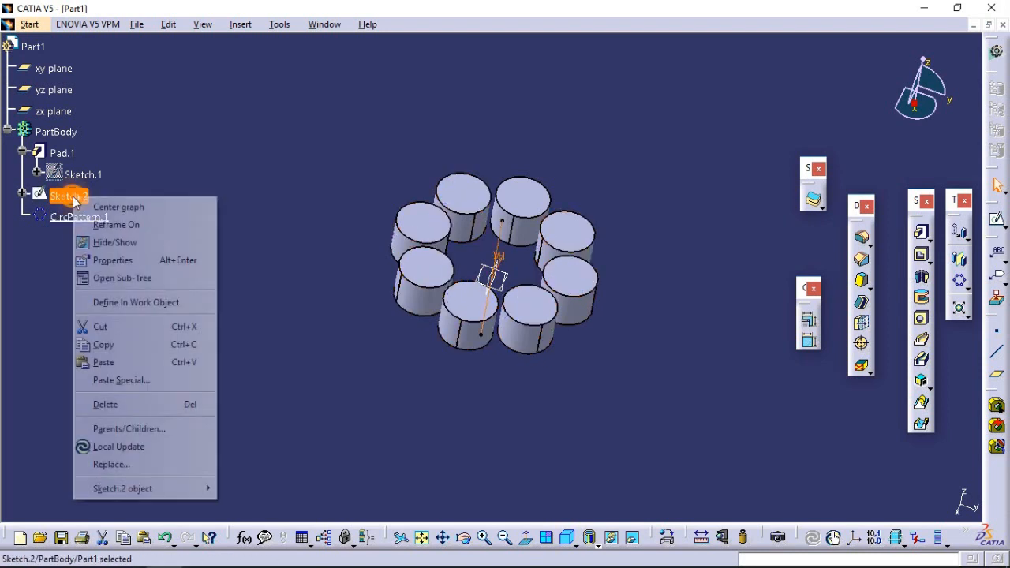
pyautogui.click(100, 243)
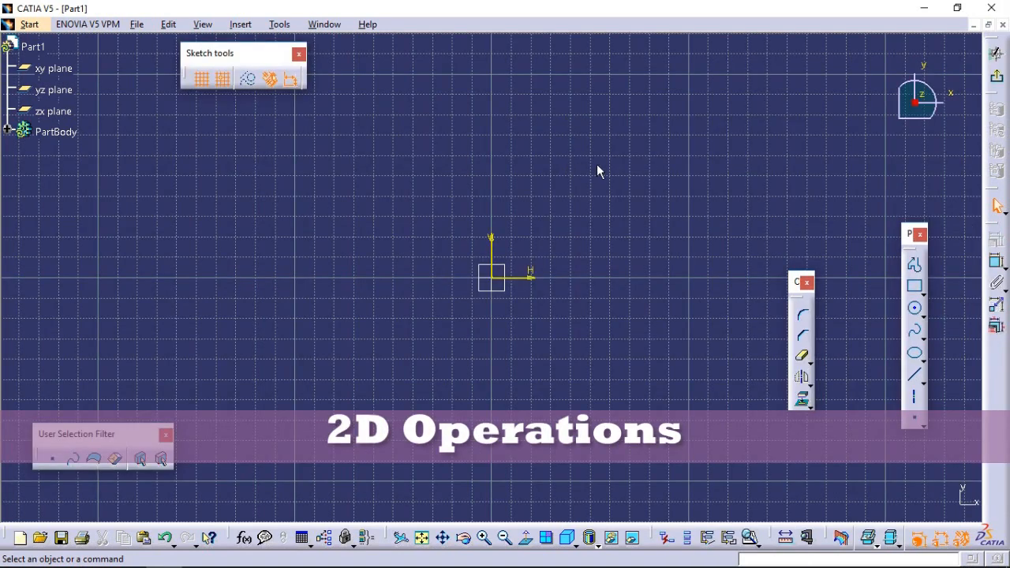
# Step: Sketch a rectangle about 130 mm wide around the origin in the xy plane
pyautogui.click(913, 286)
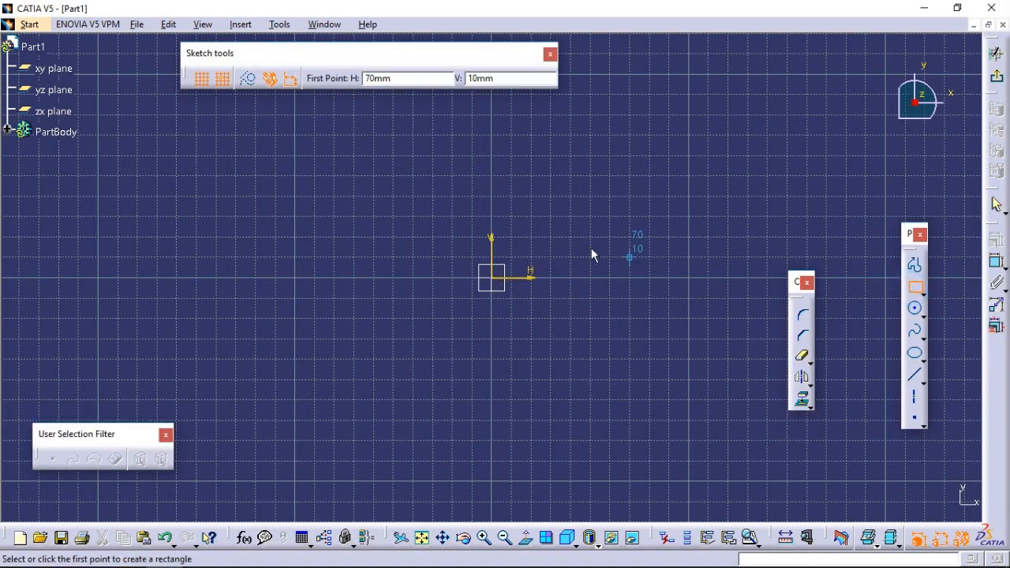
pyautogui.click(394, 216)
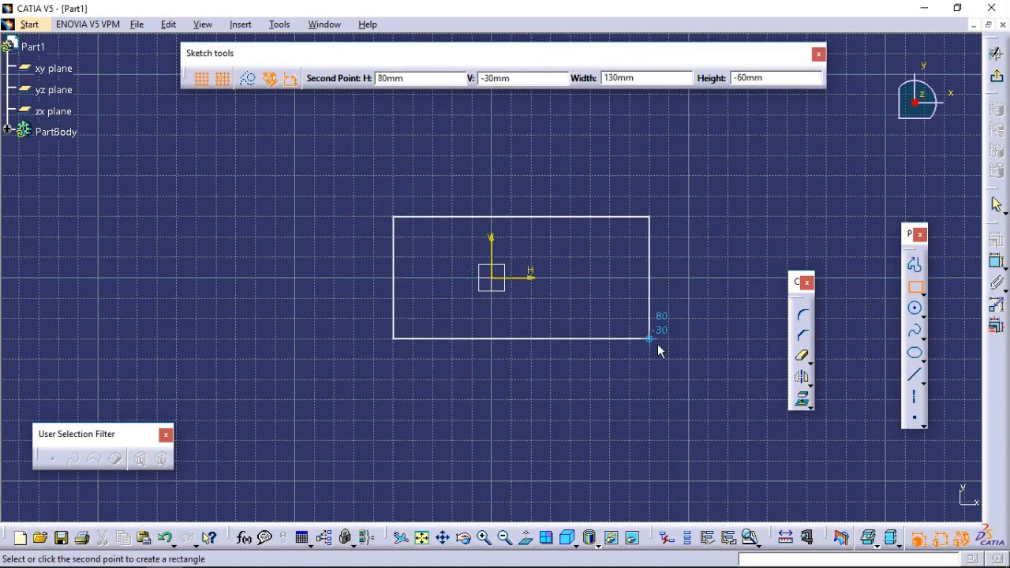
pyautogui.click(649, 380)
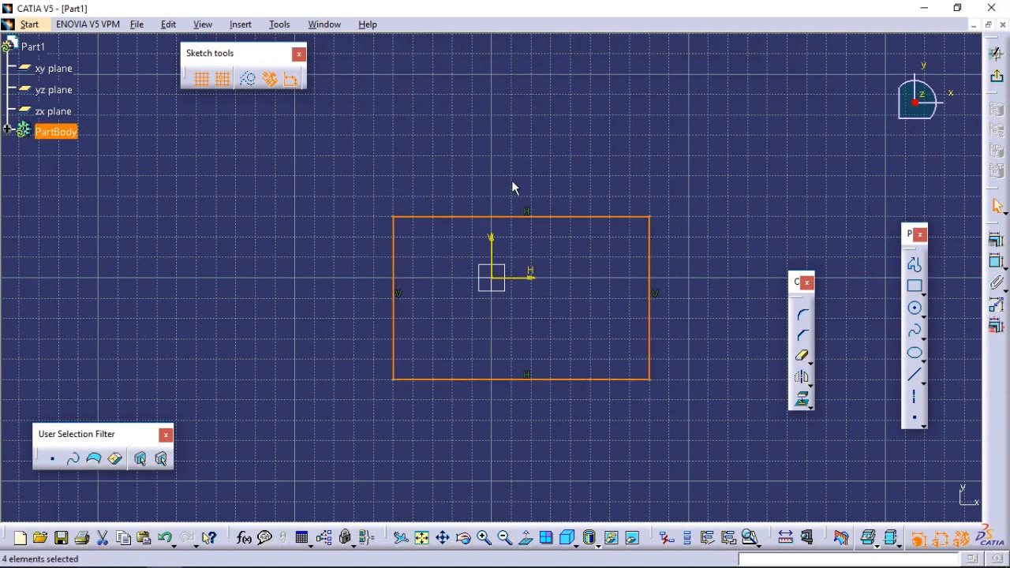
# Step: Round the rectangle's upper-left corner with a Corner of about 28 mm radius and place its radius dimension outside the profile
pyautogui.click(241, 24)
pyautogui.moveTo(258, 96)
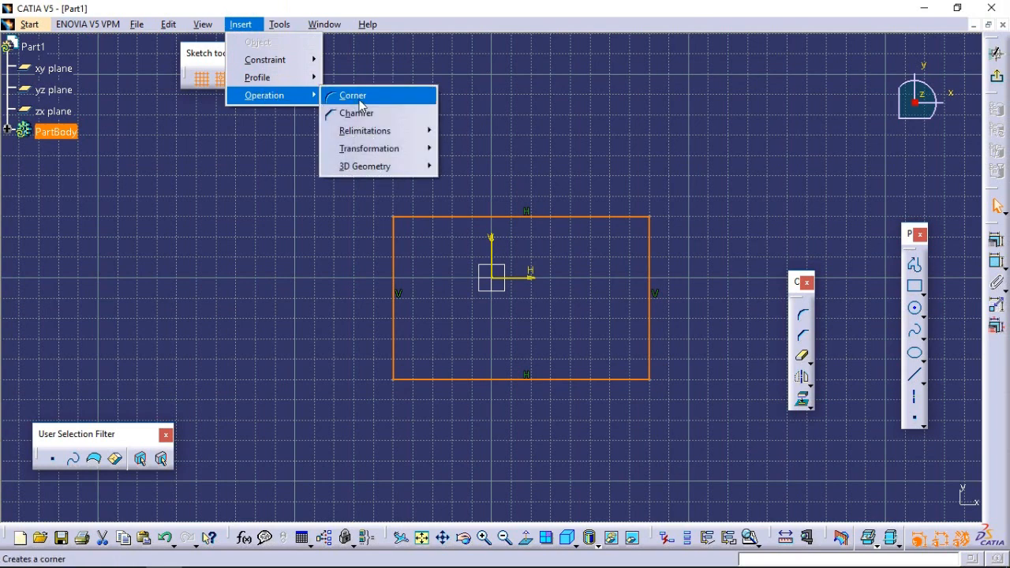
pyautogui.click(368, 96)
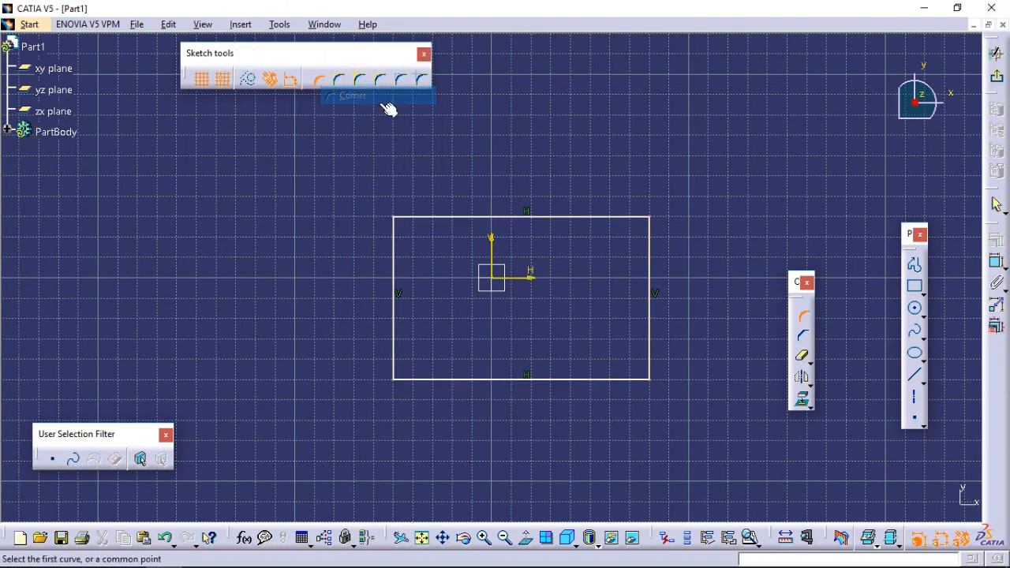
pyautogui.click(436, 217)
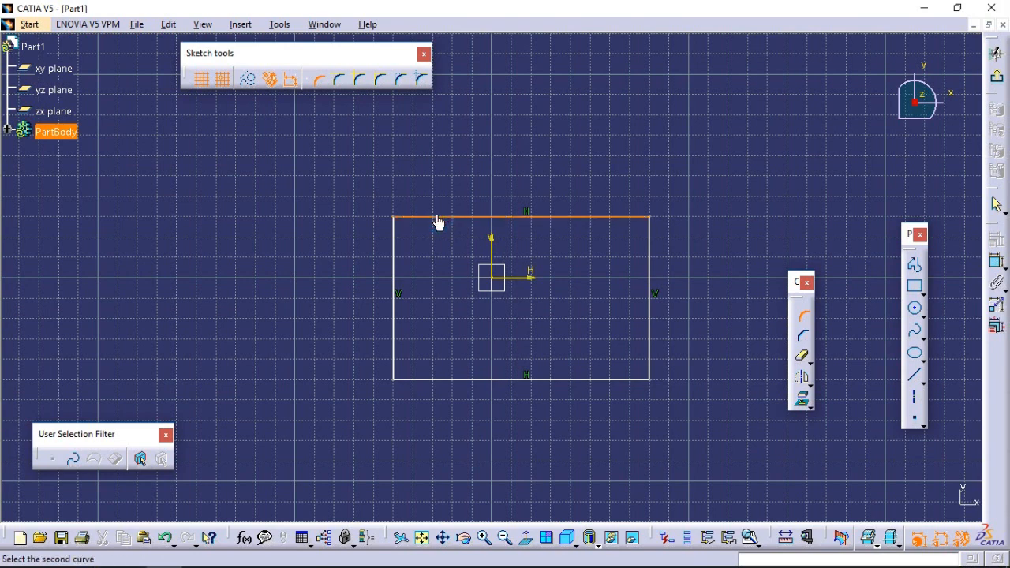
pyautogui.click(394, 272)
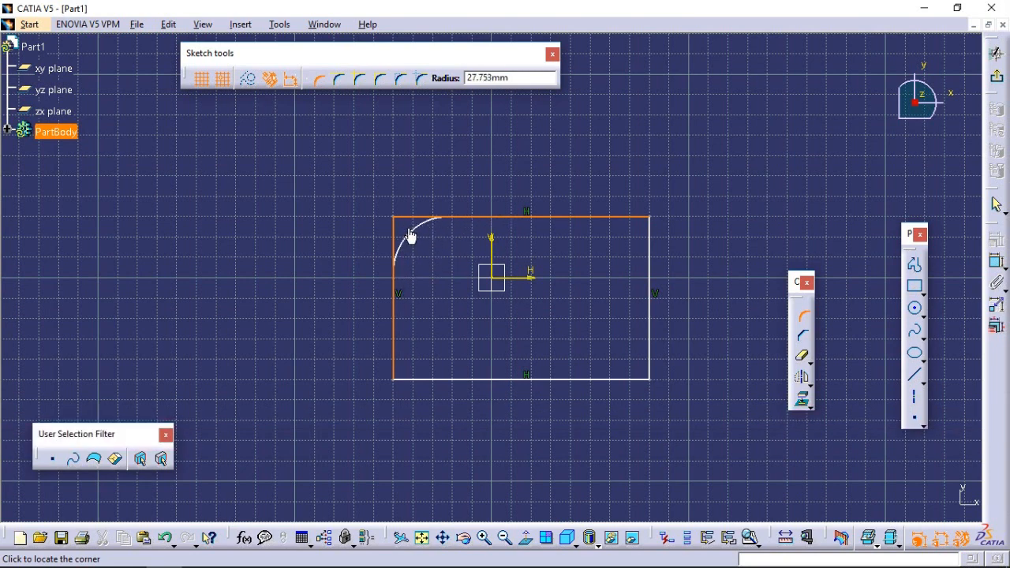
pyautogui.click(410, 235)
pyautogui.click(420, 244)
pyautogui.moveTo(397, 235); pyautogui.dragTo(378, 221)
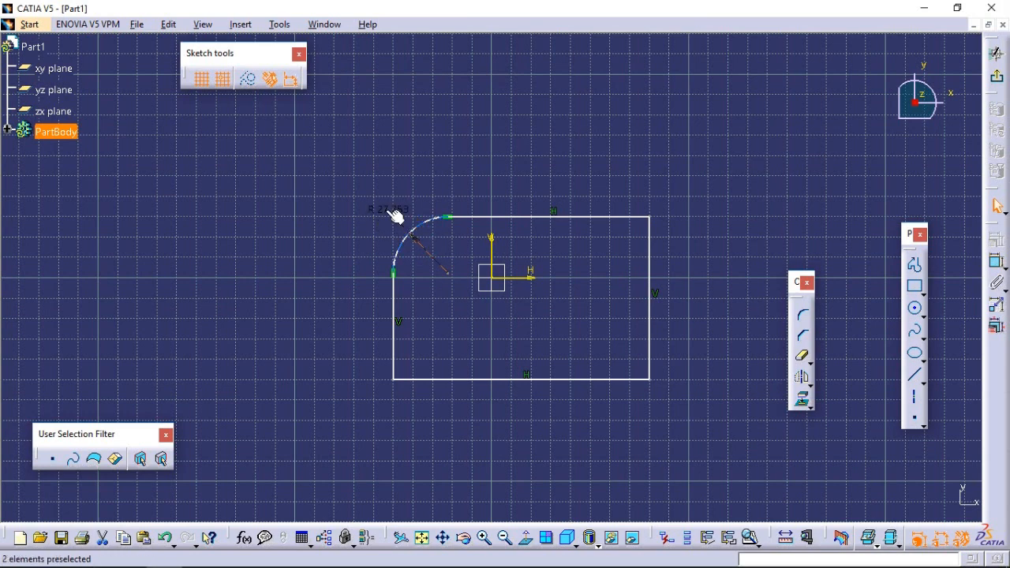
# Step: Set the radius of the rounded upper-left corner to 30 mm
pyautogui.doubleClick(387, 211)
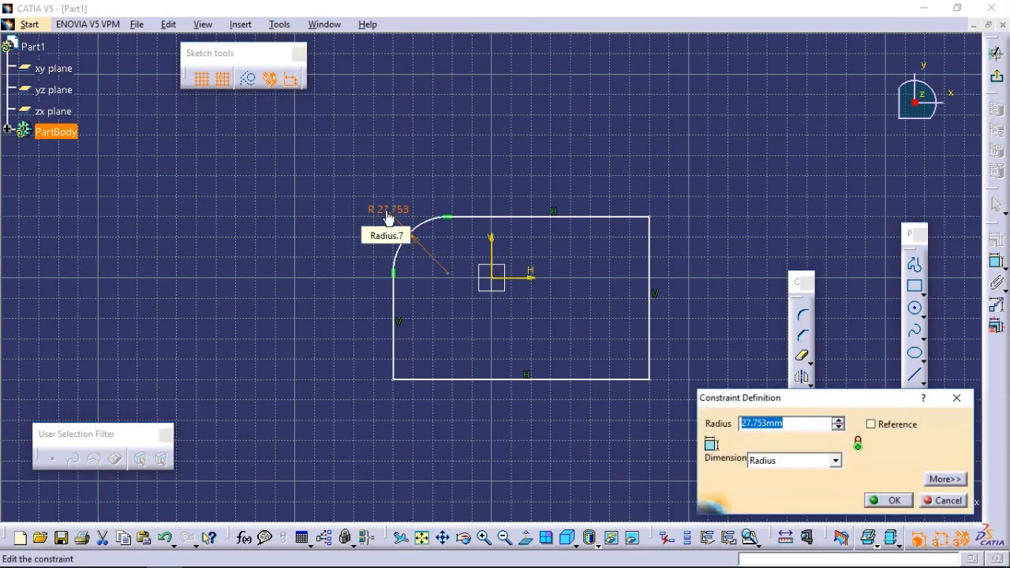
pyautogui.write('30')
pyautogui.click(891, 501)
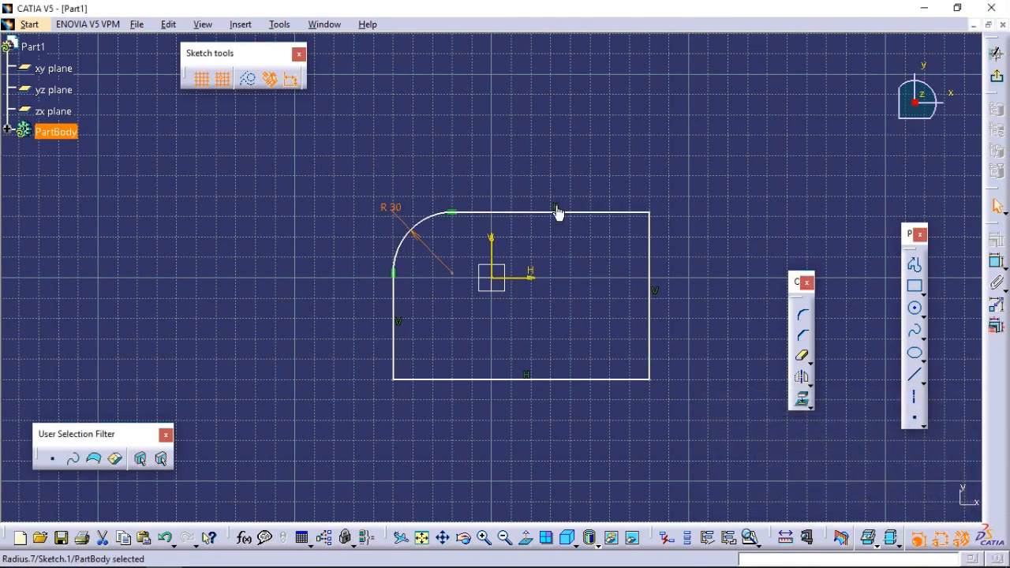
# Step: Chamfer the profile's upper-right corner at 45 degrees with a length of about 35 mm
pyautogui.click(239, 24)
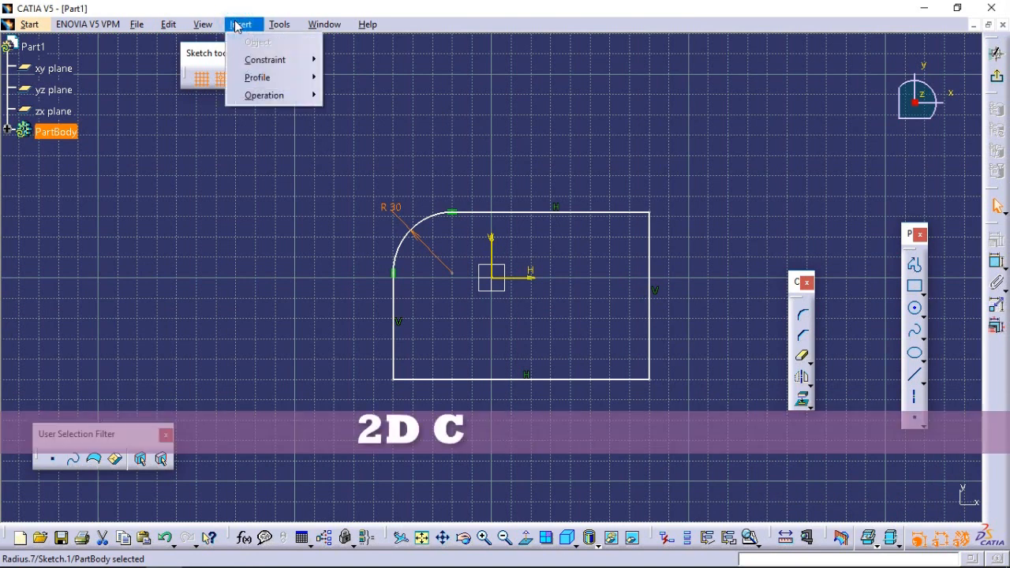
pyautogui.moveTo(272, 99)
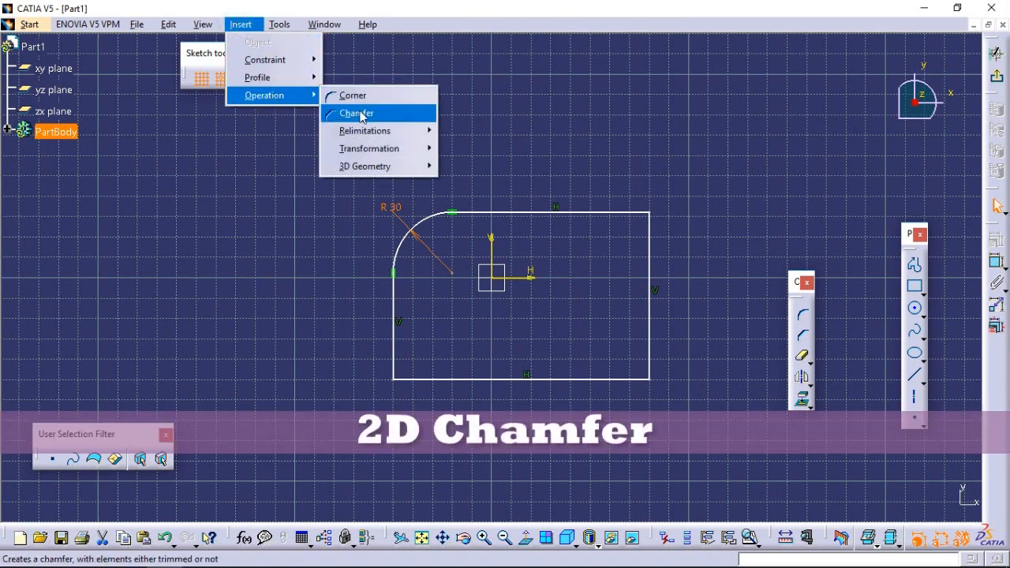
pyautogui.click(357, 114)
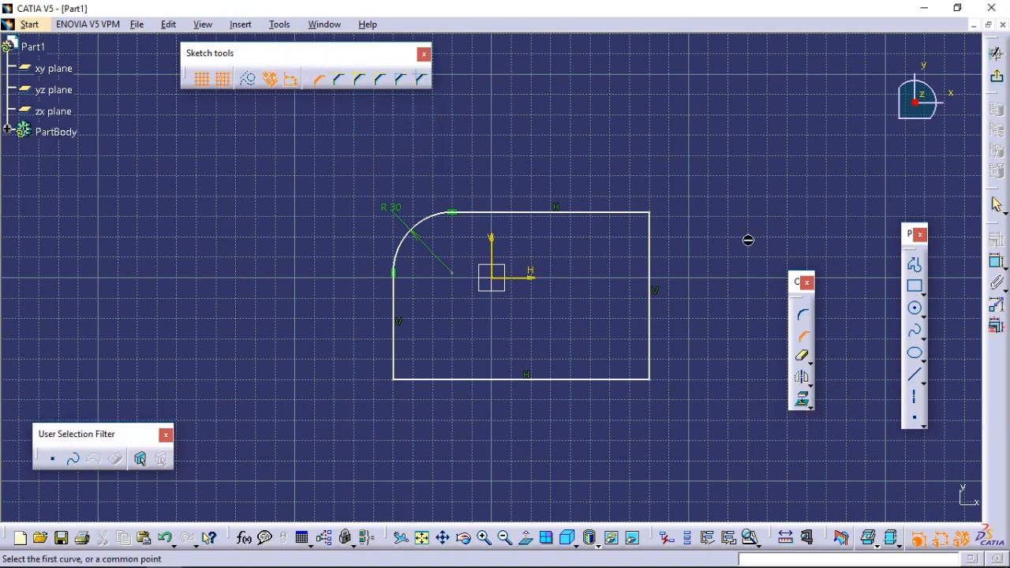
pyautogui.click(622, 213)
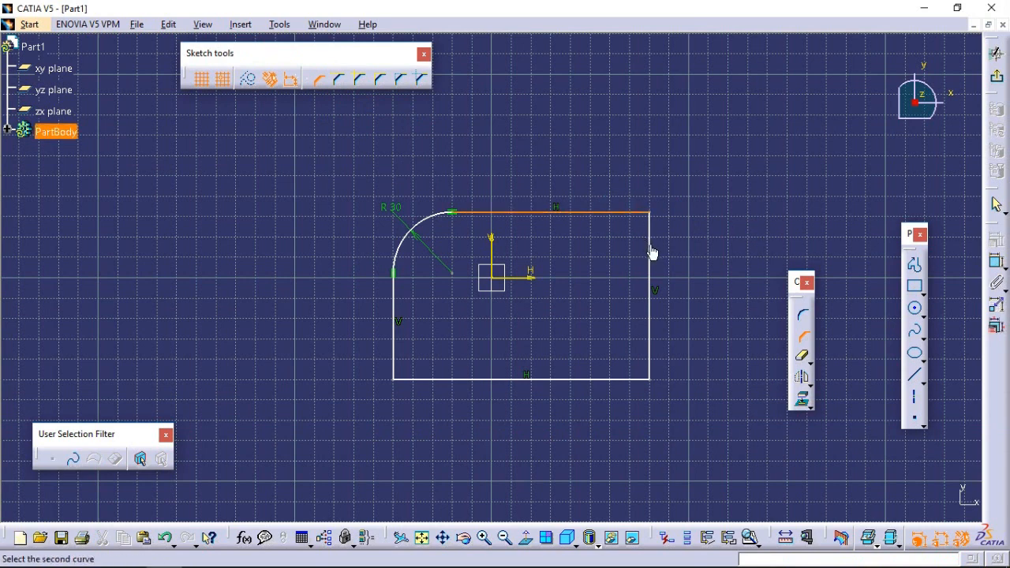
pyautogui.click(652, 252)
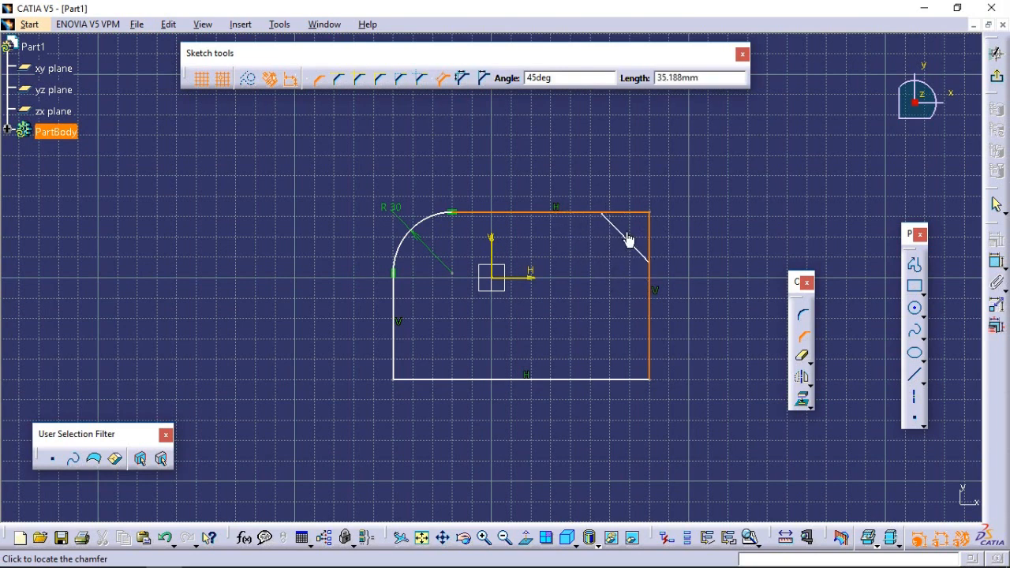
pyautogui.click(629, 239)
# Step: Set the chamfer's length to 40 mm and its angle to 60 degrees
pyautogui.doubleClick(637, 230)
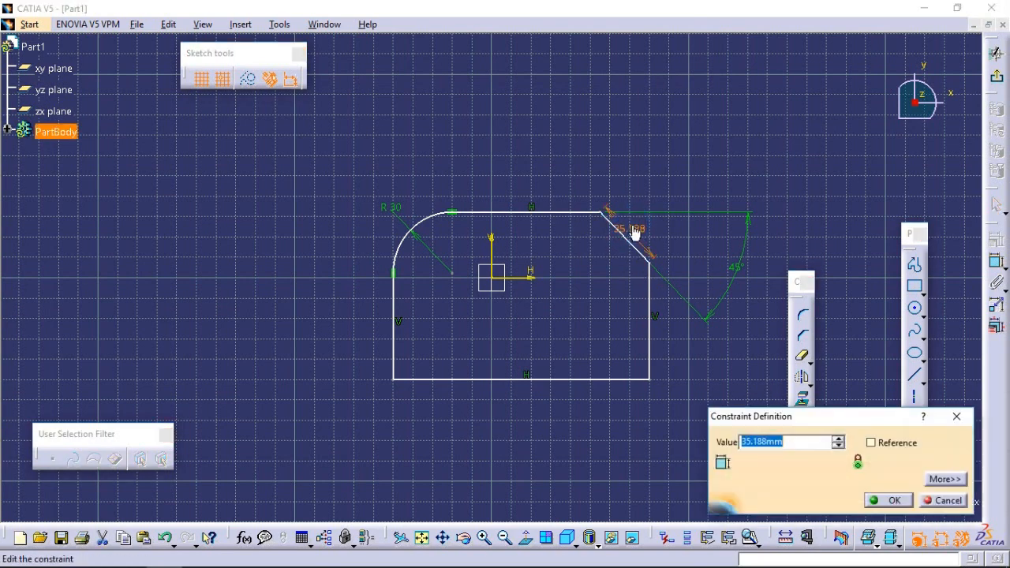
pyautogui.write('40')
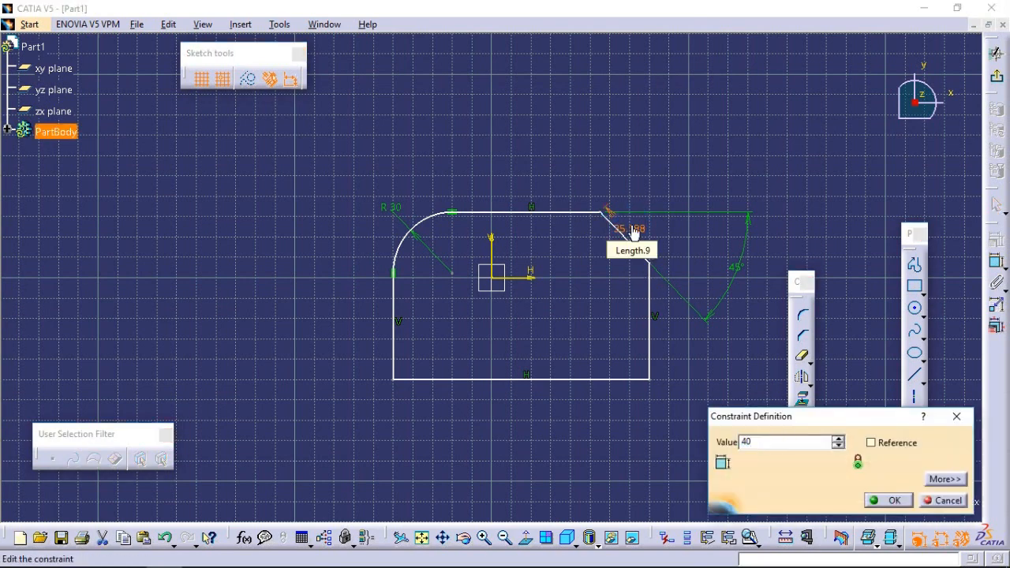
pyautogui.click(887, 500)
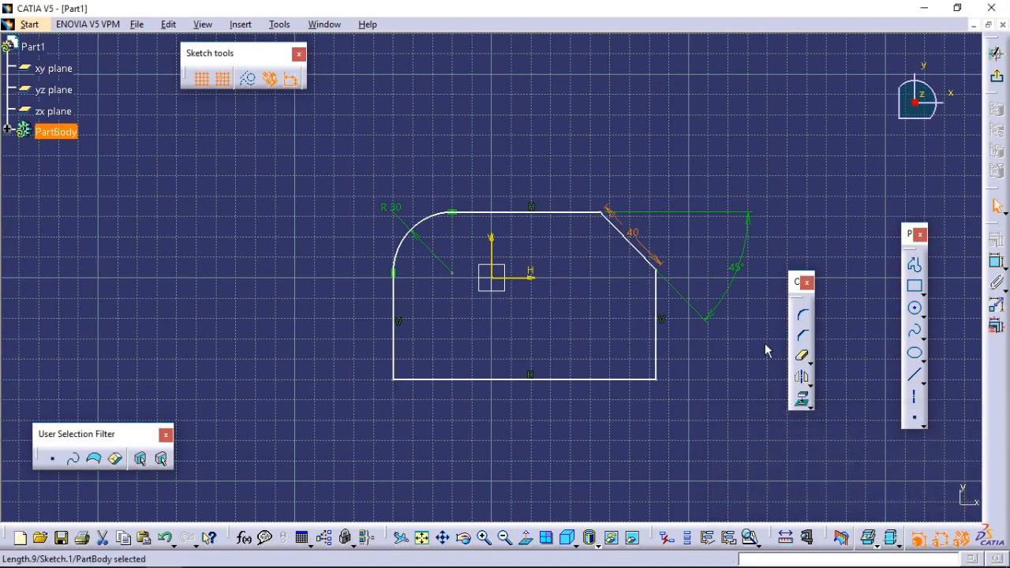
pyautogui.doubleClick(733, 271)
pyautogui.write('60')
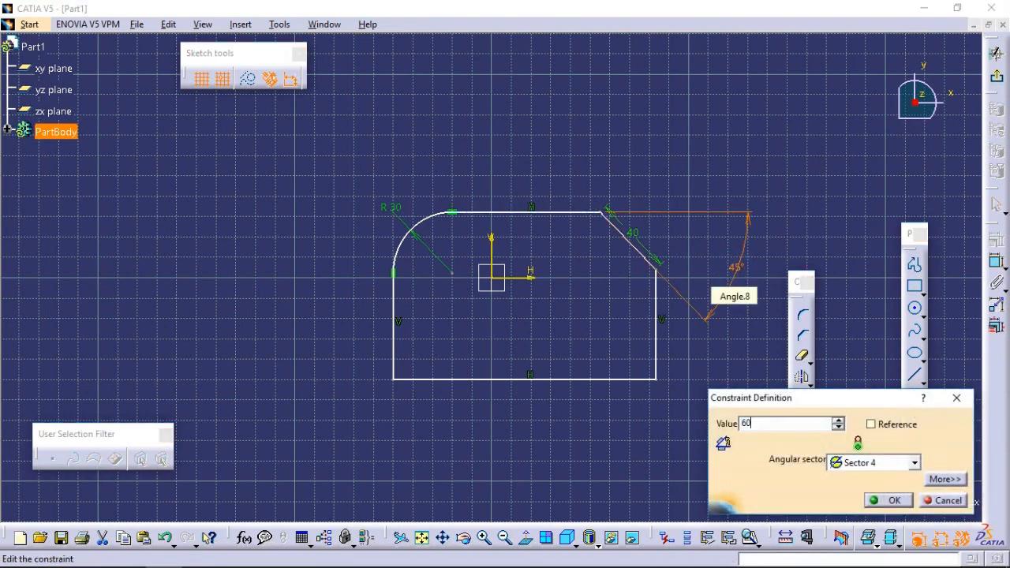
pyautogui.click(889, 502)
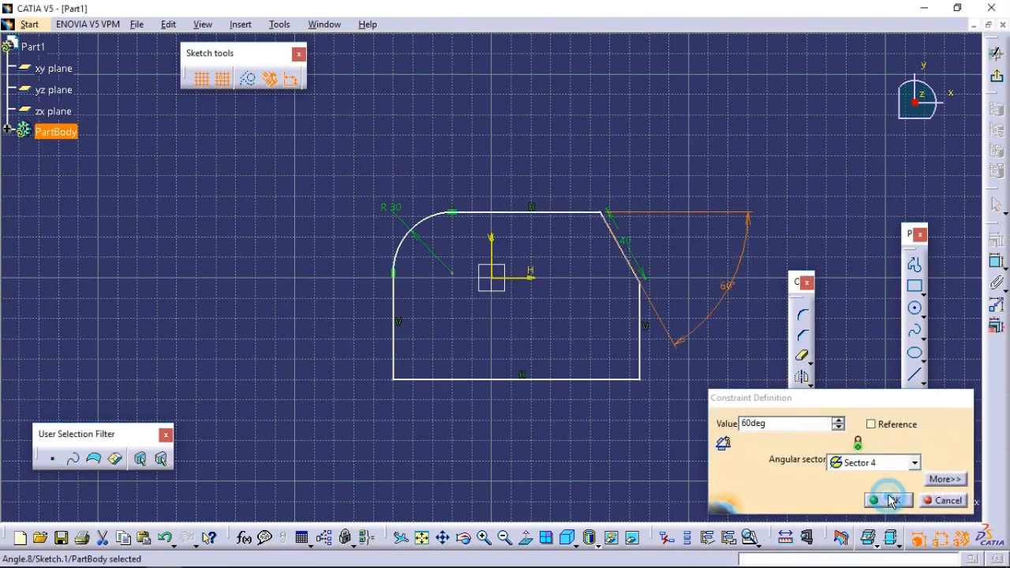
pyautogui.click(721, 397)
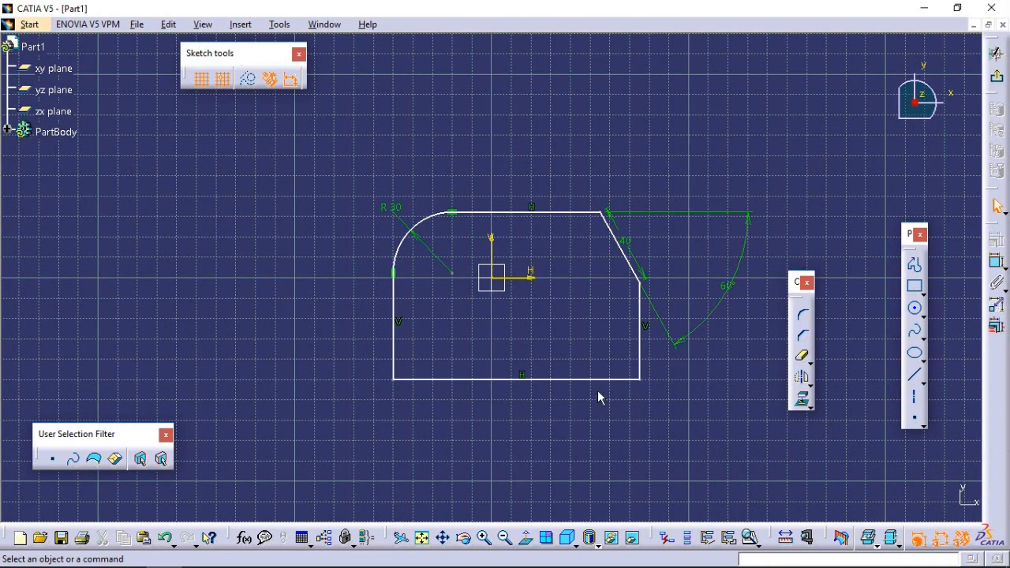
# Step: Remove the right, left and bottom lines of the profile with Quick Trim, keeping the arc, top line and chamfer
pyautogui.click(240, 24)
pyautogui.moveTo(270, 95)
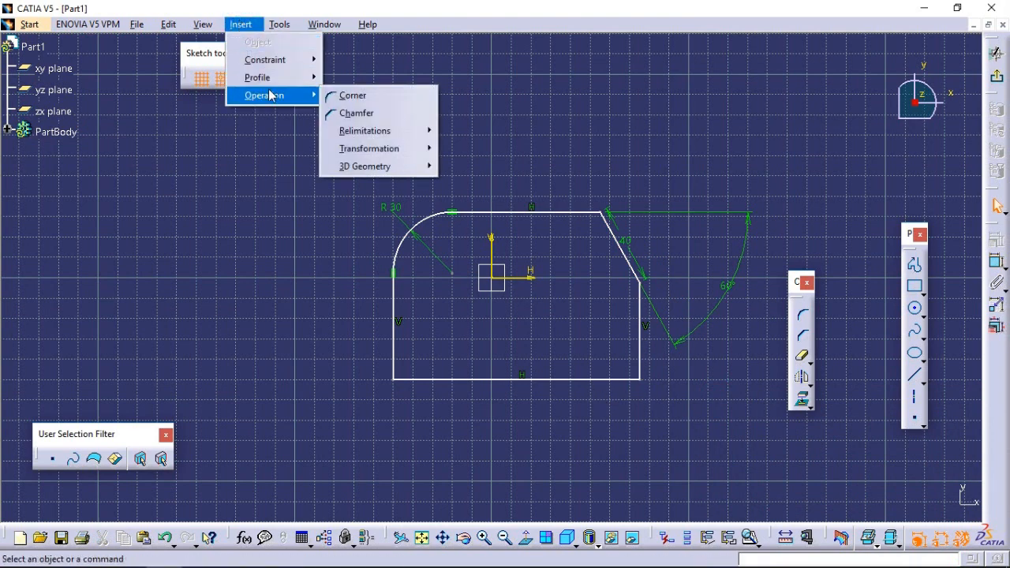
pyautogui.moveTo(376, 134)
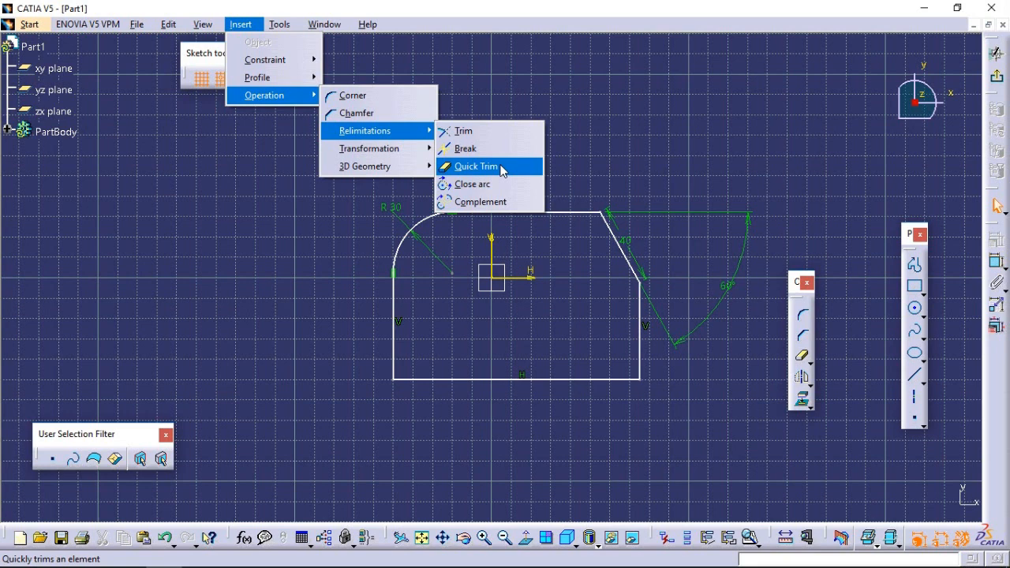
pyautogui.click(502, 167)
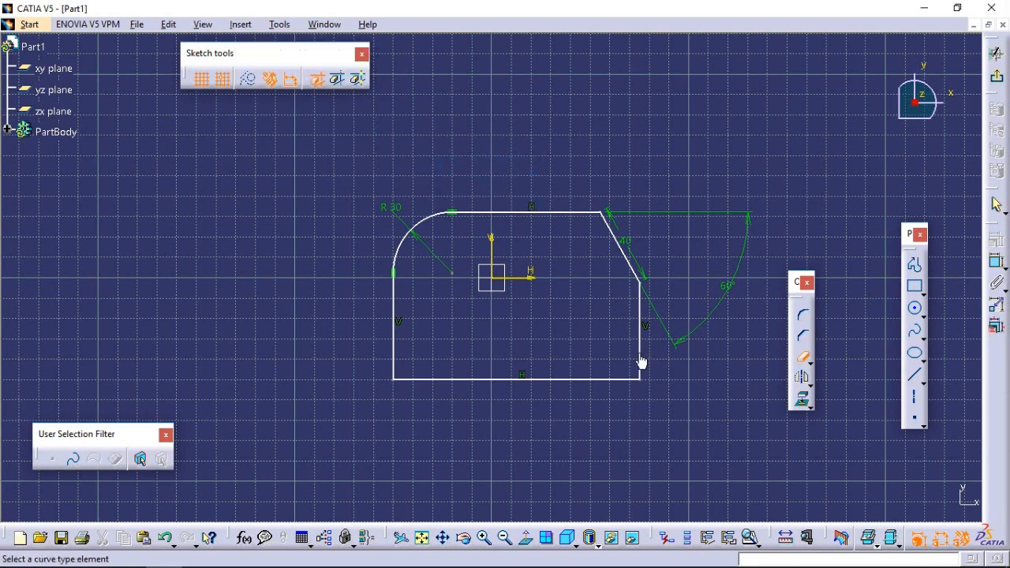
pyautogui.click(641, 362)
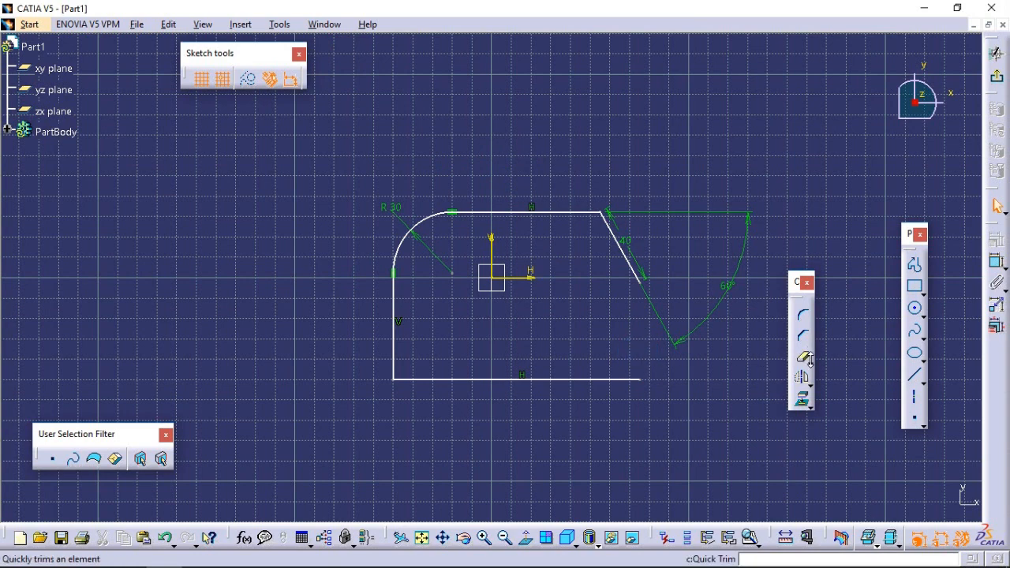
pyautogui.click(805, 357)
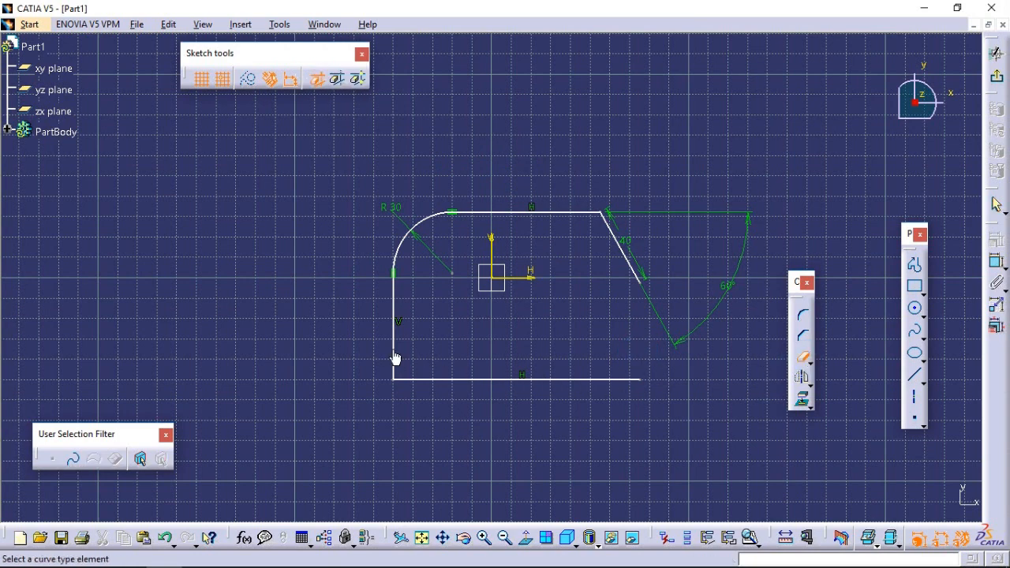
pyautogui.click(395, 355)
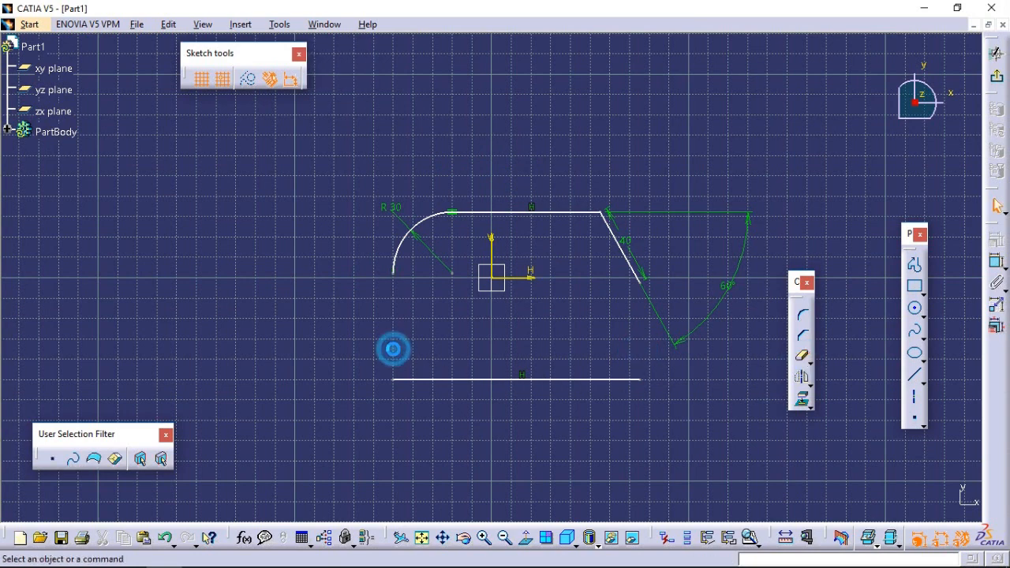
pyautogui.click(801, 360)
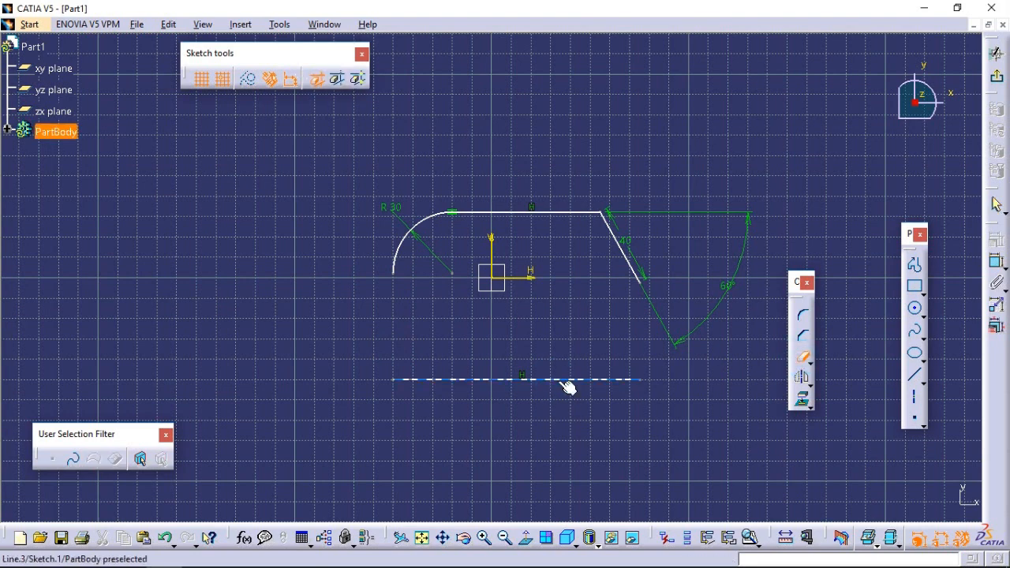
pyautogui.click(562, 380)
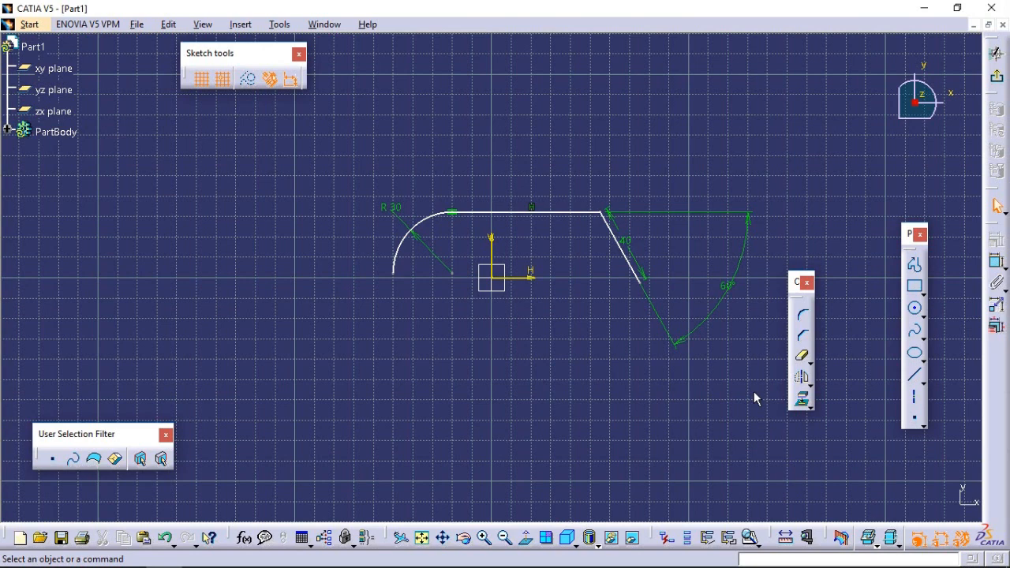
# Step: Draw a horizontal axis about 190 mm long, 40 mm below the origin, beneath the remaining profile
pyautogui.click(916, 407)
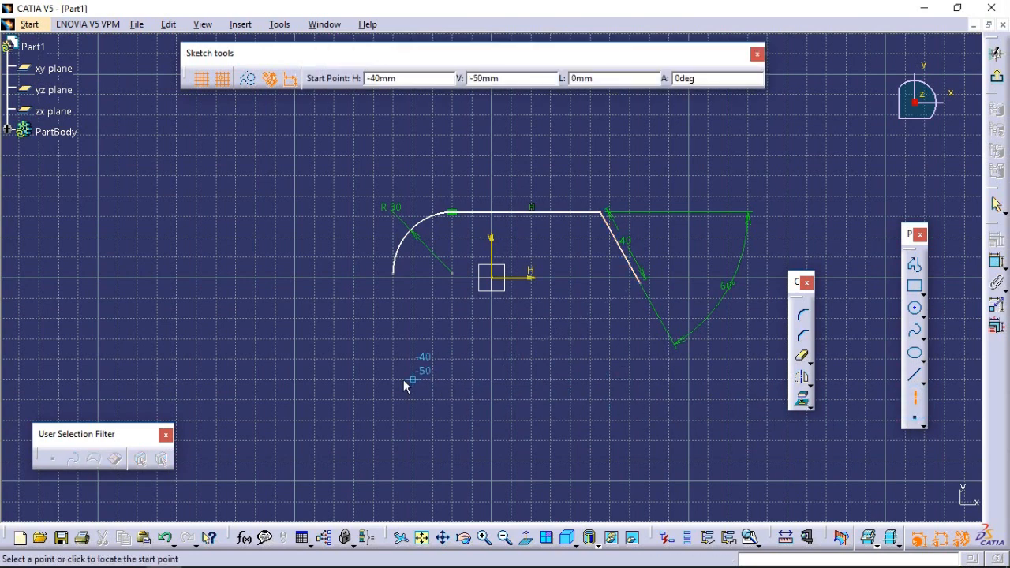
pyautogui.click(334, 360)
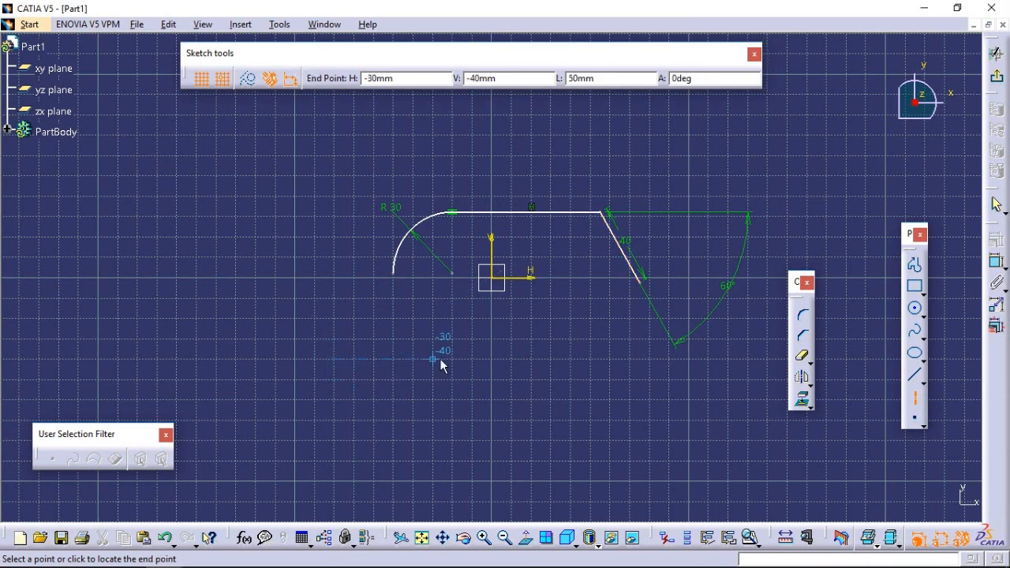
pyautogui.click(708, 359)
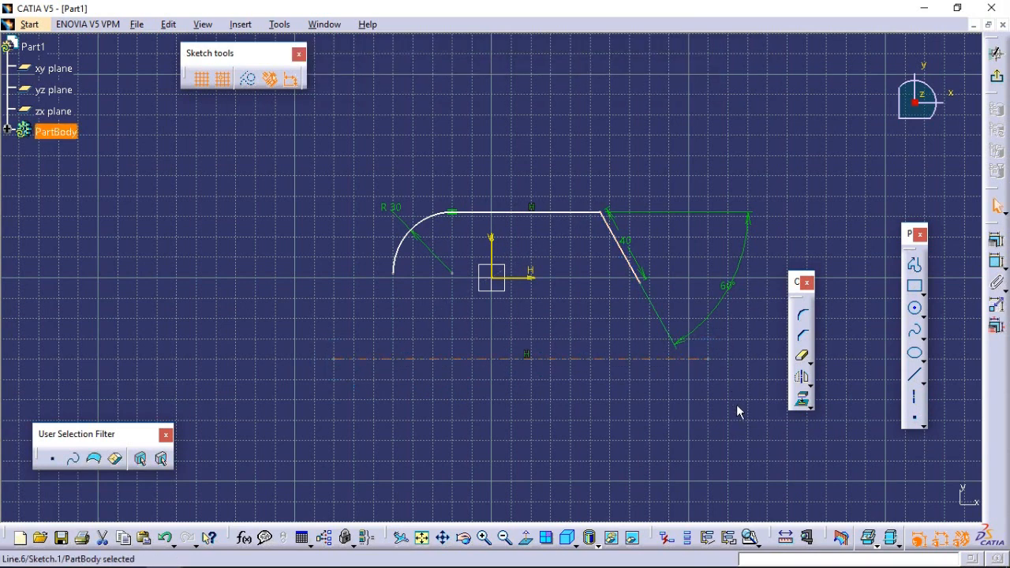
pyautogui.click(713, 424)
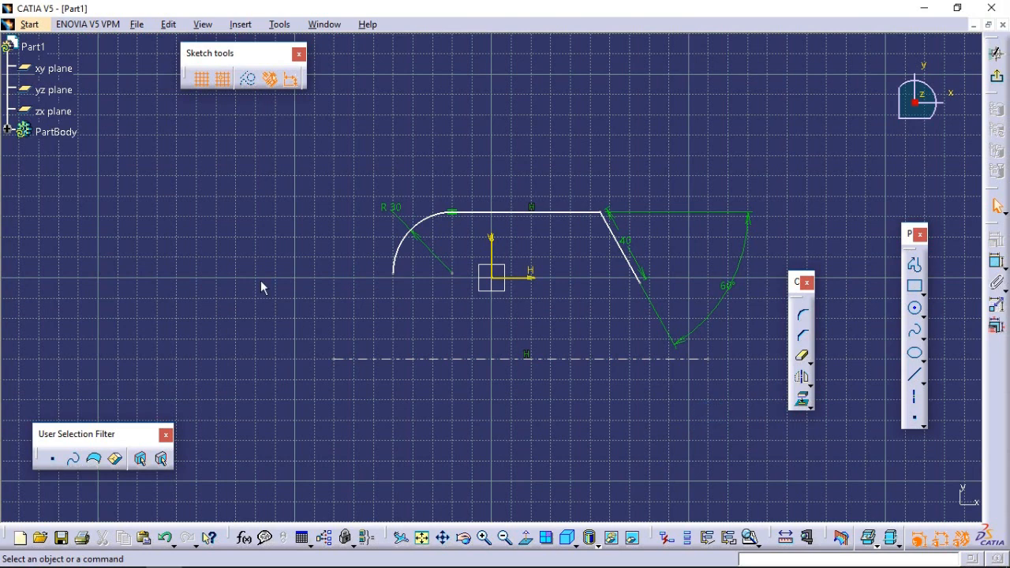
# Step: Mirror the arc, top line and chamfer line about the horizontal axis beneath them
pyautogui.moveTo(329, 163)
pyautogui.mouseDown()
pyautogui.moveTo(342, 225)
pyautogui.moveTo(498, 307)
pyautogui.moveTo(672, 322)
pyautogui.mouseUp()
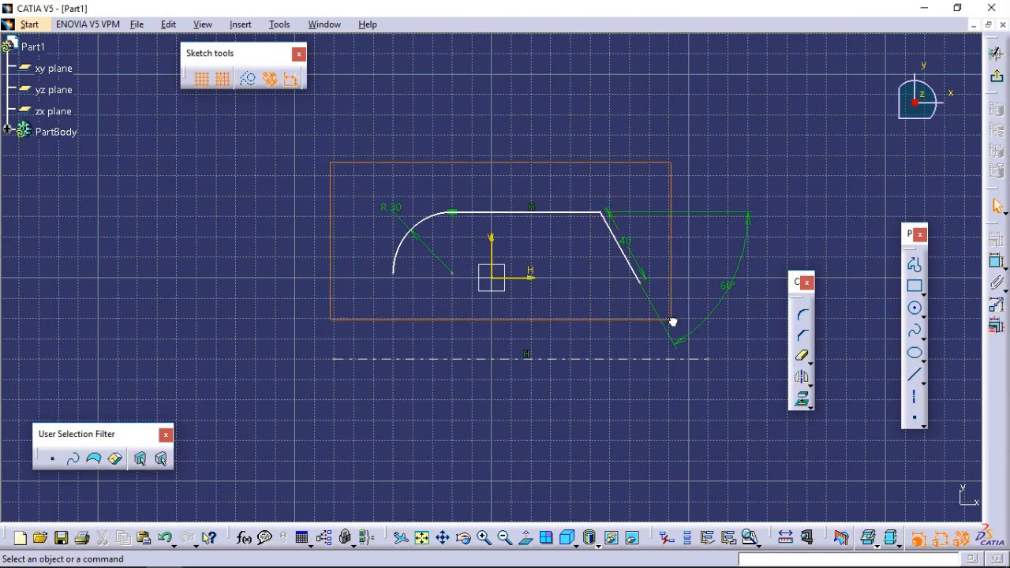
pyautogui.click(241, 25)
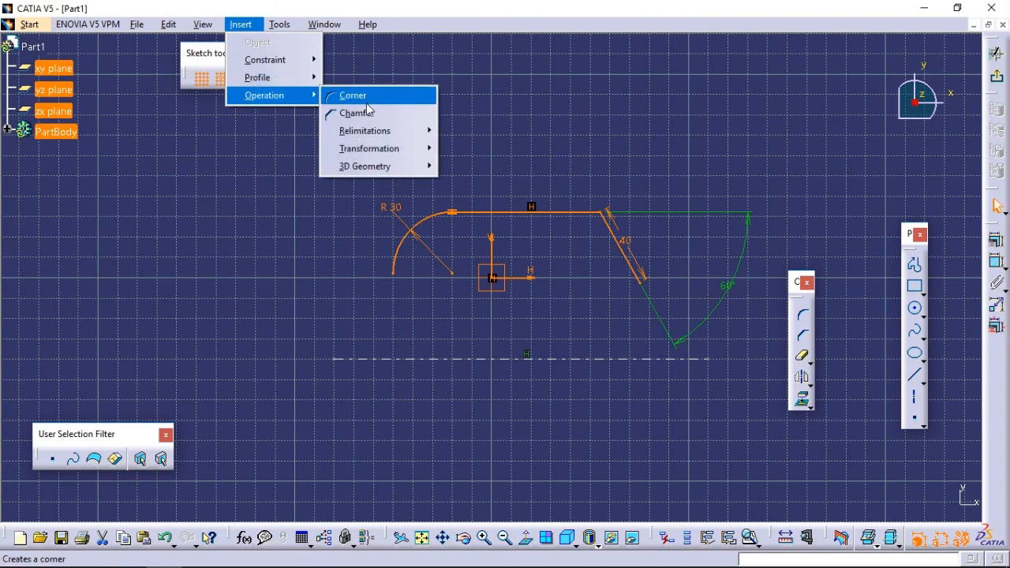
pyautogui.moveTo(417, 157)
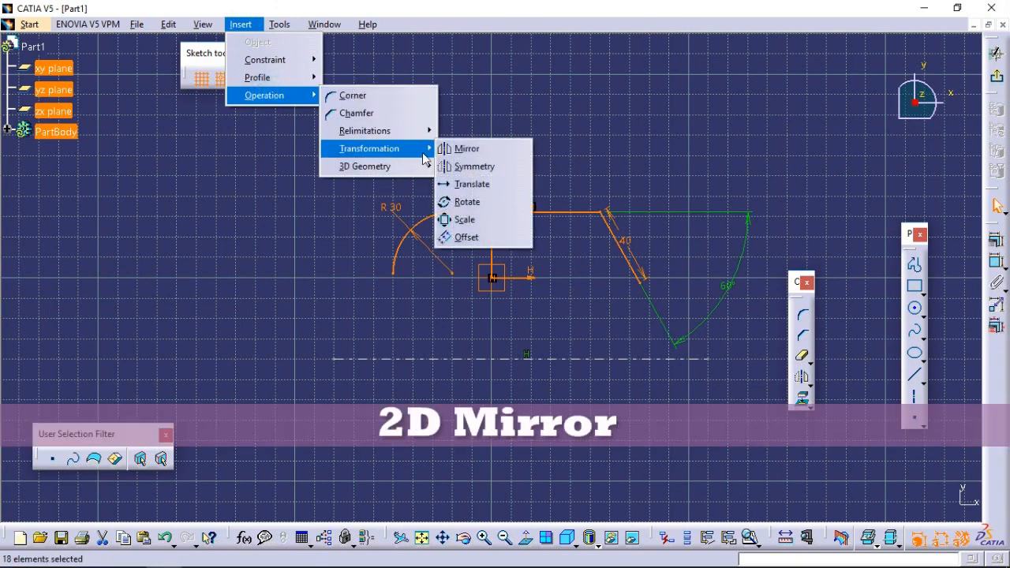
pyautogui.click(463, 150)
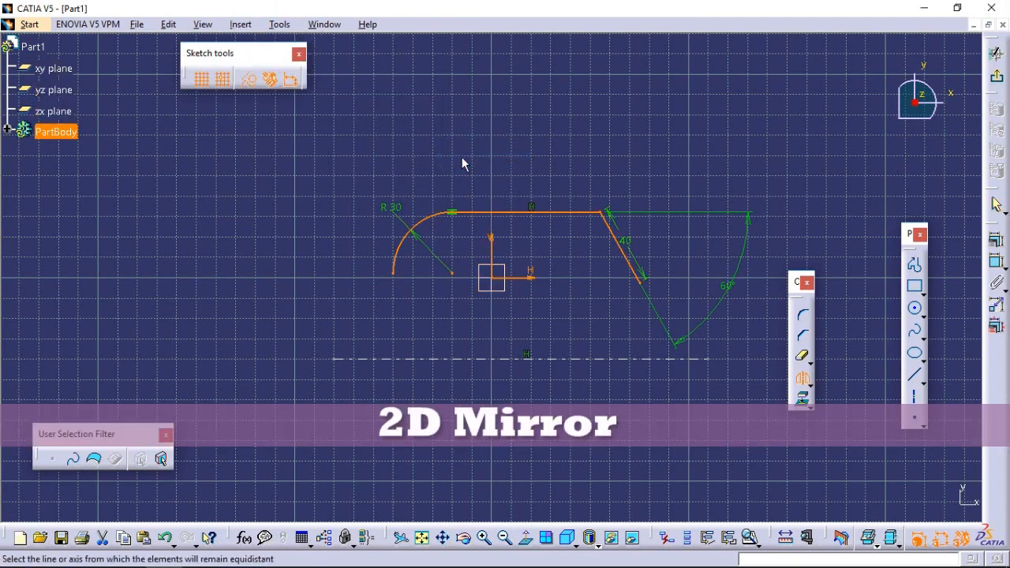
pyautogui.click(548, 359)
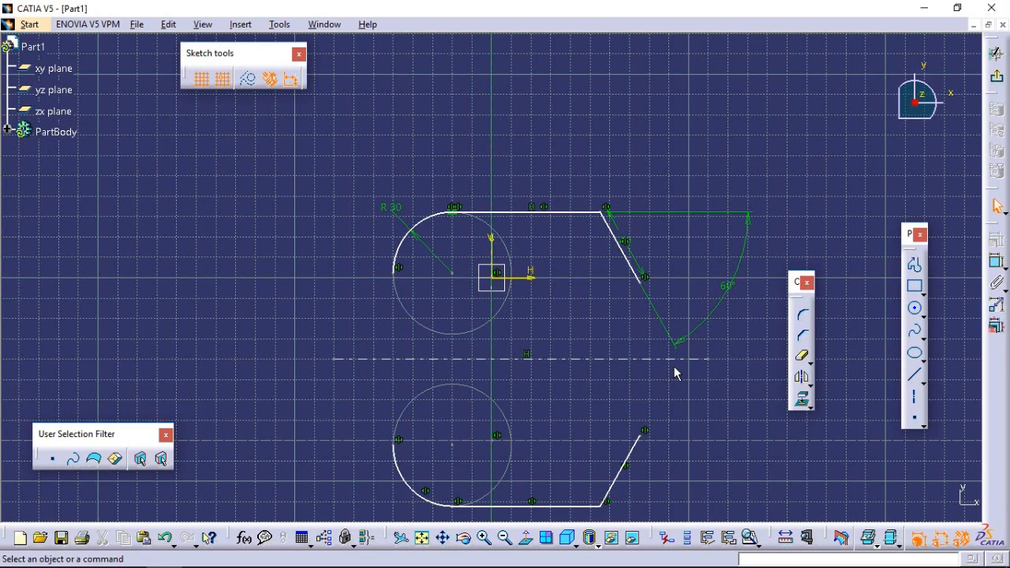
# Step: Draw a second horizontal axis about 190 mm long, 50 mm above the origin, over the upper profile
pyautogui.click(916, 401)
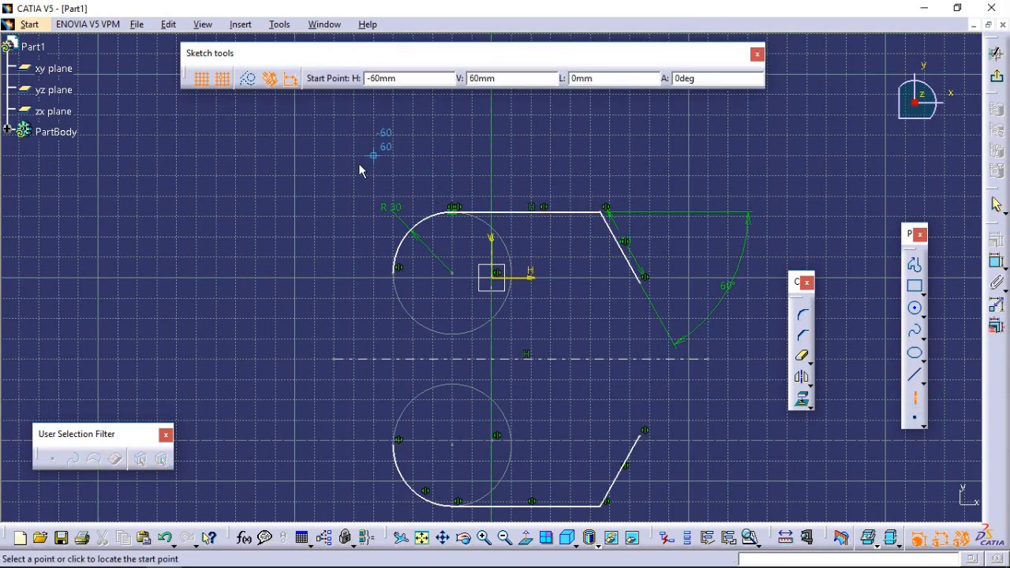
pyautogui.click(333, 175)
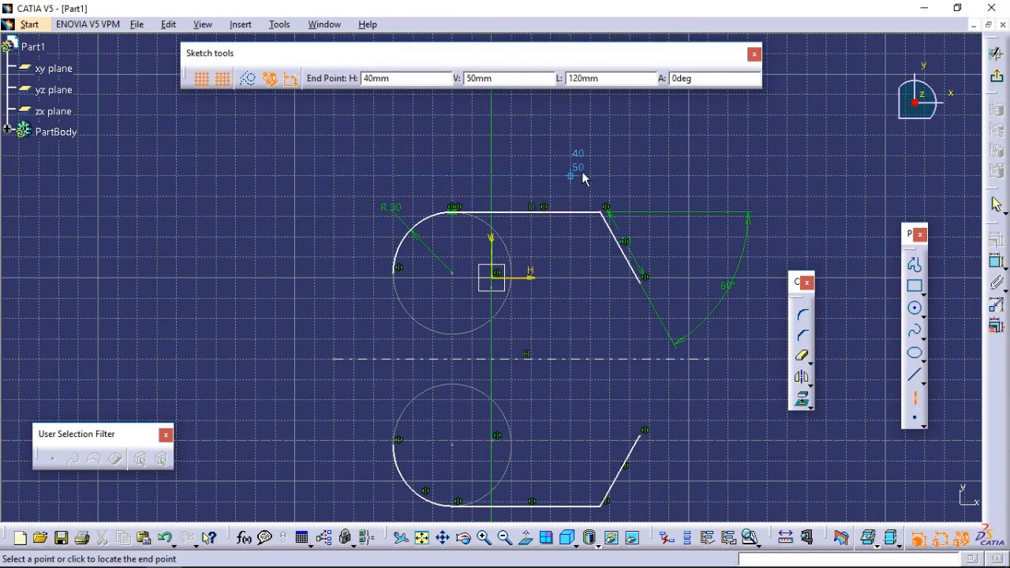
pyautogui.click(713, 186)
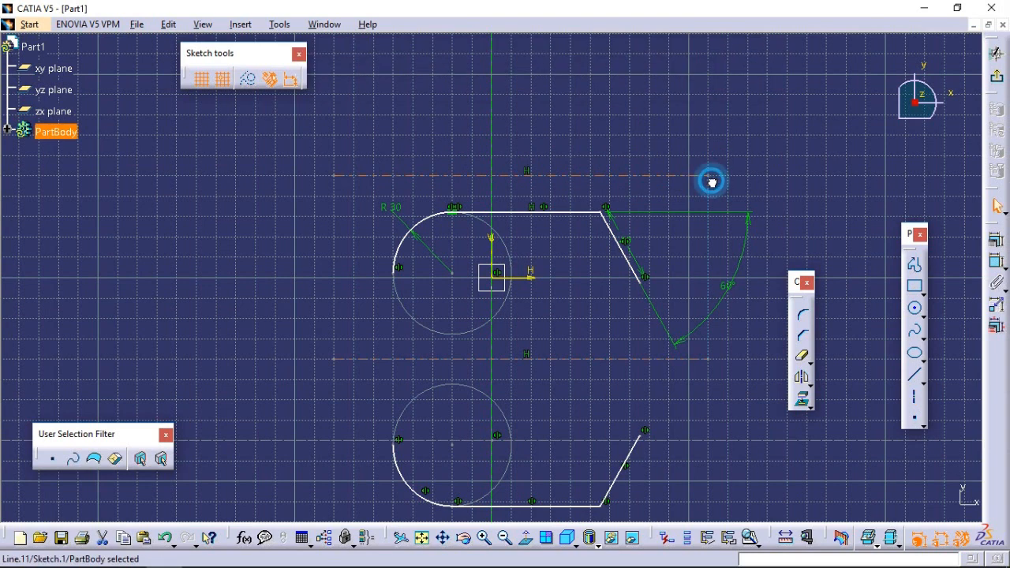
pyautogui.click(443, 538)
pyautogui.click(579, 330)
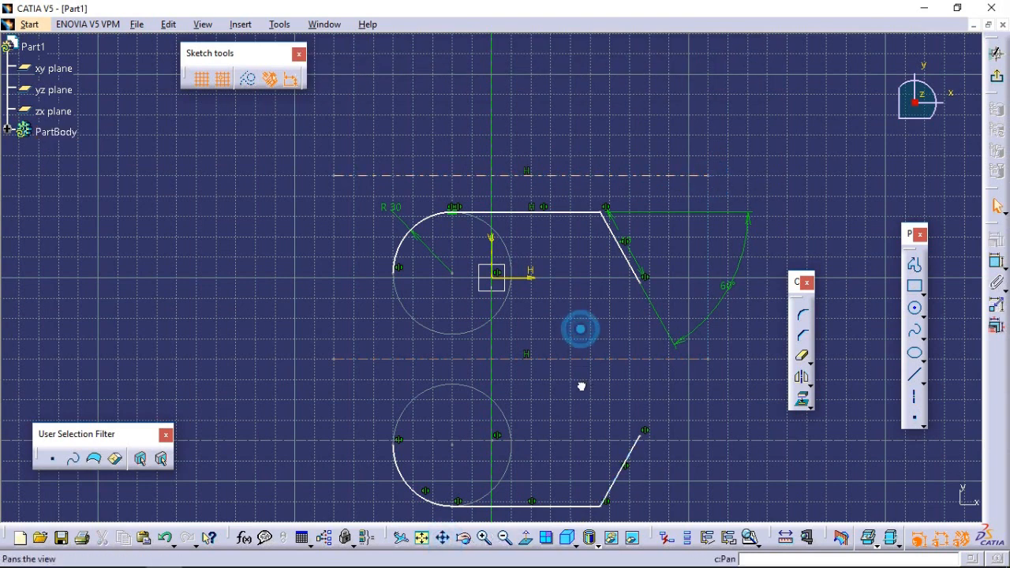
pyautogui.click(443, 538)
pyautogui.moveTo(566, 345)
pyautogui.mouseDown()
pyautogui.moveTo(562, 410)
pyautogui.moveTo(557, 383)
pyautogui.mouseUp()
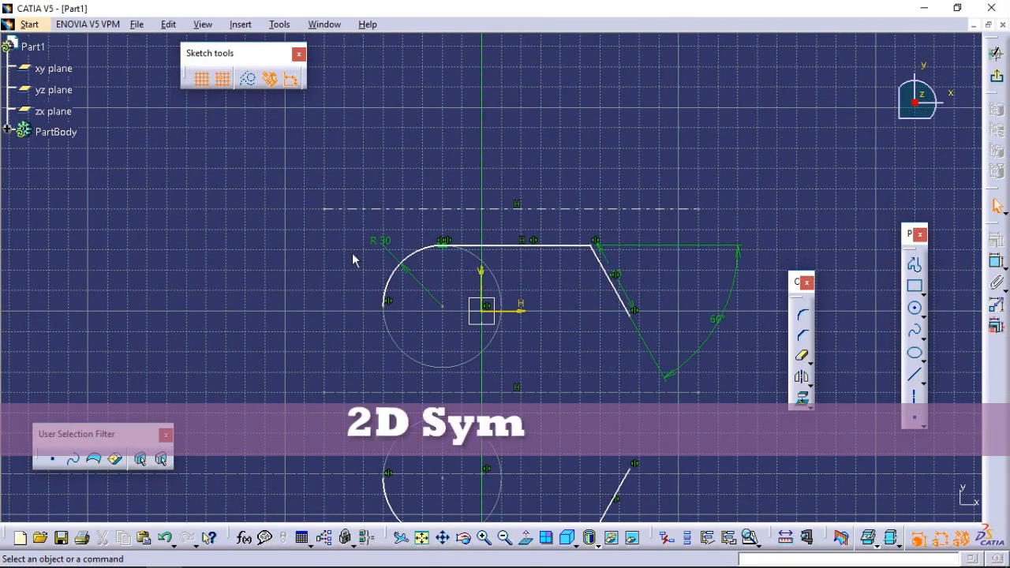
# Step: Apply Symmetry to the upper arc, line and chamfer, flipping them about the upper horizontal axis without duplicating them
pyautogui.moveTo(334, 225)
pyautogui.mouseDown()
pyautogui.moveTo(484, 339)
pyautogui.moveTo(660, 368)
pyautogui.mouseUp()
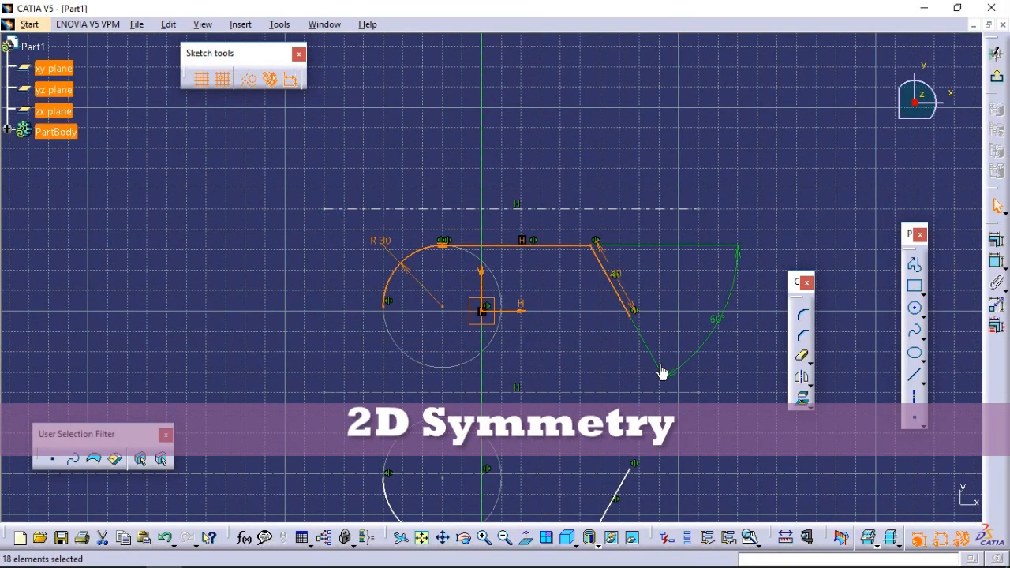
pyautogui.click(249, 27)
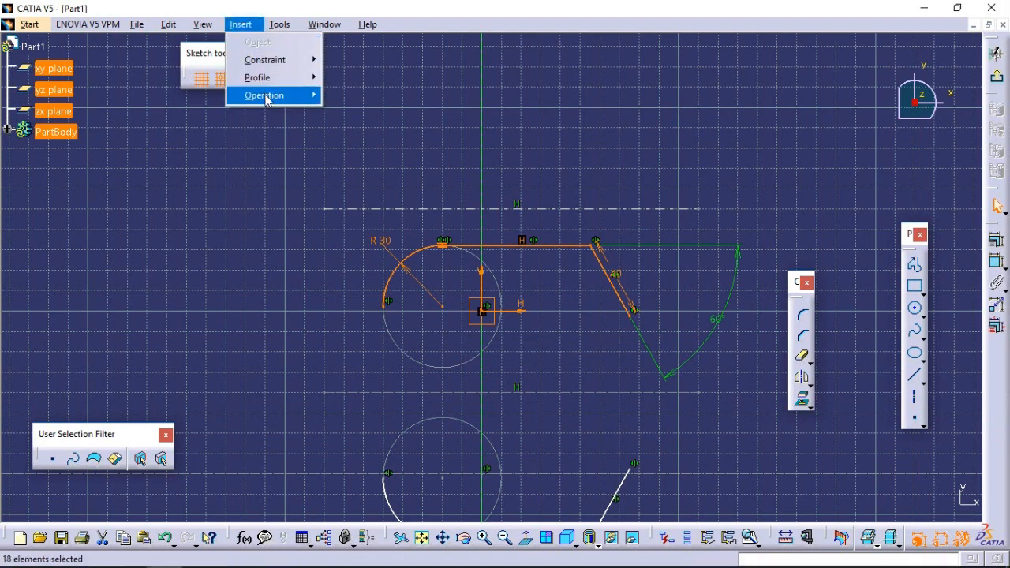
pyautogui.moveTo(292, 97)
pyautogui.moveTo(391, 150)
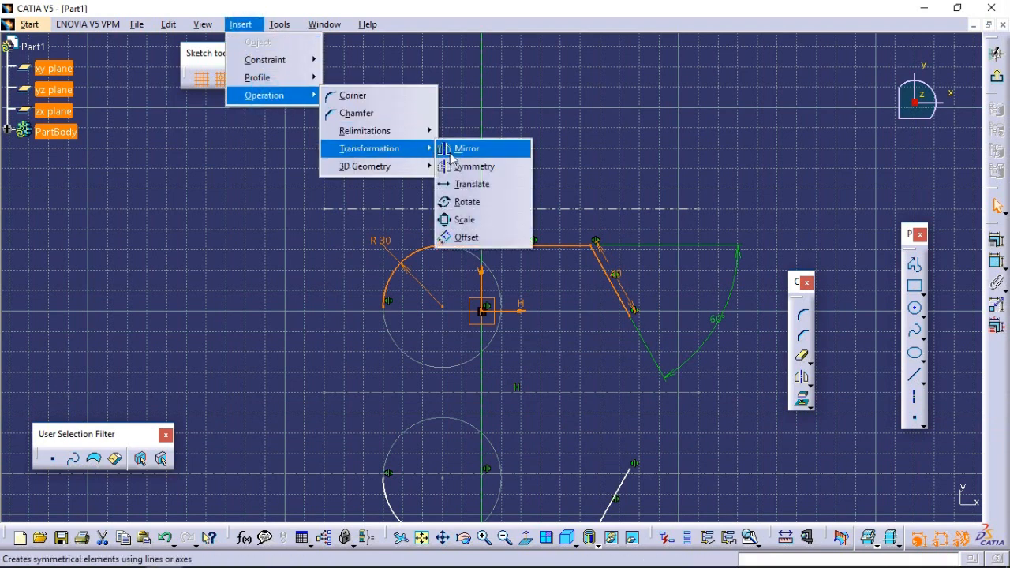
pyautogui.click(474, 168)
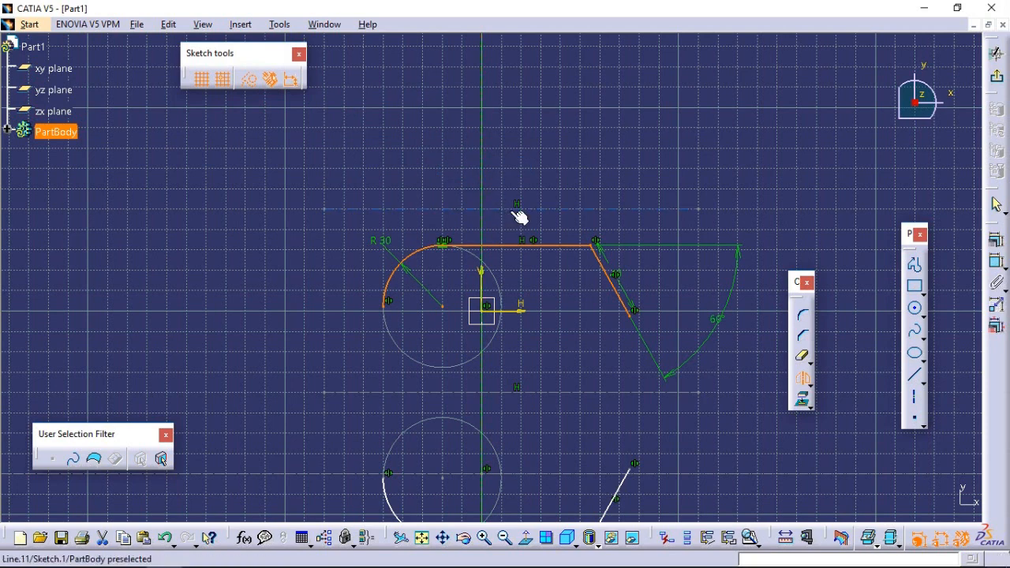
pyautogui.click(562, 211)
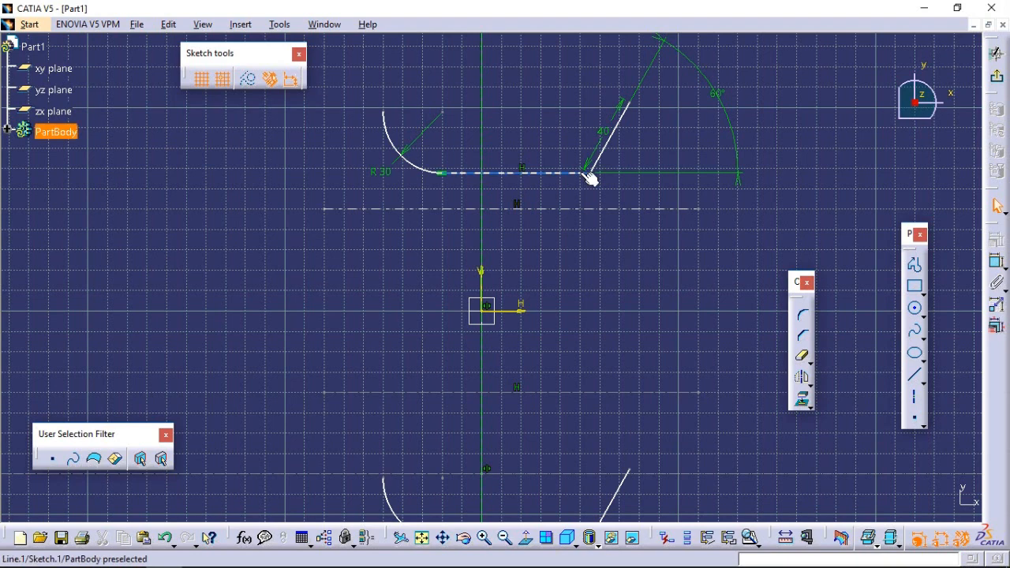
# Step: Translate one duplicate of the flipped upper profile about 60 mm right and 110 mm down, with duplicate mode on
pyautogui.click(241, 24)
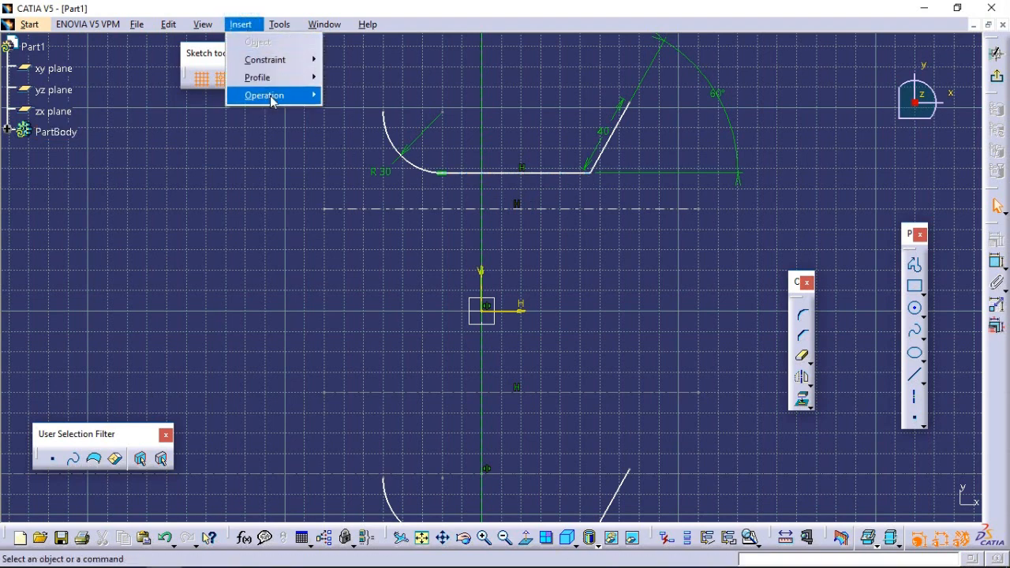
pyautogui.moveTo(270, 96)
pyautogui.moveTo(393, 150)
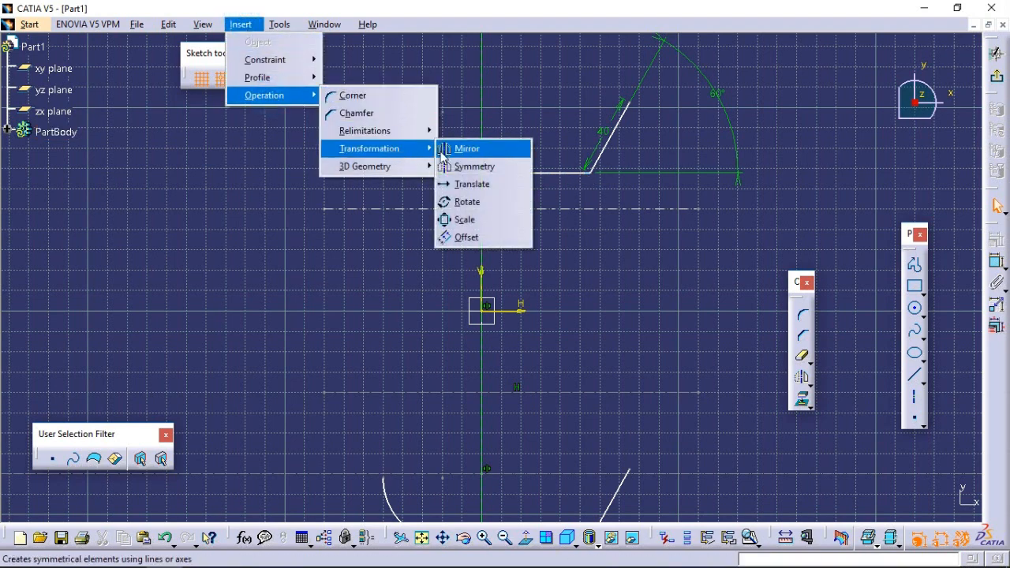
pyautogui.click(472, 183)
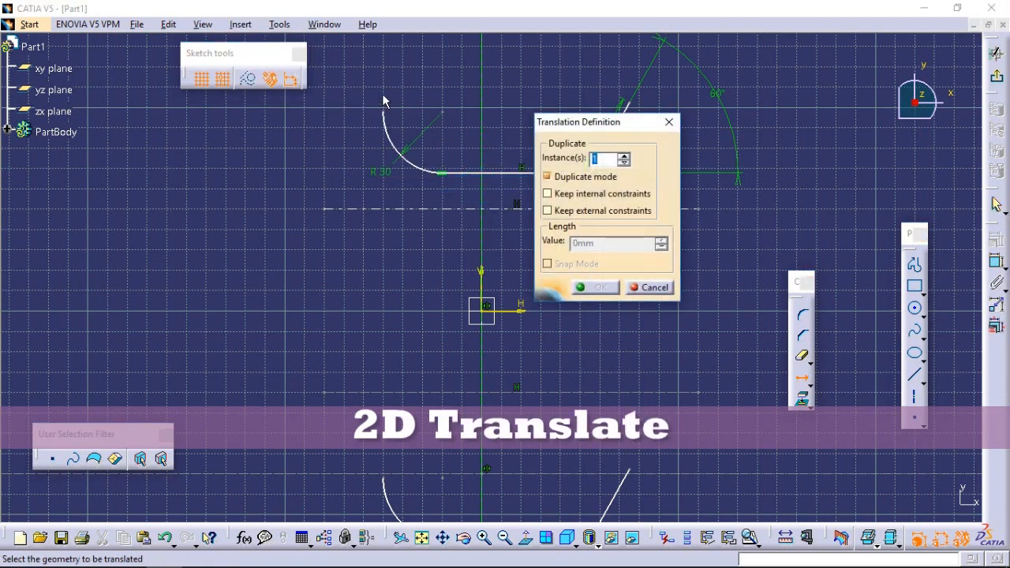
pyautogui.moveTo(574, 125); pyautogui.dragTo(178, 199)
pyautogui.moveTo(361, 93); pyautogui.dragTo(654, 186)
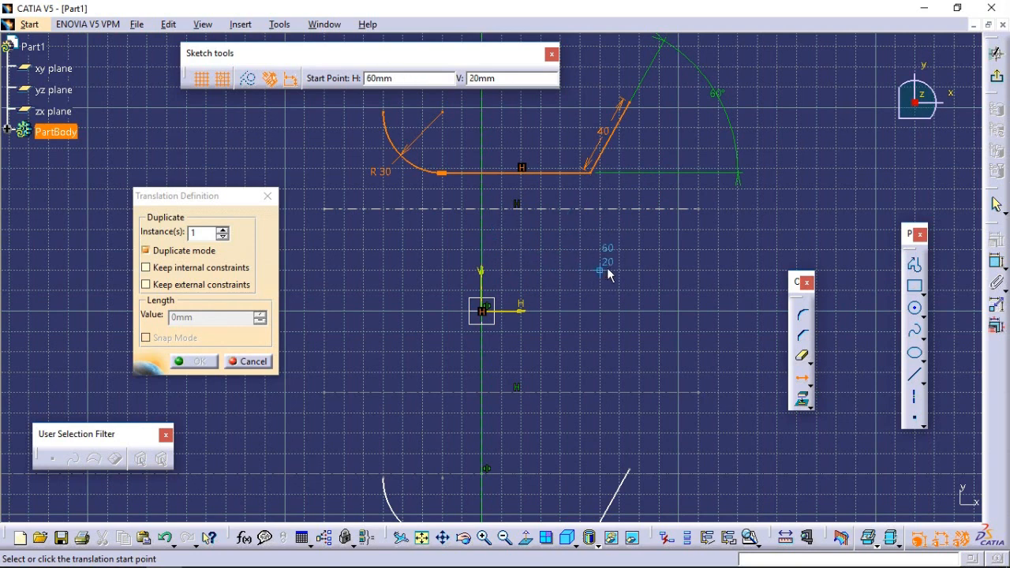
pyautogui.click(564, 251)
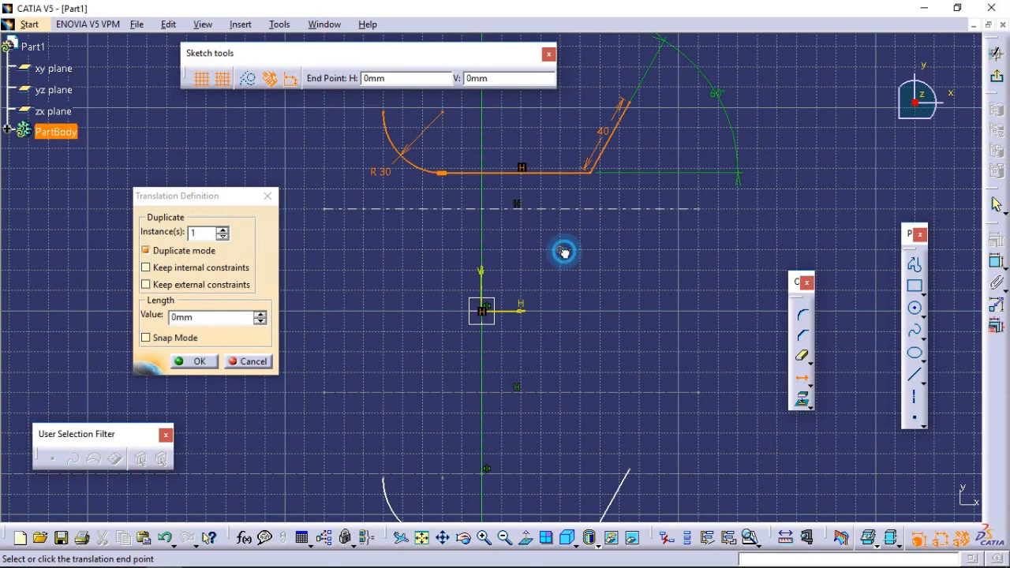
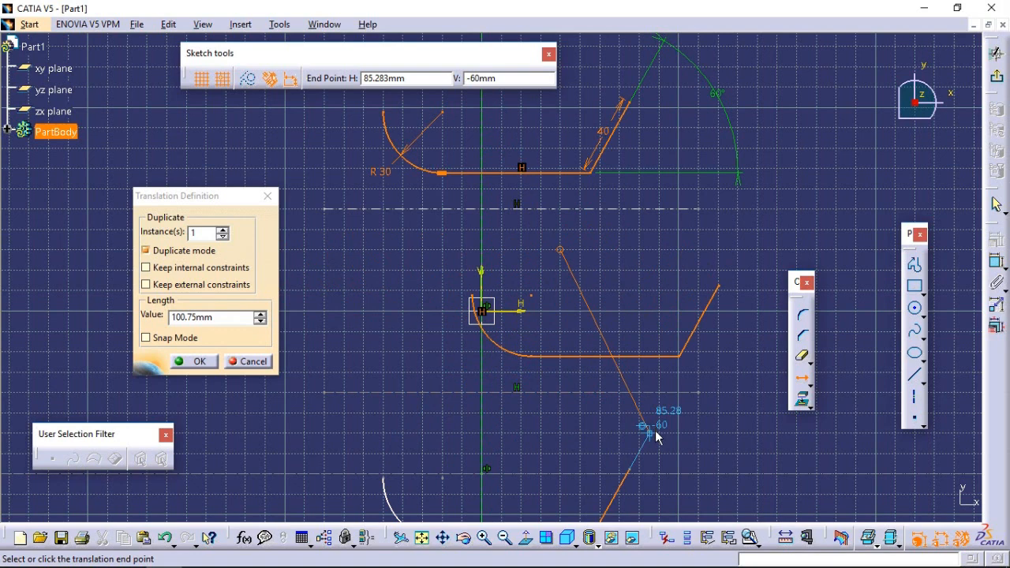
pyautogui.click(672, 476)
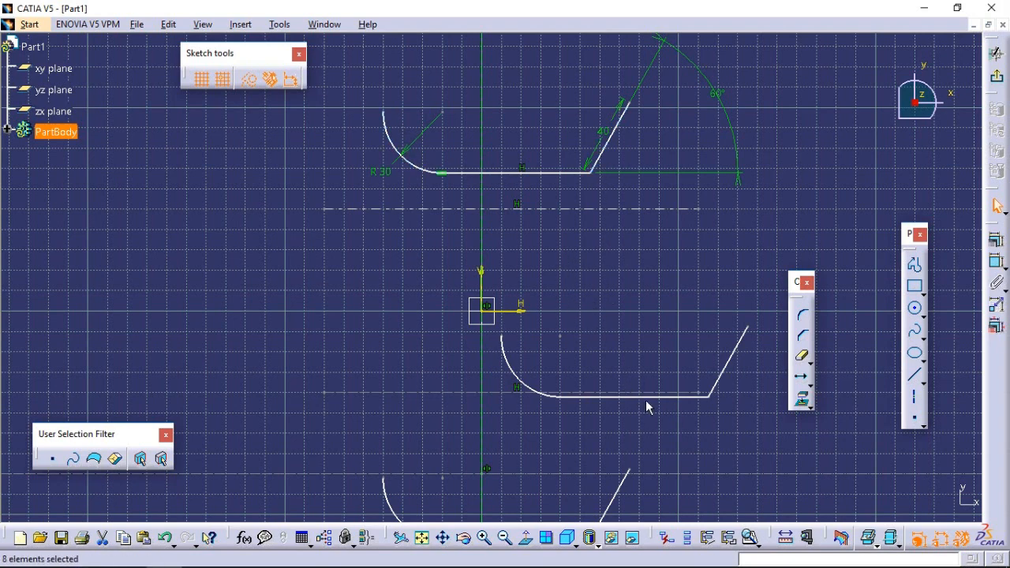
# Step: Delete all the sketch geometry and draw a rectangle about 40 mm wide and 80 mm high, left of the origin
pyautogui.moveTo(322, 64)
pyautogui.mouseDown()
pyautogui.moveTo(323, 97)
pyautogui.moveTo(676, 523)
pyautogui.moveTo(741, 525)
pyautogui.moveTo(748, 538)
pyautogui.moveTo(762, 522)
pyautogui.mouseUp()
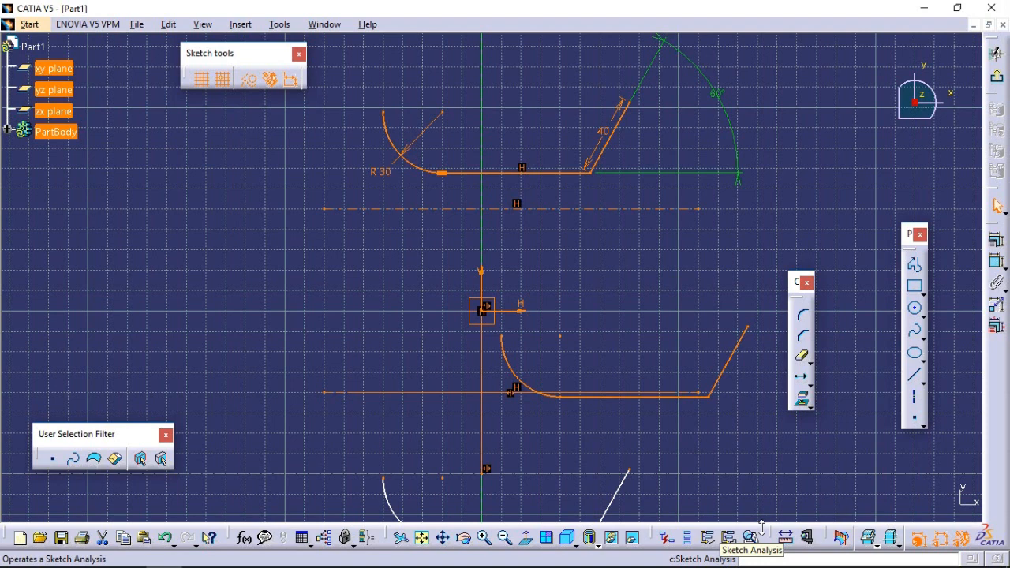
pyautogui.press('Delete')
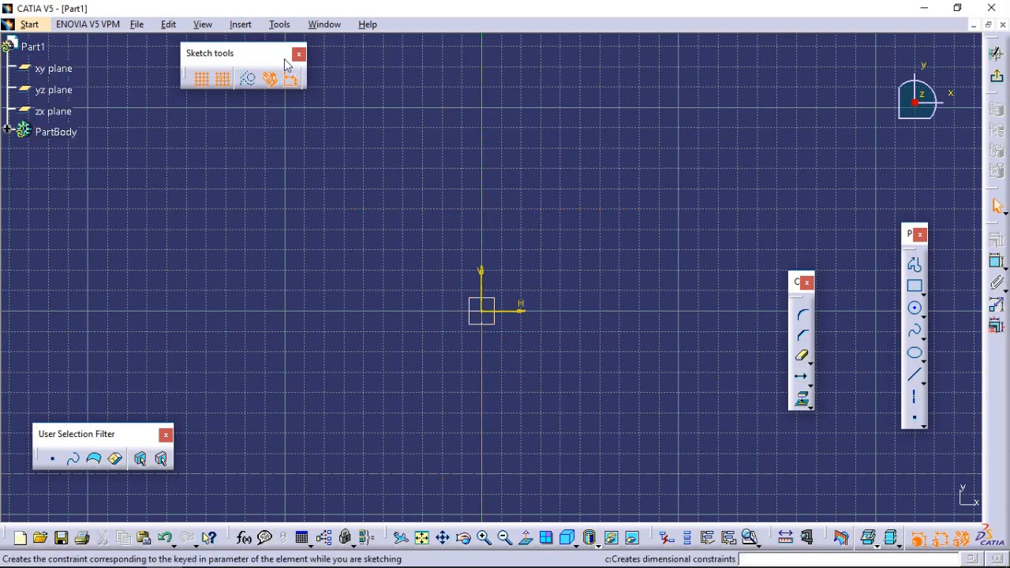
pyautogui.click(915, 287)
pyautogui.click(245, 250)
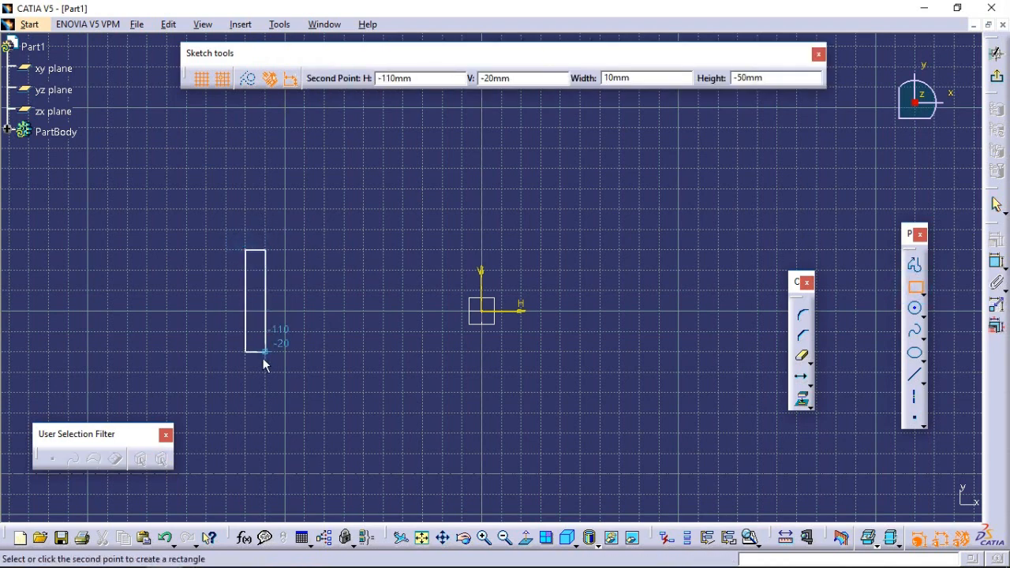
pyautogui.click(324, 411)
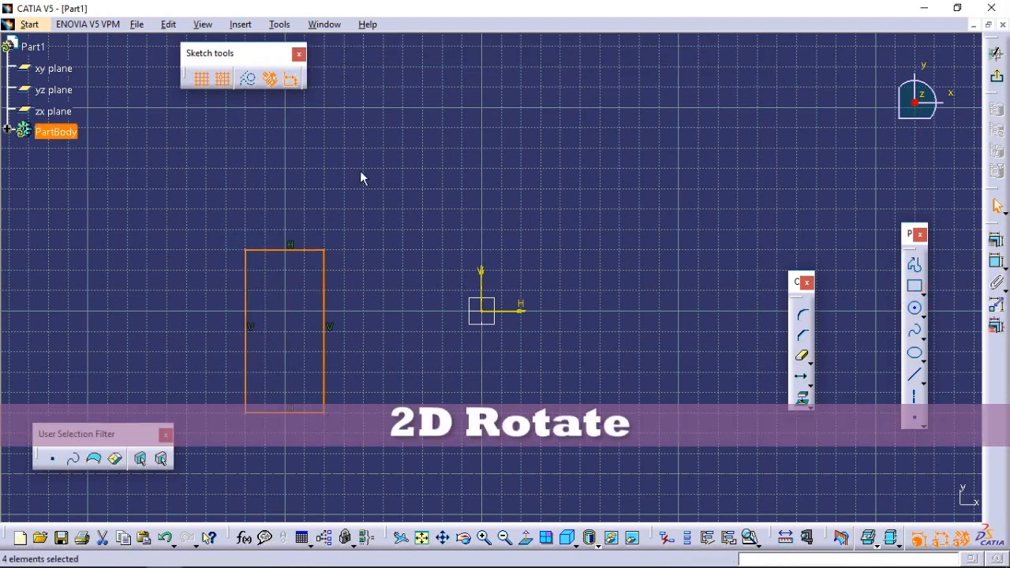
# Step: Rotate one duplicate of the rectangle about a centre near H -50 mm, V 40 mm, placing it tilted above the origin
pyautogui.click(240, 25)
pyautogui.moveTo(271, 96)
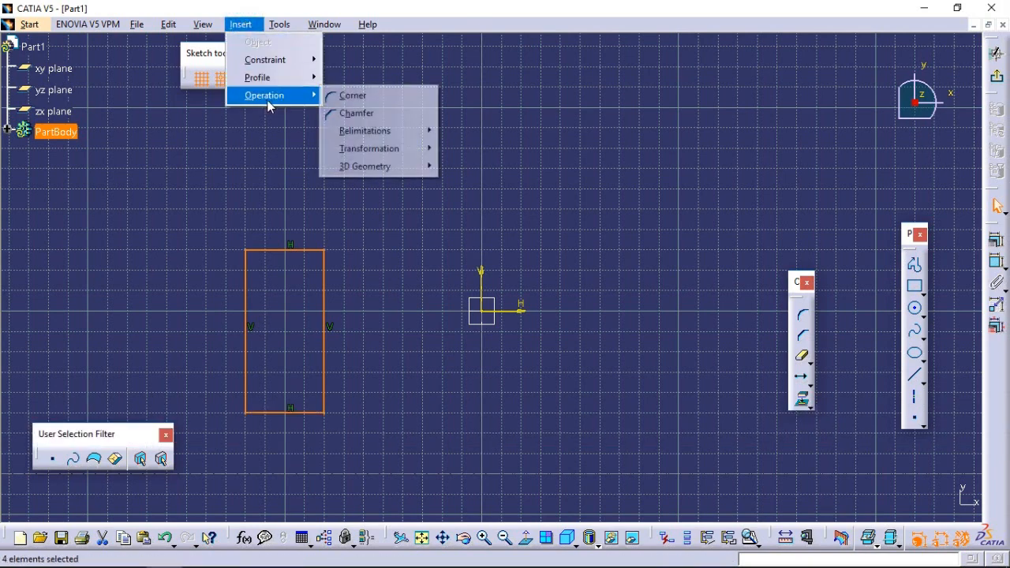
pyautogui.moveTo(409, 156)
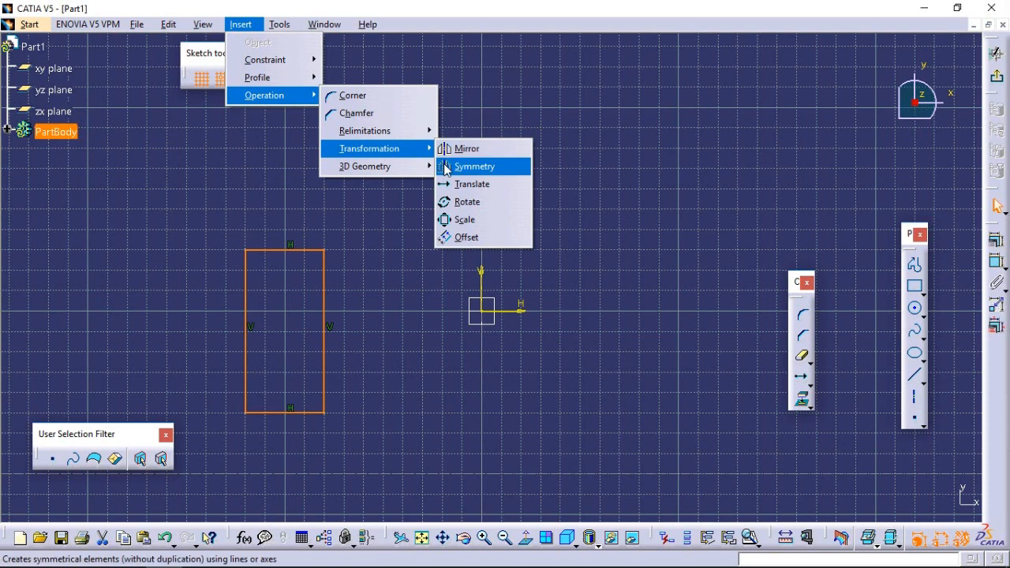
pyautogui.click(475, 207)
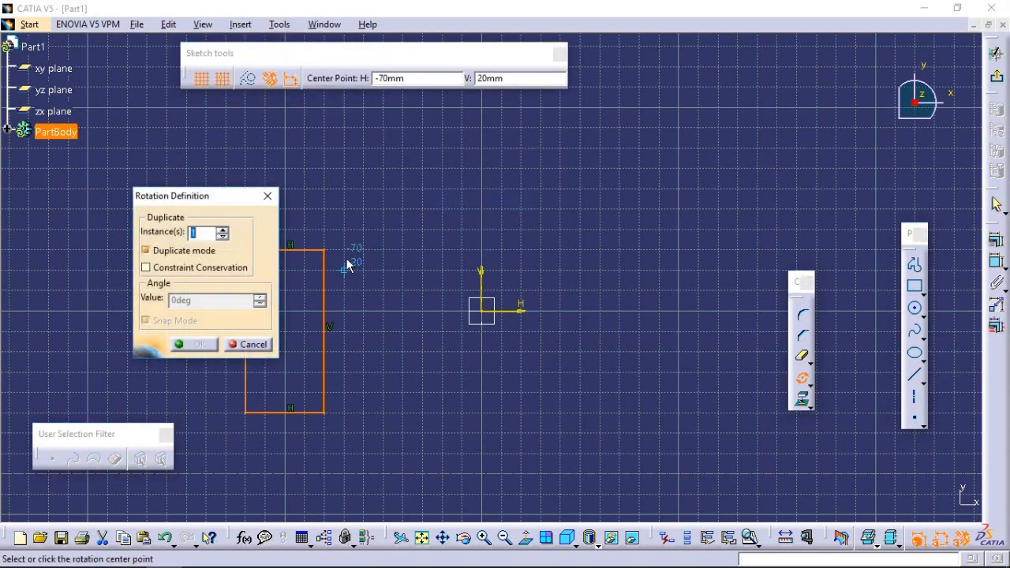
pyautogui.click(383, 231)
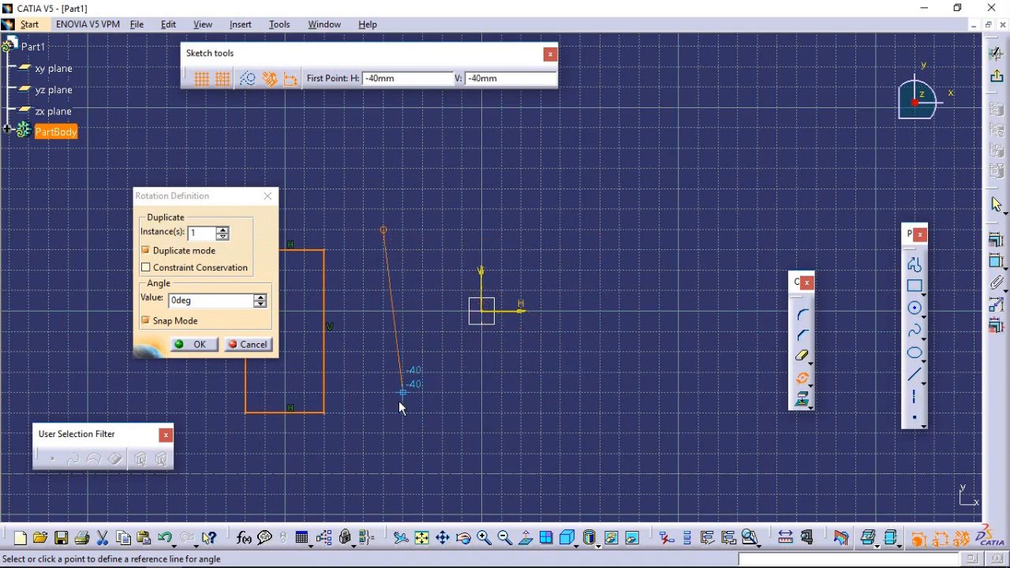
pyautogui.click(486, 372)
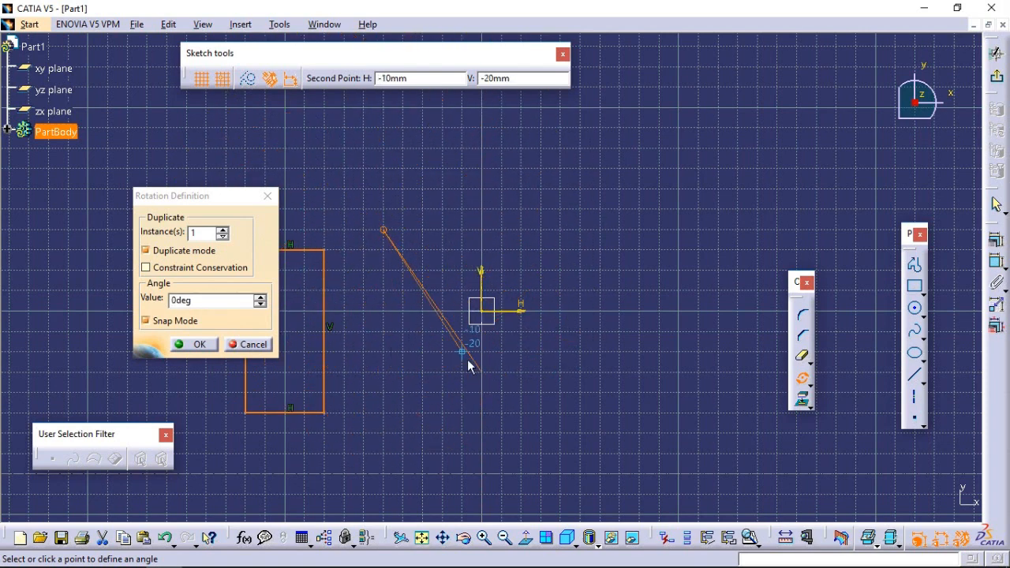
pyautogui.click(382, 146)
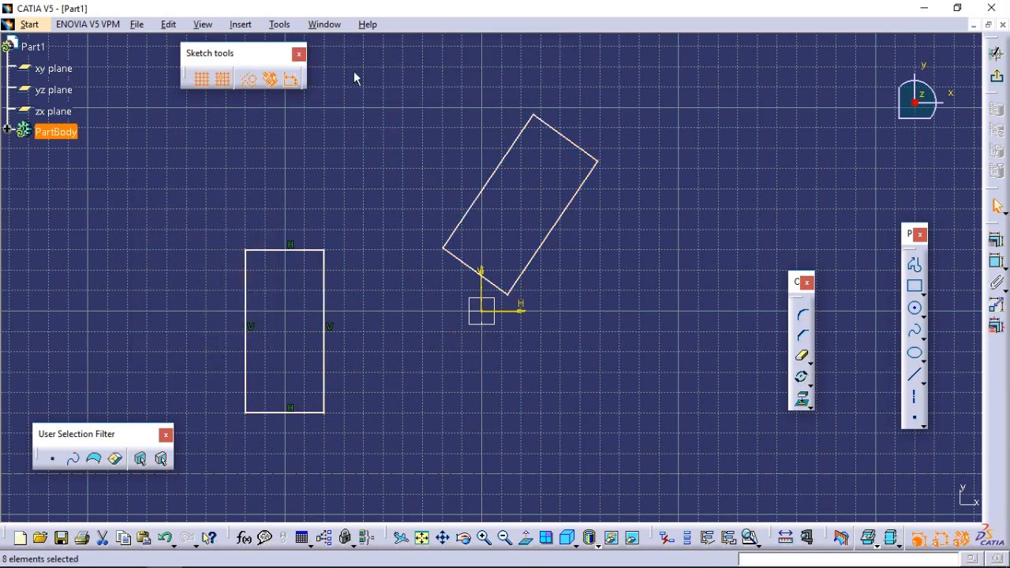
# Step: Scale a duplicate of the tilted rectangle to about 0.3 times its size, with the scaling centre near H 70 mm, V 20 mm
pyautogui.click(280, 25)
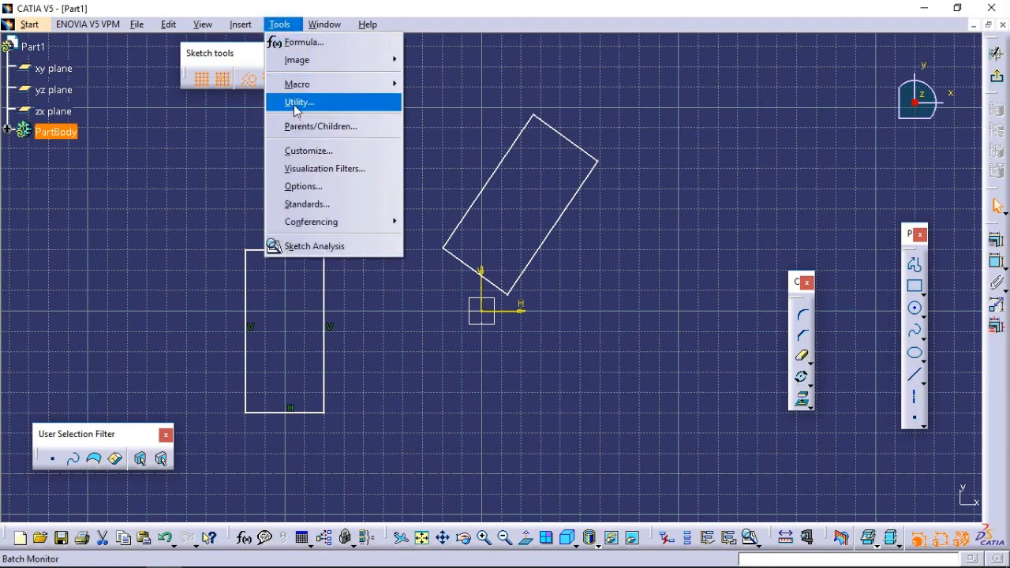
pyautogui.moveTo(247, 26)
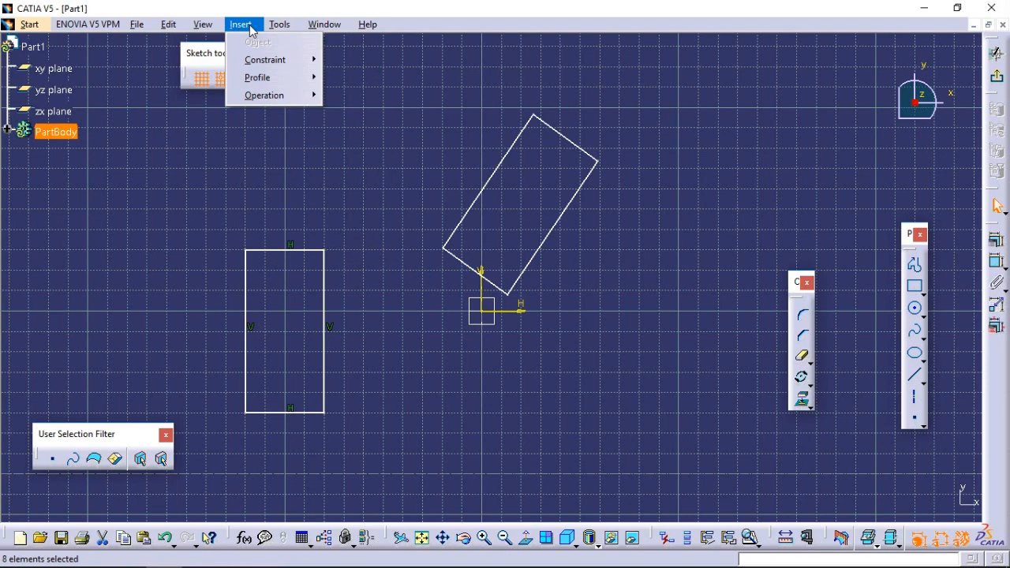
pyautogui.moveTo(276, 95)
pyautogui.moveTo(397, 150)
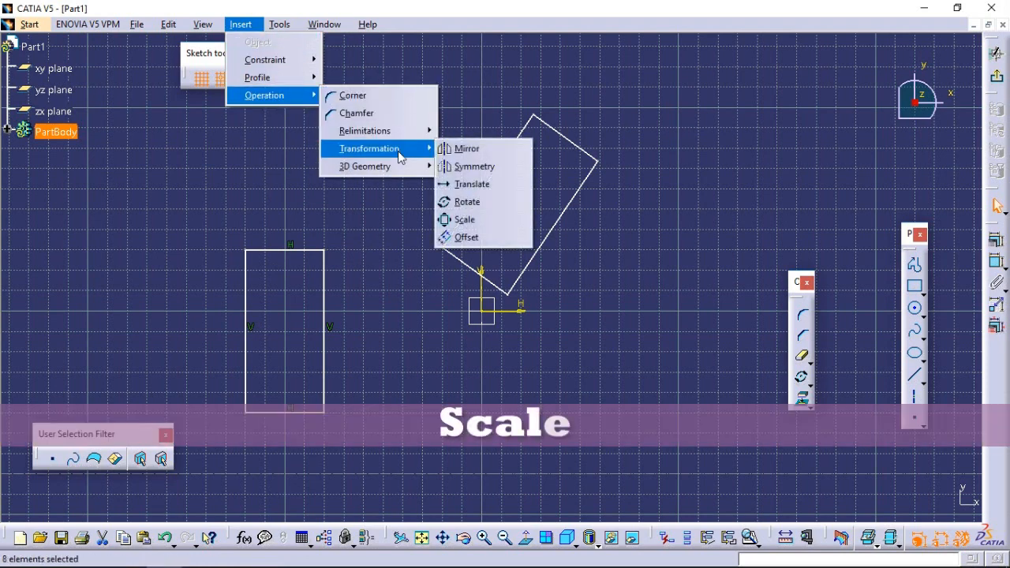
pyautogui.click(505, 222)
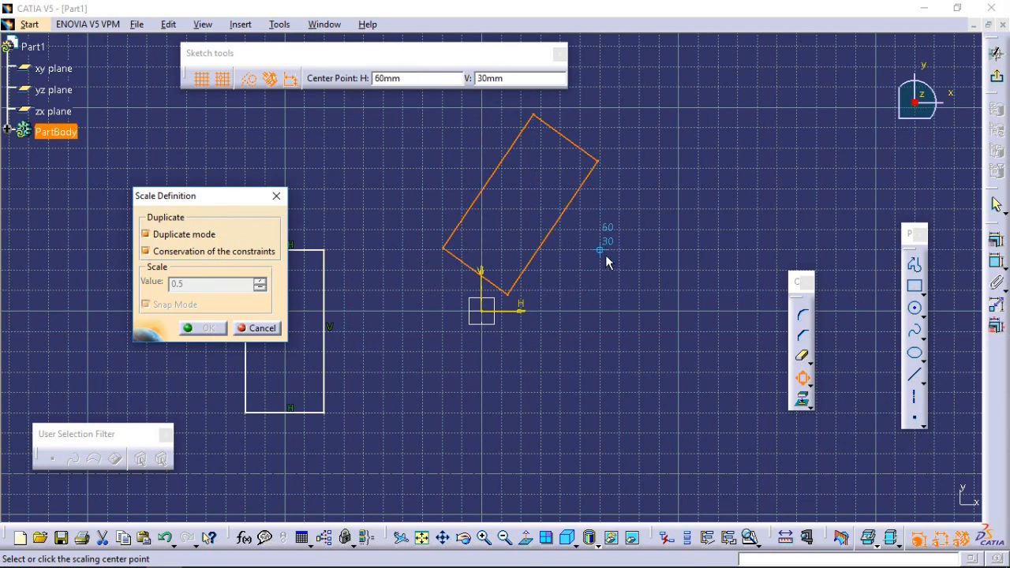
pyautogui.click(617, 271)
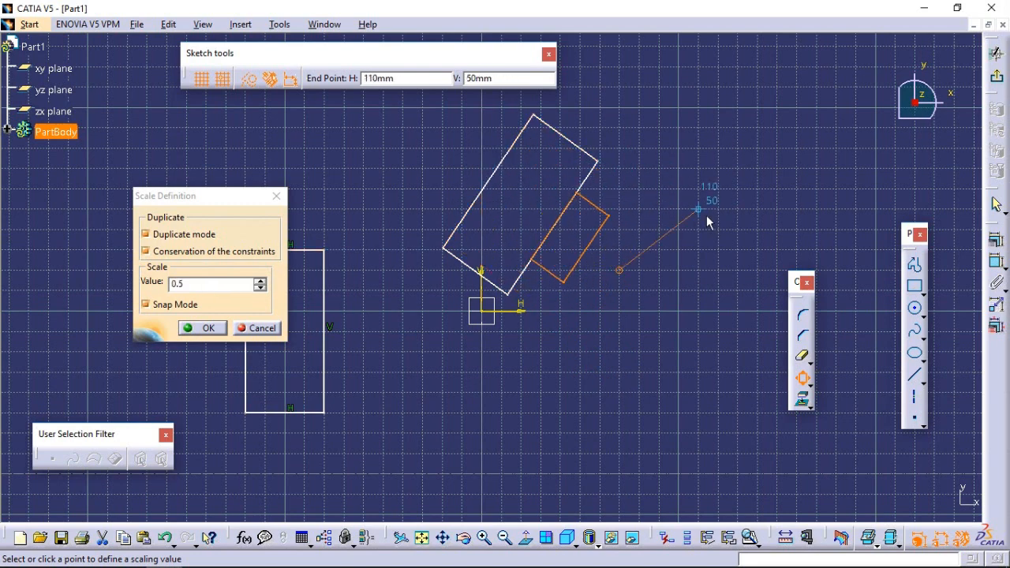
pyautogui.click(651, 219)
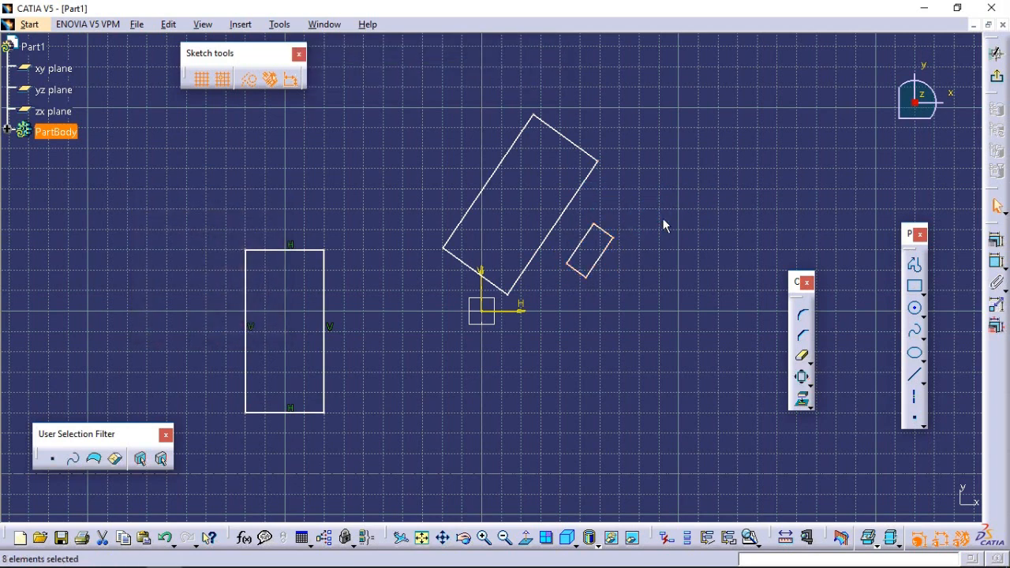
# Step: Offset the upright rectangle outward by about 21 mm as one instance, with Snap to Point turned off
pyautogui.click(241, 23)
pyautogui.moveTo(262, 95)
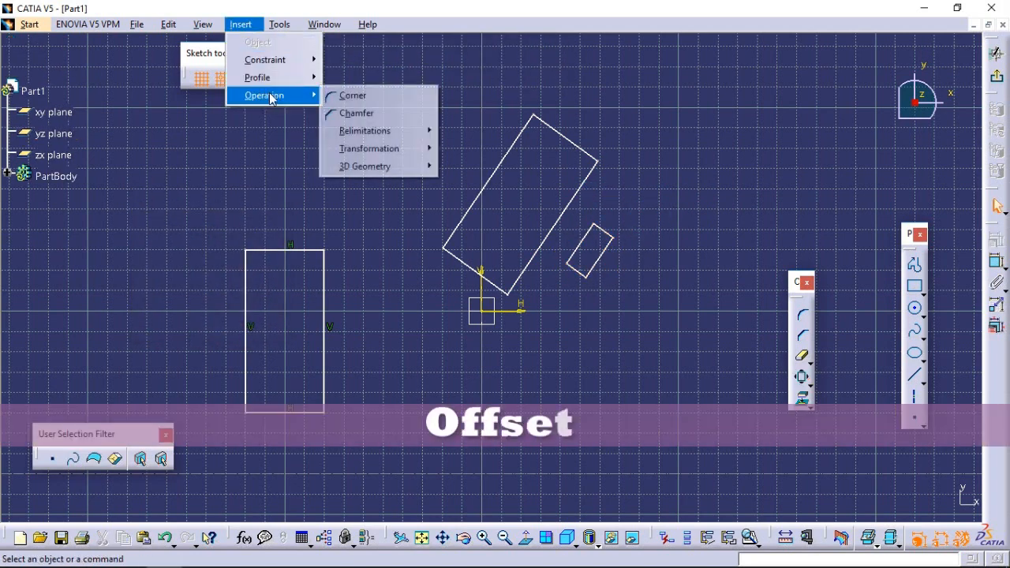
pyautogui.moveTo(373, 170)
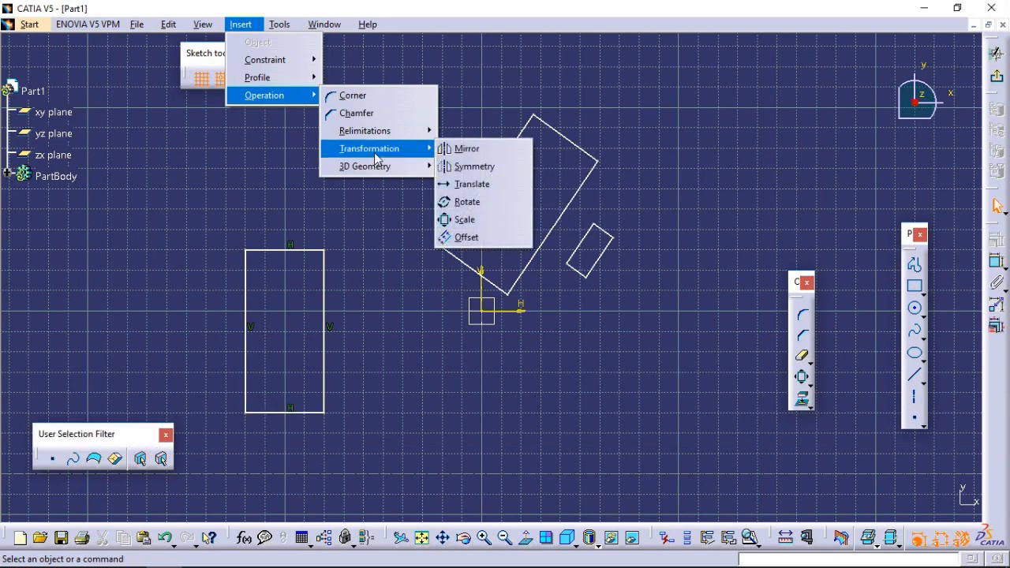
pyautogui.click(474, 236)
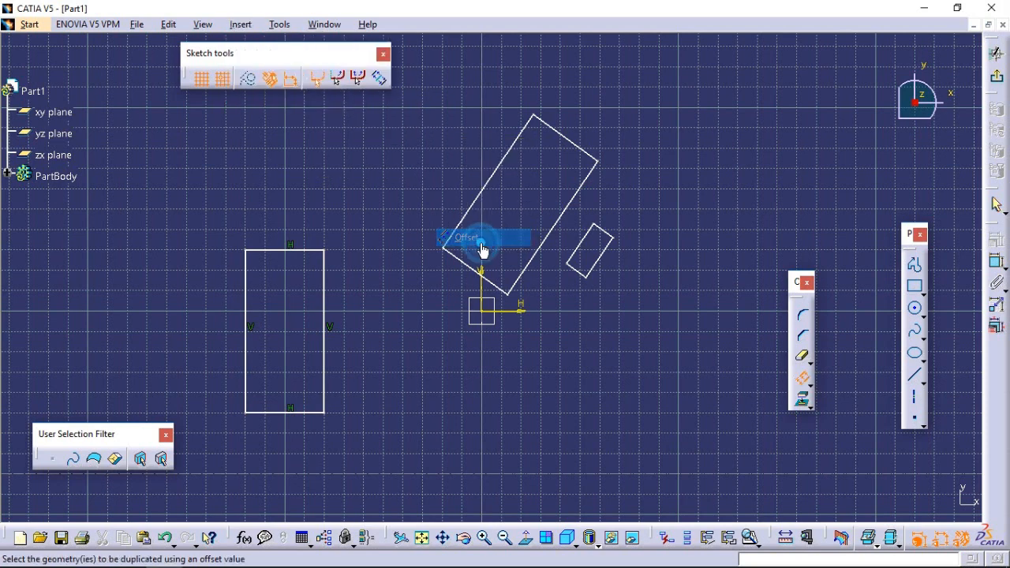
pyautogui.click(267, 399)
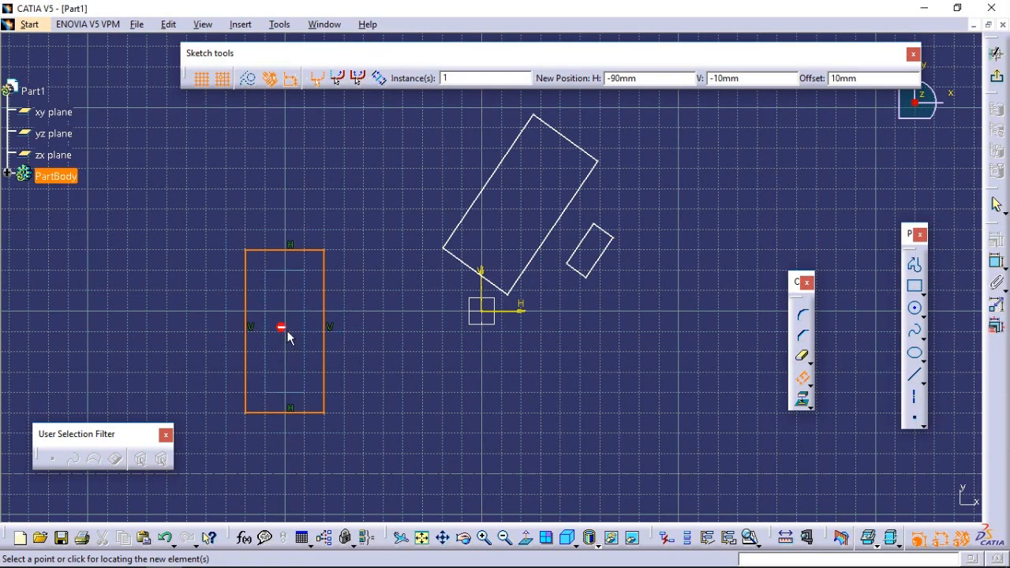
pyautogui.click(221, 79)
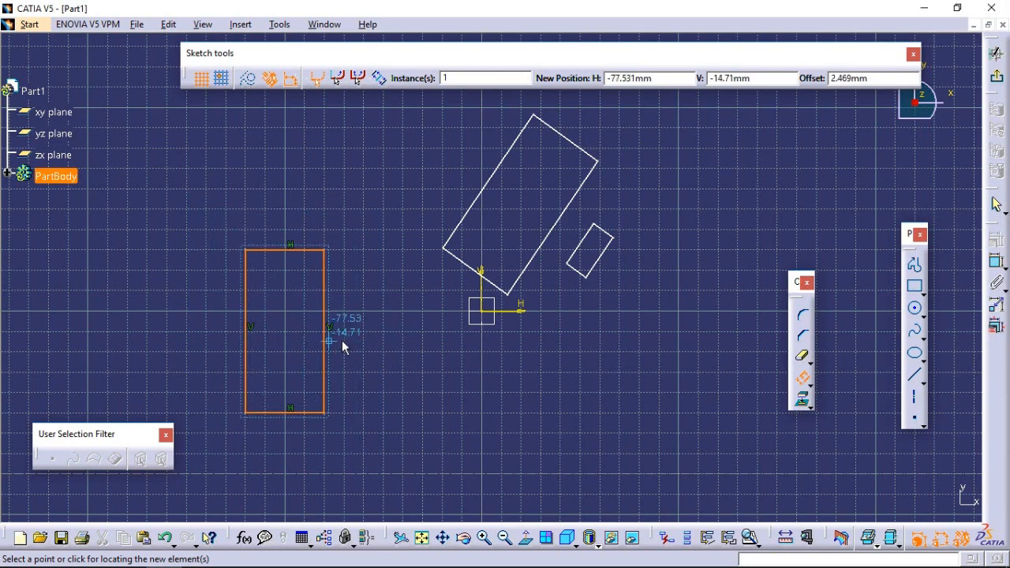
pyautogui.click(368, 341)
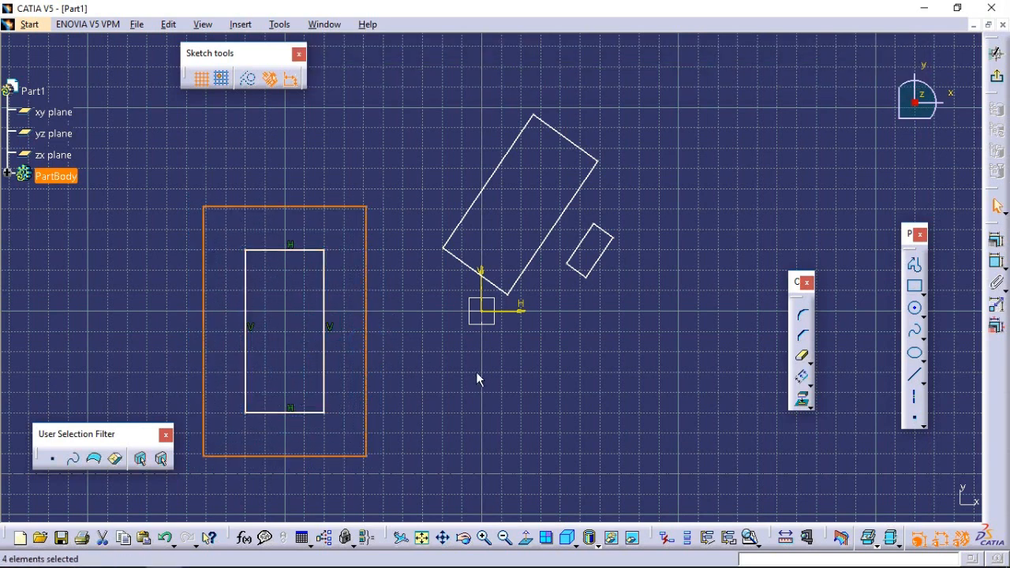
# Step: Offset the outer rectangle inward as one instance, placing the copy inside the smaller upright rectangle
pyautogui.click(241, 25)
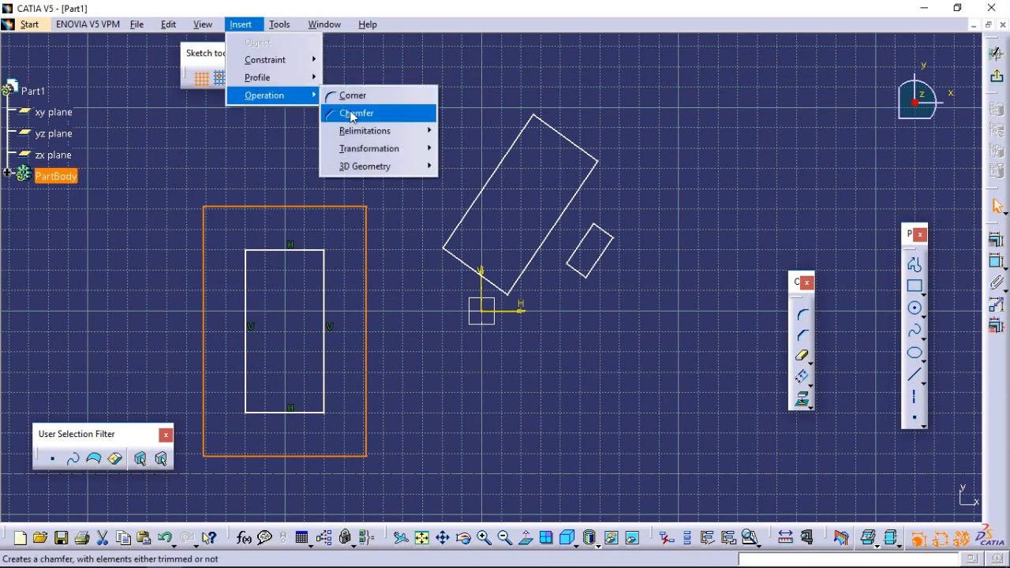
pyautogui.moveTo(370, 161)
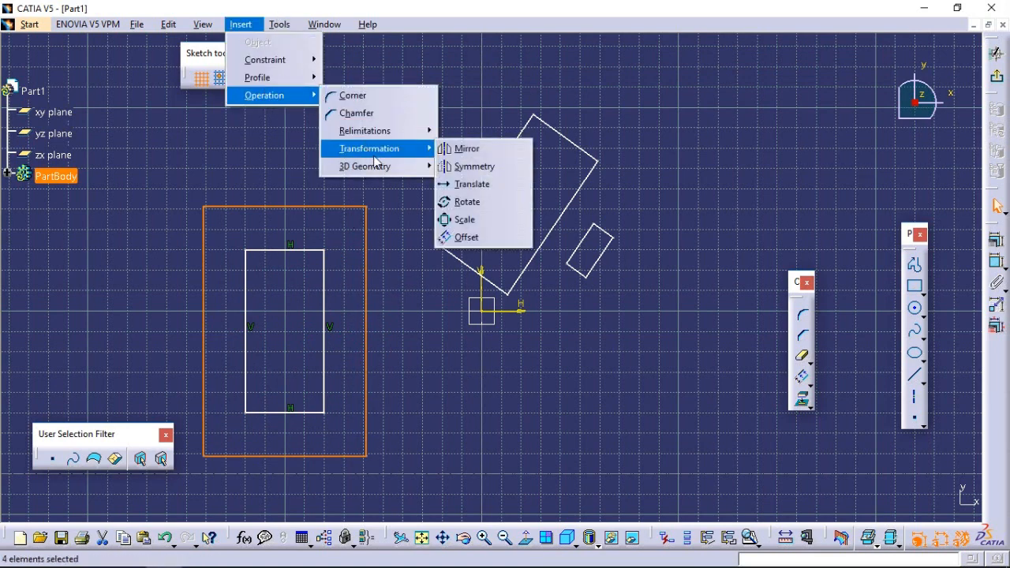
pyautogui.click(473, 238)
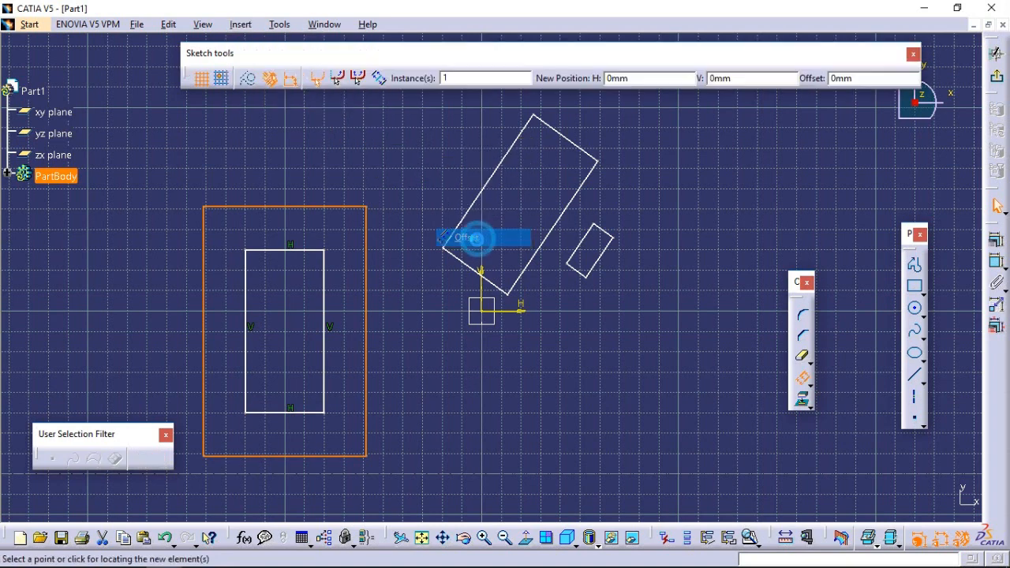
pyautogui.click(298, 320)
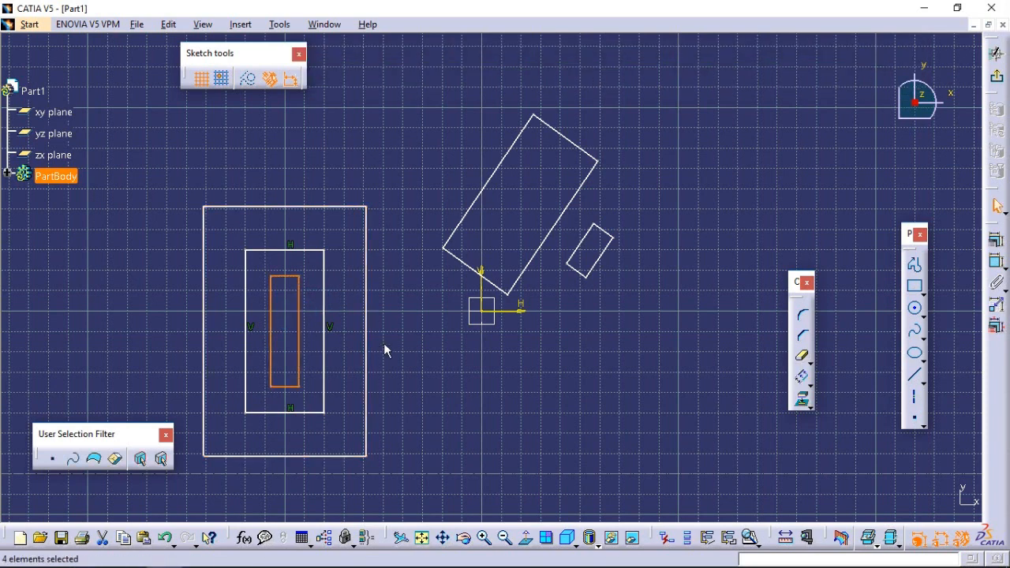
pyautogui.click(474, 404)
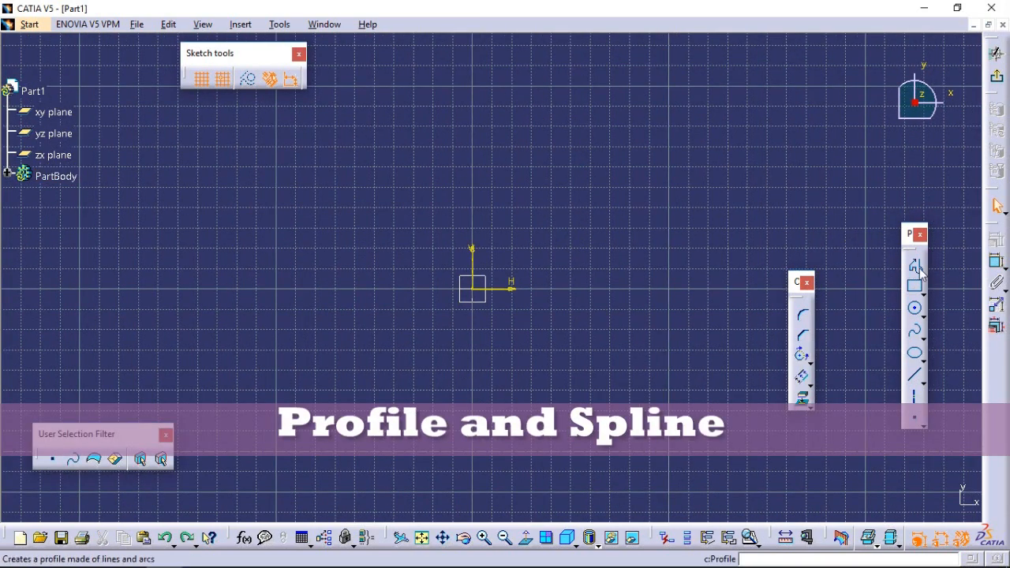
# Step: Draw a closed slot profile around the origin with horizontal lines at V -40 mm and 40 mm joined by tangent arcs at both ends
pyautogui.click(916, 266)
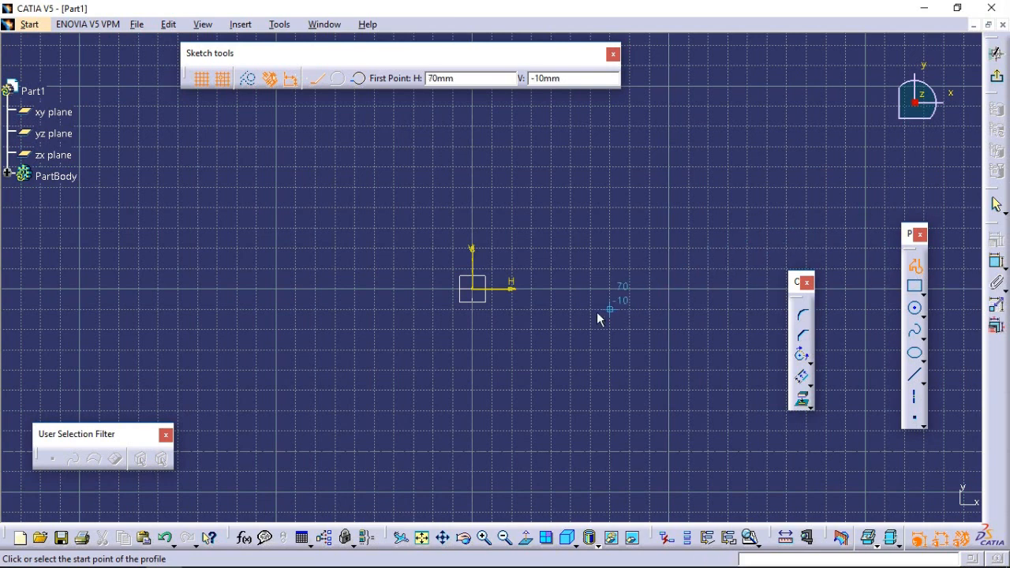
pyautogui.click(377, 370)
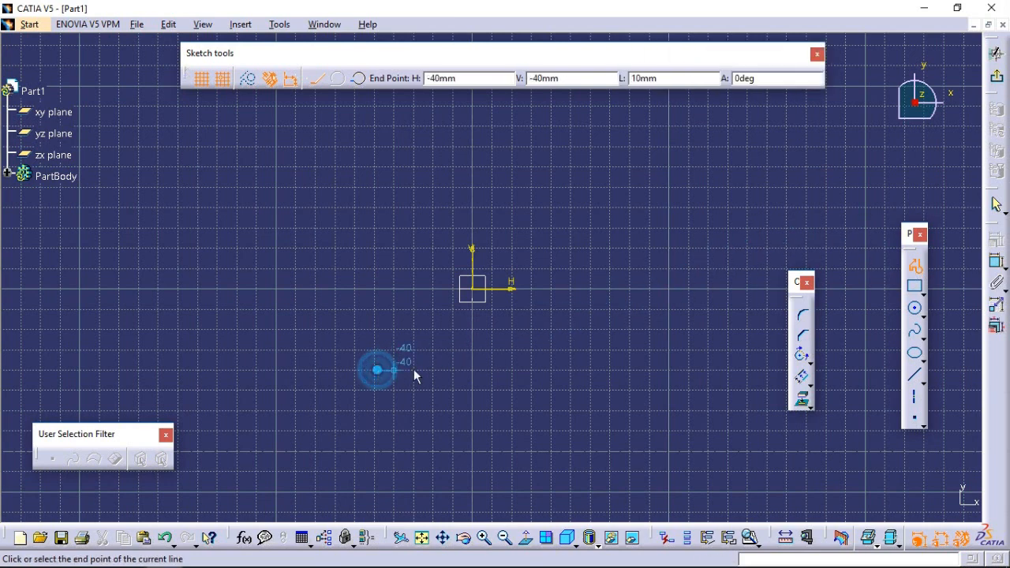
pyautogui.click(622, 376)
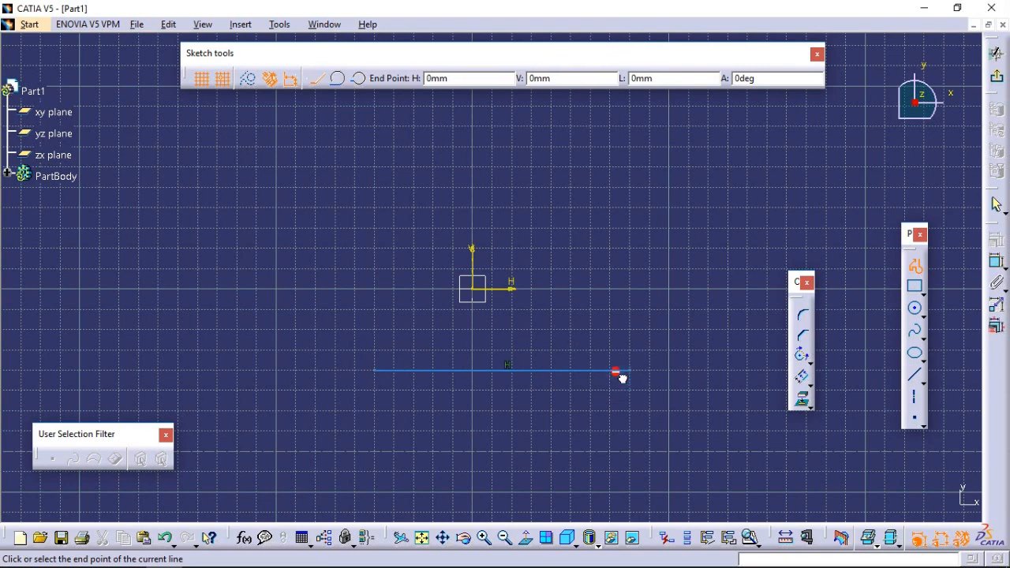
pyautogui.moveTo(636, 376); pyautogui.dragTo(663, 349)
pyautogui.moveTo(663, 349); pyautogui.dragTo(662, 345)
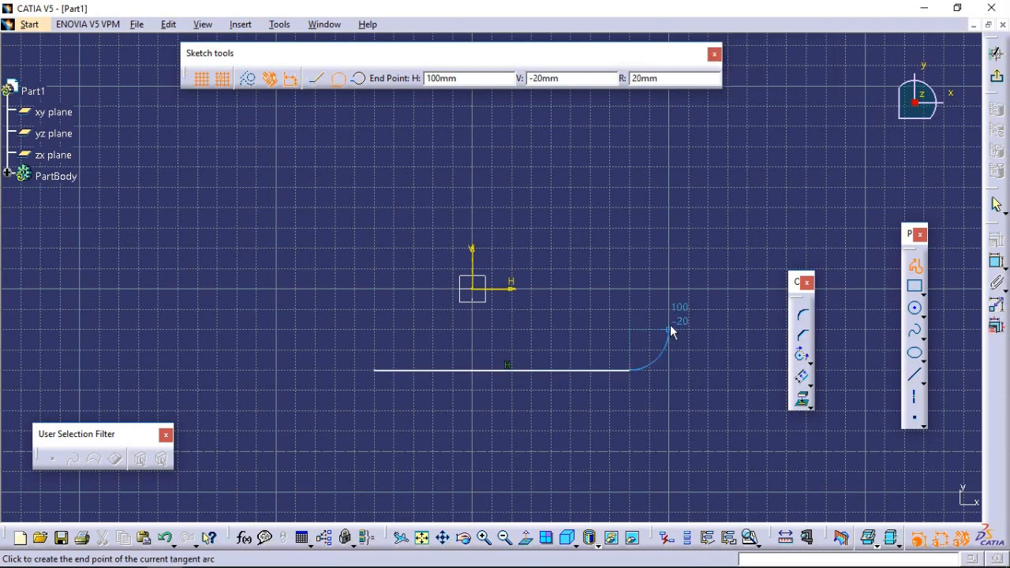
pyautogui.click(628, 208)
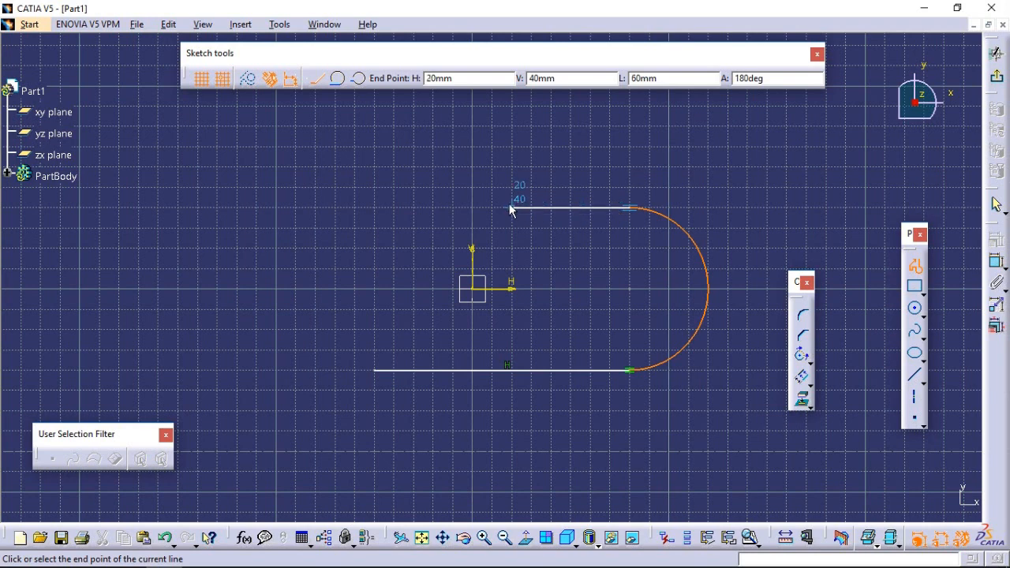
pyautogui.click(376, 206)
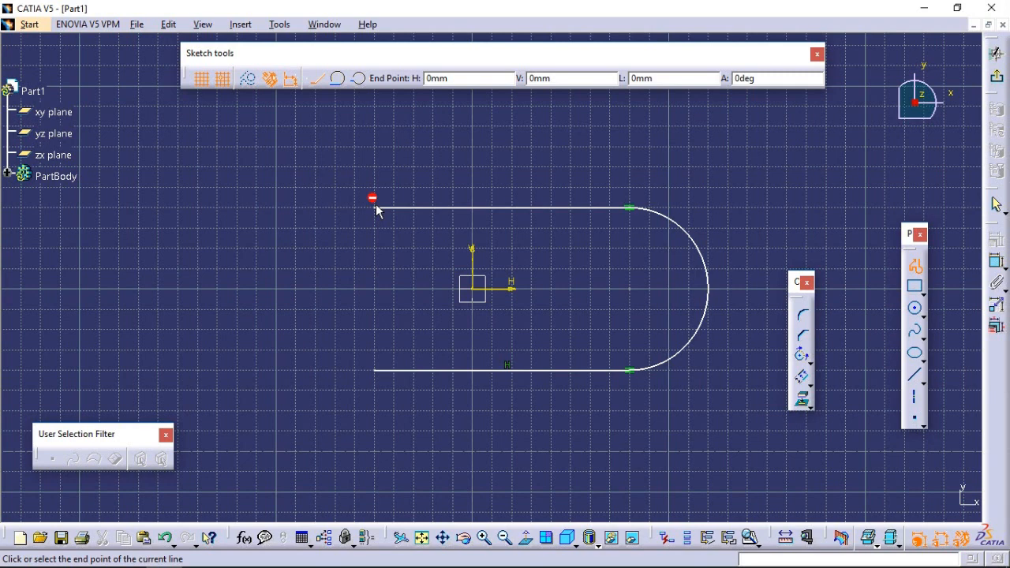
pyautogui.moveTo(373, 208); pyautogui.dragTo(351, 236)
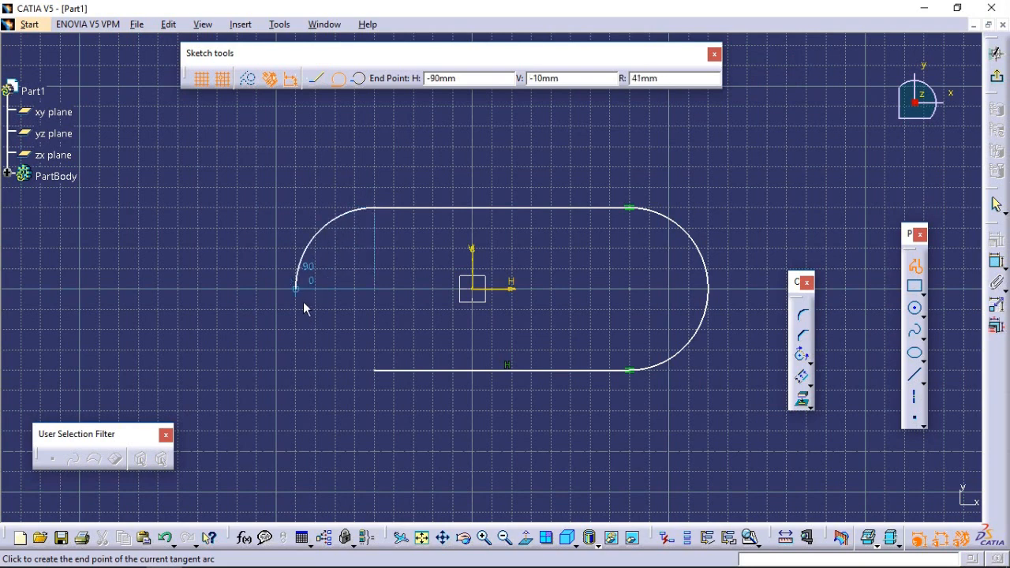
pyautogui.click(374, 370)
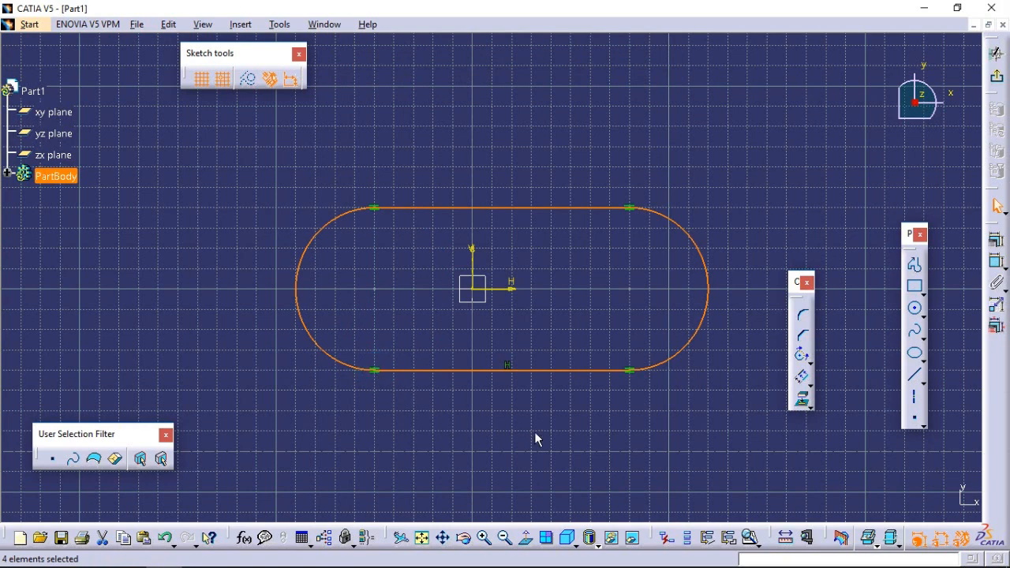
# Step: Draw a five-point spline above the slot profile and reshape it by moving its fourth control point down and its third control point up
pyautogui.click(917, 337)
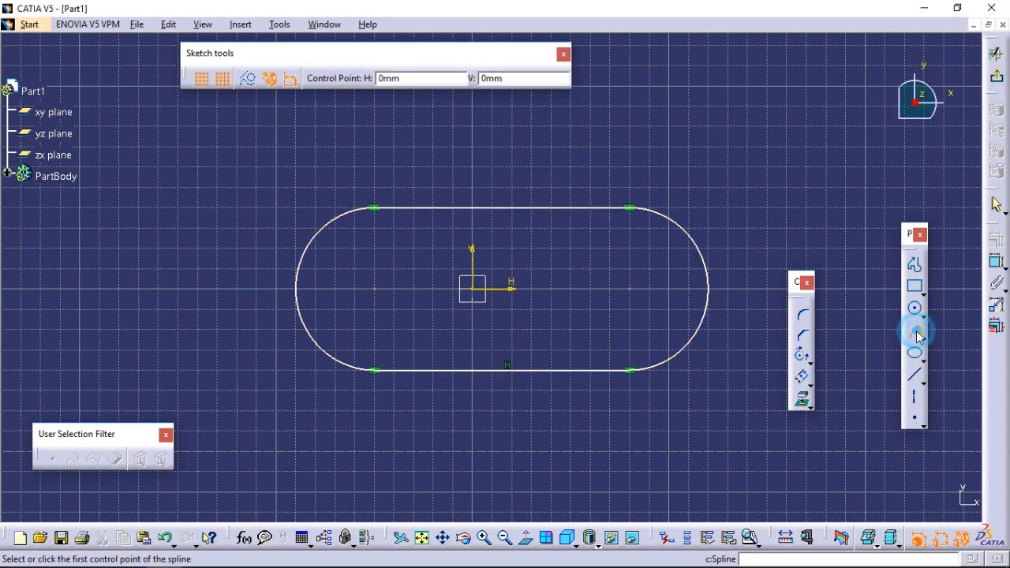
pyautogui.click(472, 167)
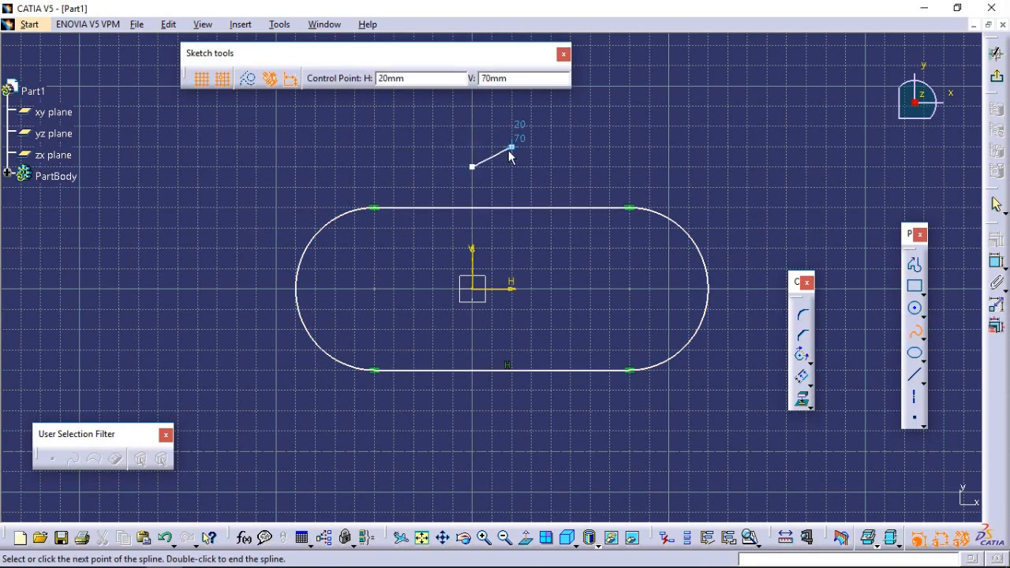
pyautogui.click(531, 126)
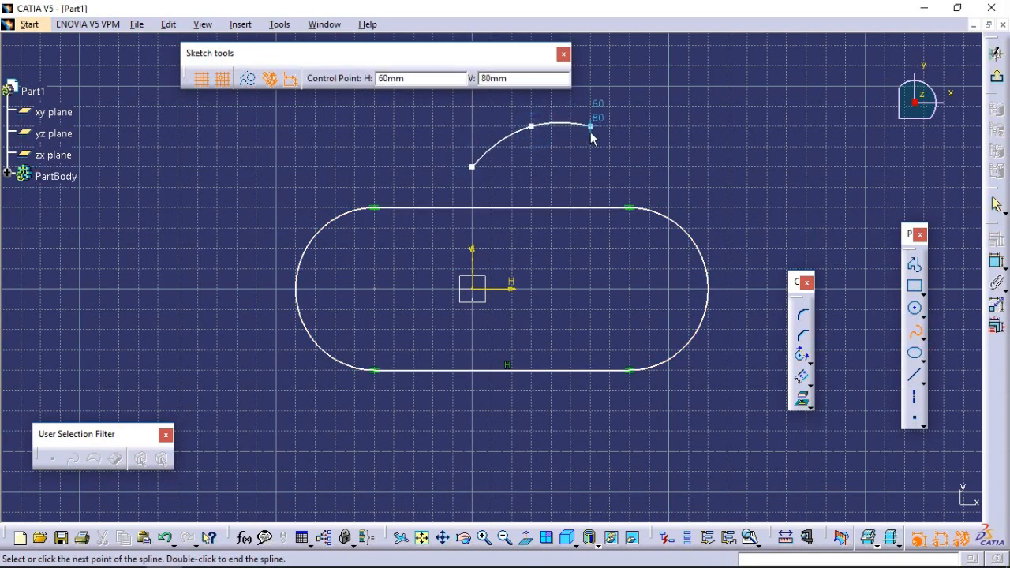
pyautogui.click(629, 167)
pyautogui.click(689, 106)
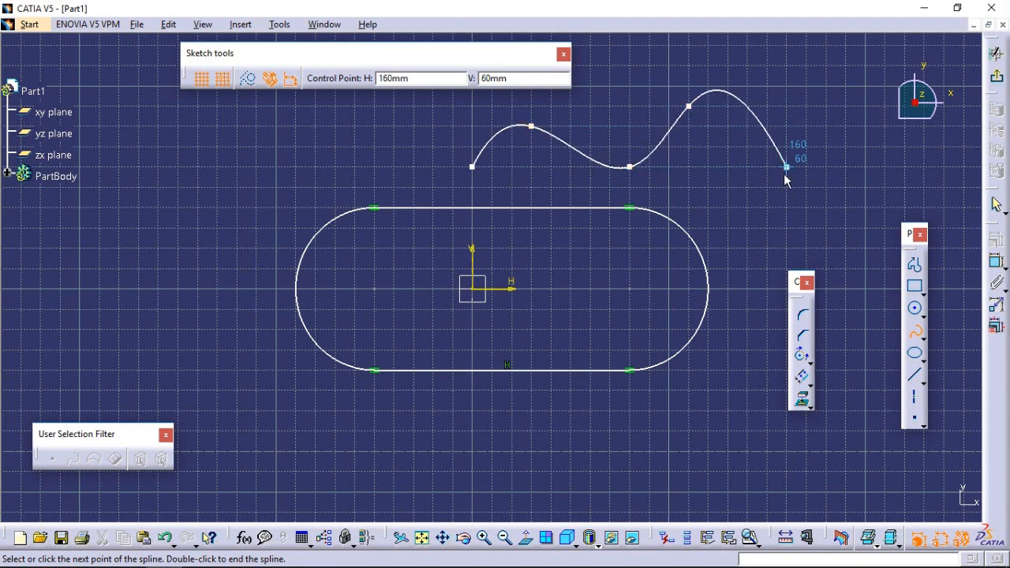
pyautogui.doubleClick(809, 163)
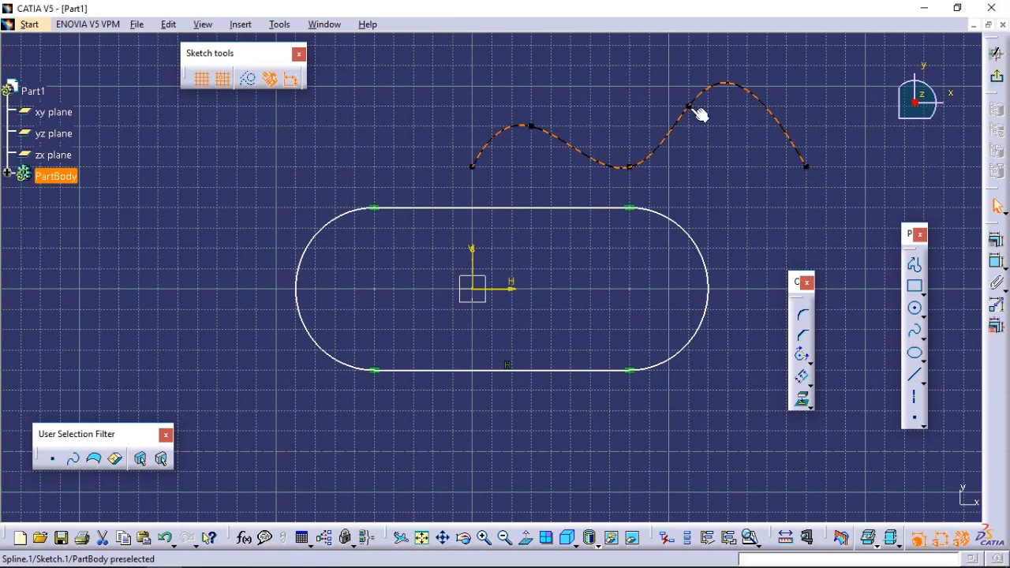
pyautogui.moveTo(688, 106); pyautogui.dragTo(721, 157)
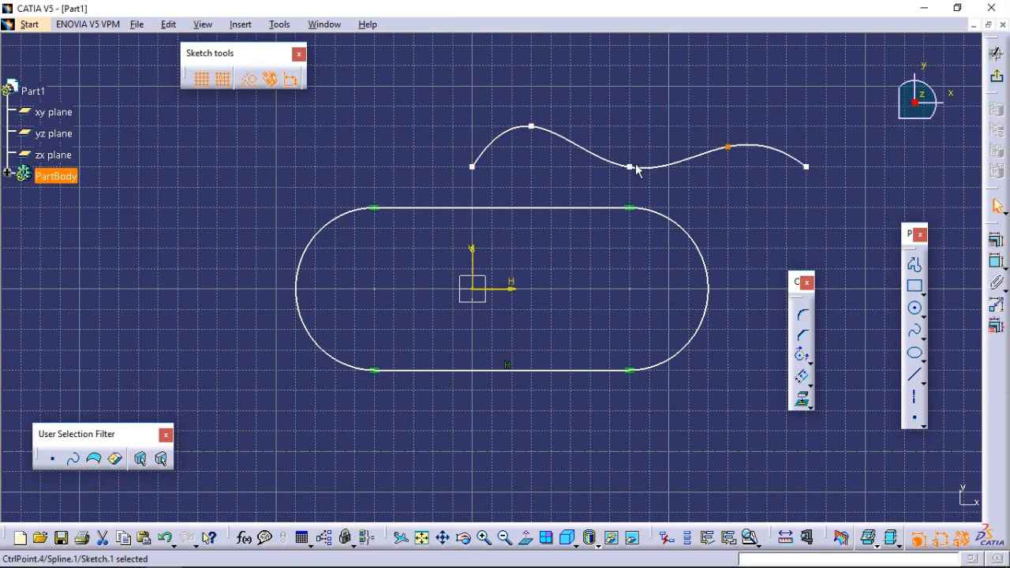
pyautogui.moveTo(636, 169); pyautogui.dragTo(648, 106)
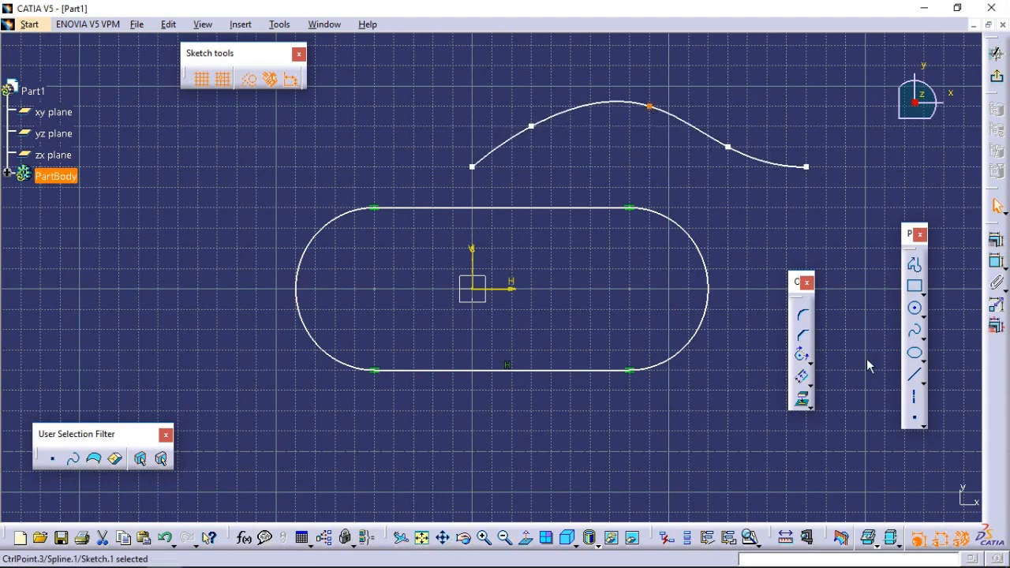
# Step: Connect the end point of the spline to its start point with a connecting curve of tension 1
pyautogui.click(924, 337)
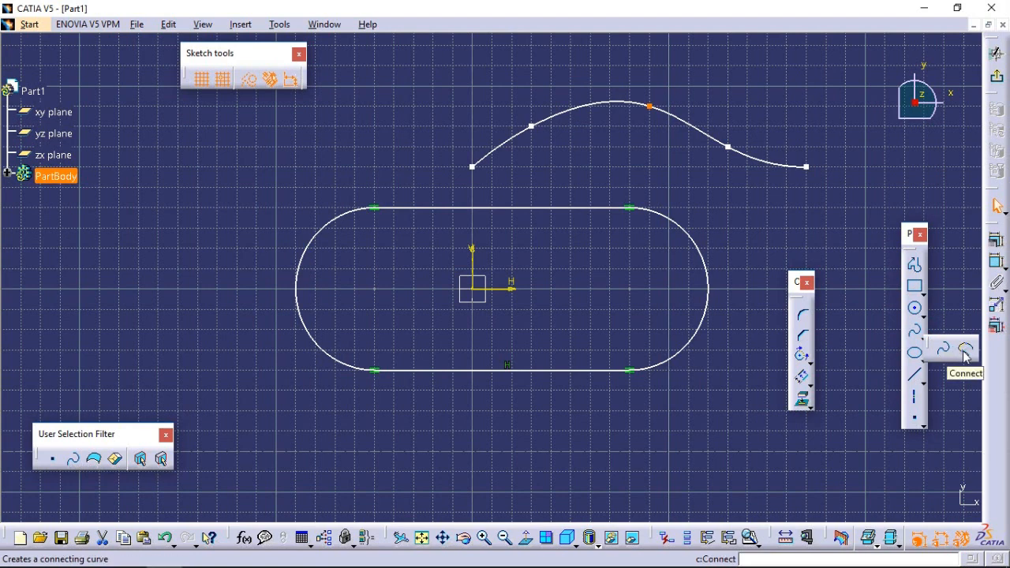
pyautogui.click(967, 353)
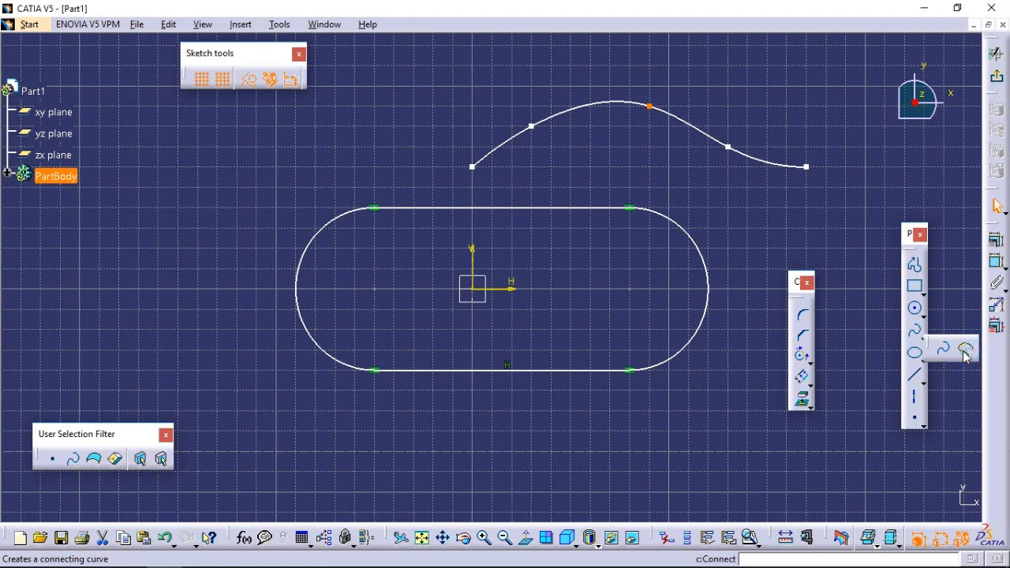
pyautogui.click(807, 167)
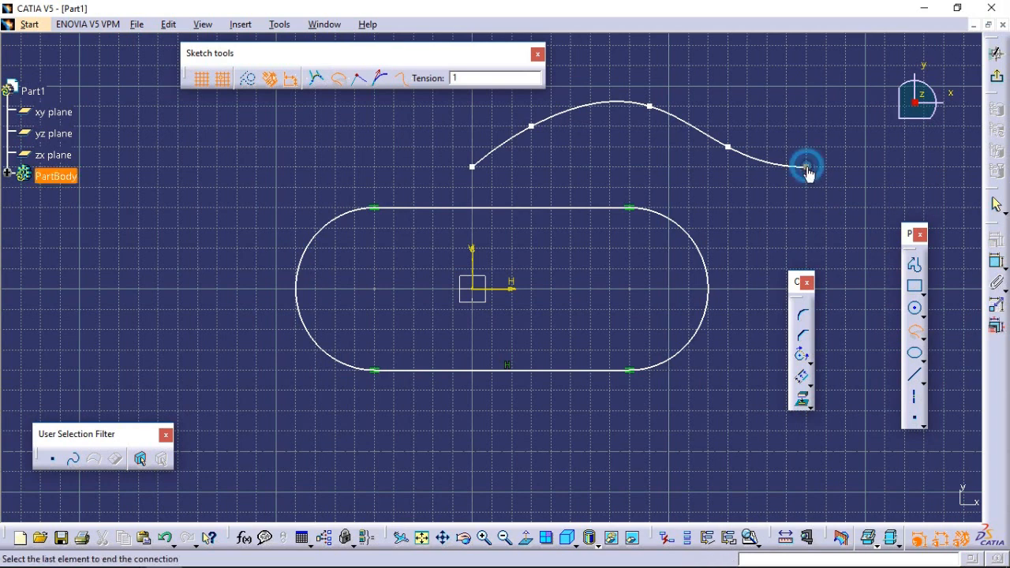
pyautogui.click(472, 167)
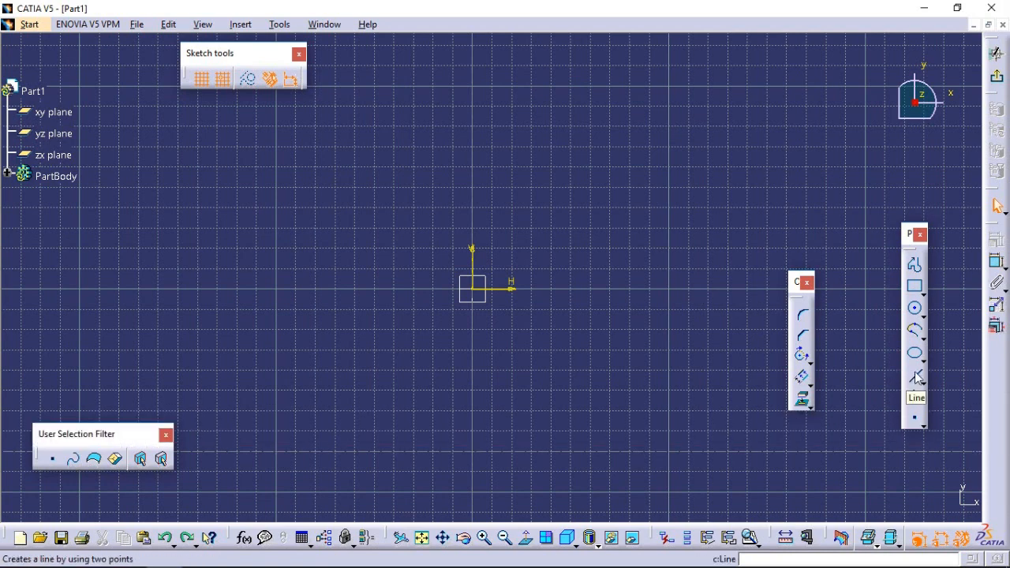
# Step: Draw a large circle centred on the origin and a separate smaller circle to its lower right
pyautogui.click(915, 308)
pyautogui.click(473, 291)
pyautogui.click(531, 229)
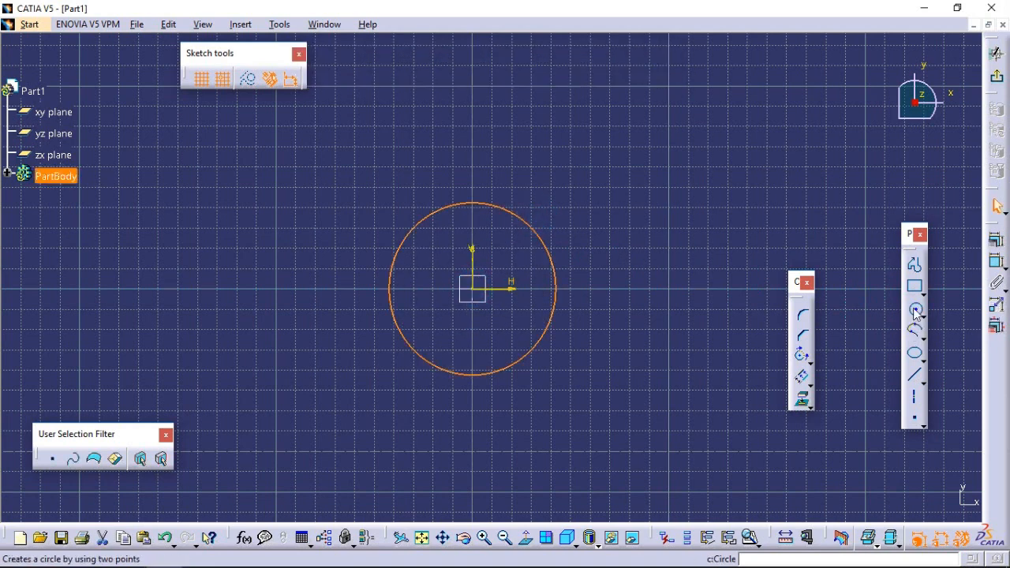
pyautogui.click(914, 310)
pyautogui.click(629, 329)
pyautogui.click(659, 300)
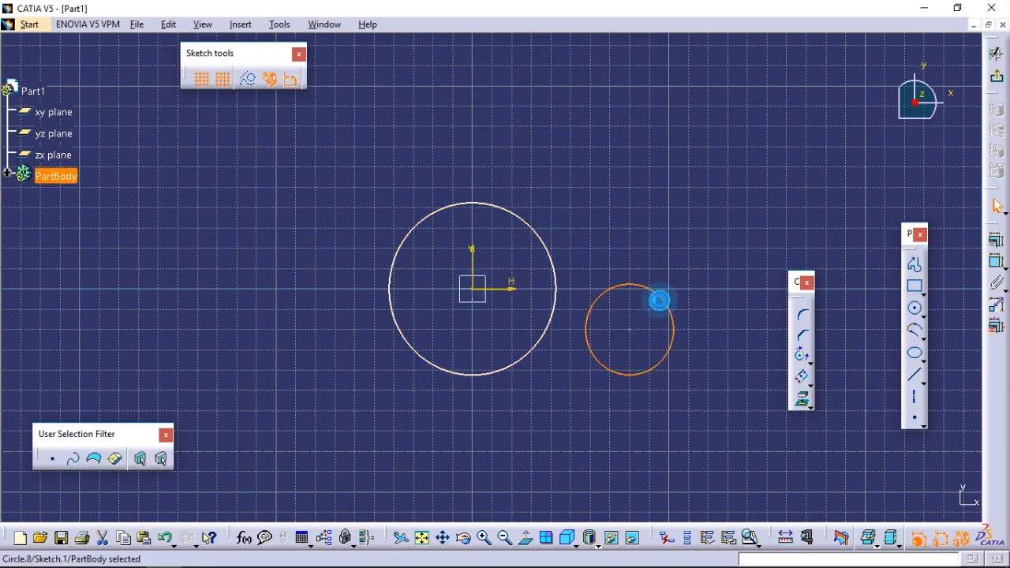
# Step: Examine which constraints are available for the smaller circle alone, without applying any
pyautogui.click(995, 246)
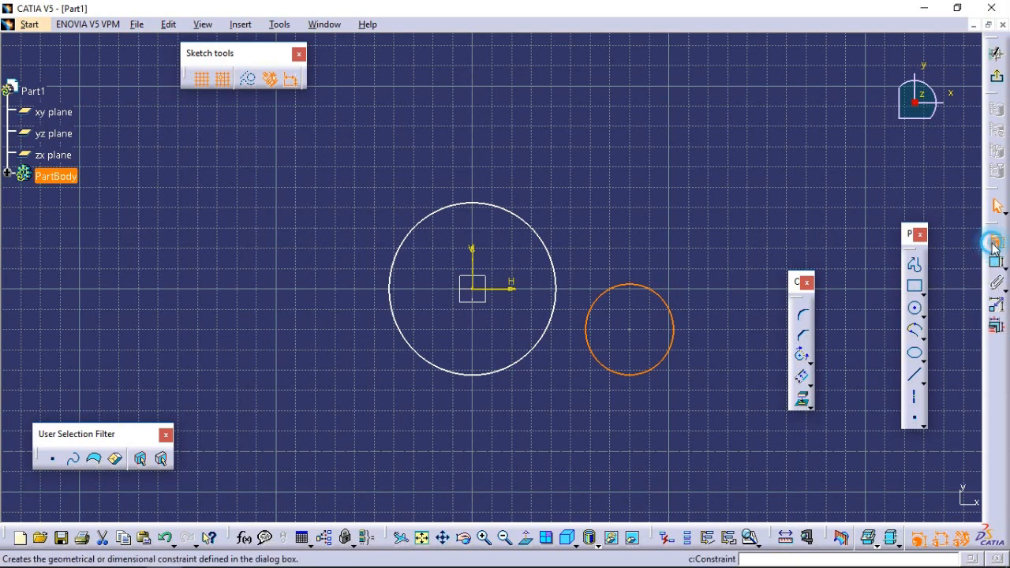
pyautogui.click(866, 315)
pyautogui.moveTo(866, 315); pyautogui.dragTo(703, 87)
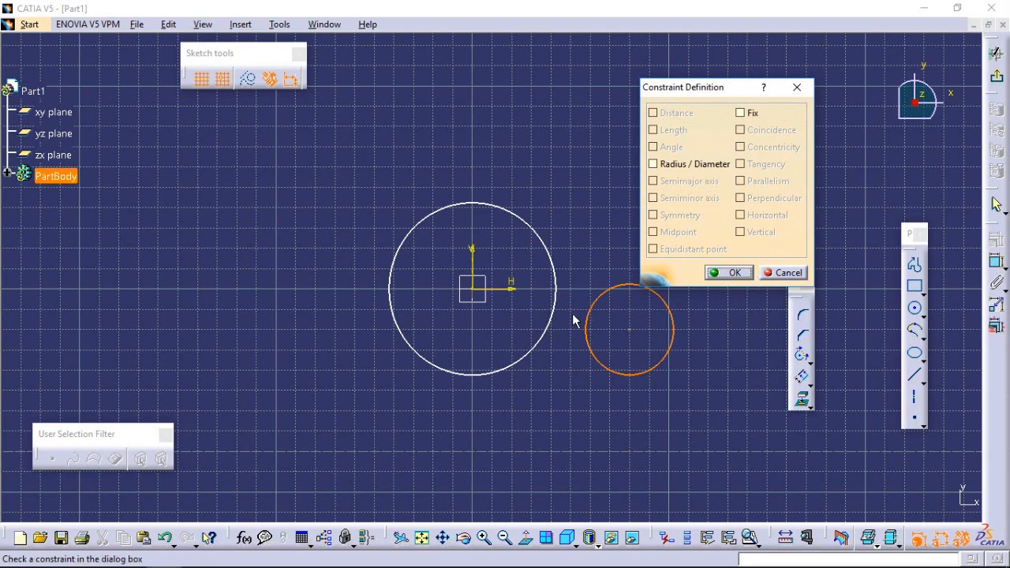
pyautogui.click(771, 273)
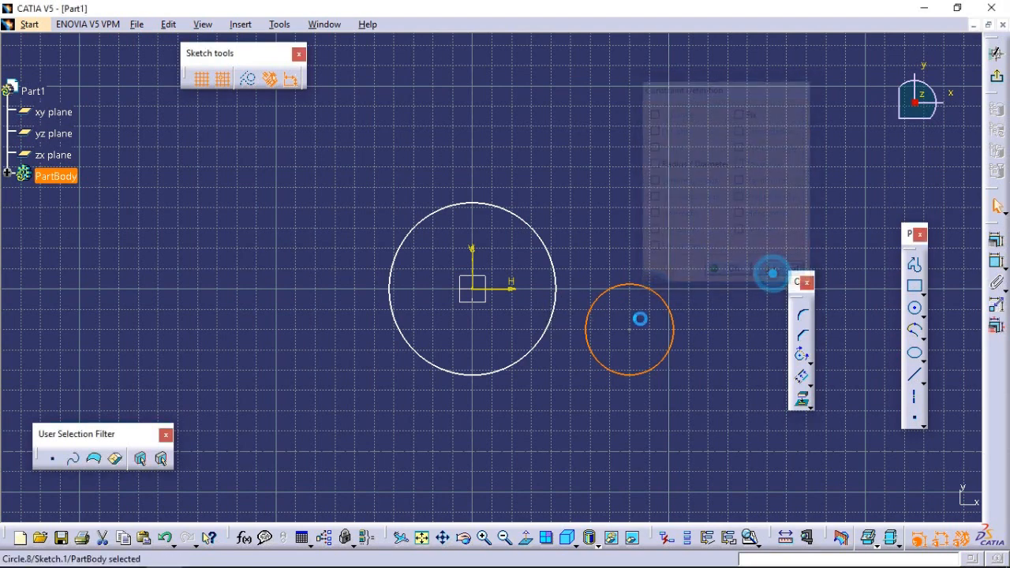
# Step: Try a Coincidence constraint between the small and large circles
pyautogui.keyDown('ctrl'); pyautogui.click(545, 333); pyautogui.keyUp('ctrl')
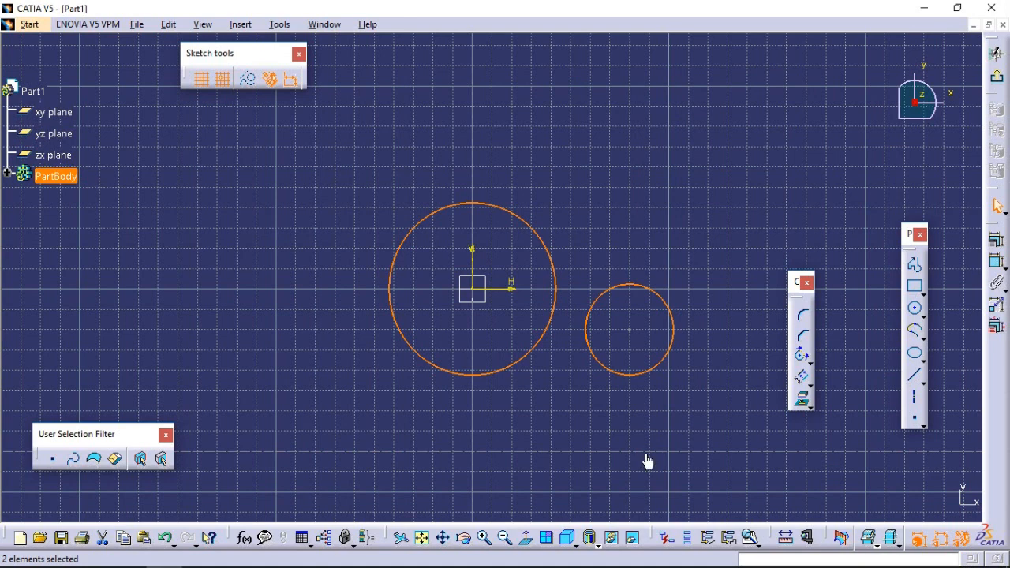
pyautogui.click(998, 249)
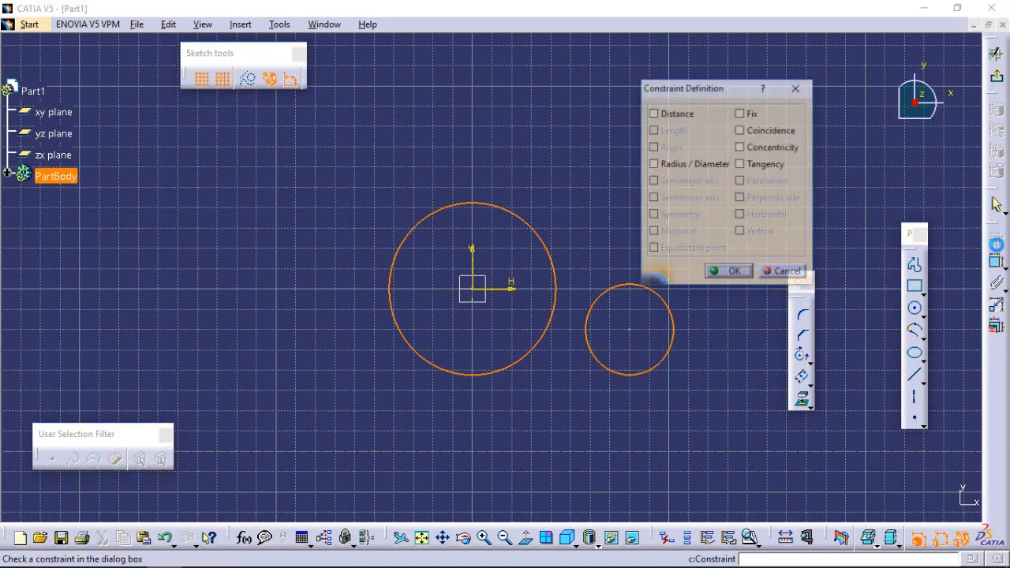
pyautogui.click(740, 131)
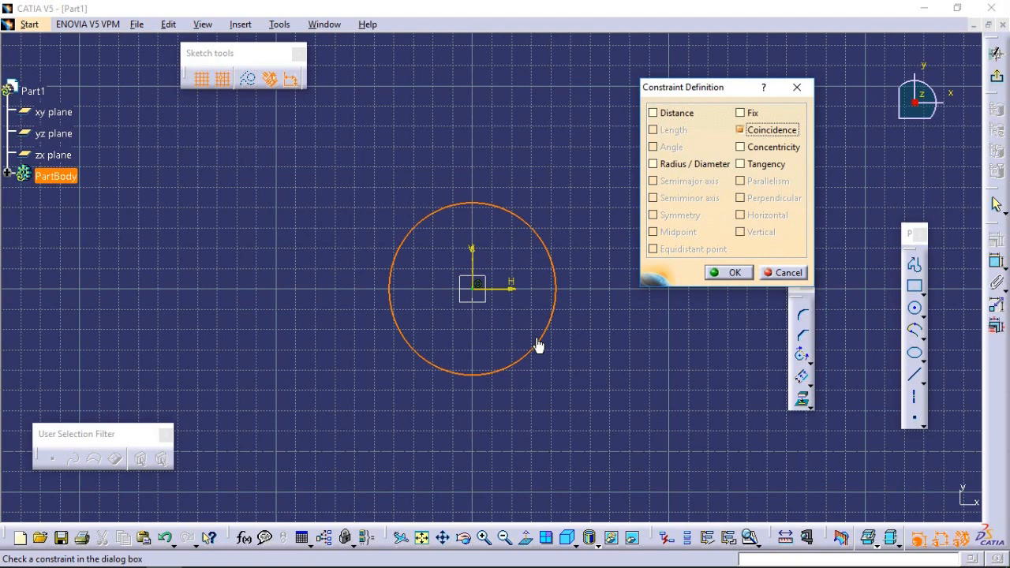
pyautogui.press('Escape')
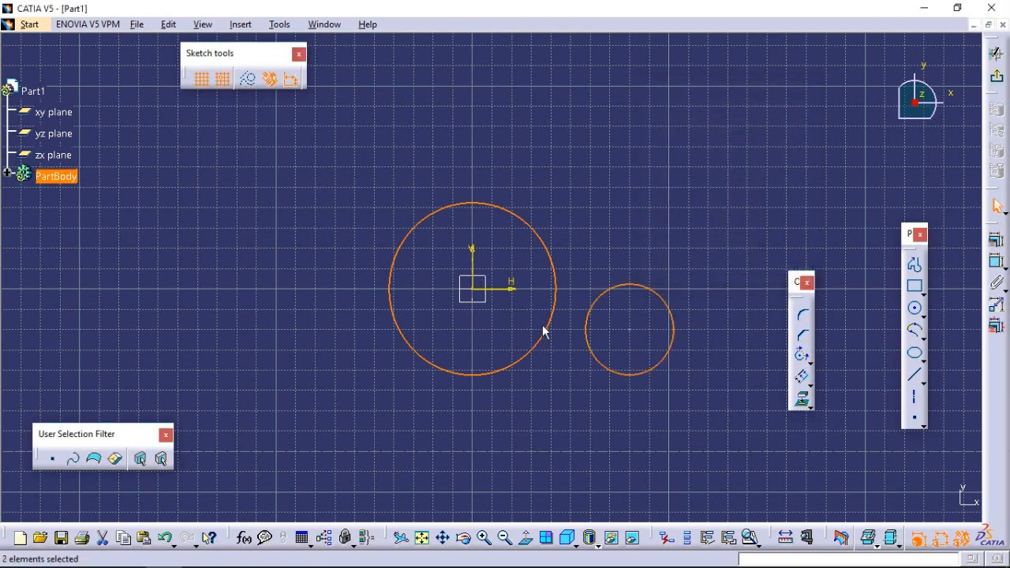
# Step: Apply a Concentricity constraint between the small and large circles
pyautogui.click(994, 244)
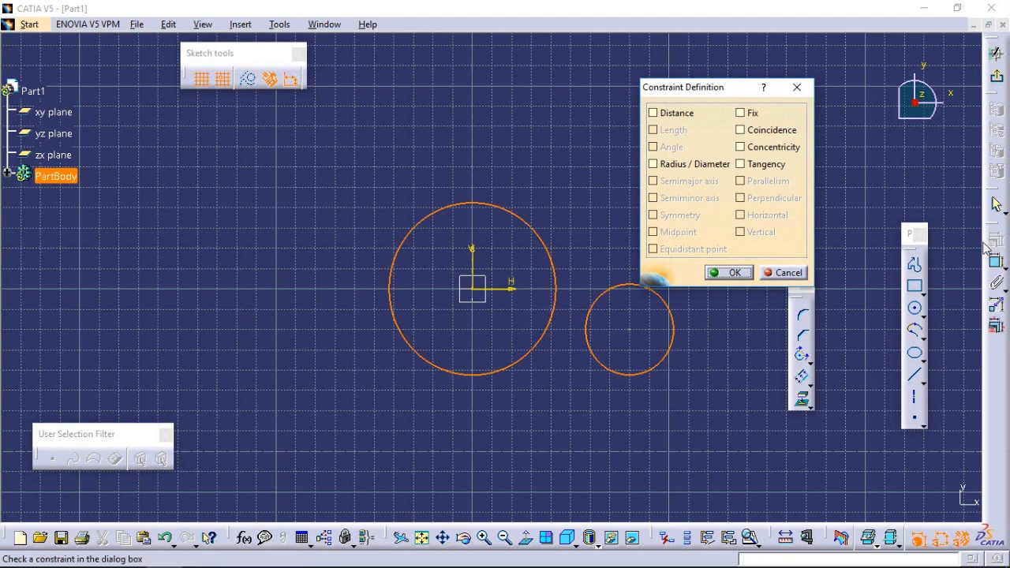
pyautogui.click(776, 152)
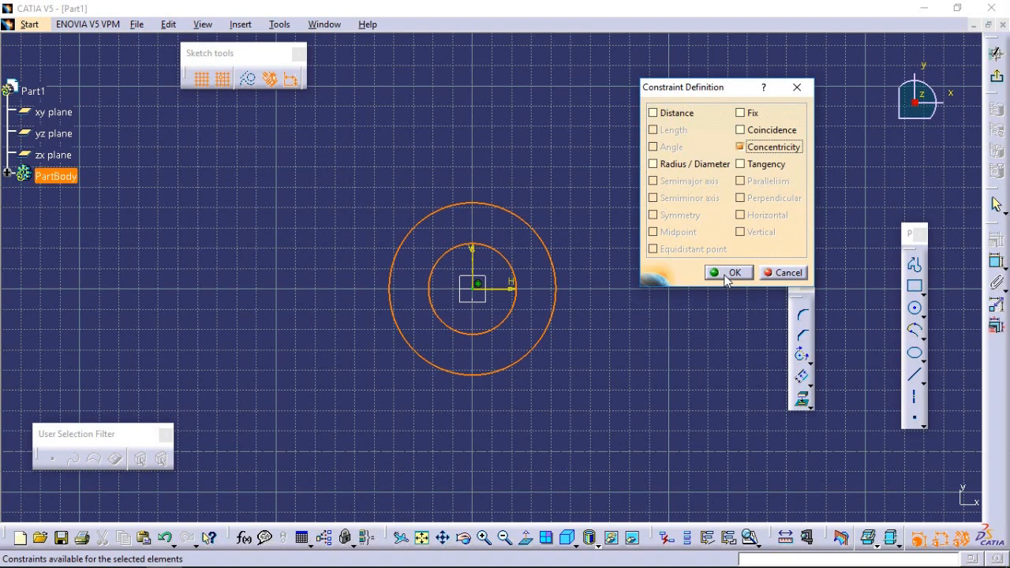
pyautogui.click(728, 274)
# Step: Draw a slanted line beyond the upper-right side of the large circle, ending on the horizontal axis
pyautogui.click(913, 376)
pyautogui.click(511, 167)
pyautogui.click(649, 289)
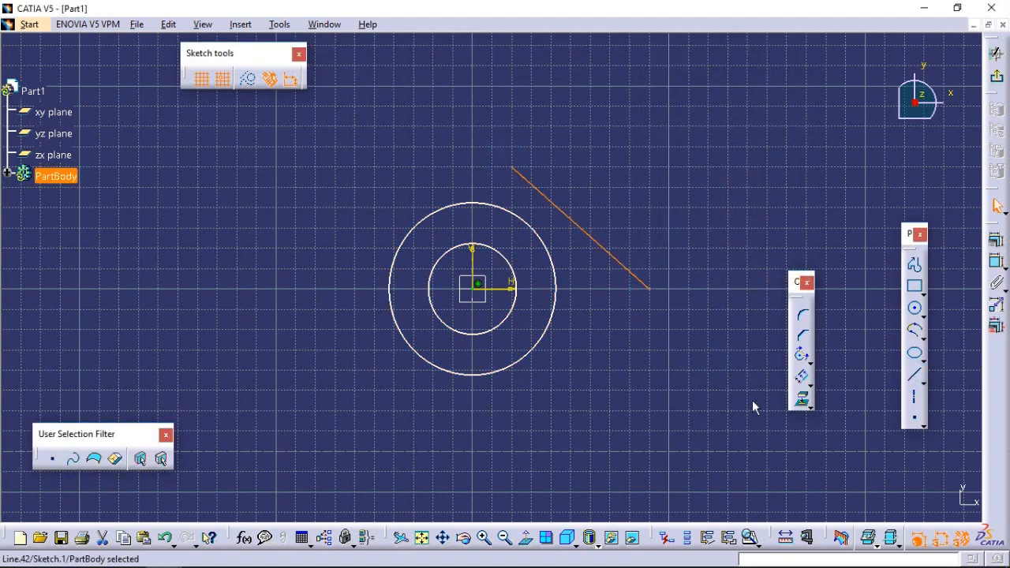
# Step: Constrain the large circle and the slanted line with Tangency
pyautogui.click(554, 277)
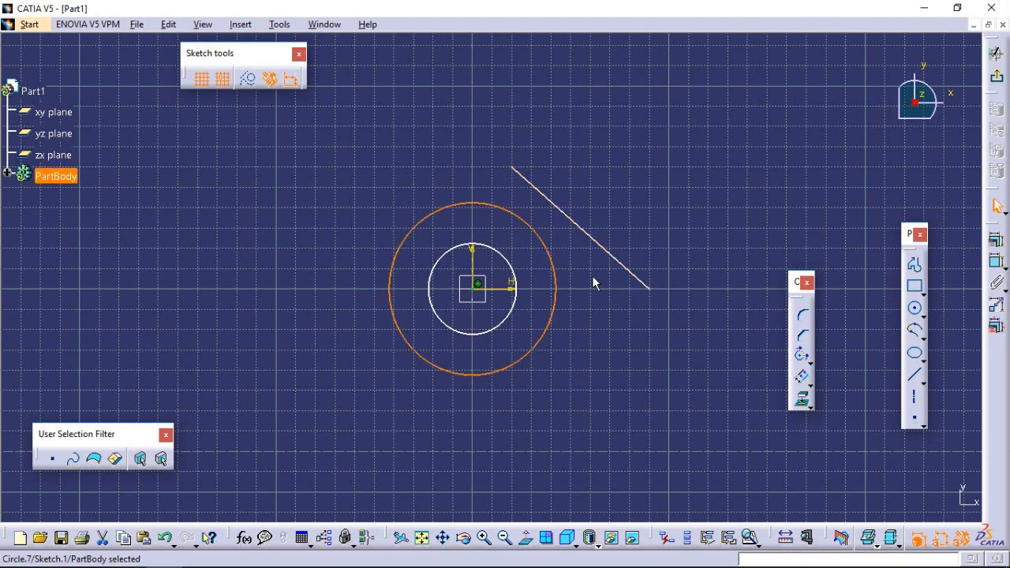
pyautogui.keyDown('ctrl'); pyautogui.click(614, 255); pyautogui.keyUp('ctrl')
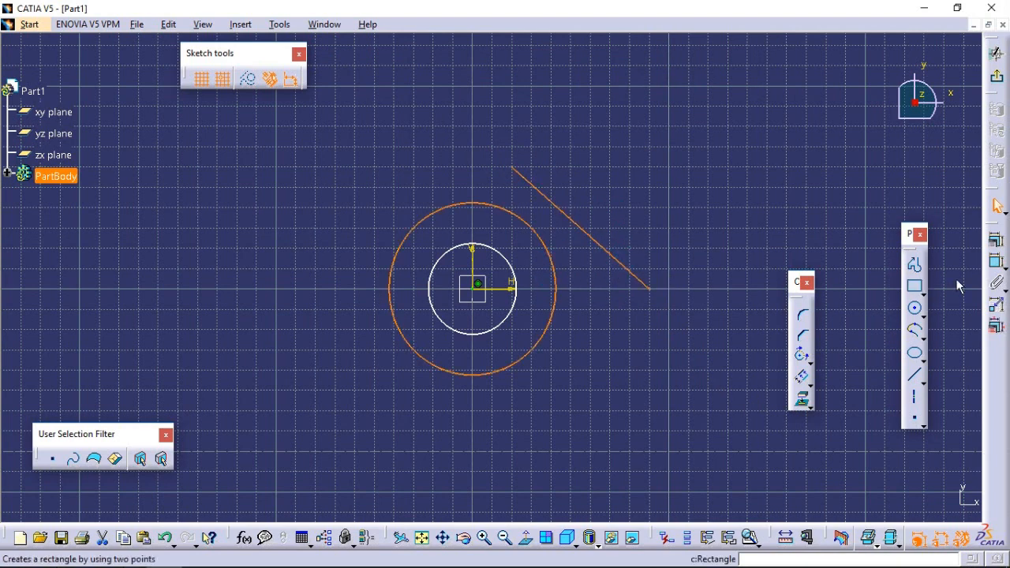
pyautogui.click(992, 241)
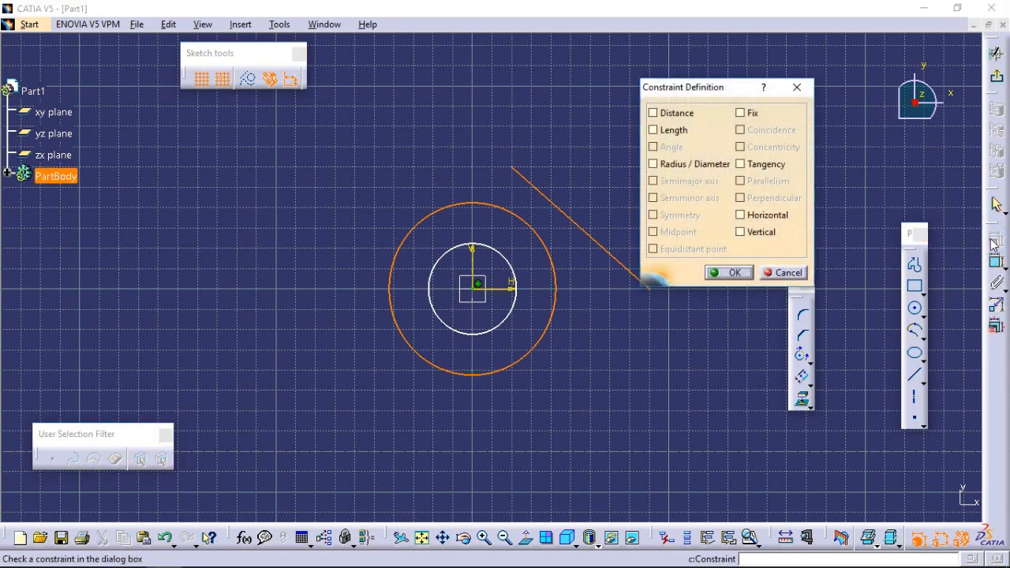
pyautogui.click(746, 165)
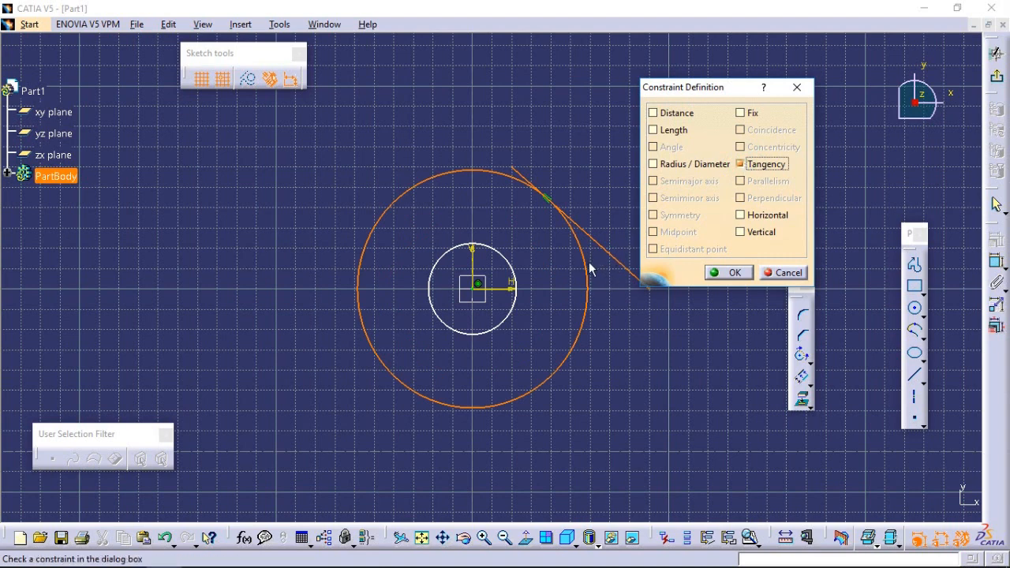
pyautogui.click(730, 273)
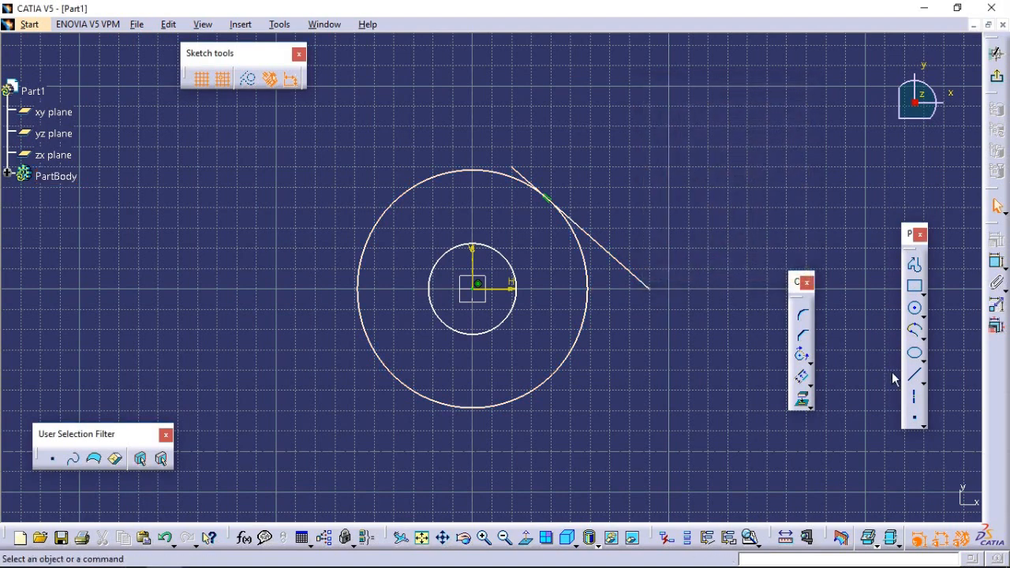
# Step: Draw a steep slanted line to the right of the tangent line and a shallow slanted line below it
pyautogui.click(915, 376)
pyautogui.click(669, 147)
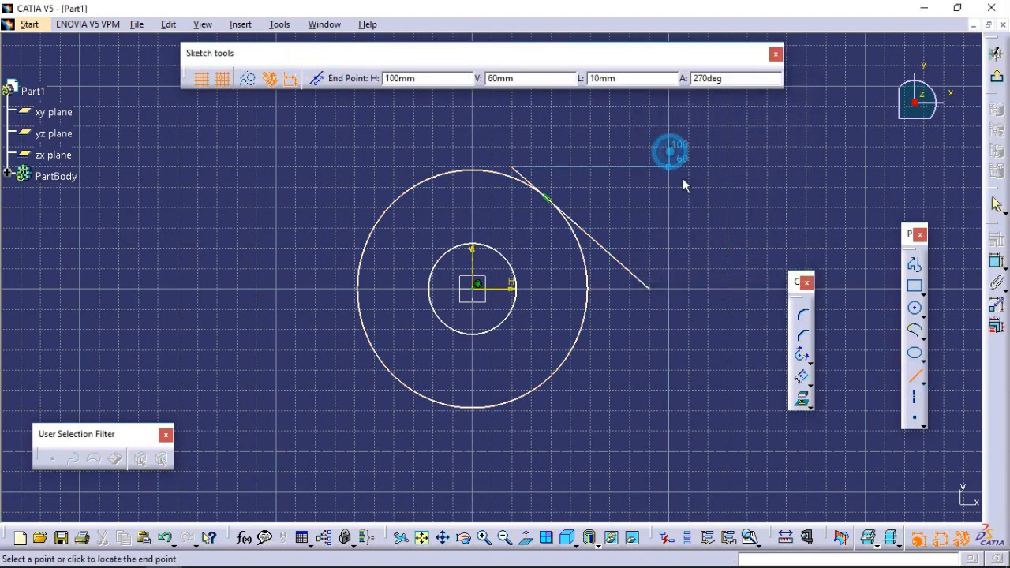
pyautogui.click(745, 332)
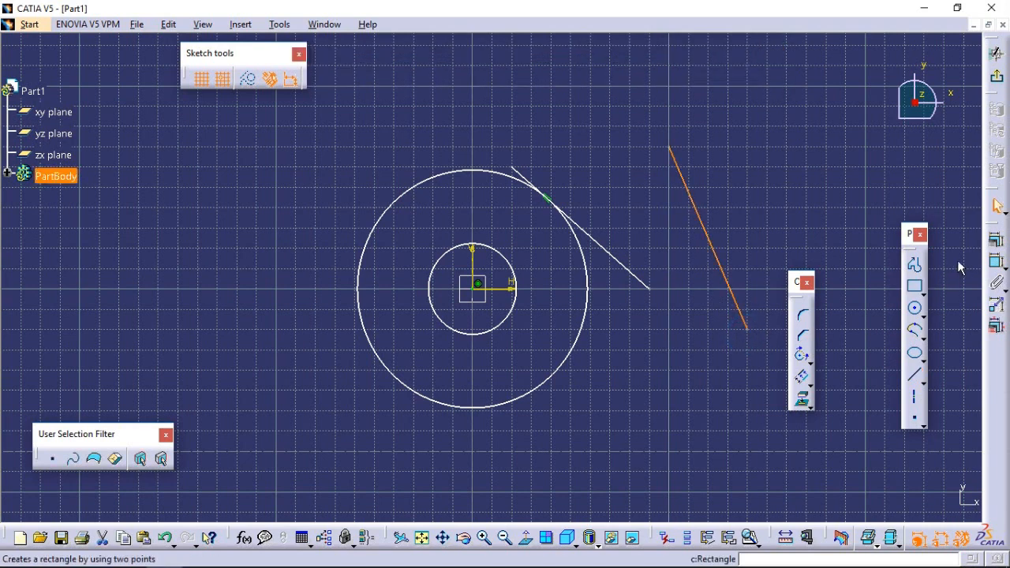
pyautogui.click(915, 375)
pyautogui.click(613, 430)
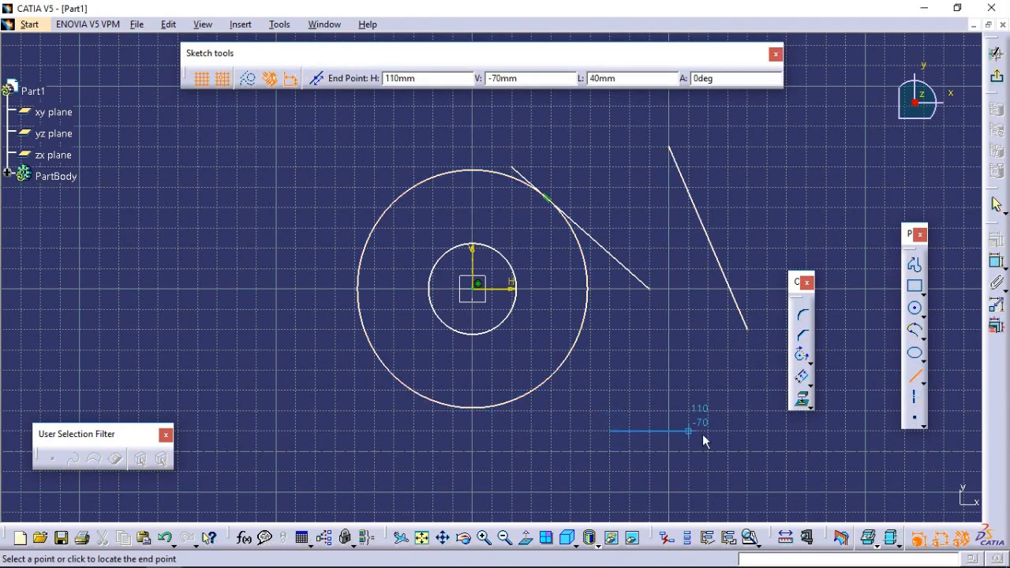
pyautogui.click(856, 467)
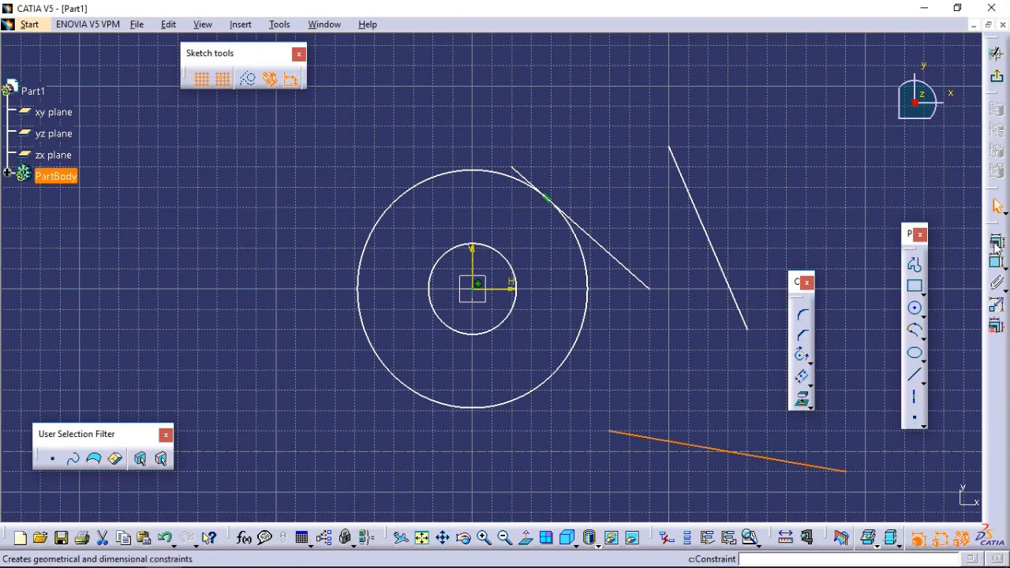
# Step: Apply a Horizontal constraint to the shallow lower line
pyautogui.click(995, 241)
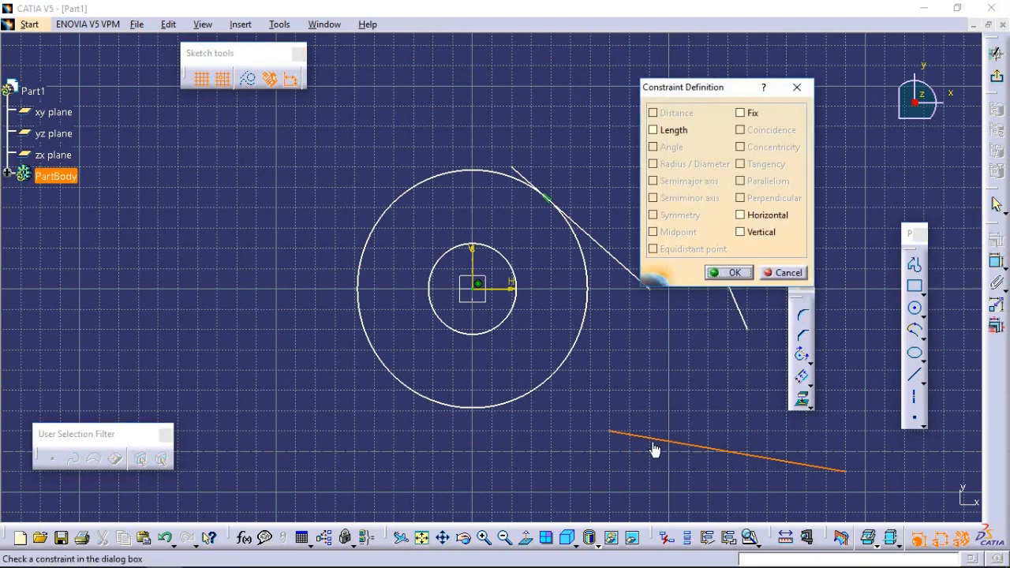
pyautogui.click(763, 221)
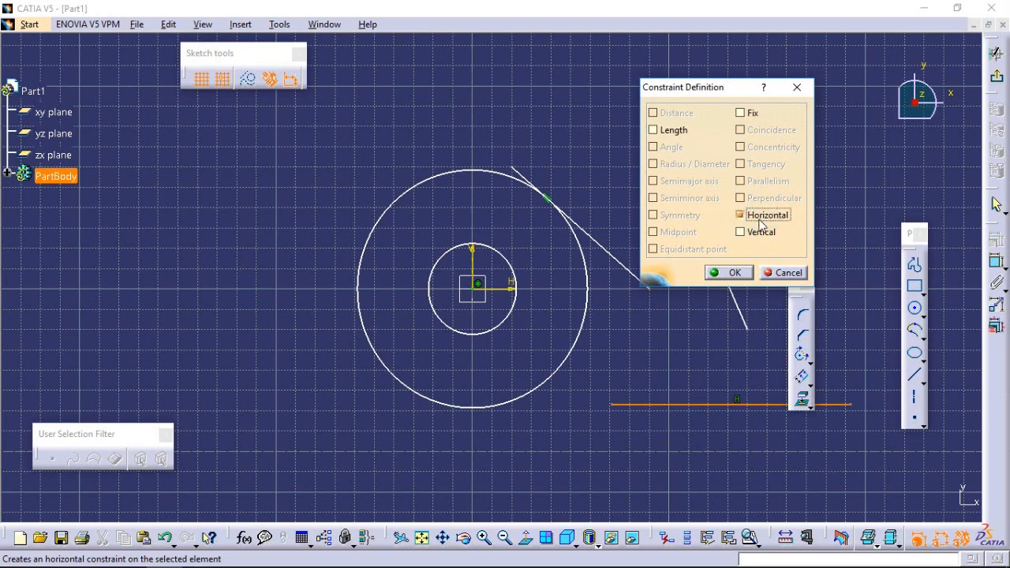
pyautogui.click(732, 272)
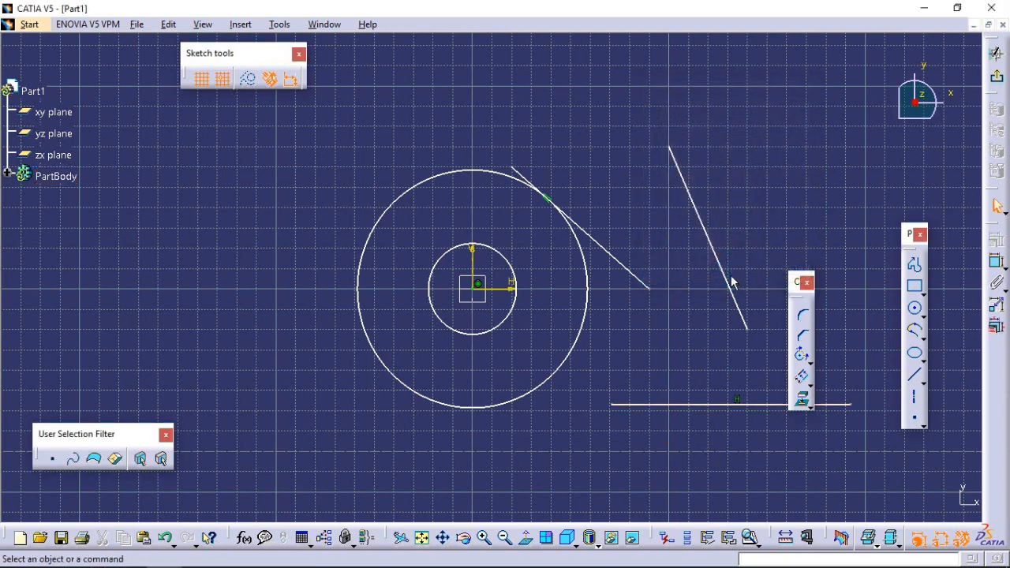
# Step: Apply a Vertical constraint to the steep line right of the circles
pyautogui.click(739, 304)
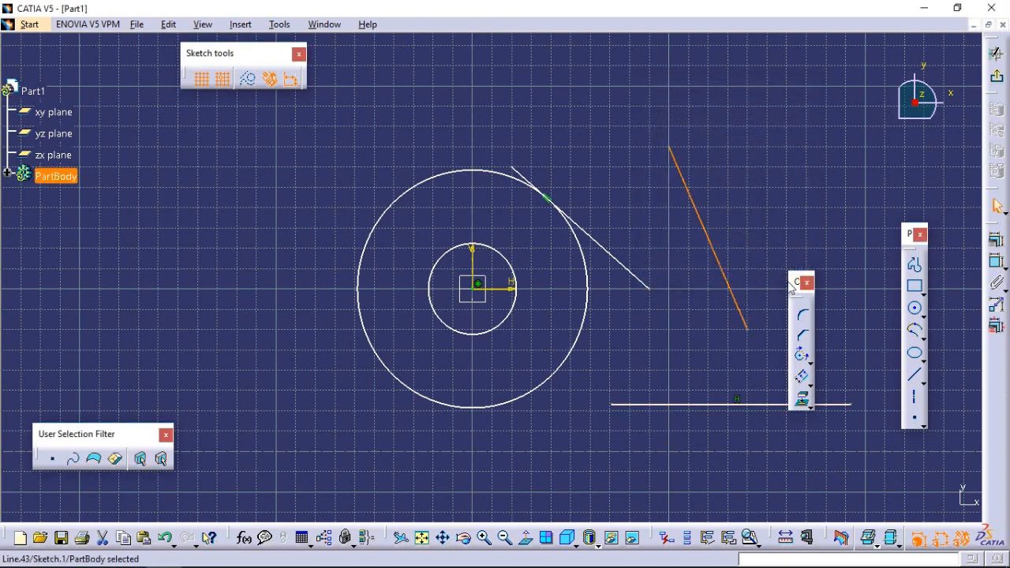
pyautogui.click(997, 243)
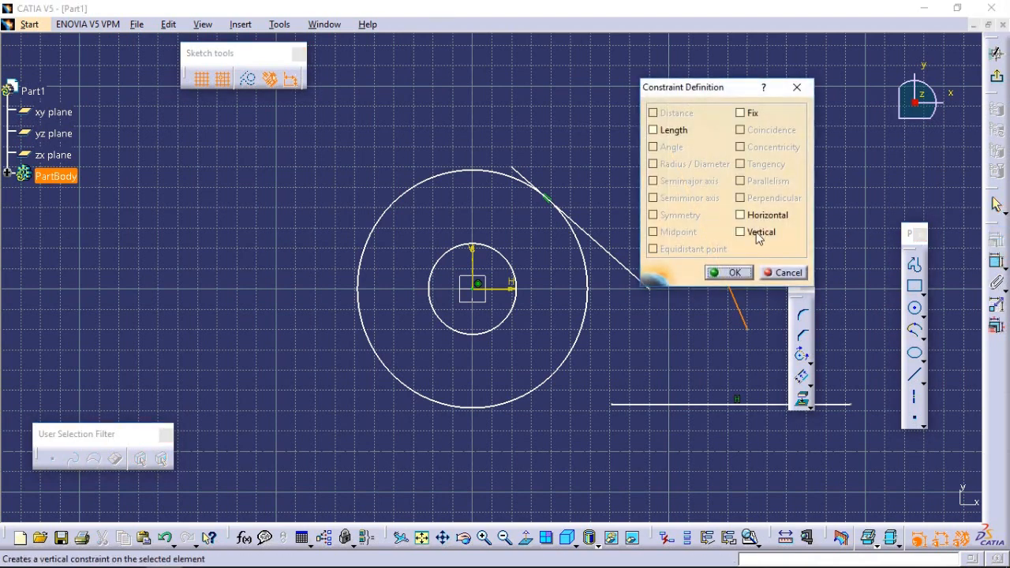
pyautogui.click(758, 233)
pyautogui.click(725, 272)
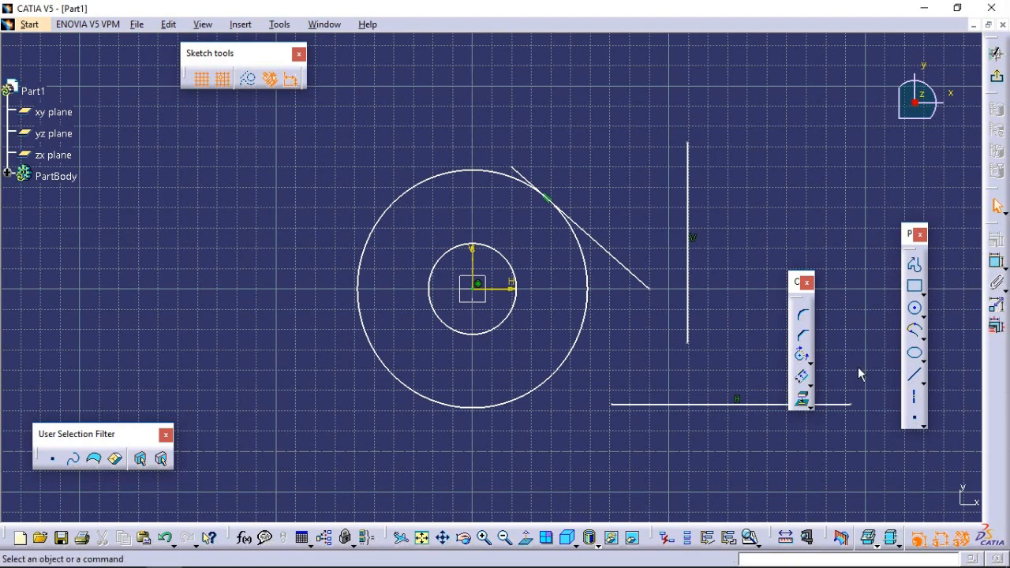
# Step: Try a Parallelism constraint between the vertical line and the horizontal line while keeping their existing constraints
pyautogui.click(688, 312)
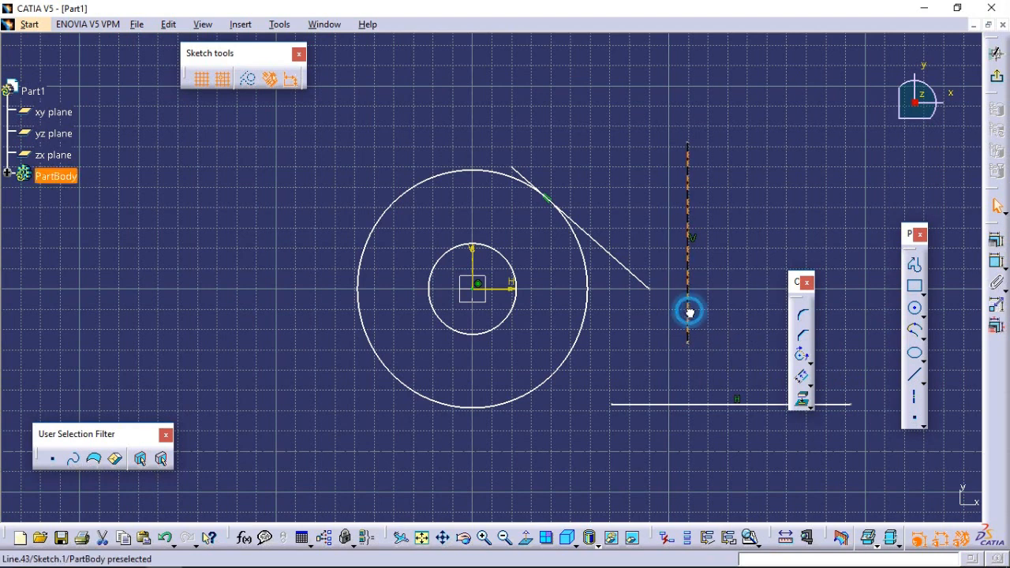
pyautogui.keyDown('ctrl'); pyautogui.click(700, 406); pyautogui.keyUp('ctrl')
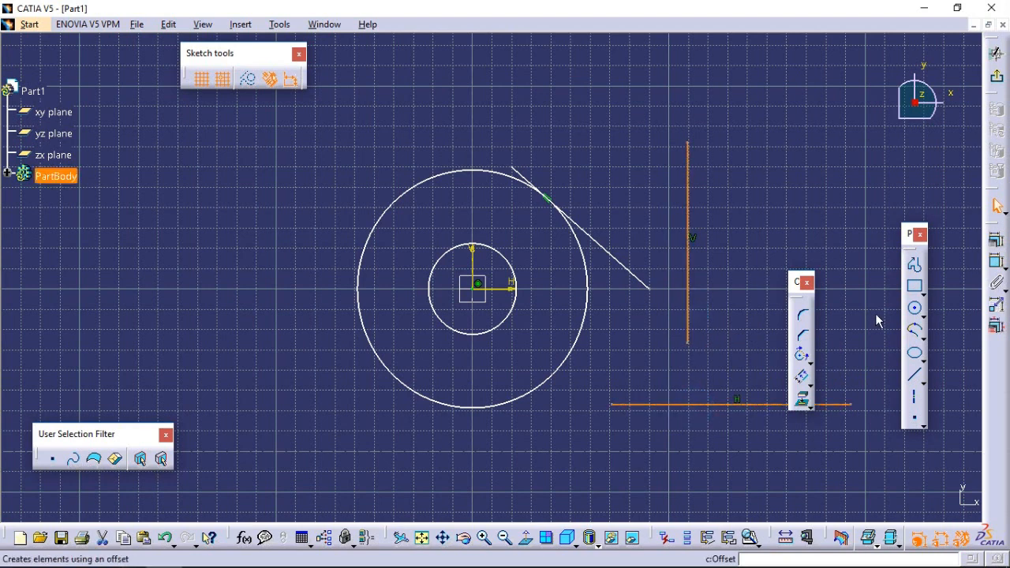
pyautogui.click(992, 239)
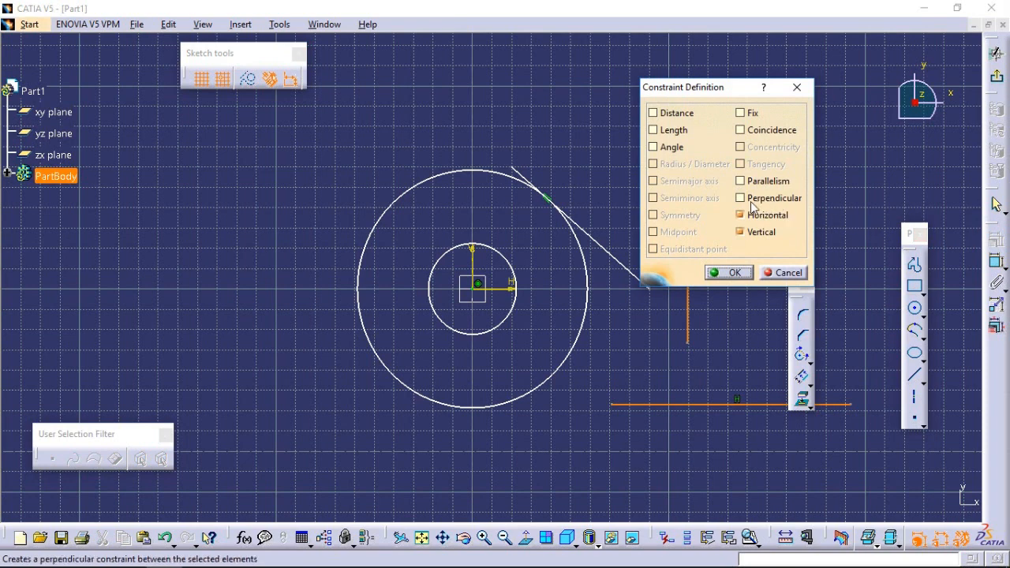
pyautogui.moveTo(718, 88); pyautogui.dragTo(813, 119)
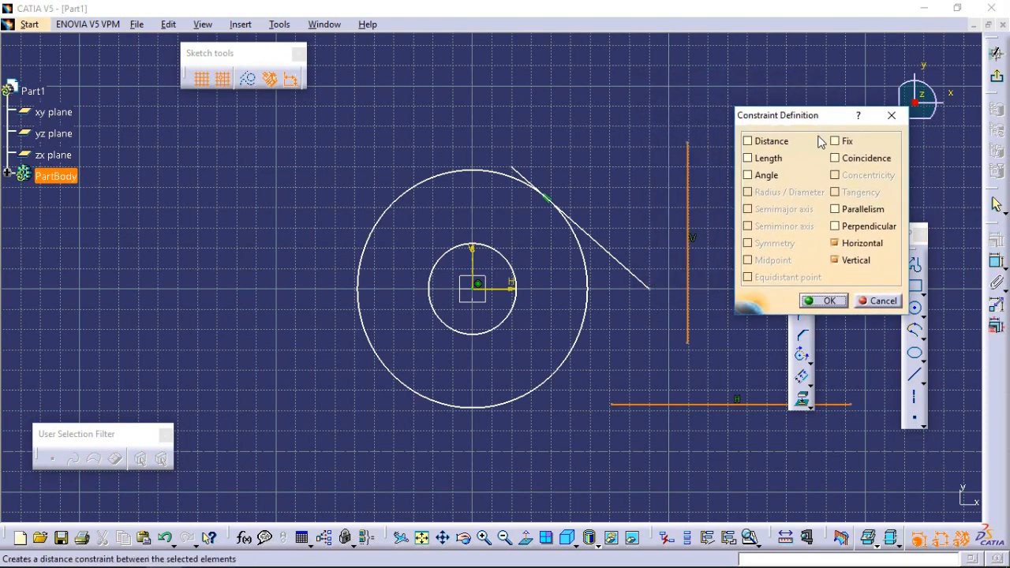
pyautogui.click(860, 209)
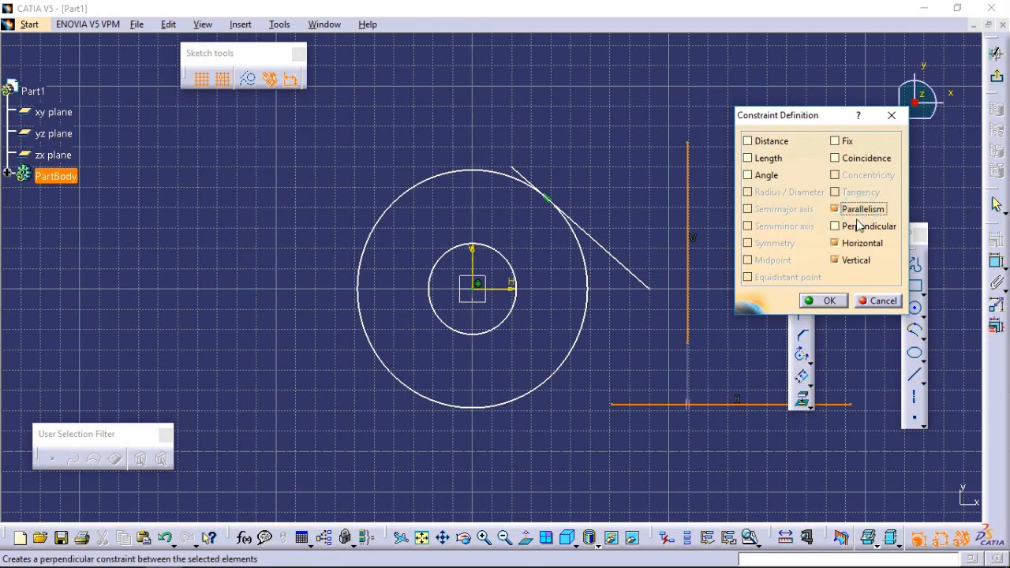
pyautogui.click(828, 300)
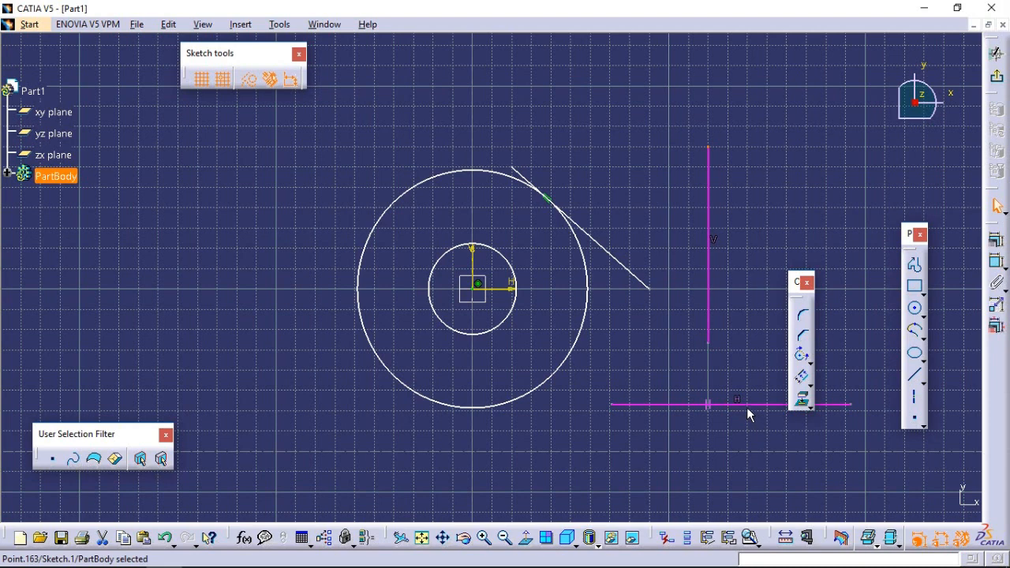
# Step: Delete the Vertical constraint from the upright line
pyautogui.click(714, 243)
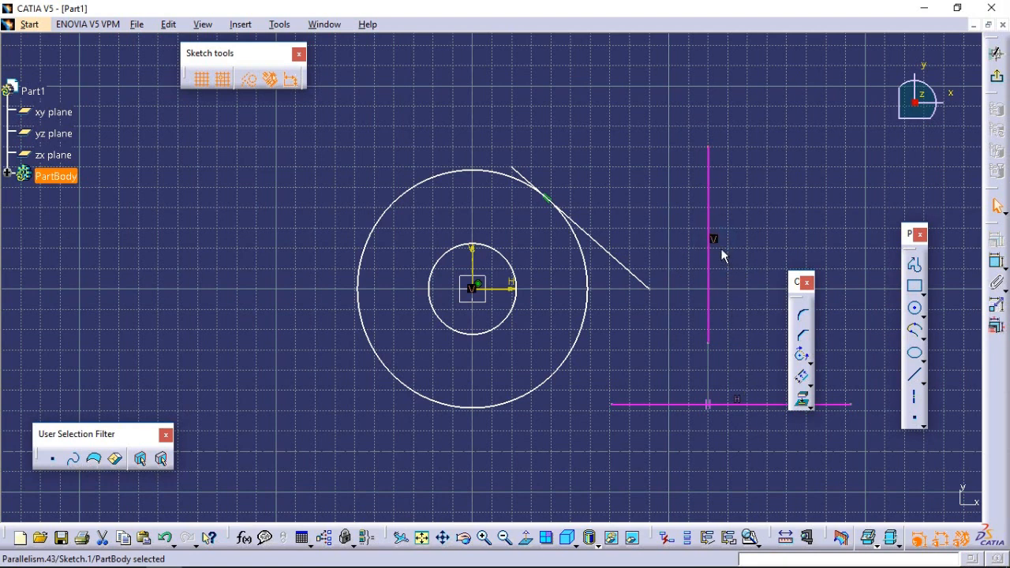
pyautogui.click(714, 238)
pyautogui.press('Delete')
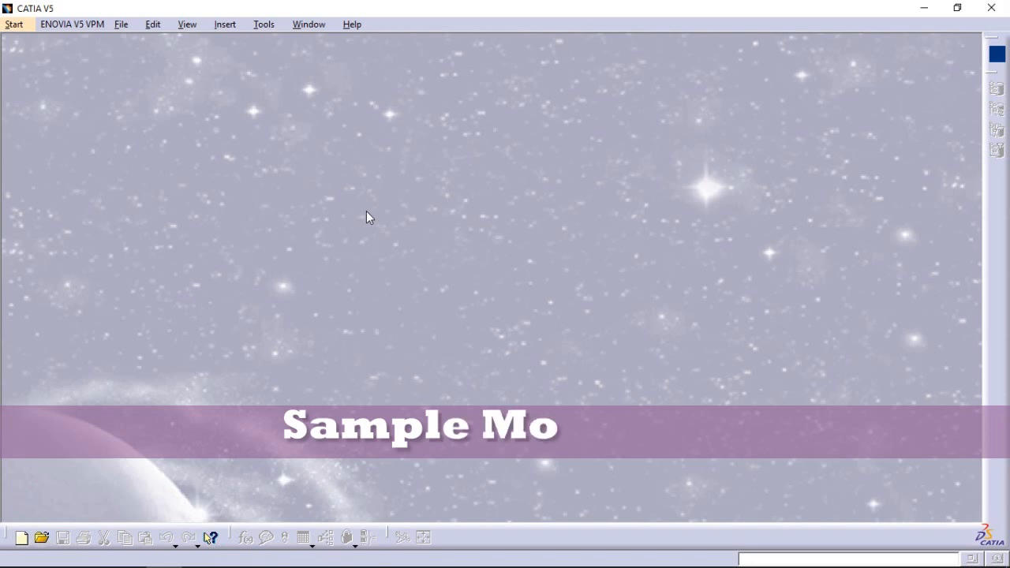
# Step: Create a new Part document named Part1 with hybrid design enabled
pyautogui.click(118, 24)
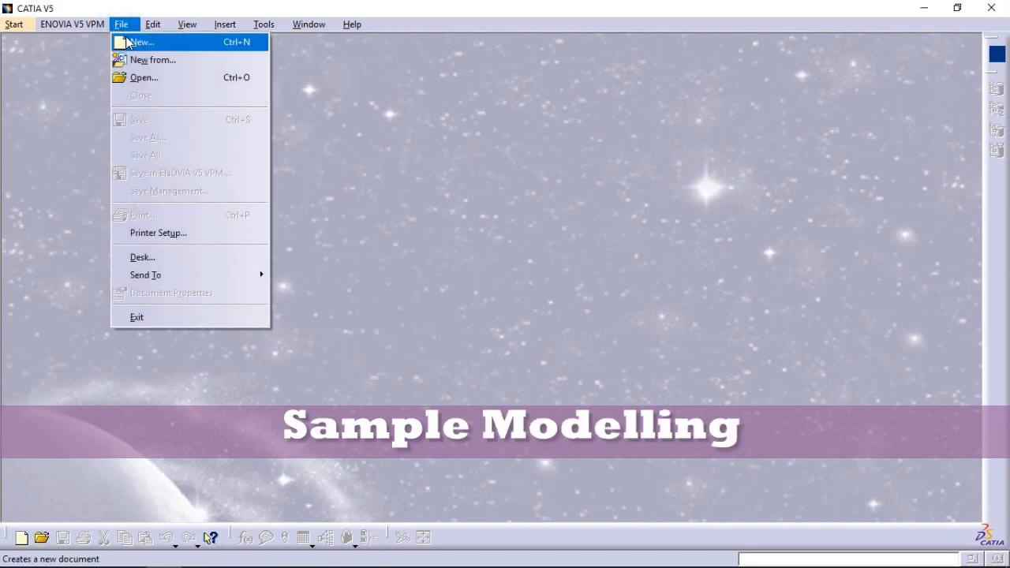
pyautogui.click(129, 42)
pyautogui.write('p')
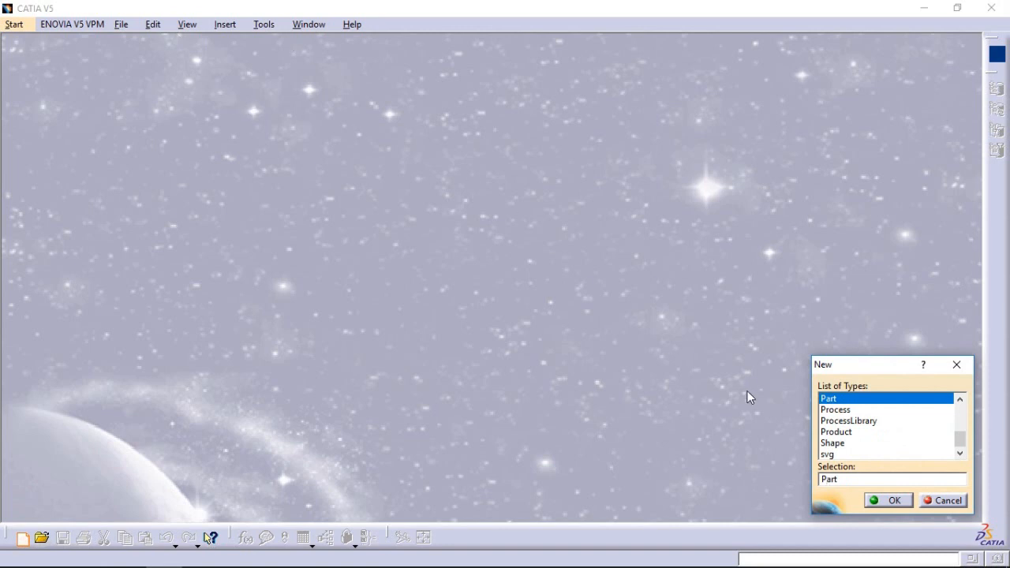
pyautogui.click(891, 502)
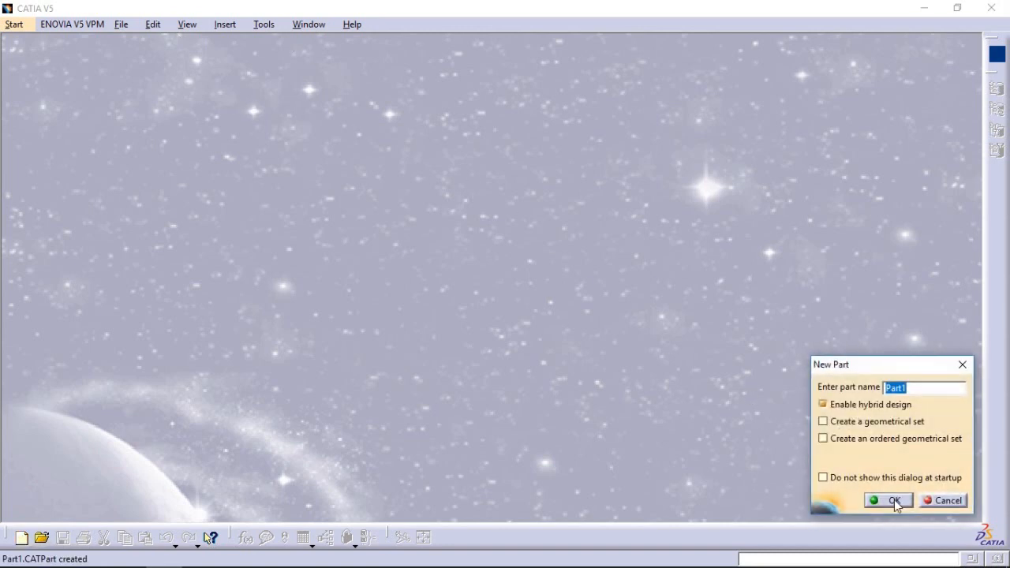
pyautogui.click(892, 500)
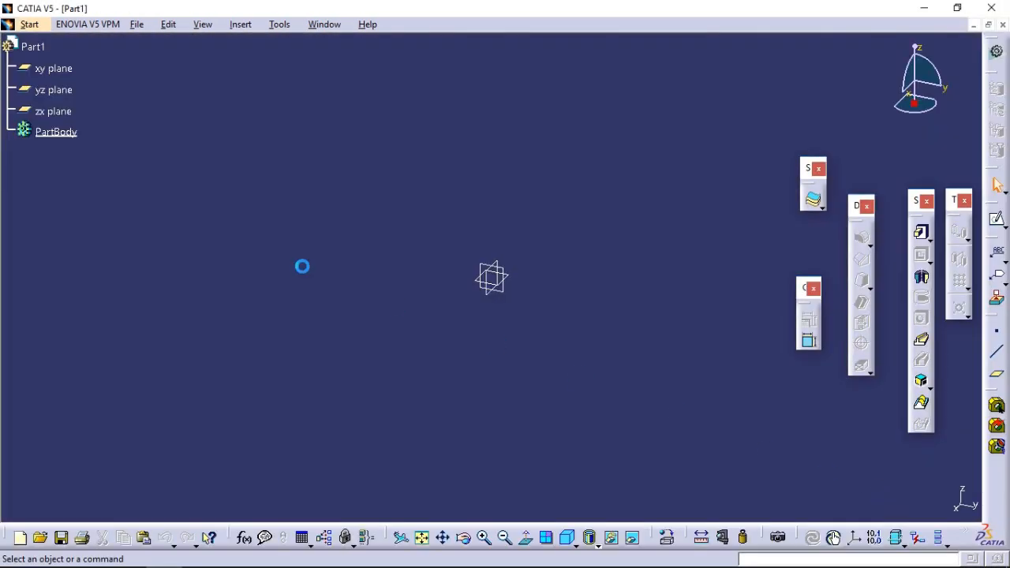
# Step: Sketch a rectangle on the xy plane from the origin, ten grid squares along H and two grid squares downward
pyautogui.click(56, 69)
pyautogui.click(998, 221)
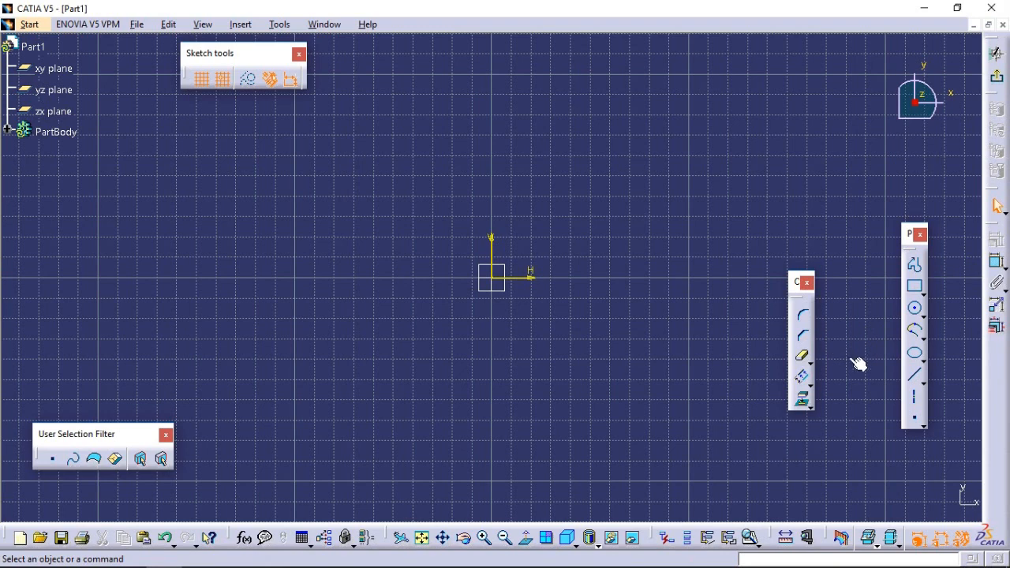
pyautogui.click(915, 285)
pyautogui.click(492, 277)
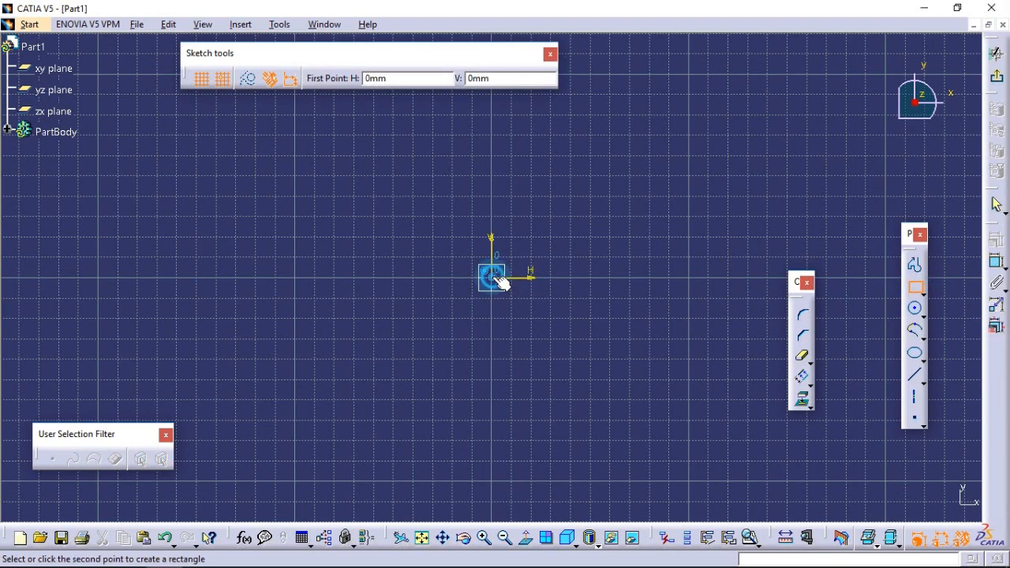
pyautogui.click(688, 318)
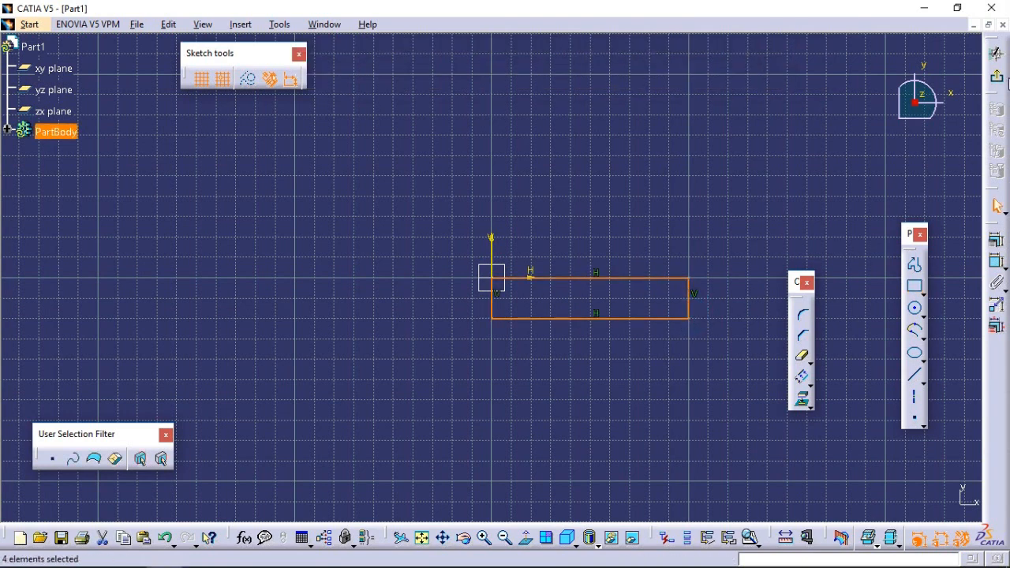
# Step: Exit the sketch and pad the rectangle with a length of 50 mm and mirrored extent
pyautogui.click(996, 53)
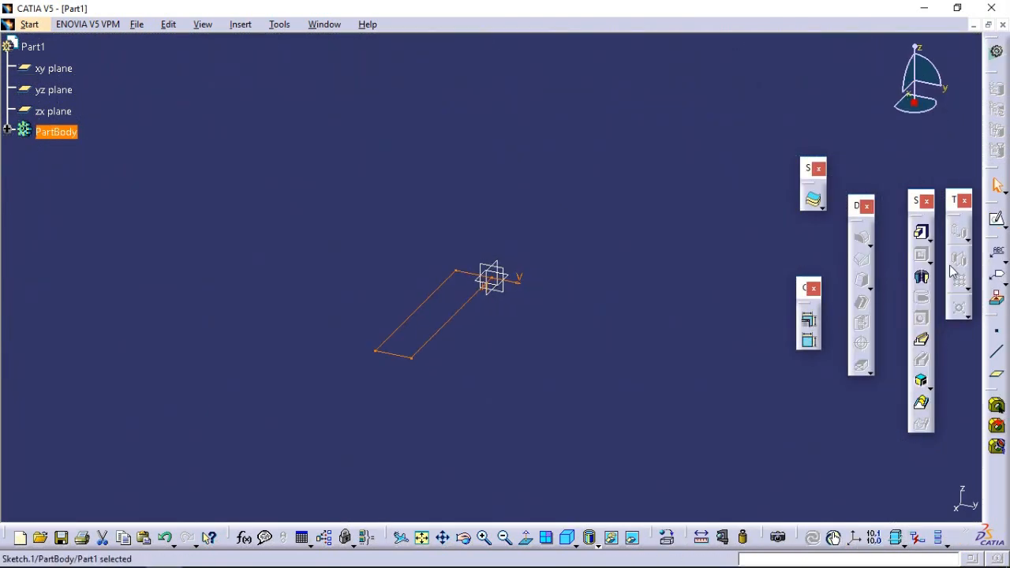
pyautogui.click(923, 235)
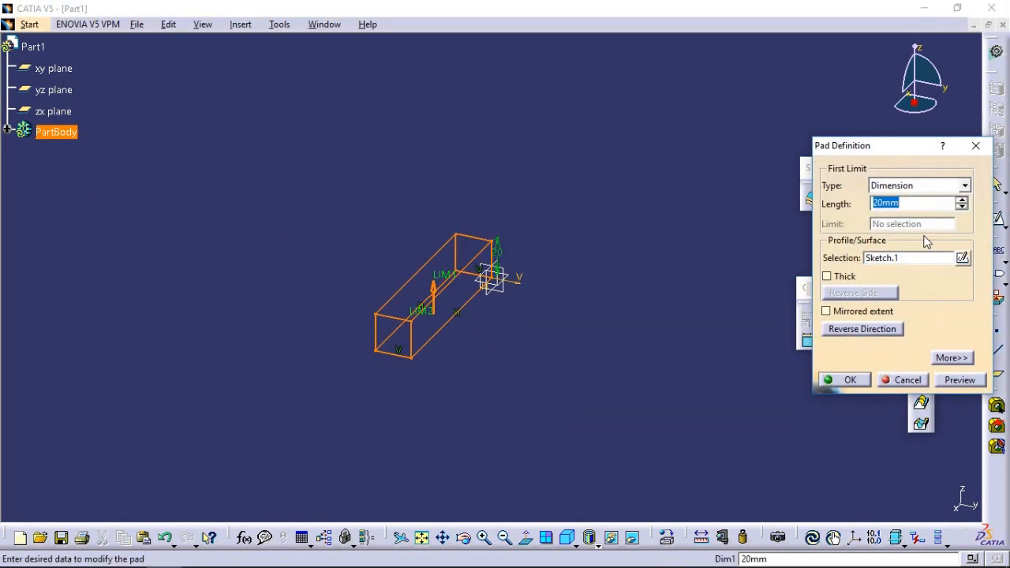
pyautogui.write('50')
pyautogui.click(848, 314)
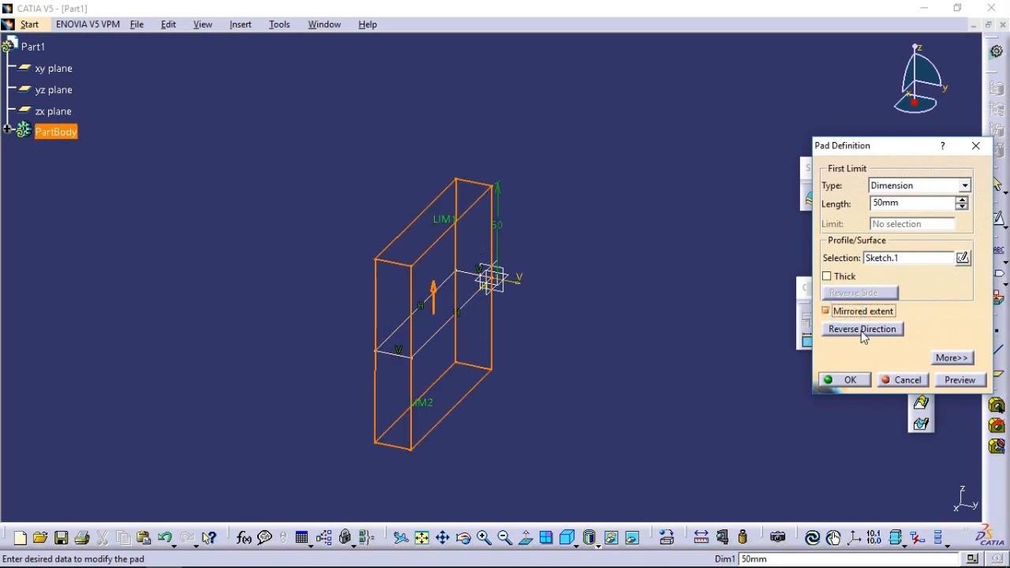
pyautogui.click(848, 380)
pyautogui.click(673, 378)
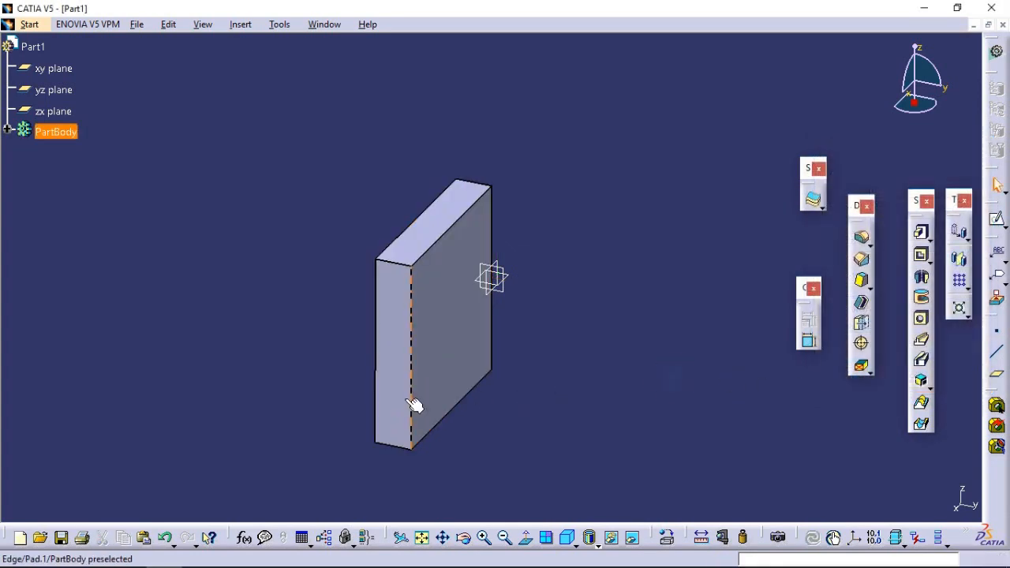
# Step: Sketch a 90 by 100 mm rectangle on the pad's narrow end face, starting from H 0 mm, V 50 mm
pyautogui.click(398, 394)
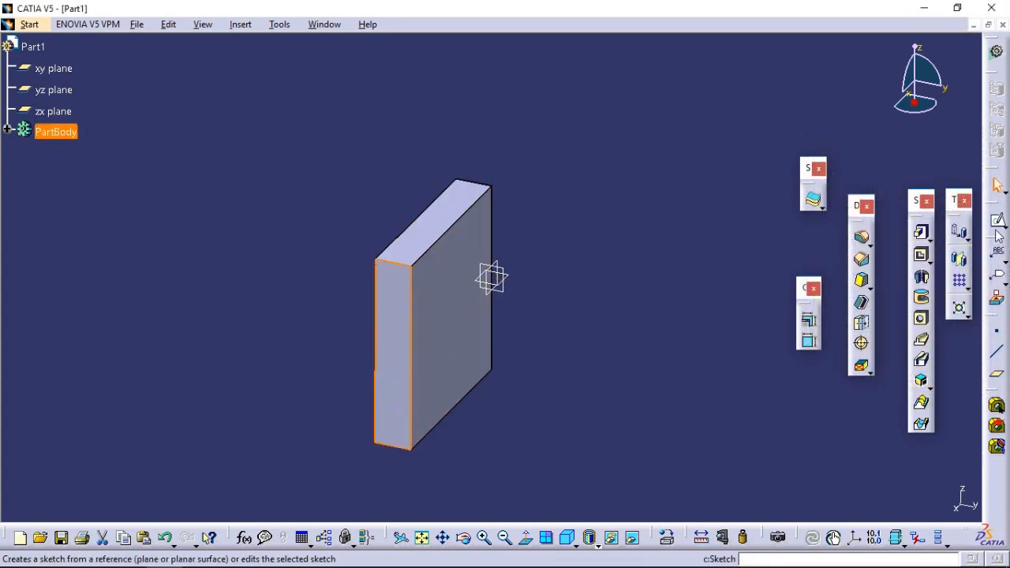
pyautogui.click(998, 230)
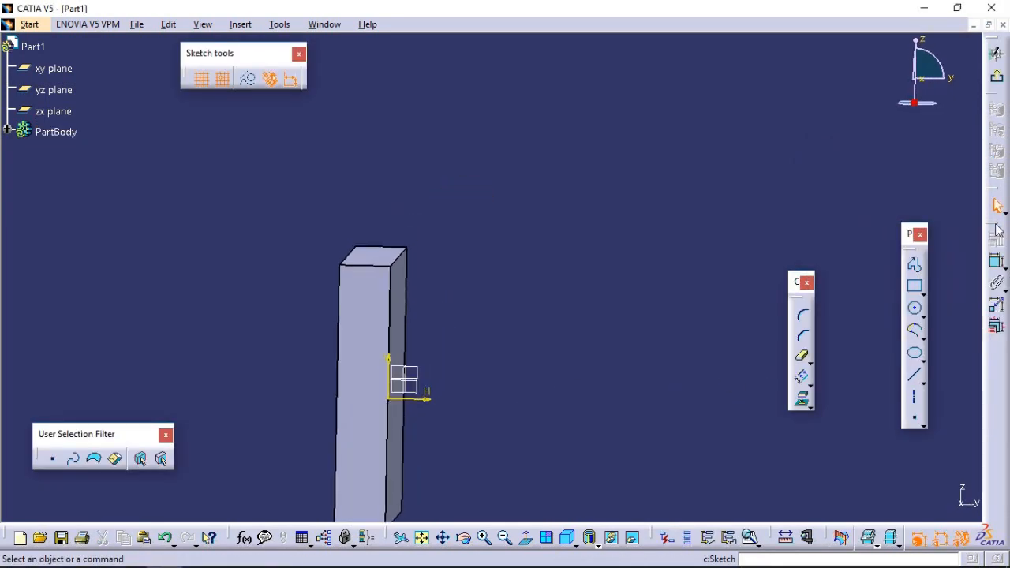
pyautogui.click(446, 539)
pyautogui.moveTo(476, 473)
pyautogui.mouseDown()
pyautogui.moveTo(557, 344)
pyautogui.moveTo(572, 349)
pyautogui.mouseUp()
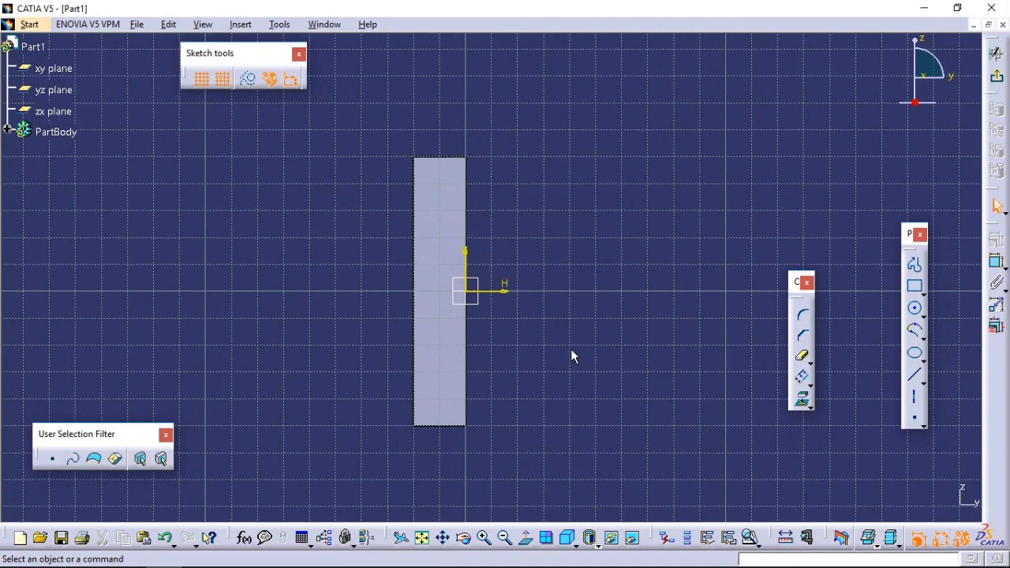
pyautogui.click(915, 287)
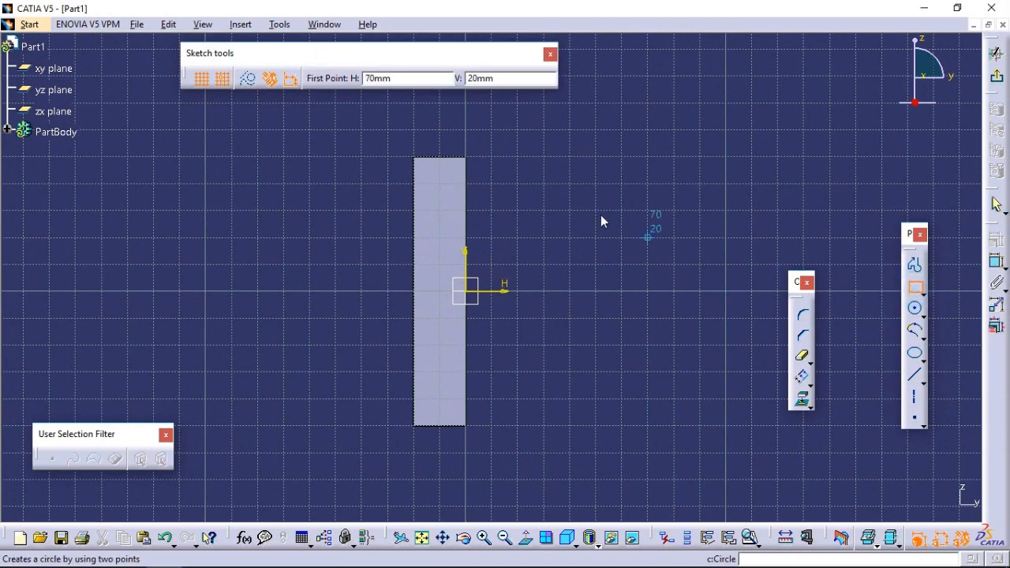
pyautogui.click(471, 161)
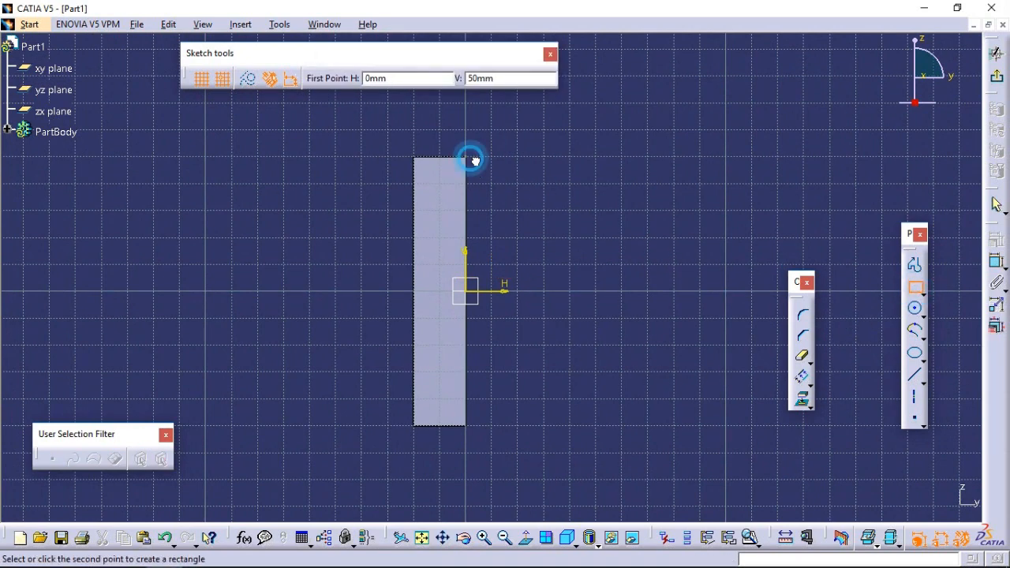
pyautogui.click(708, 421)
# Step: Sketch a circle of radius 50 mm centred at the midpoint of the rectangle's outer vertical side
pyautogui.click(916, 310)
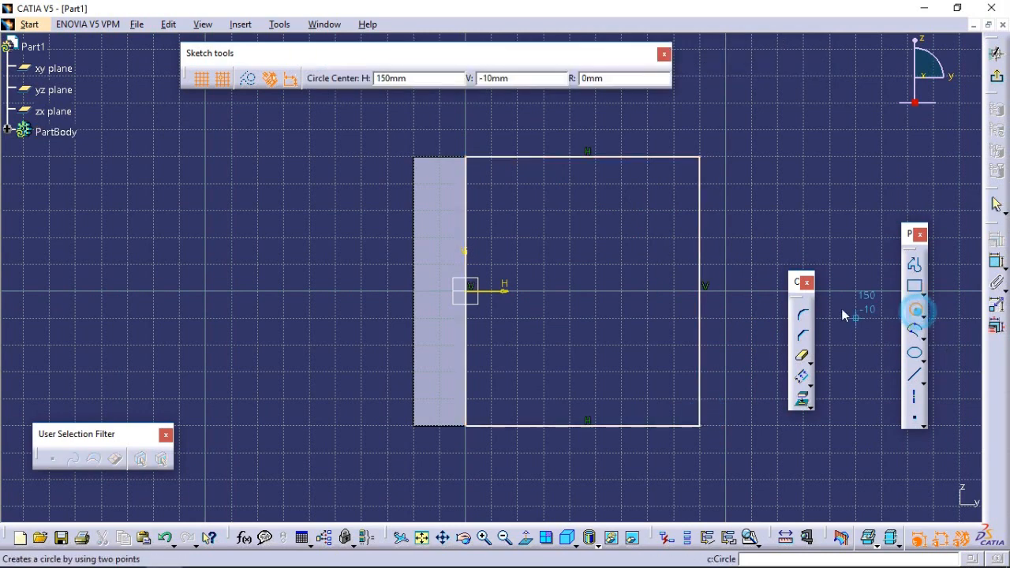
pyautogui.click(700, 293)
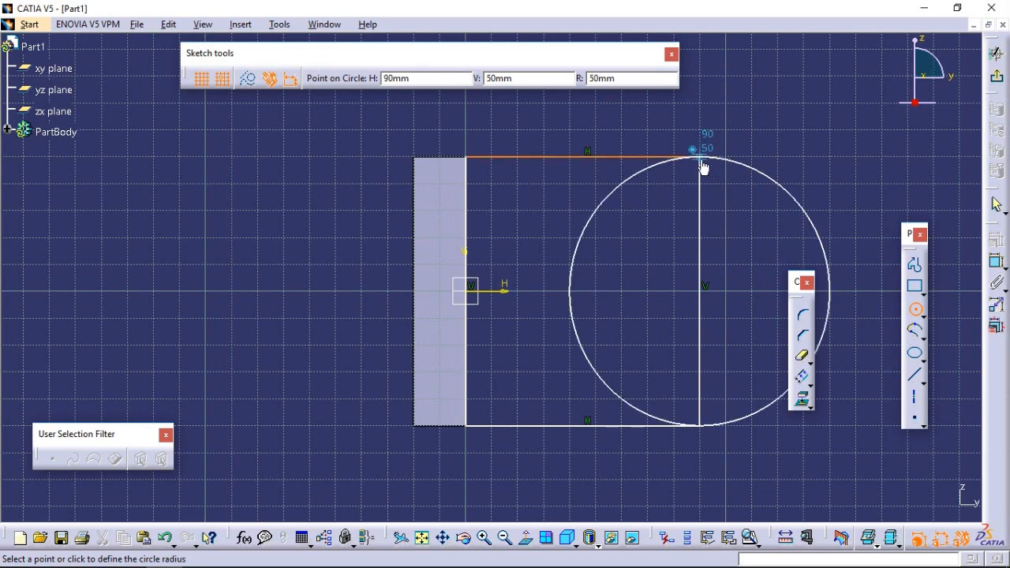
pyautogui.click(703, 167)
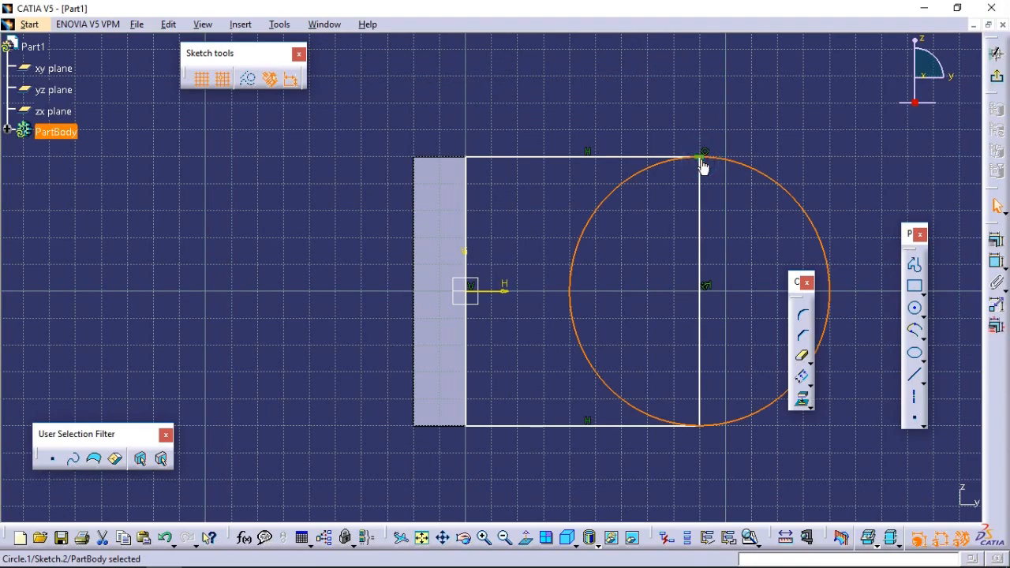
# Step: Quick Trim the circle's half inside the rectangle and the rectangle's outer vertical side, leaving a rounded-end profile
pyautogui.click(444, 537)
pyautogui.moveTo(516, 492)
pyautogui.mouseDown()
pyautogui.moveTo(460, 469)
pyautogui.moveTo(374, 487)
pyautogui.mouseUp()
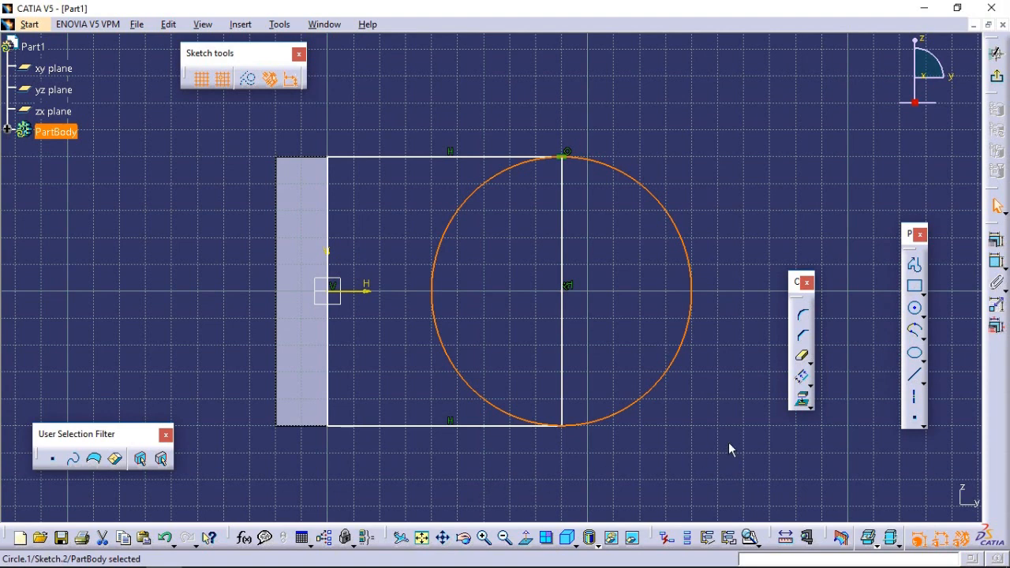
pyautogui.click(803, 365)
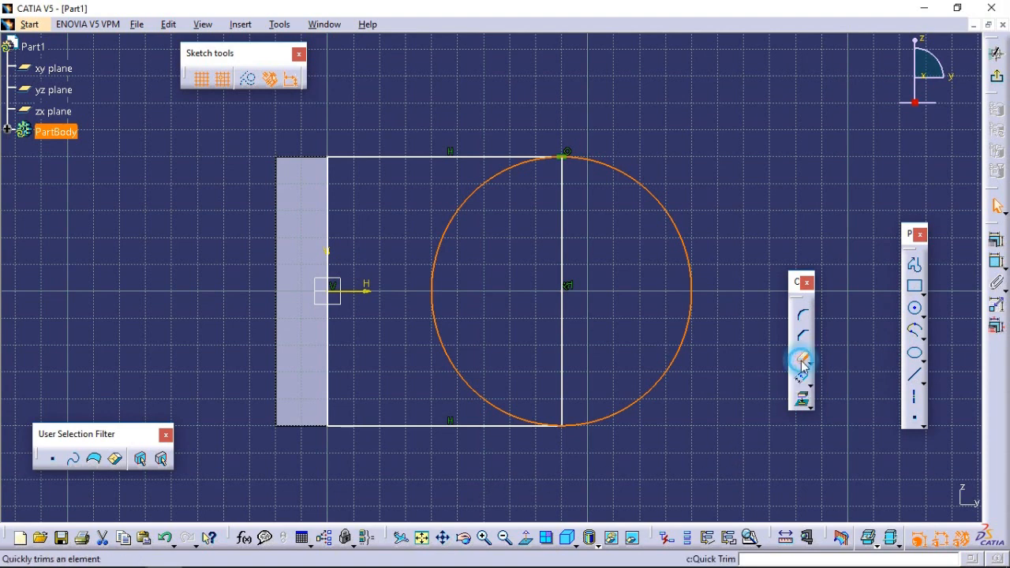
pyautogui.click(452, 359)
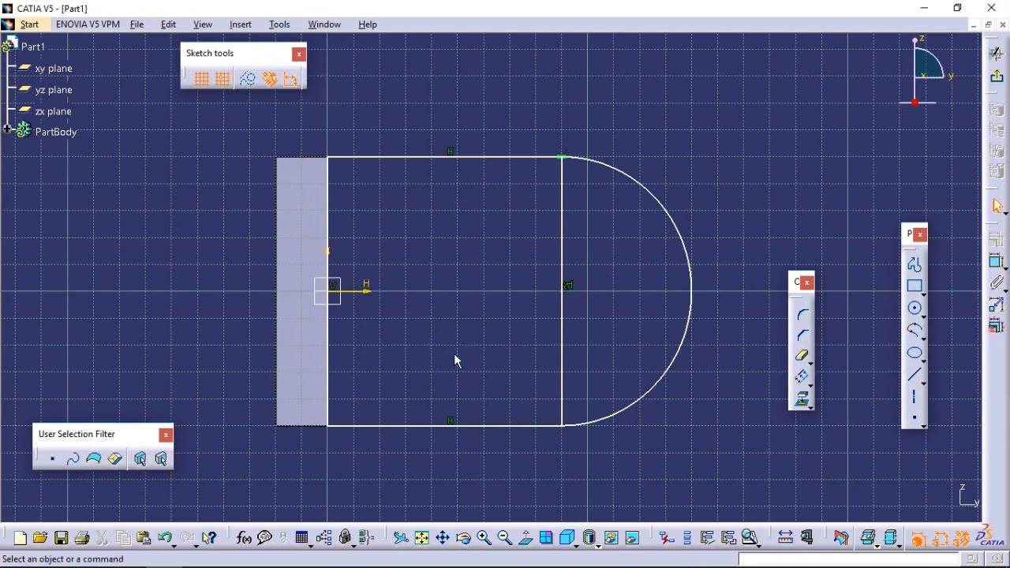
pyautogui.click(801, 356)
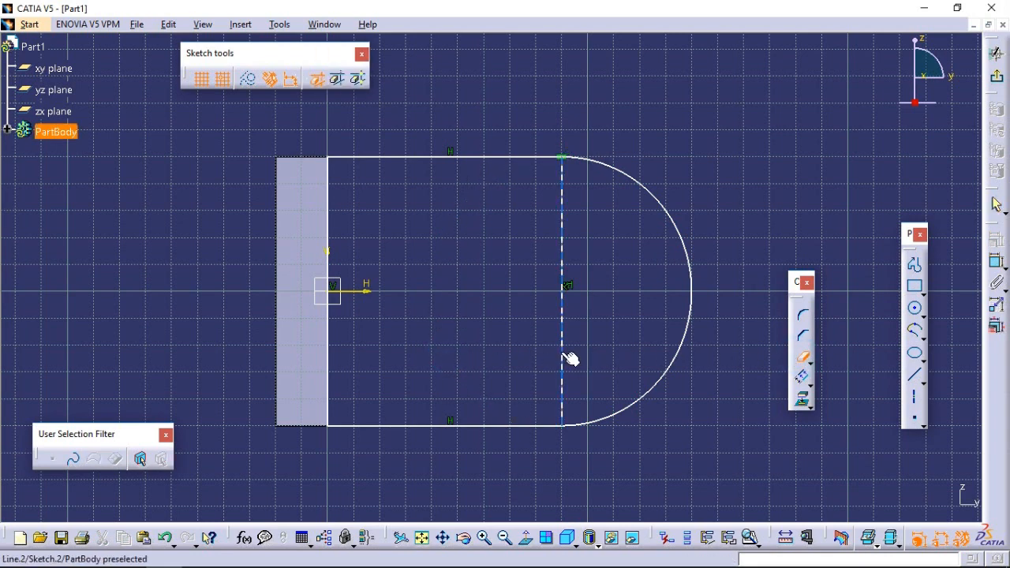
pyautogui.click(563, 355)
pyautogui.click(560, 330)
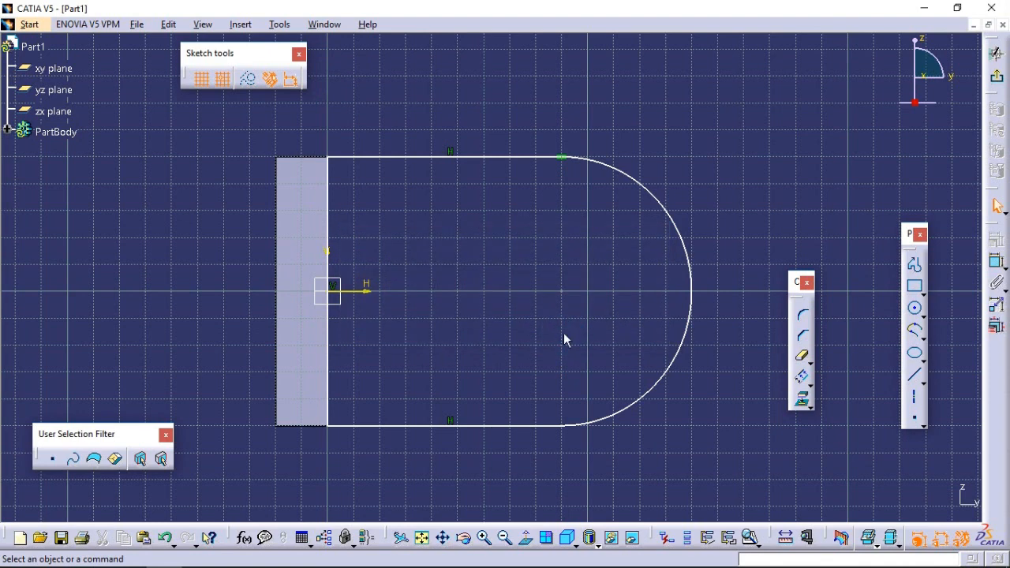
# Step: Sketch a smaller circle concentric with the end arc at H 90 mm, through a point two grid squares across and two up
pyautogui.click(914, 308)
pyautogui.click(562, 291)
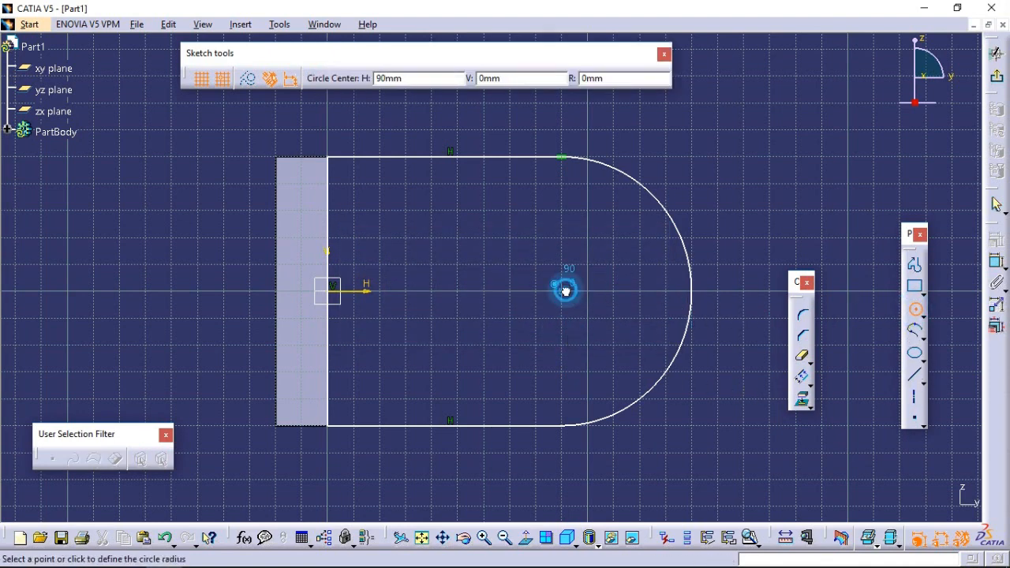
pyautogui.click(613, 240)
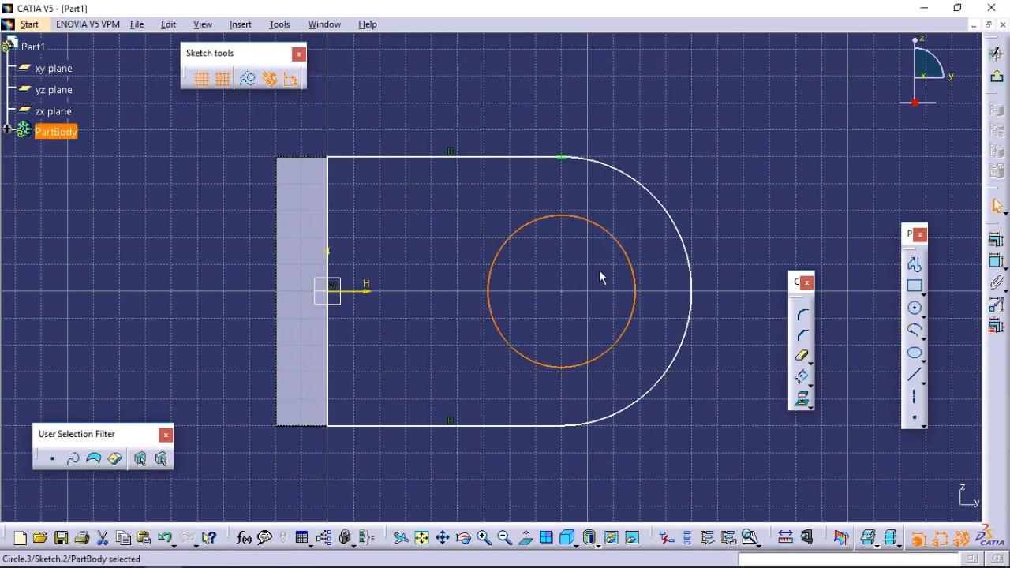
# Step: Move the shared centre of the arc and inner circle along H toward the pad until it is six grid squares from the origin
pyautogui.moveTo(562, 293); pyautogui.dragTo(512, 294)
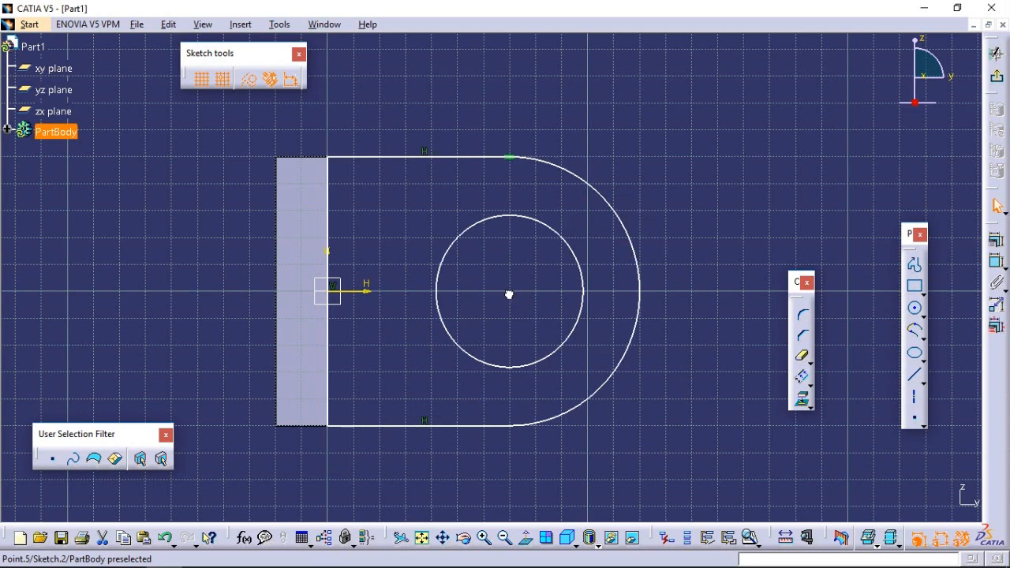
pyautogui.moveTo(499, 294); pyautogui.dragTo(496, 294)
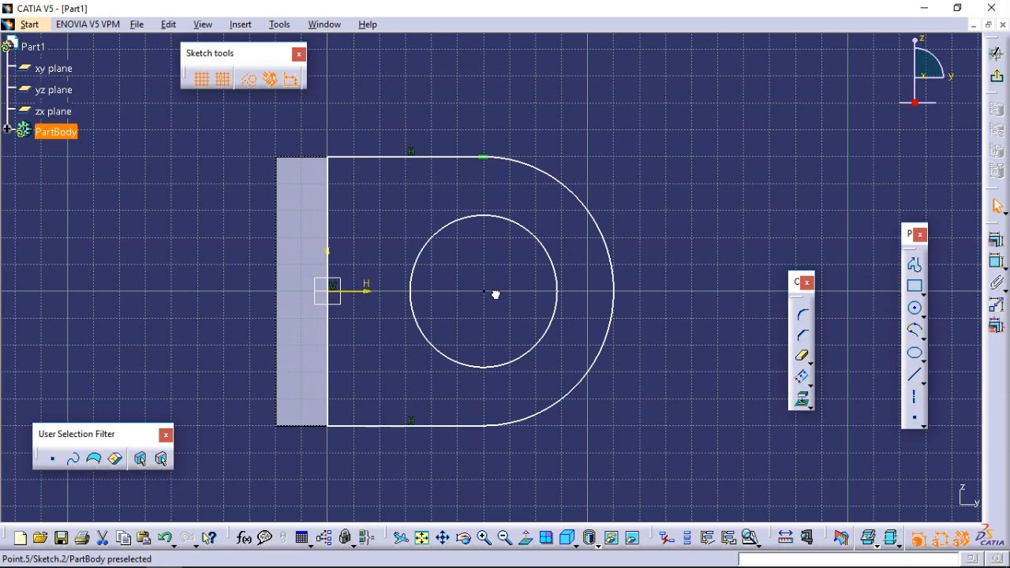
pyautogui.click(495, 294)
# Step: Exit the sketch and pad the rounded profile with its hole 10 mm in the reversed direction
pyautogui.click(996, 52)
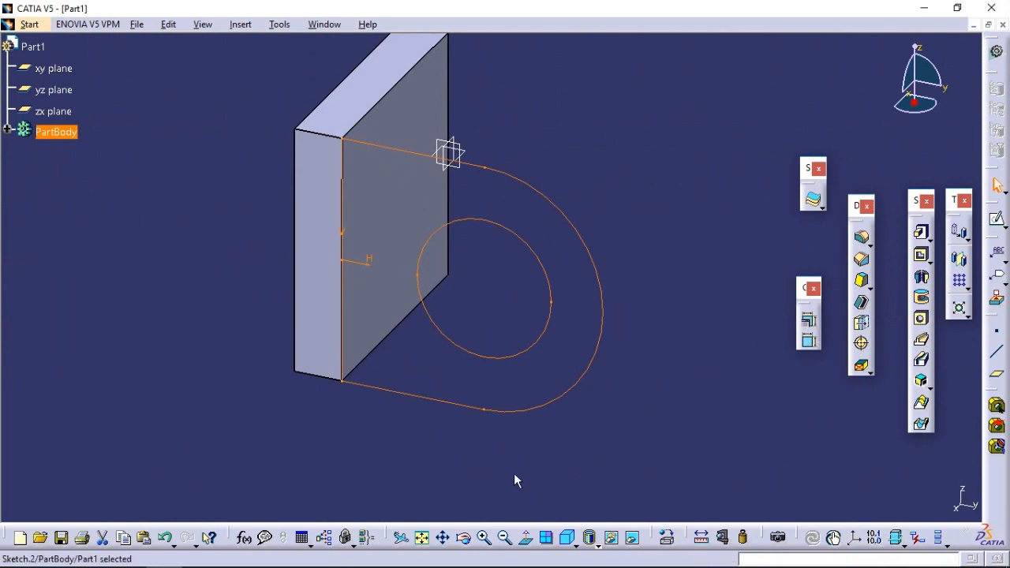
pyautogui.click(463, 537)
pyautogui.moveTo(620, 172)
pyautogui.mouseDown()
pyautogui.moveTo(557, 361)
pyautogui.moveTo(496, 356)
pyautogui.moveTo(620, 309)
pyautogui.moveTo(666, 228)
pyautogui.moveTo(652, 195)
pyautogui.moveTo(591, 259)
pyautogui.mouseUp()
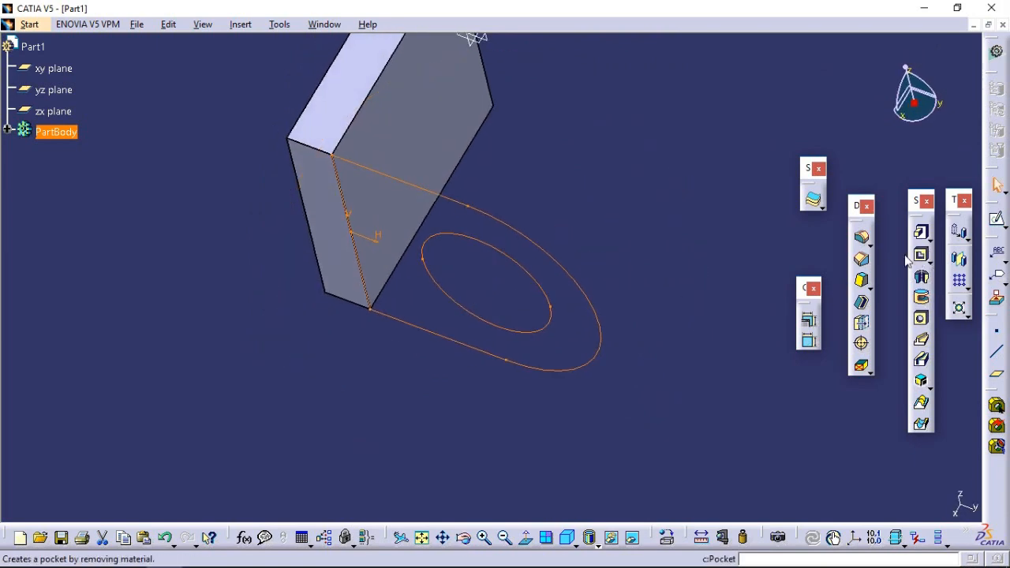
pyautogui.click(920, 232)
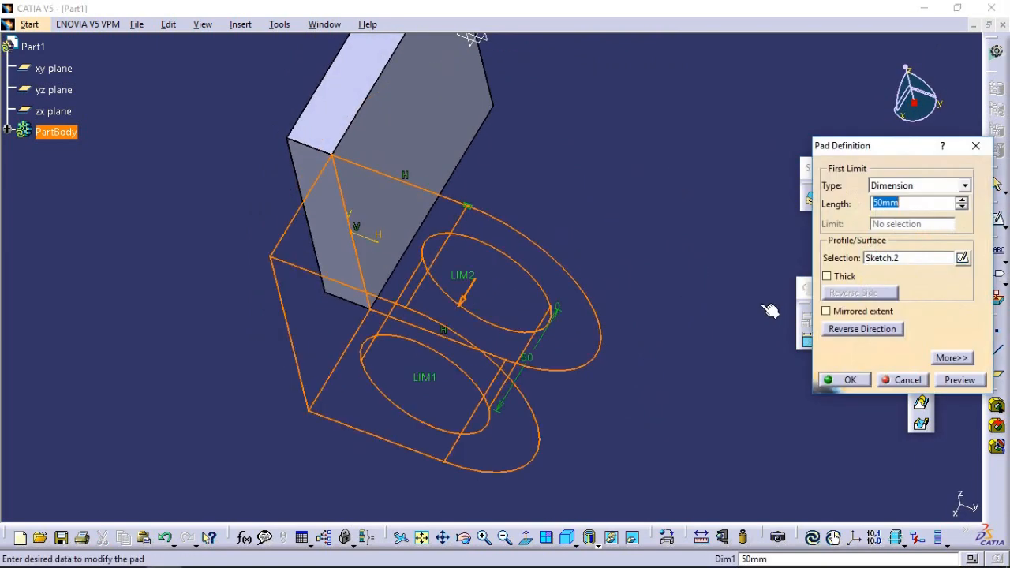
pyautogui.click(868, 330)
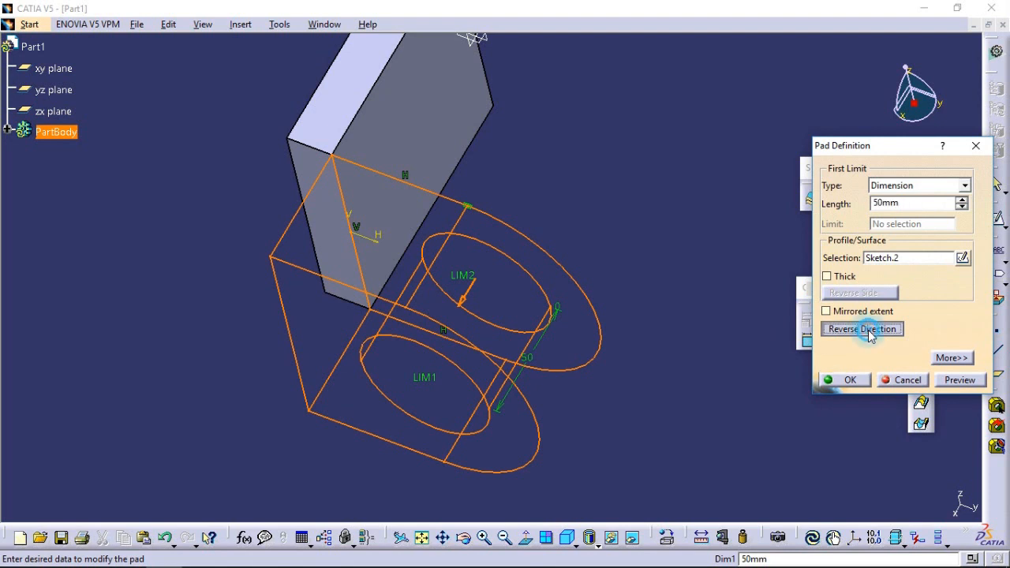
pyautogui.doubleClick(890, 203)
pyautogui.write('10')
pyautogui.click(958, 381)
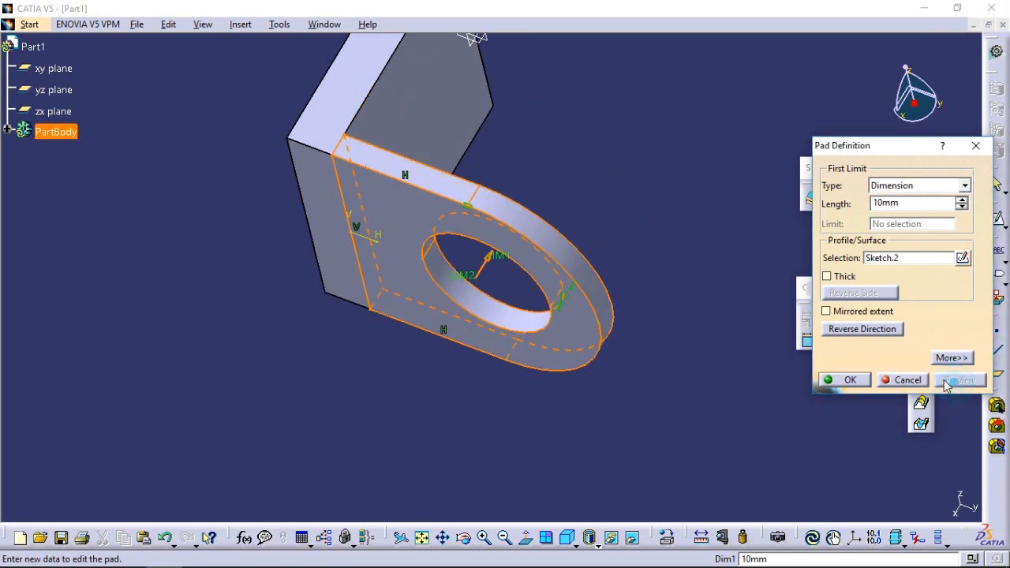
pyautogui.click(849, 380)
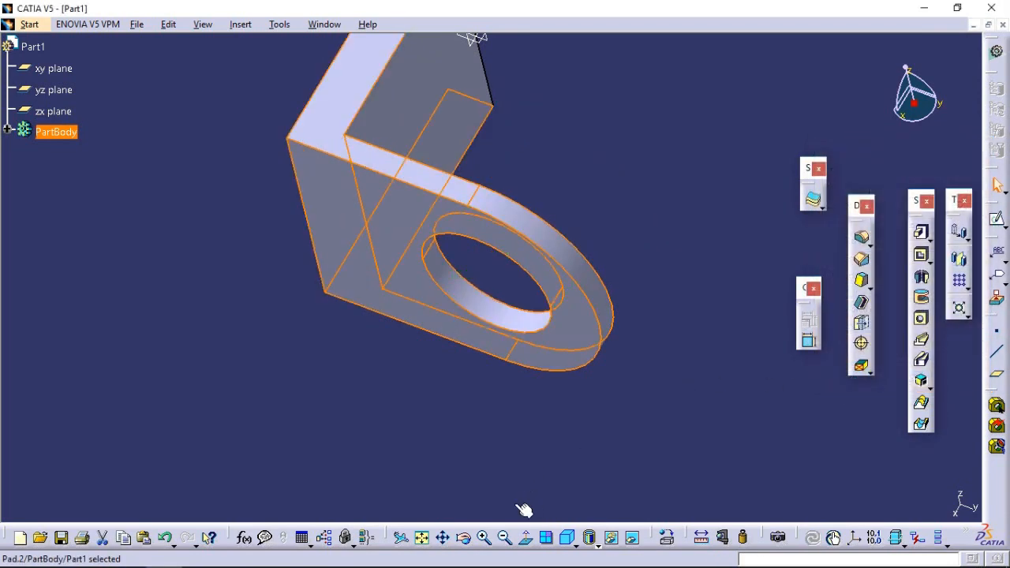
# Step: Mirror the current solid about the plate's narrow end face at the origin, opposite the rounded lug
pyautogui.click(464, 537)
pyautogui.click(597, 194)
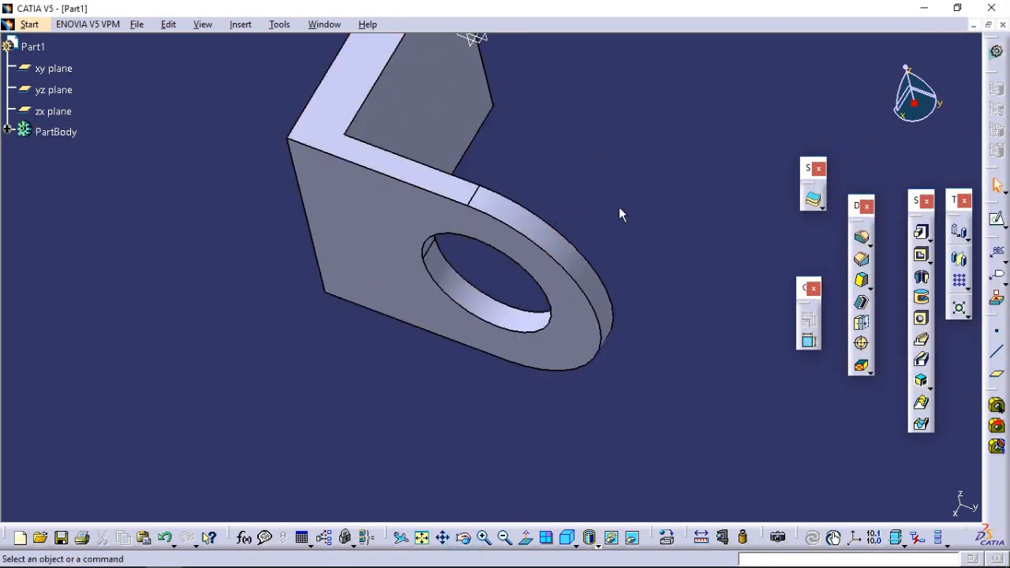
pyautogui.click(463, 539)
pyautogui.moveTo(605, 190); pyautogui.dragTo(602, 437)
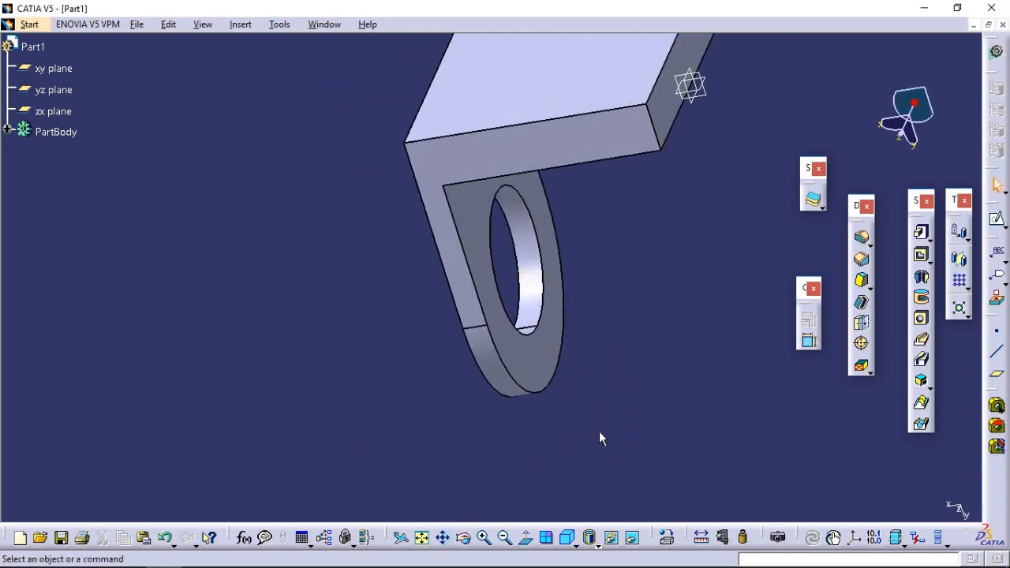
pyautogui.click(446, 538)
pyautogui.moveTo(534, 392); pyautogui.dragTo(388, 468, button='middle')
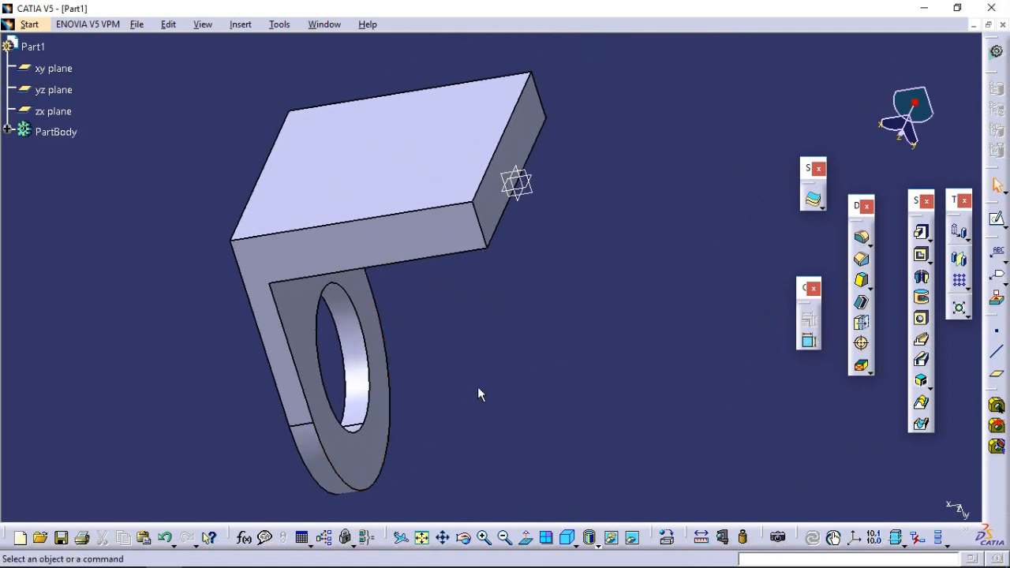
pyautogui.click(239, 25)
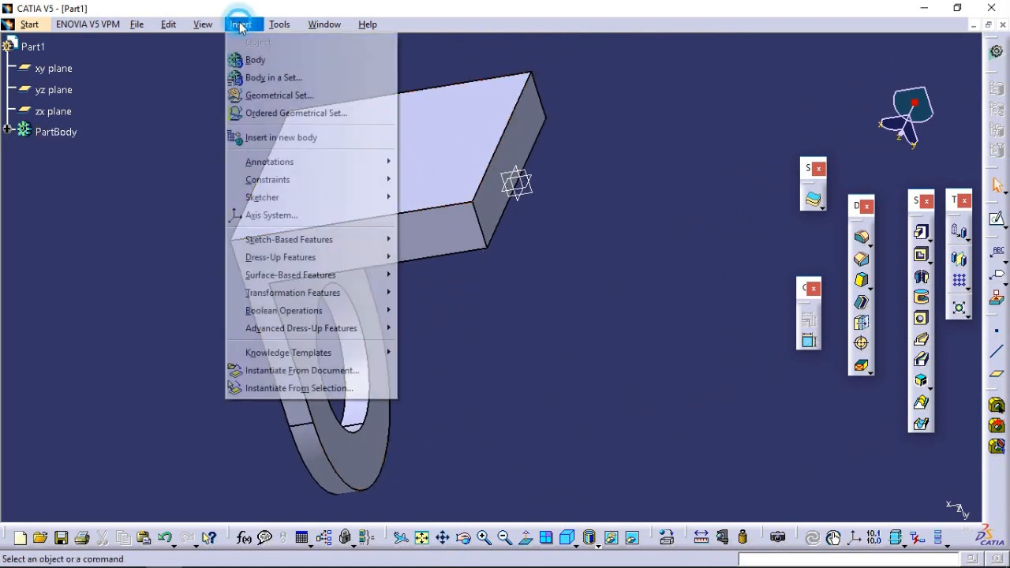
pyautogui.moveTo(341, 296)
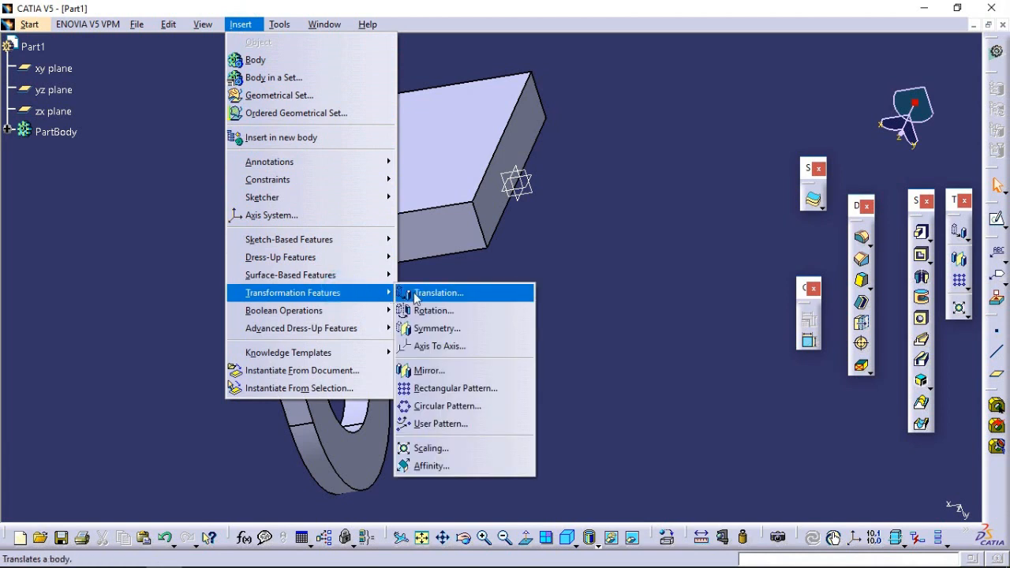
pyautogui.click(447, 372)
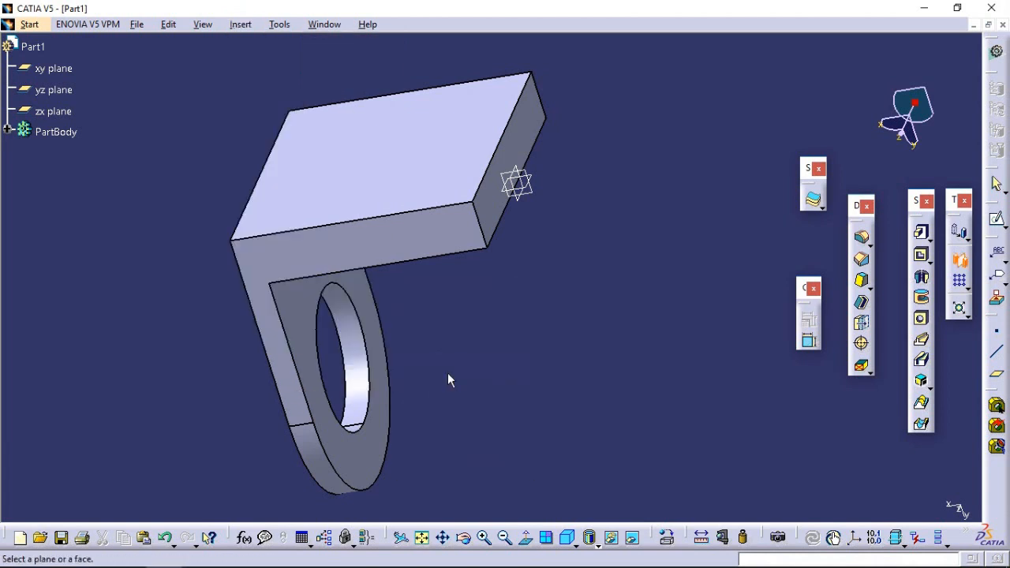
pyautogui.click(500, 219)
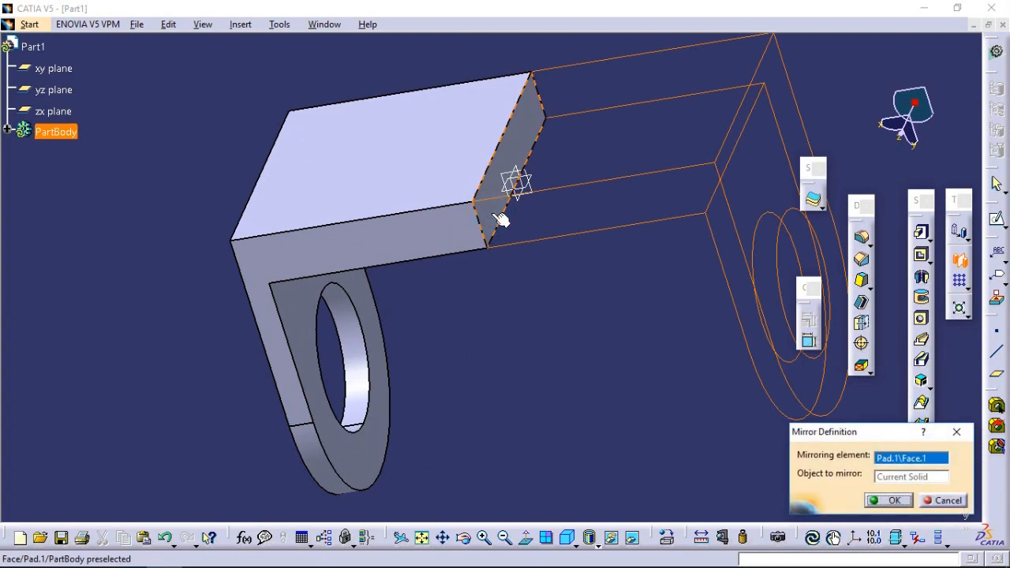
pyautogui.click(890, 502)
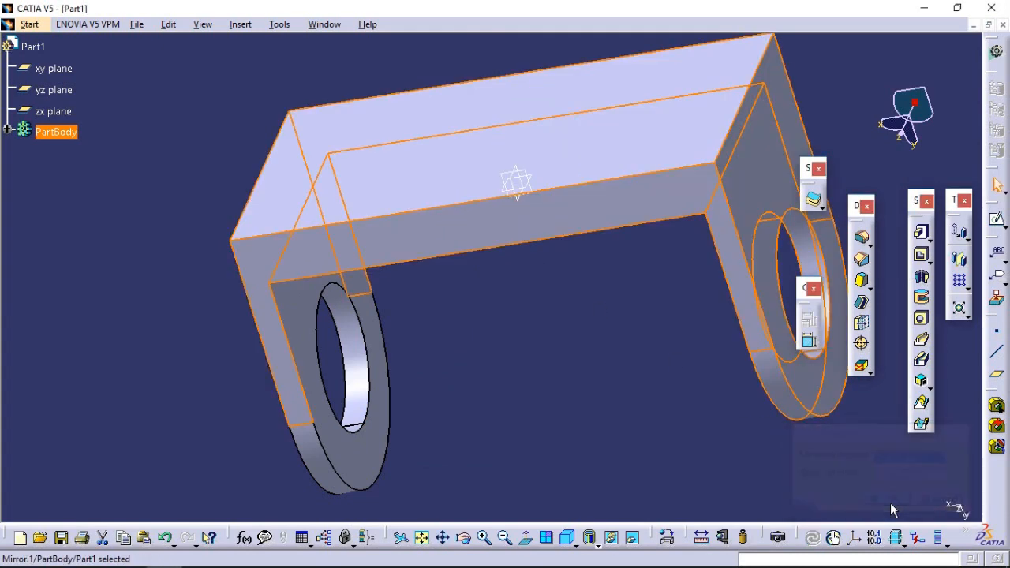
# Step: Set the pad length of the rounded holed lug to 20 mm
pyautogui.click(464, 543)
pyautogui.moveTo(465, 482); pyautogui.dragTo(411, 461)
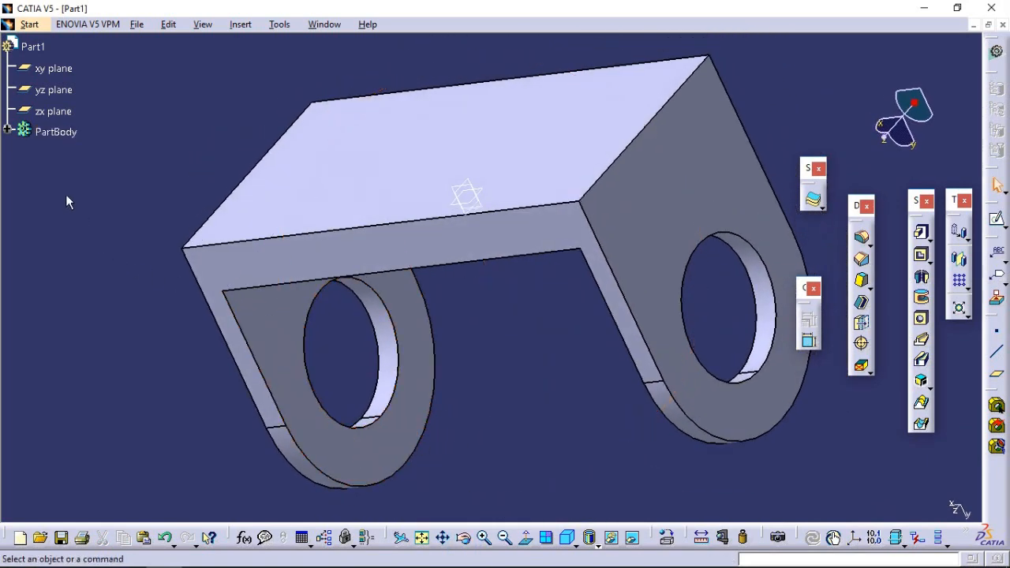
pyautogui.click(8, 131)
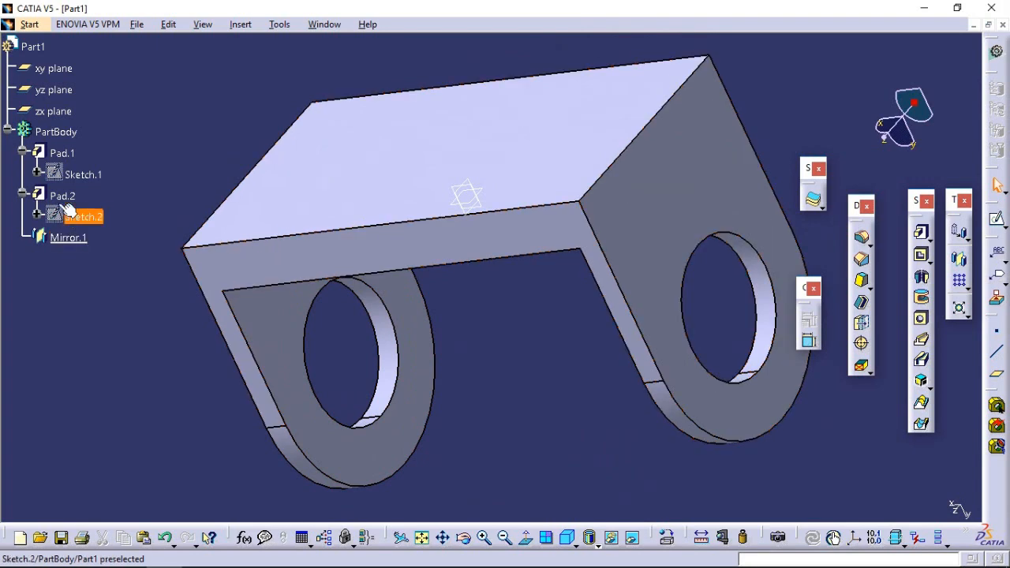
pyautogui.click(60, 195)
pyautogui.doubleClick(60, 195)
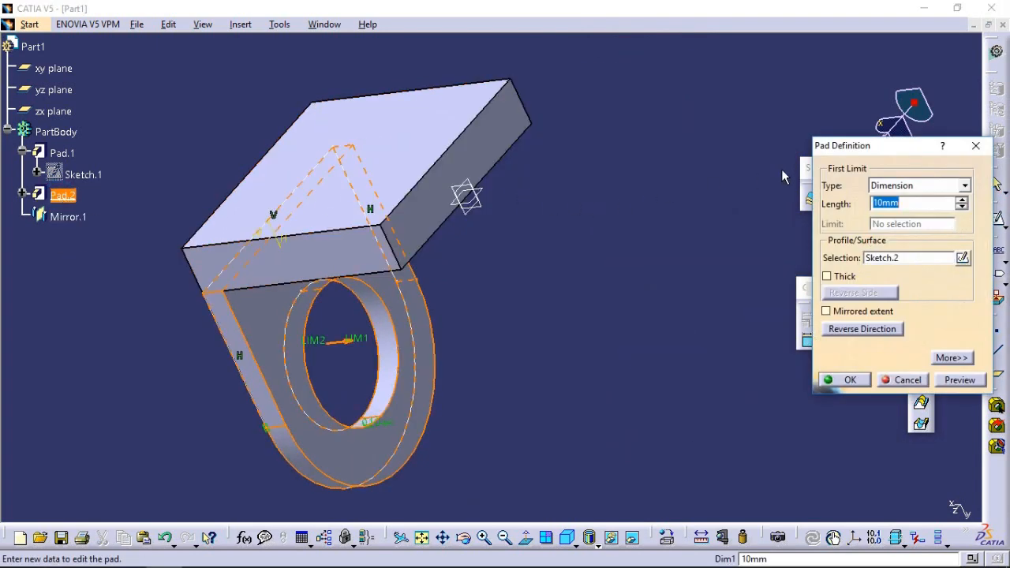
pyautogui.moveTo(861, 150); pyautogui.dragTo(636, 173)
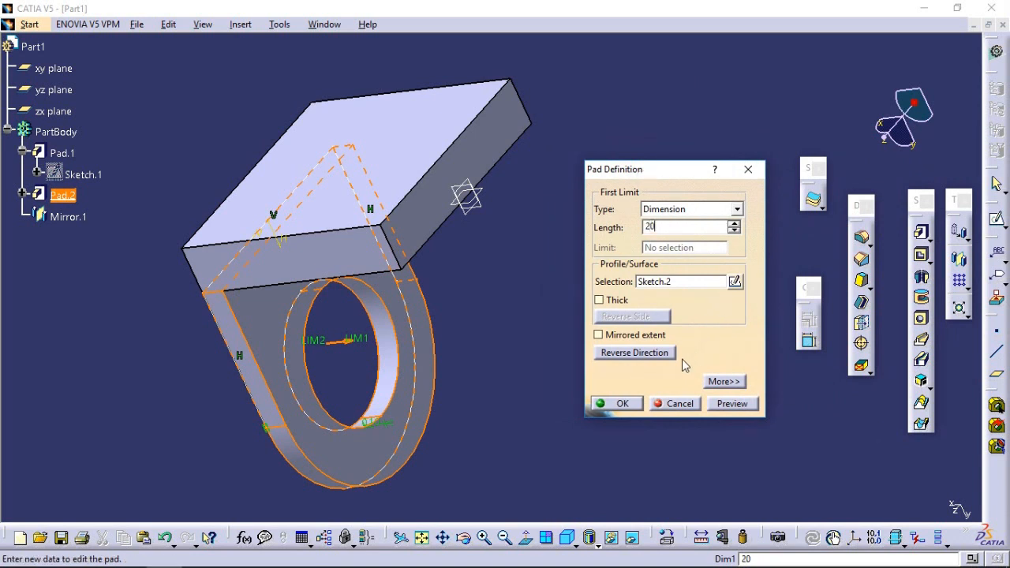
pyautogui.click(729, 403)
pyautogui.click(623, 404)
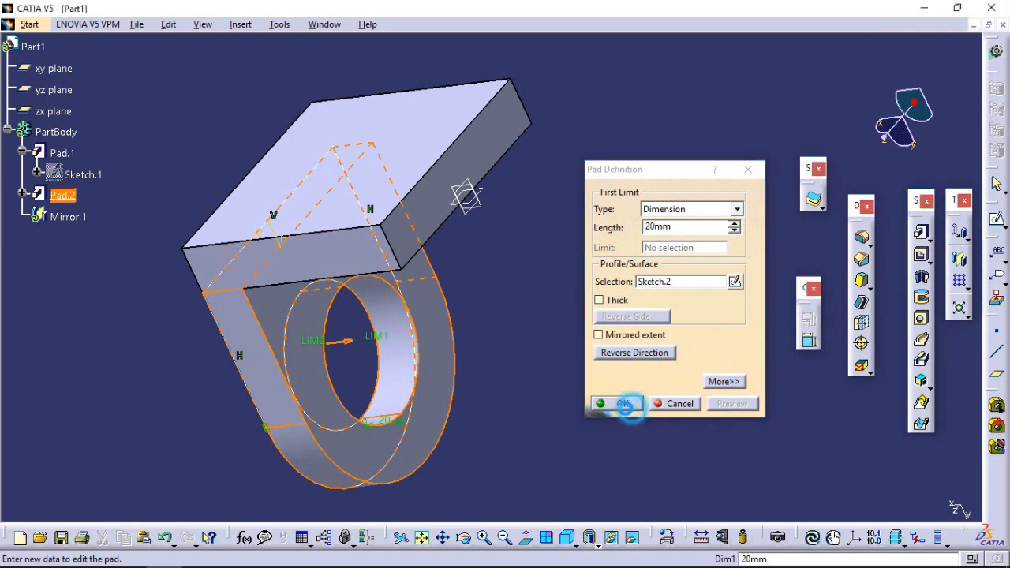
pyautogui.click(481, 402)
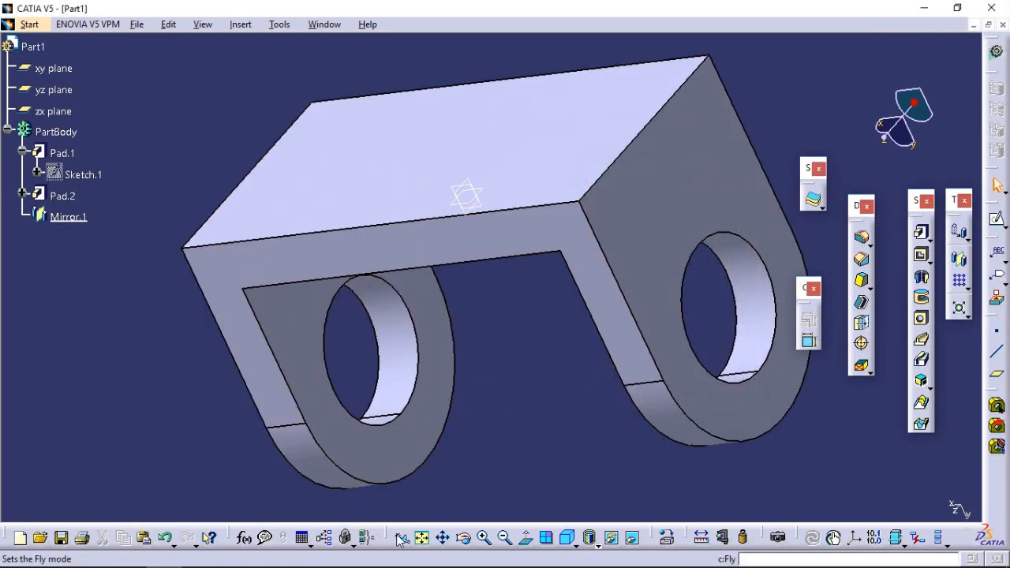
# Step: Set the pad length of the rounded holed lug to 30 mm
pyautogui.click(464, 537)
pyautogui.moveTo(460, 413); pyautogui.dragTo(494, 345)
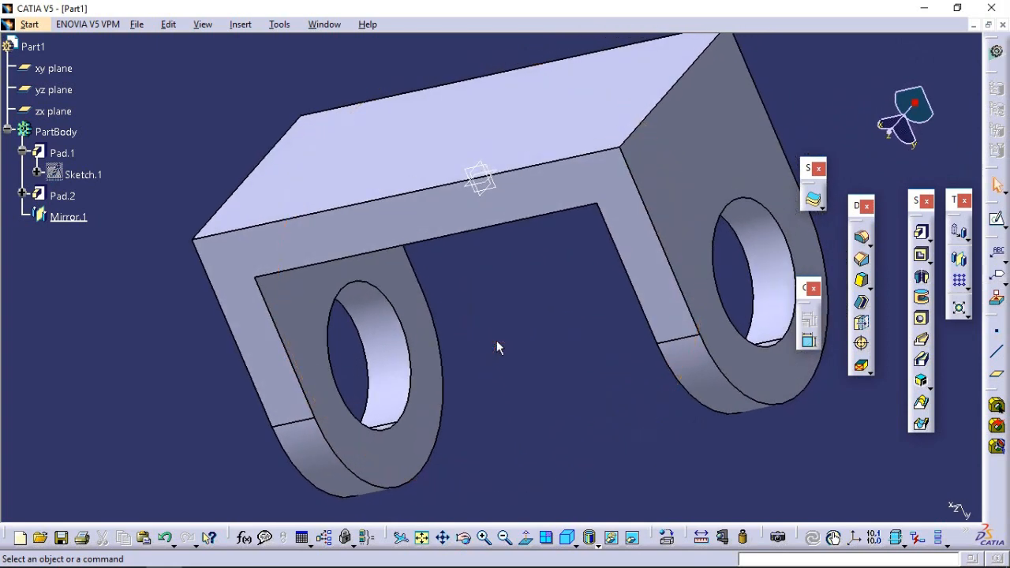
pyautogui.doubleClick(62, 196)
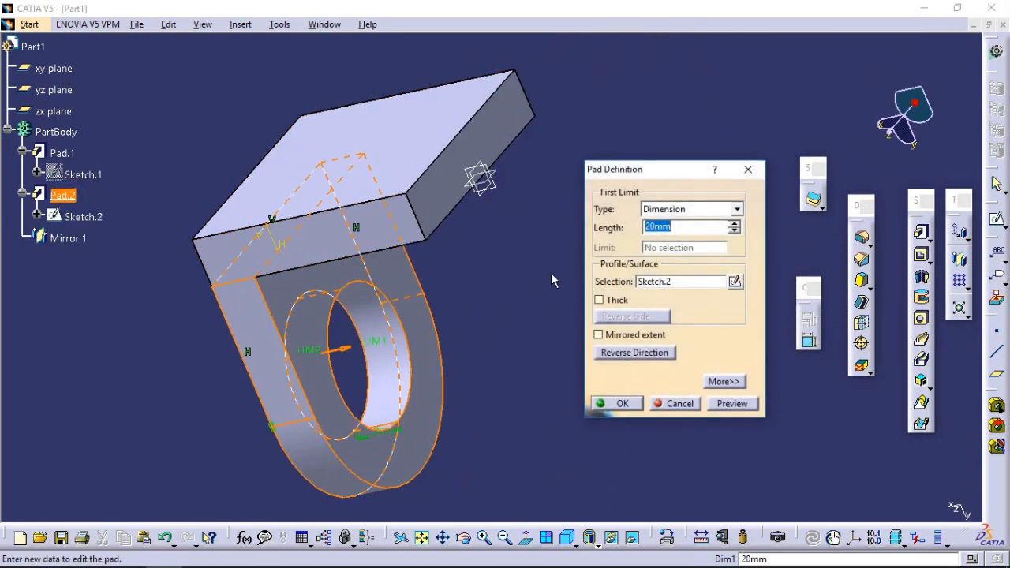
pyautogui.write('30')
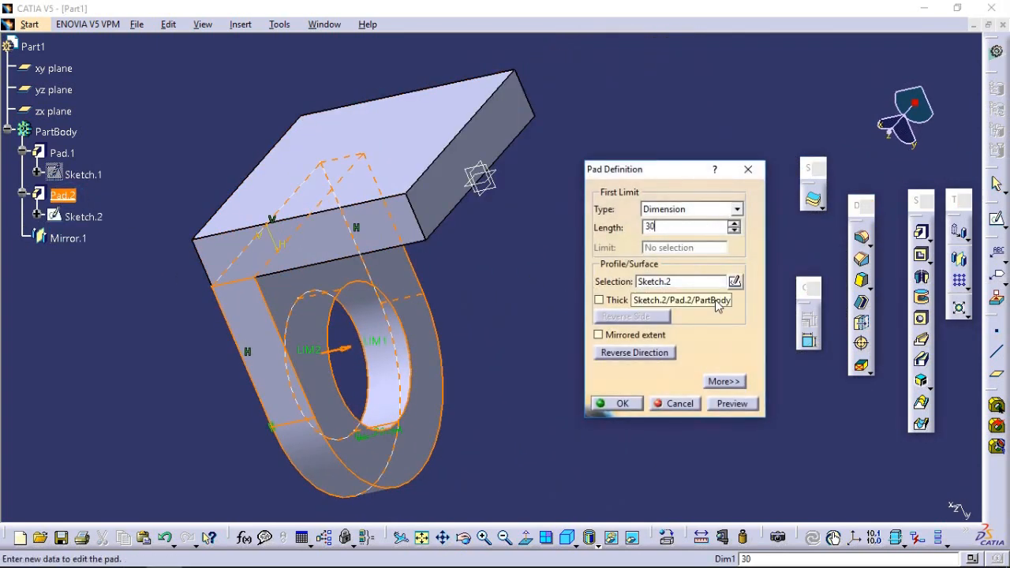
pyautogui.click(724, 403)
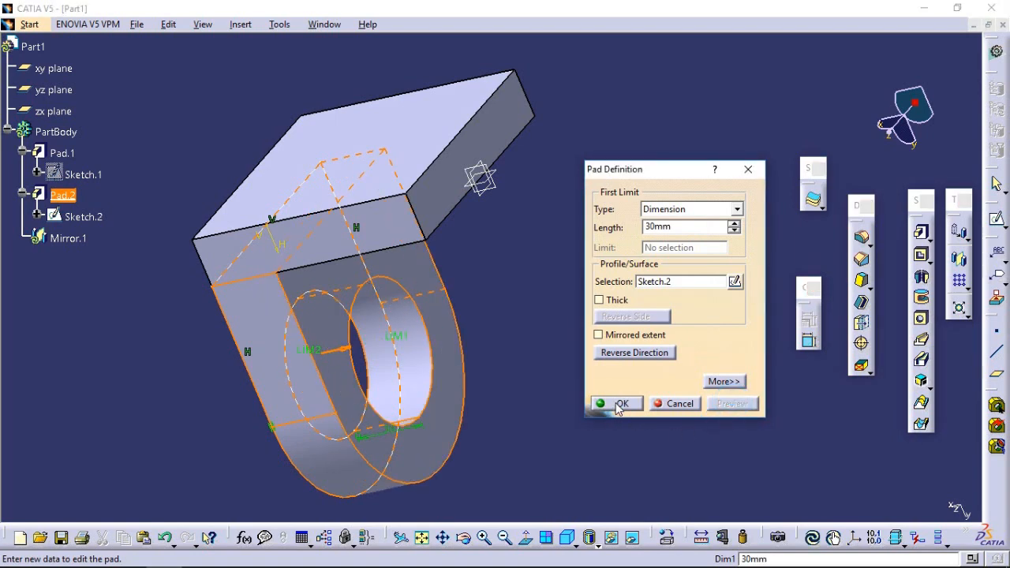
pyautogui.click(619, 404)
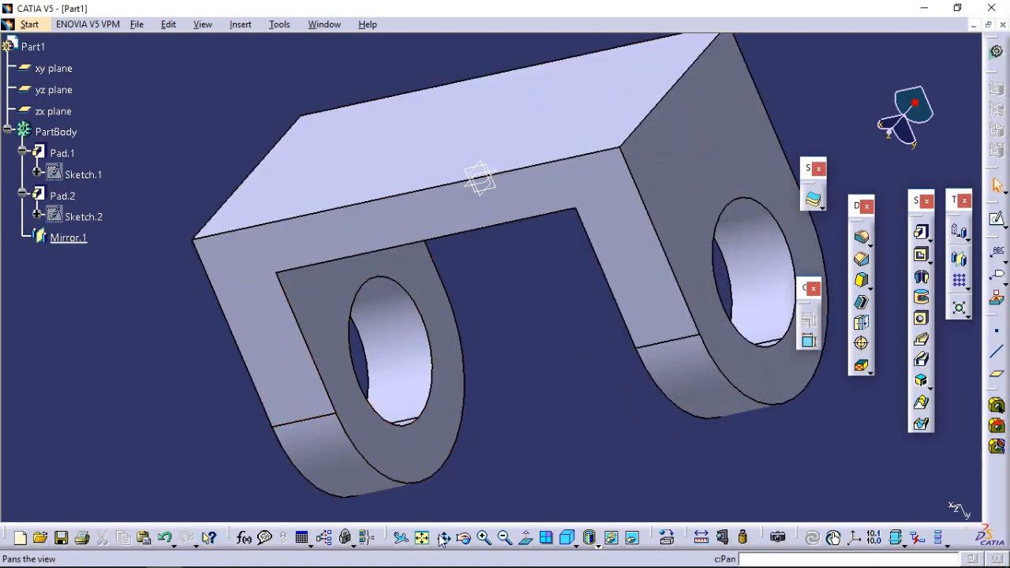
# Step: Sketch a circle of about 41 mm radius centred on the origin on the plate's large outer face, and exit the sketch
pyautogui.click(461, 543)
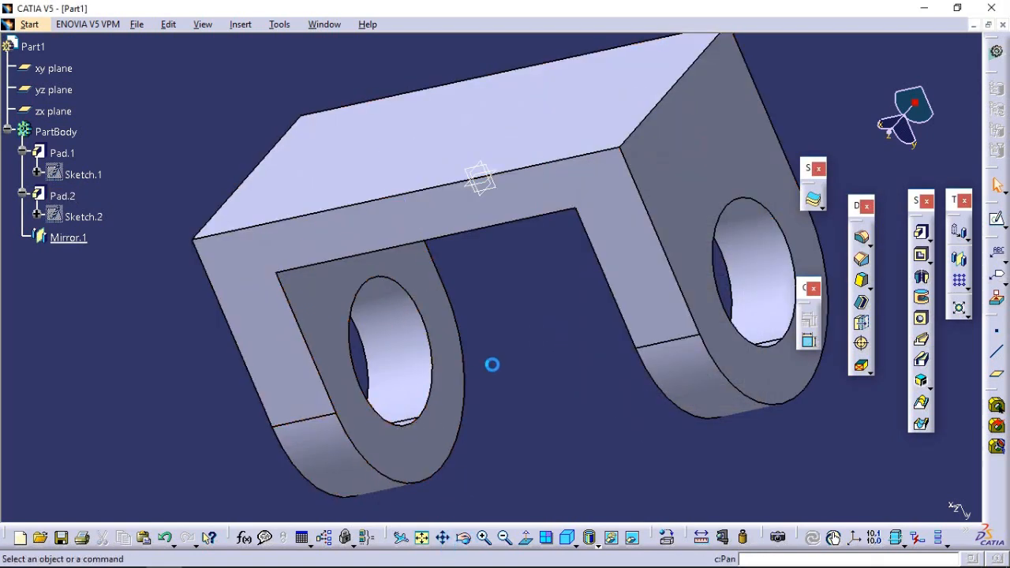
pyautogui.click(463, 538)
pyautogui.moveTo(466, 509); pyautogui.dragTo(408, 435)
pyautogui.click(496, 365)
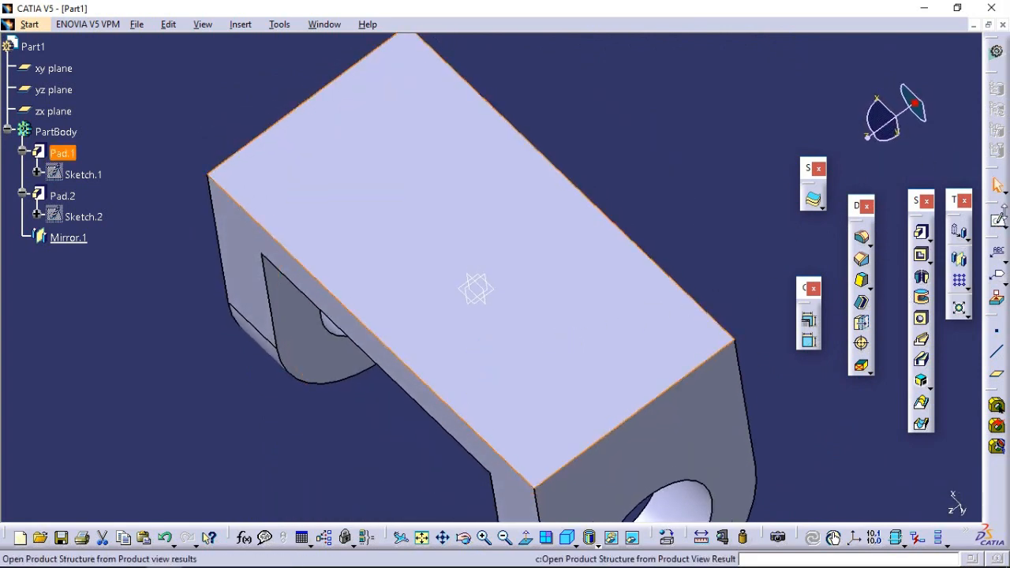
pyautogui.click(997, 222)
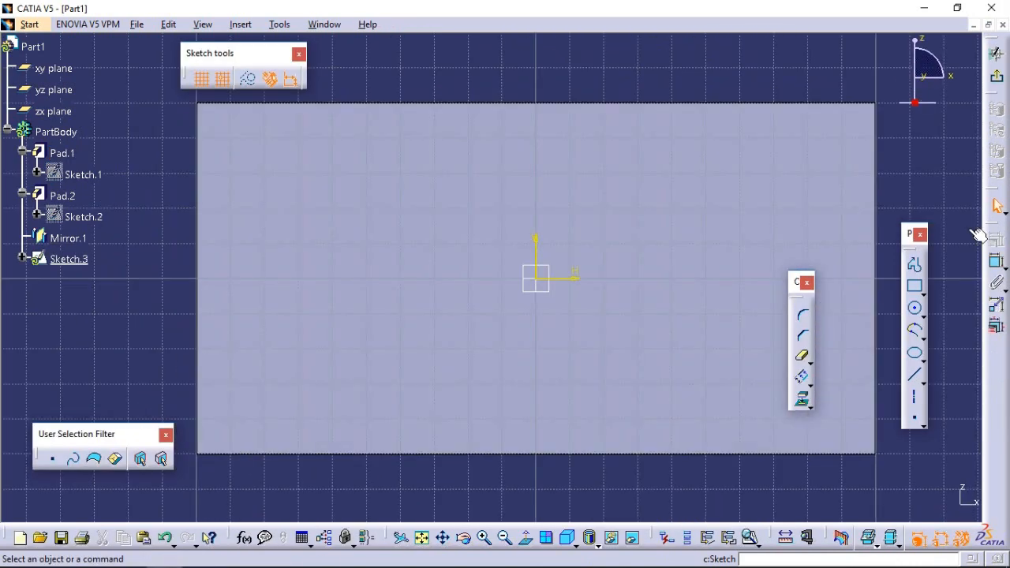
pyautogui.click(915, 308)
pyautogui.click(536, 278)
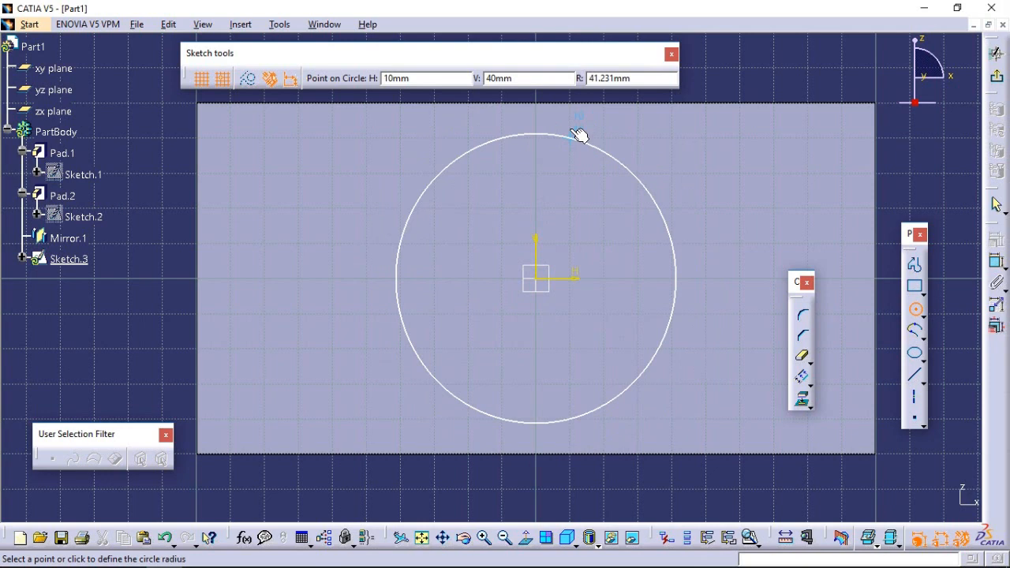
pyautogui.click(577, 133)
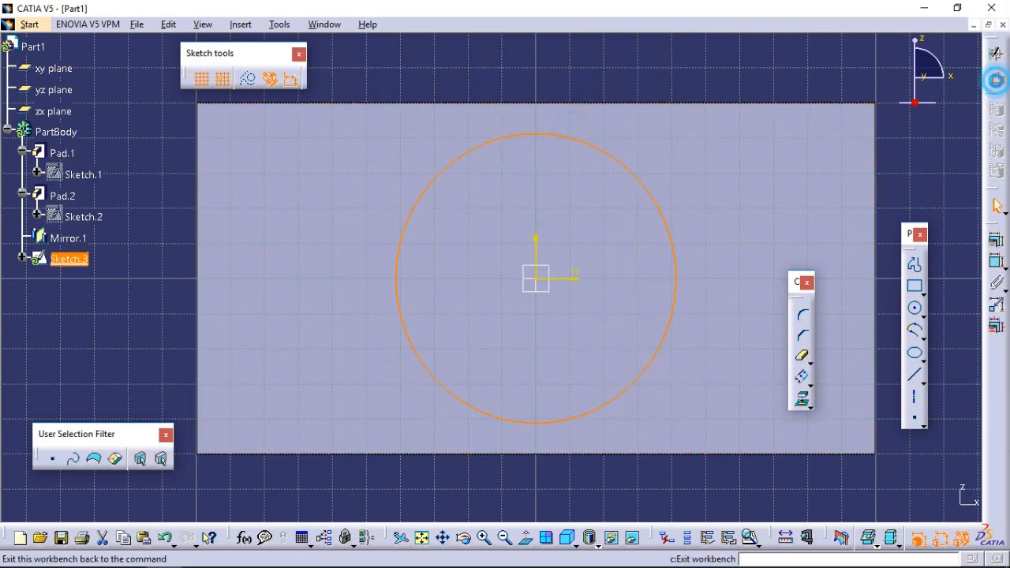
pyautogui.click(996, 79)
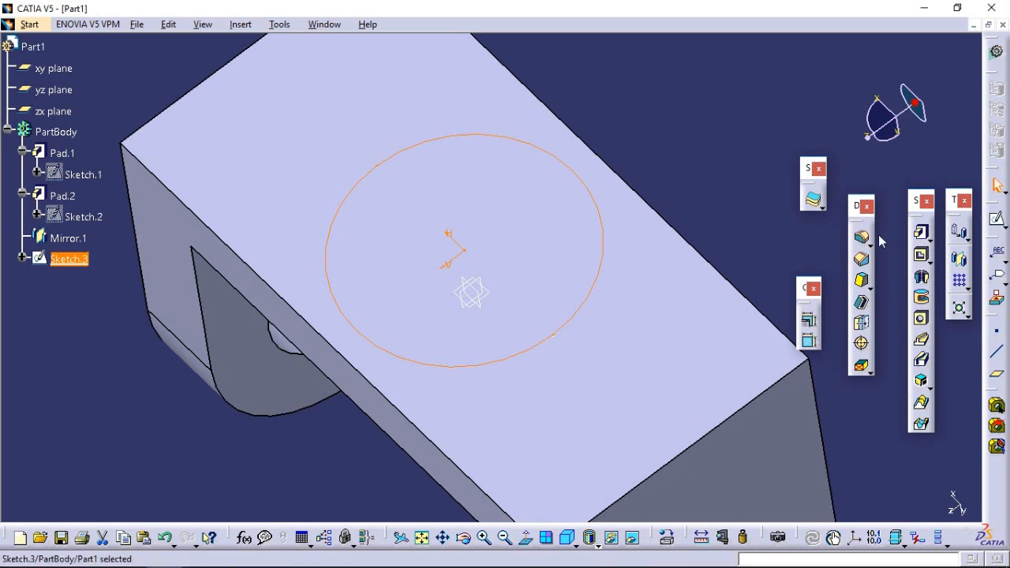
# Step: Pad the circle 30 mm outward from the plate to form a round boss
pyautogui.click(922, 234)
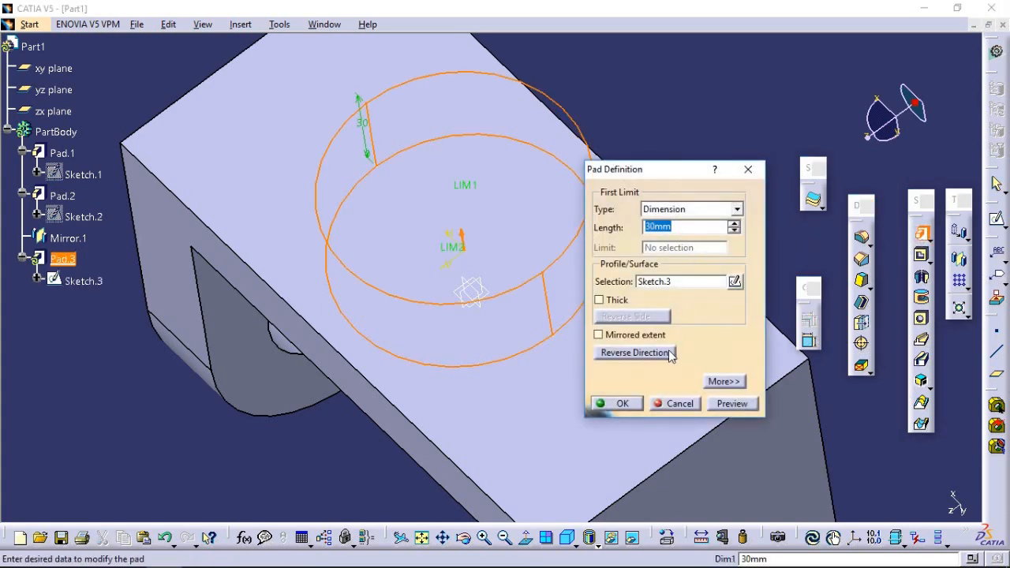
pyautogui.click(726, 404)
pyautogui.click(618, 404)
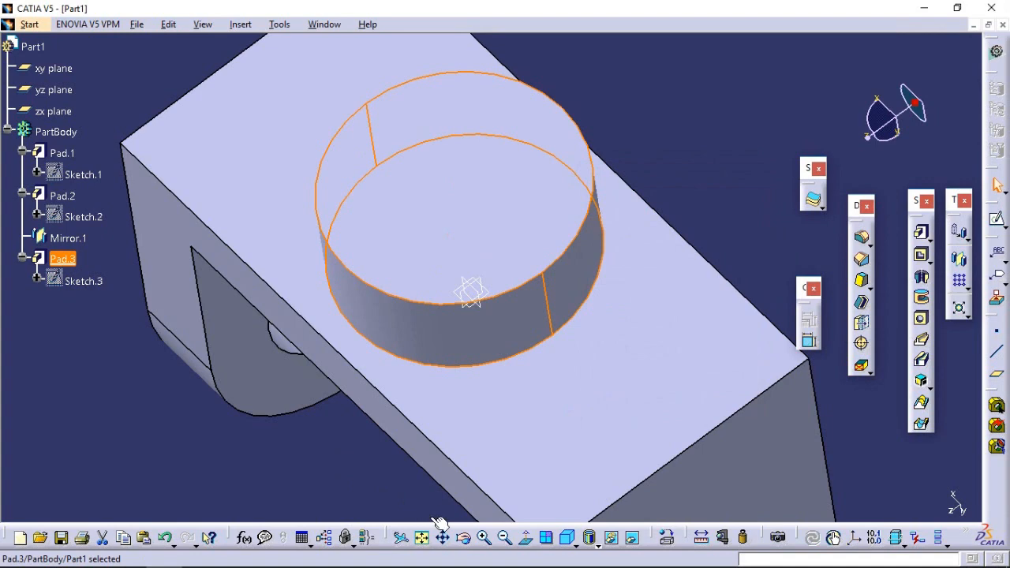
# Step: Sketch a smaller concentric circle on the boss's end face, through a point two grid squares across and two up, and exit the sketch
pyautogui.moveTo(462, 471)
pyautogui.mouseDown(button='middle')
pyautogui.moveTo(469, 334)
pyautogui.moveTo(613, 293)
pyautogui.moveTo(539, 320)
pyautogui.moveTo(439, 435)
pyautogui.moveTo(443, 418)
pyautogui.mouseUp(button='middle')
pyautogui.click(487, 198)
pyautogui.click(998, 223)
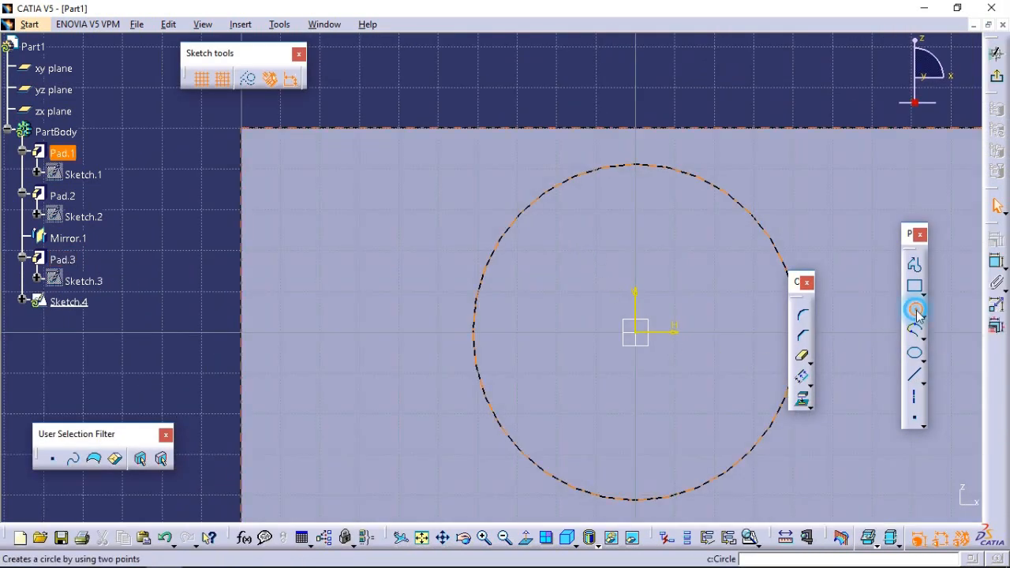
pyautogui.click(915, 310)
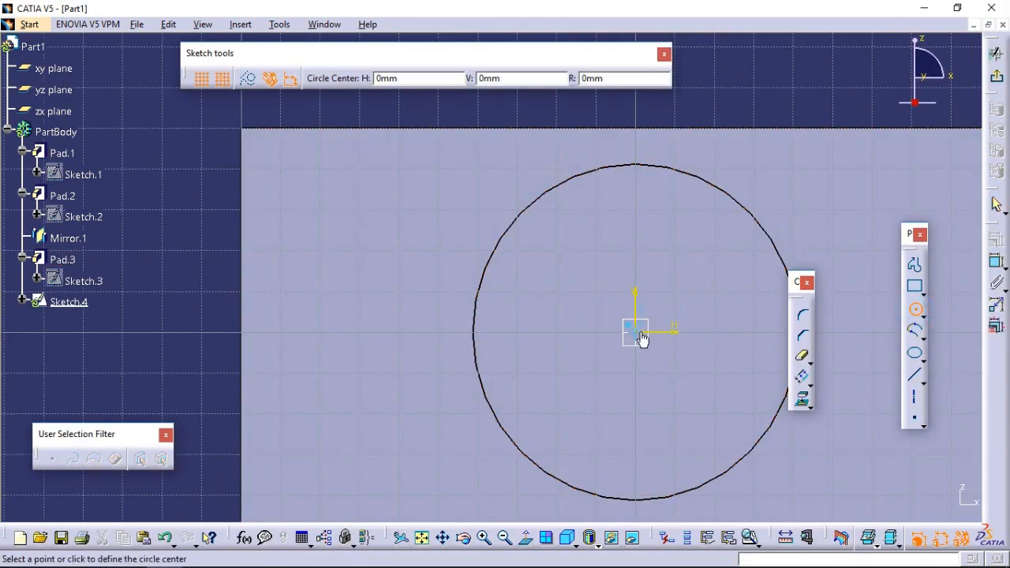
pyautogui.click(636, 332)
pyautogui.click(721, 249)
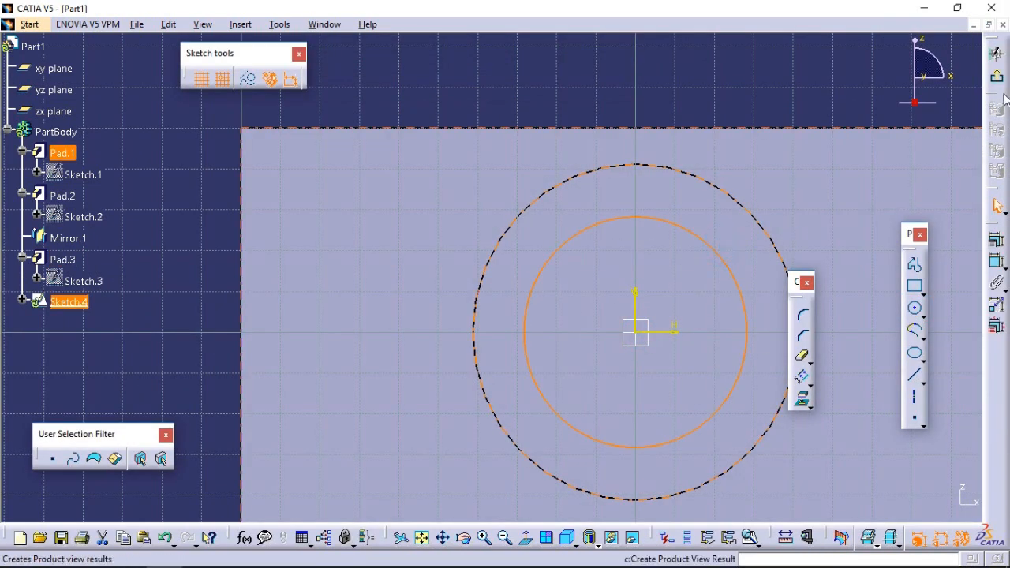
pyautogui.click(997, 53)
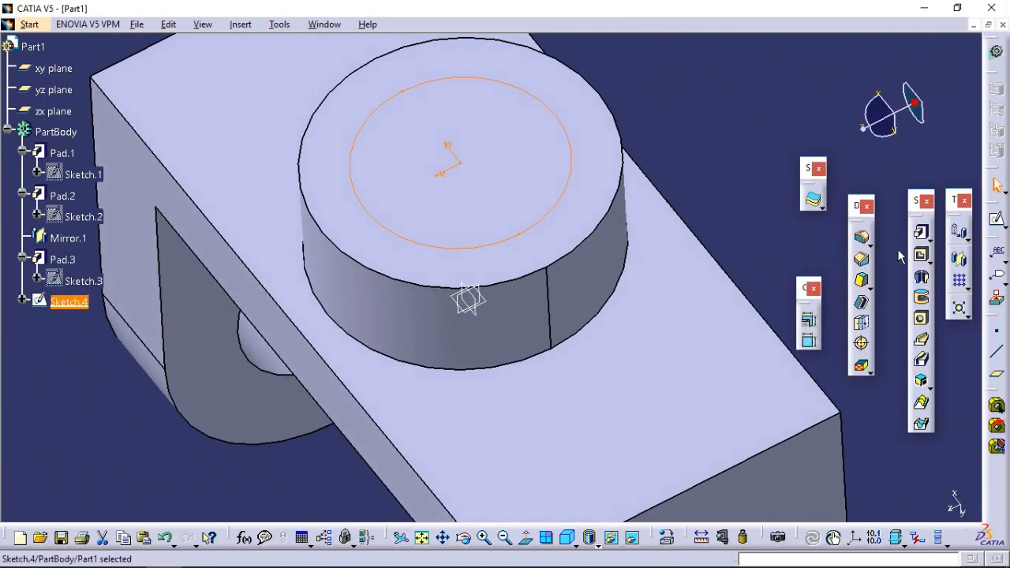
# Step: Cut the inner circle through the boss and plate as a pocket with the limit type Up to last
pyautogui.click(920, 254)
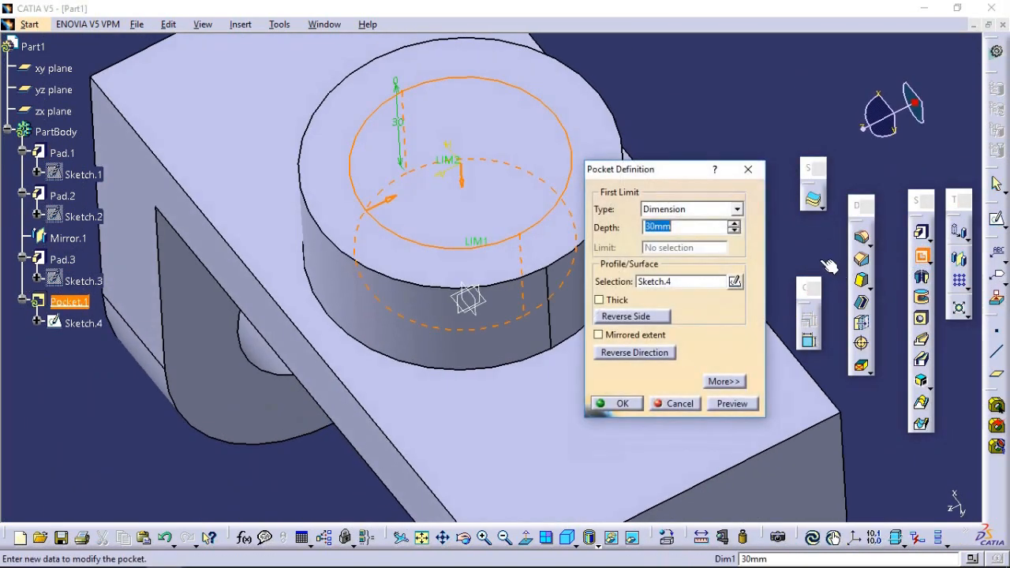
pyautogui.click(736, 209)
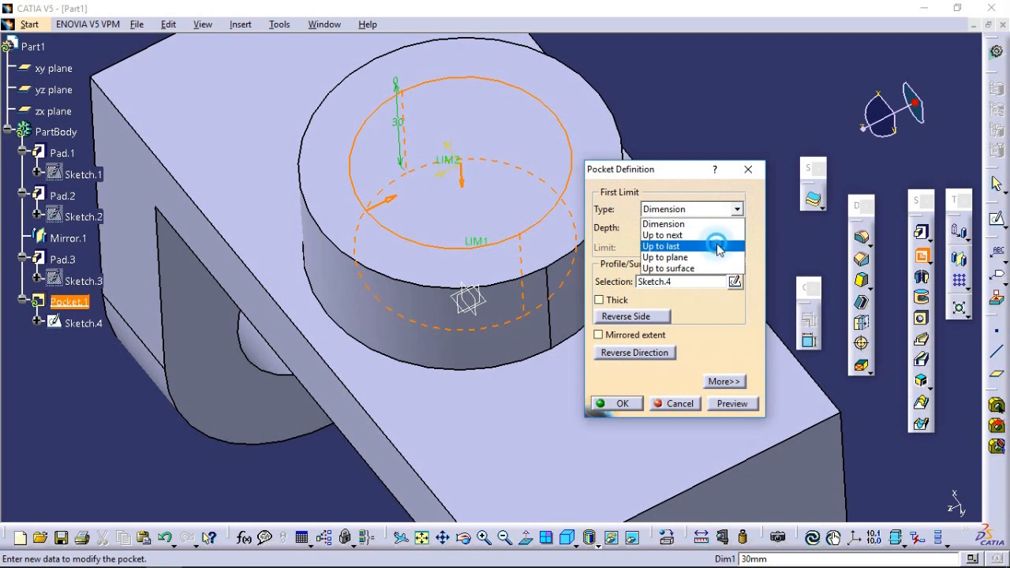
pyautogui.click(718, 246)
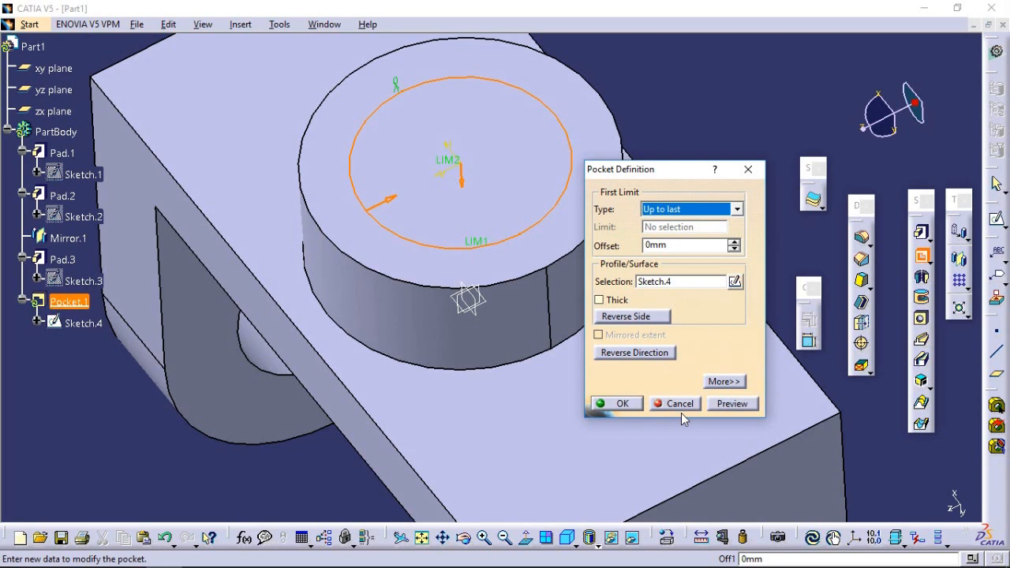
pyautogui.click(730, 404)
pyautogui.click(626, 406)
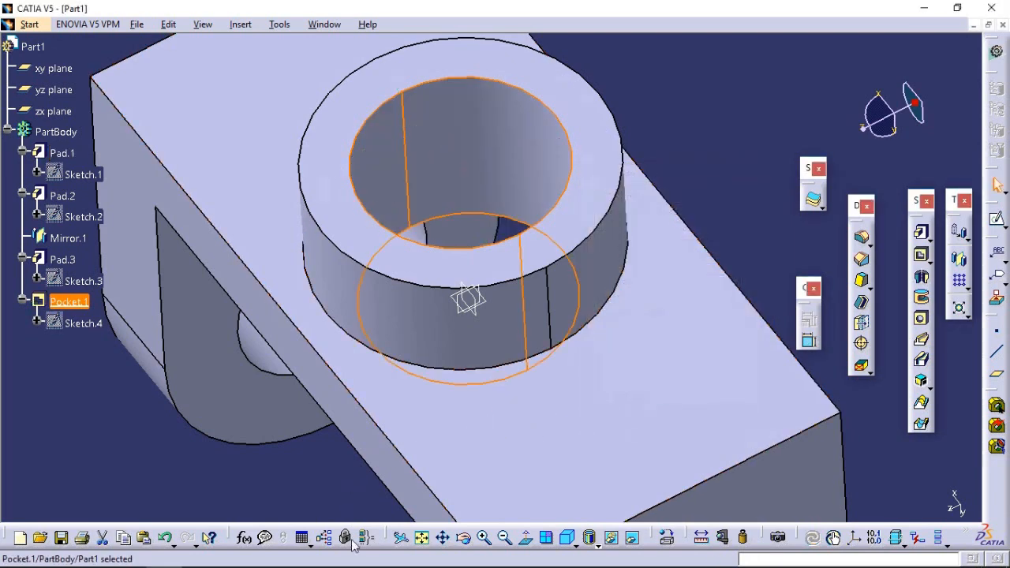
# Step: Examine the whole bracket with its bored boss and the two lugs from several angles
pyautogui.click(464, 538)
pyautogui.moveTo(422, 477); pyautogui.dragTo(458, 430)
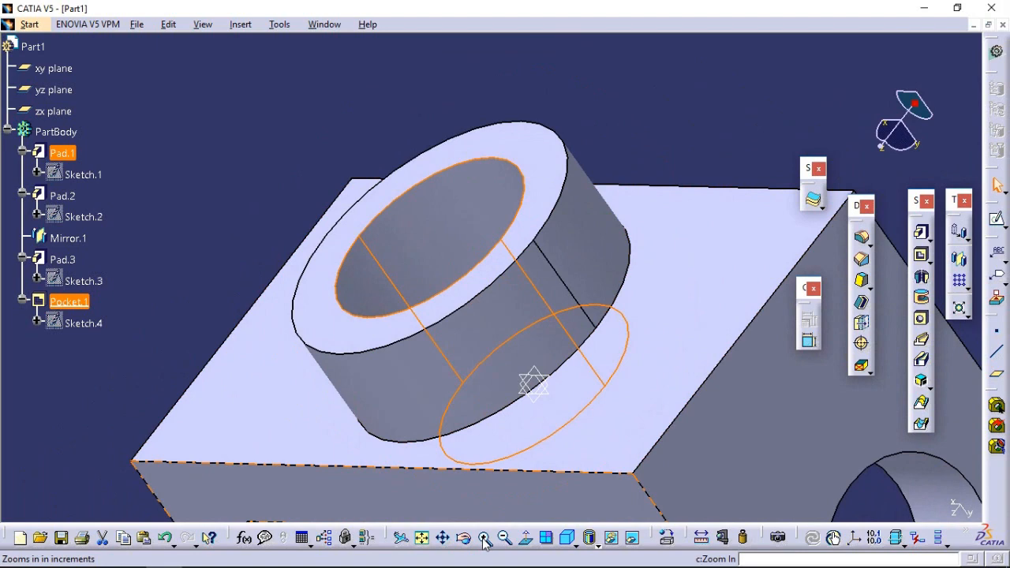
pyautogui.click(508, 538)
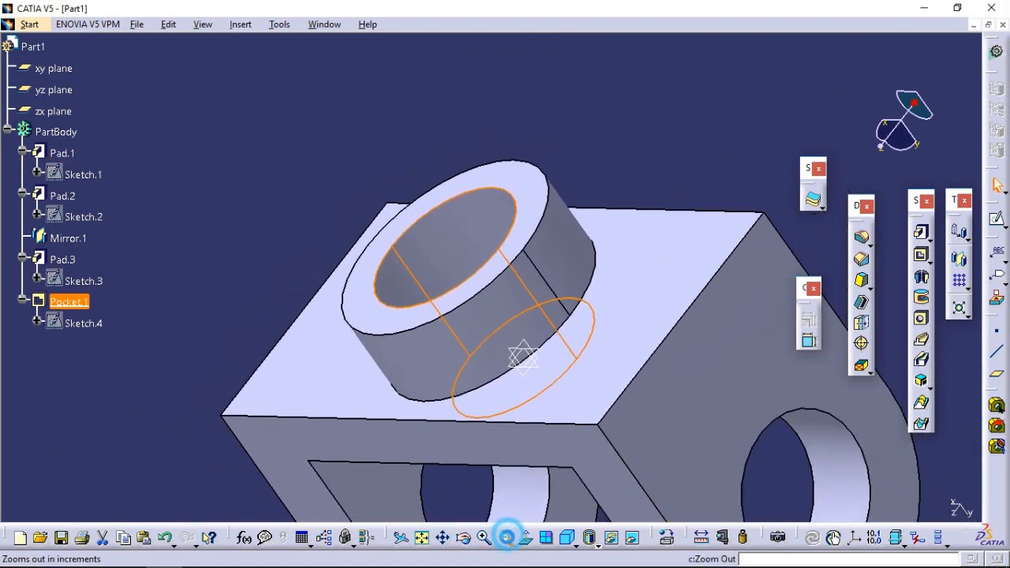
pyautogui.click(464, 537)
pyautogui.moveTo(457, 489); pyautogui.dragTo(495, 484)
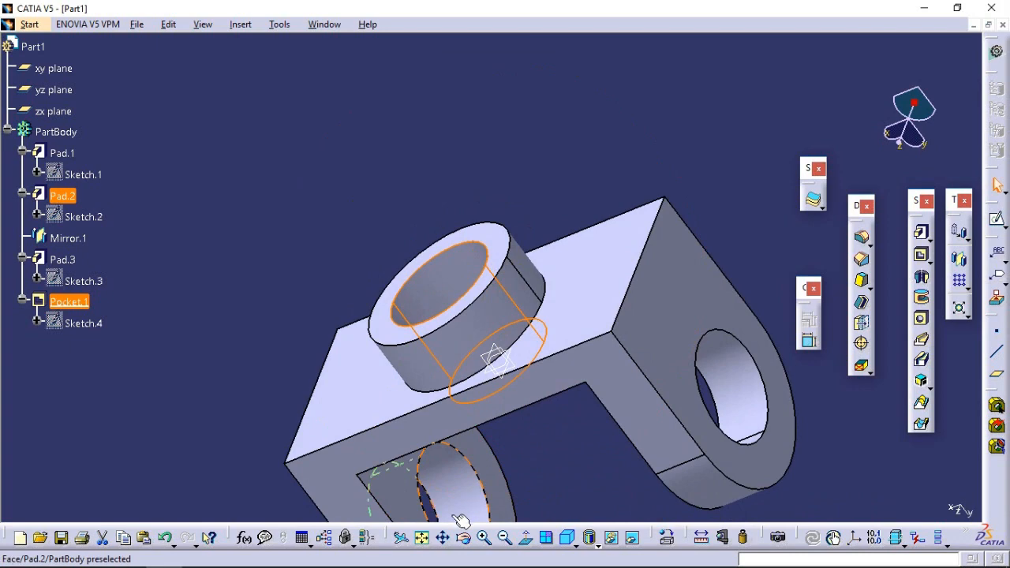
pyautogui.click(422, 538)
pyautogui.click(483, 538)
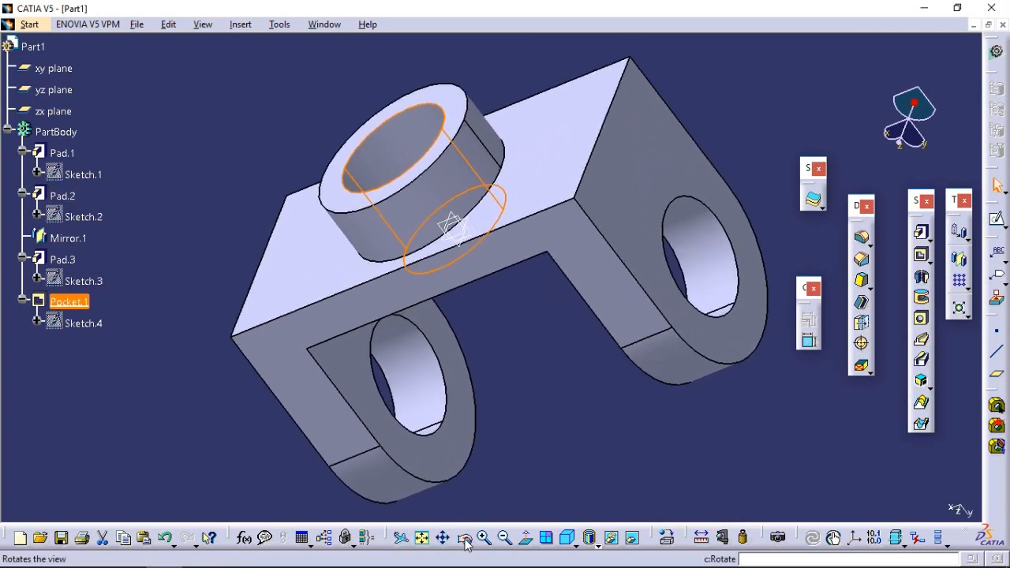
pyautogui.click(463, 537)
pyautogui.moveTo(445, 331); pyautogui.dragTo(552, 357)
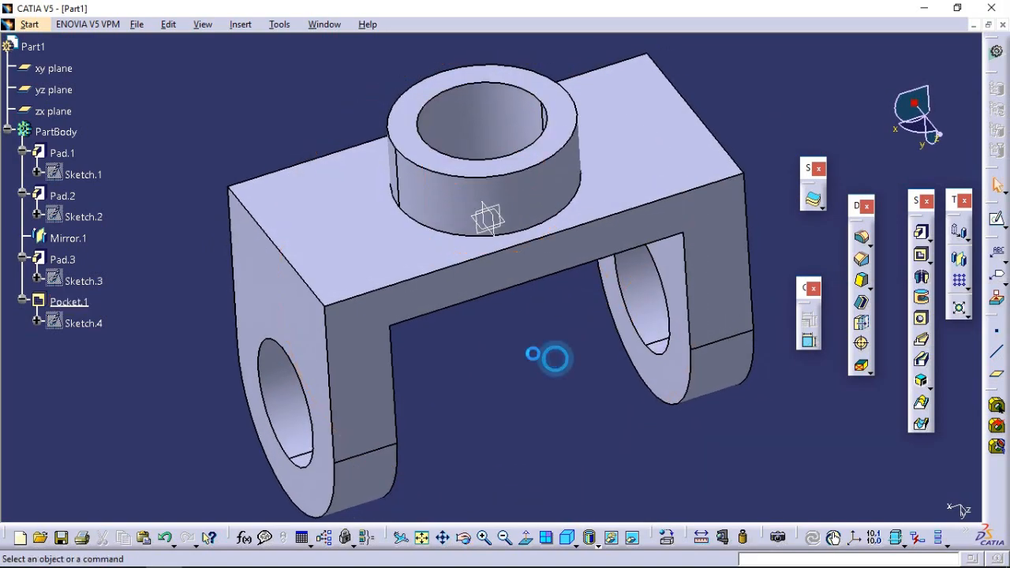
# Step: Round the plate's two short outer edges above the lugs with a 15 mm edge fillet
pyautogui.click(294, 266)
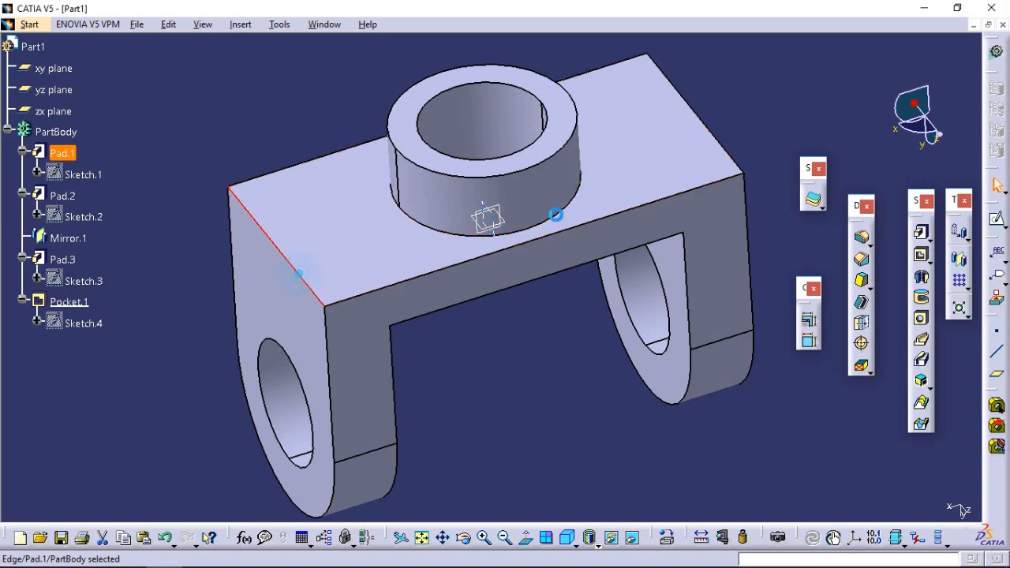
pyautogui.keyDown('ctrl'); pyautogui.click(732, 152); pyautogui.keyUp('ctrl')
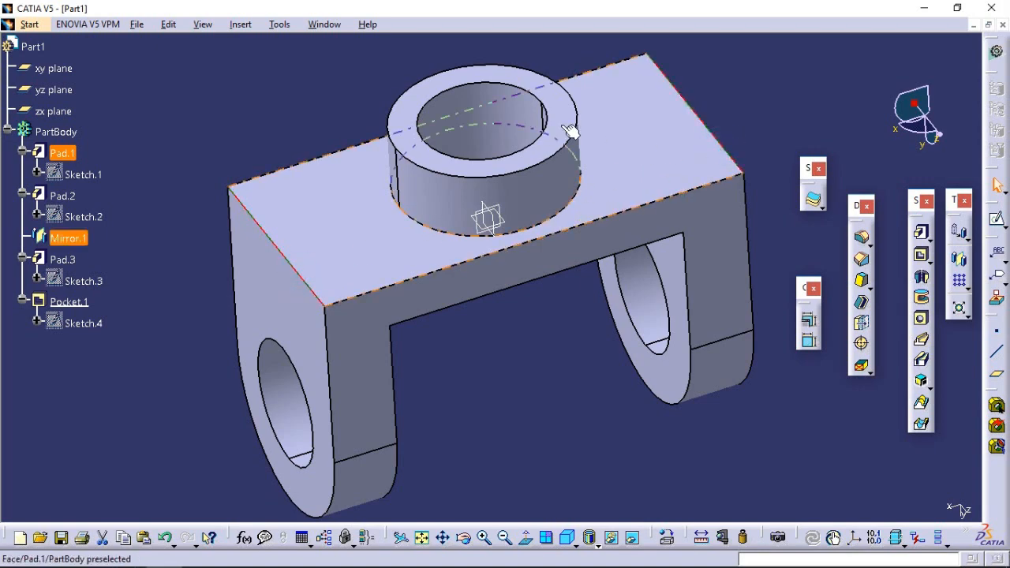
pyautogui.click(240, 23)
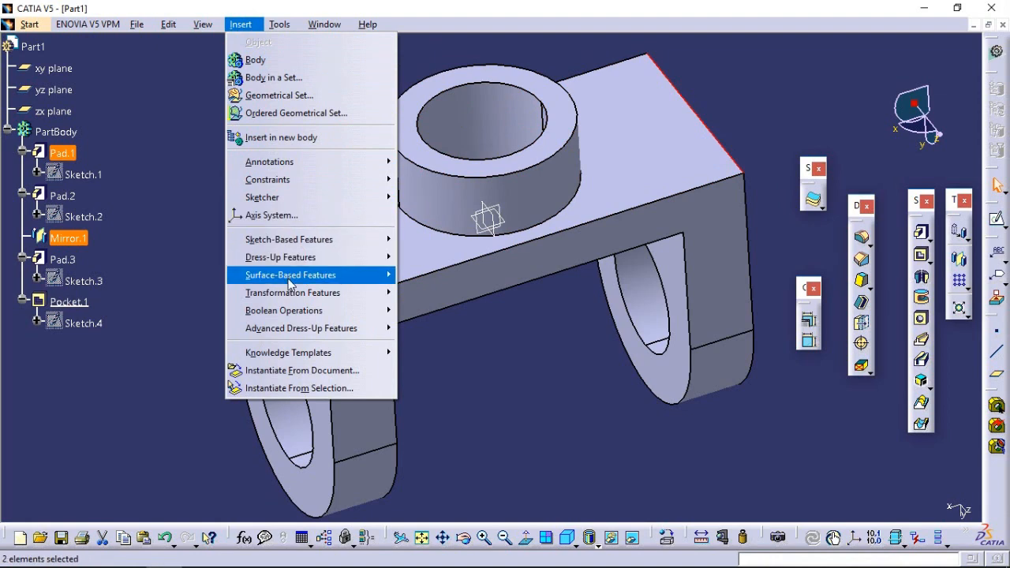
pyautogui.moveTo(305, 261)
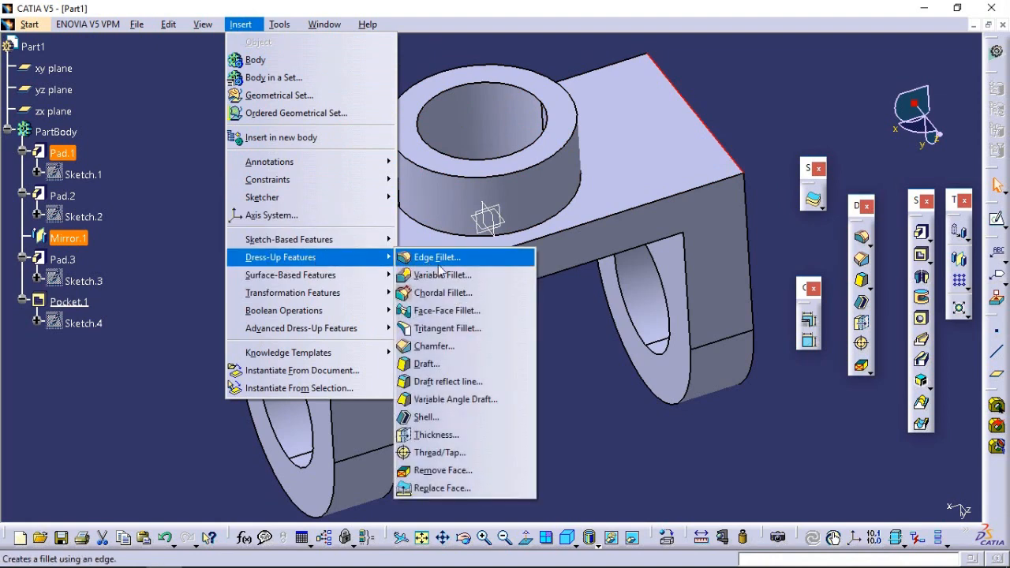
pyautogui.click(439, 266)
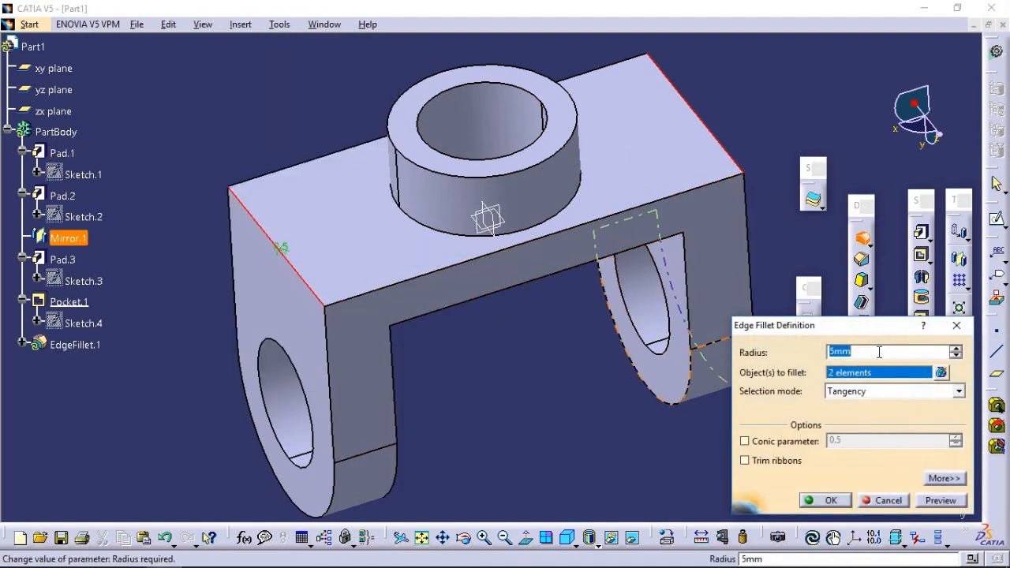
pyautogui.click(939, 503)
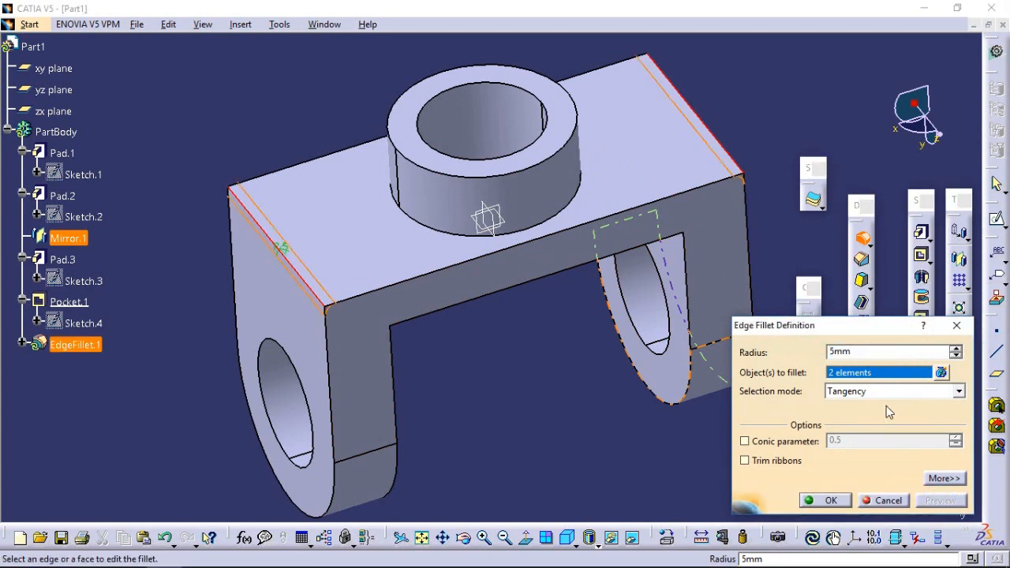
pyautogui.doubleClick(857, 349)
pyautogui.click(820, 504)
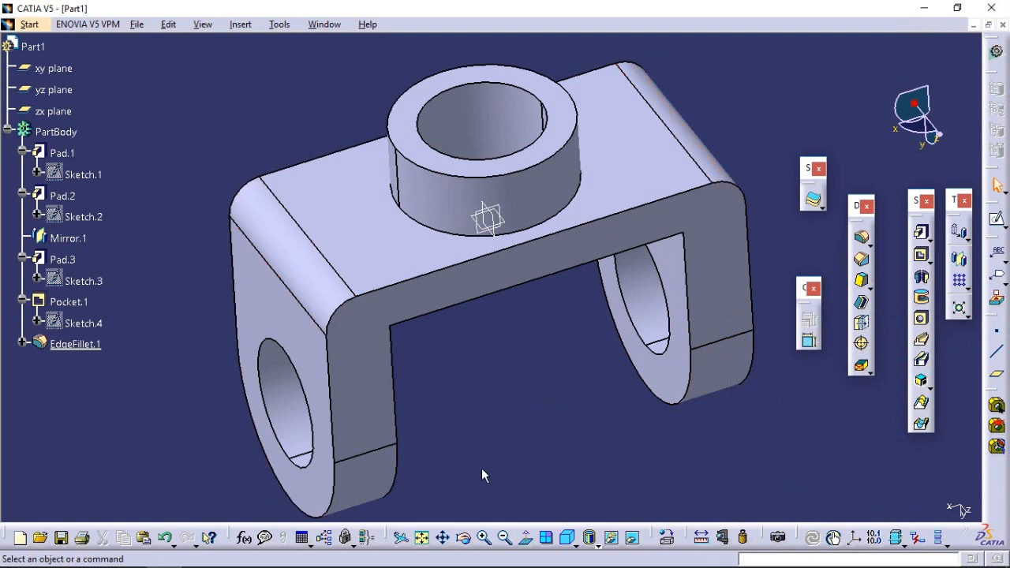
# Step: Apply a 5 mm edge fillet to the four circular rims of the holes in both lugs
pyautogui.click(311, 457)
pyautogui.click(463, 538)
pyautogui.moveTo(485, 462); pyautogui.dragTo(320, 334)
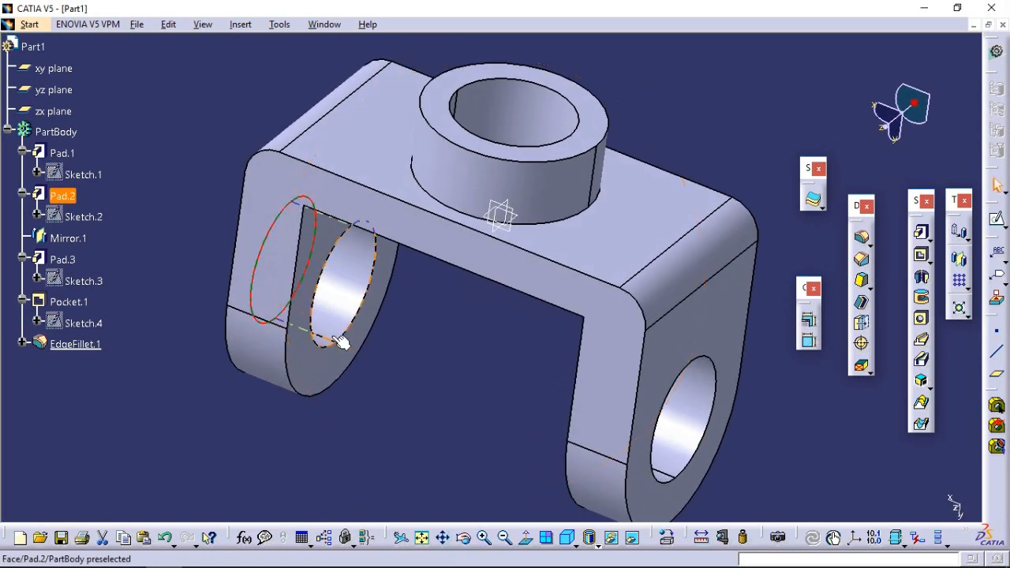
pyautogui.keyDown('ctrl'); pyautogui.click(347, 343); pyautogui.keyUp('ctrl')
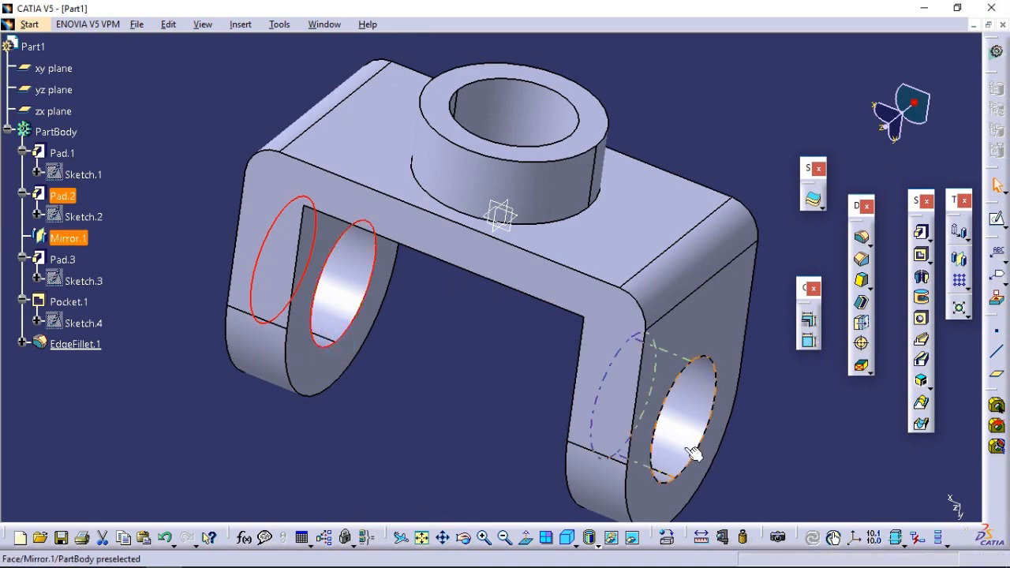
pyautogui.keyDown('ctrl'); pyautogui.click(675, 478); pyautogui.keyUp('ctrl')
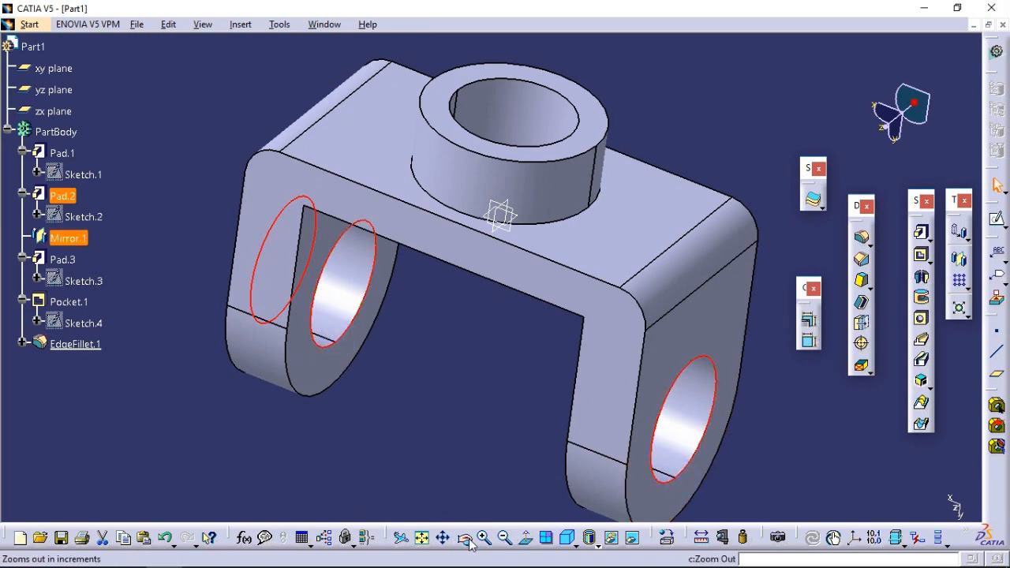
pyautogui.moveTo(482, 416); pyautogui.dragTo(674, 388)
pyautogui.keyDown('ctrl'); pyautogui.click(618, 334); pyautogui.keyUp('ctrl')
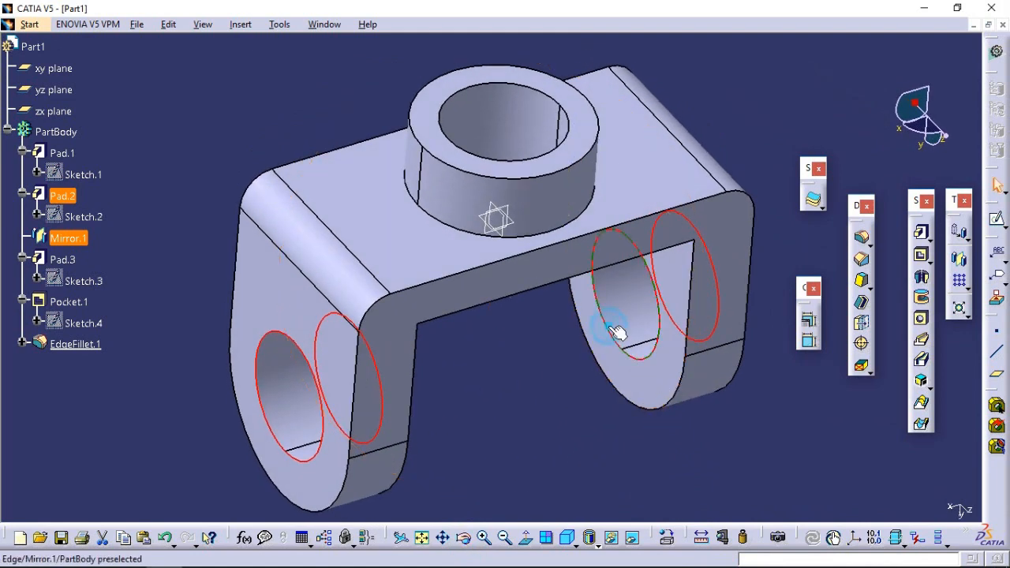
pyautogui.click(869, 243)
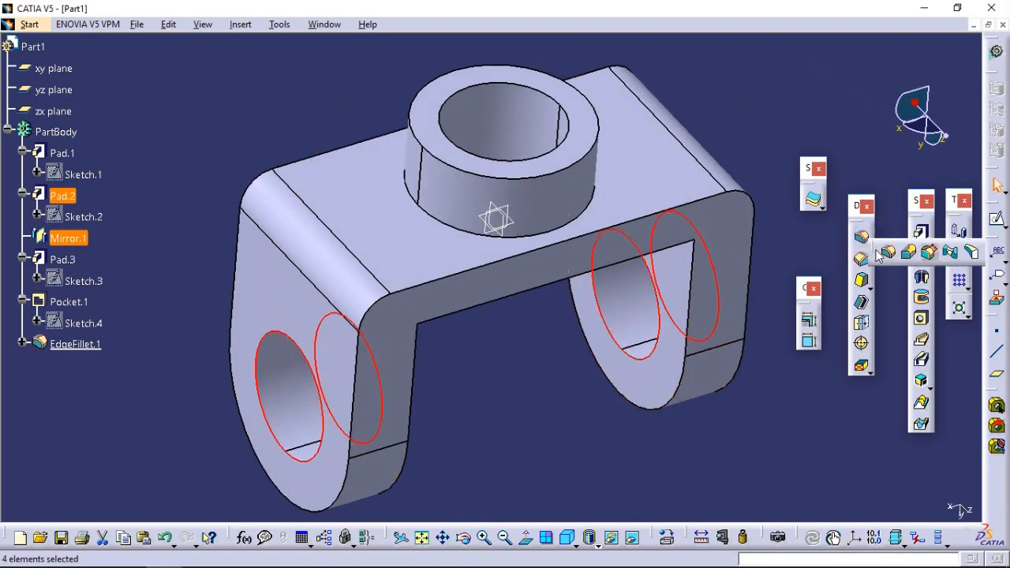
pyautogui.click(887, 251)
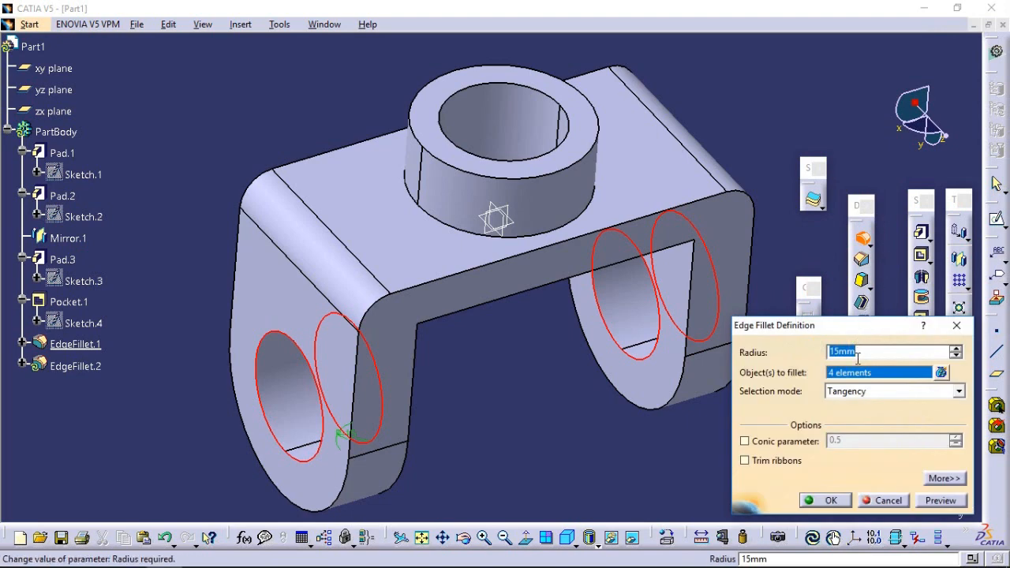
pyautogui.write('5')
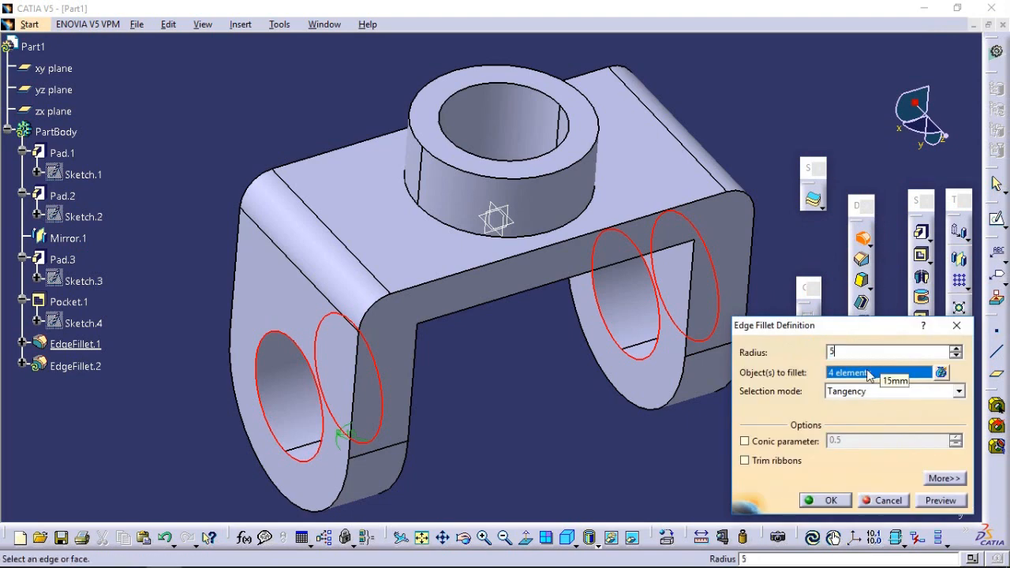
pyautogui.click(919, 502)
pyautogui.click(824, 501)
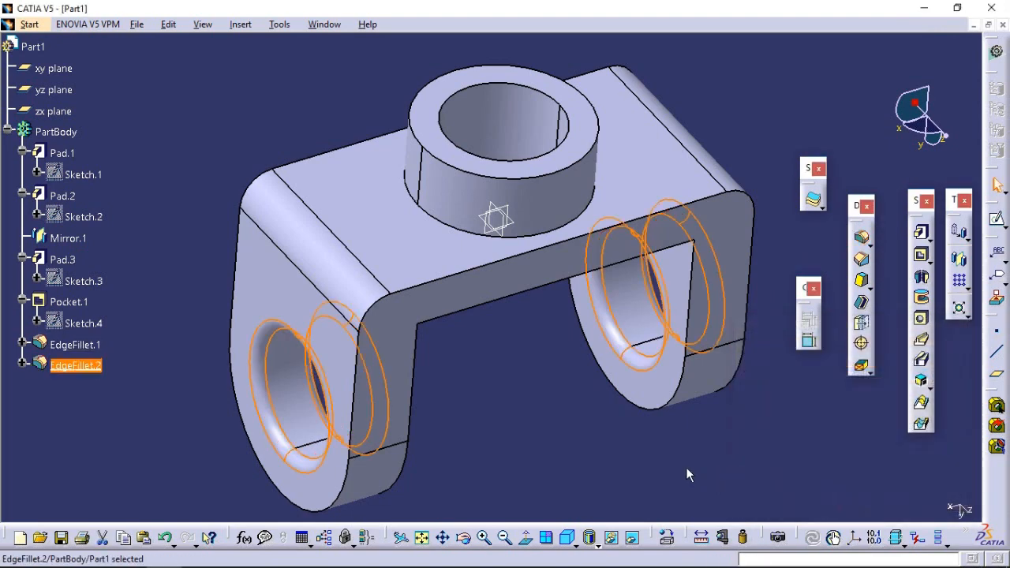
# Step: Select the curved outline edges of both lugs together with the adjoining straight leg edges and the plate's underside edge
pyautogui.click(466, 538)
pyautogui.moveTo(572, 399); pyautogui.dragTo(592, 332)
pyautogui.click(341, 395)
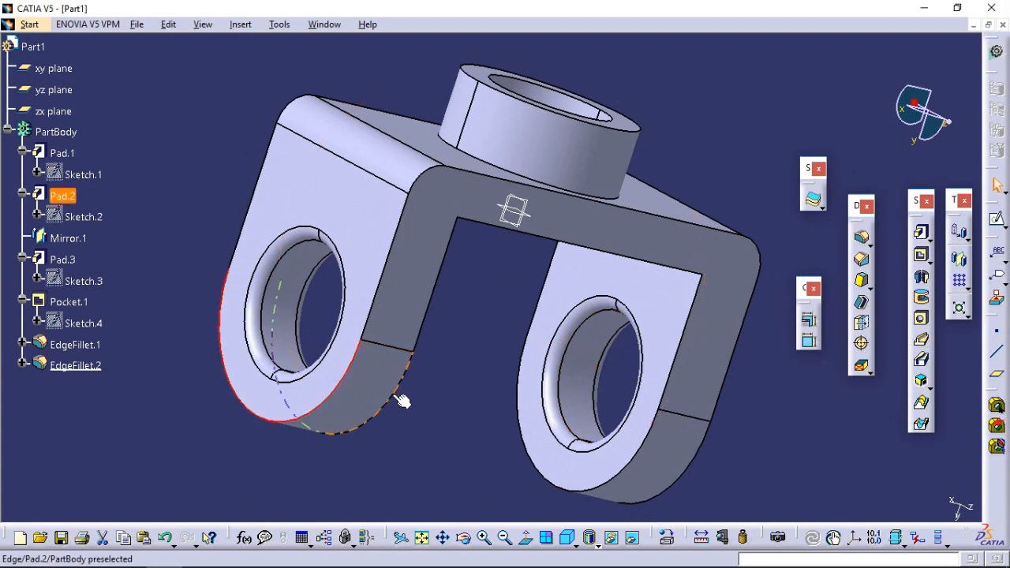
pyautogui.click(394, 396)
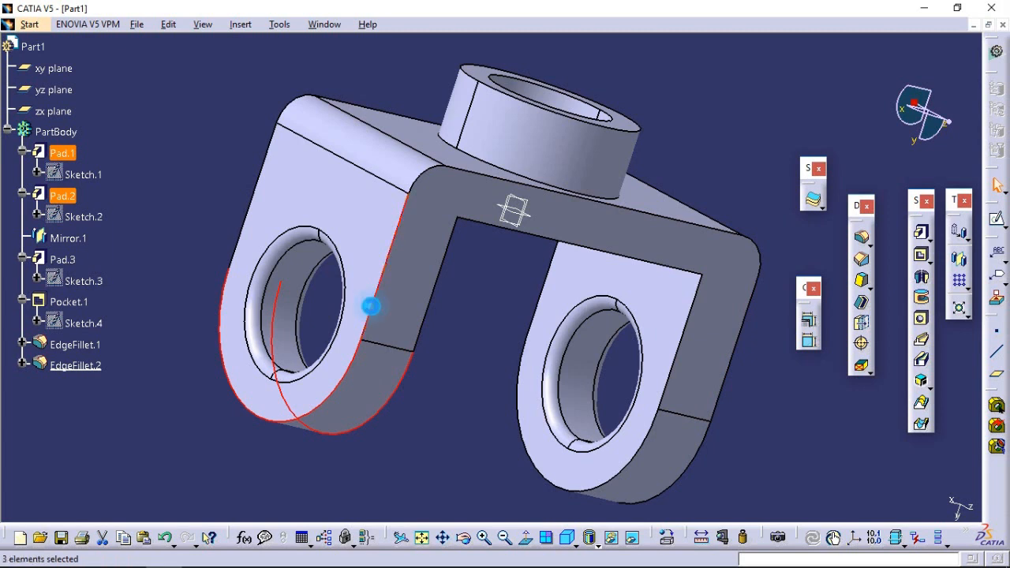
pyautogui.click(422, 323)
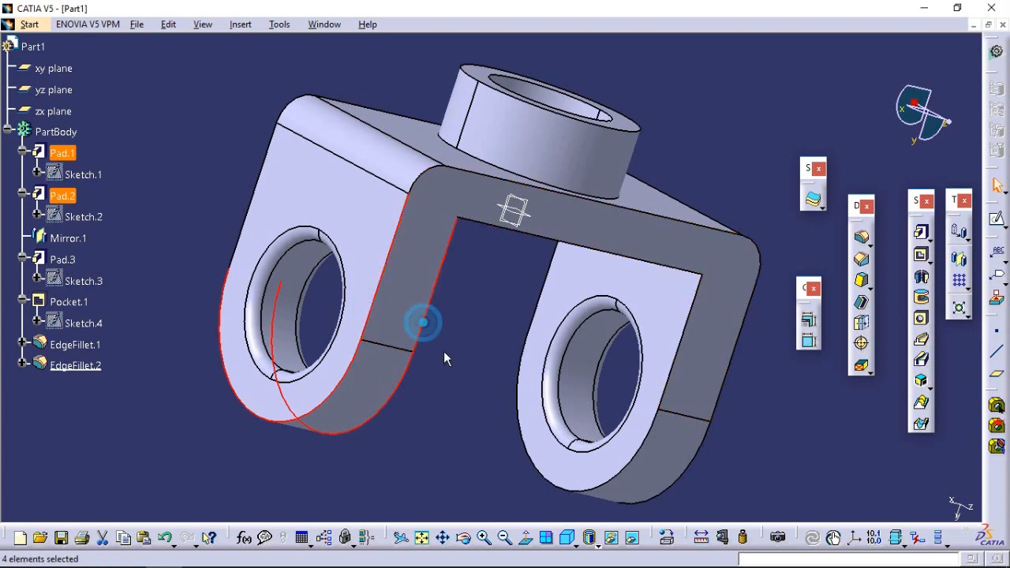
pyautogui.click(671, 379)
pyautogui.click(639, 447)
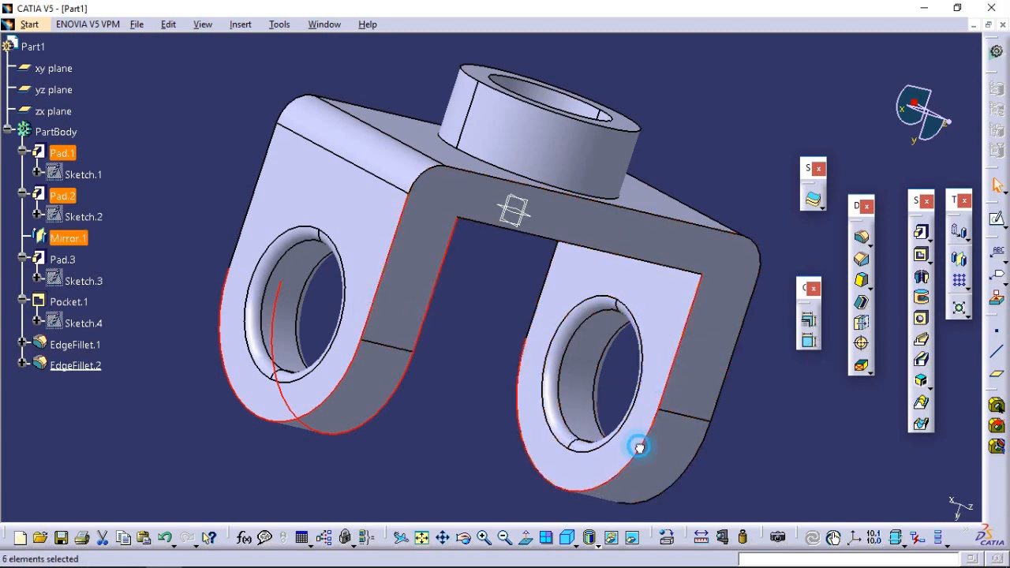
pyautogui.click(531, 313)
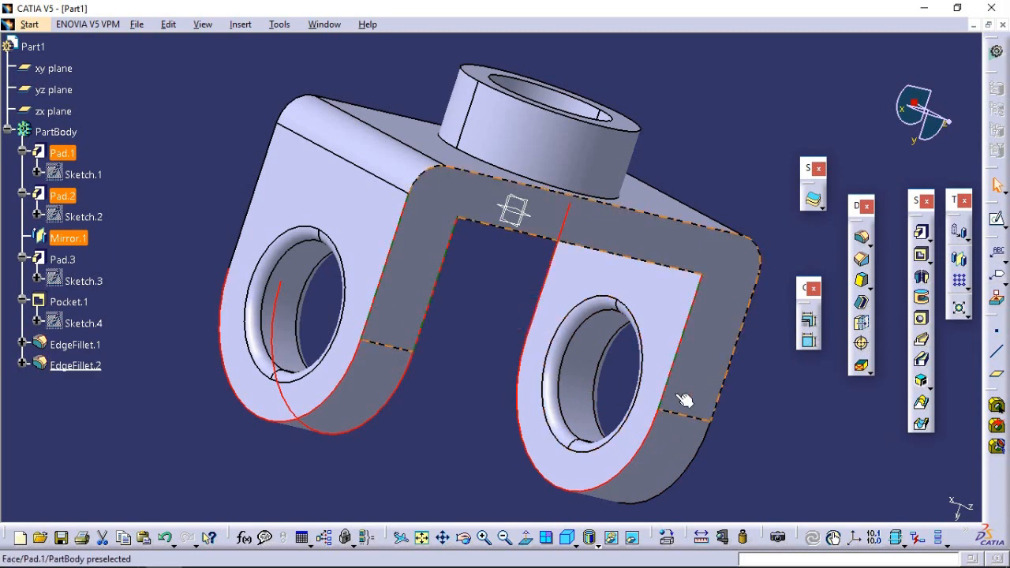
pyautogui.click(727, 382)
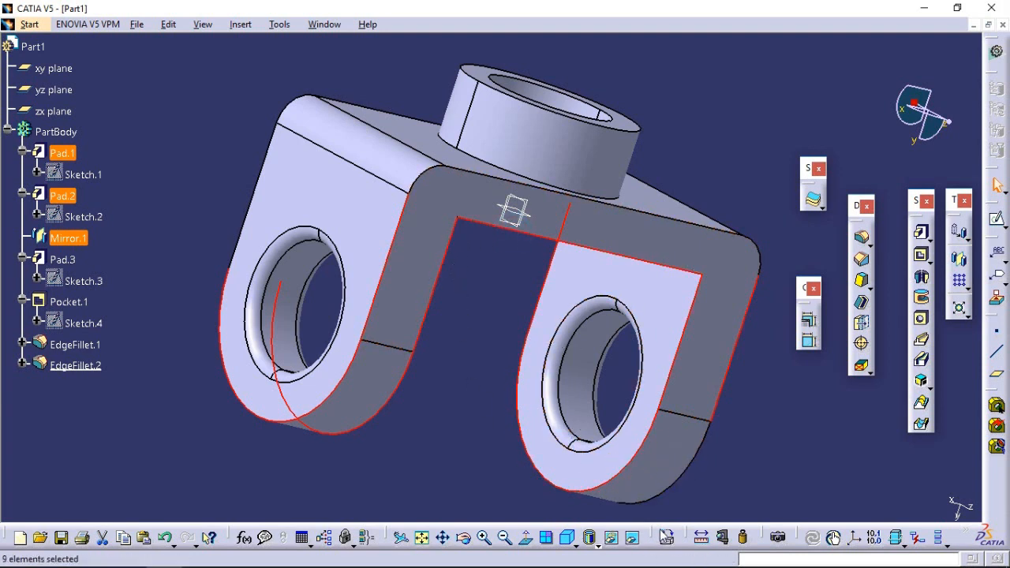
pyautogui.keyDown('ctrl'); pyautogui.click(674, 475); pyautogui.keyUp('ctrl')
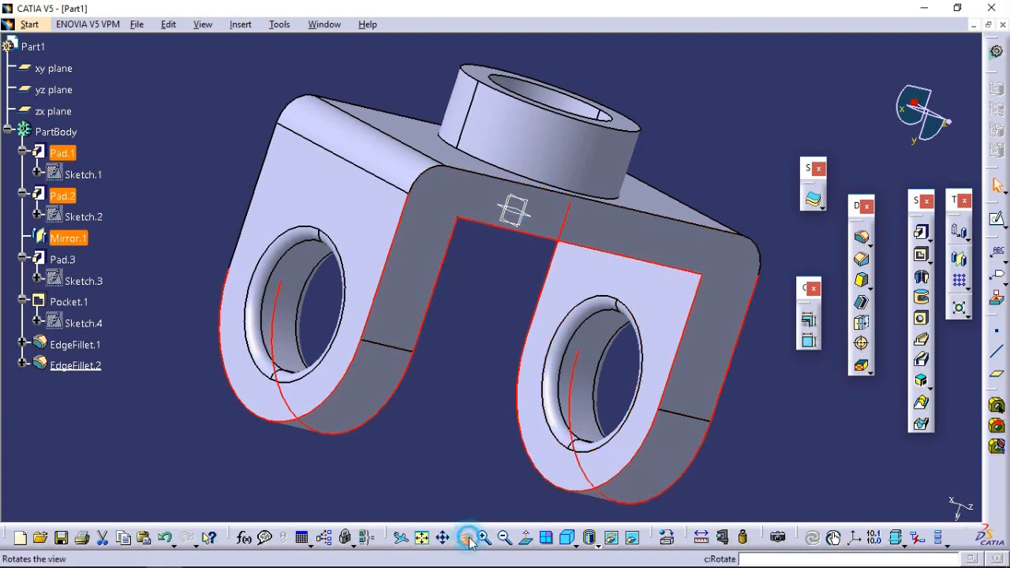
pyautogui.click(757, 190)
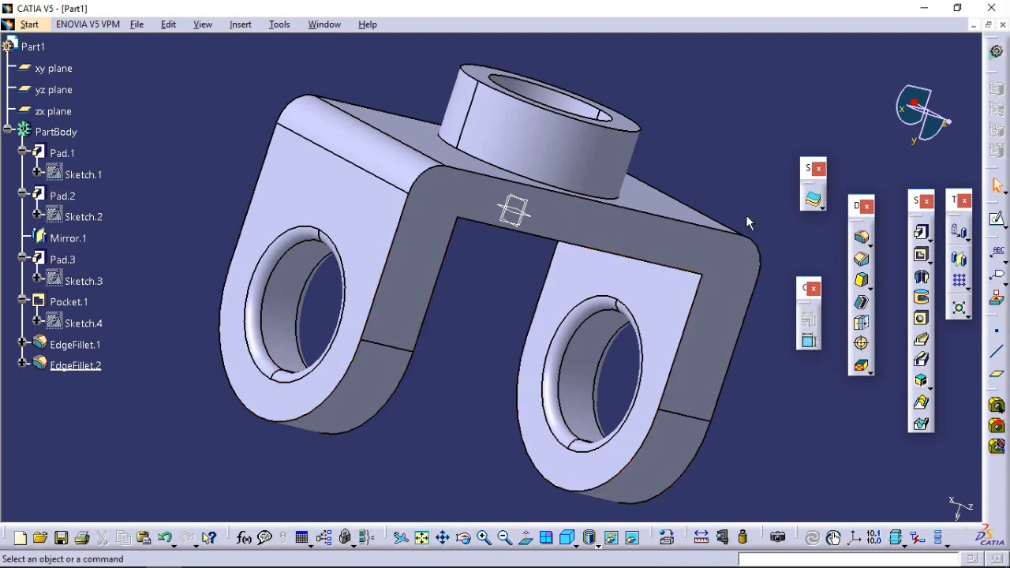
pyautogui.click(463, 538)
pyautogui.hotkey('ctrl', 'z')
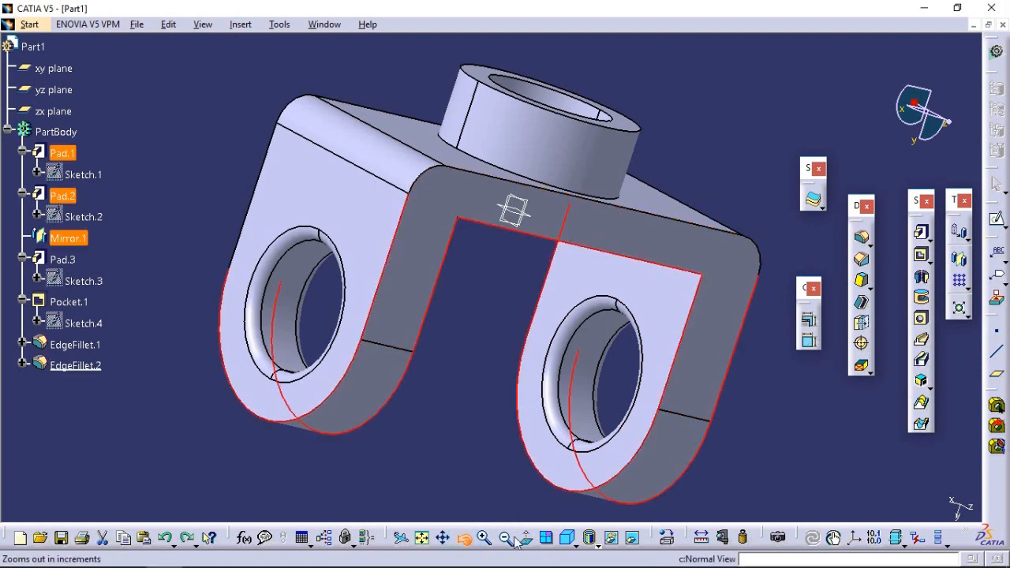
# Step: Add the opposite long side's leg edges, underside edge, rounded corner edges and long upper plate edge to the selection
pyautogui.click(744, 381)
pyautogui.moveTo(743, 381); pyautogui.dragTo(215, 247)
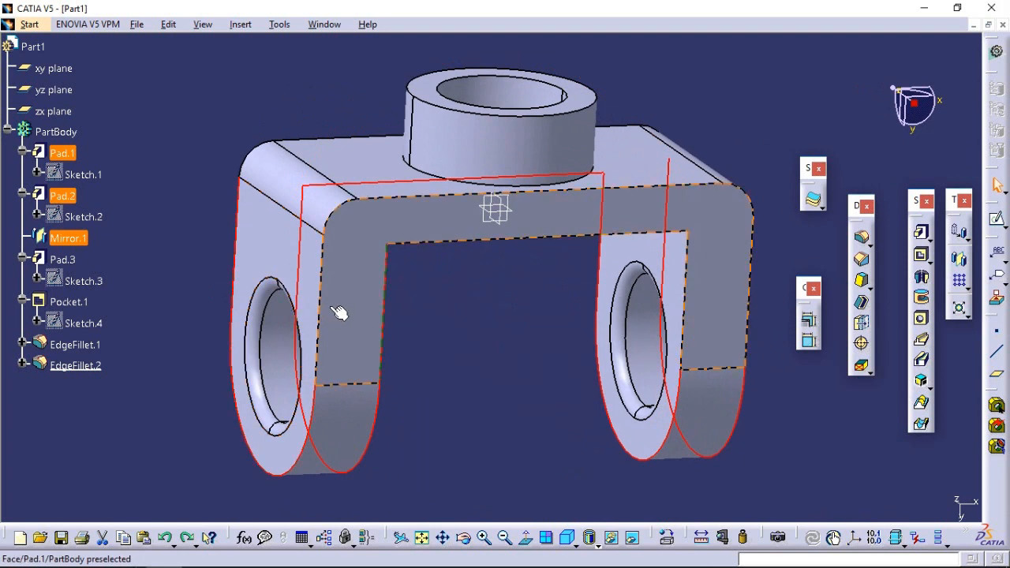
pyautogui.keyDown('ctrl'); pyautogui.click(323, 306); pyautogui.keyUp('ctrl')
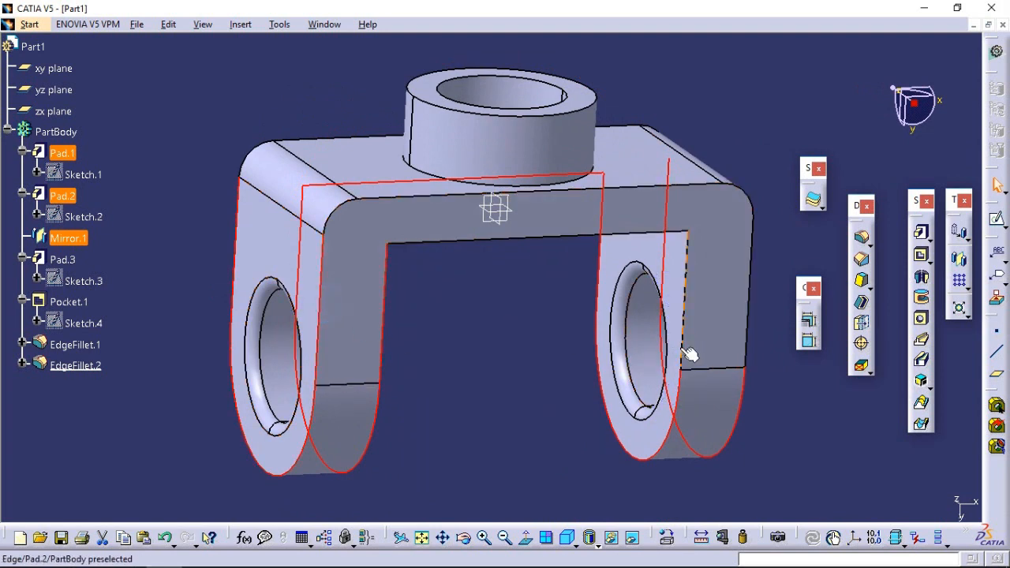
pyautogui.keyDown('ctrl'); pyautogui.click(756, 310); pyautogui.keyUp('ctrl')
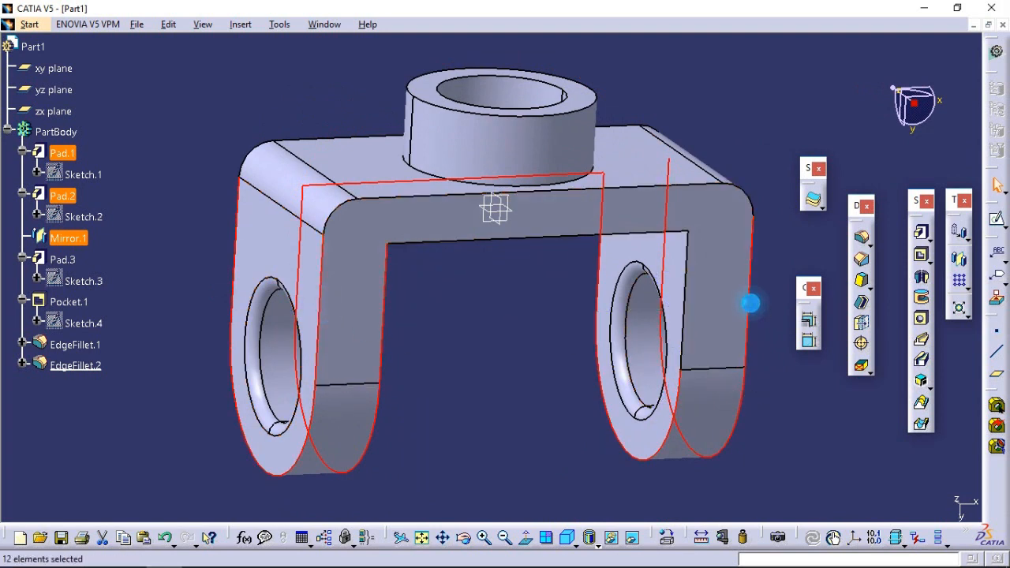
pyautogui.keyDown('ctrl'); pyautogui.click(512, 242); pyautogui.keyUp('ctrl')
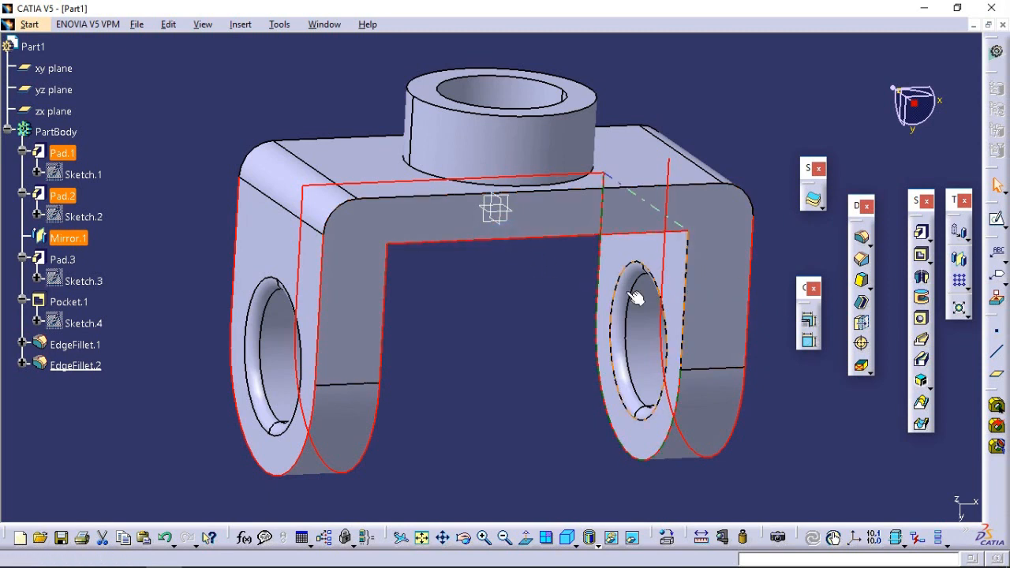
pyautogui.keyDown('ctrl'); pyautogui.click(688, 303); pyautogui.keyUp('ctrl')
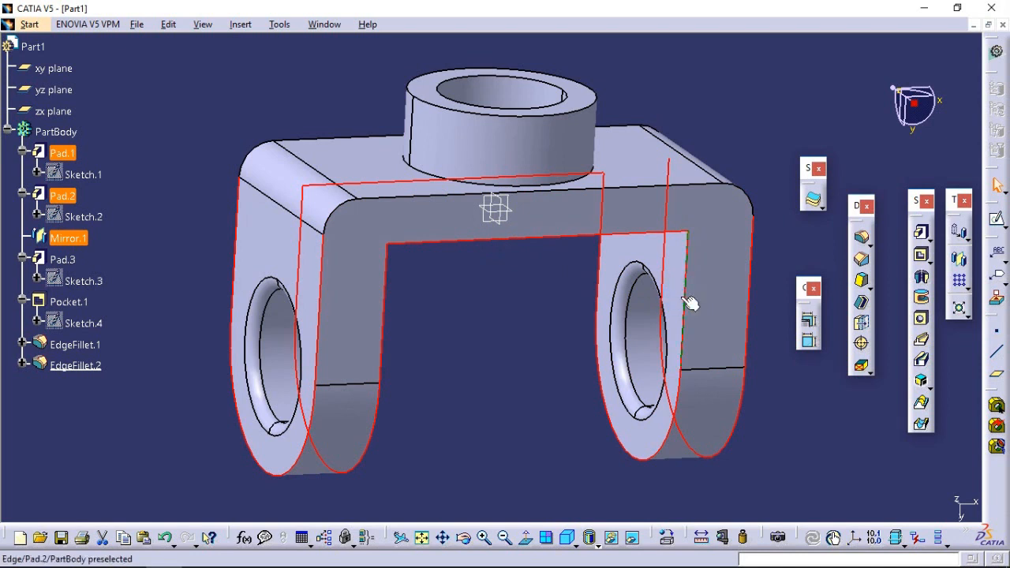
pyautogui.keyDown('ctrl'); pyautogui.click(343, 202); pyautogui.keyUp('ctrl')
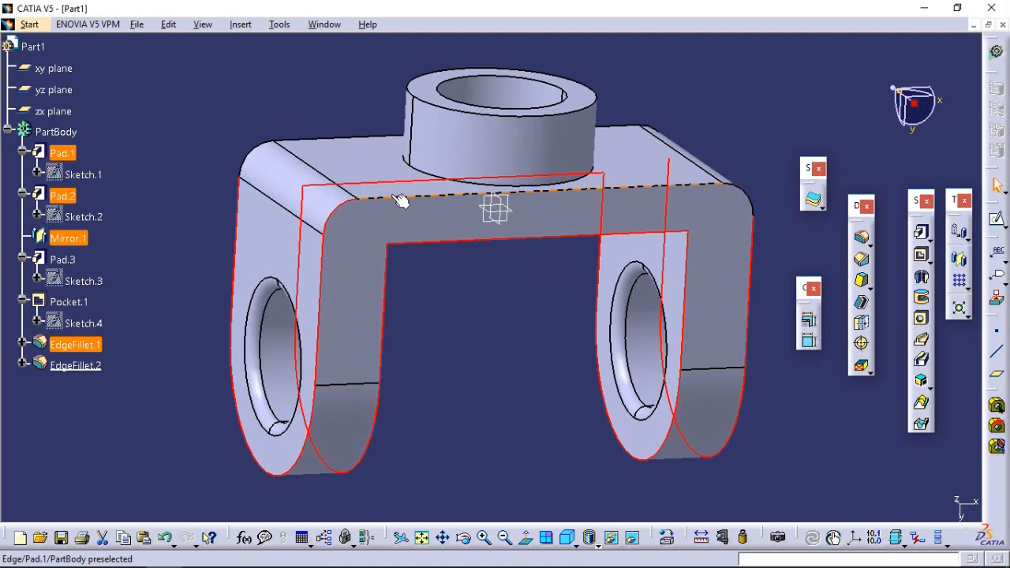
pyautogui.keyDown('ctrl'); pyautogui.click(736, 187); pyautogui.keyUp('ctrl')
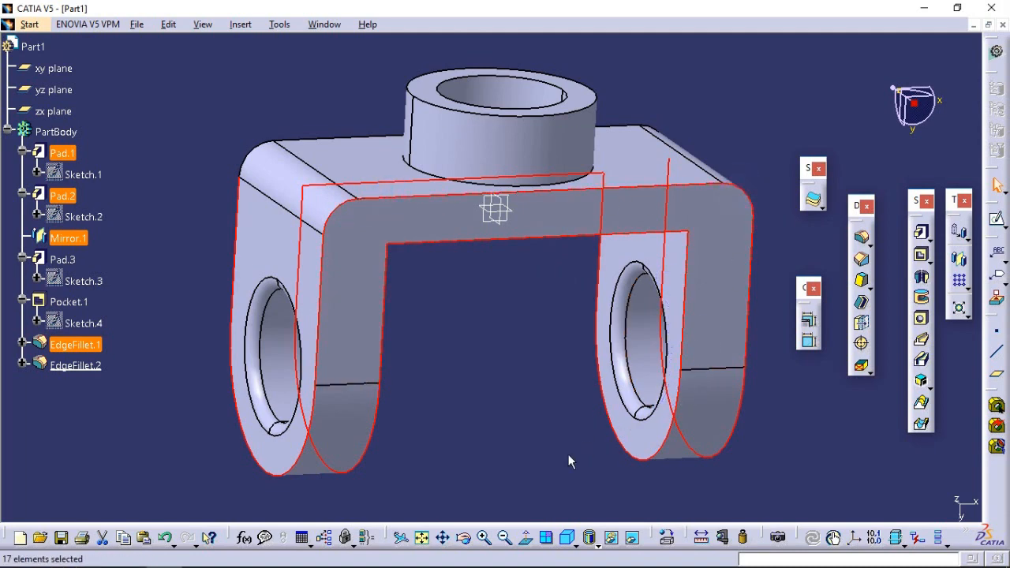
# Step: Add the remaining outline edges of the bracket's other long side and apply a 2 mm edge fillet to the whole selection
pyautogui.click(464, 537)
pyautogui.moveTo(466, 302); pyautogui.dragTo(687, 226)
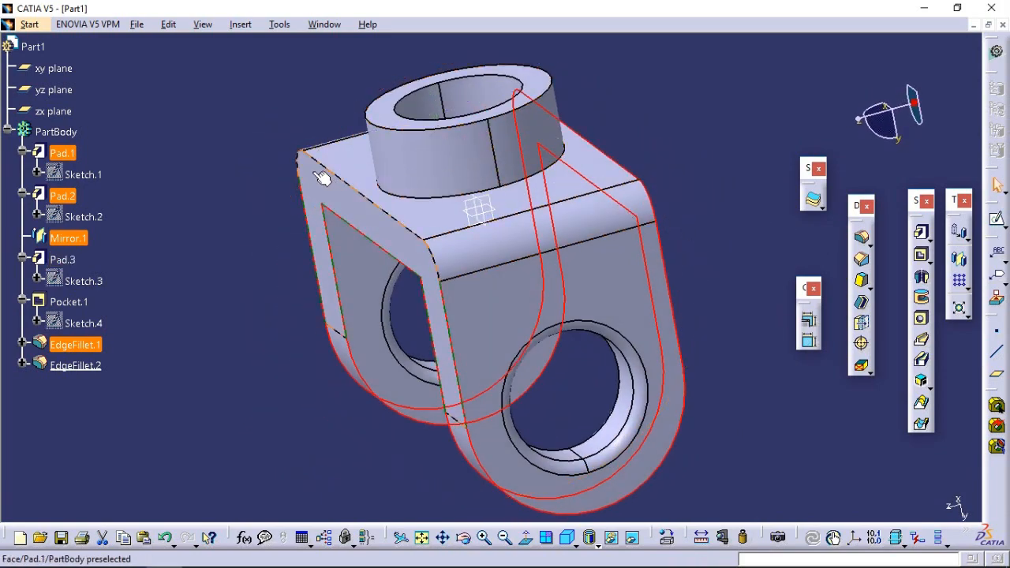
pyautogui.keyDown('ctrl'); pyautogui.click(299, 157); pyautogui.keyUp('ctrl')
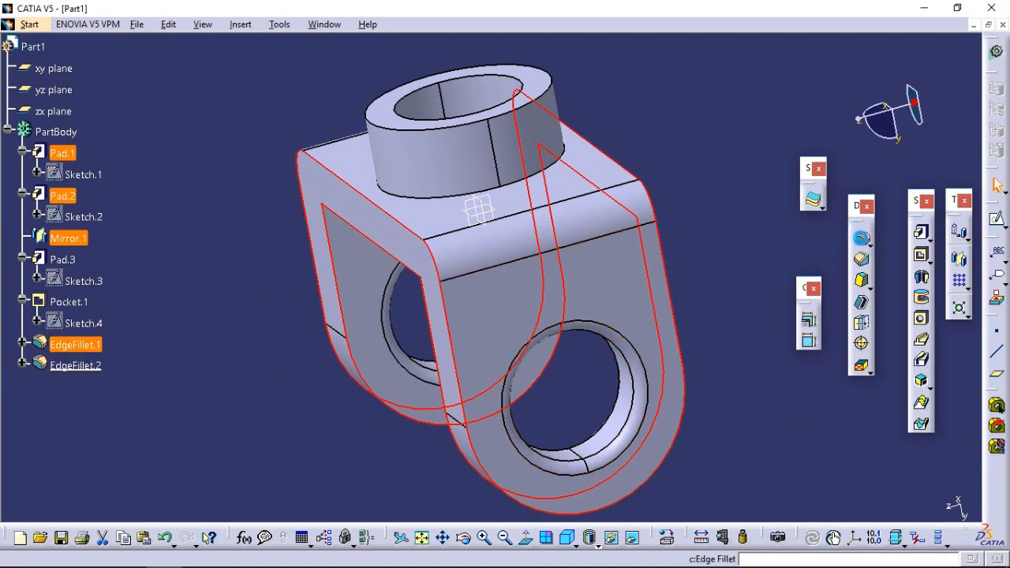
pyautogui.click(861, 237)
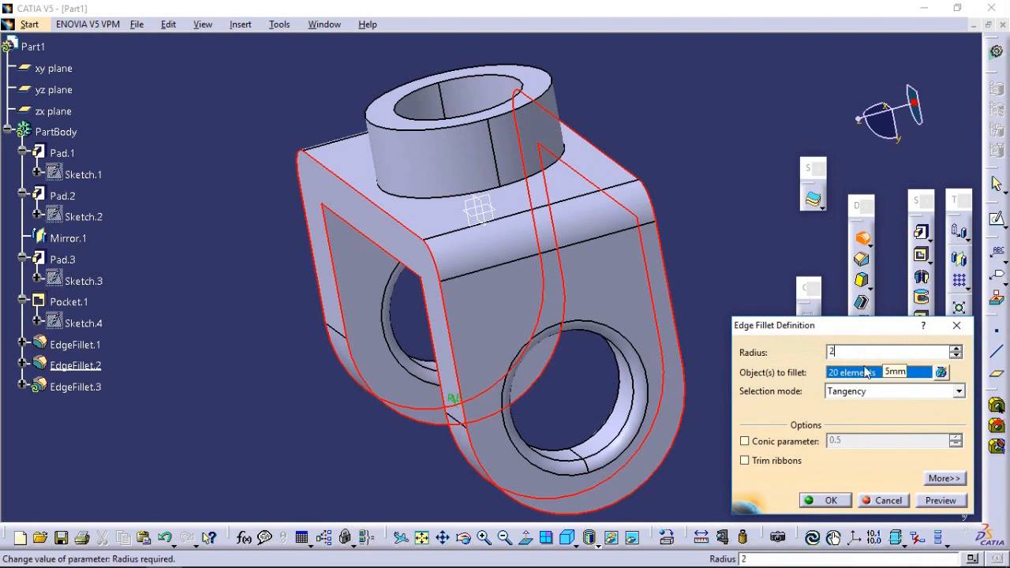
pyautogui.write('2')
pyautogui.click(943, 501)
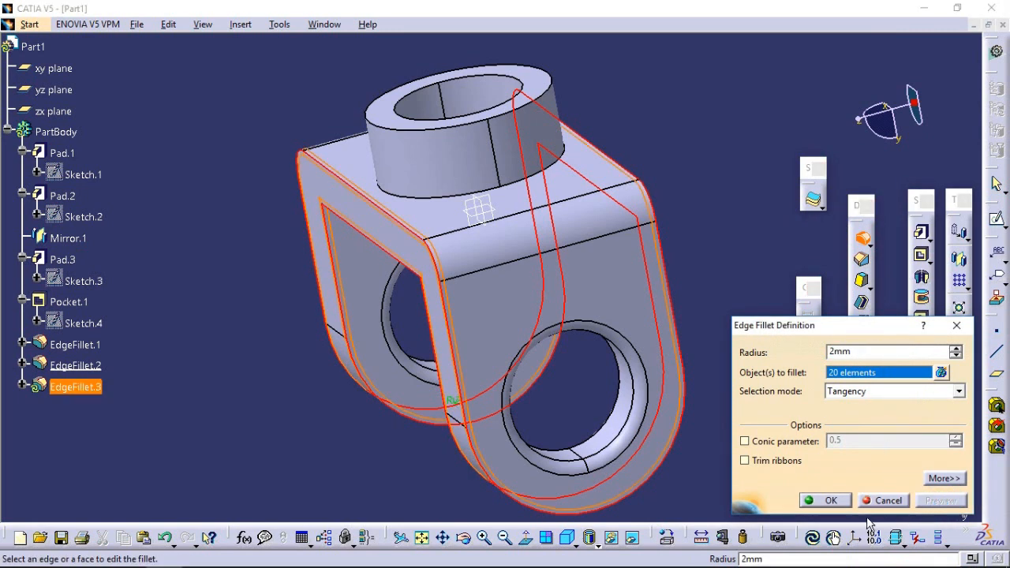
pyautogui.click(828, 501)
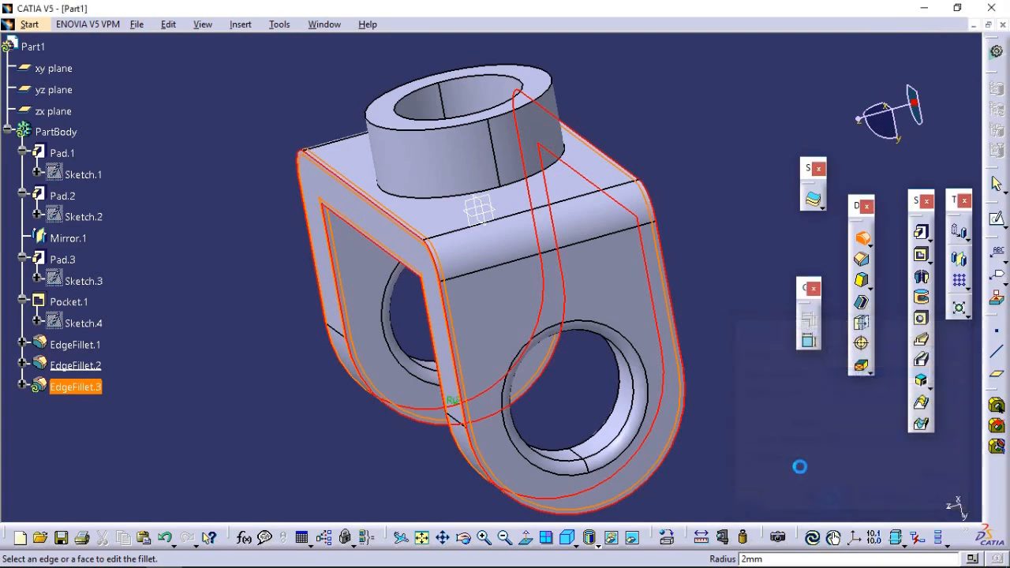
# Step: Edit the outline edge fillet and set its radius to 5 mm
pyautogui.click(465, 540)
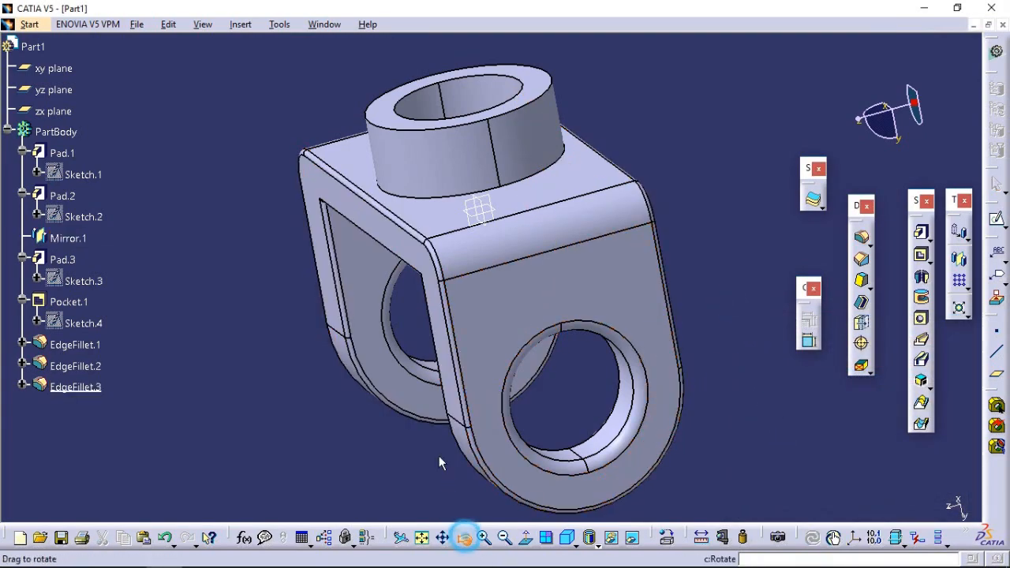
pyautogui.moveTo(278, 319); pyautogui.dragTo(106, 414)
pyautogui.click(76, 386)
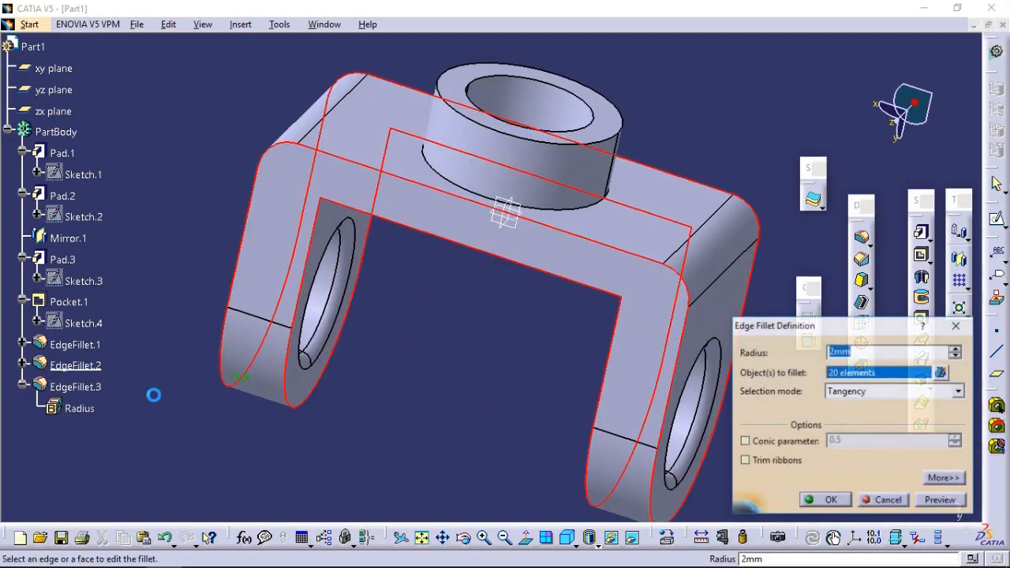
pyautogui.write('5')
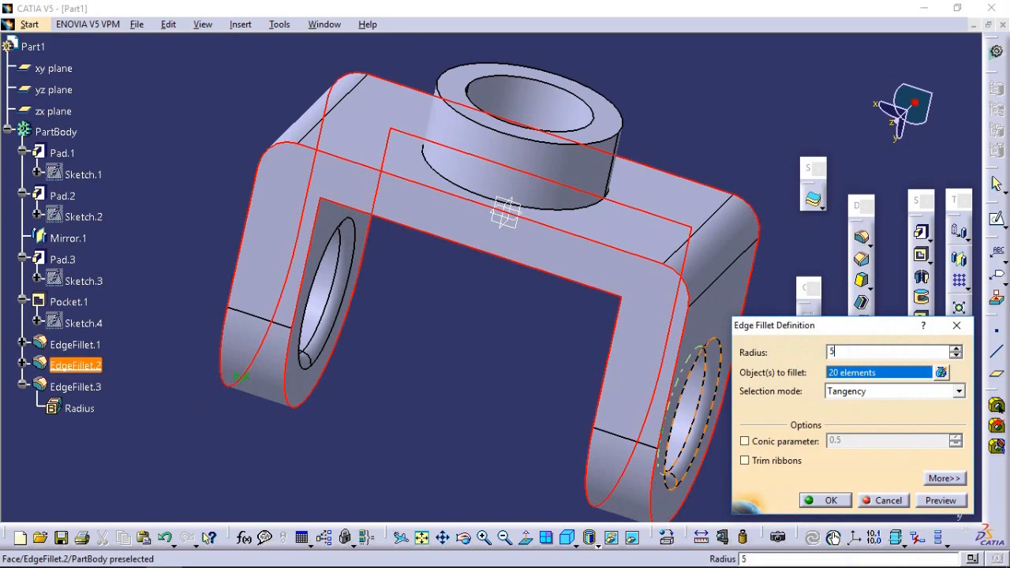
pyautogui.click(828, 500)
pyautogui.click(768, 408)
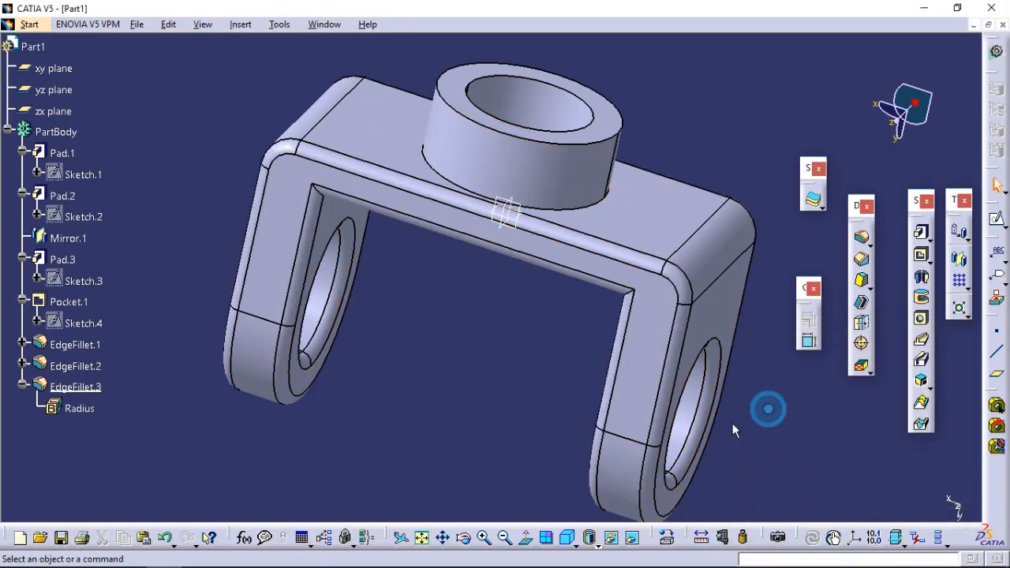
# Step: Apply a 5 mm edge fillet to the circular edge of the boss bore on the plate's underside
pyautogui.click(464, 538)
pyautogui.moveTo(541, 422); pyautogui.dragTo(513, 247)
pyautogui.click(509, 246)
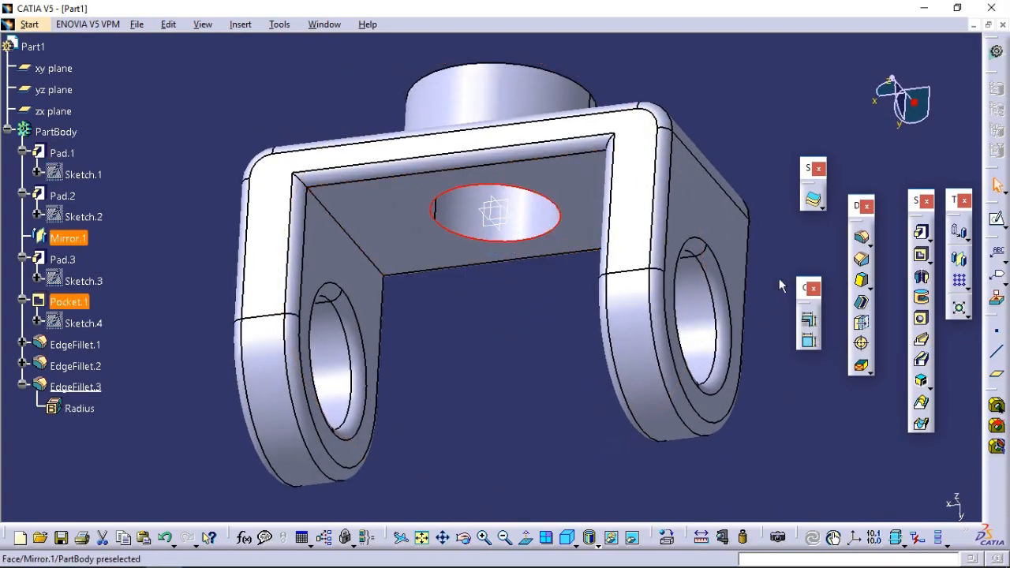
pyautogui.click(861, 239)
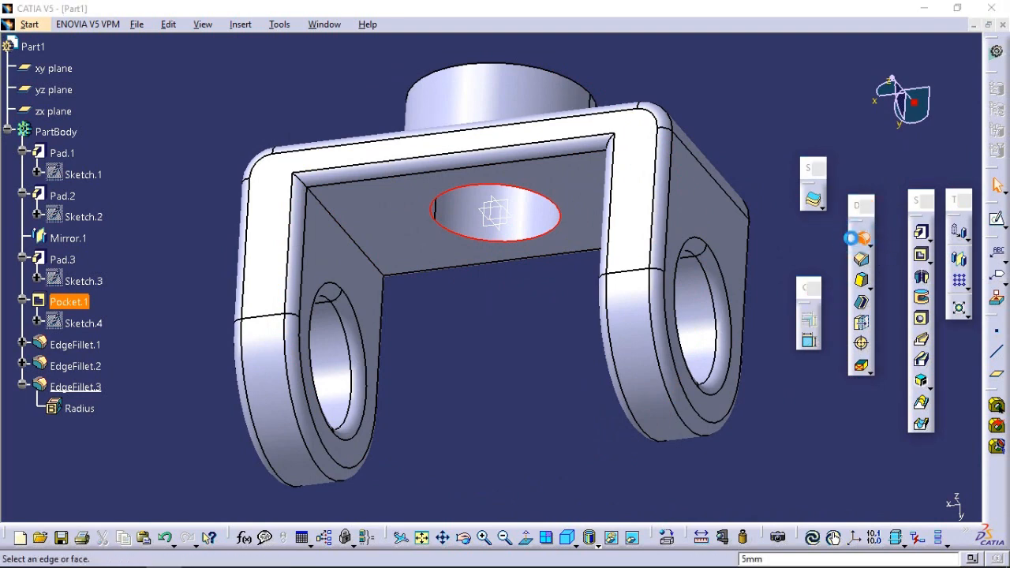
pyautogui.click(829, 501)
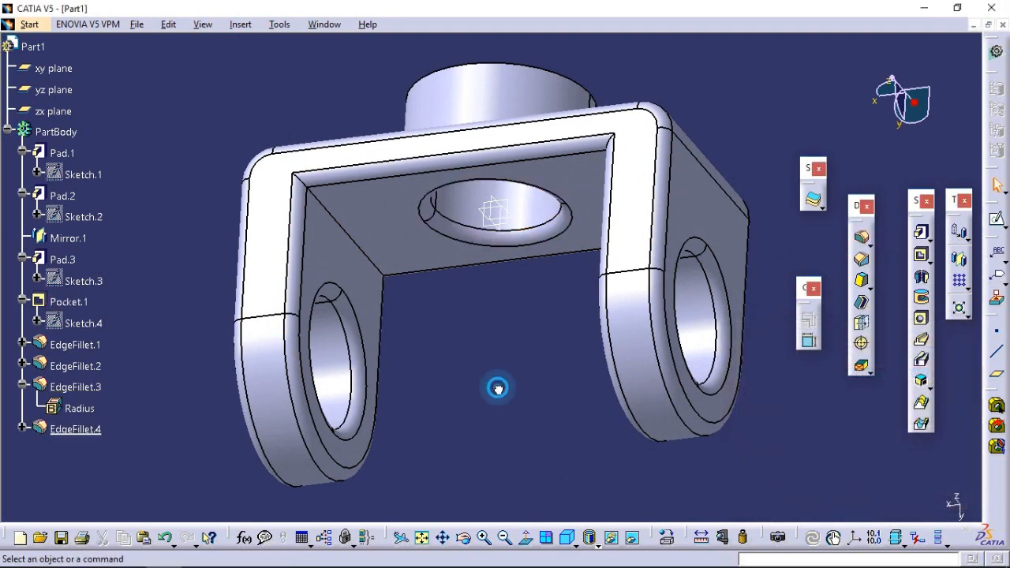
# Step: Round the inner and outer rims of the boss's top face with a 3 mm edge fillet
pyautogui.click(465, 538)
pyautogui.moveTo(483, 363); pyautogui.dragTo(392, 429)
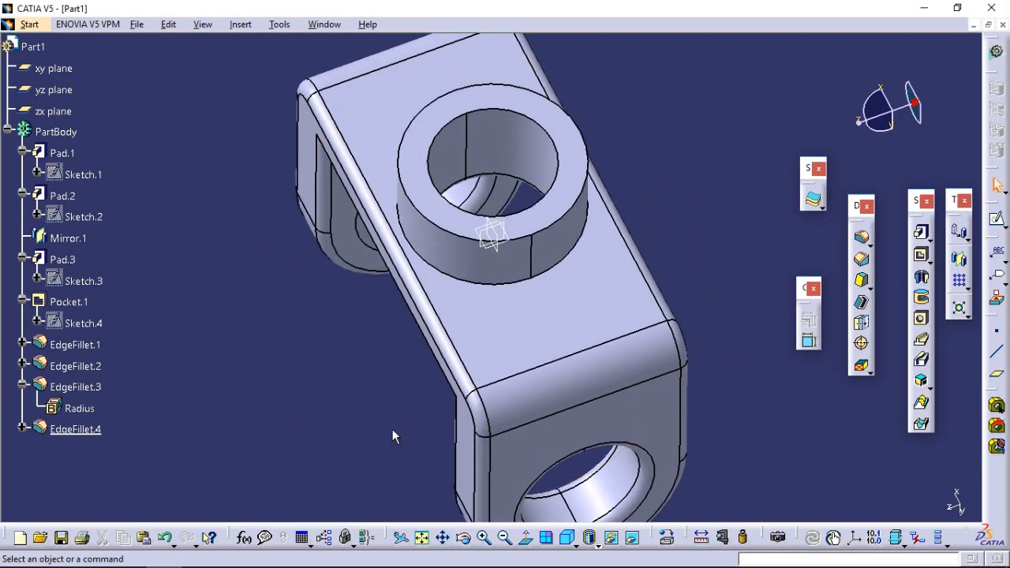
pyautogui.click(479, 220)
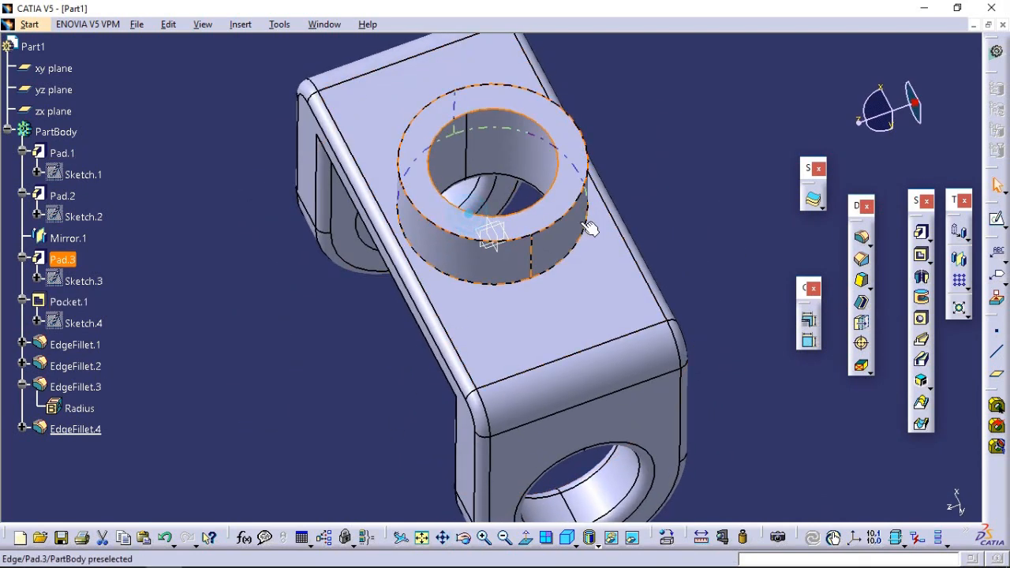
pyautogui.click(860, 237)
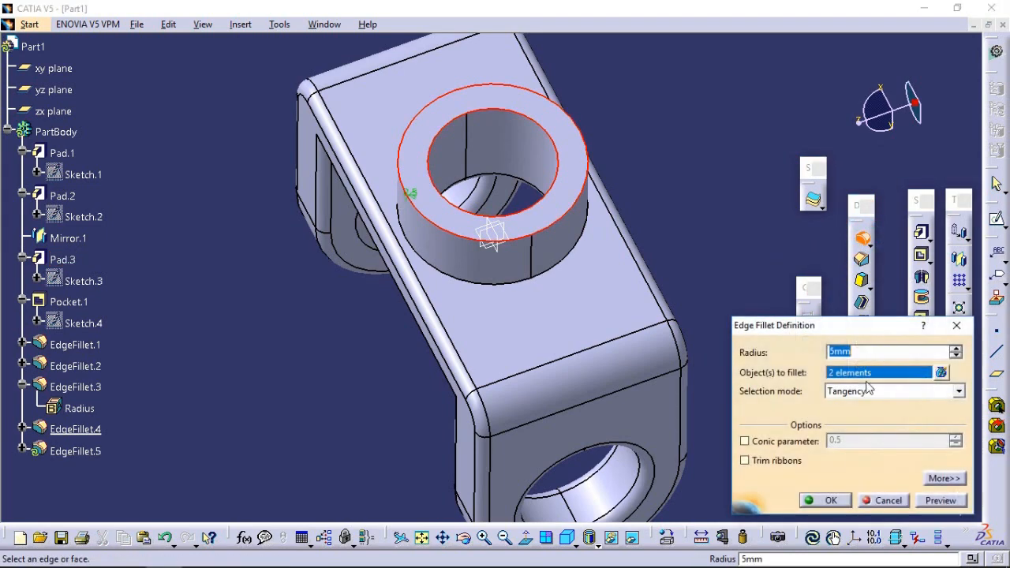
pyautogui.click(850, 351)
pyautogui.write('3')
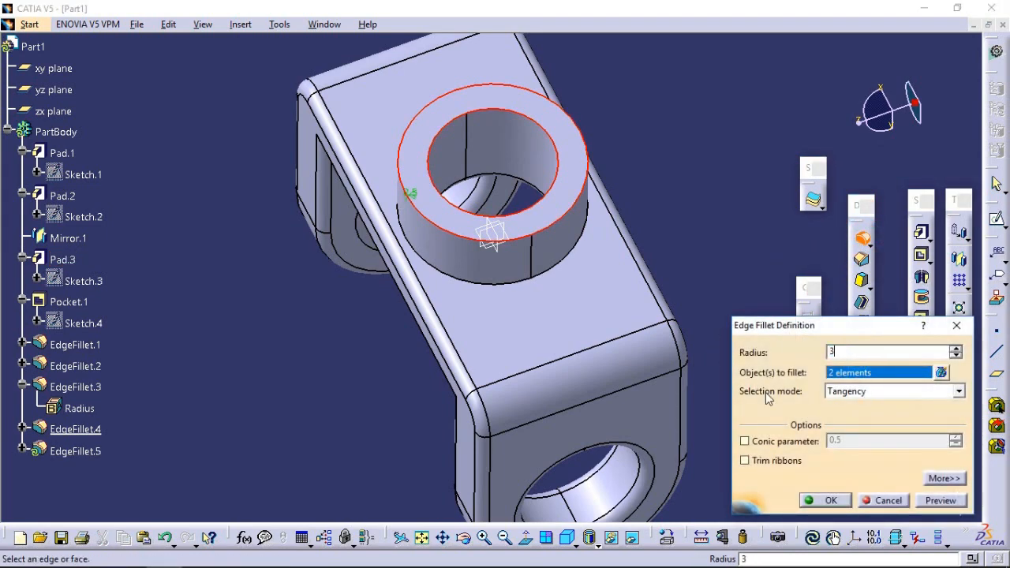
pyautogui.click(936, 502)
pyautogui.click(833, 501)
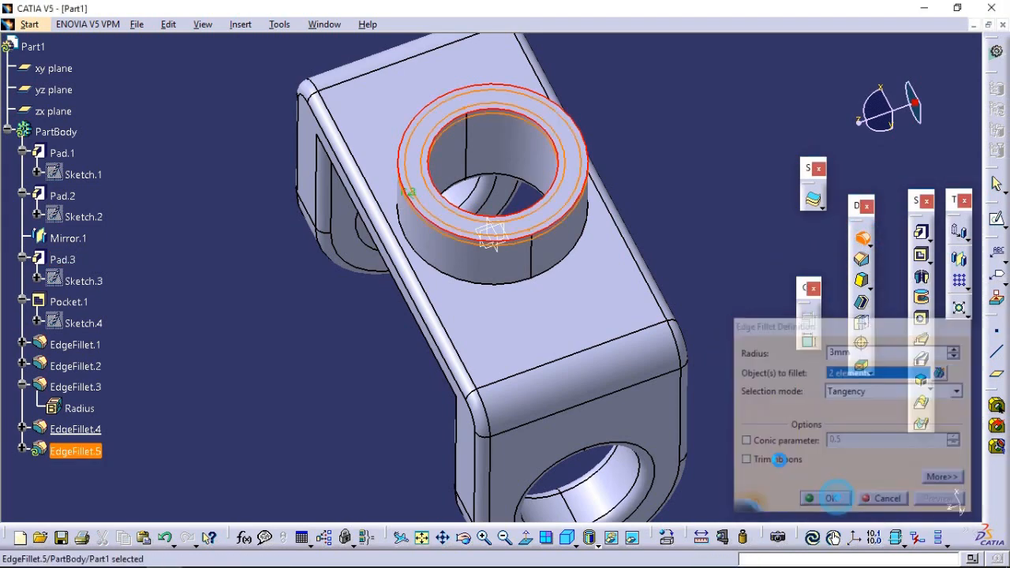
# Step: Apply the Steel material from the Metal family of the default material catalog to PartBody
pyautogui.moveTo(463, 537); pyautogui.dragTo(734, 292)
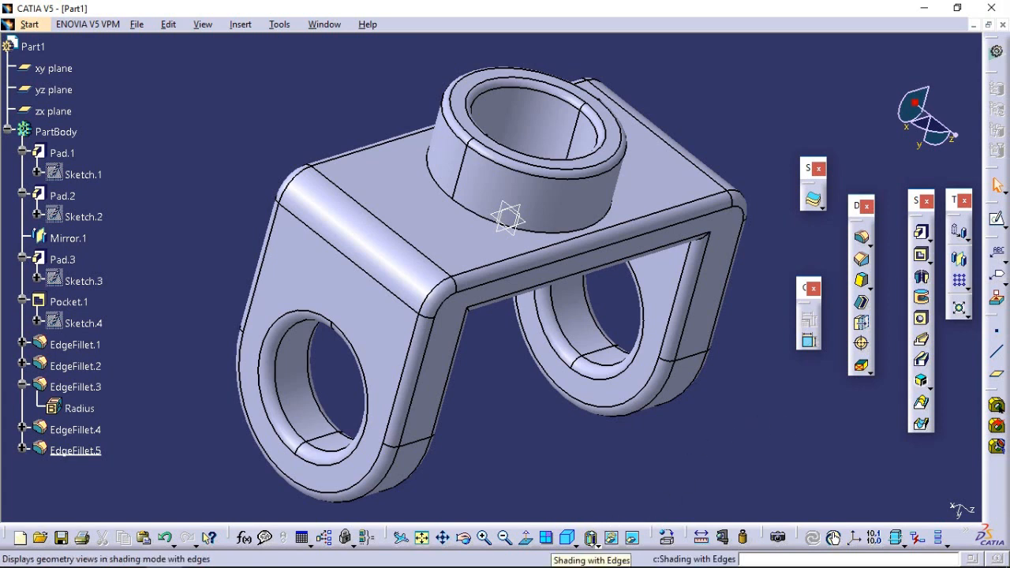
pyautogui.click(667, 542)
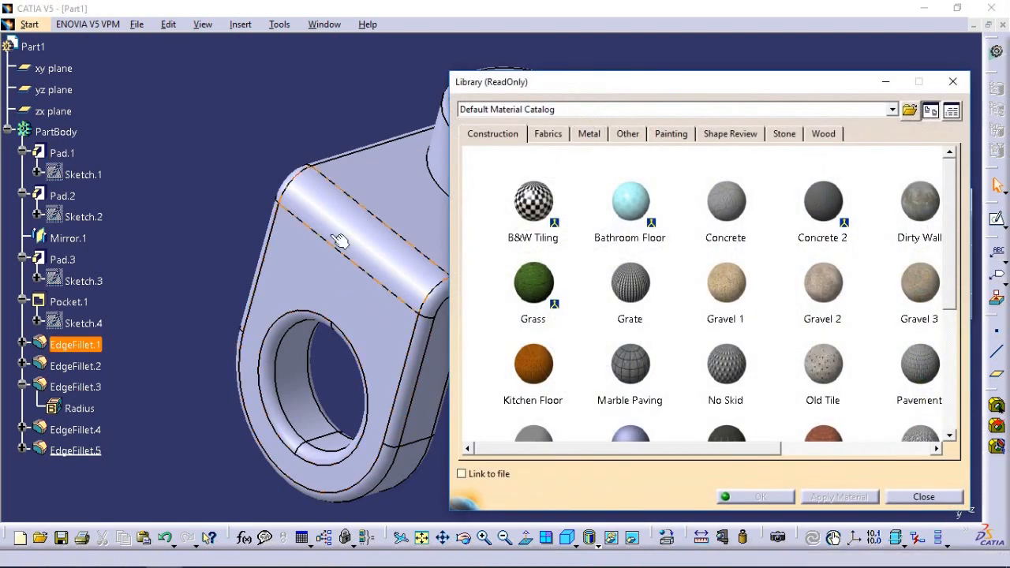
pyautogui.click(42, 132)
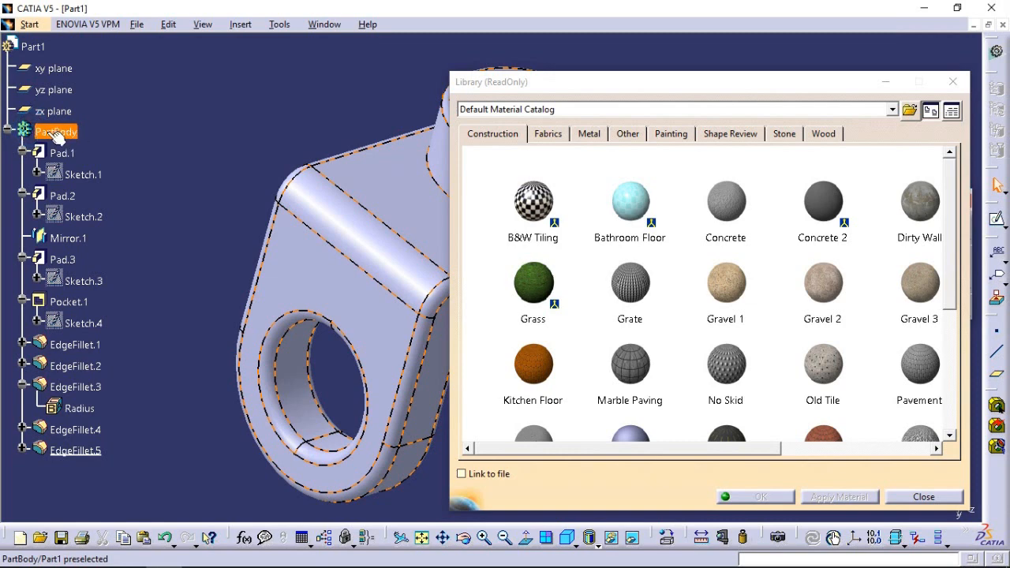
pyautogui.click(598, 136)
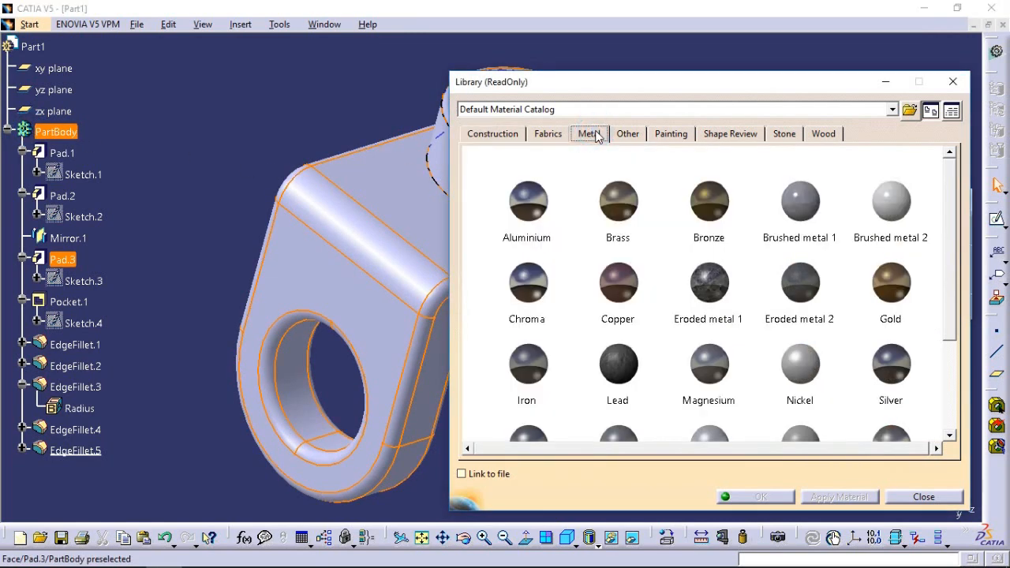
pyautogui.click(627, 286)
pyautogui.click(543, 297)
pyautogui.click(713, 284)
pyautogui.scroll(-1, 717, 315)
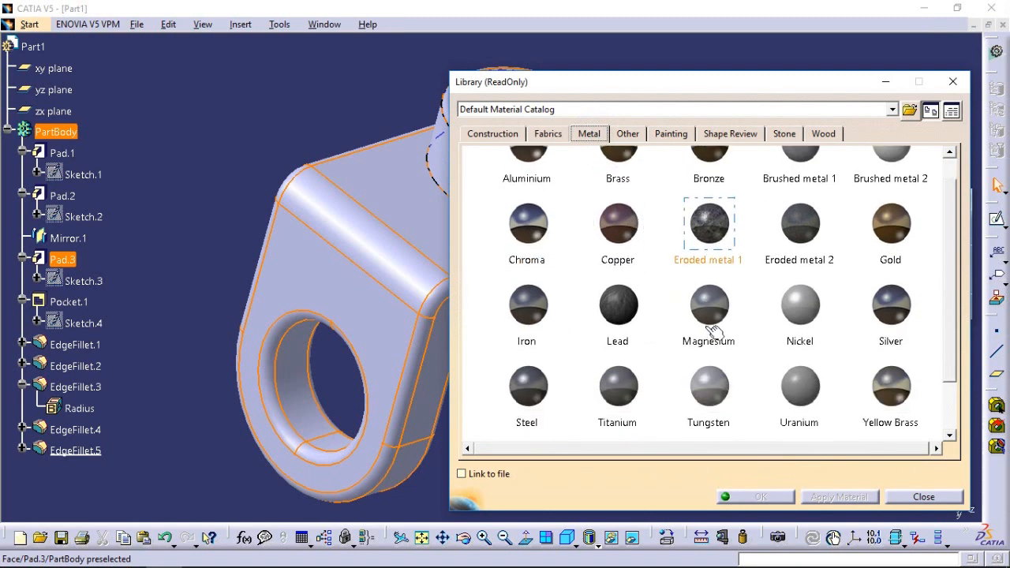
pyautogui.click(527, 385)
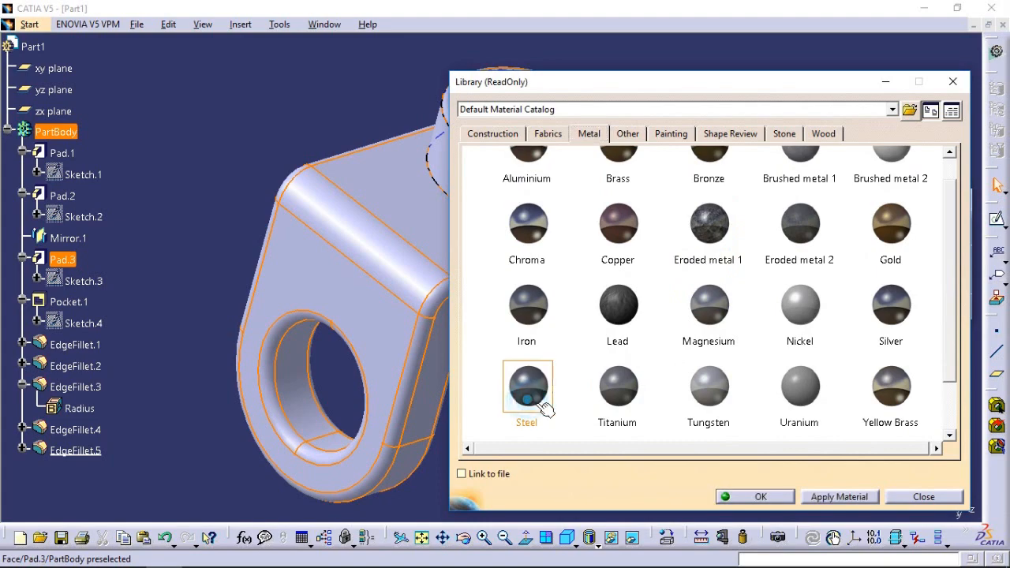
pyautogui.click(836, 497)
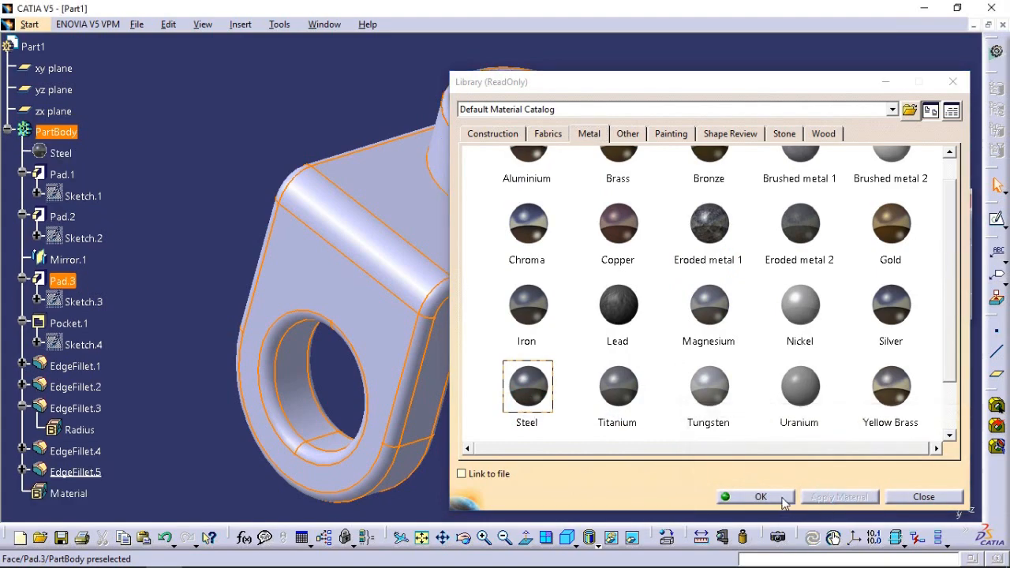
pyautogui.click(784, 502)
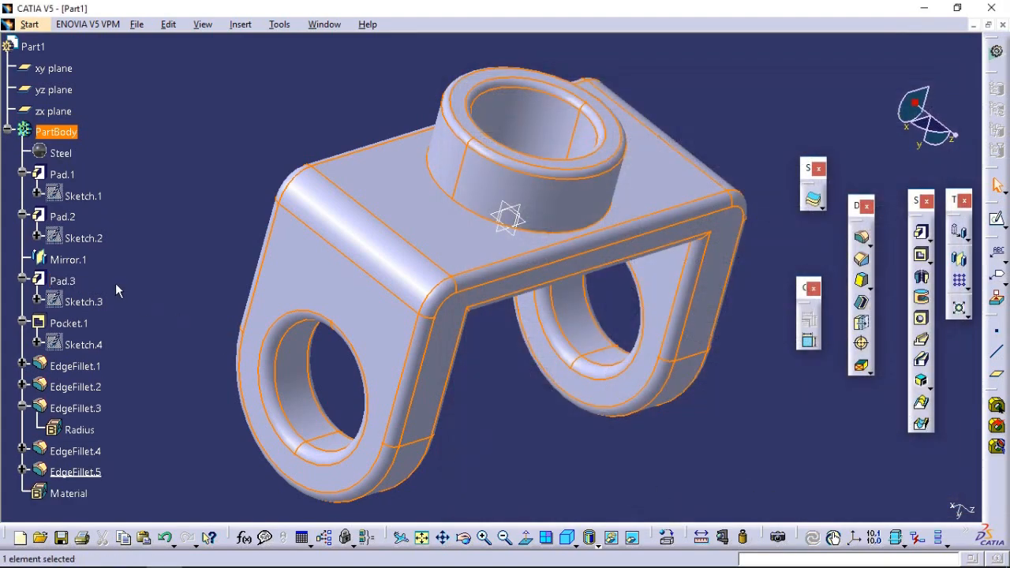
# Step: Start Easy Render for the steel bracket with its plate, boss and both lug holes in view
pyautogui.doubleClick(65, 132)
pyautogui.click(779, 538)
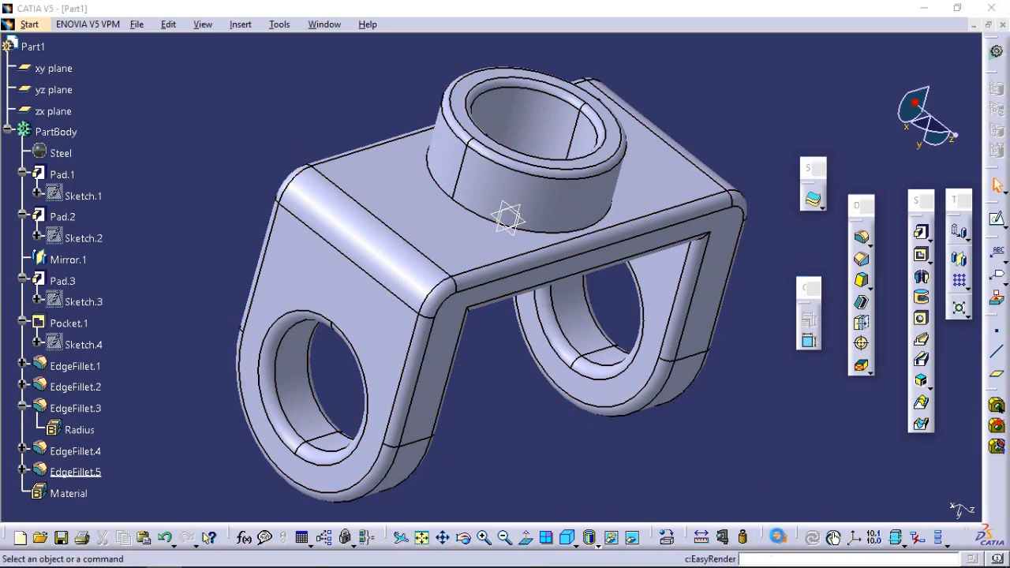
pyautogui.click(463, 538)
pyautogui.moveTo(714, 370); pyautogui.dragTo(706, 277)
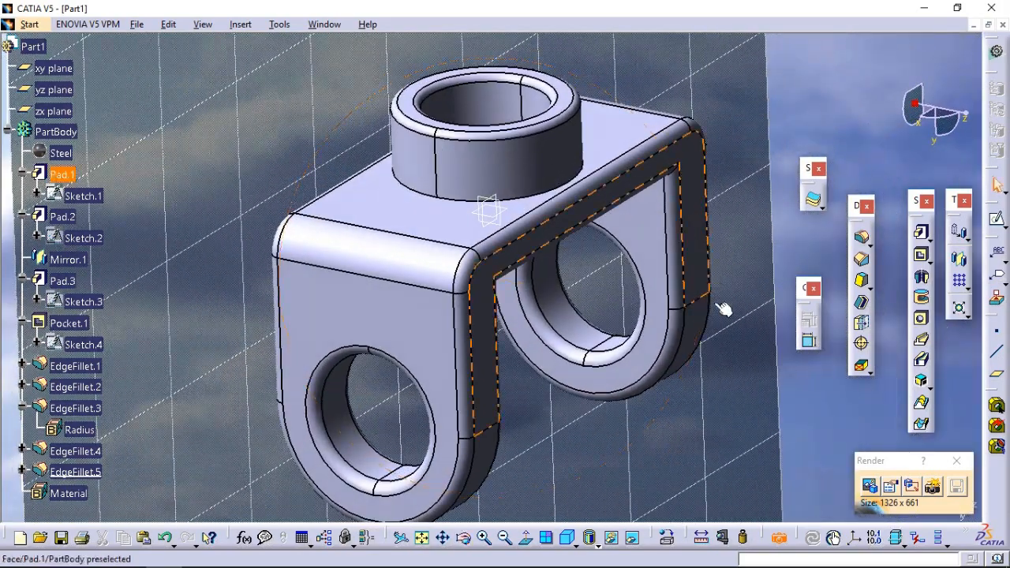
# Step: Open the render scene's custom settings and move the single light toward the front of the preview sphere
pyautogui.click(871, 486)
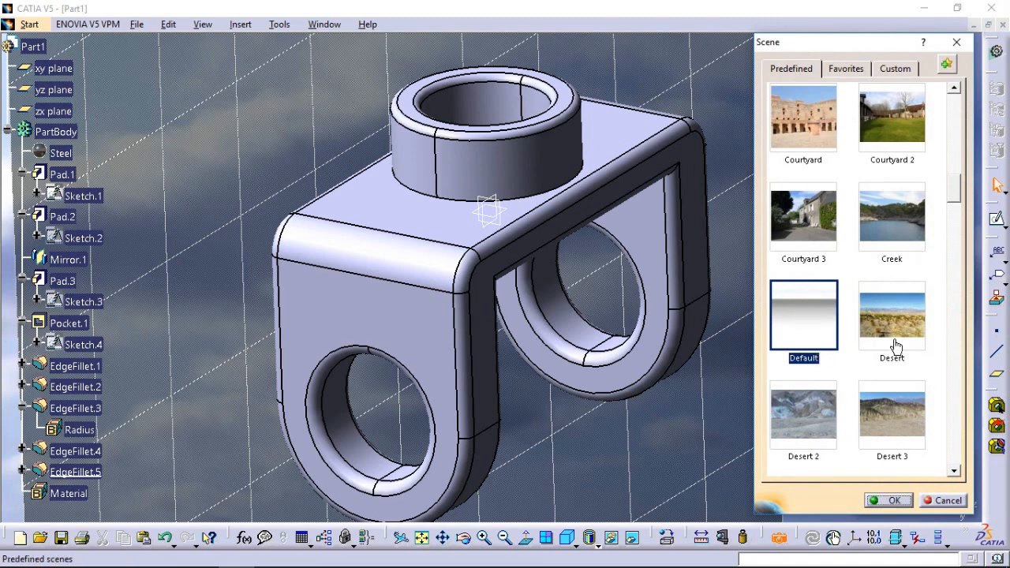
pyautogui.click(846, 69)
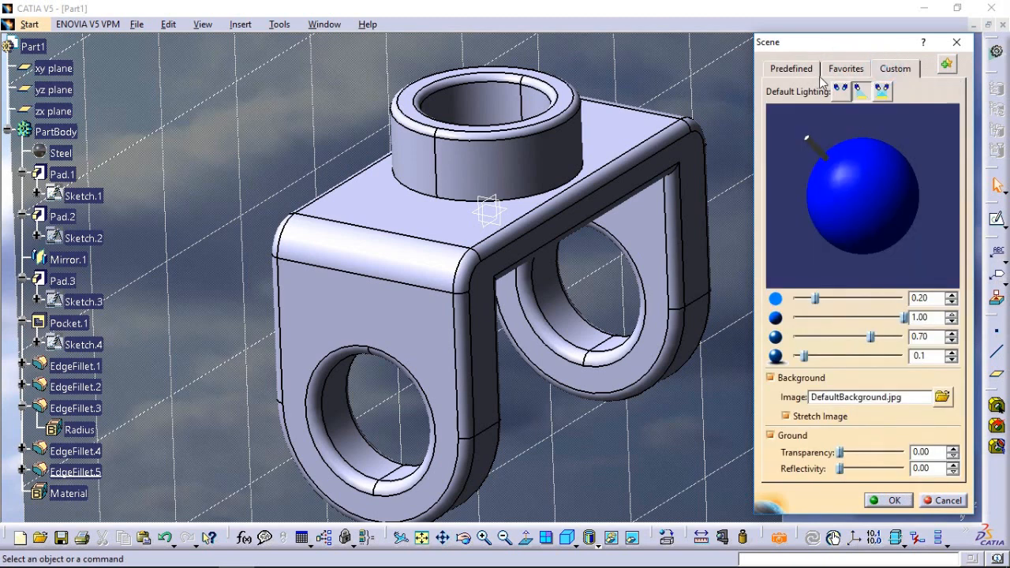
pyautogui.moveTo(805, 140)
pyautogui.mouseDown()
pyautogui.moveTo(872, 169)
pyautogui.moveTo(922, 168)
pyautogui.moveTo(922, 201)
pyautogui.moveTo(882, 205)
pyautogui.moveTo(850, 167)
pyautogui.mouseUp()
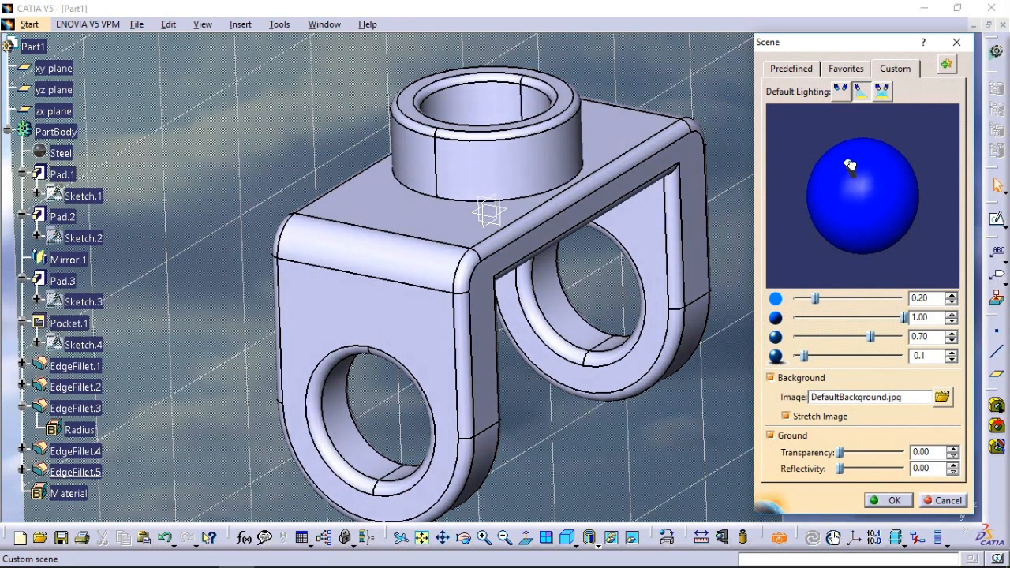
# Step: Try a two-light setup with one light repositioned, and return to single-light default lighting
pyautogui.click(881, 92)
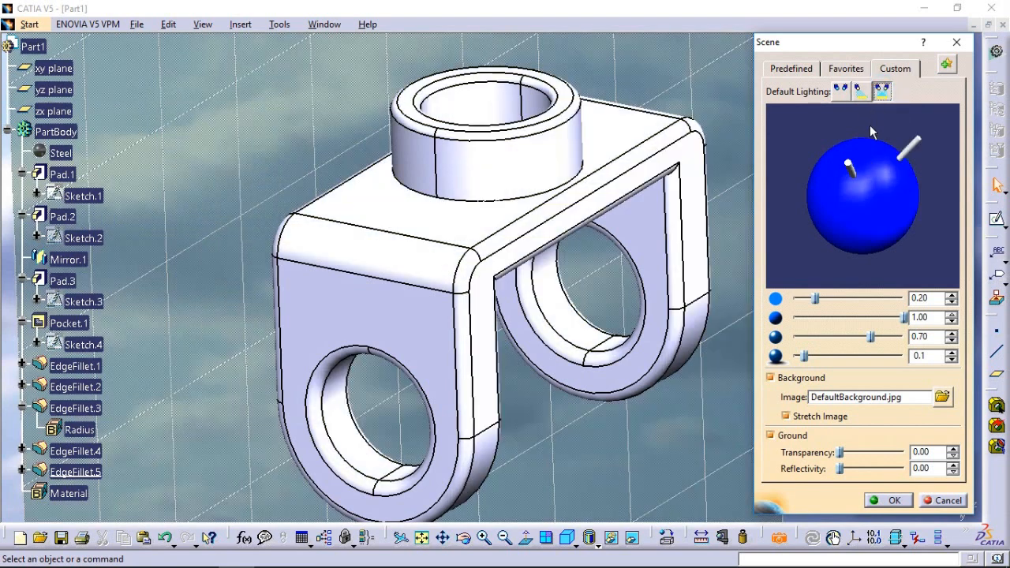
pyautogui.moveTo(922, 147)
pyautogui.mouseDown()
pyautogui.moveTo(920, 175)
pyautogui.moveTo(885, 211)
pyautogui.moveTo(874, 194)
pyautogui.moveTo(899, 168)
pyautogui.moveTo(908, 173)
pyautogui.moveTo(858, 189)
pyautogui.moveTo(884, 207)
pyautogui.moveTo(868, 199)
pyautogui.moveTo(913, 207)
pyautogui.moveTo(896, 197)
pyautogui.mouseUp()
pyautogui.click(856, 92)
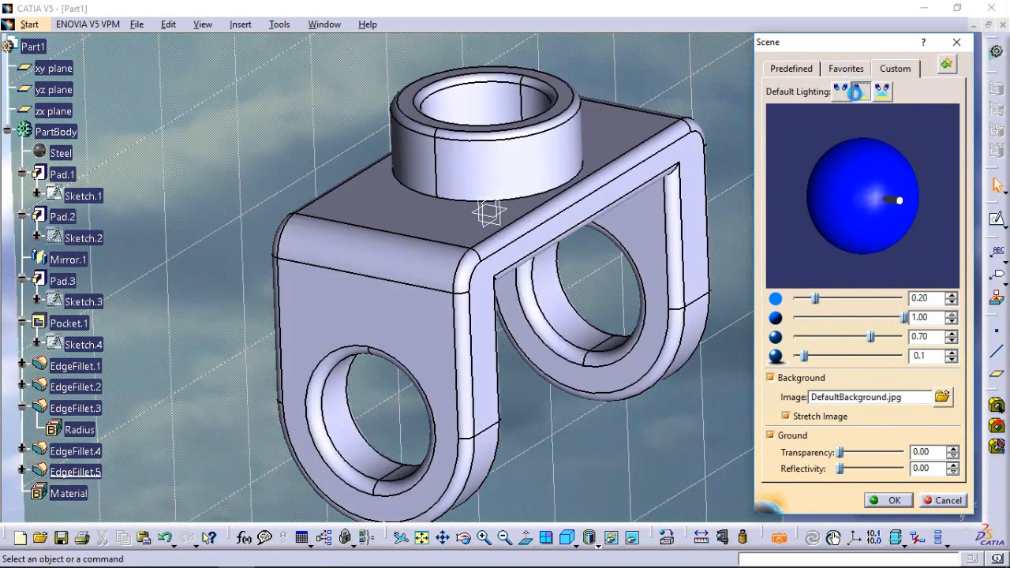
# Step: Move the single light to the preview sphere's upper right and render the current viewpoint with this custom scene
pyautogui.moveTo(897, 202); pyautogui.dragTo(890, 168)
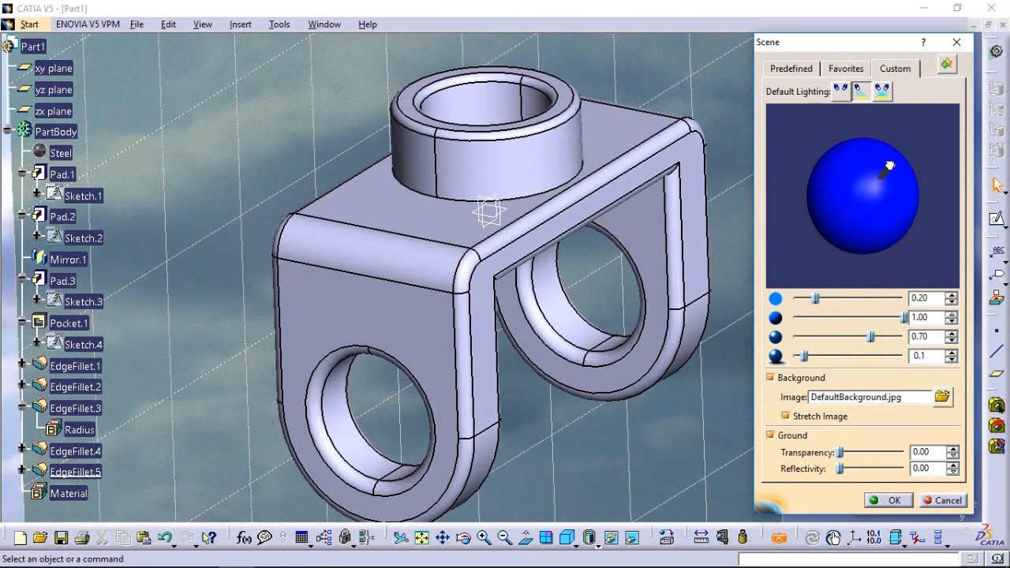
pyautogui.click(891, 500)
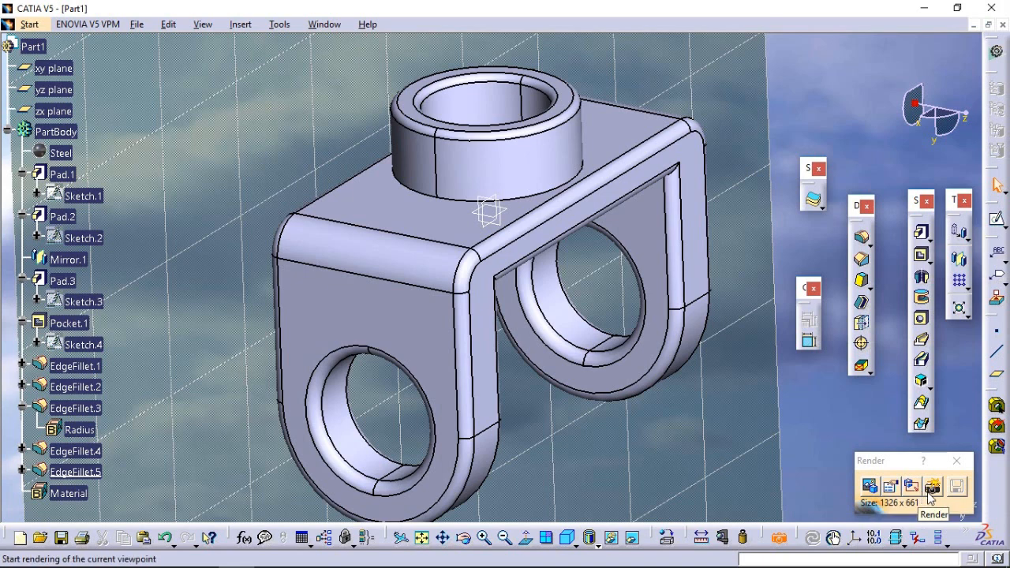
pyautogui.click(931, 486)
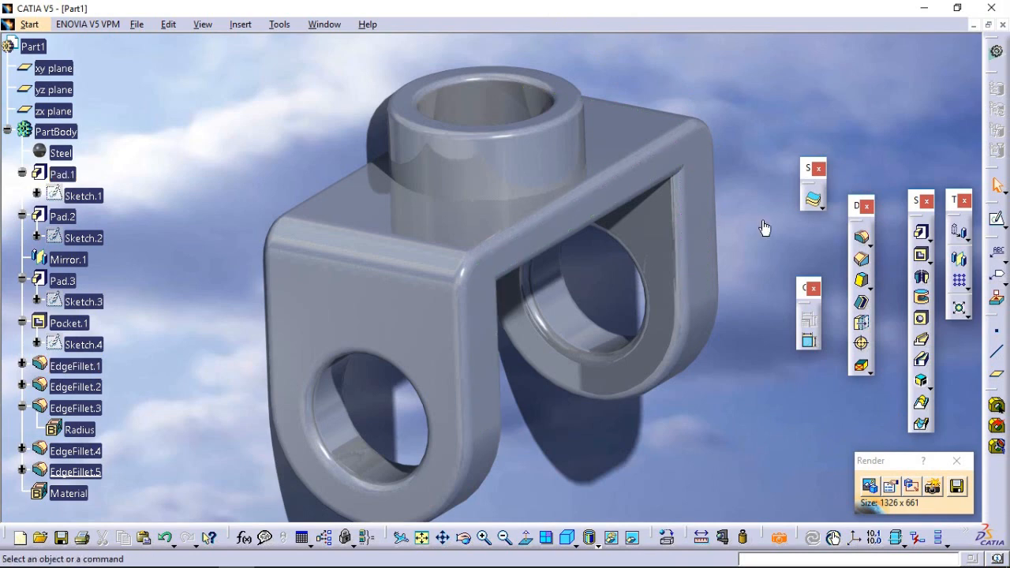
# Step: Replace the custom render scene with the predefined Default scene
pyautogui.click(869, 486)
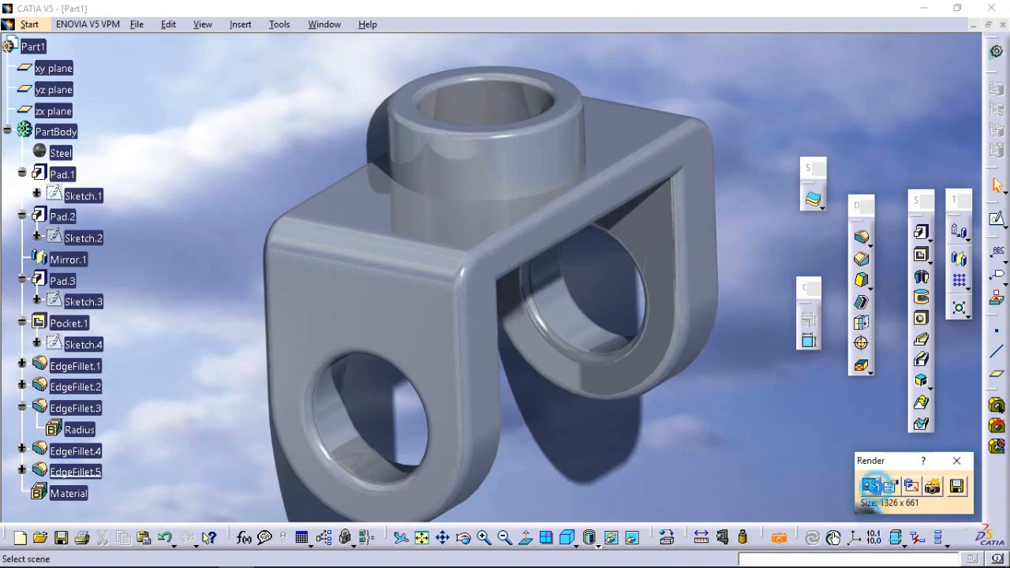
pyautogui.click(792, 68)
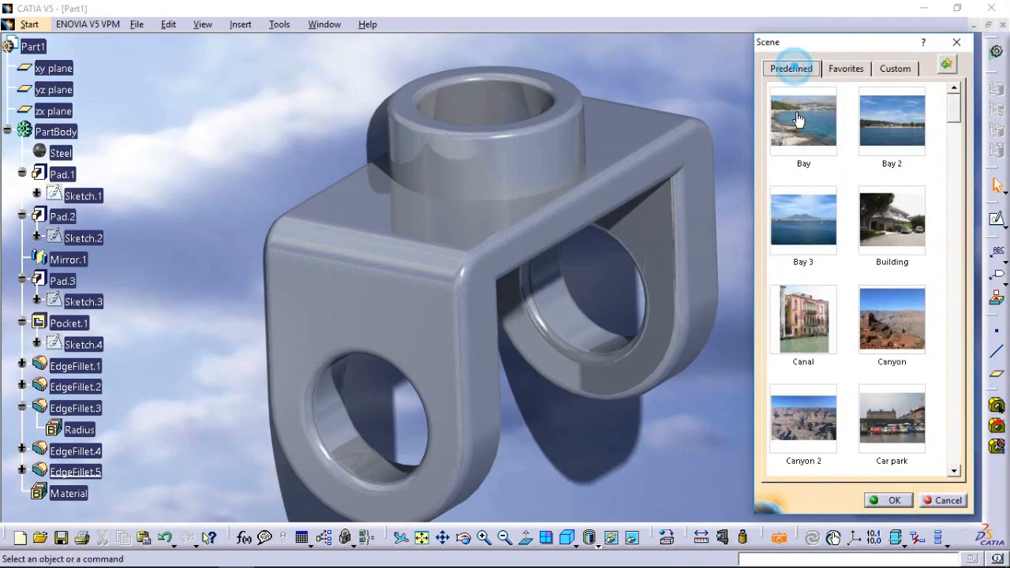
pyautogui.scroll(-3, 834, 341)
pyautogui.scroll(-10, 834, 341)
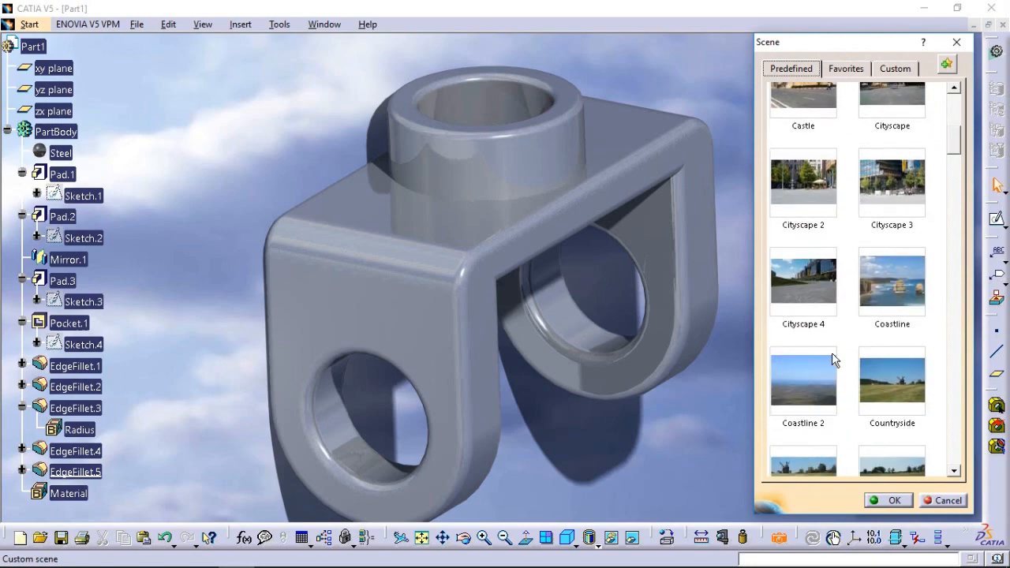
pyautogui.scroll(-3, 833, 380)
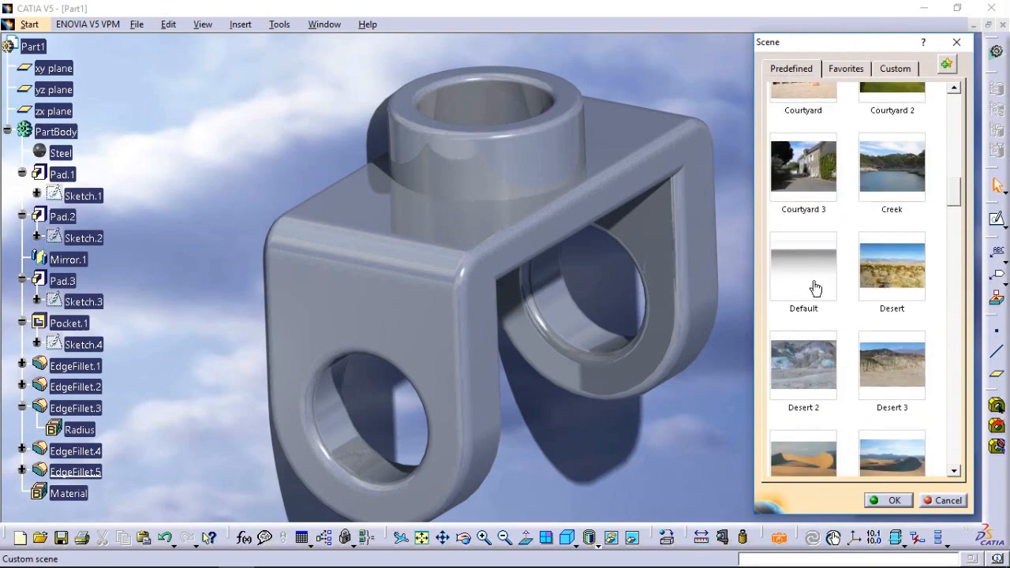
pyautogui.doubleClick(816, 286)
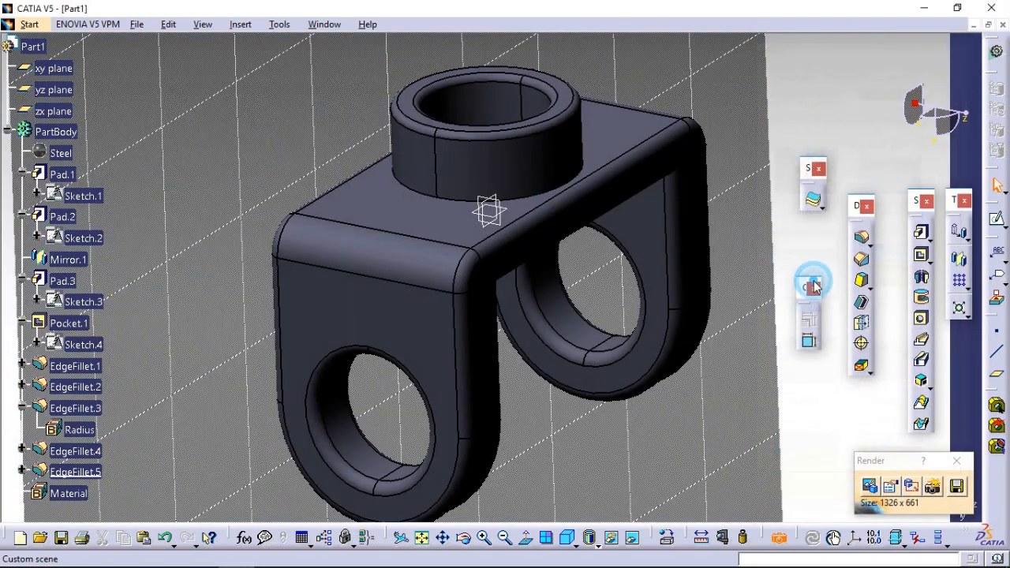
# Step: Set rendering quality to High with a custom resolution of 300 pixels/inch and render the current viewpoint
pyautogui.click(893, 489)
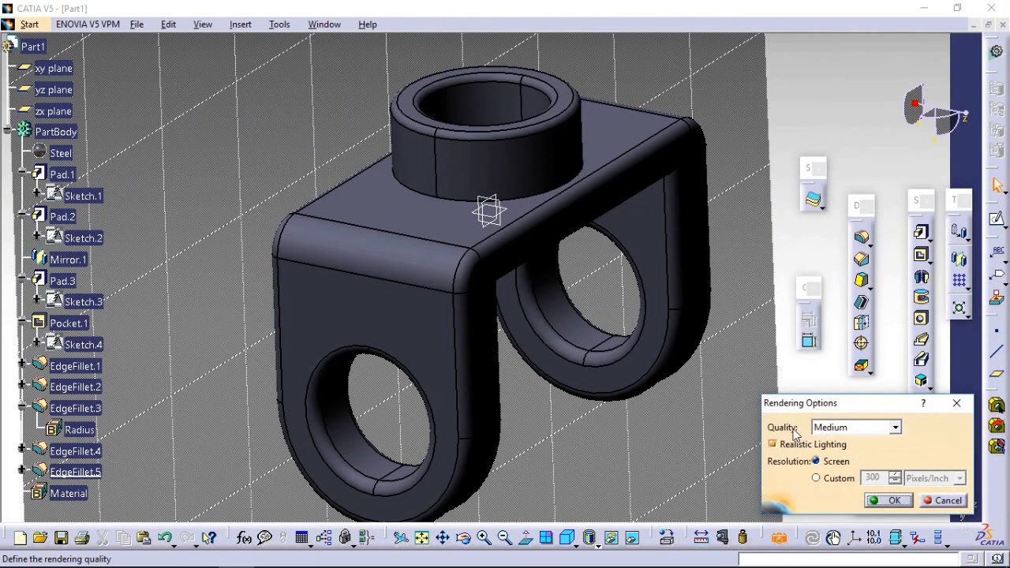
pyautogui.click(896, 427)
pyautogui.click(852, 464)
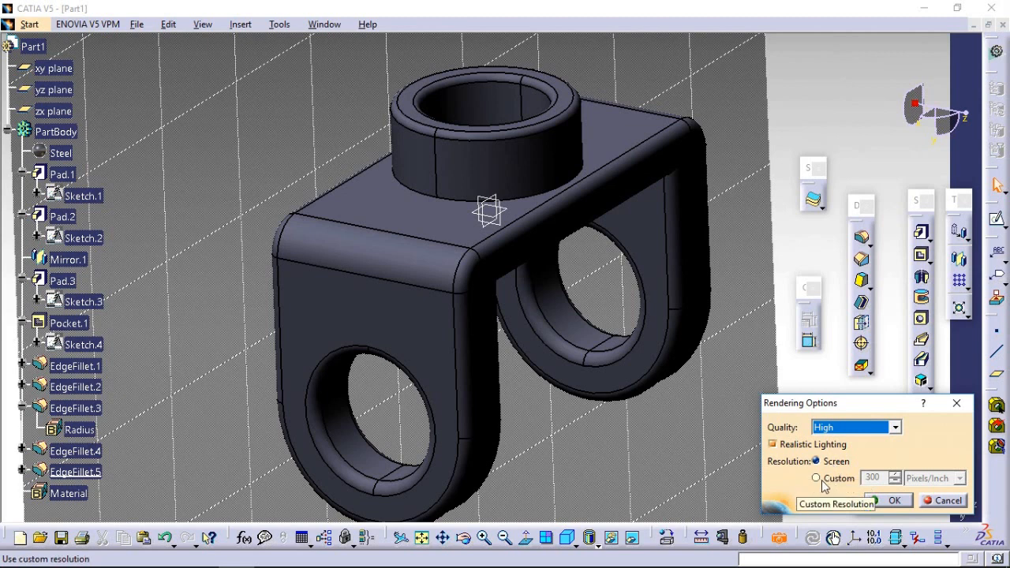
pyautogui.click(822, 482)
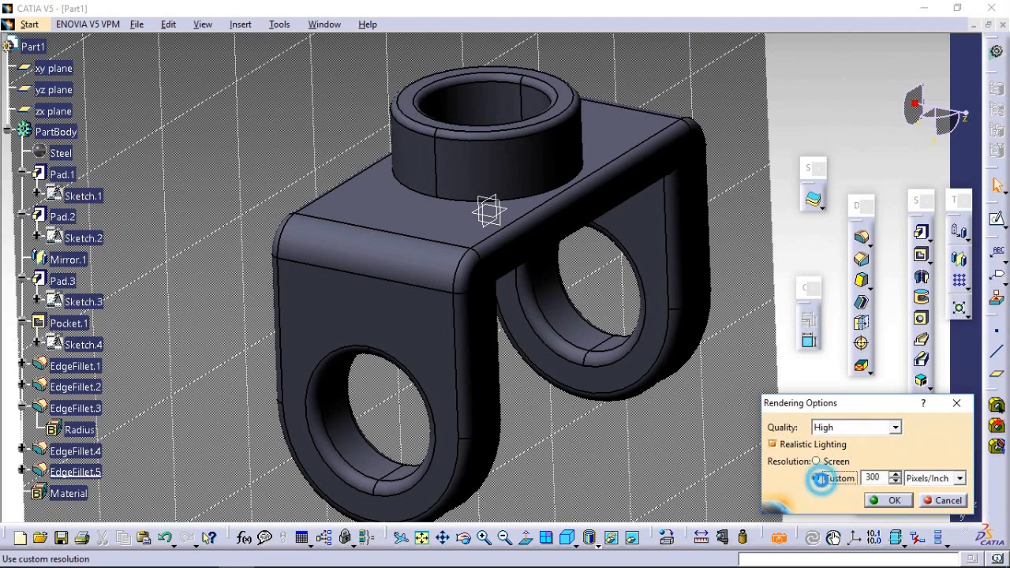
pyautogui.click(899, 502)
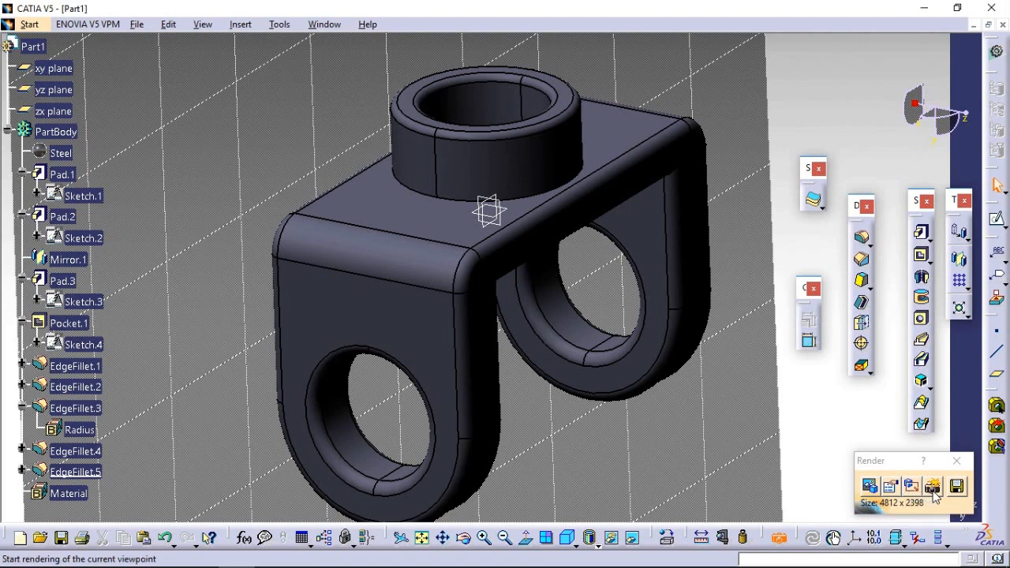
pyautogui.click(932, 487)
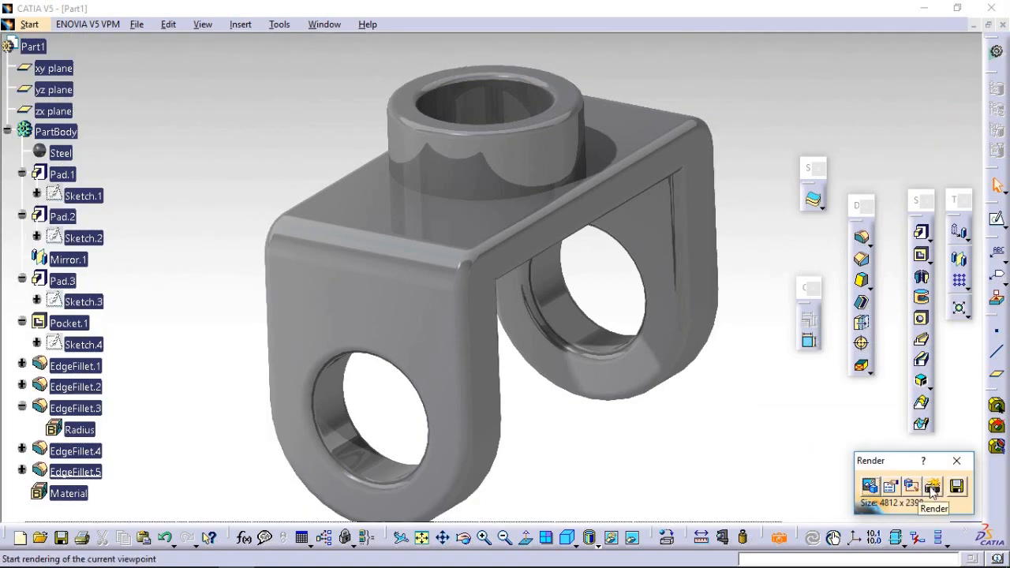
# Step: Save the rendered image as "machine element" in JPEG Fair Quality format and close the render tool
pyautogui.click(957, 488)
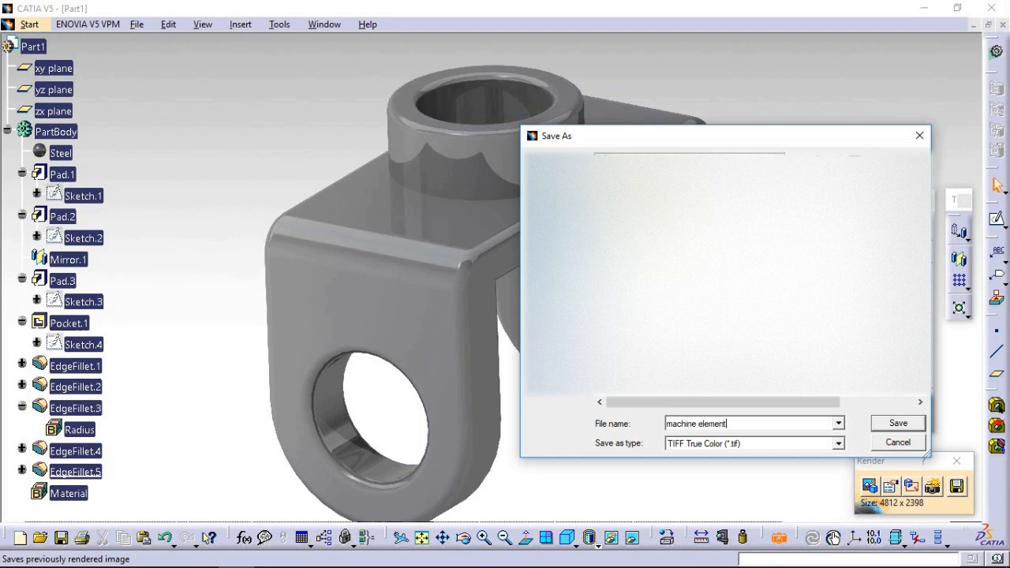
pyautogui.click(822, 447)
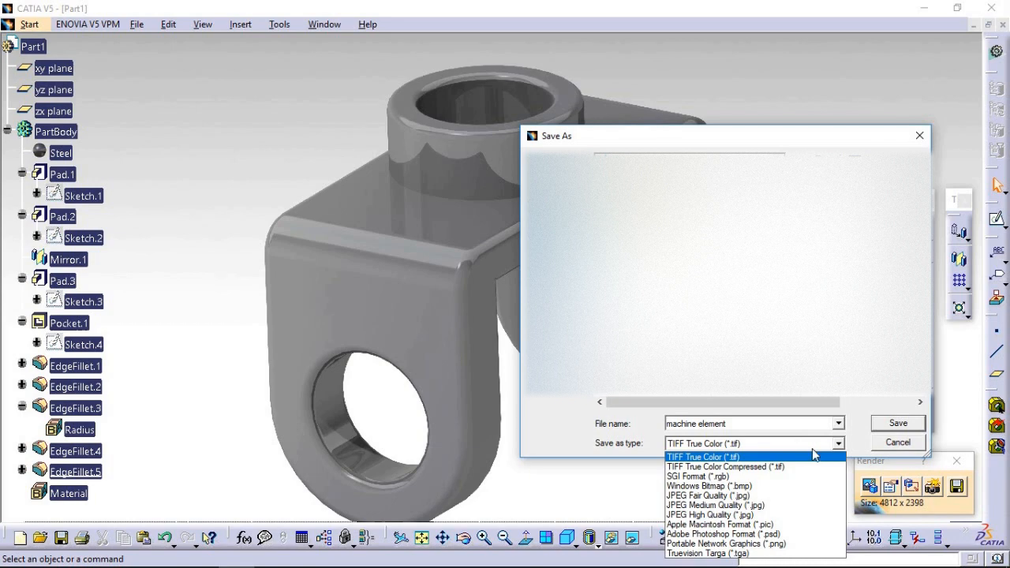
pyautogui.click(740, 496)
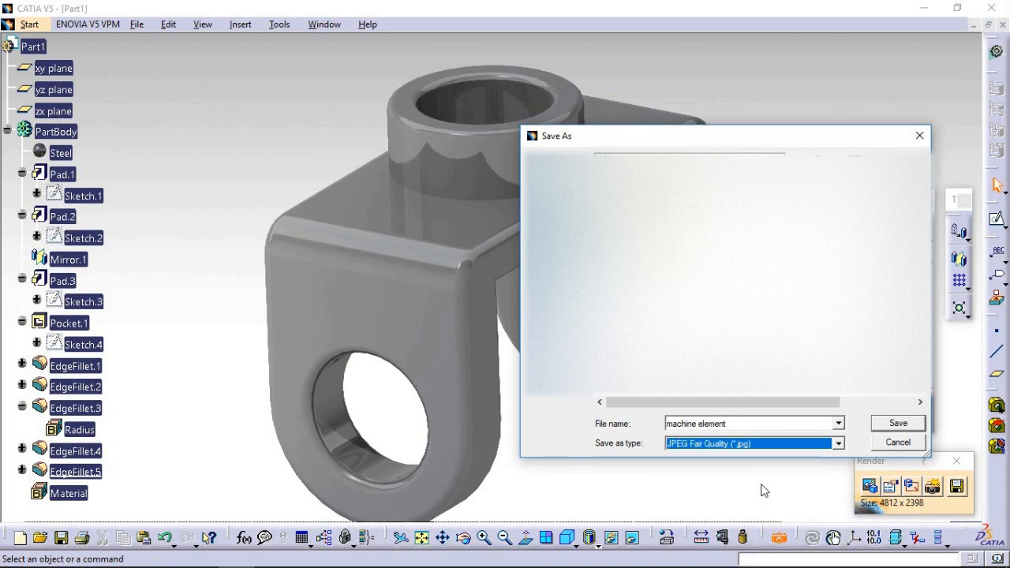
pyautogui.click(898, 425)
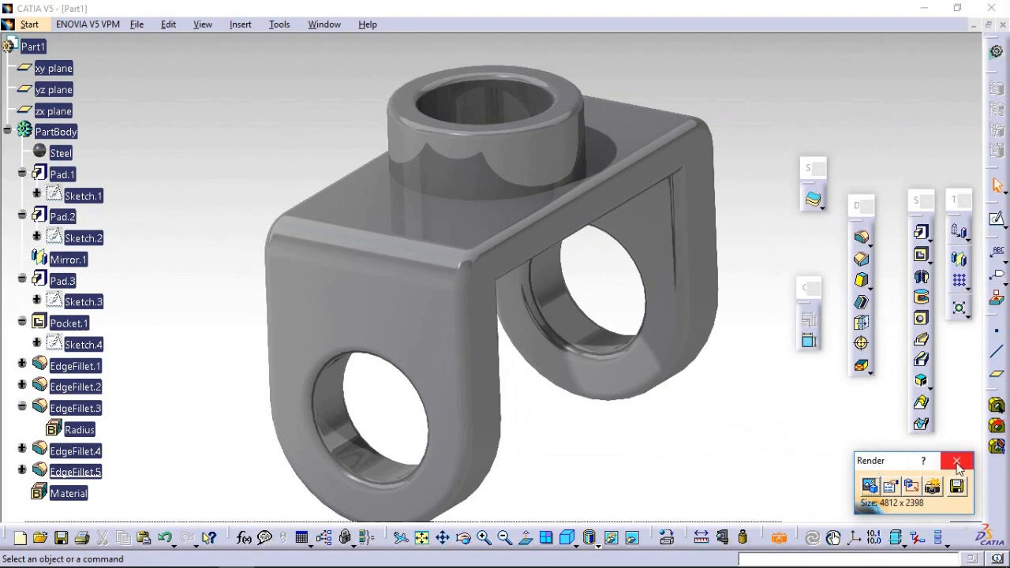
pyautogui.click(951, 461)
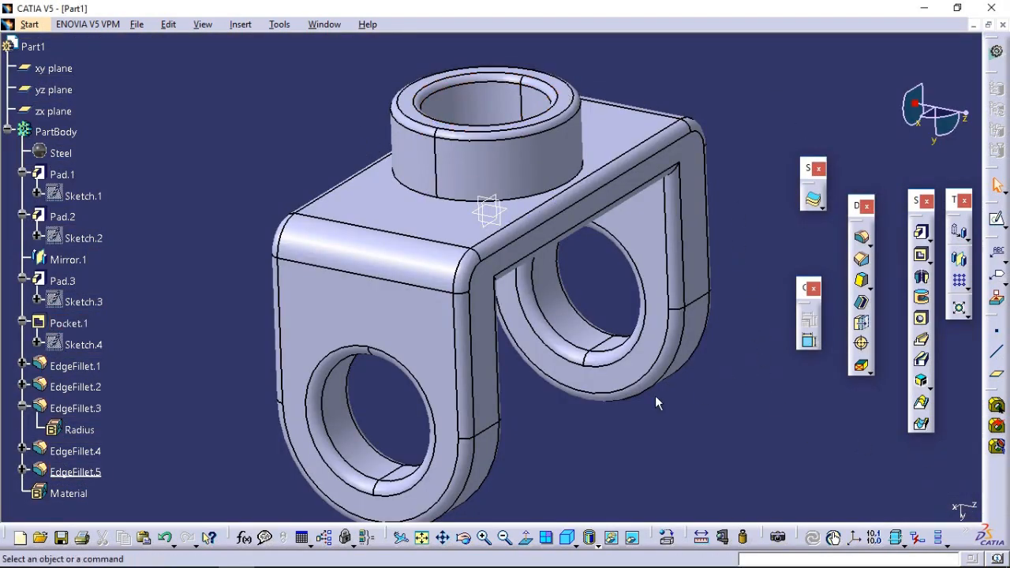
# Step: Start saving the bracket part as a CATPart file
pyautogui.click(139, 25)
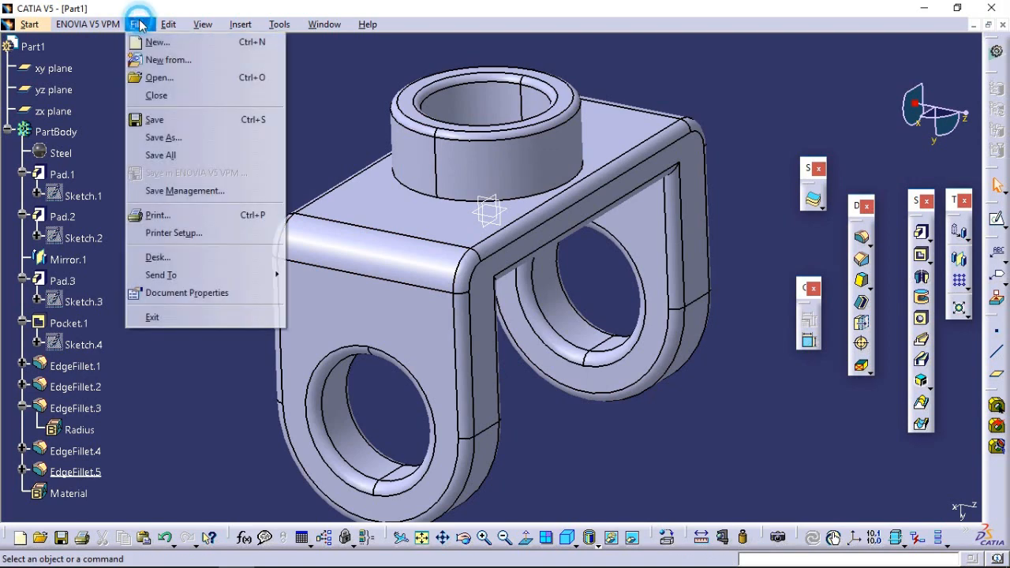
pyautogui.click(151, 119)
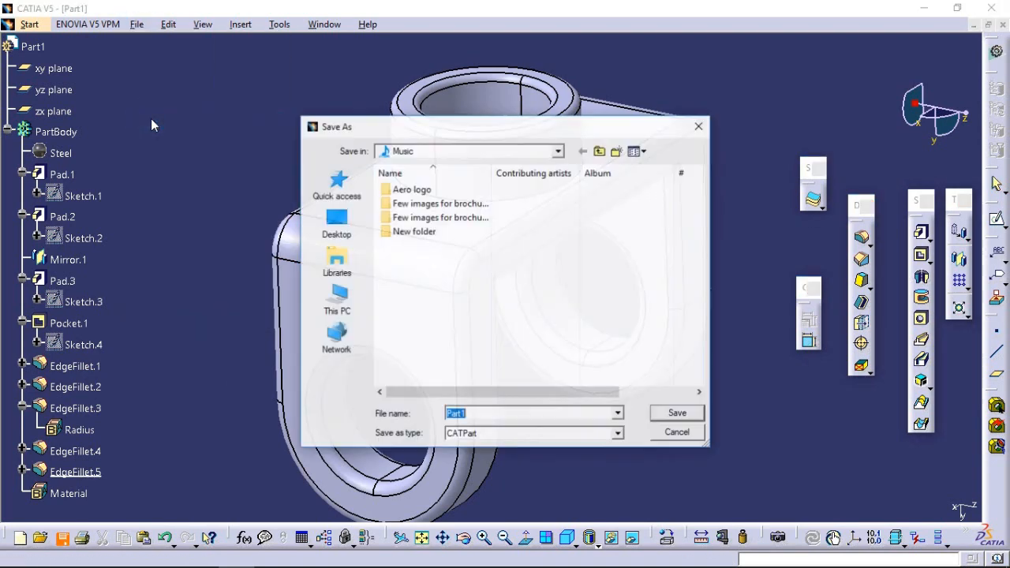